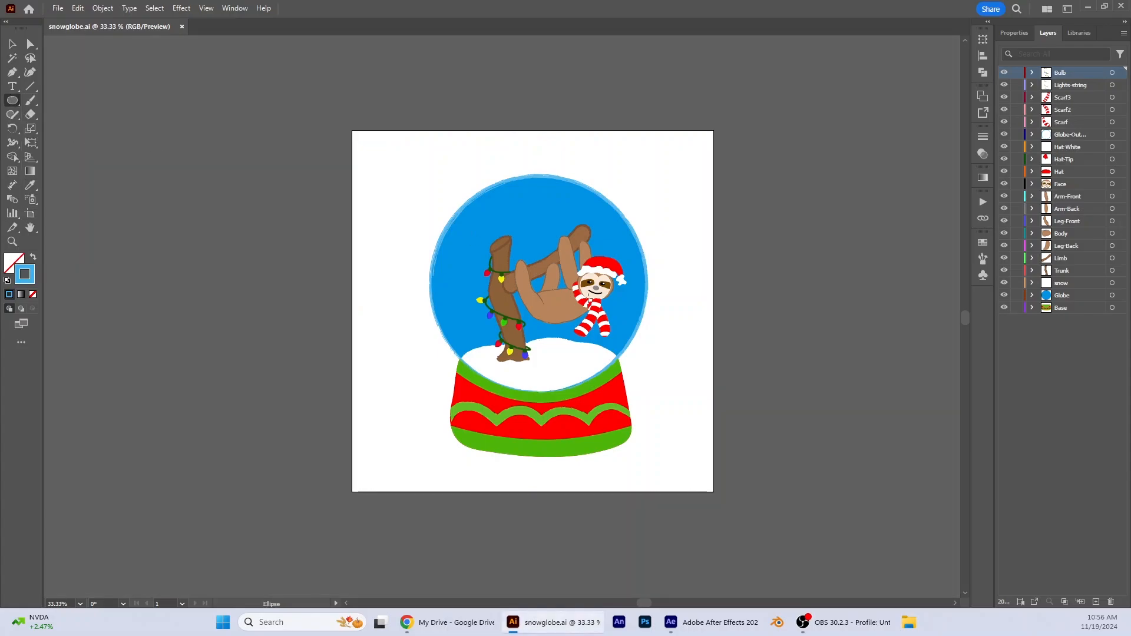
Add a new layer above the others and draw a circle about 33 px across inside the globe, beside the tree trunk
scroll(945, 470, "up", 2)
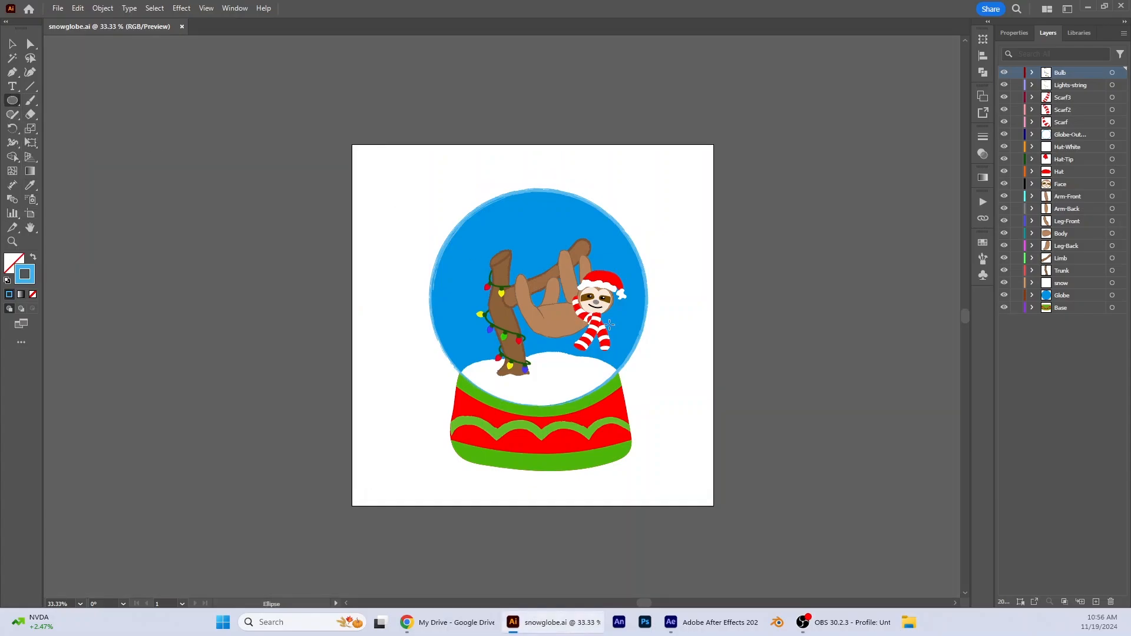
left_click(1097, 601)
scroll(521, 377, "up", 2)
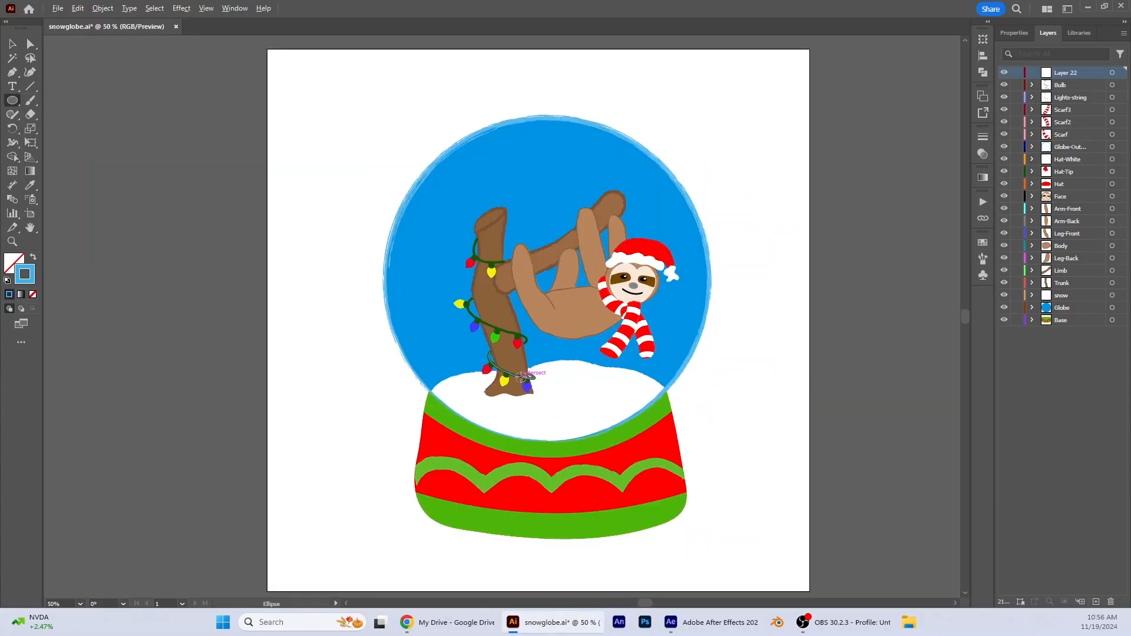
left_click_drag(403, 303, 420, 320)
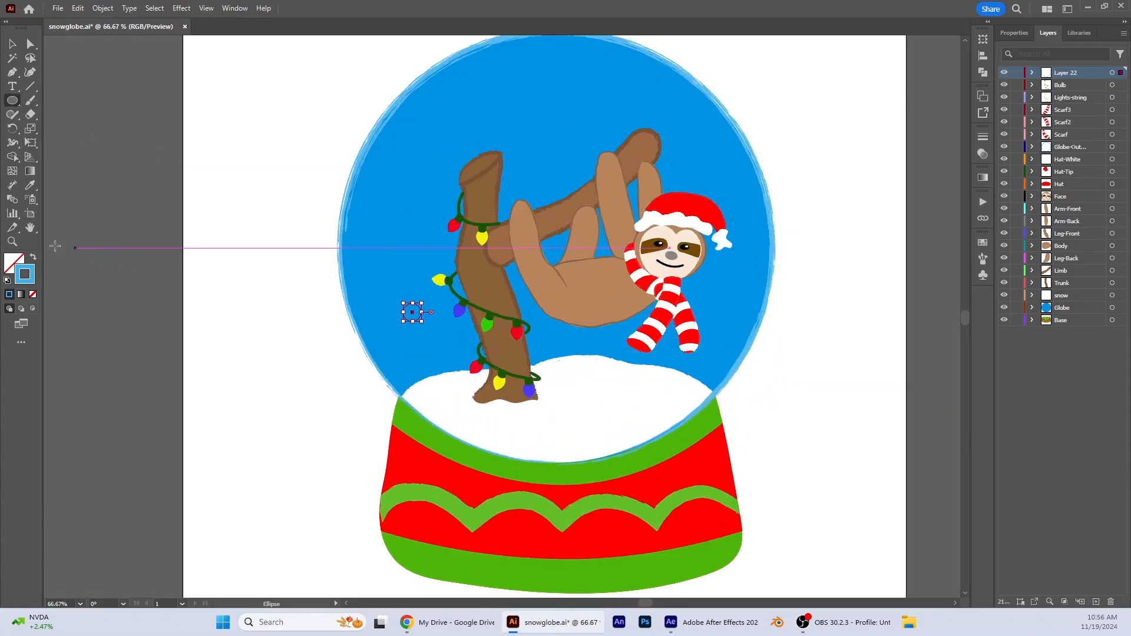
Swap the small circle's fill and stroke, then set its fill color to white
left_click(33, 257)
double_click(13, 263)
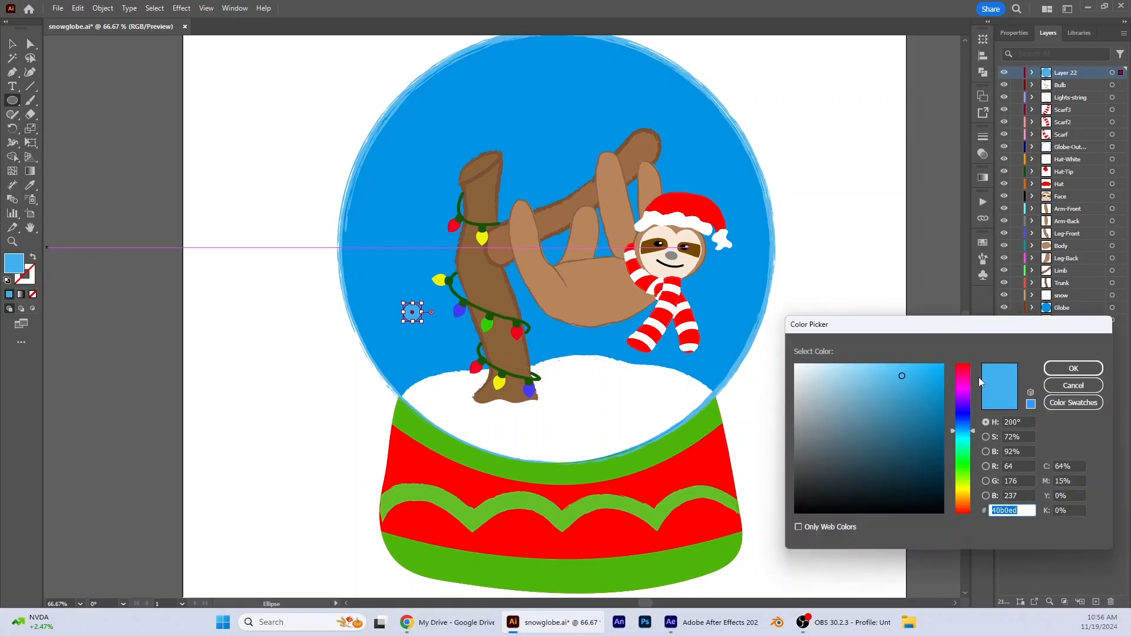
left_click(797, 367)
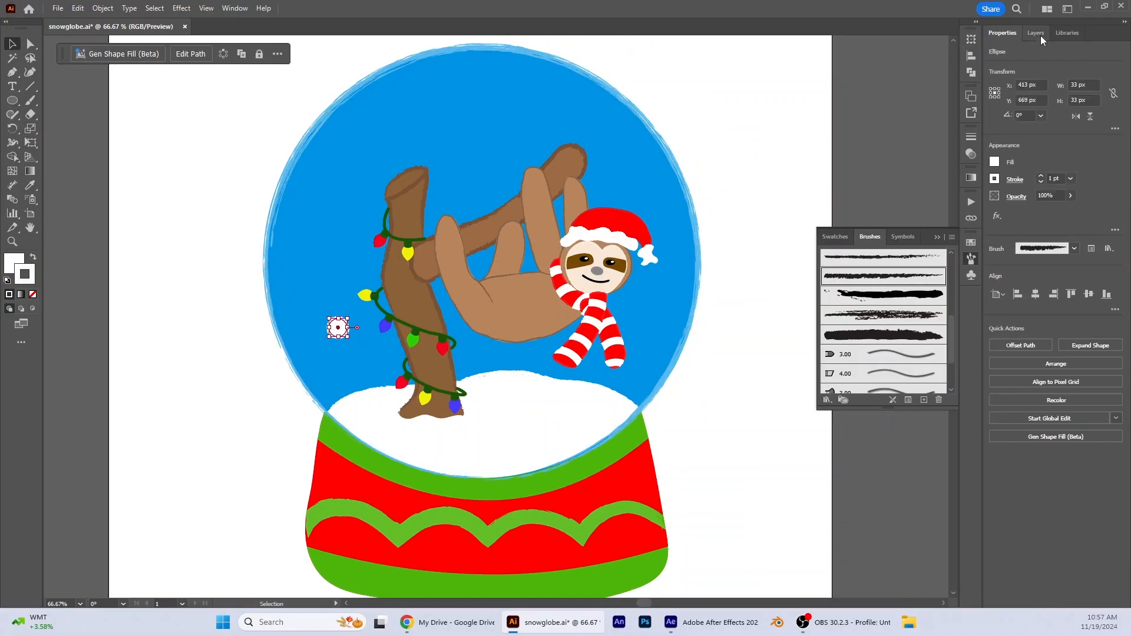
Rename the new circle's layer as Snowball and deselect the artwork
left_click(1048, 33)
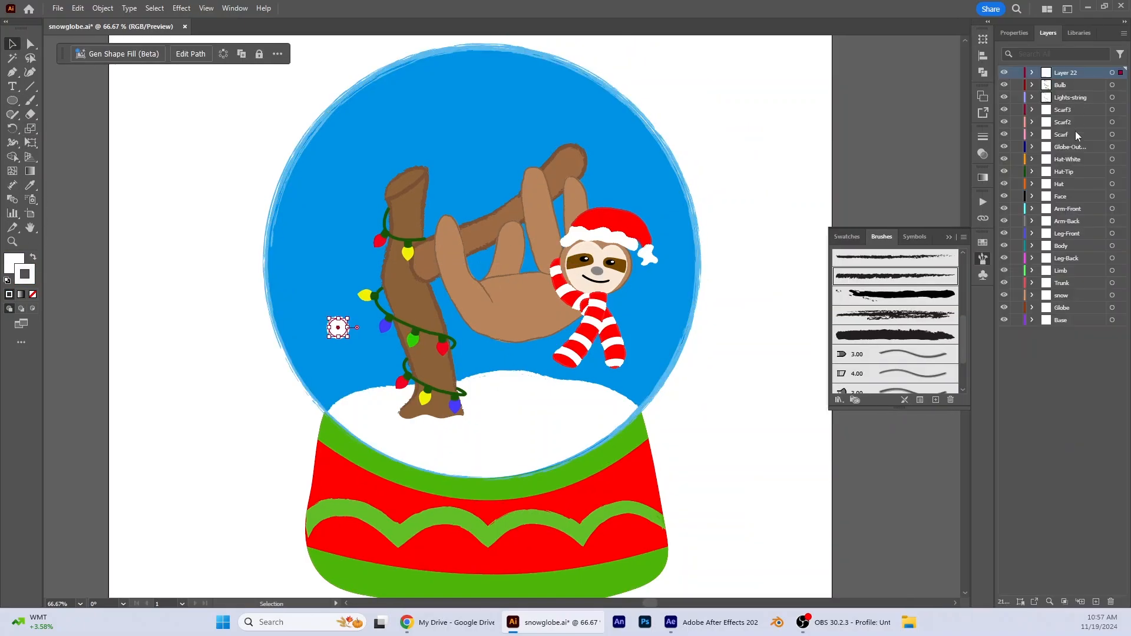
double_click(1065, 73)
type("Snowball")
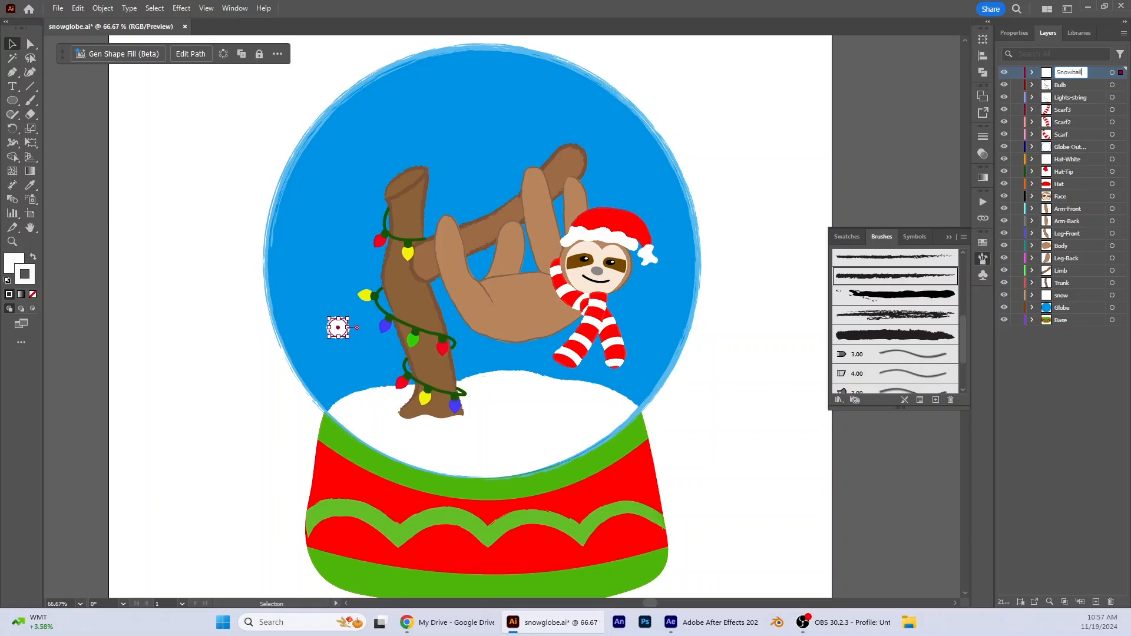
key("Return")
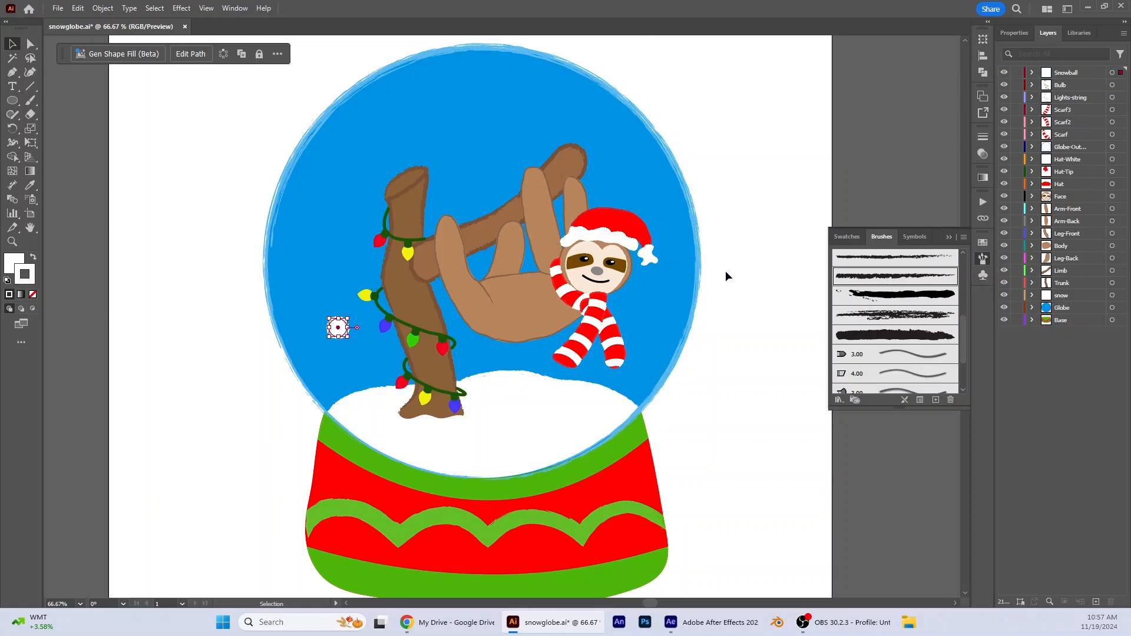
scroll(726, 272, "down", 1)
left_click(790, 295)
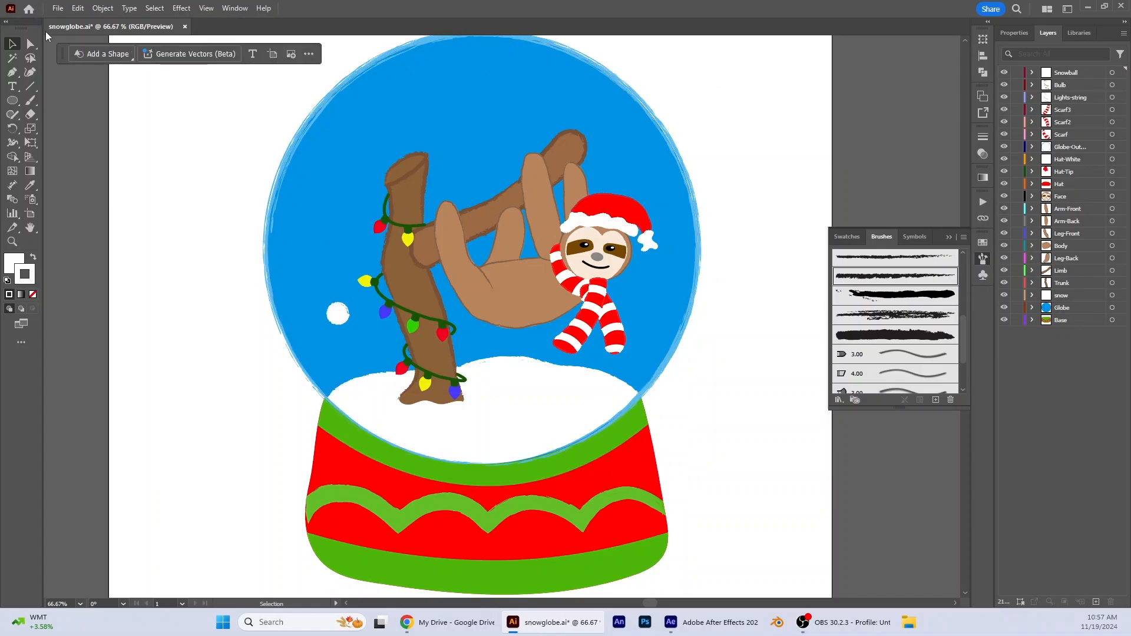
Save the artwork on the computer as snowglobe.ai in Downloads, replacing the existing Adobe Illustrator file
left_click(58, 8)
left_click(88, 134)
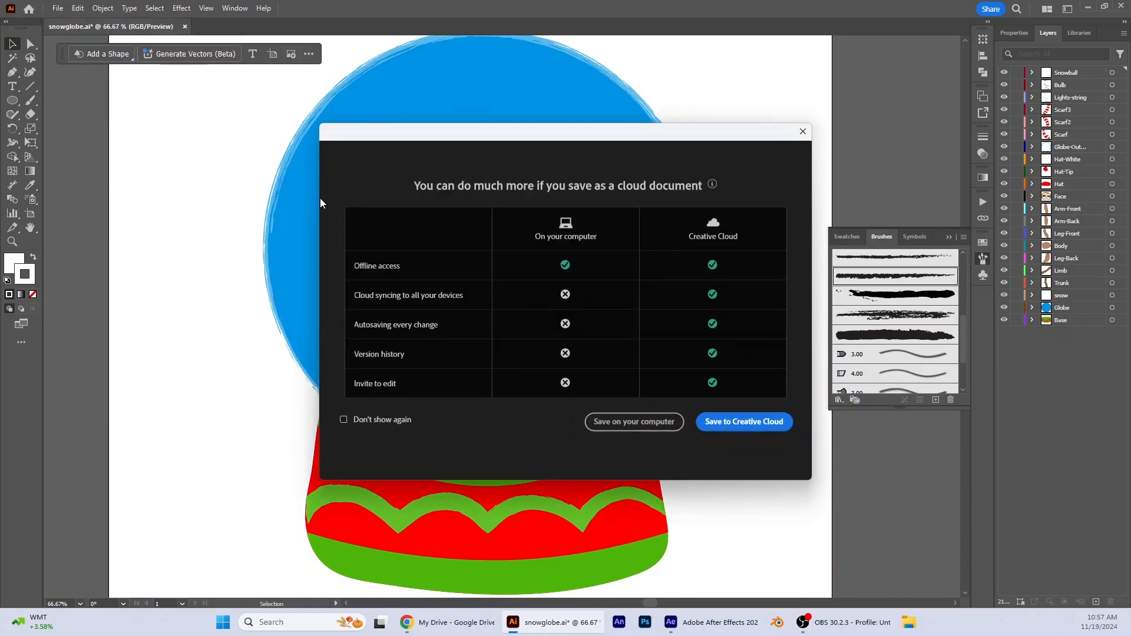
left_click(642, 428)
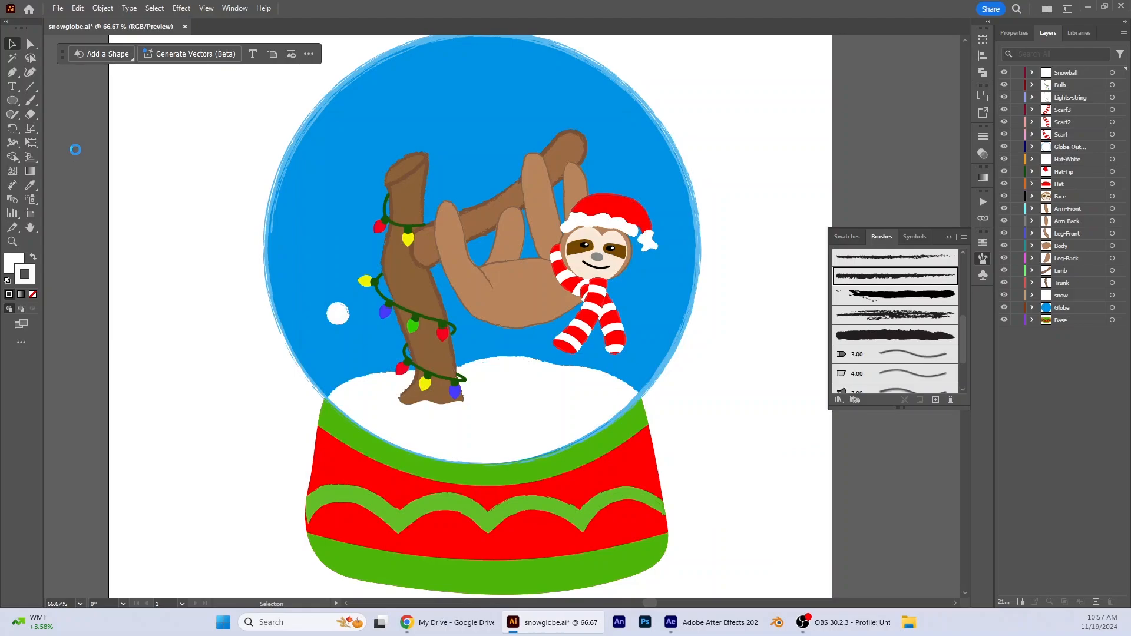
left_click(109, 235)
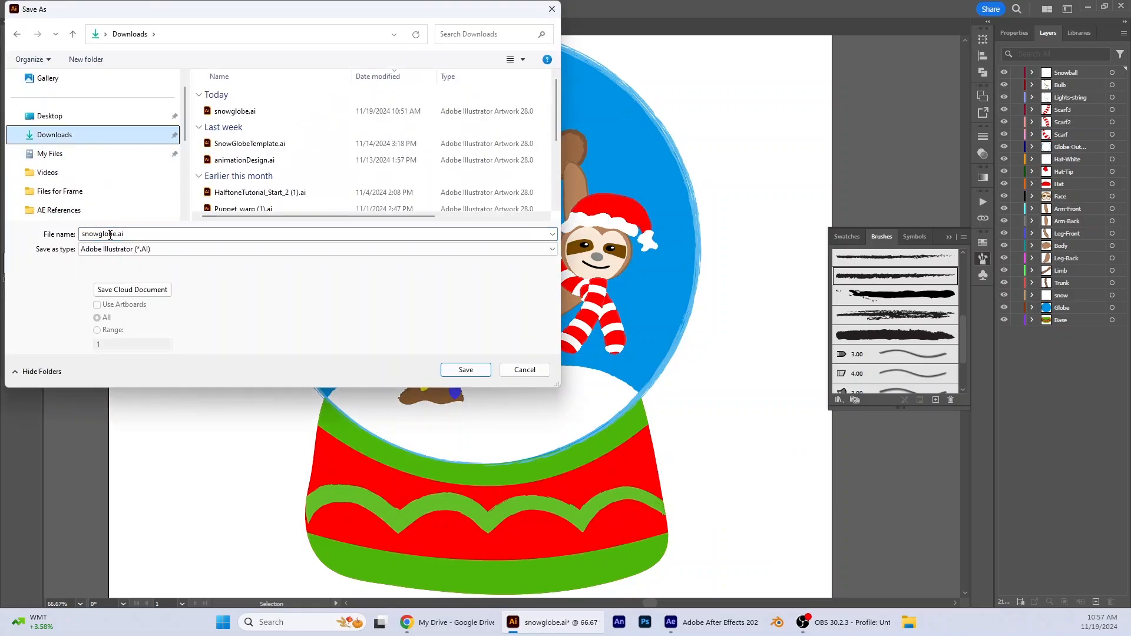
left_click(466, 369)
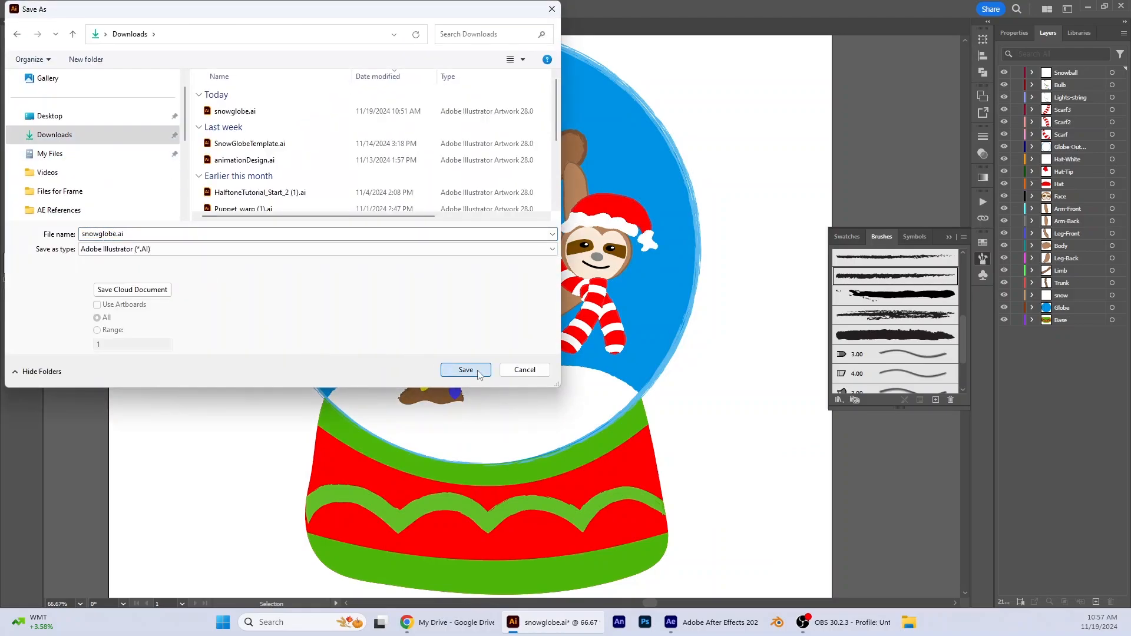
left_click(607, 352)
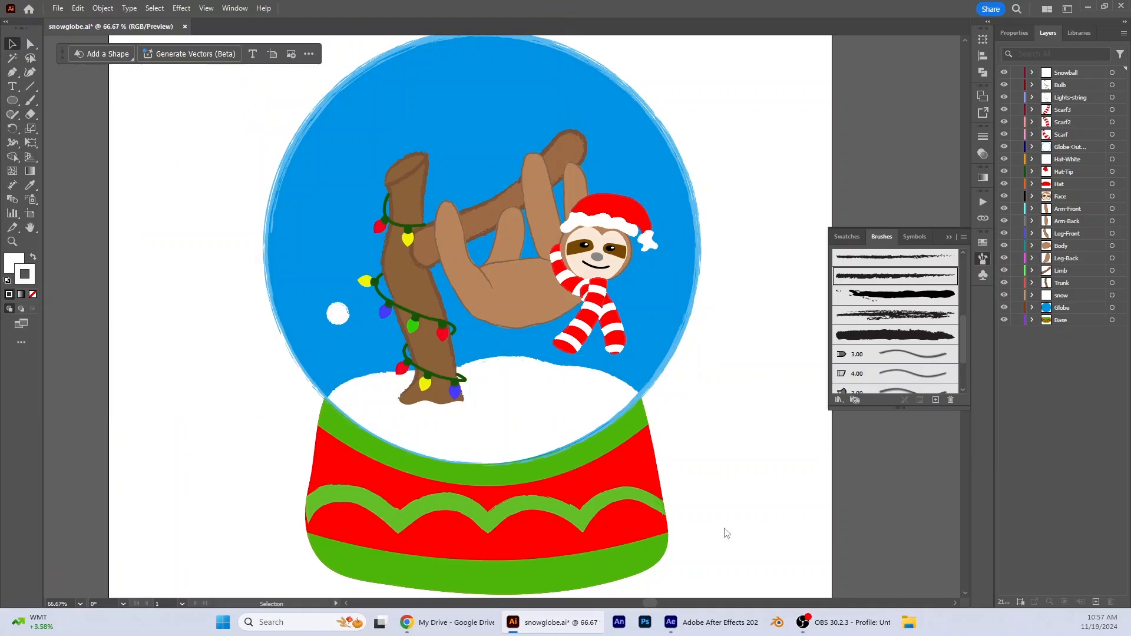
left_click(623, 474)
Minimize Illustrator, switch to After Effects and start a new composition
left_click(1087, 7)
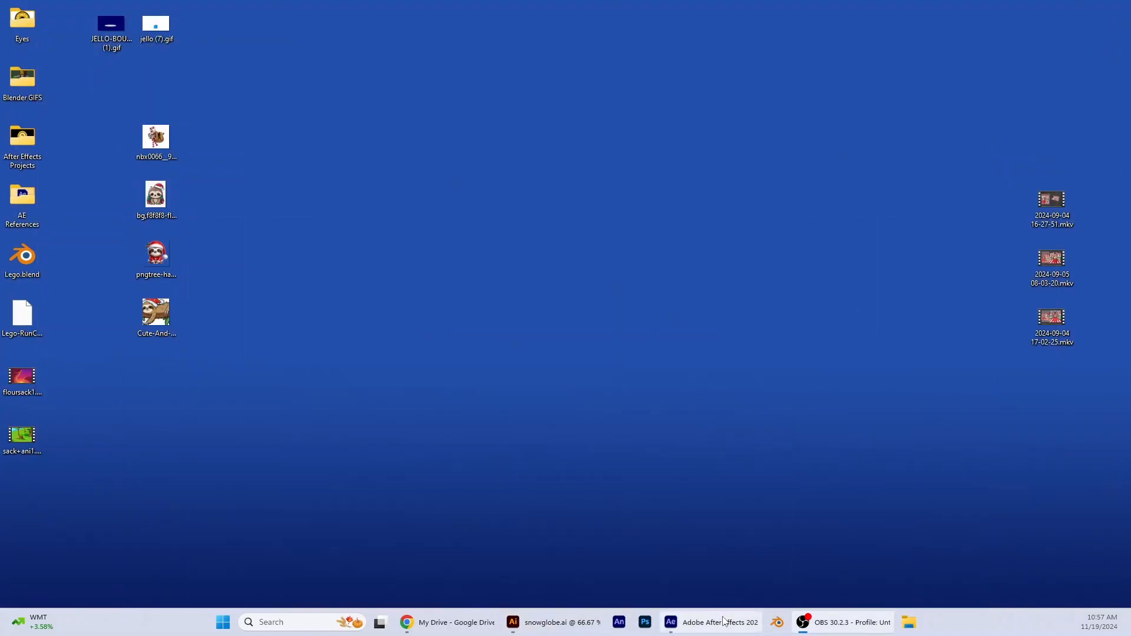
left_click(726, 621)
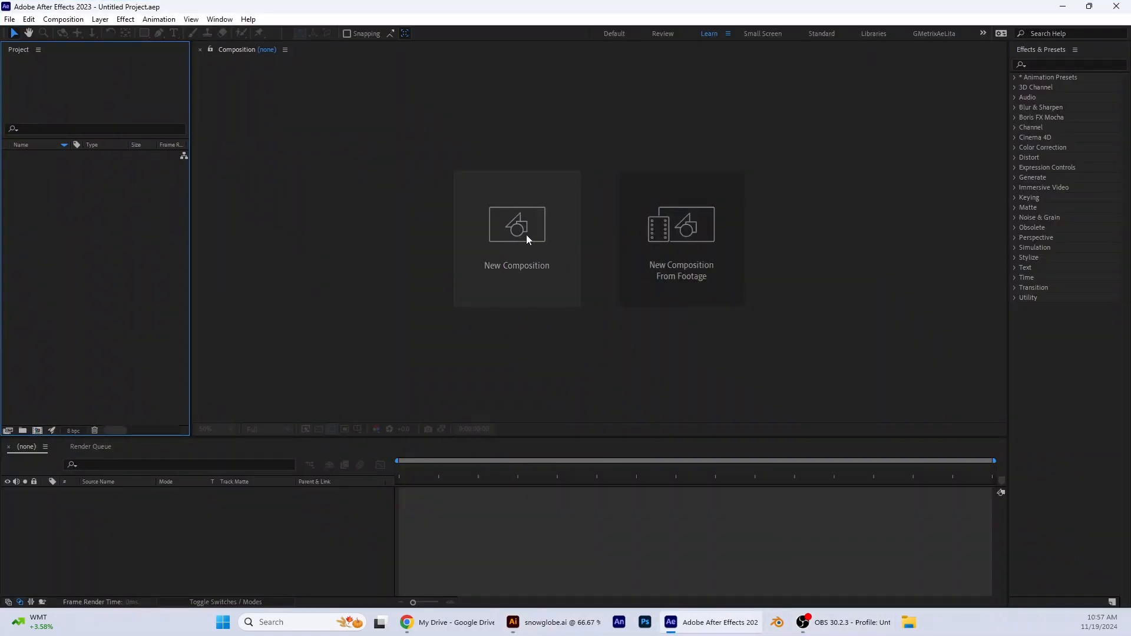
left_click(518, 222)
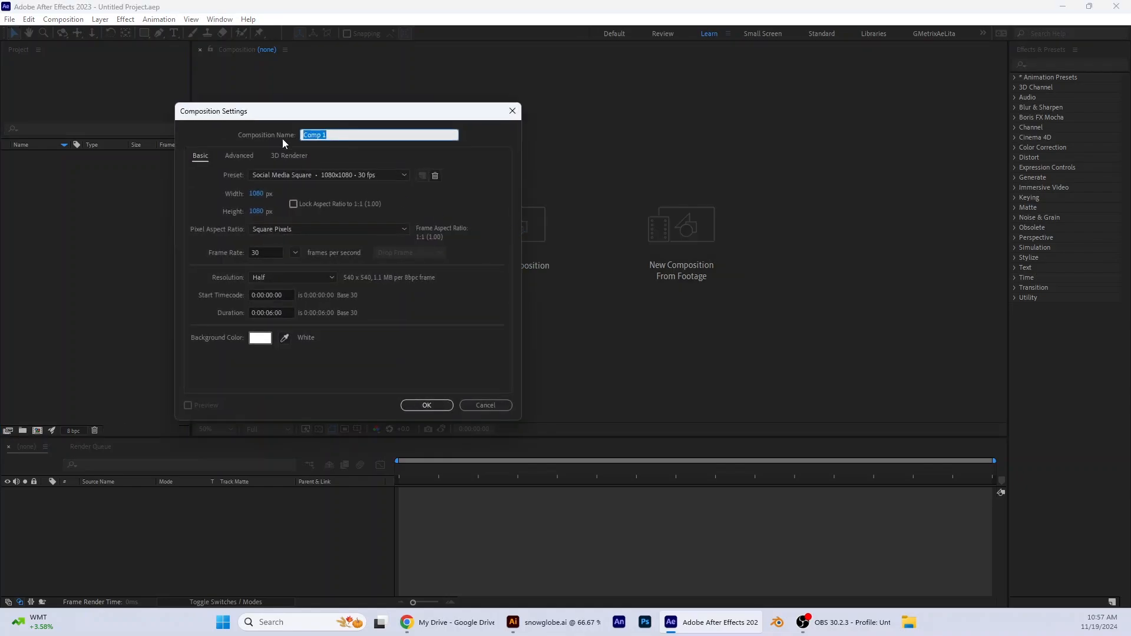
Name the new composition SG_animation
type("Snowglobe_Anima")
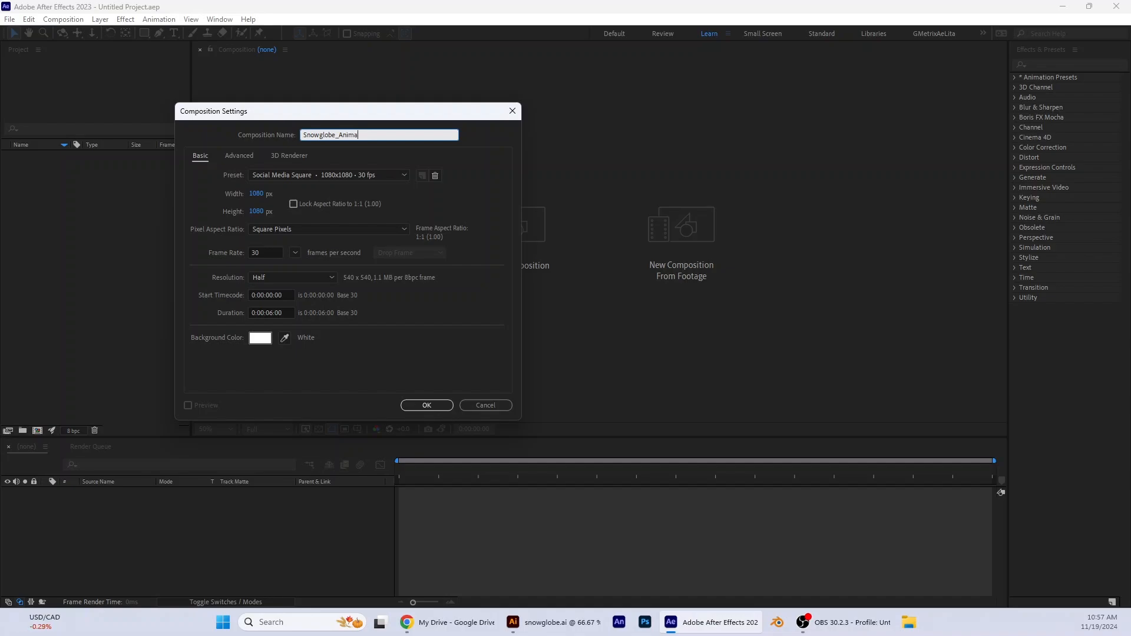
key("BackSpace")
key("BackSpace")
key("BackSpace")
key("BackSpace")
key("BackSpace")
key("BackSpace")
key("BackSpace")
key("BackSpace")
key("BackSpace")
key("BackSpace")
key("BackSpace")
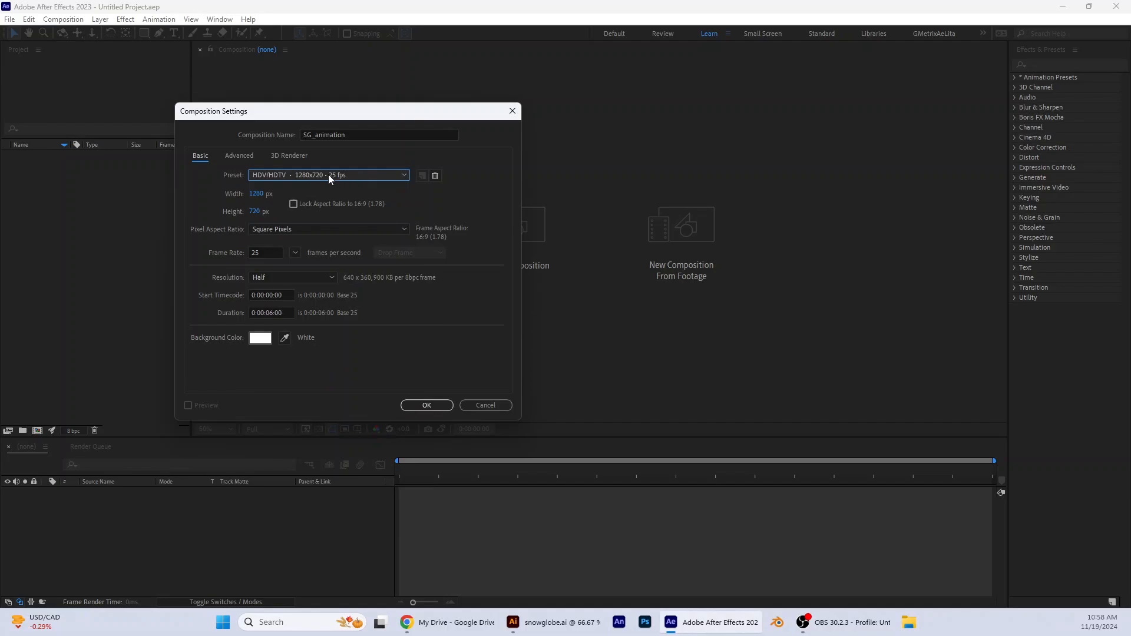
Choose the Custom preset and set the composition's width and height to 1080 px
left_click(329, 177)
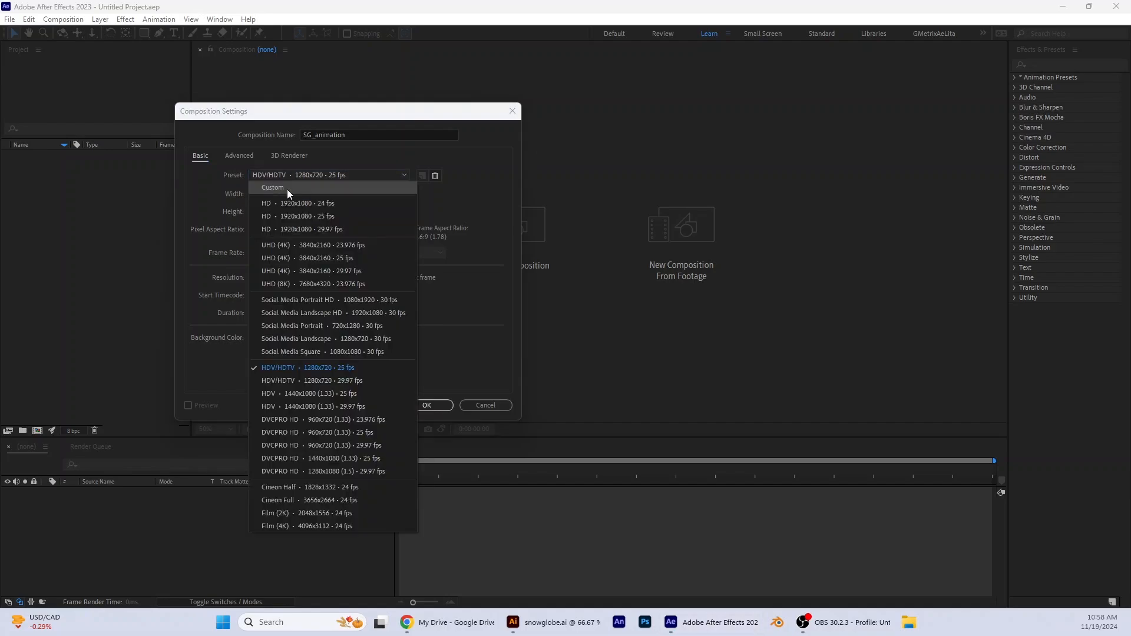
left_click(289, 188)
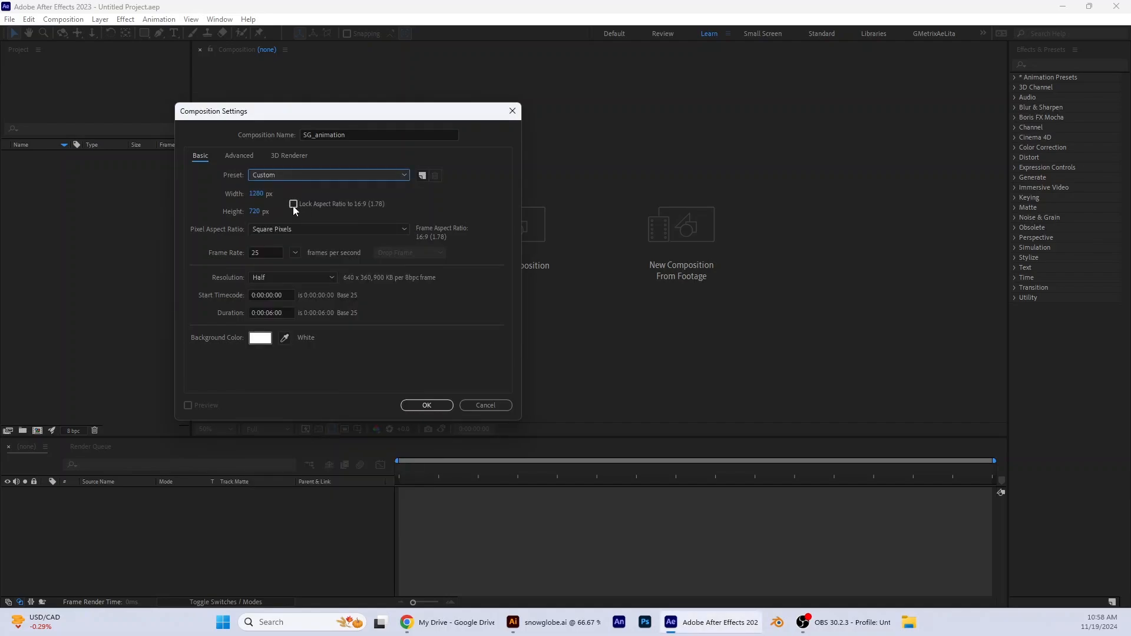
left_click(256, 194)
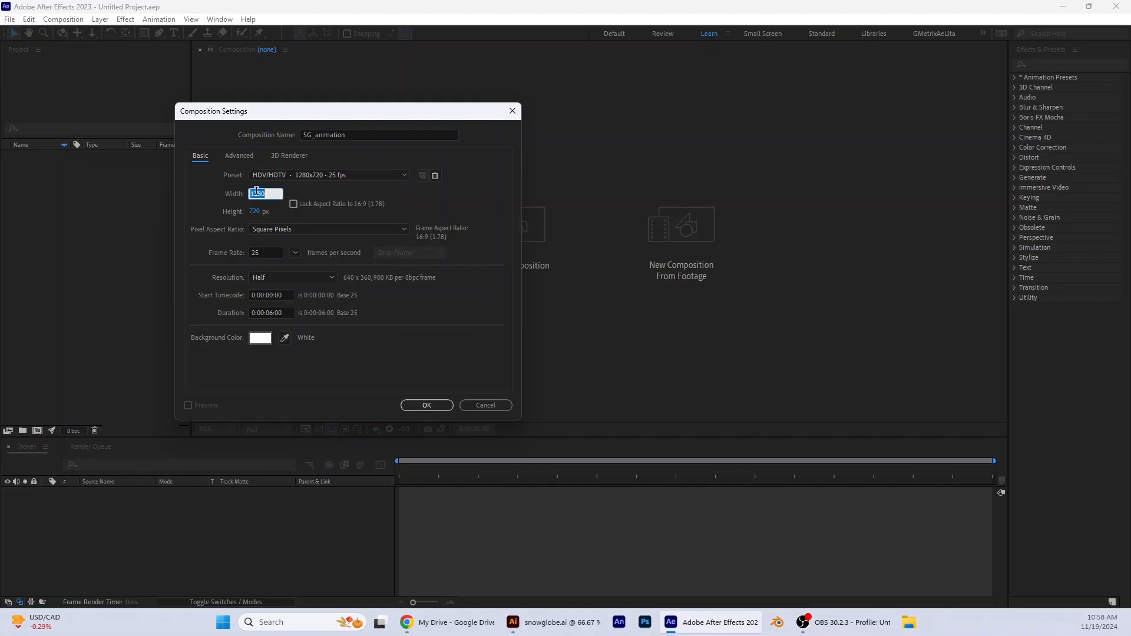
left_click(315, 176)
left_click(278, 189)
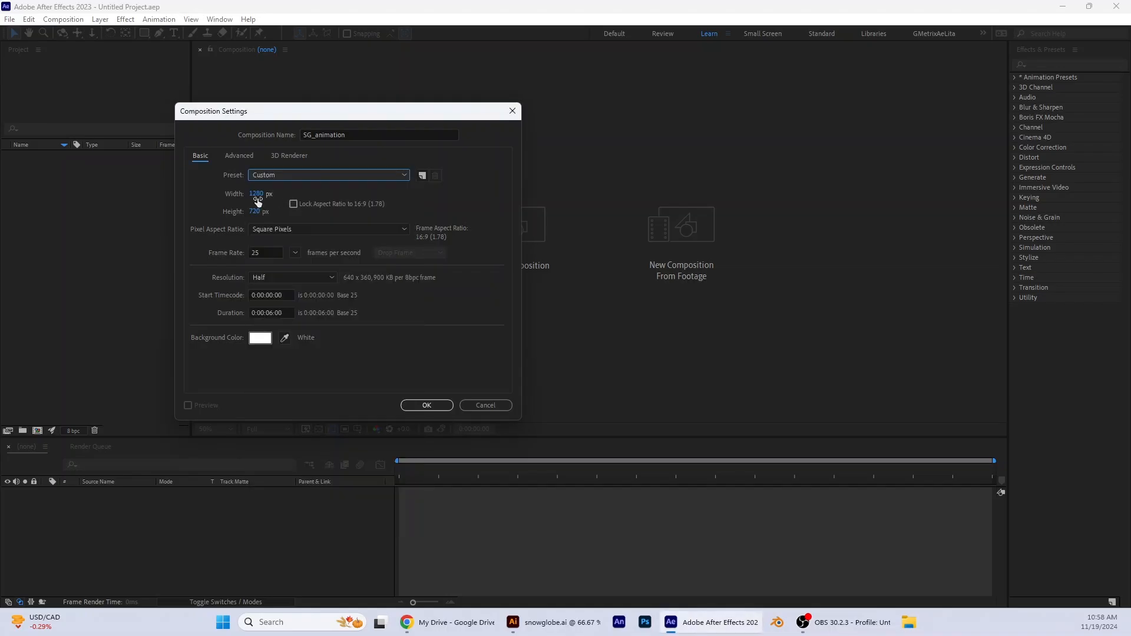
left_click(257, 195)
type("1080")
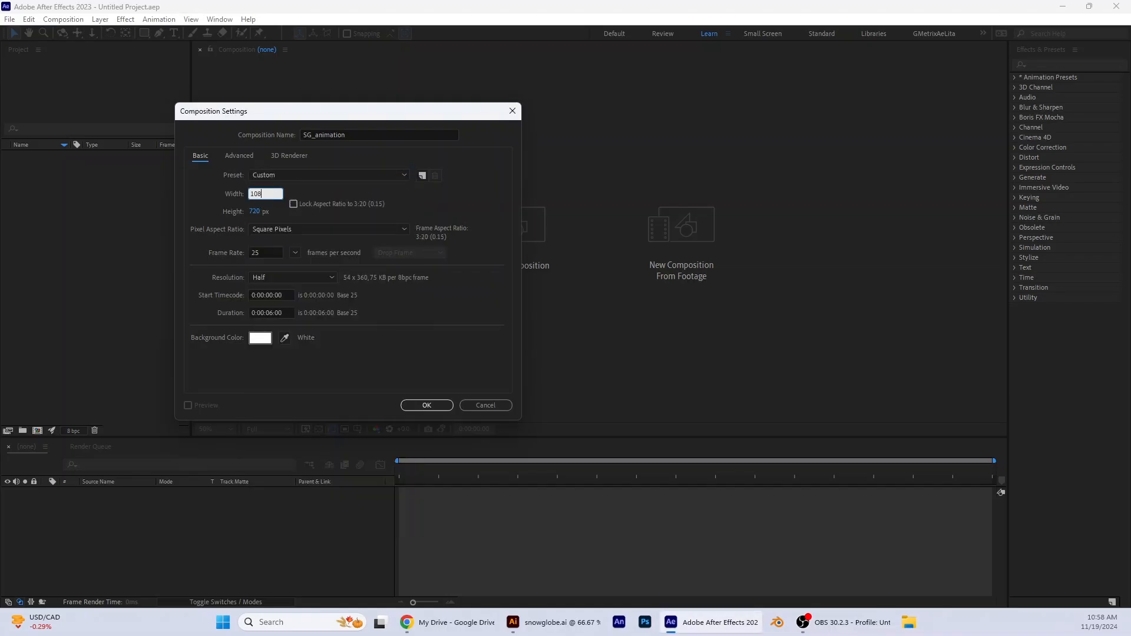
key("Tab")
type("1080")
left_click(416, 202)
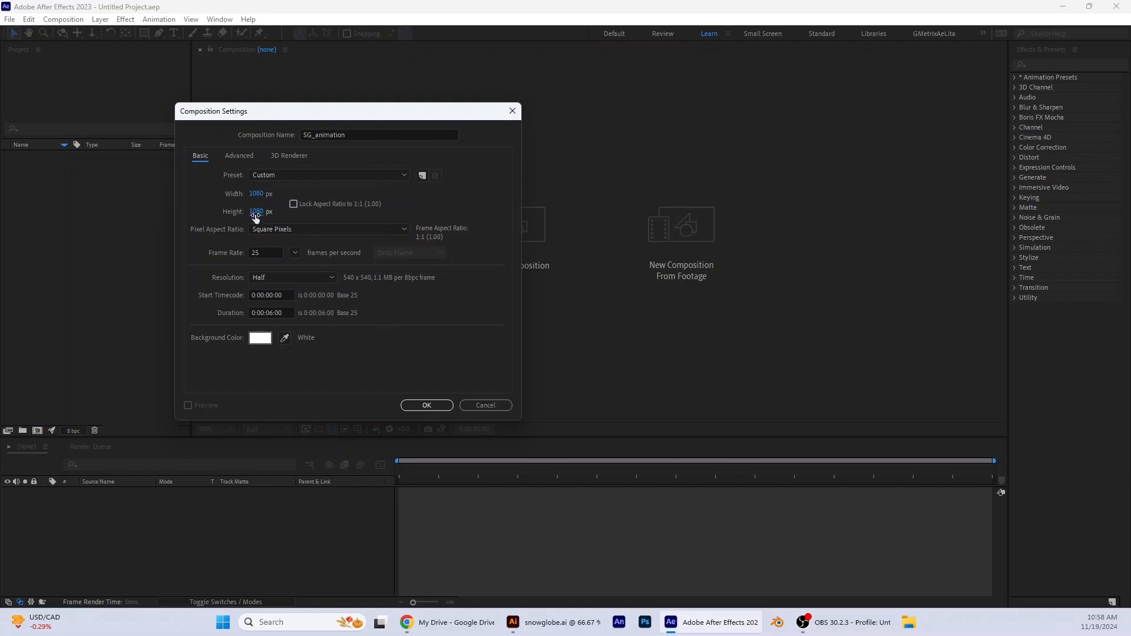
Set the frame rate to 30 frames per second and create the composition
left_click(265, 253)
type("30")
left_click(247, 253)
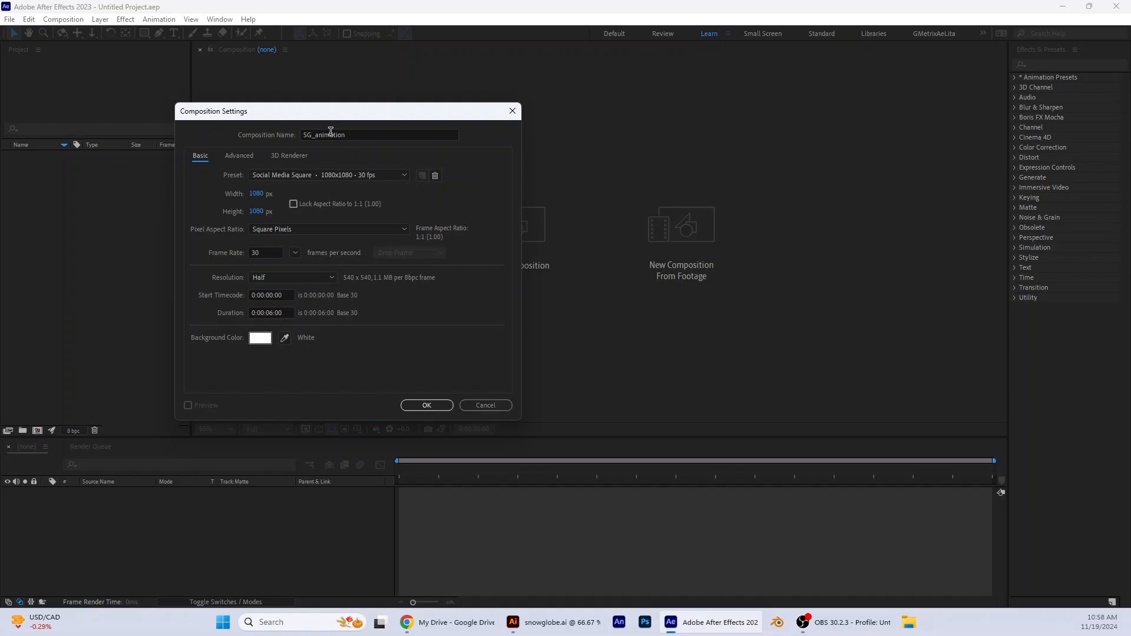
left_click(433, 406)
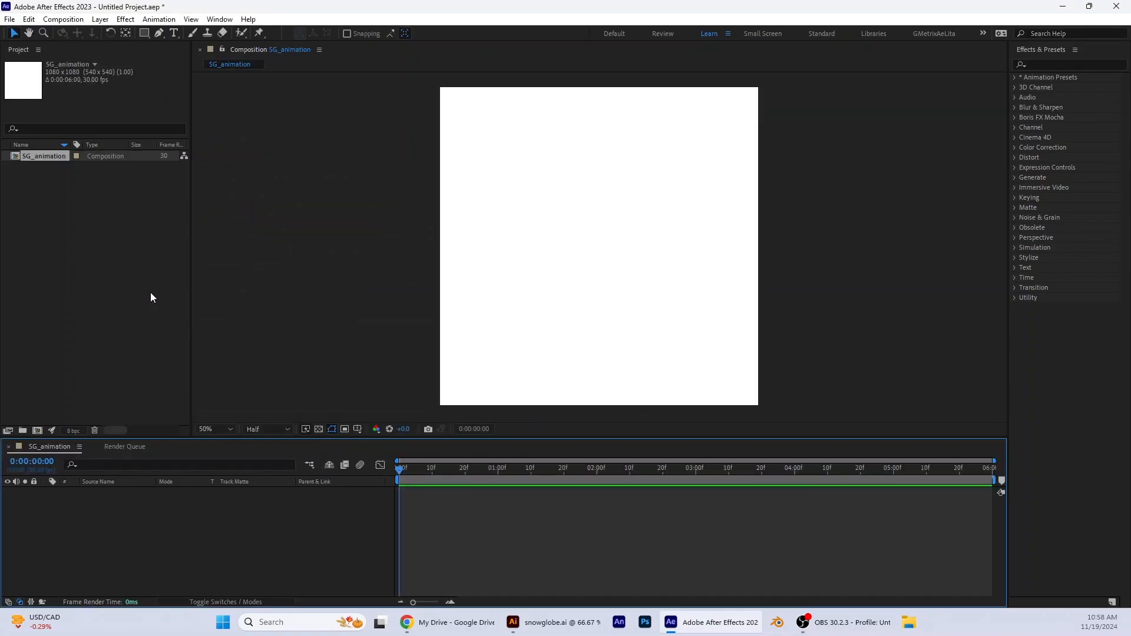
Import snowglobe.ai from Downloads as Composition - Retain Layer Sizes and add the snowglobe composition to the SG_animation timeline
right_click(128, 231)
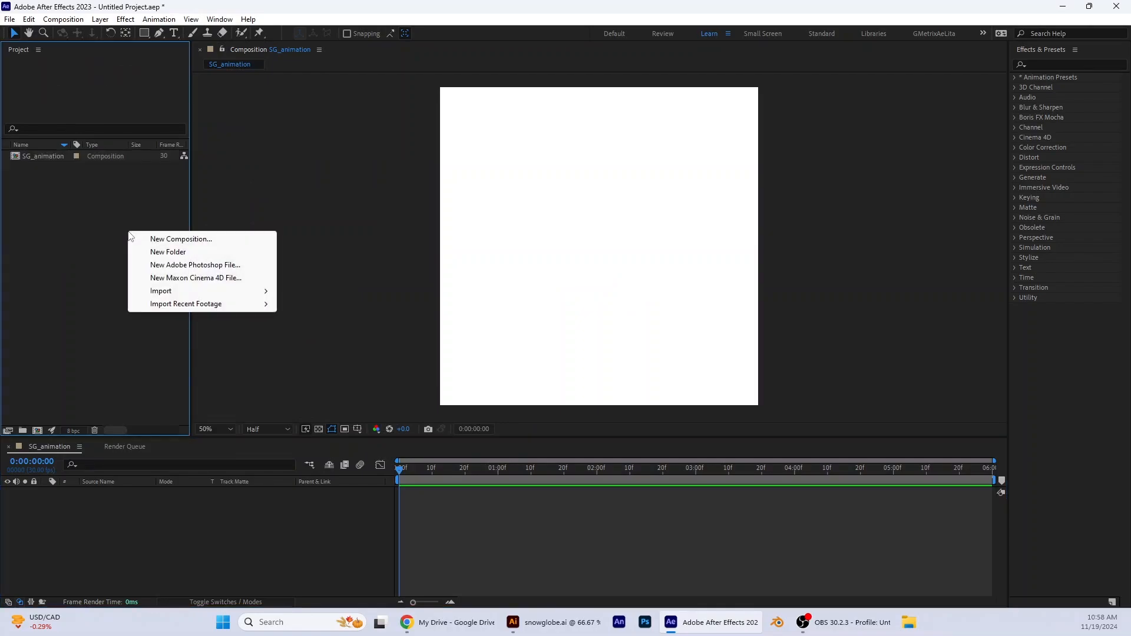
mouse_move(170, 291)
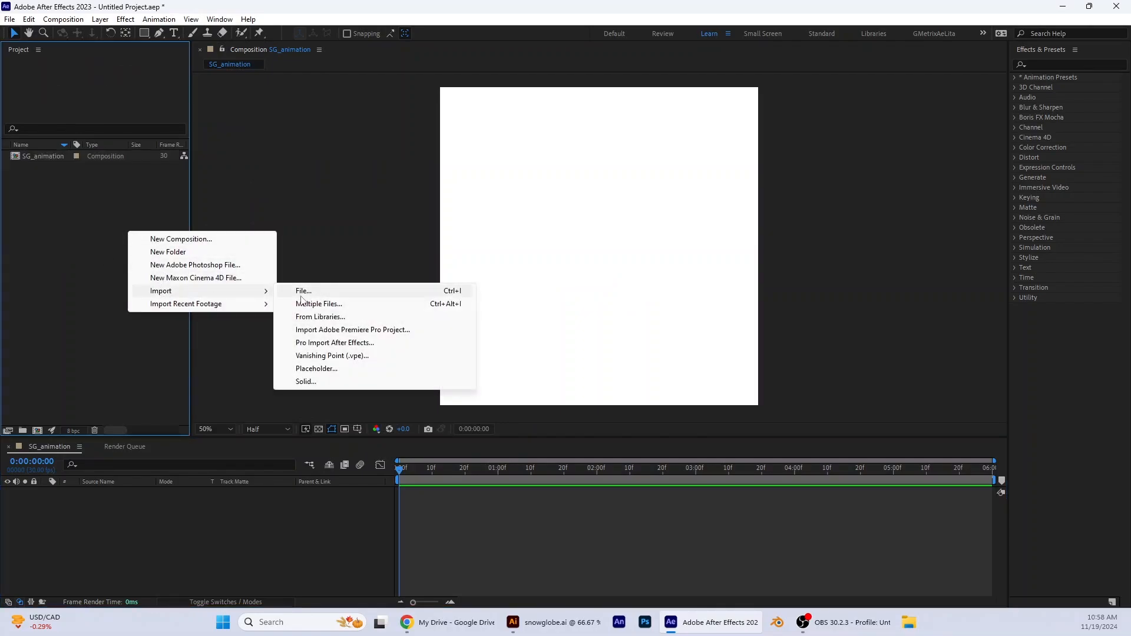
left_click(300, 292)
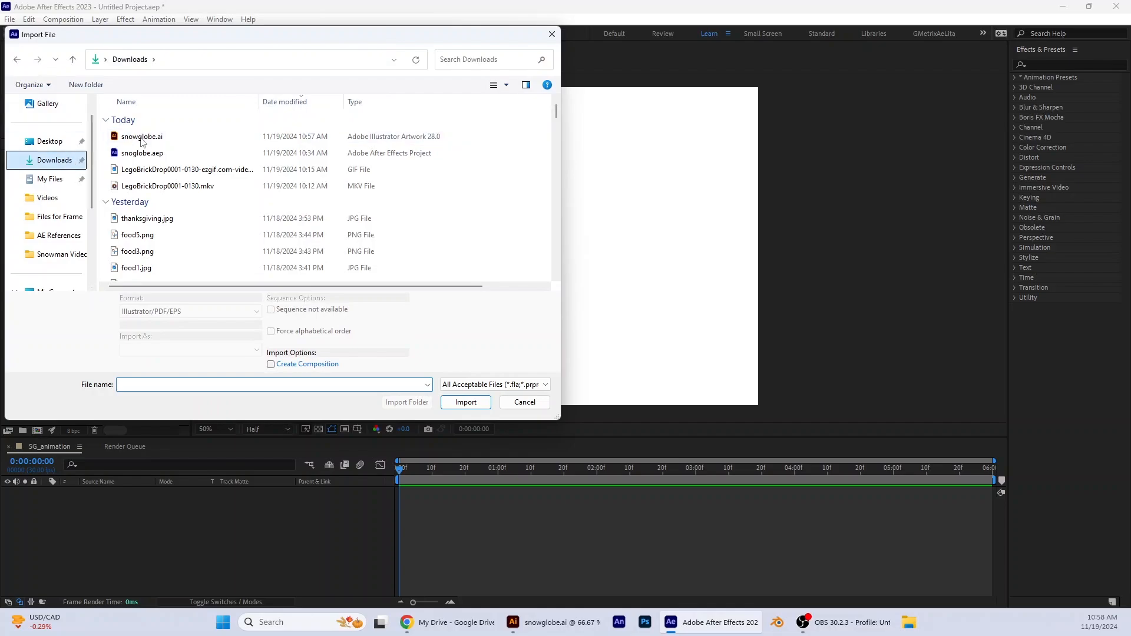
left_click(177, 136)
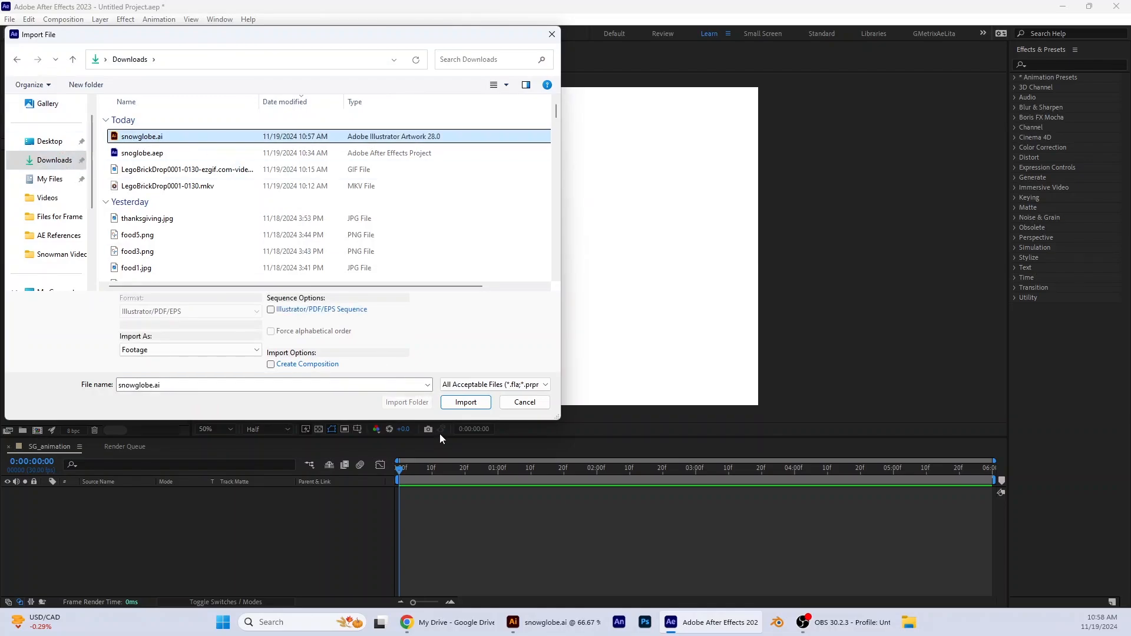
left_click(152, 351)
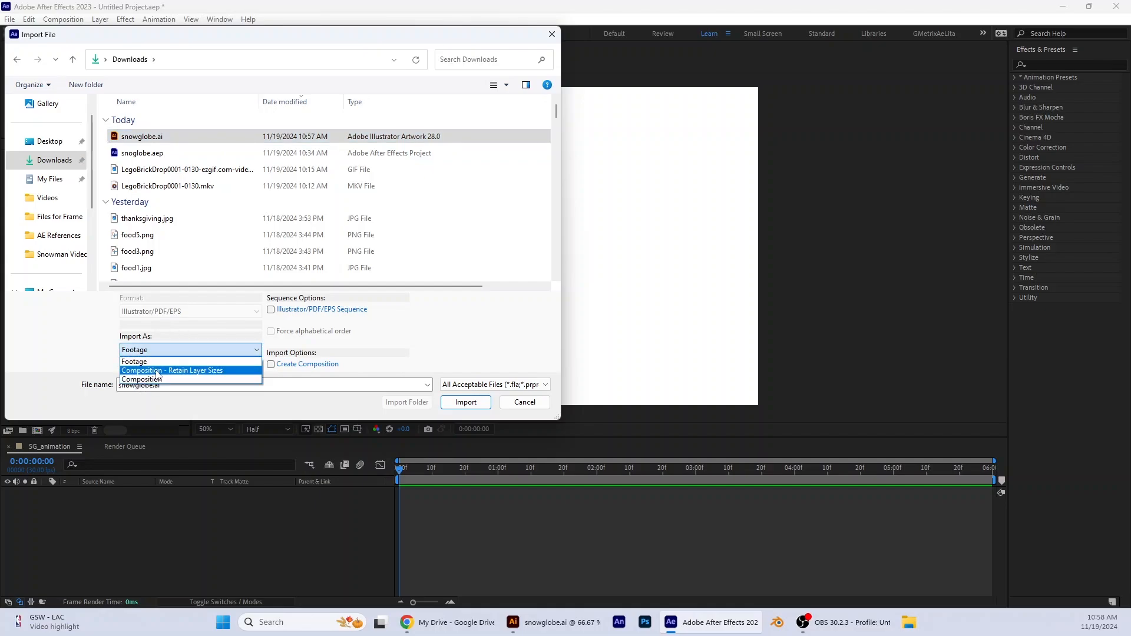
left_click(211, 371)
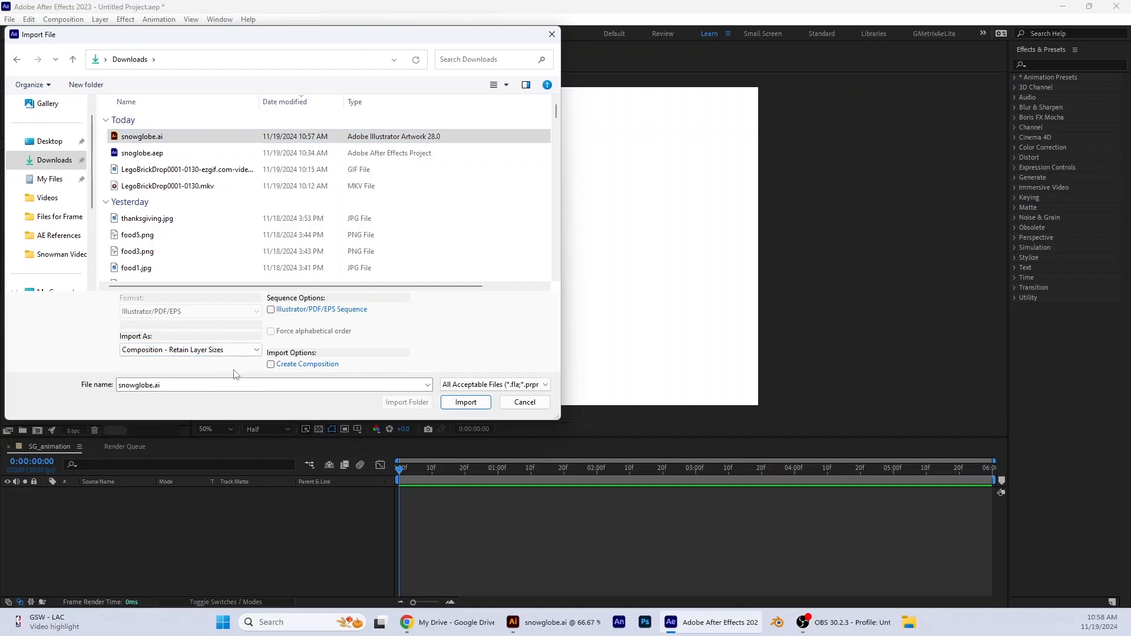
left_click(466, 403)
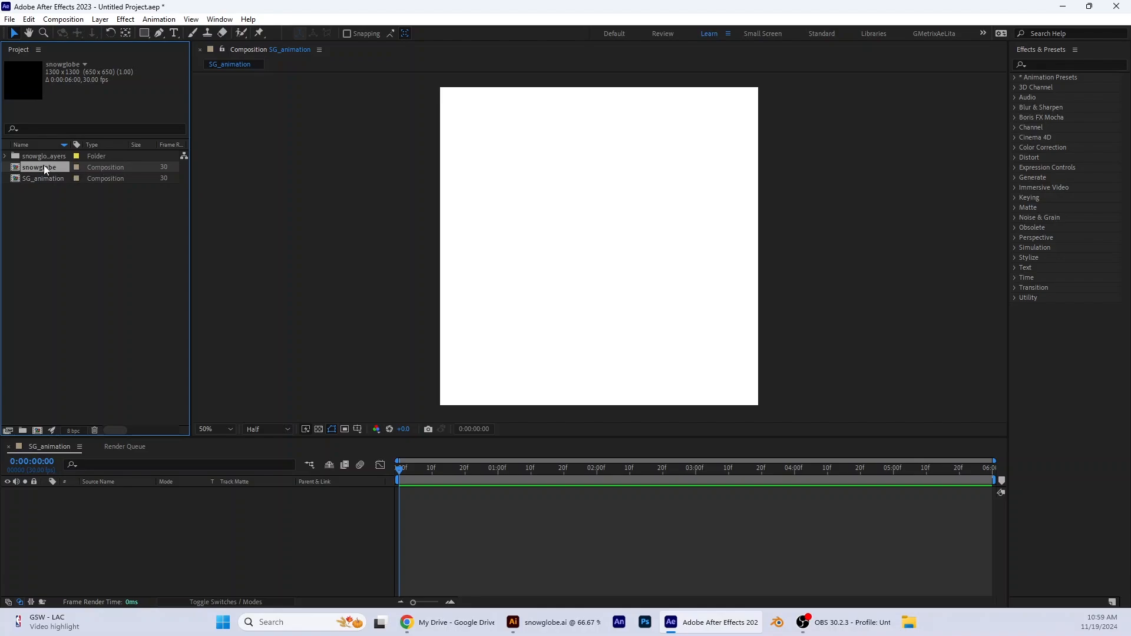
left_click_drag(46, 170, 154, 515)
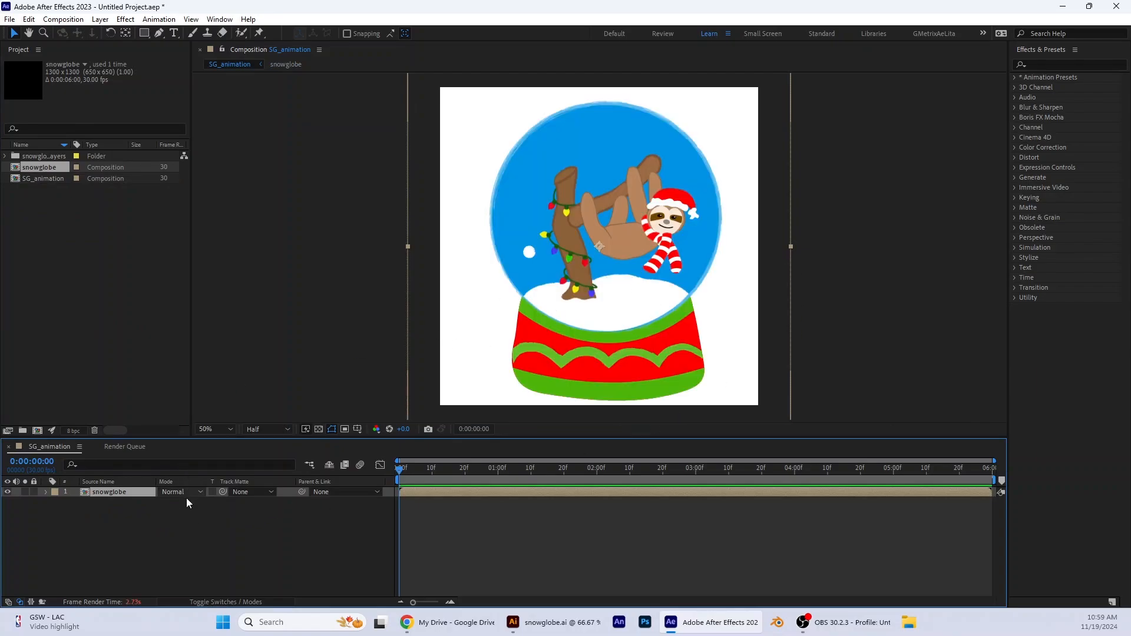
Start a new 1080 x 1080 px solid layer in SG_animation and name it background
left_click(142, 535)
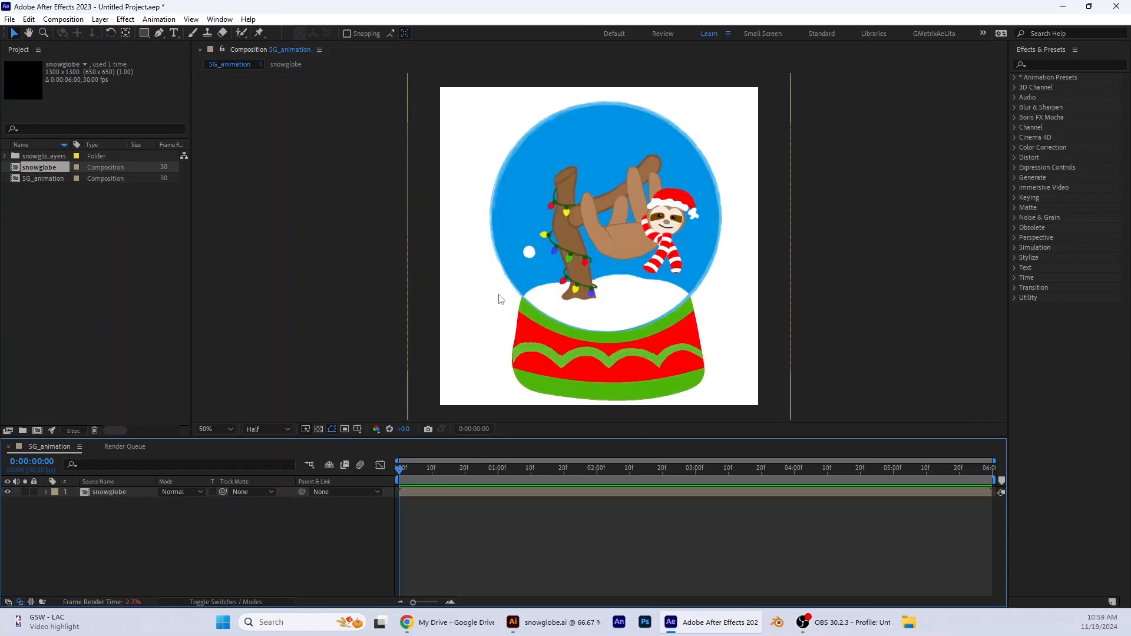
key("ctrl+y")
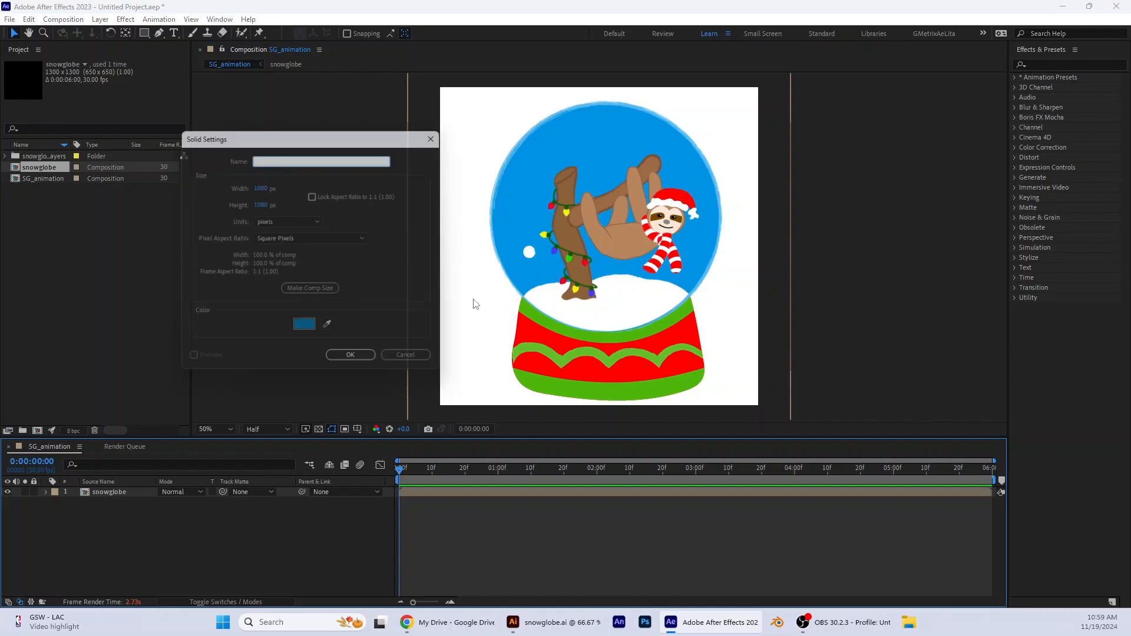
type("background")
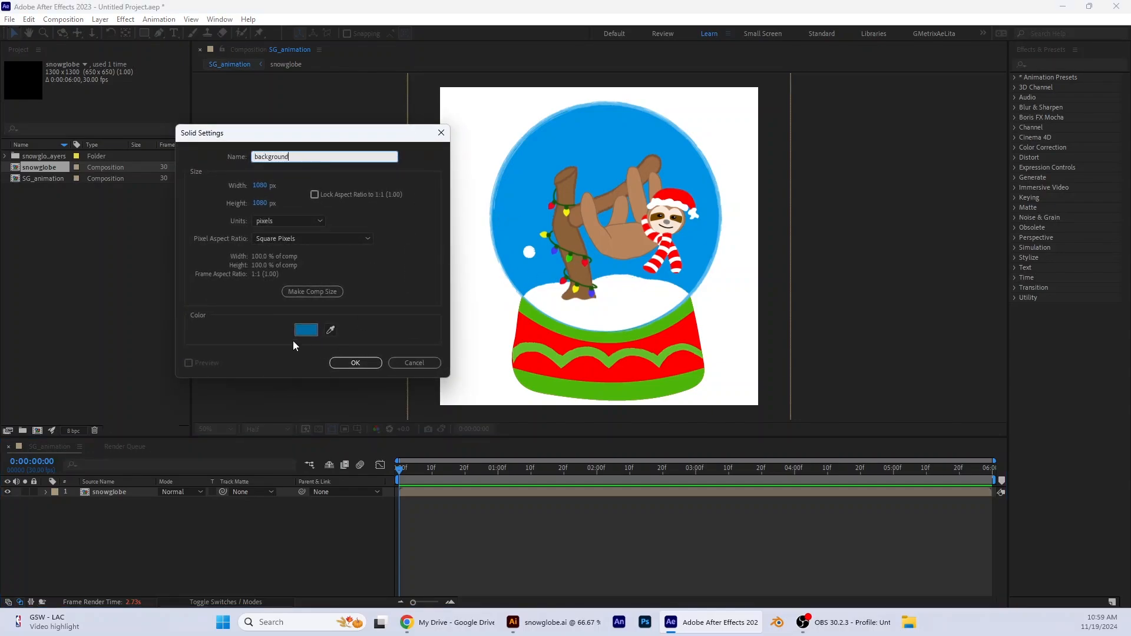
Colour the solid with the globe's blue darkened to about 71% brightness and create it
left_click(331, 332)
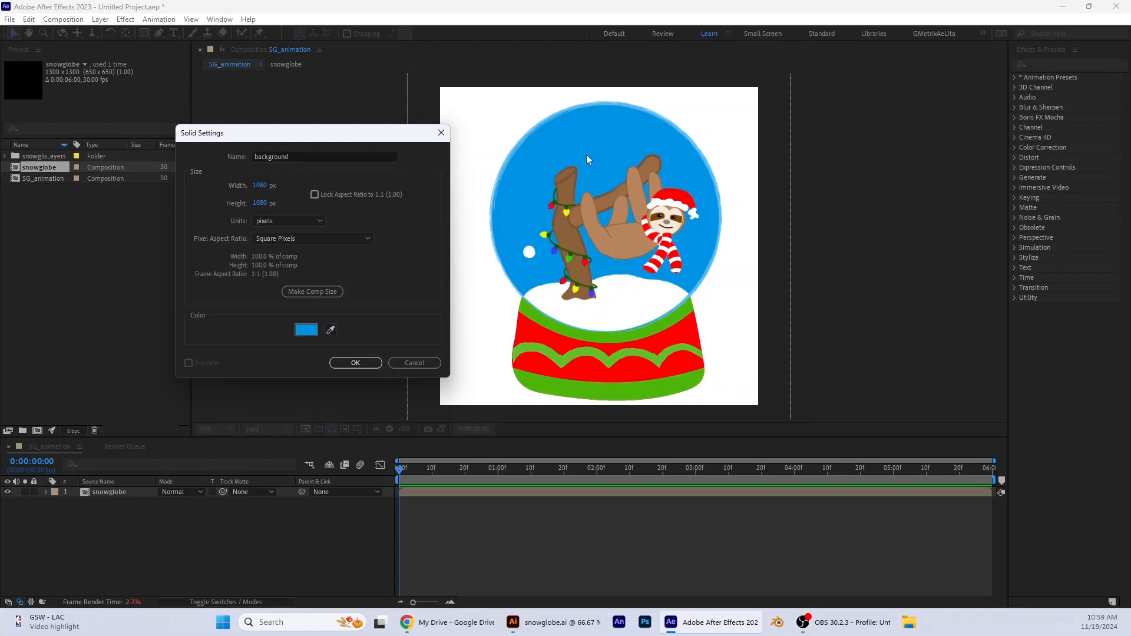
left_click(305, 330)
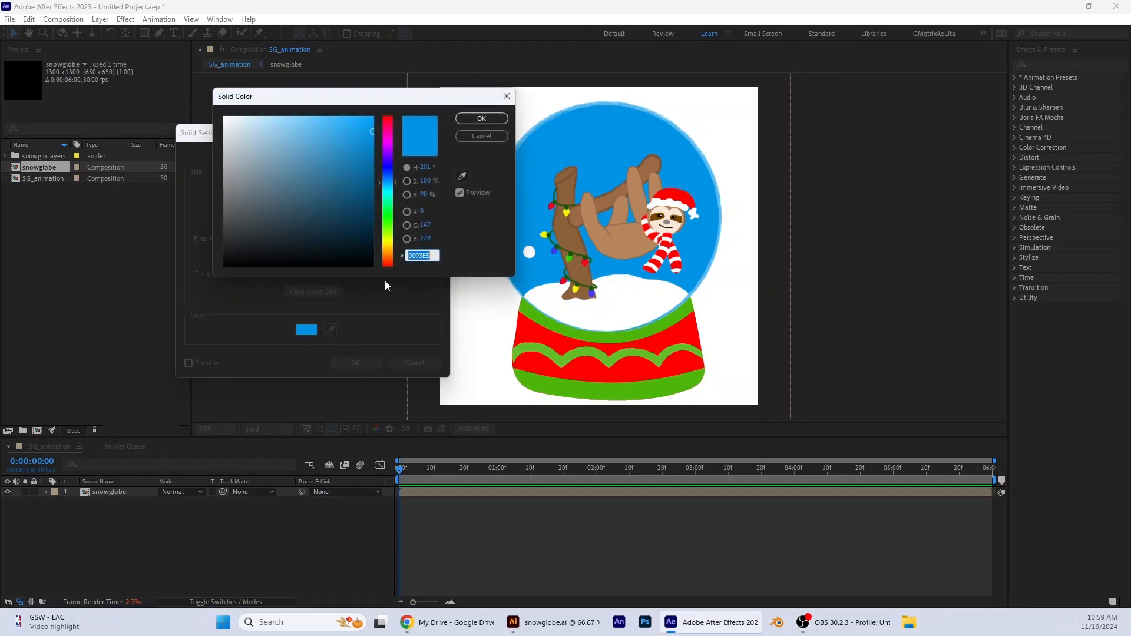
left_click_drag(374, 133, 372, 161)
left_click(481, 118)
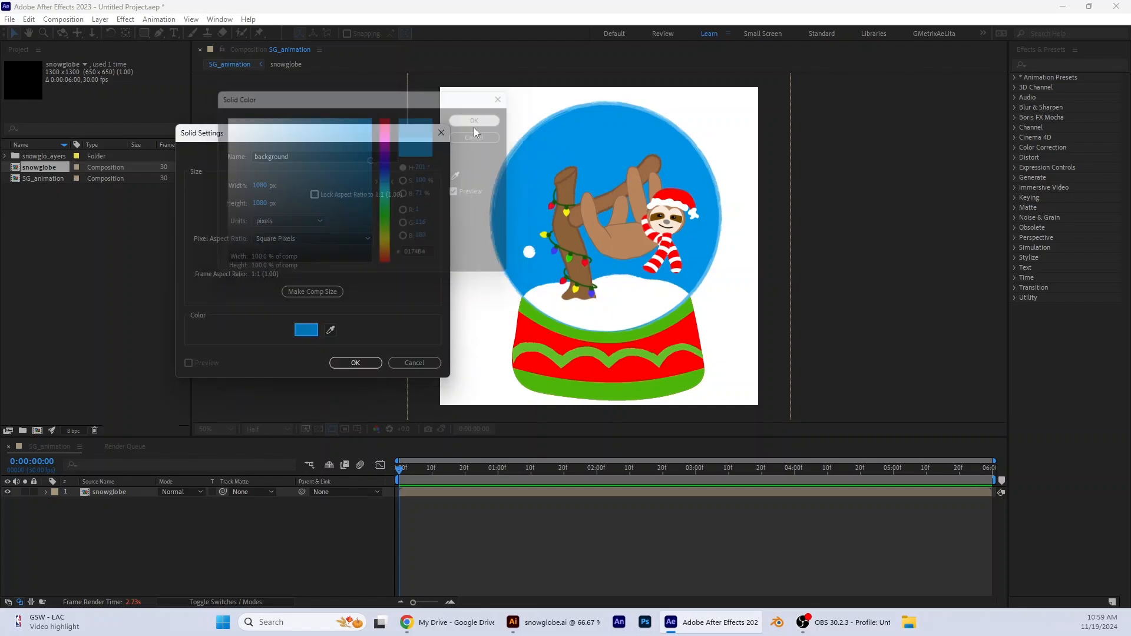
left_click(356, 362)
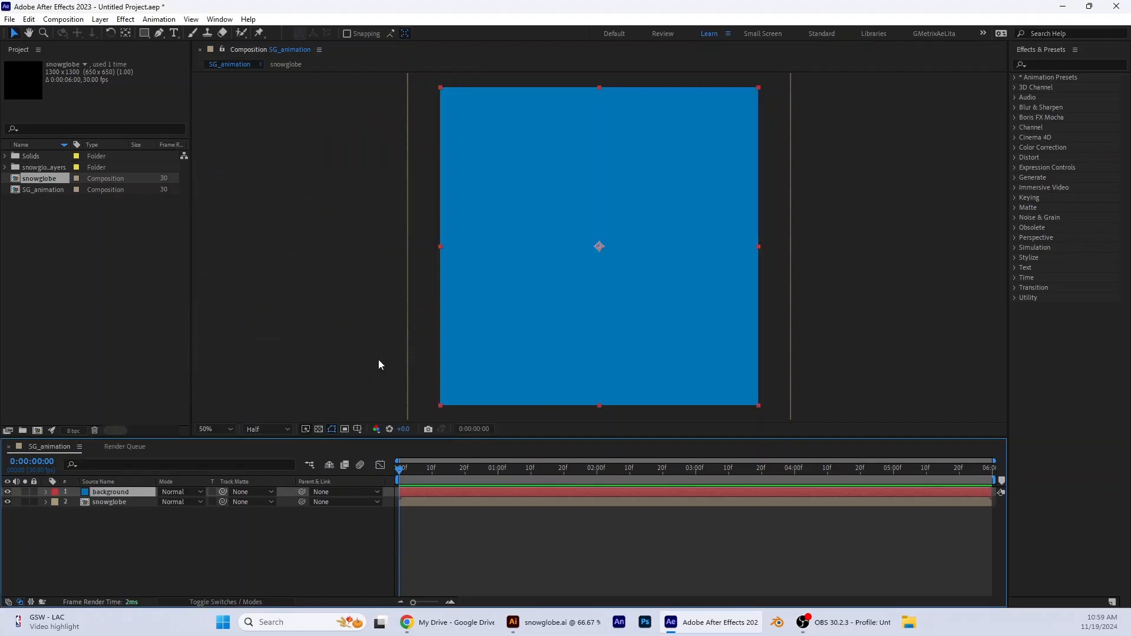
Place the background layer beneath the snowglobe layer and scale the snowglobe layer to 81%
left_click_drag(108, 495, 103, 507)
left_click(116, 492)
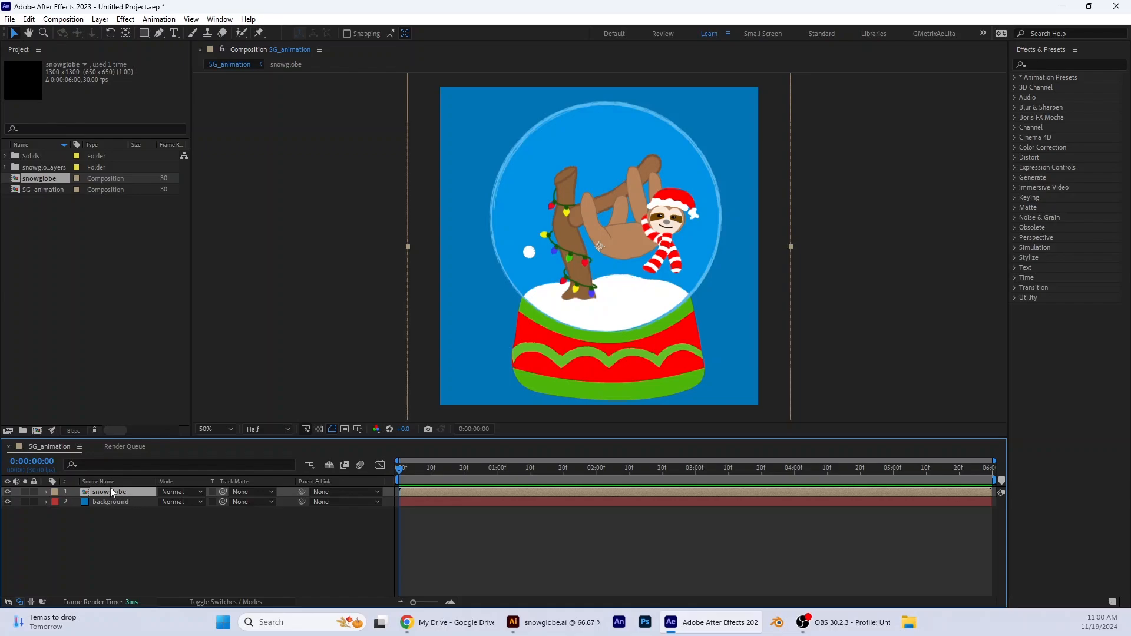
key("s")
left_click_drag(196, 501, 186, 500)
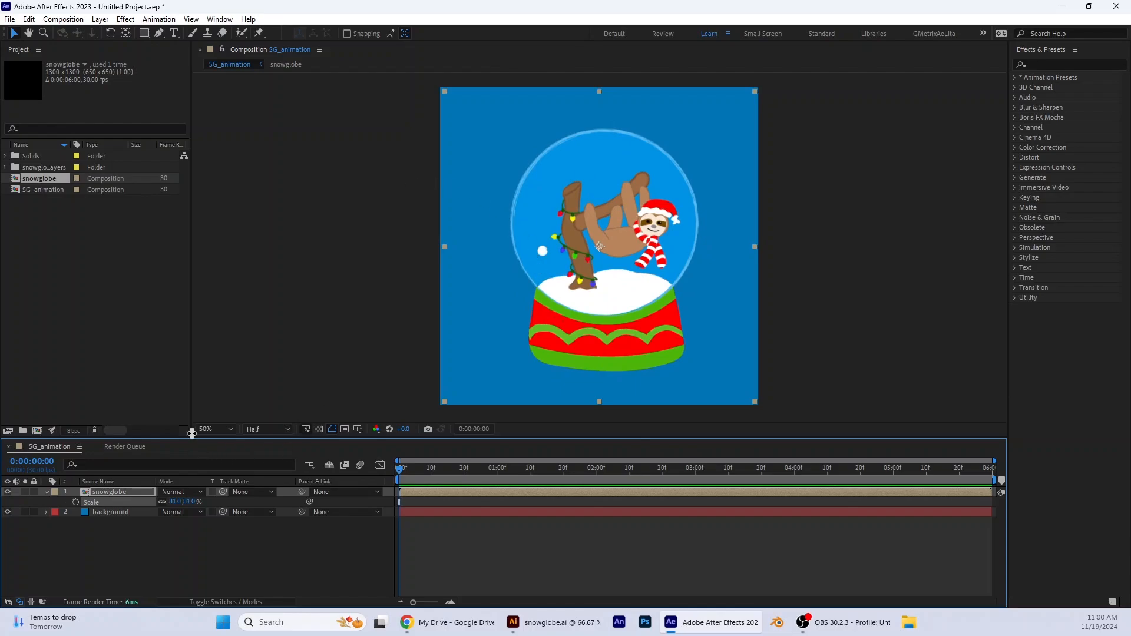
Move the snowglobe layer's anchor point to the bottom centre of the globe's base with the Pan Behind tool
left_click(126, 33)
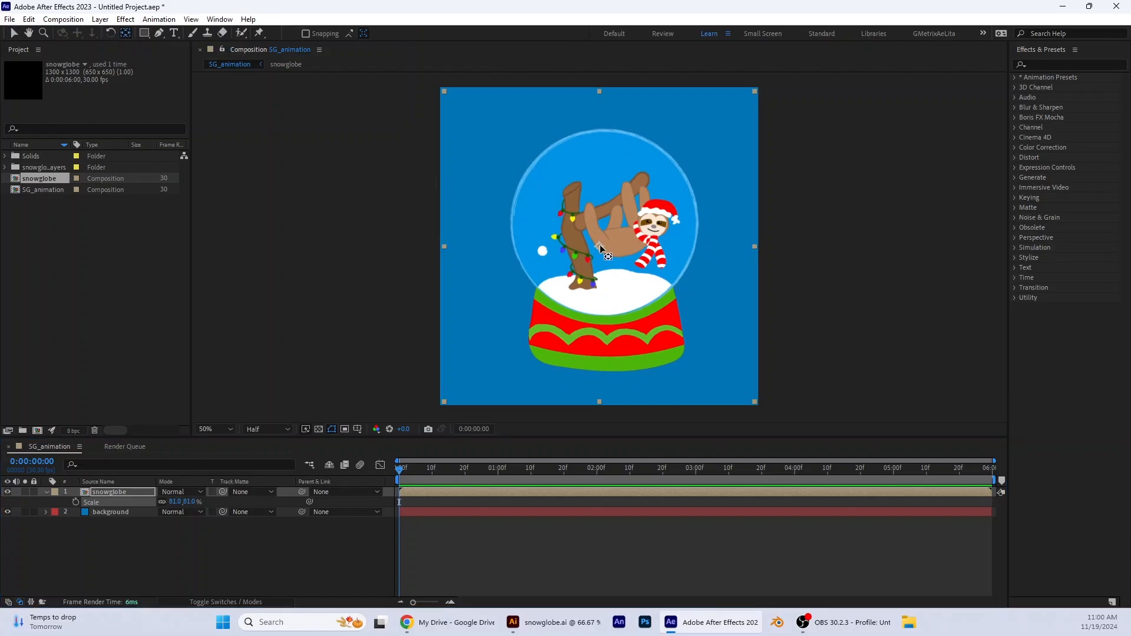
left_click_drag(600, 247, 615, 369)
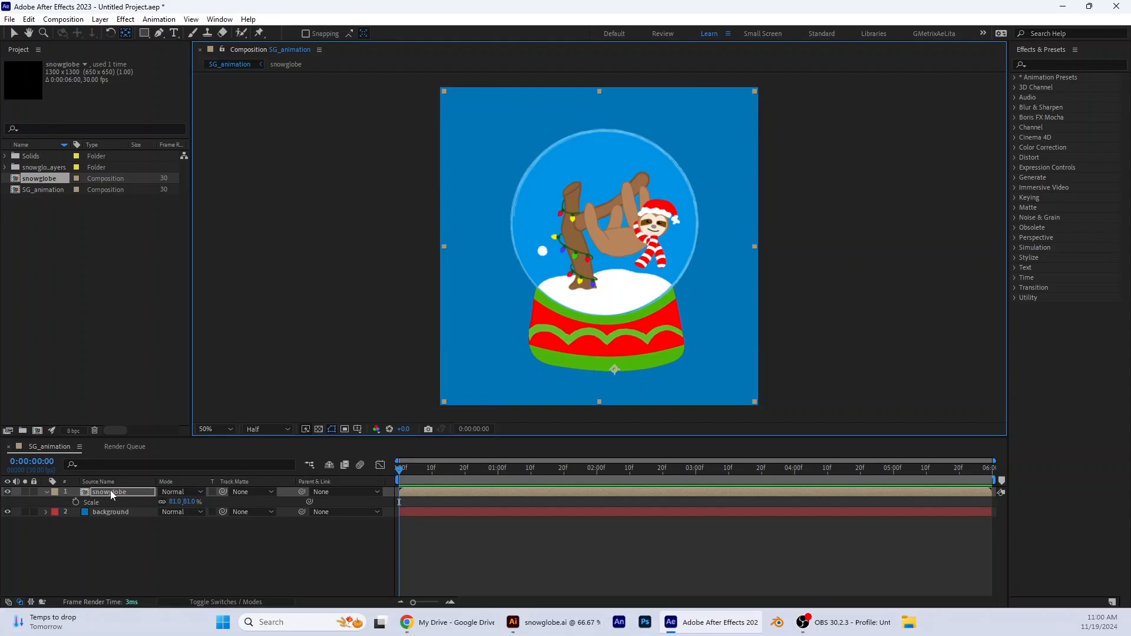
Try rotating the snowglobe layer around its new anchor point, up to 19°, and undo the rotation
key("r")
mouse_move(172, 502)
left_mouse_down()
mouse_move(189, 501)
mouse_move(141, 495)
mouse_move(169, 491)
left_mouse_up()
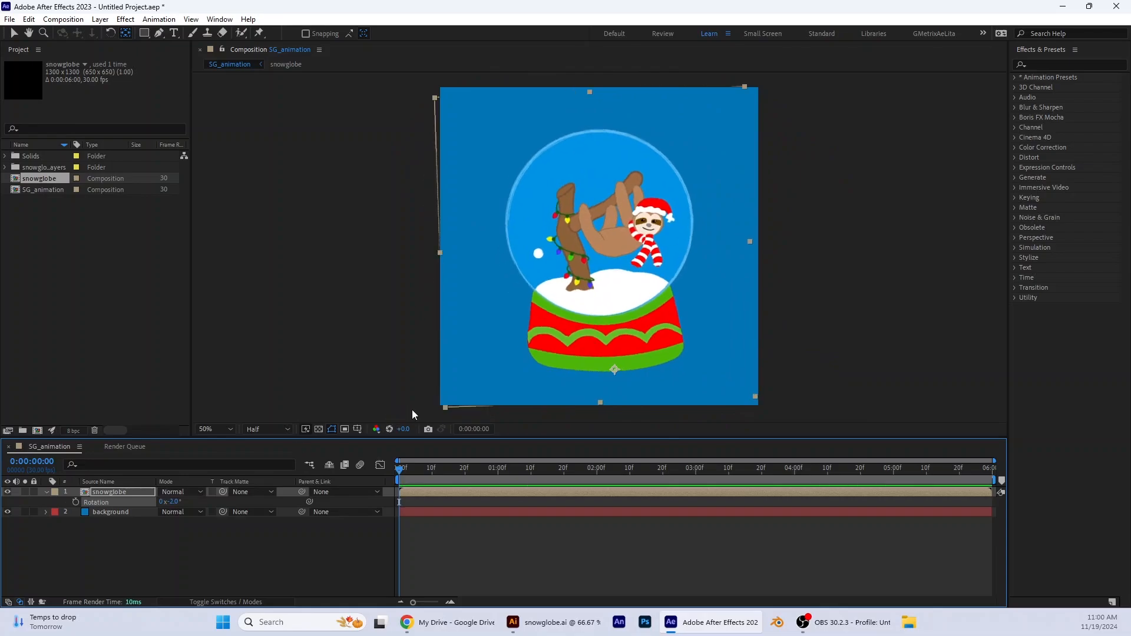
left_click_drag(417, 410, 451, 399)
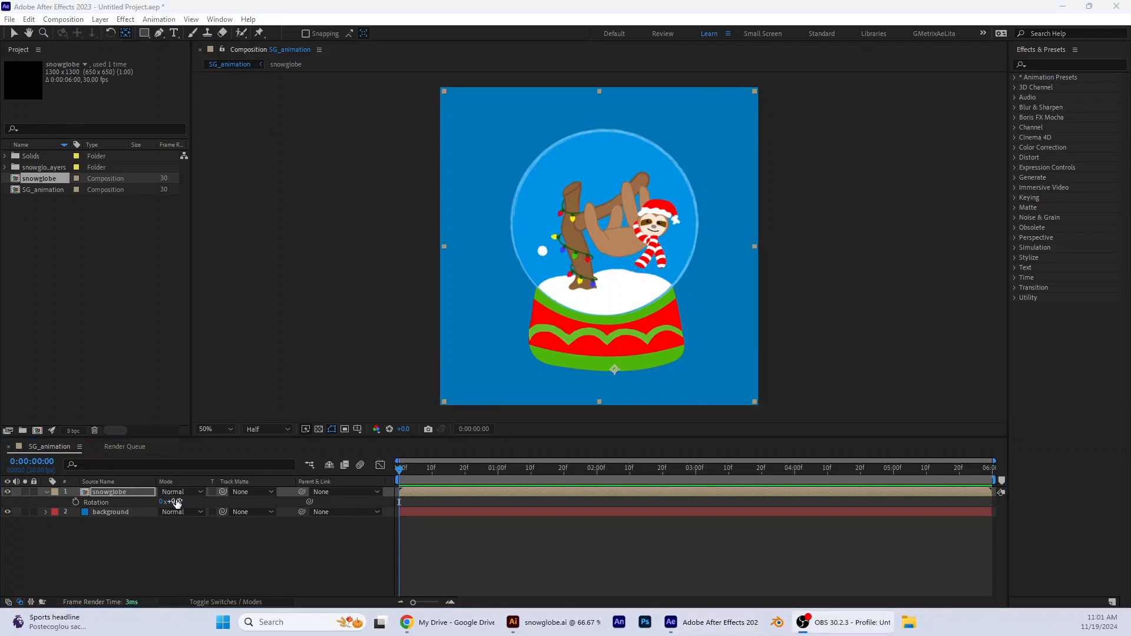
left_click_drag(176, 503, 199, 502)
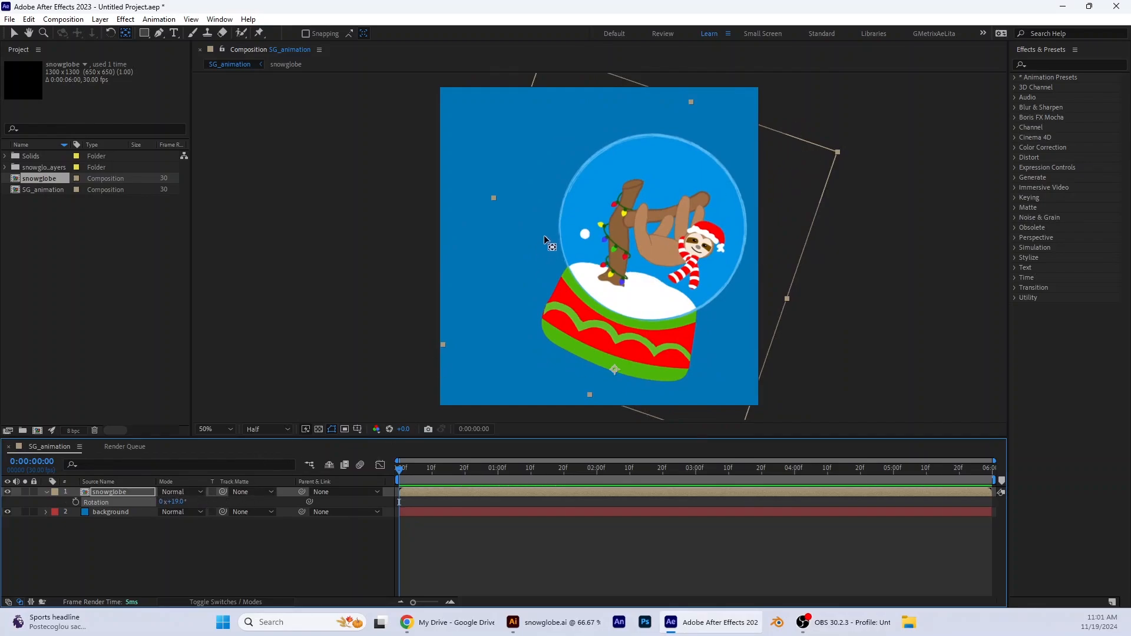
key("ctrl+z")
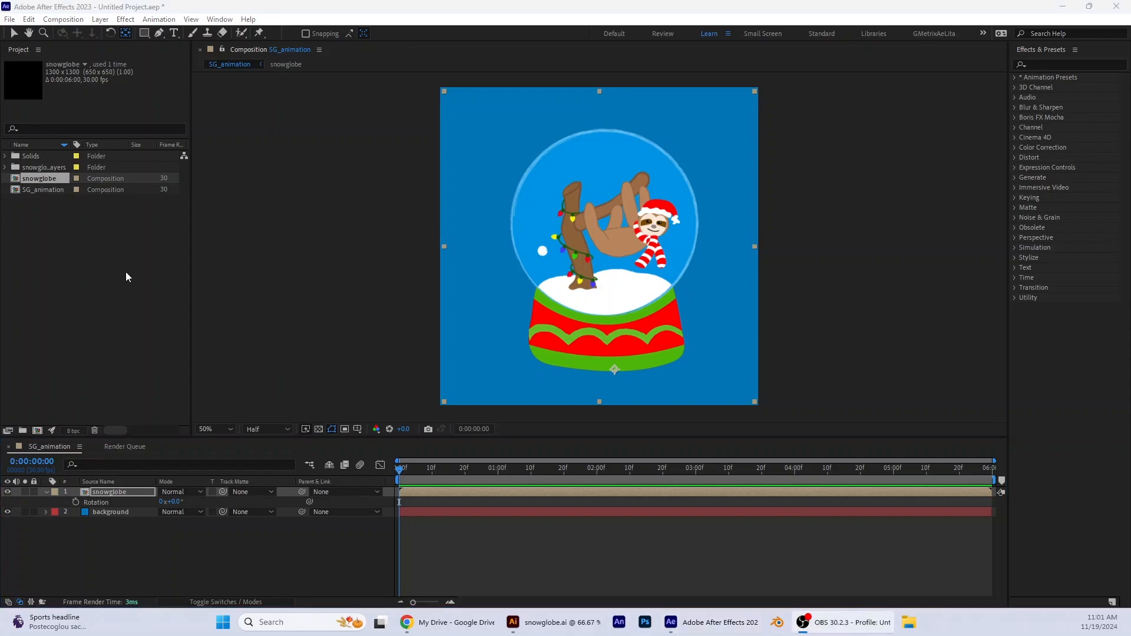
Hide the Snowball layer inside the snowglobe composition and return to the SG_animation timeline
double_click(42, 180)
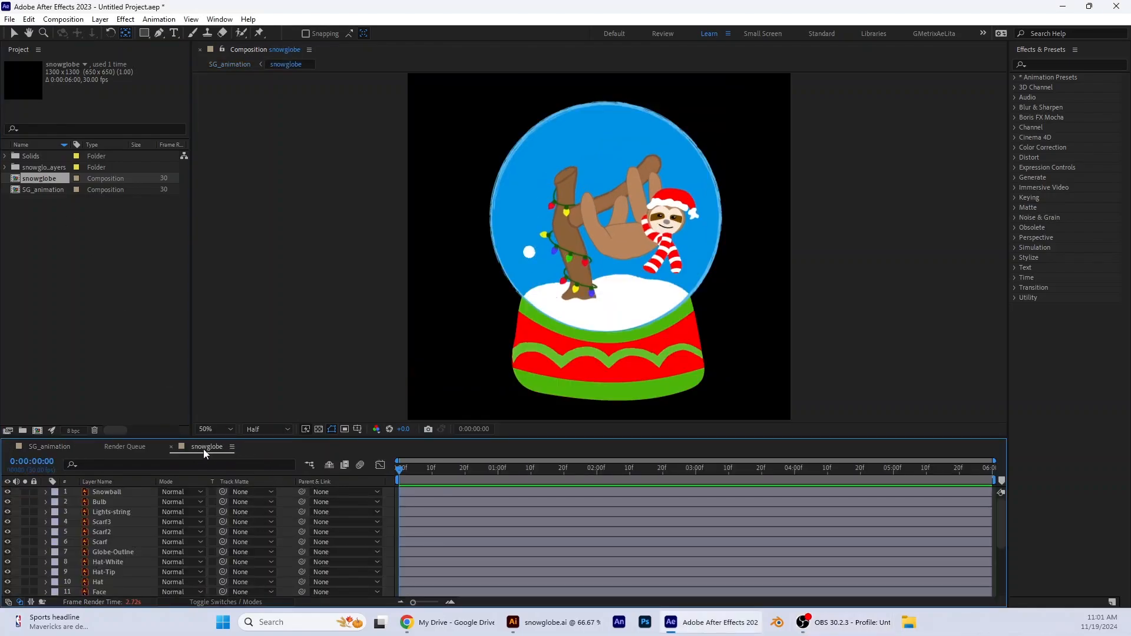
left_click(7, 493)
left_click(44, 447)
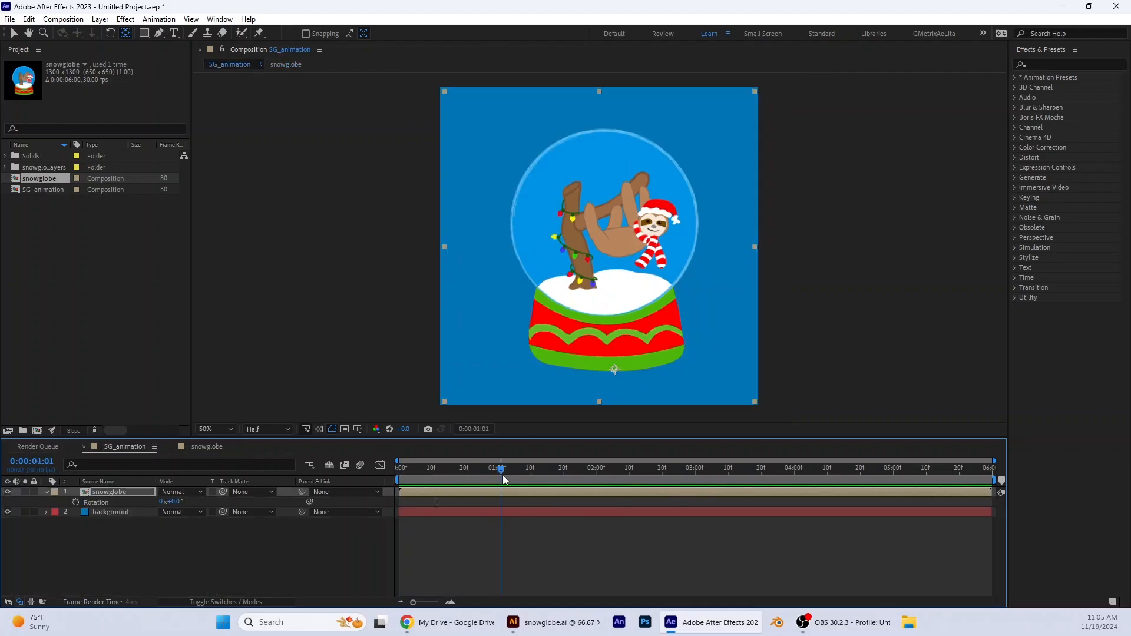
Set SG_animation's work area to start at 1:00 and end at about 3:15
left_click_drag(500, 478, 499, 479)
left_click_drag(395, 480, 497, 486)
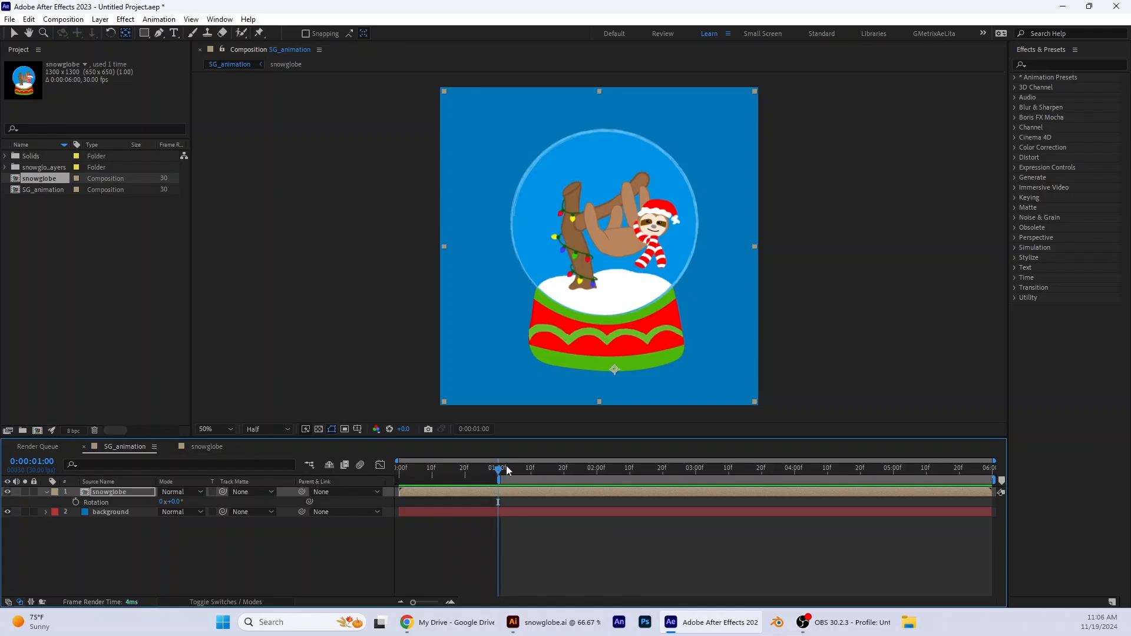
left_click_drag(497, 470, 696, 470)
left_click_drag(986, 481, 699, 481)
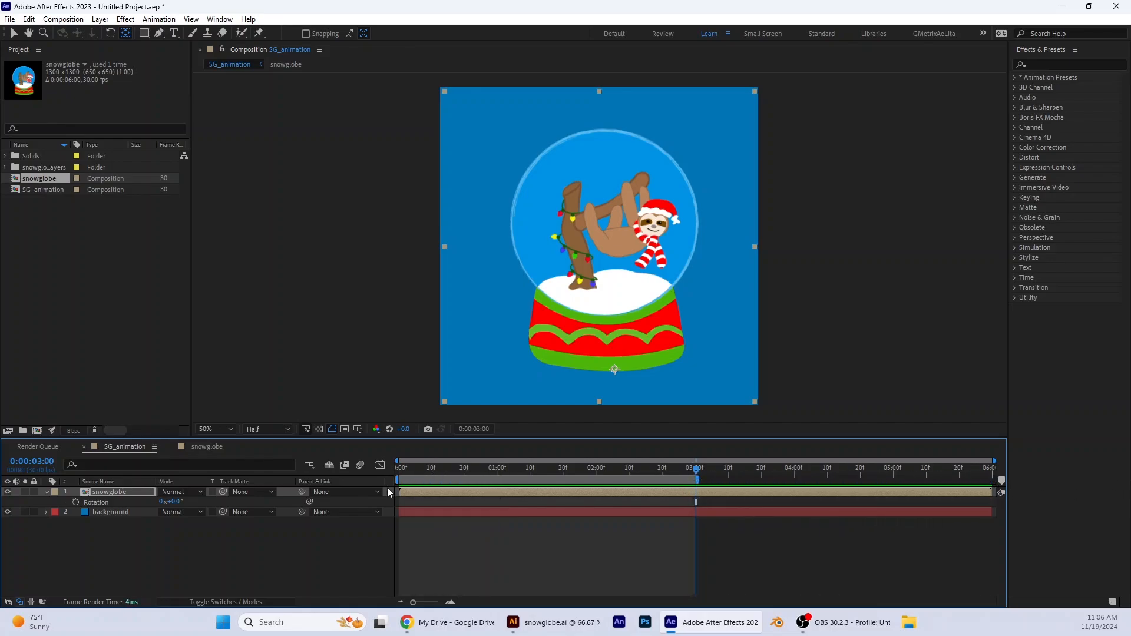
left_click_drag(398, 481, 494, 483)
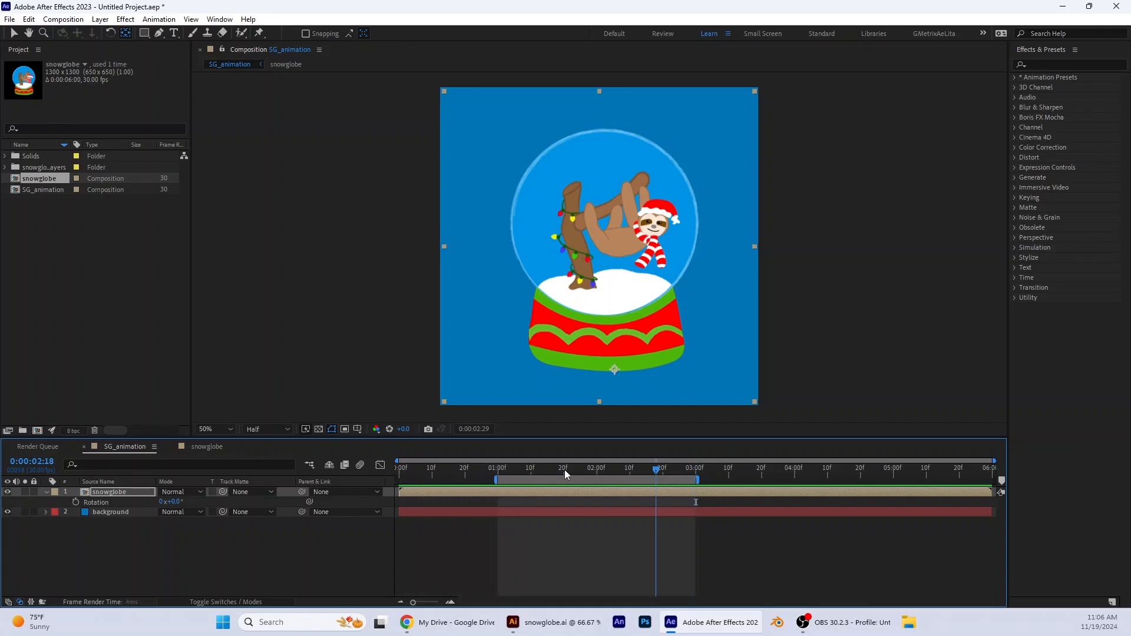
left_click_drag(701, 475, 494, 468)
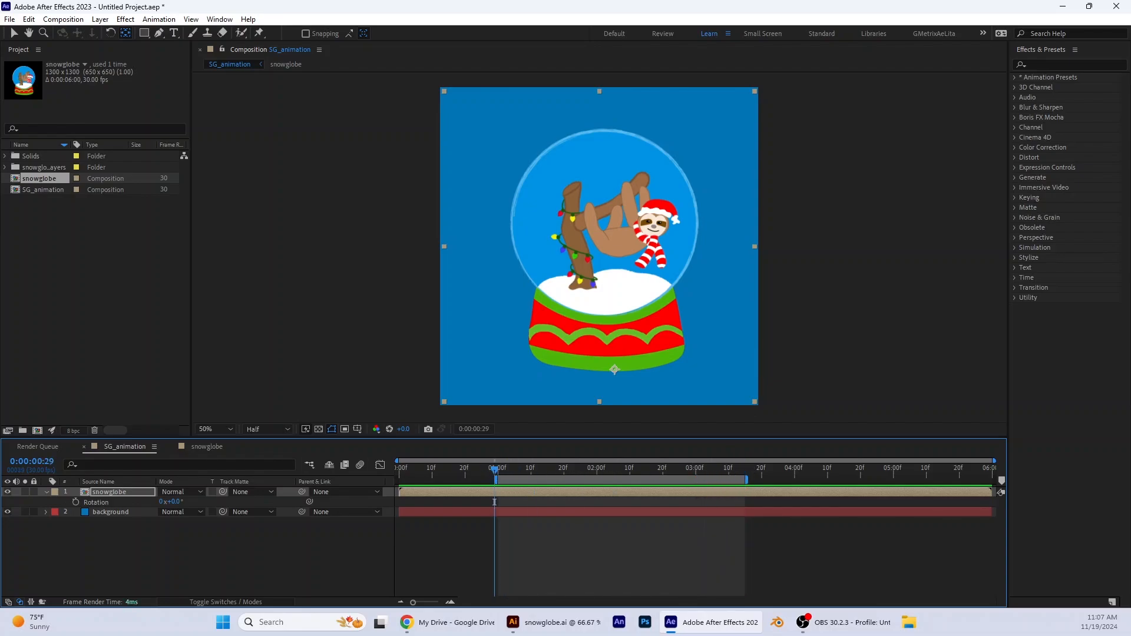
Show only the Position and Rotation properties together under the snowglobe layer
left_click(118, 494)
key("p")
left_click(46, 491)
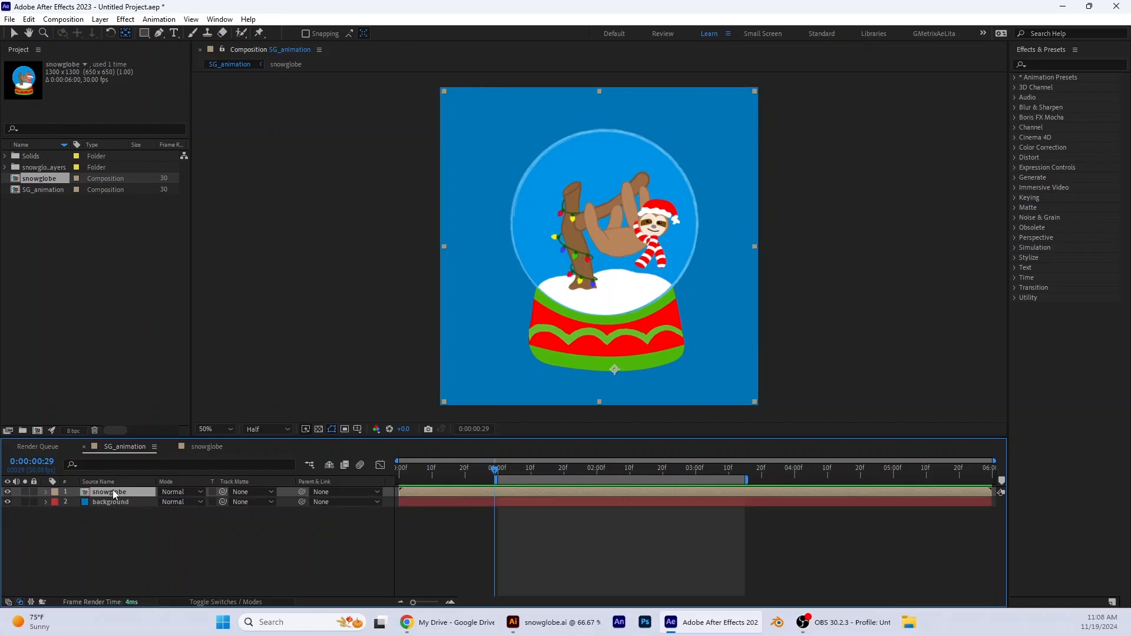
key("r")
key("shift+p")
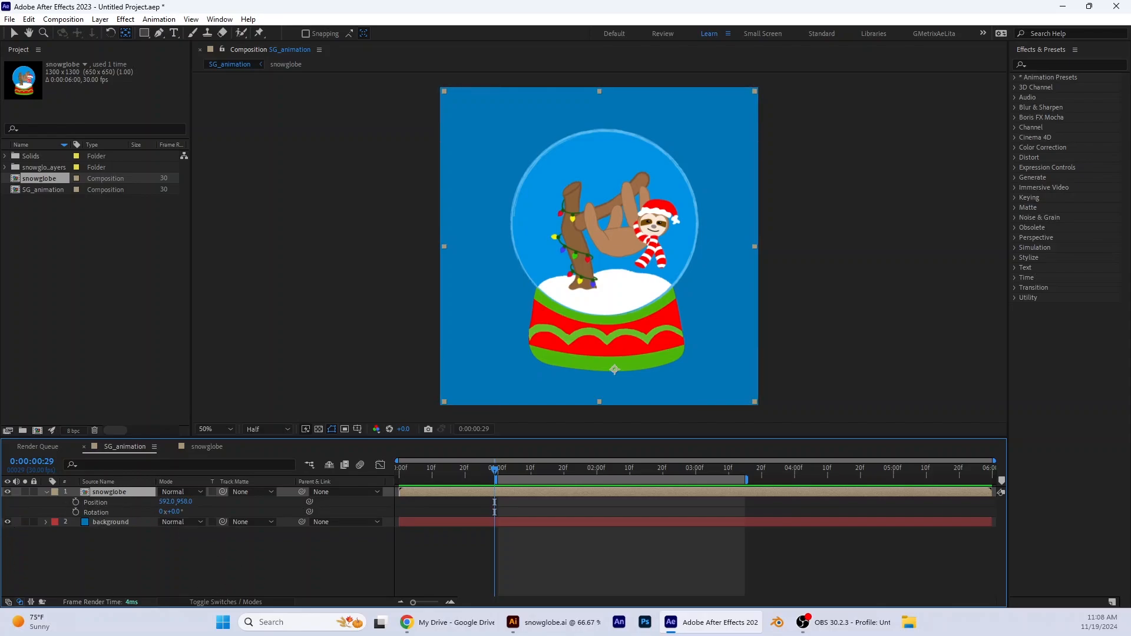
Save the project in the Downloads folder as snowglobe_Animation
left_click(10, 19)
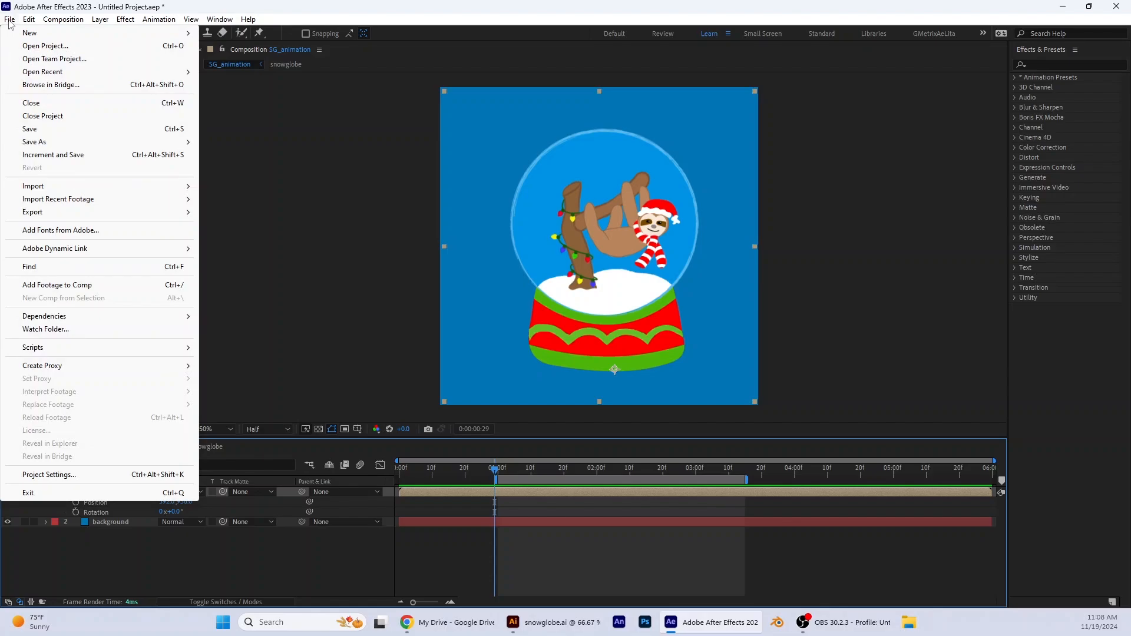
mouse_move(89, 142)
left_click(230, 140)
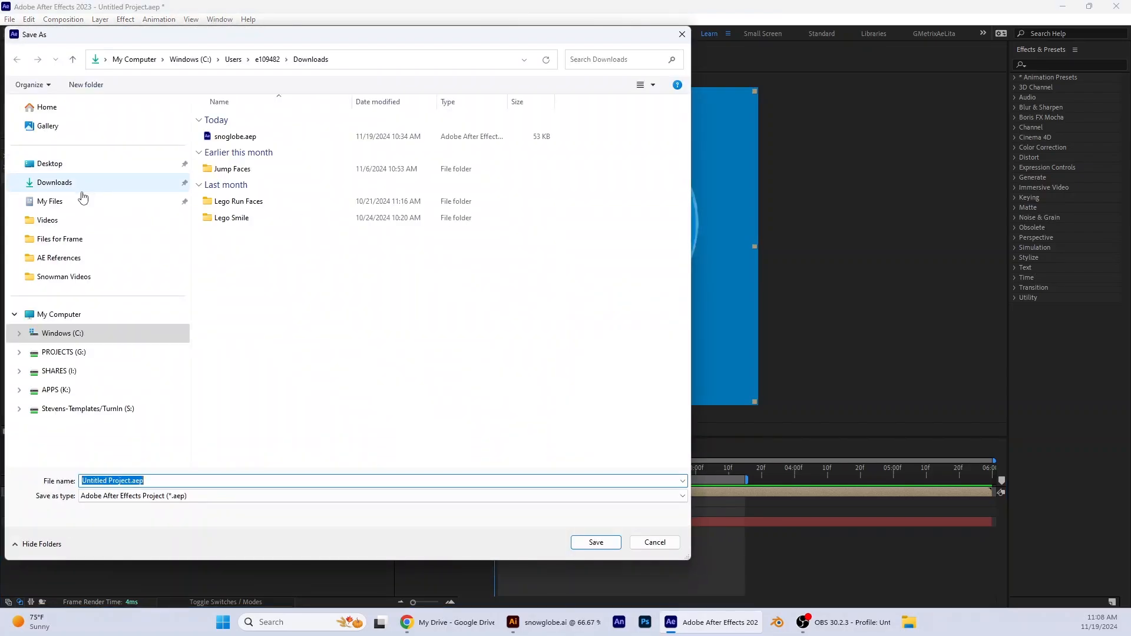
left_click(66, 184)
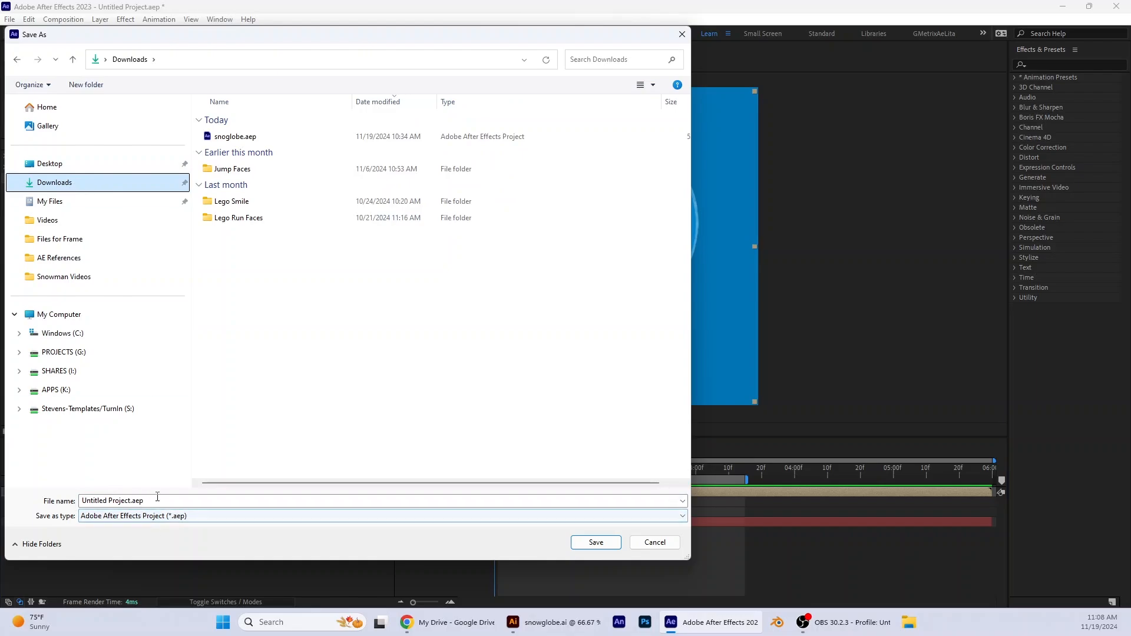
left_click(161, 501)
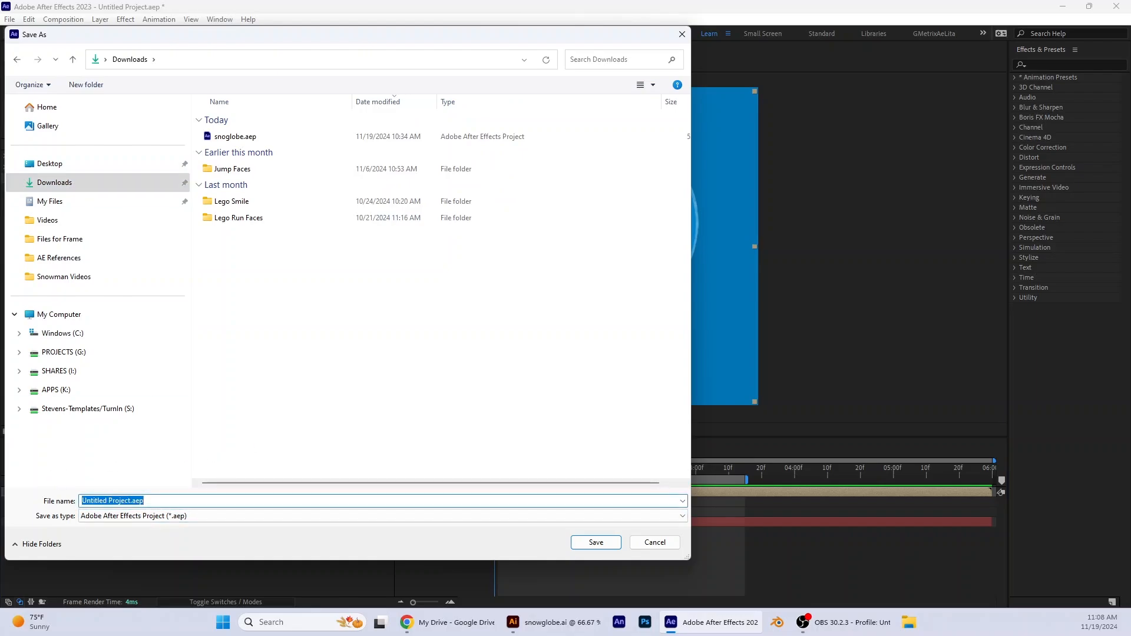
type("snowglobe")
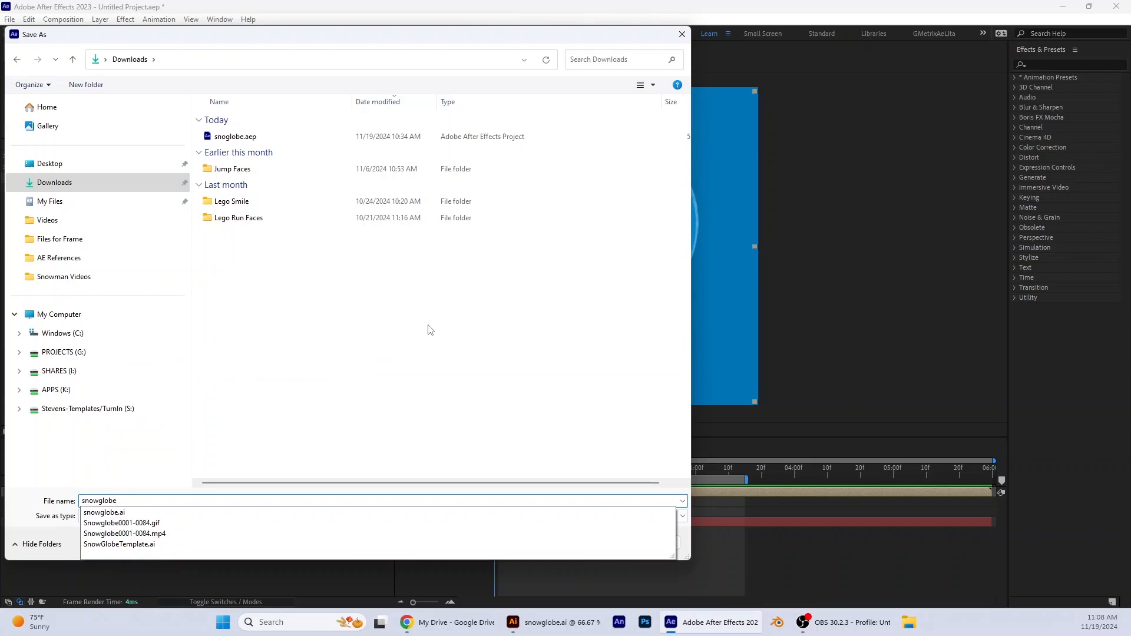
type("_Animation")
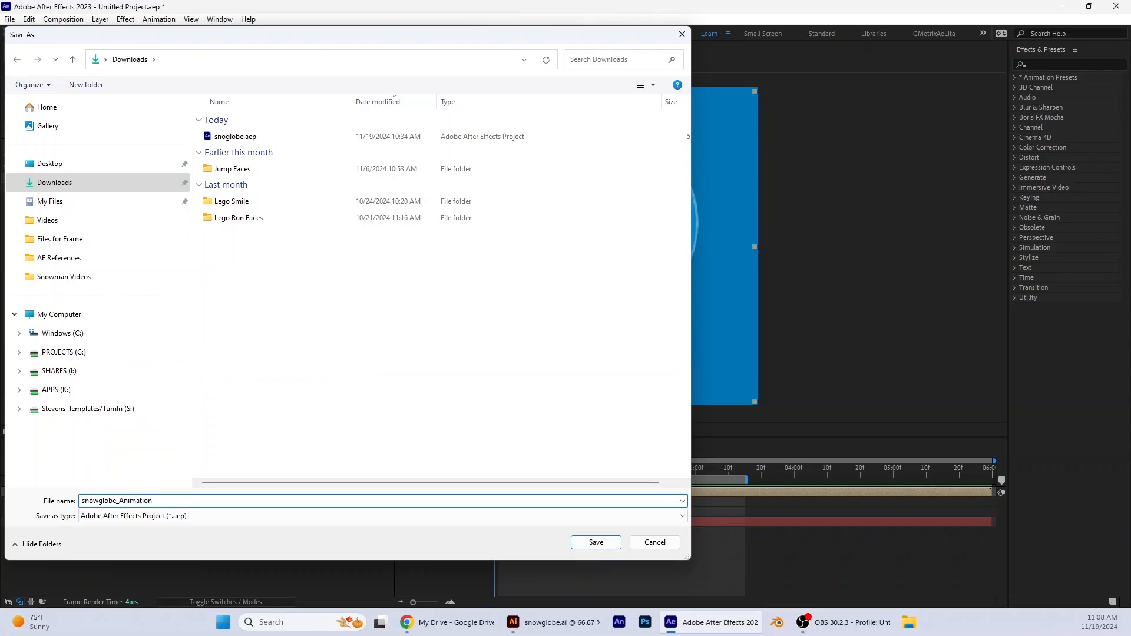
key("Return")
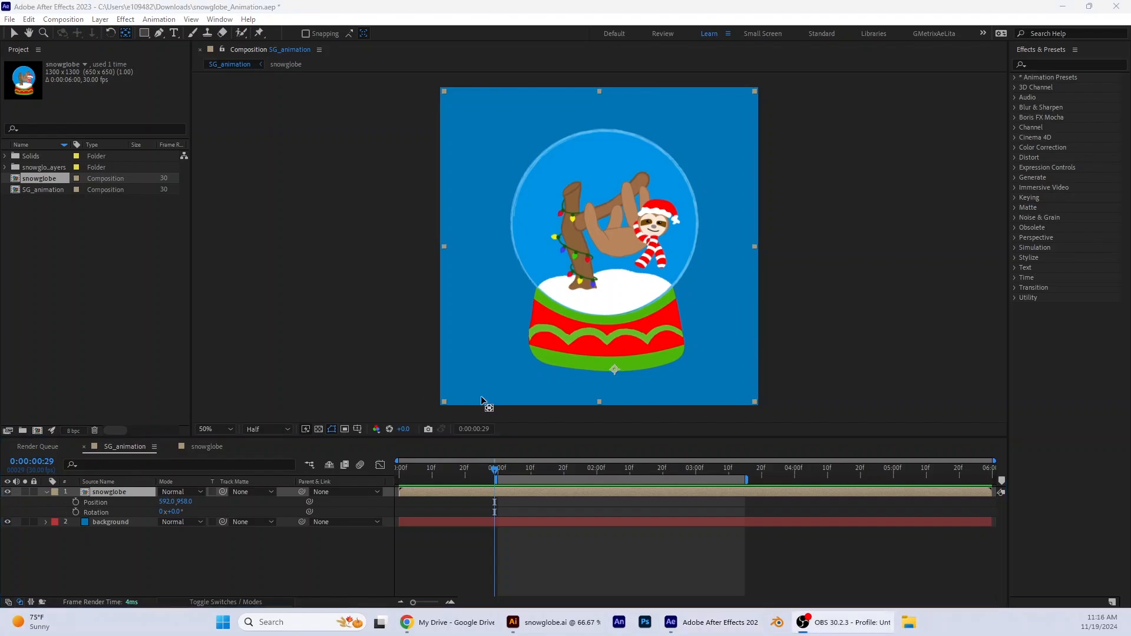
Enable keyframing for the snowglobe layer's Position and Rotation at 0:00:01:11
left_click_drag(495, 475, 538, 479)
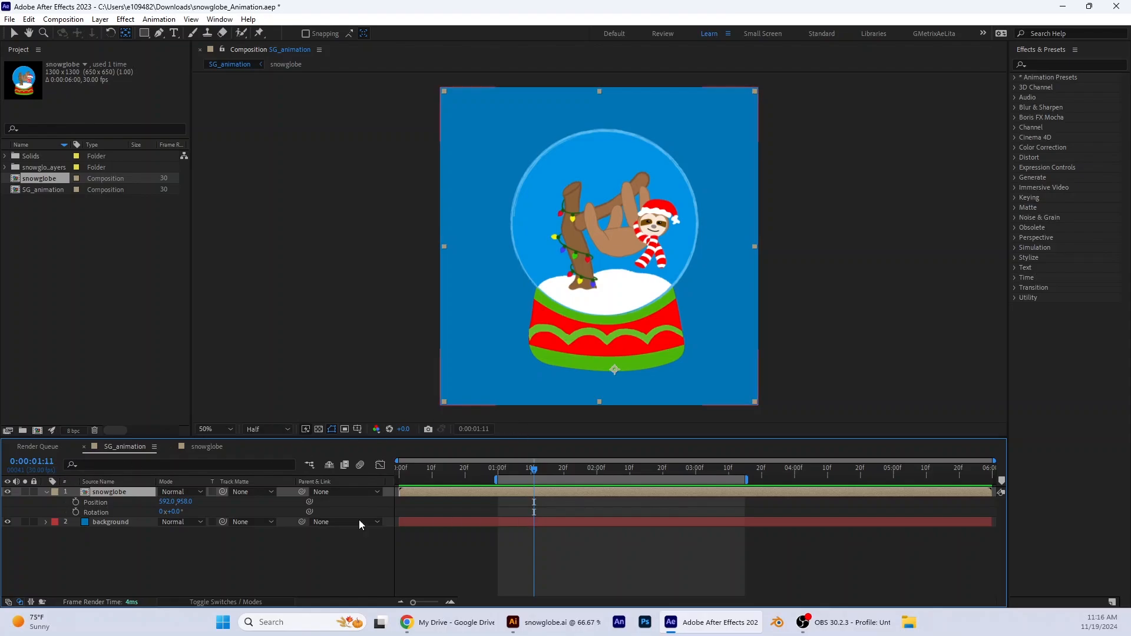
left_click(75, 502)
left_click(75, 512)
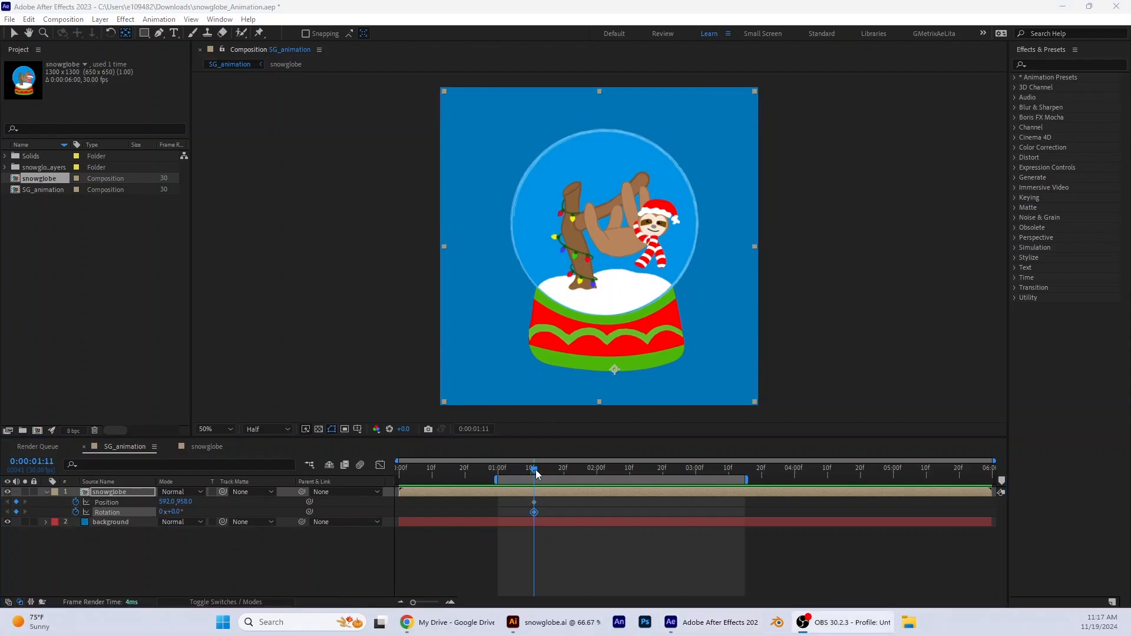
Add a Rotation keyframe of -20° to the snowglobe layer at 0:00:01:17
left_click_drag(536, 473, 553, 476)
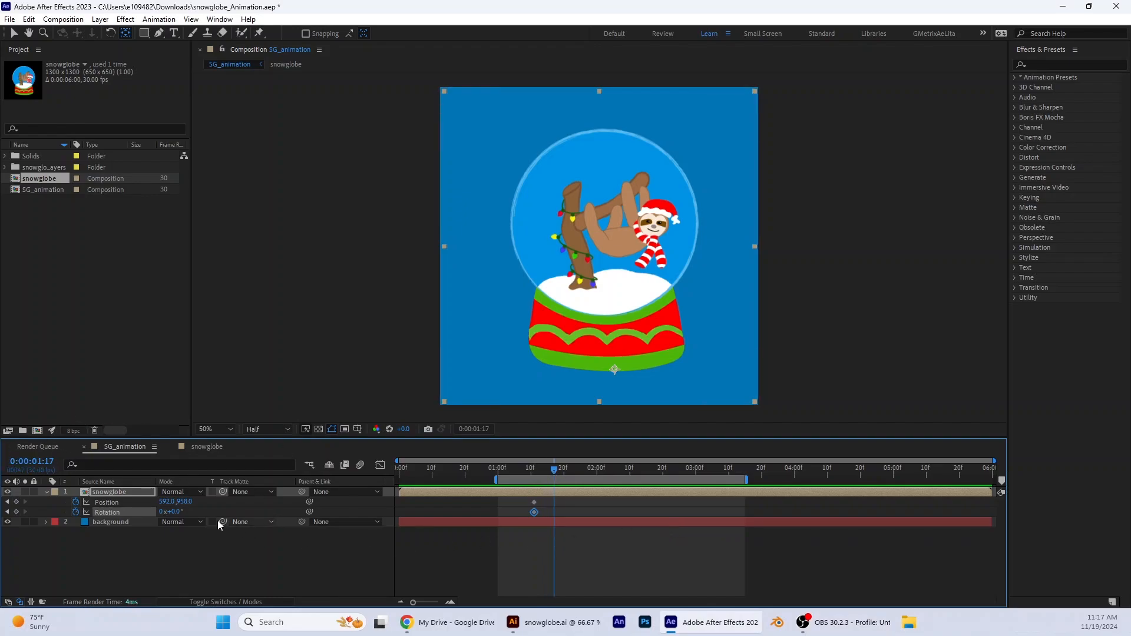
left_click(175, 512)
type("-20")
key("Return")
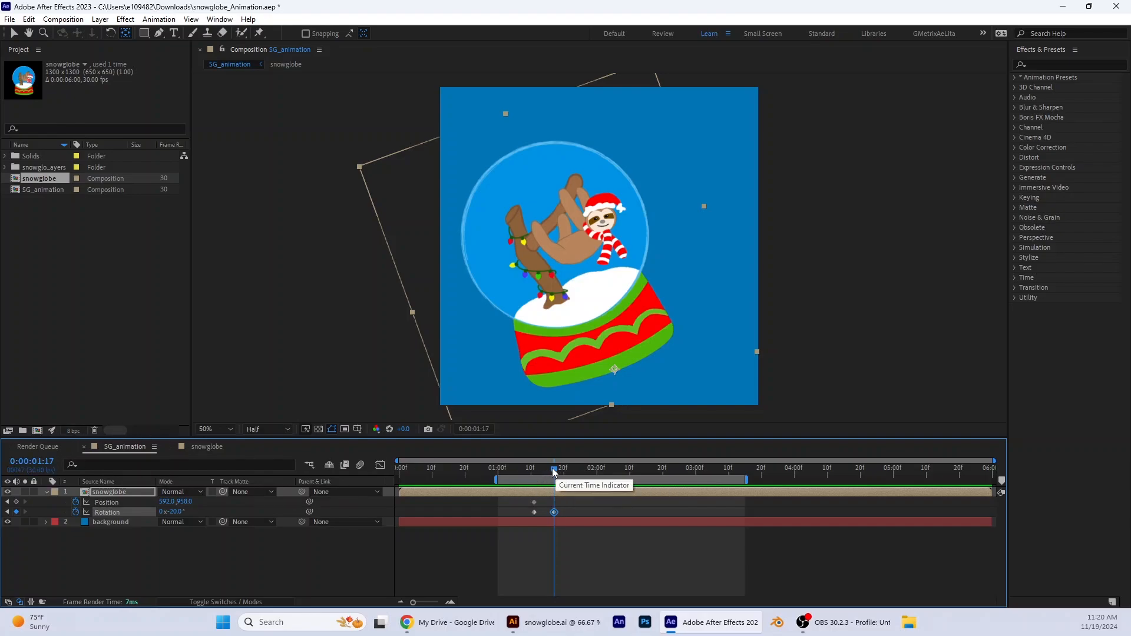
Add a Position keyframe of 572, 880 to the snowglobe layer at 0:00:01:19 and play back the motion
left_click_drag(554, 468, 560, 474)
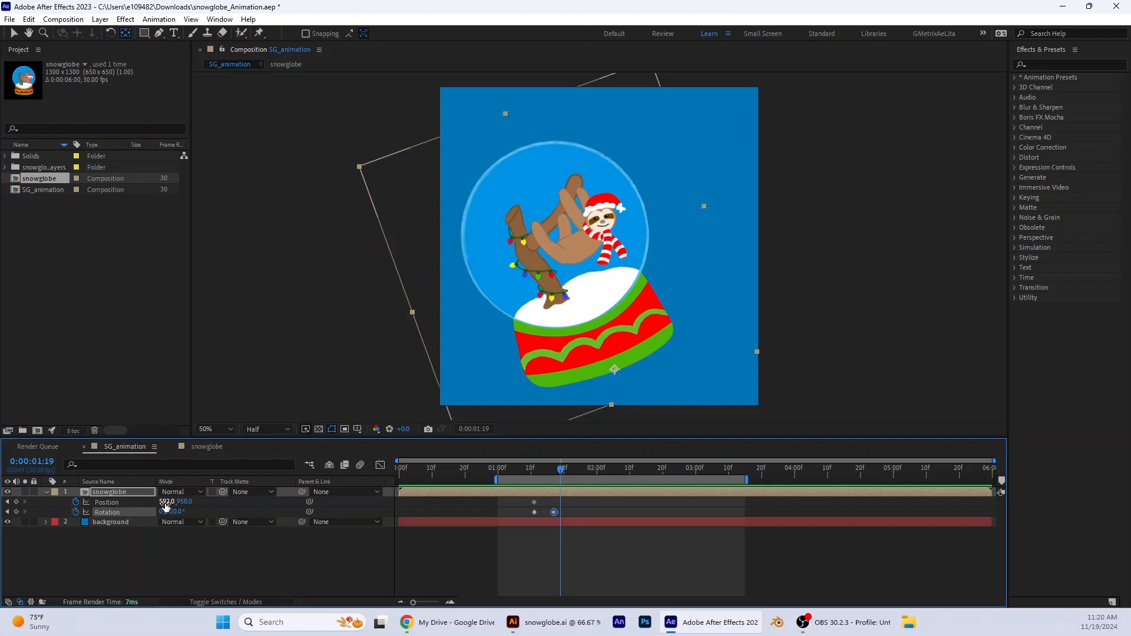
left_click_drag(165, 505, 161, 502)
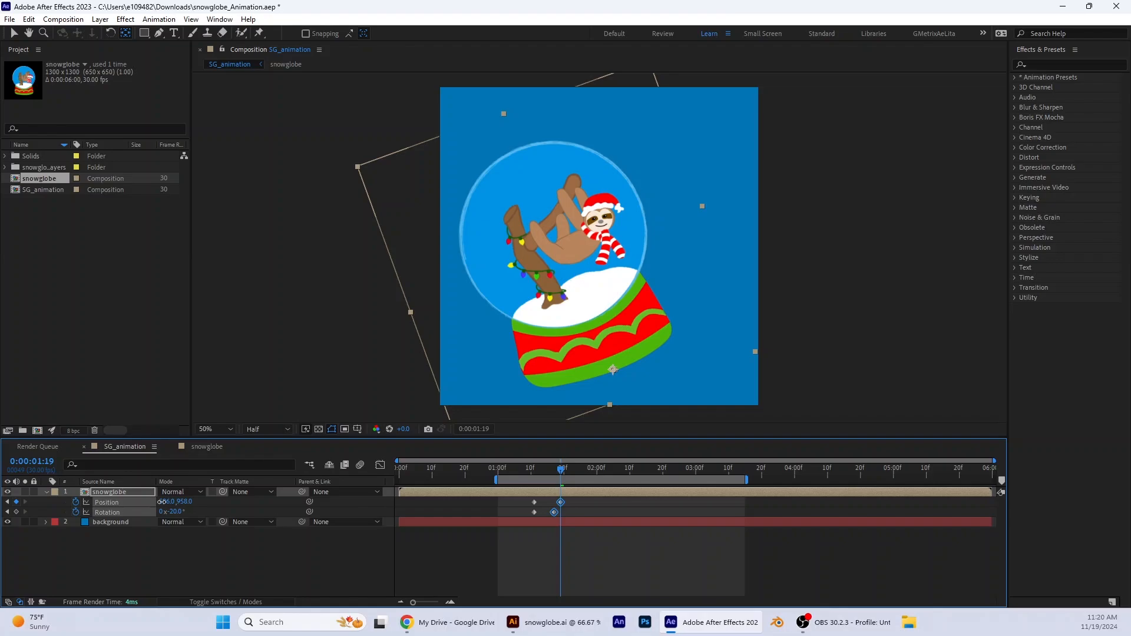
left_click_drag(161, 501, 154, 502)
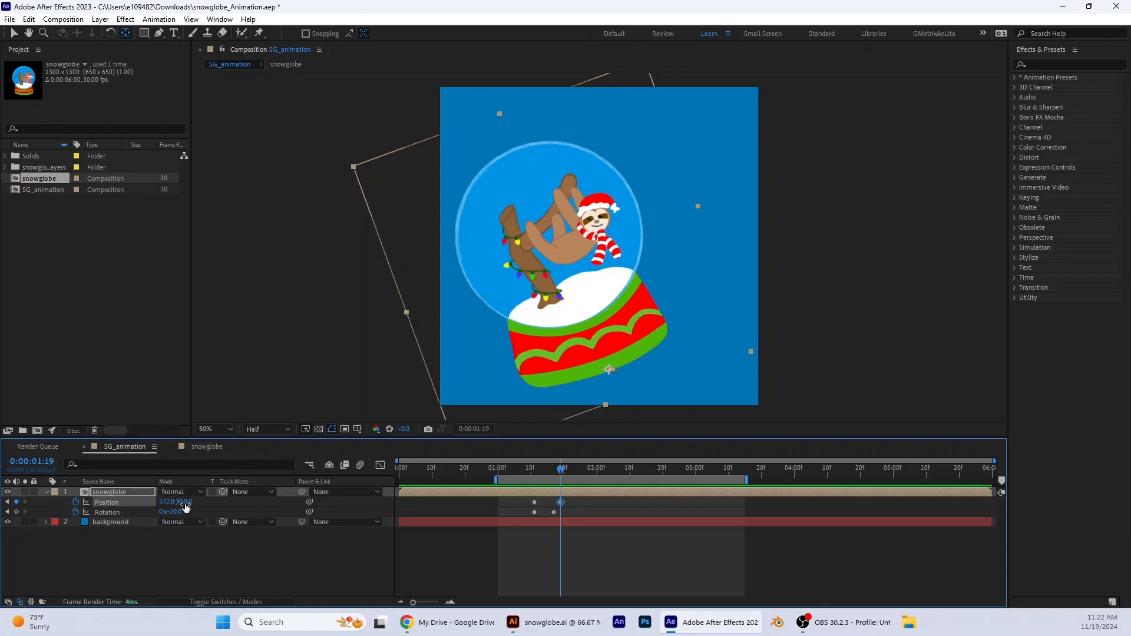
left_click(183, 502)
type("953")
key("Return")
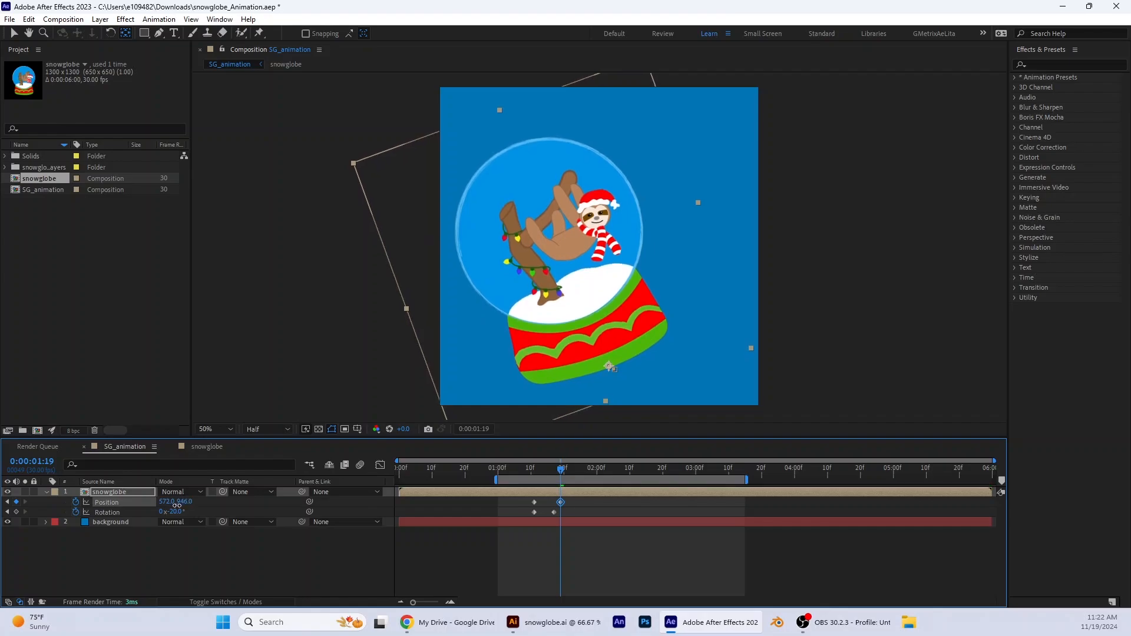
left_click_drag(181, 504, 135, 507)
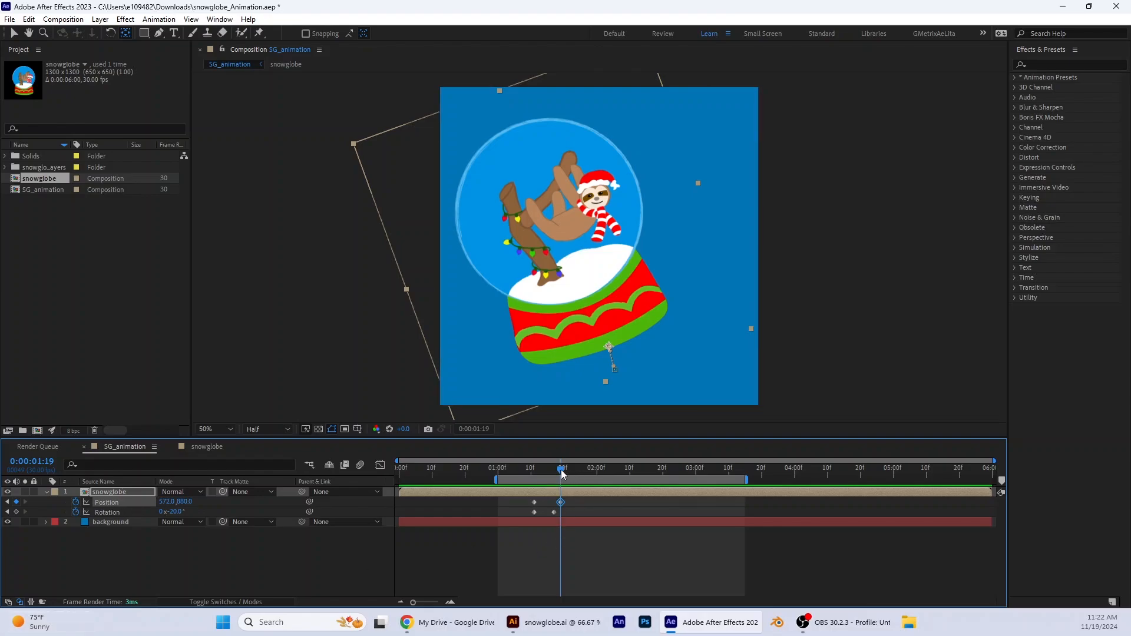
left_click_drag(561, 469, 502, 482)
key("space")
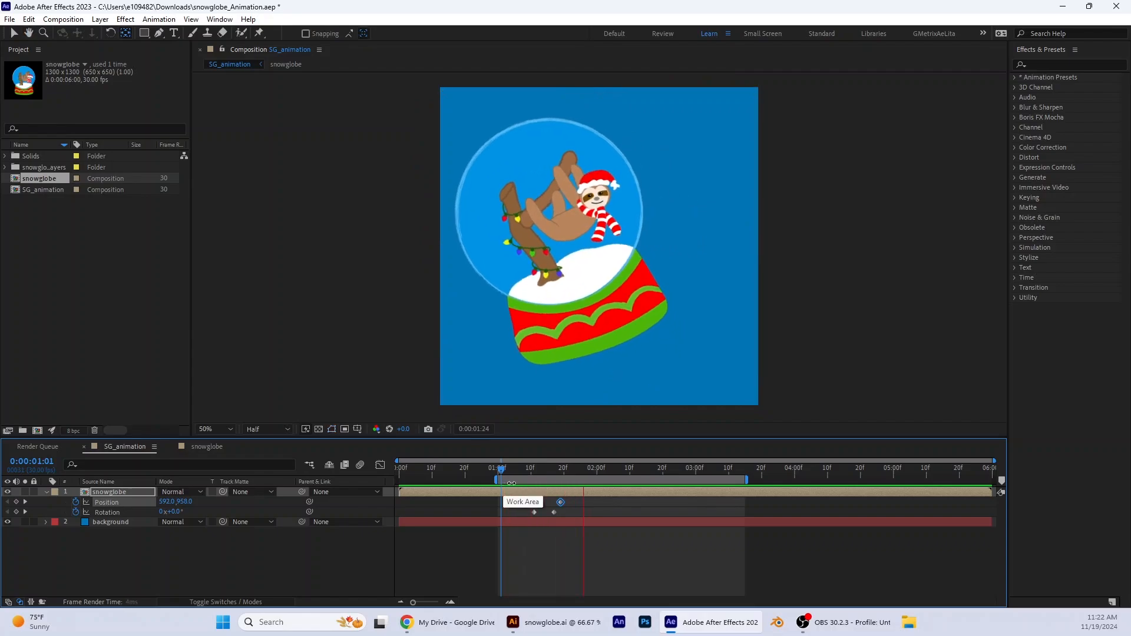
key("space")
Add a Rotation keyframe of 0° to the snowglobe layer at 0:00:01:29
left_click_drag(622, 470, 560, 480)
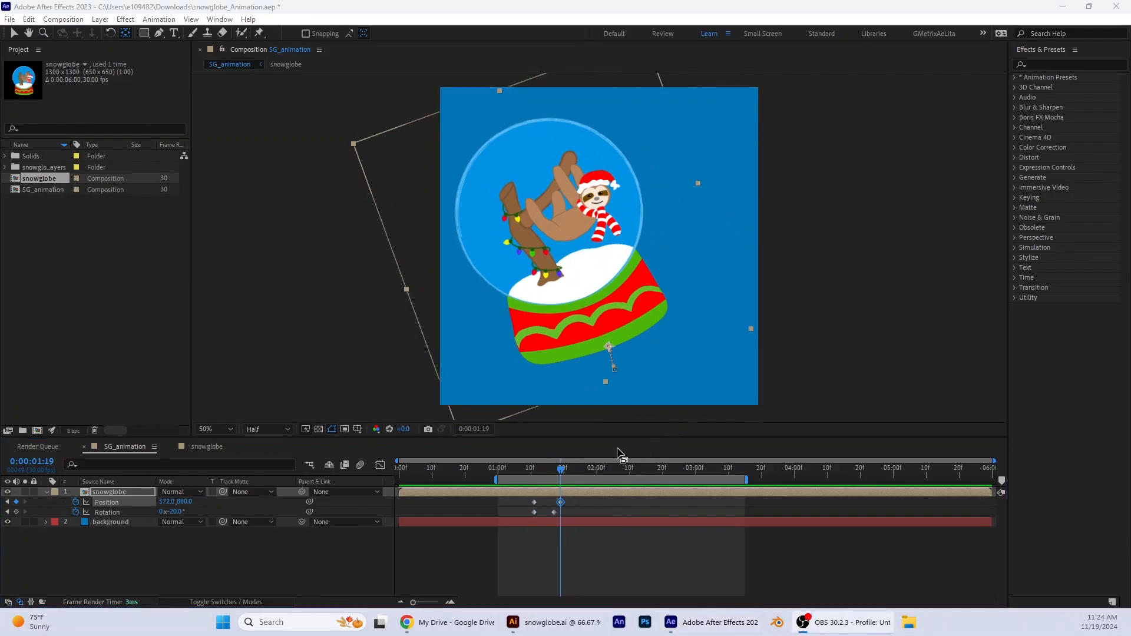
left_click_drag(563, 475, 595, 475)
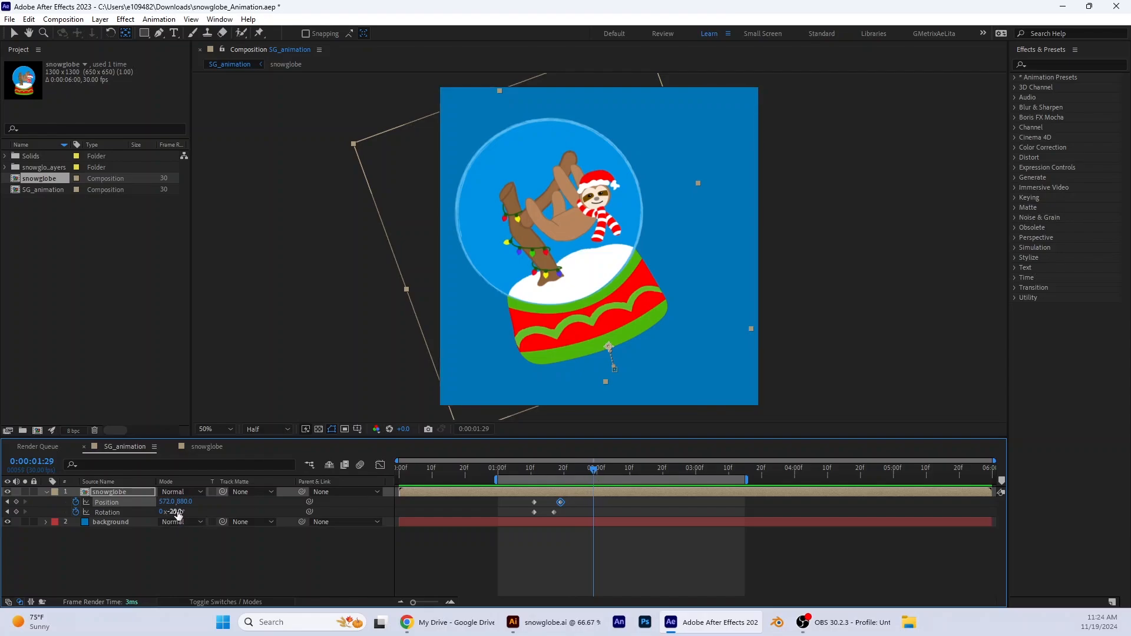
left_click(174, 511)
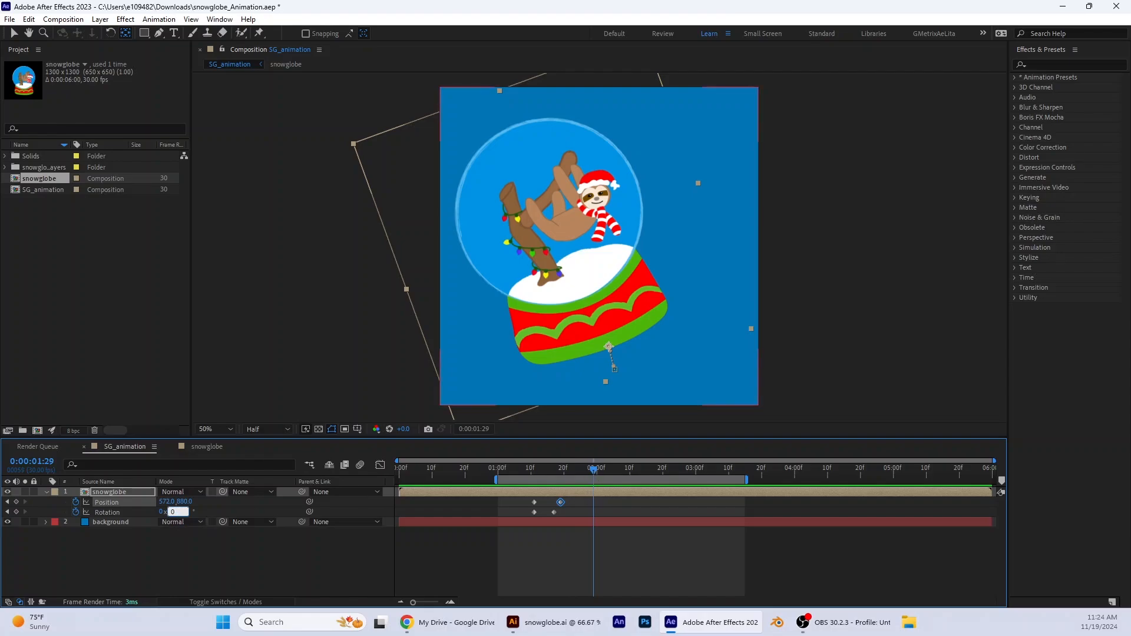
type("0")
key("Return")
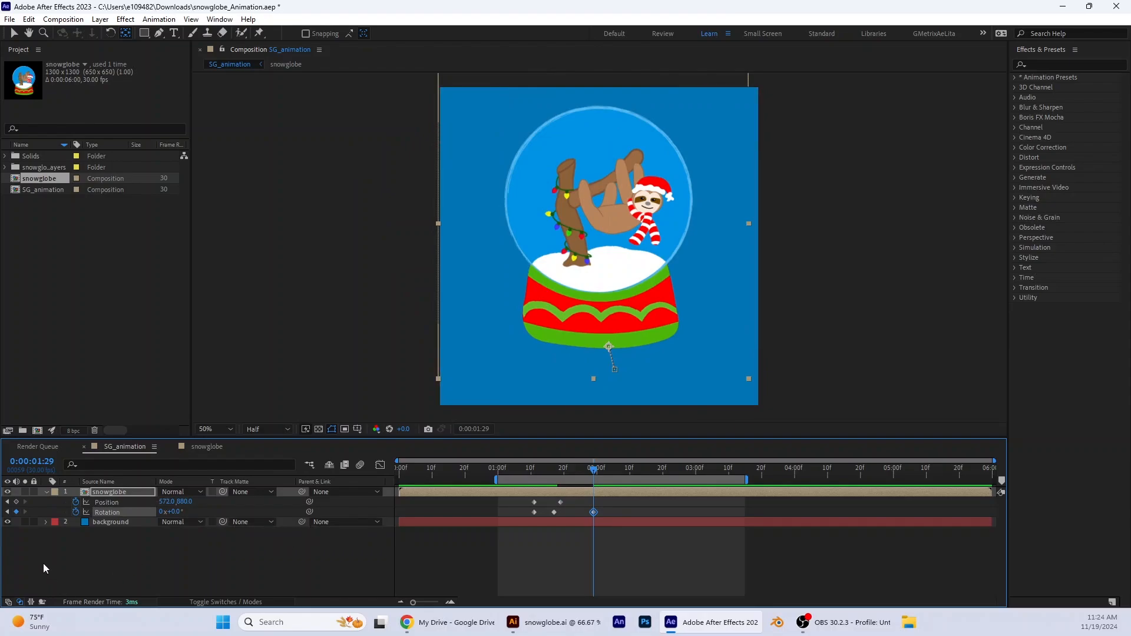
key("alt+Tab")
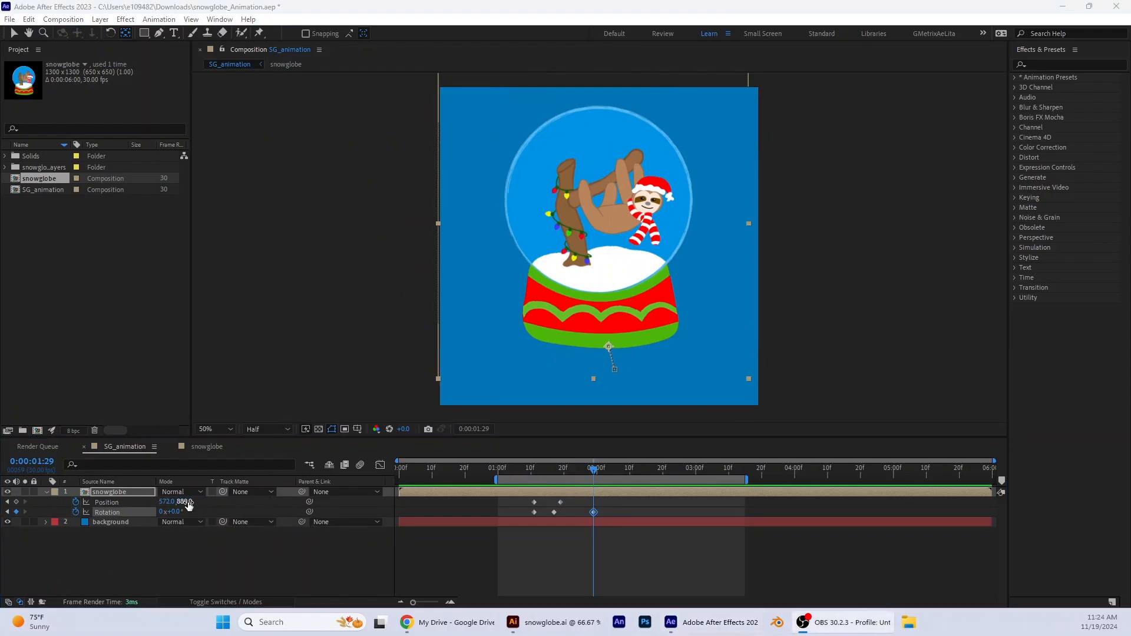
Add a Position keyframe of 622, 842 to the snowglobe layer at 0:00:01:29 and play back the animation
left_click_drag(189, 505, 162, 505)
left_click(166, 503)
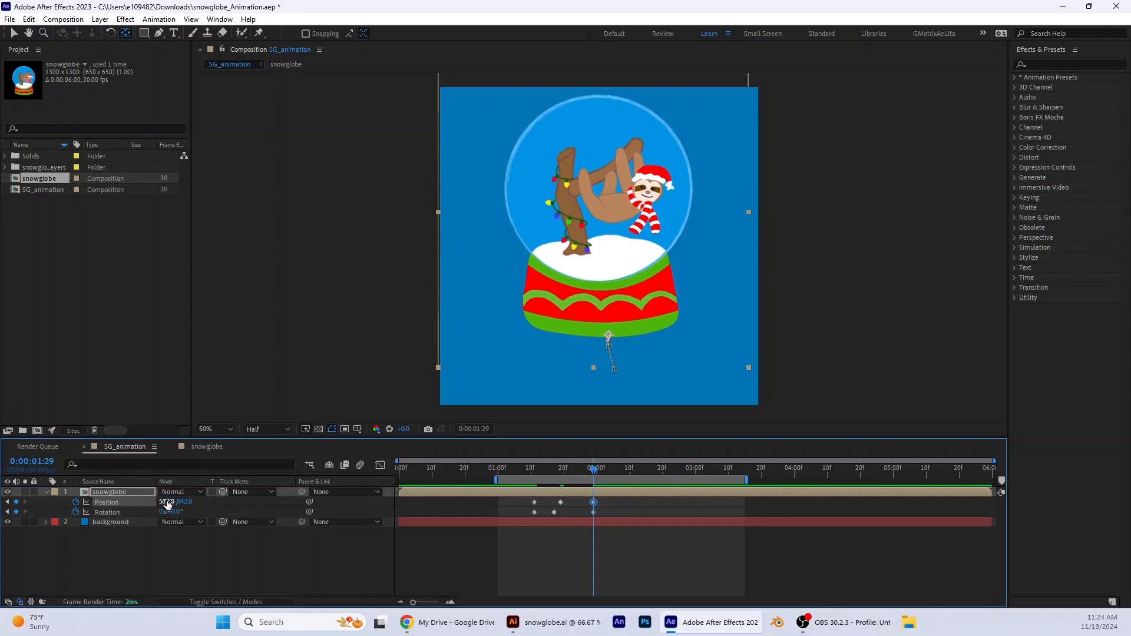
left_click_drag(167, 501, 194, 504)
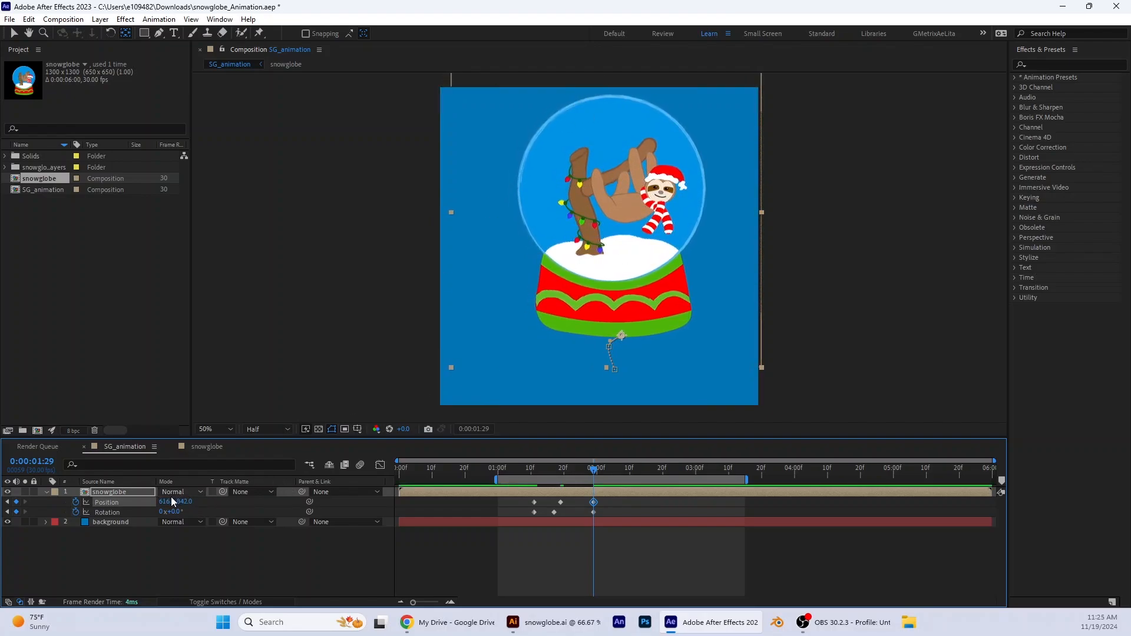
left_click_drag(166, 506, 169, 505)
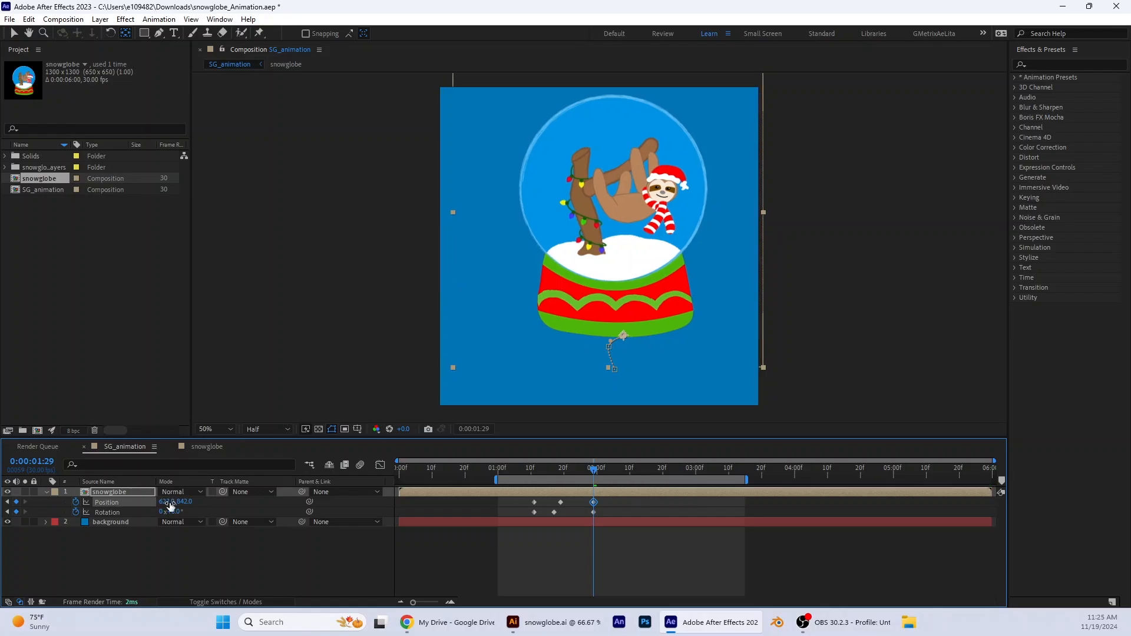
left_click_drag(593, 471, 505, 491)
key("space")
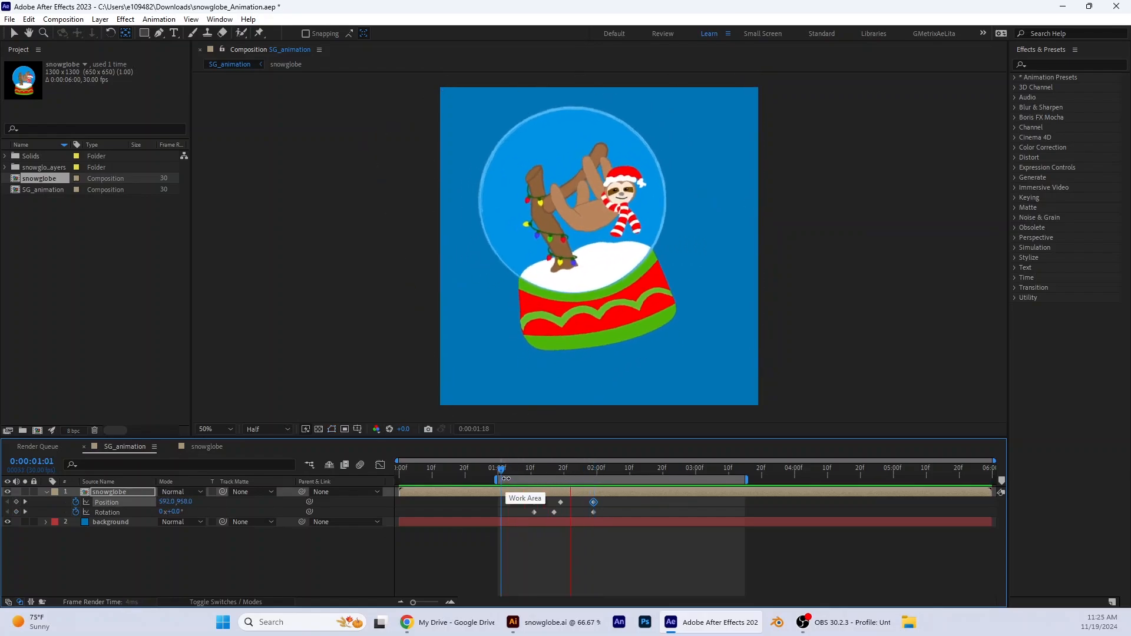
key("space")
Add a Position keyframe of 652, 887 to the snowglobe layer at 0:00:02:07 and play back the animation
left_click_drag(656, 472, 597, 487)
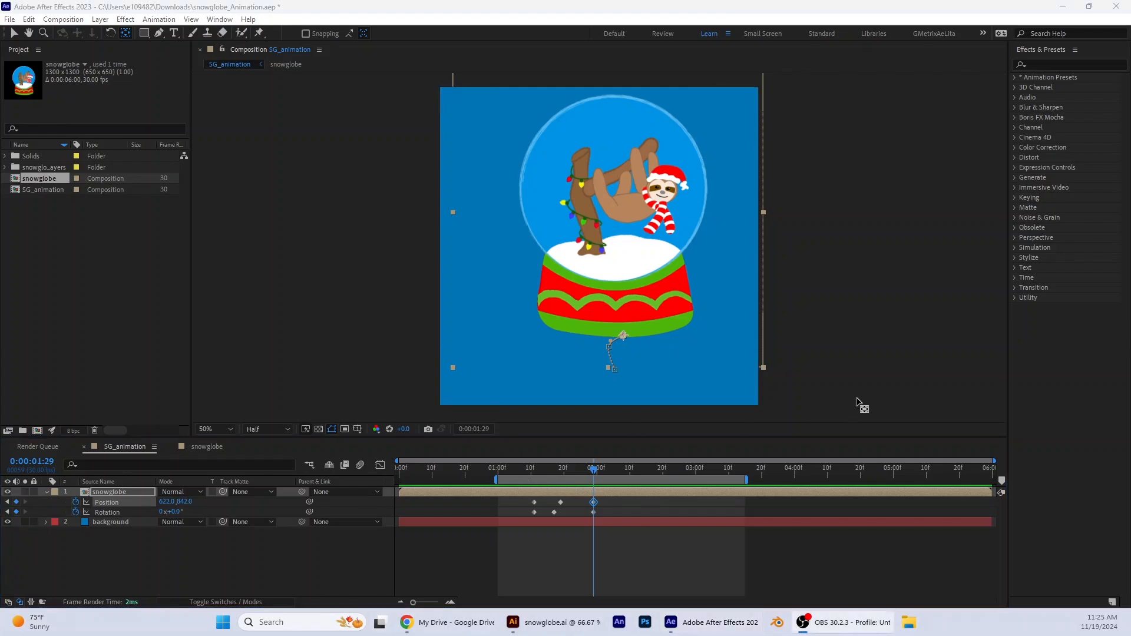
left_click_drag(595, 470, 624, 470)
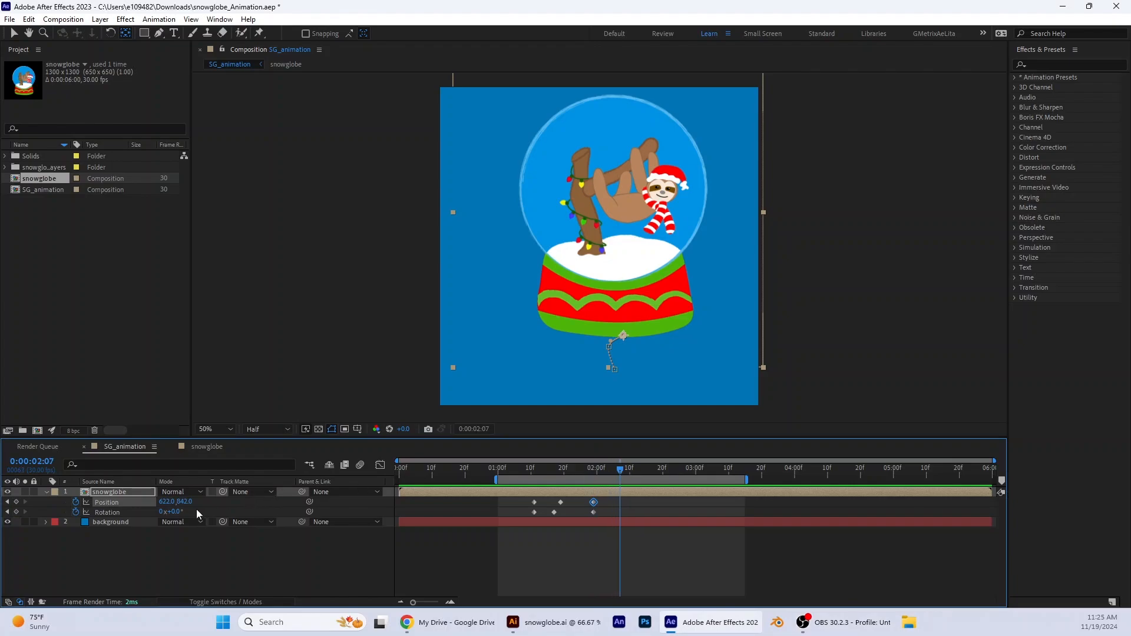
left_click_drag(163, 506, 219, 501)
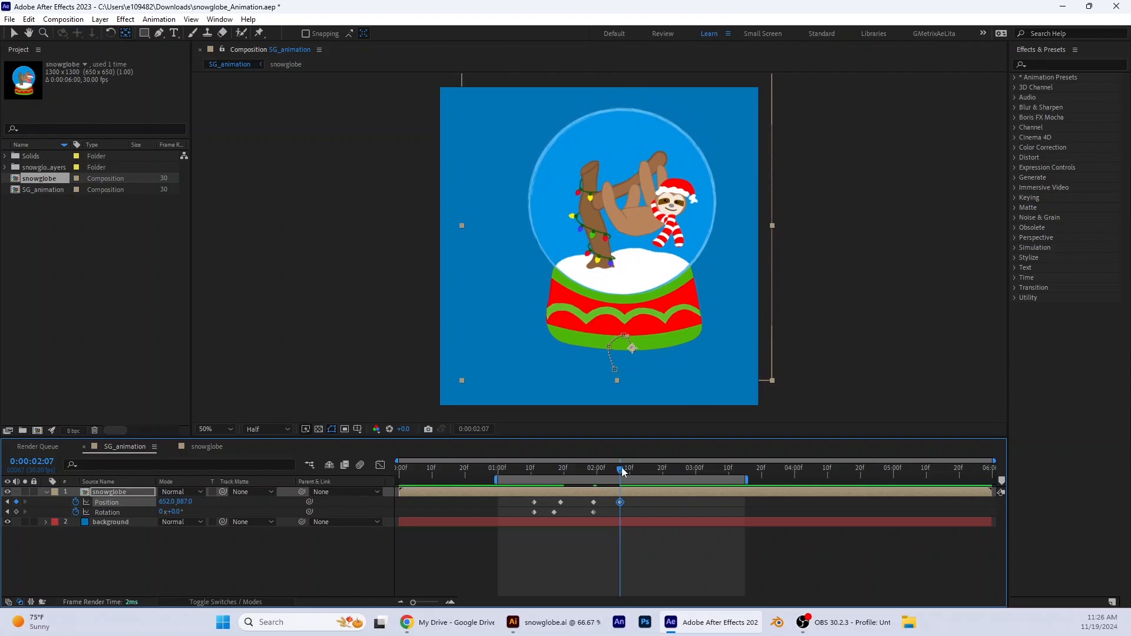
left_click_drag(622, 469, 500, 480)
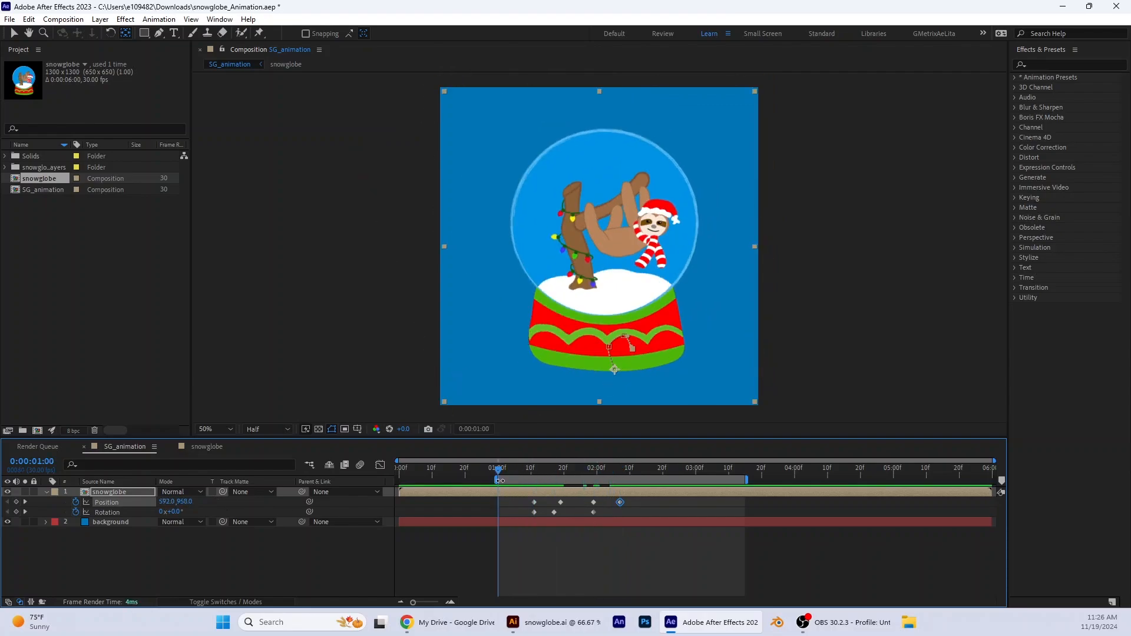
key("space")
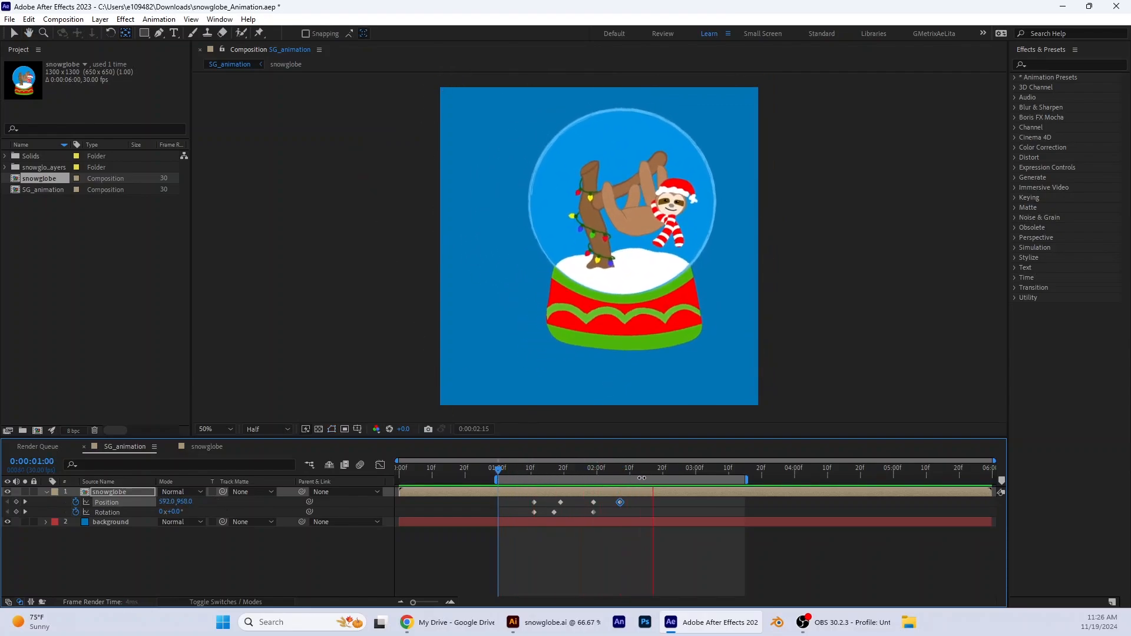
key("space")
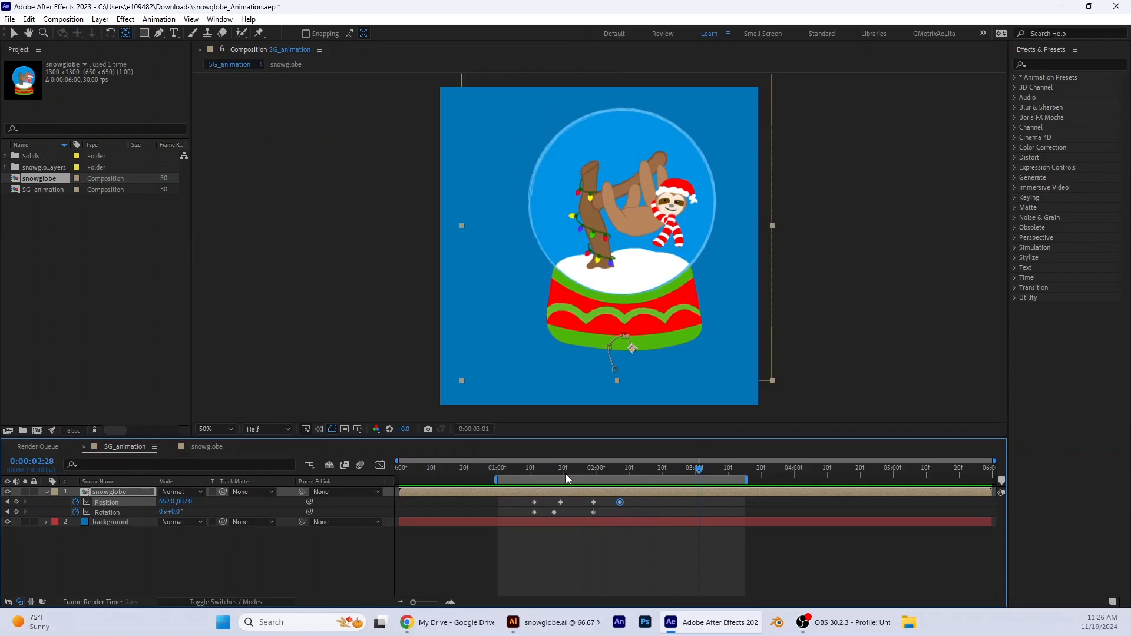
Add a Rotation keyframe of 20° to the snowglobe layer at 0:00:02:15
left_click_drag(566, 473, 647, 498)
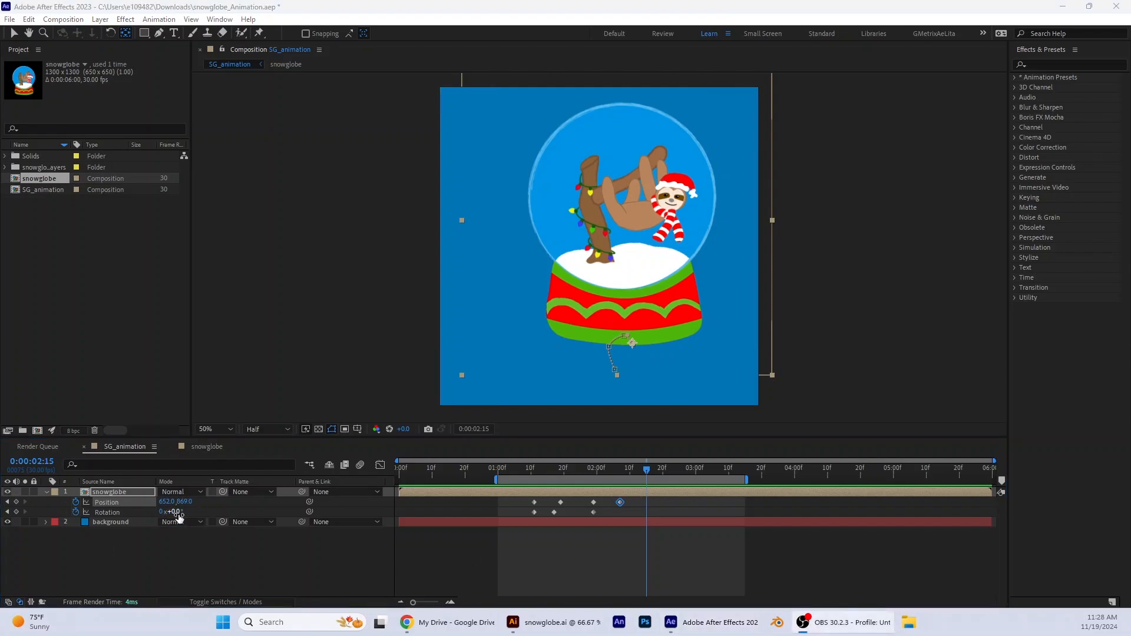
type("20")
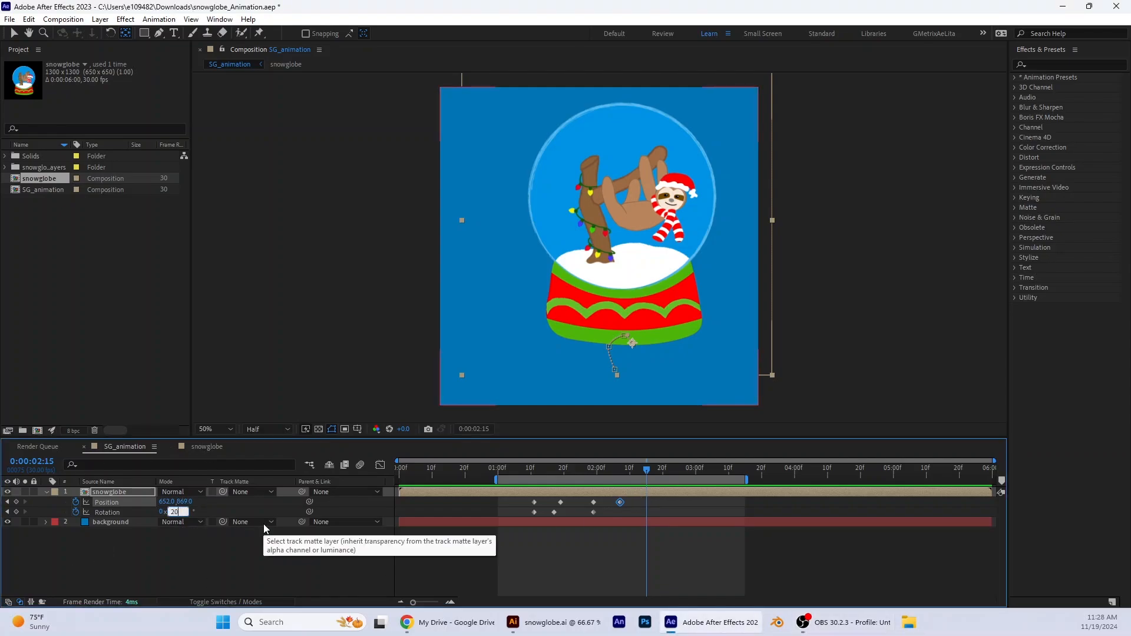
key("Return")
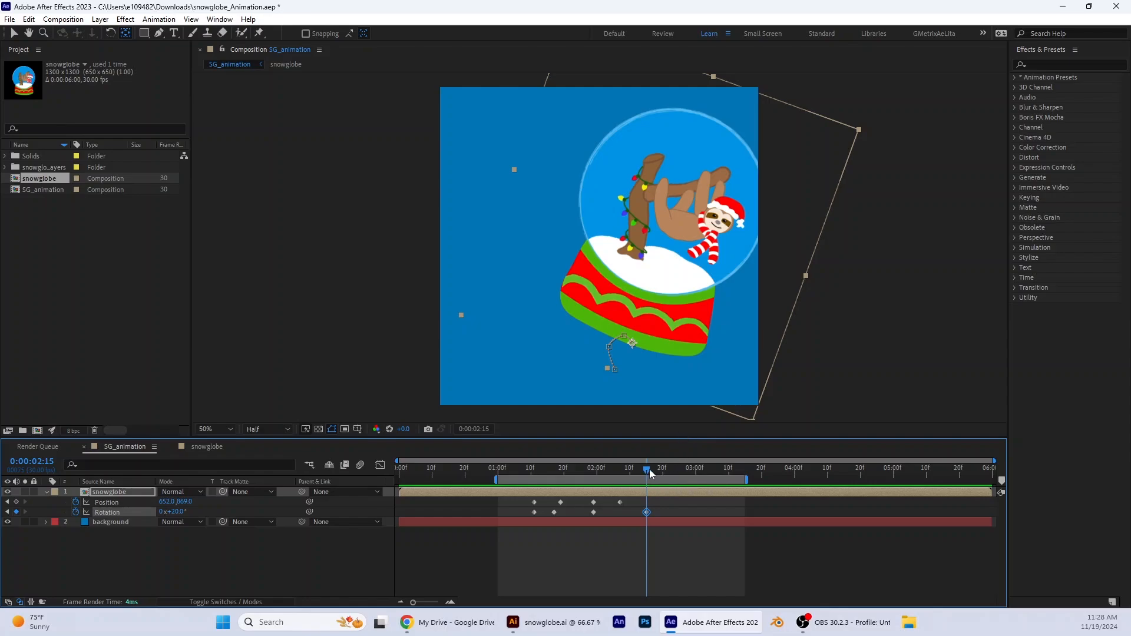
Scale the snowglobe layer down to 70% without keyframing it and play back the animation from 0:00:01:00
left_click_drag(650, 469, 342, 472)
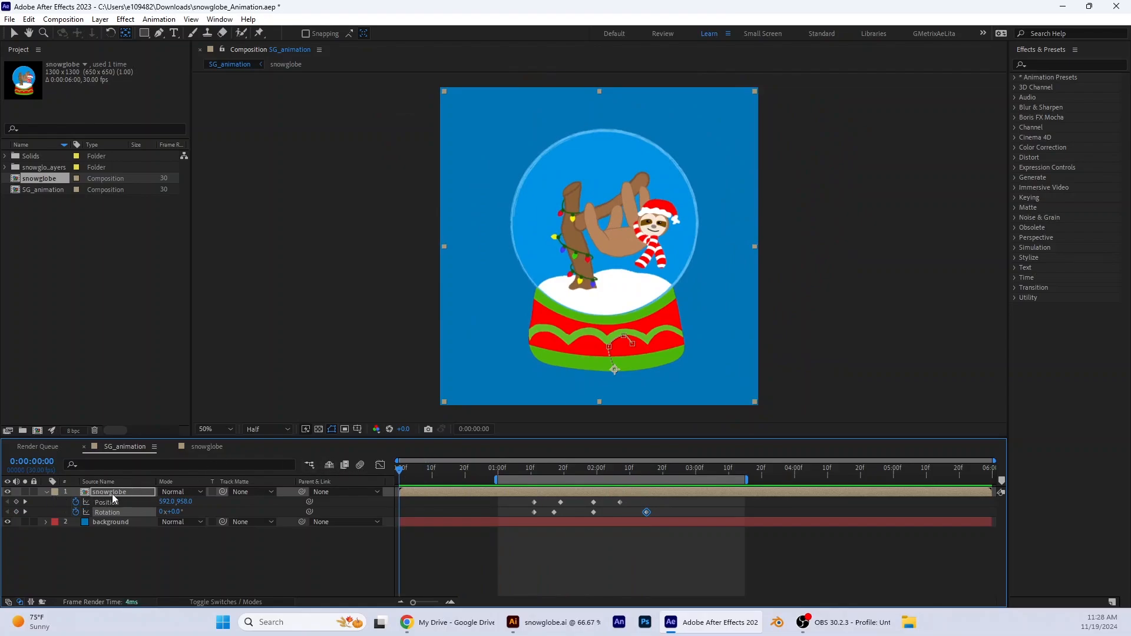
key("s")
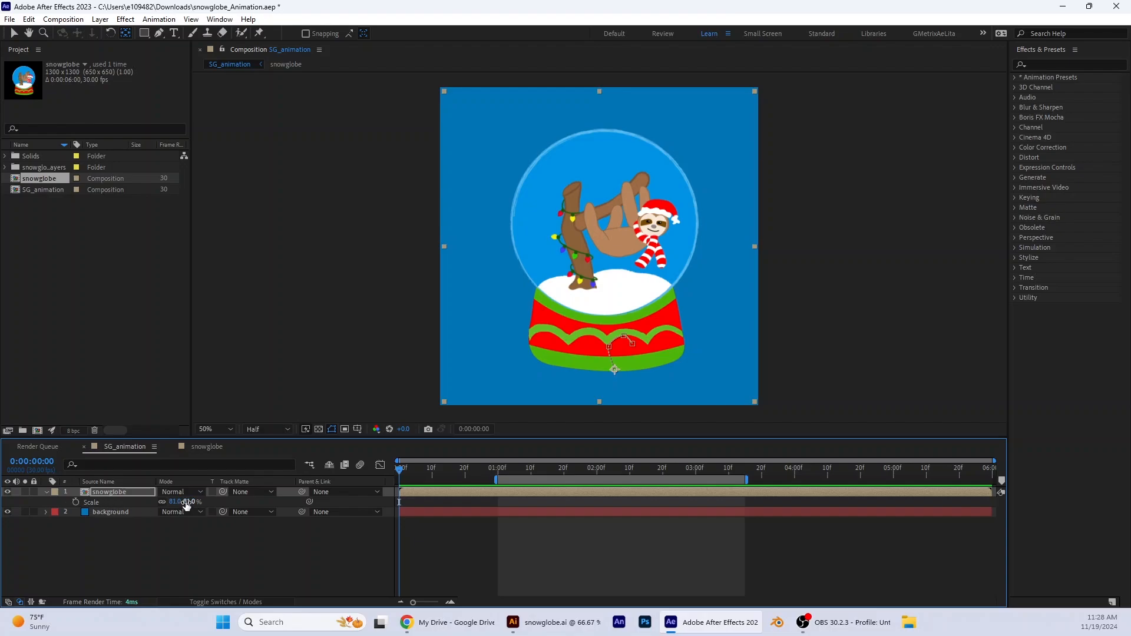
left_click_drag(185, 502, 179, 502)
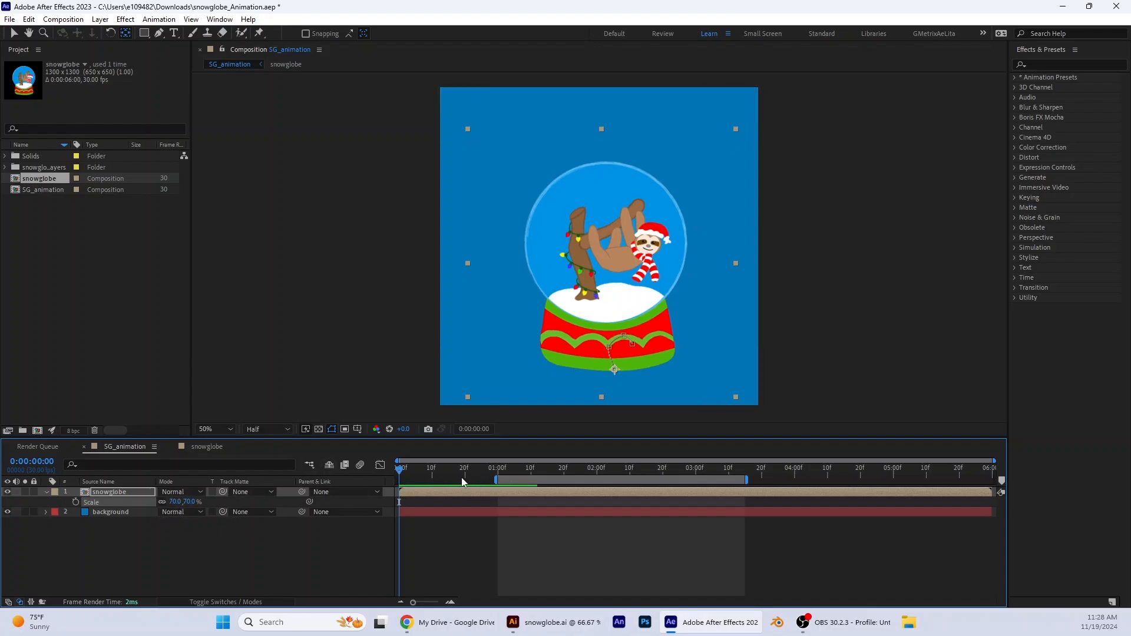
left_click_drag(400, 472, 498, 492)
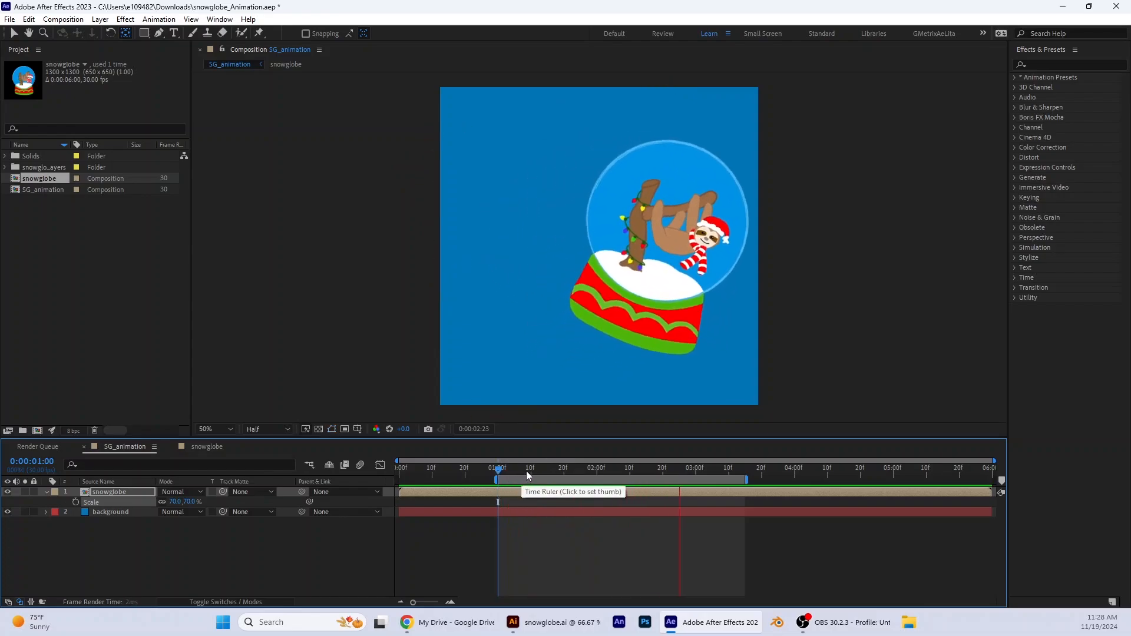
key("space")
key("Home")
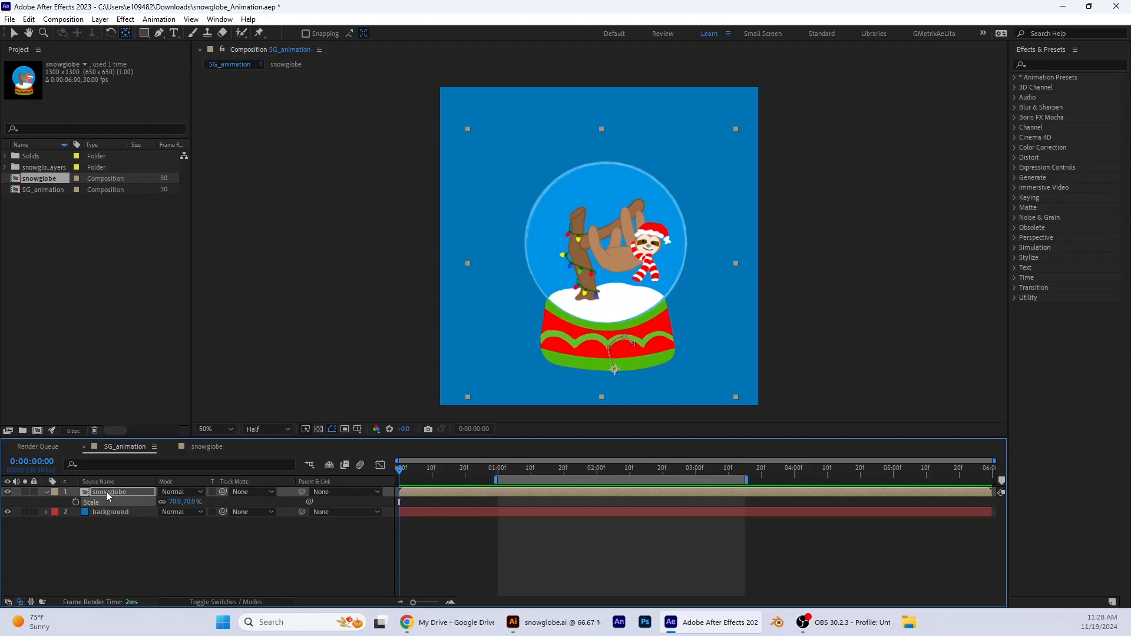
Show the snowglobe layer's Position and Rotation again and set its Position keyframe at 0:00:02:07 to 652, 796
key("r")
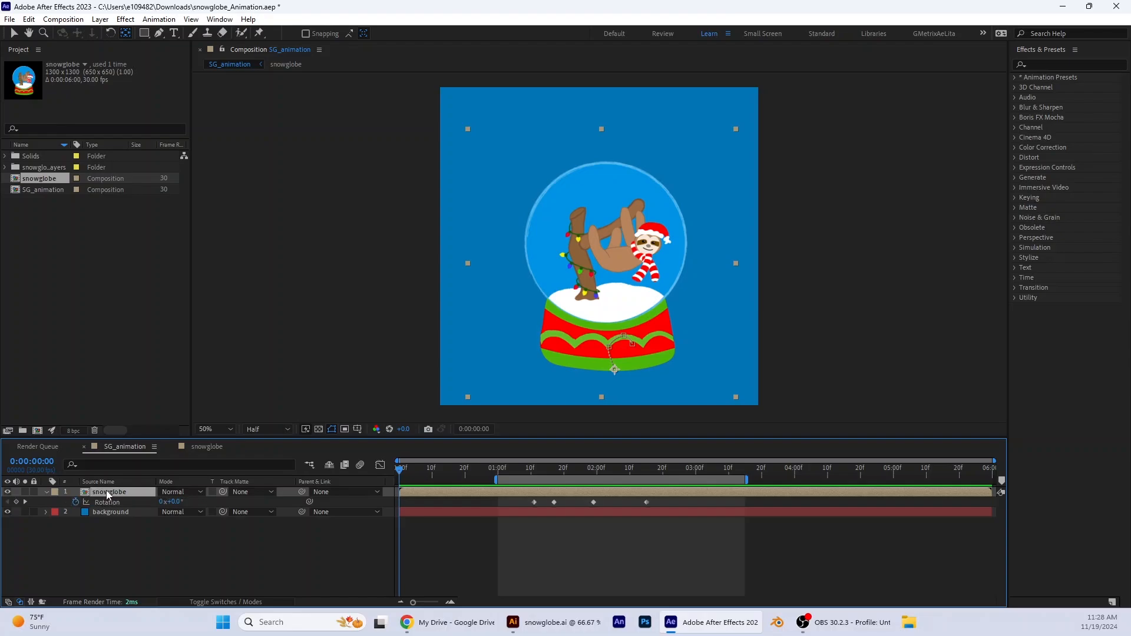
key("shift+p")
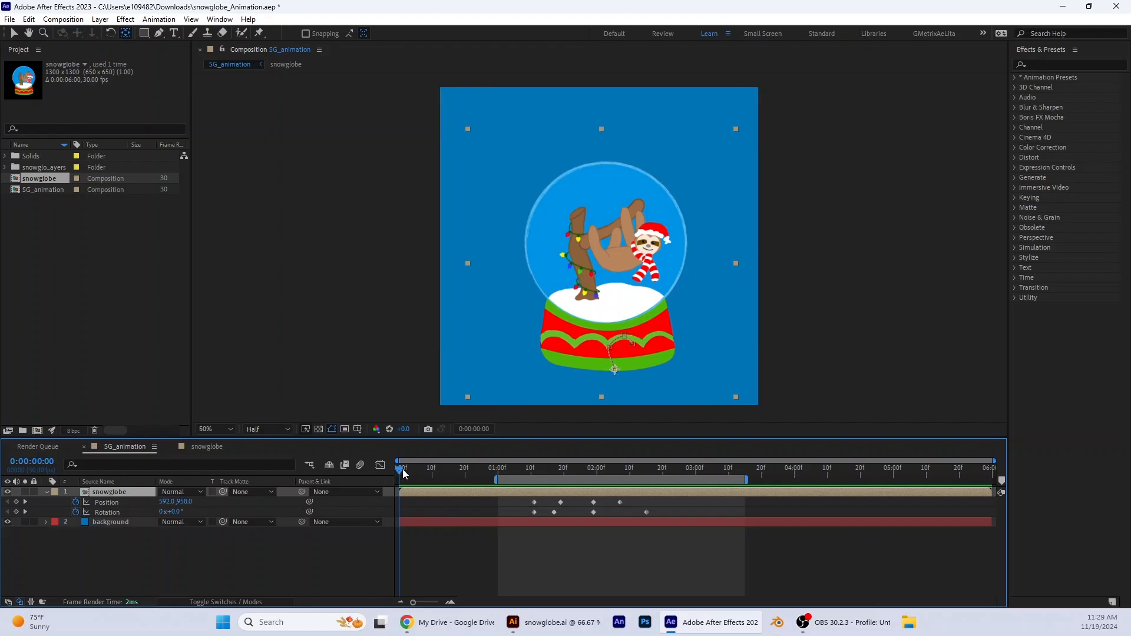
left_click_drag(403, 473, 644, 491)
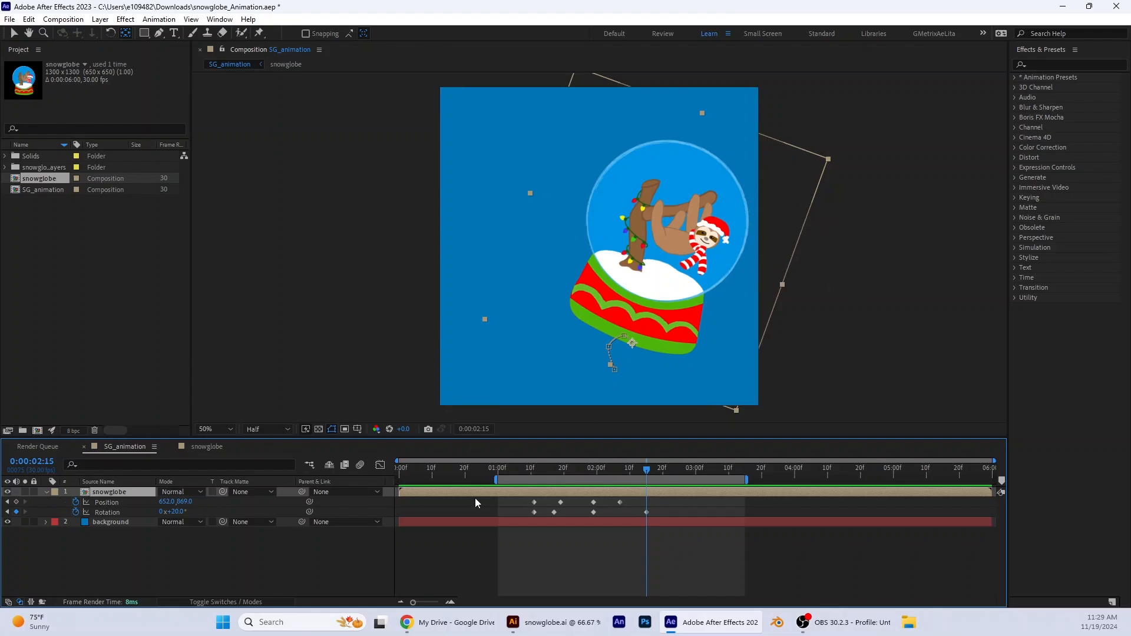
left_click_drag(649, 474, 625, 474)
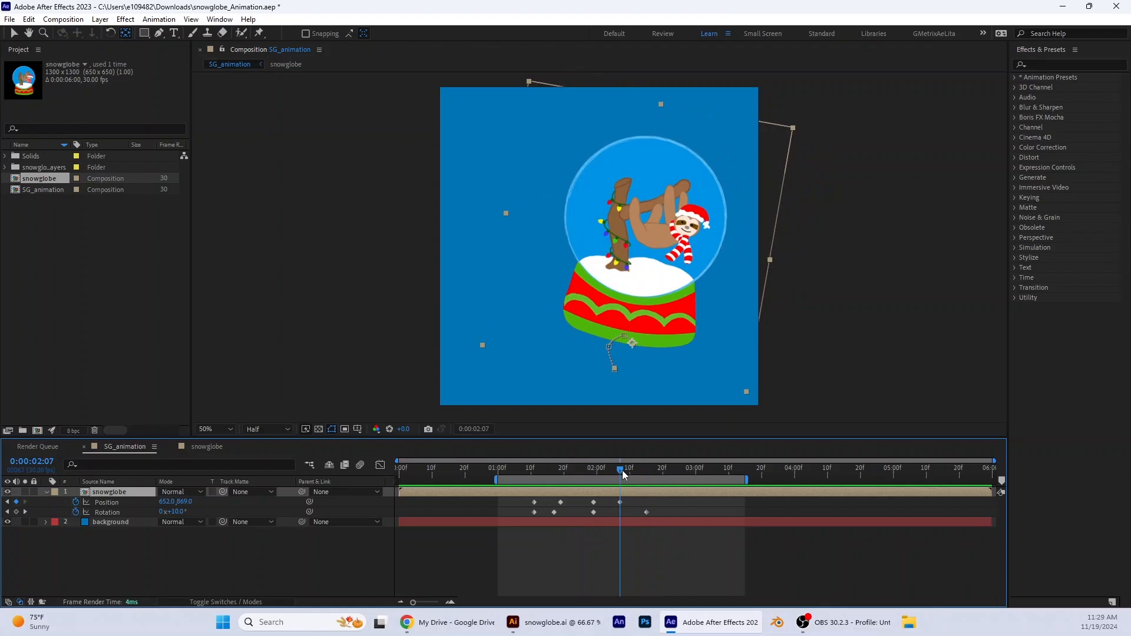
left_click_drag(180, 502, 148, 498)
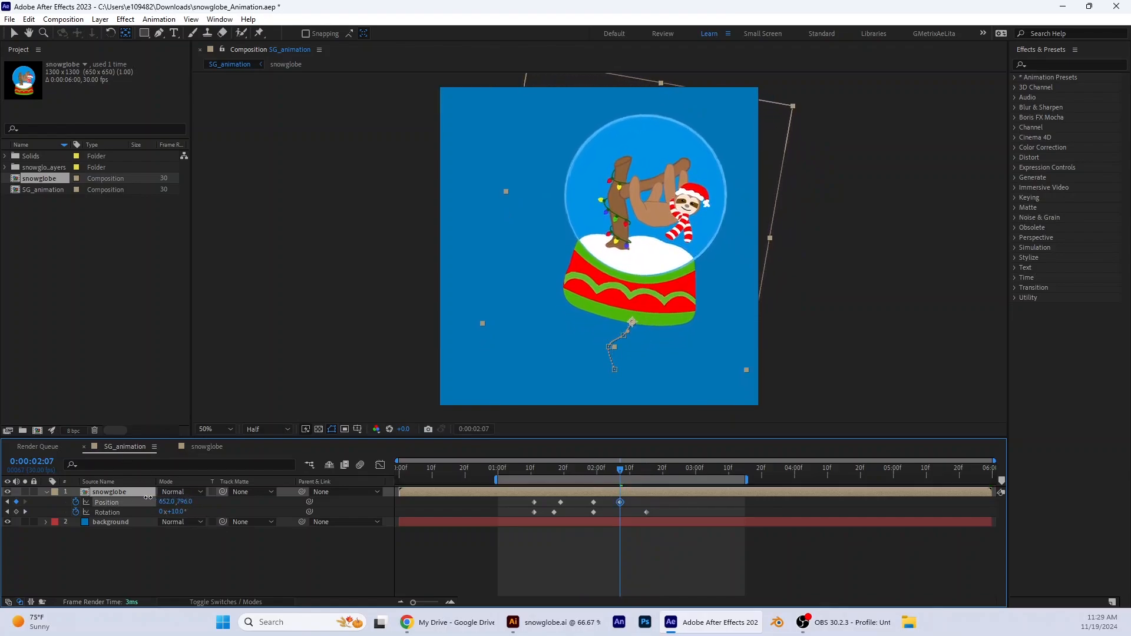
left_click_drag(610, 467, 644, 487)
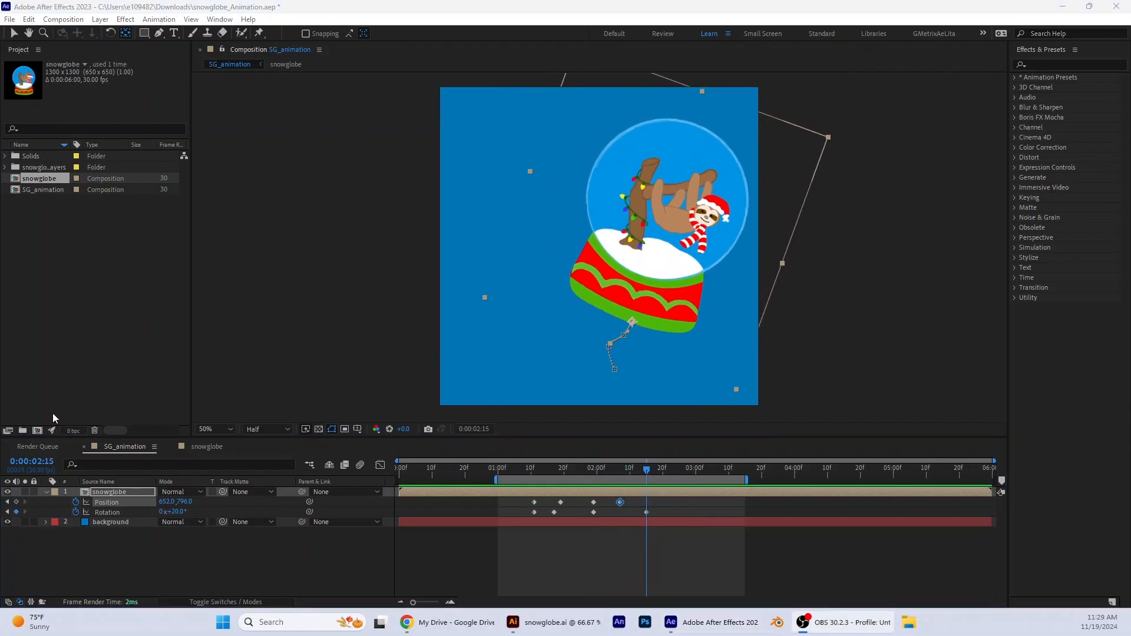
Set the snowglobe layer's Rotation keyframe at 0:00:02:15 to 10°
left_click(179, 512)
type("10")
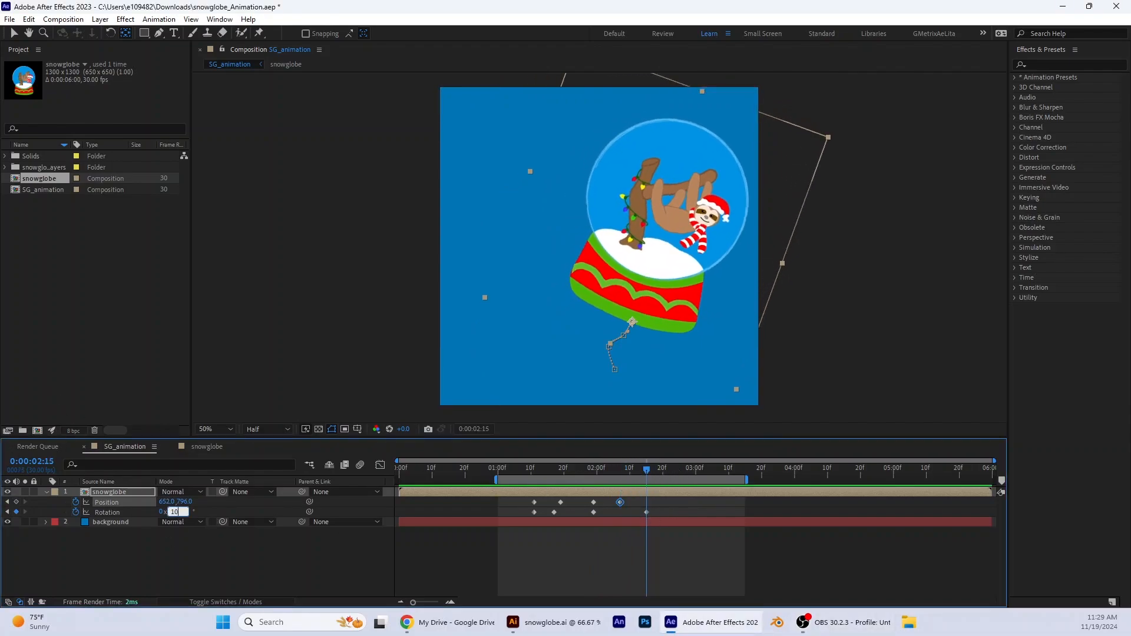
key("Return")
Set the snowglobe layer's Position keyframe at 0:00:02:07 to 652, 859, playing back the animation while adjusting the height
left_click_drag(648, 472, 625, 517)
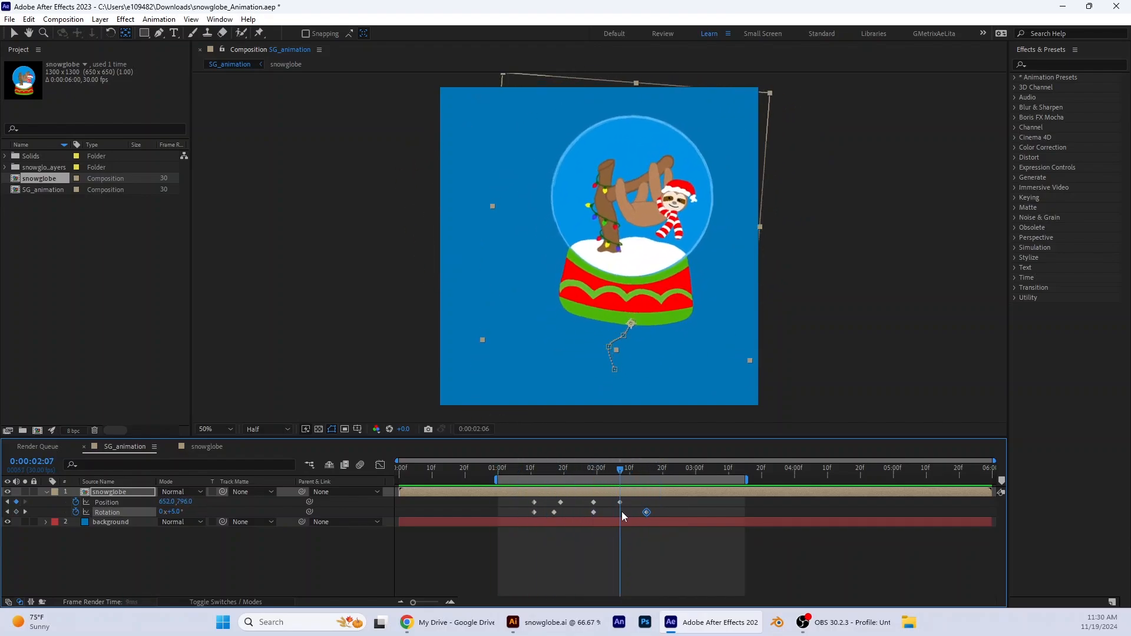
left_click_drag(184, 500, 212, 505)
left_click_drag(484, 473, 620, 476)
key("space")
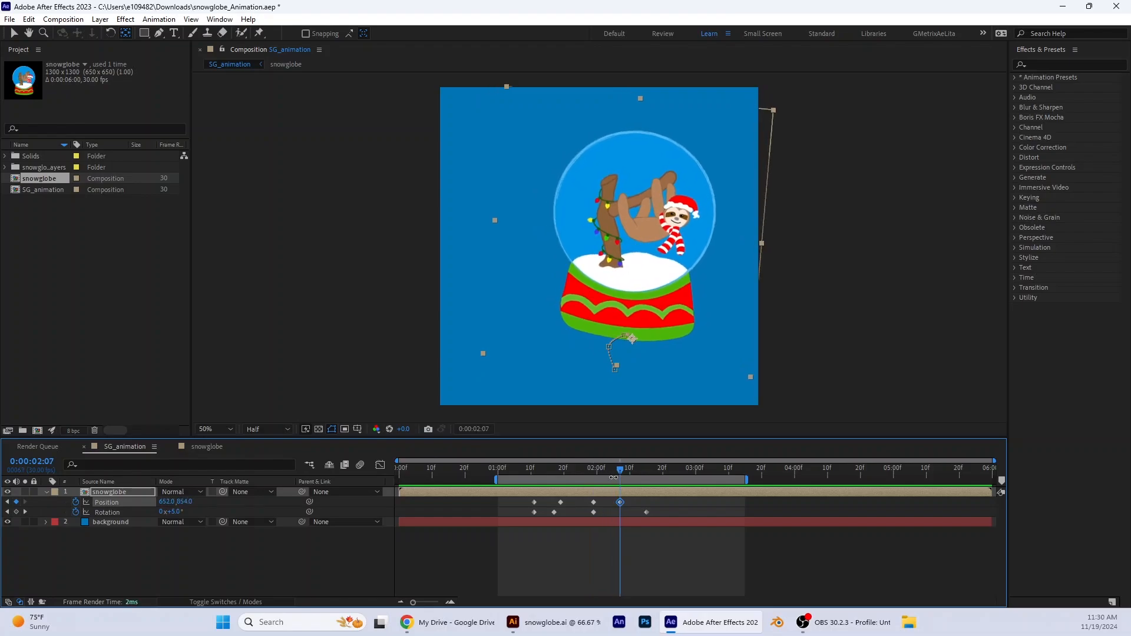
mouse_move(187, 502)
left_mouse_down()
mouse_move(205, 502)
mouse_move(191, 502)
left_mouse_up()
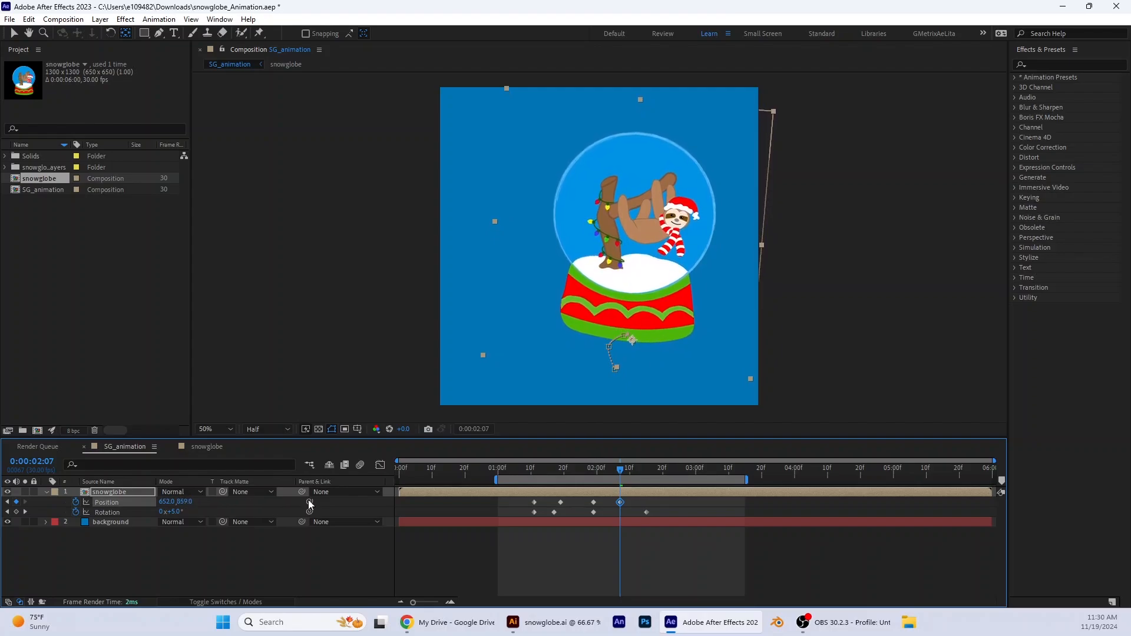
Add a Position keyframe of 652, 903 to the snowglobe layer at 0:00:02:19
left_click_drag(622, 470, 645, 495)
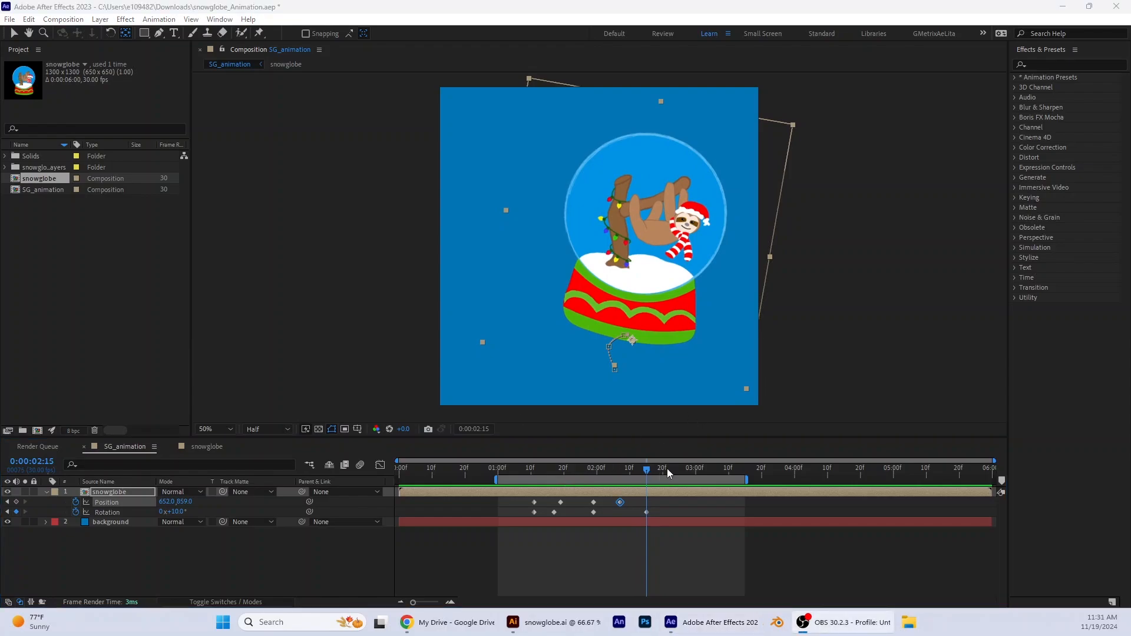
left_click_drag(647, 476, 661, 478)
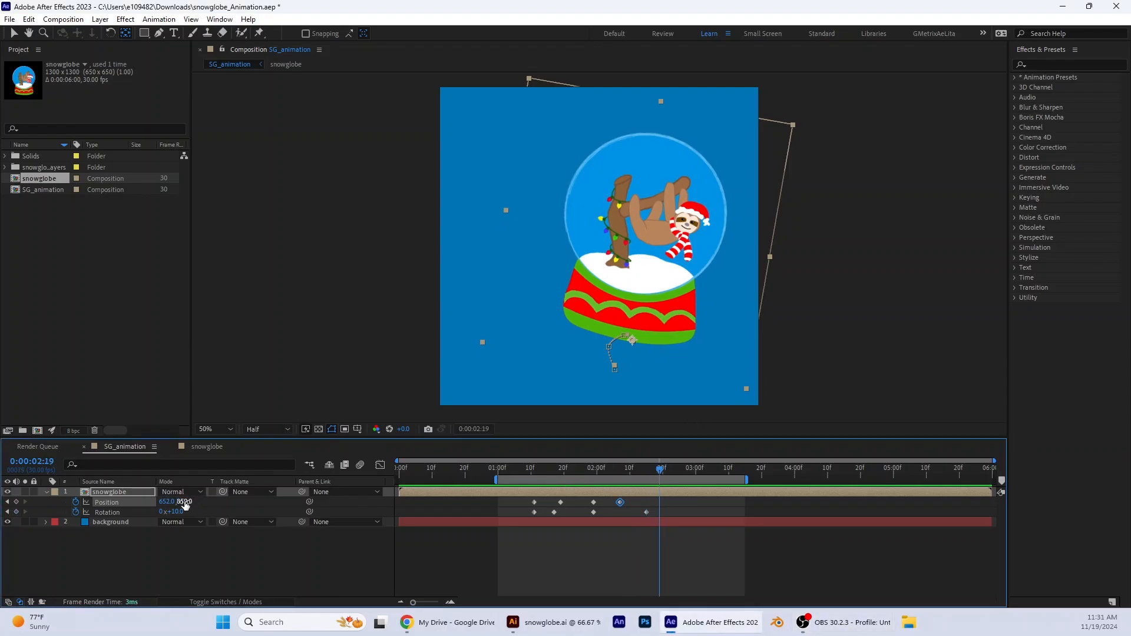
left_click_drag(184, 502, 208, 502)
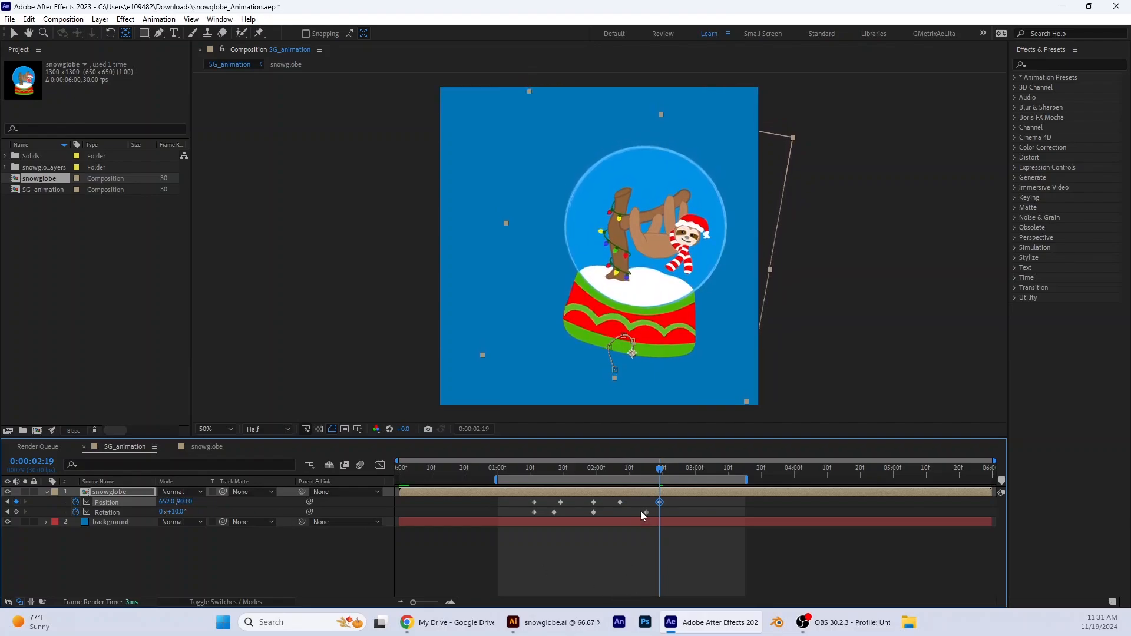
Add a Position keyframe of 629, 936 to the snowglobe layer at 0:00:02:24 and scrub through the motion
left_click_drag(660, 469, 678, 477)
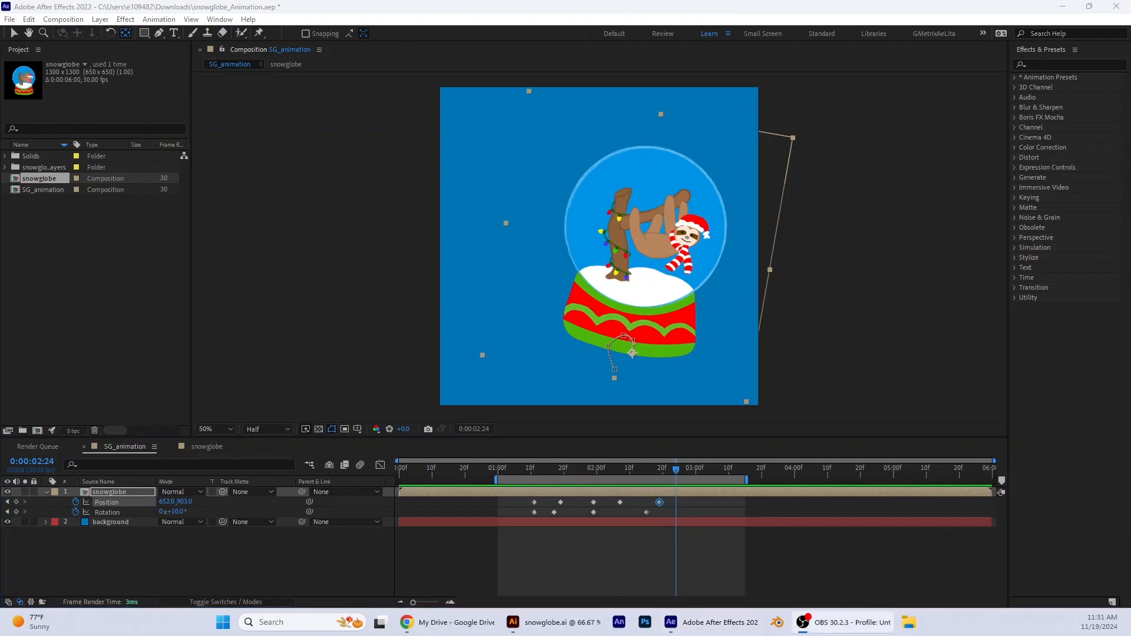
left_click(168, 502)
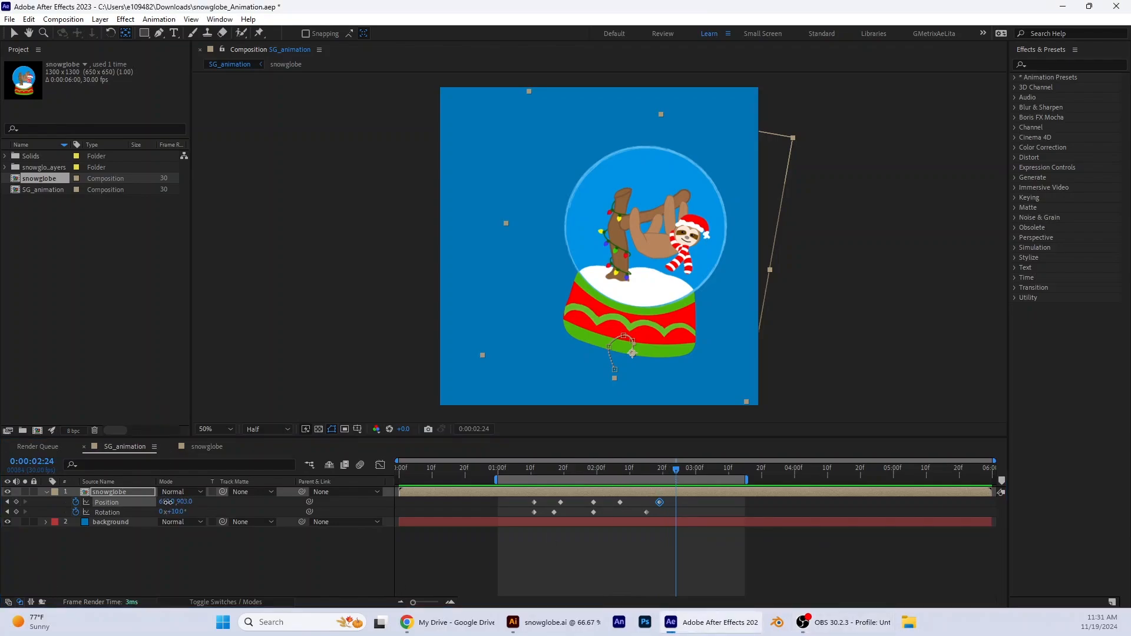
left_click_drag(168, 502, 157, 502)
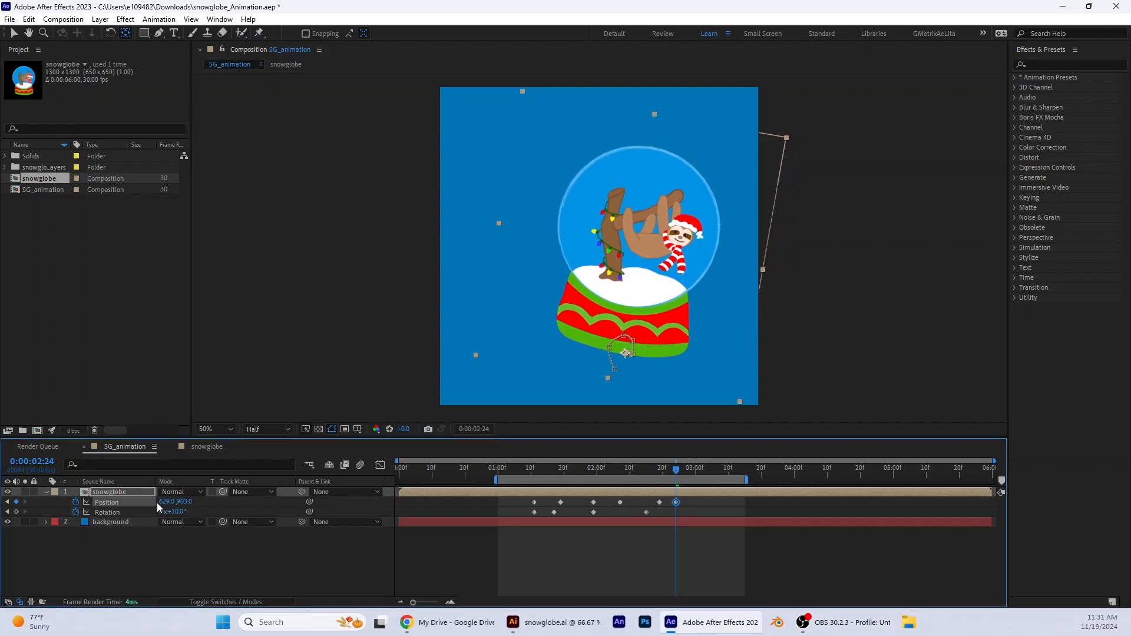
left_click_drag(189, 504, 202, 507)
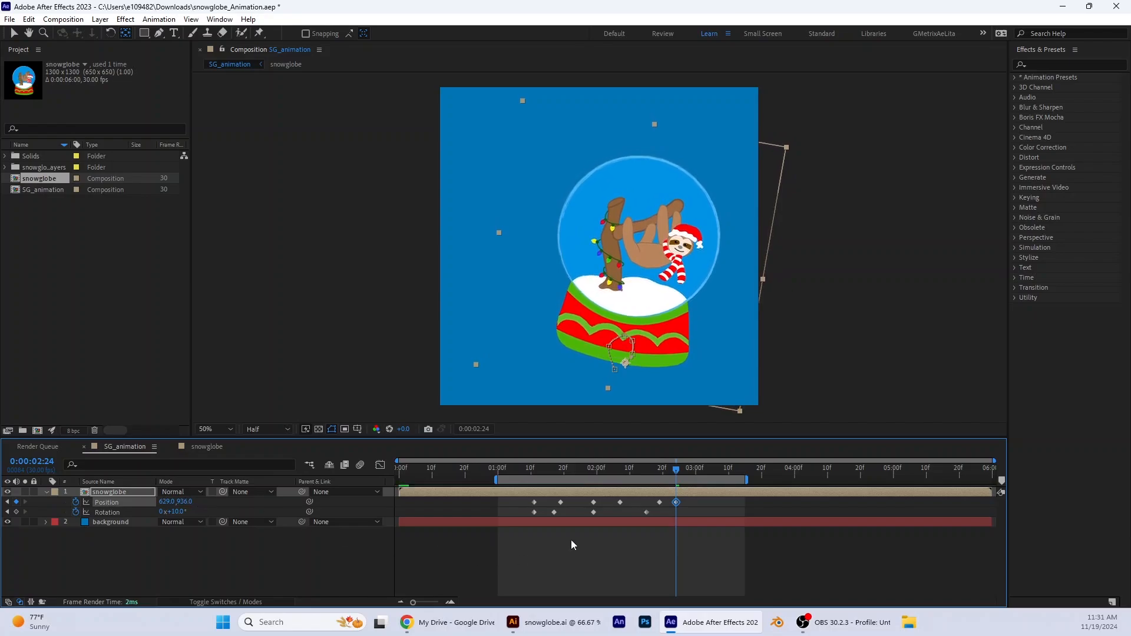
left_click(669, 469)
left_click_drag(575, 472, 677, 510)
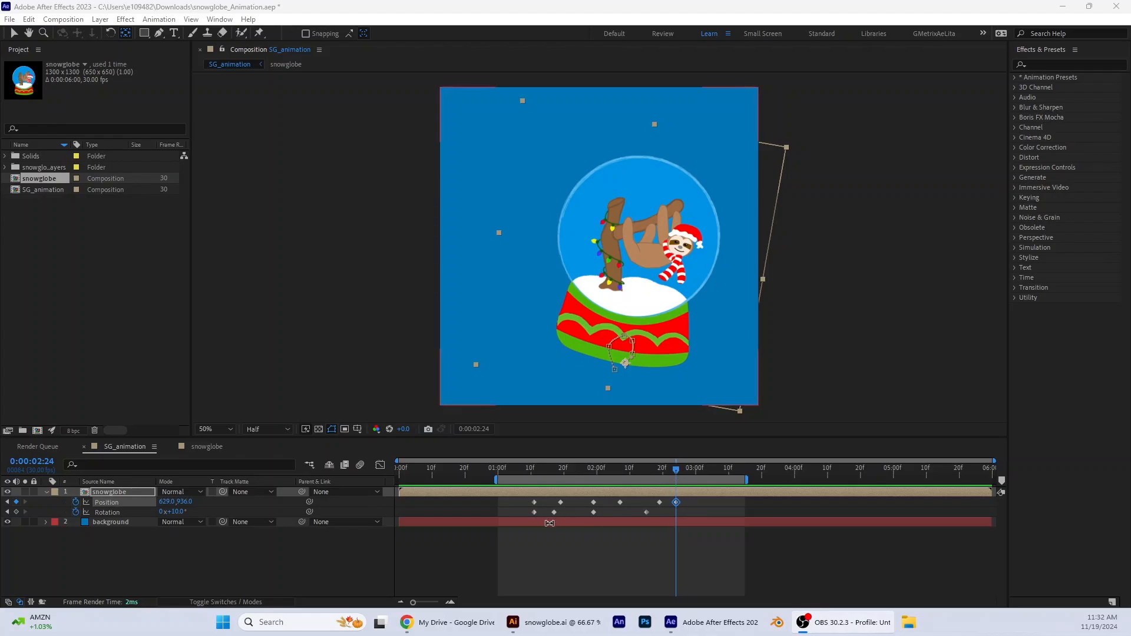
Copy the snowglobe layer's first Position and Rotation keyframes to 0:00:02:24 and play back the animation
left_click(533, 512)
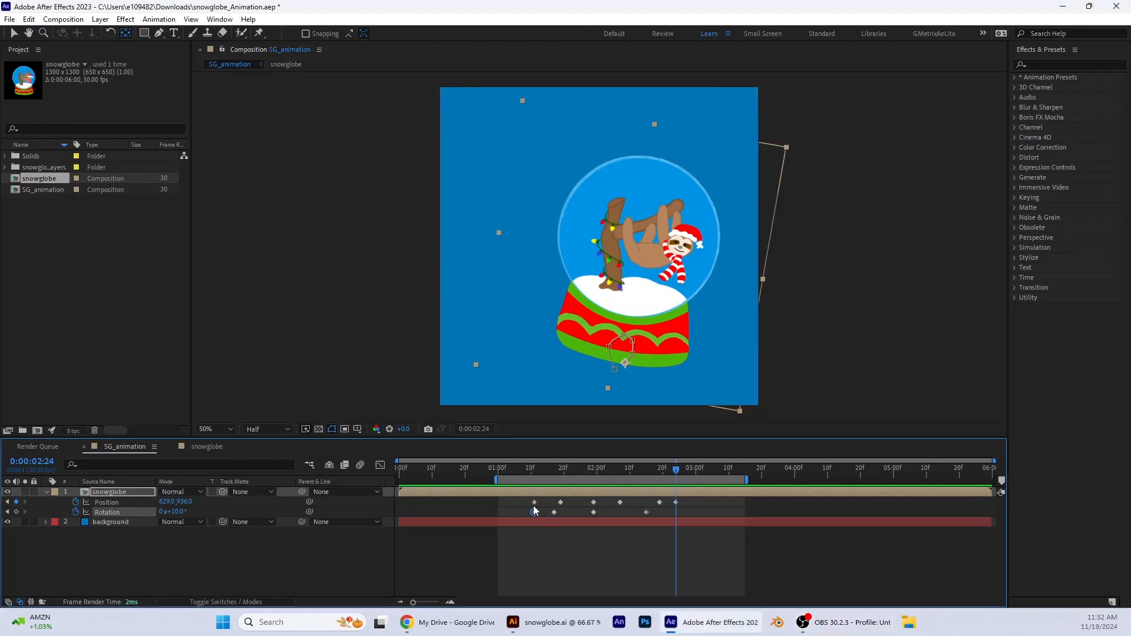
left_click(534, 504, "shift")
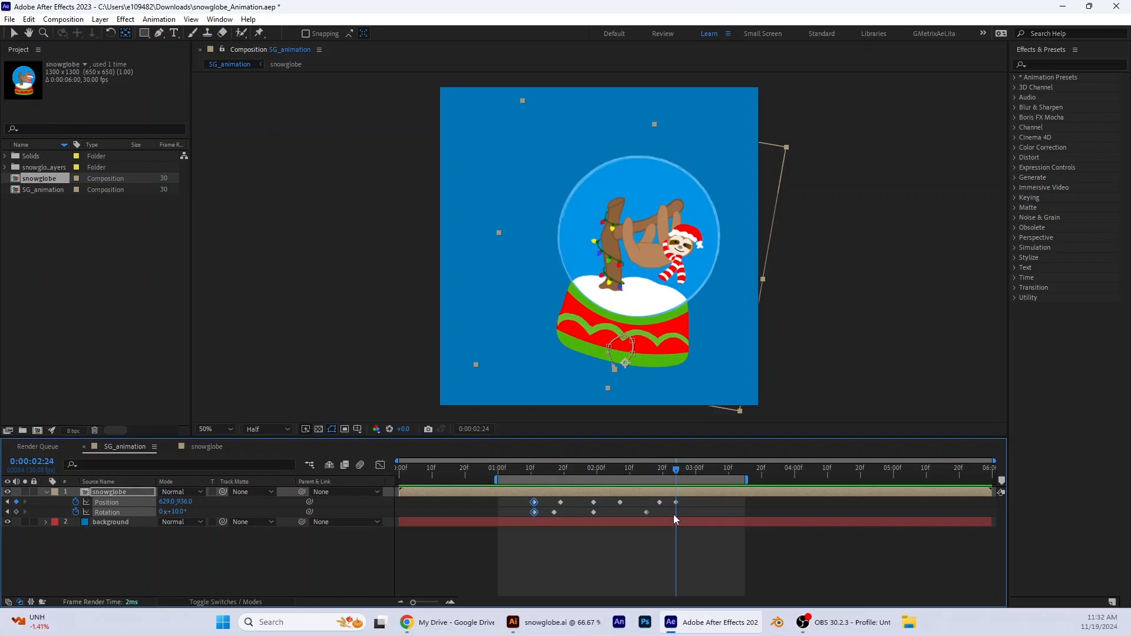
key("ctrl+v")
left_click_drag(676, 472, 532, 494)
key("space")
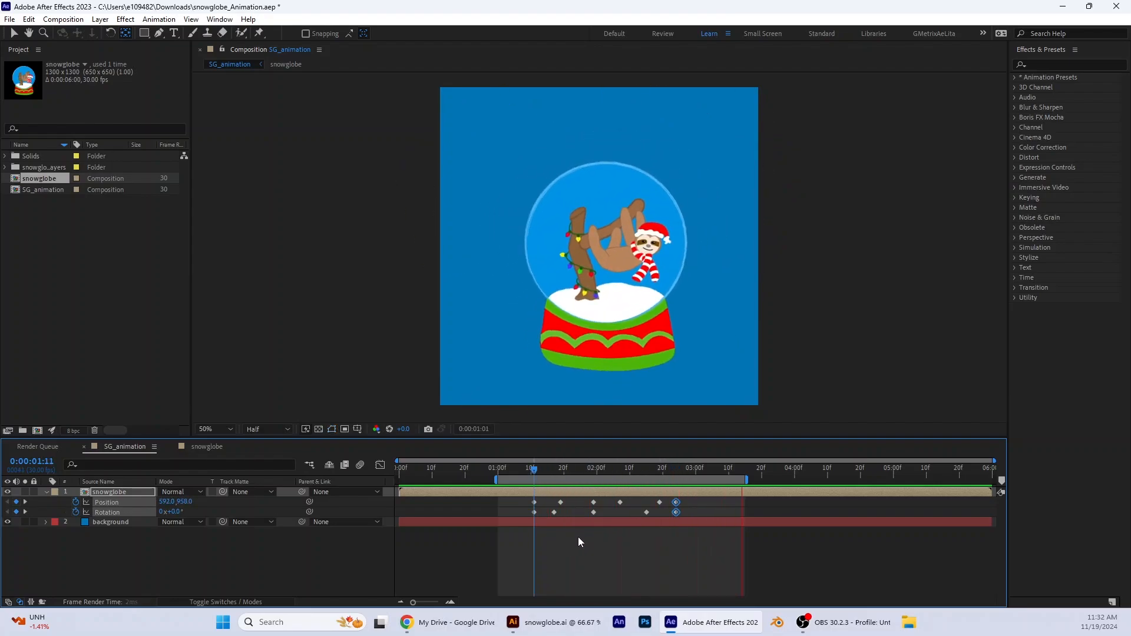
key("space")
key("space")
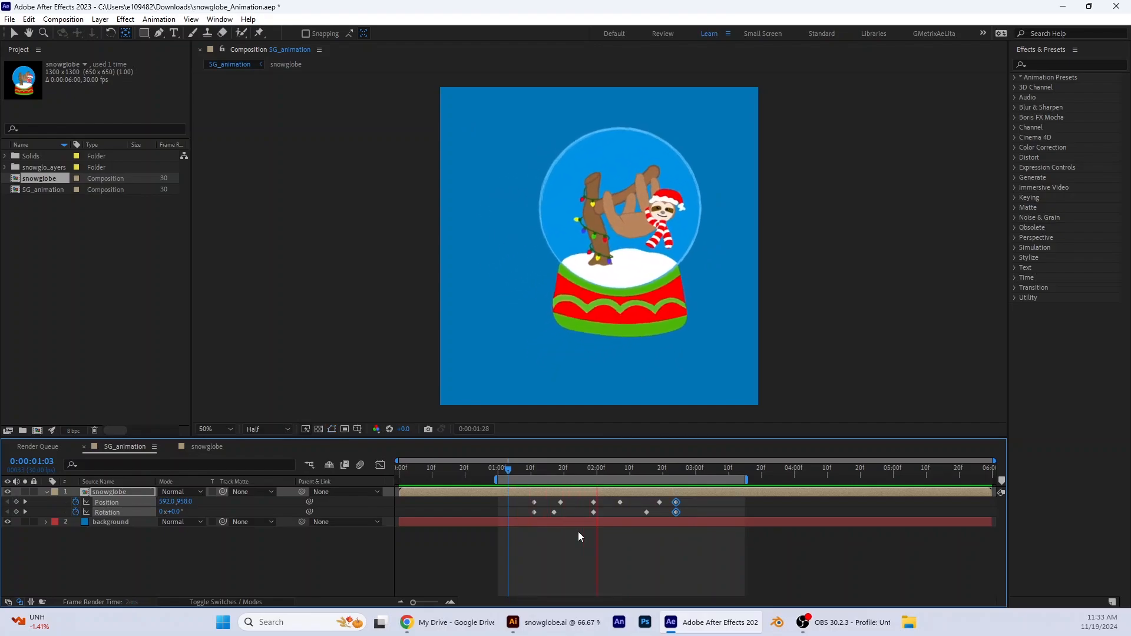
key("space")
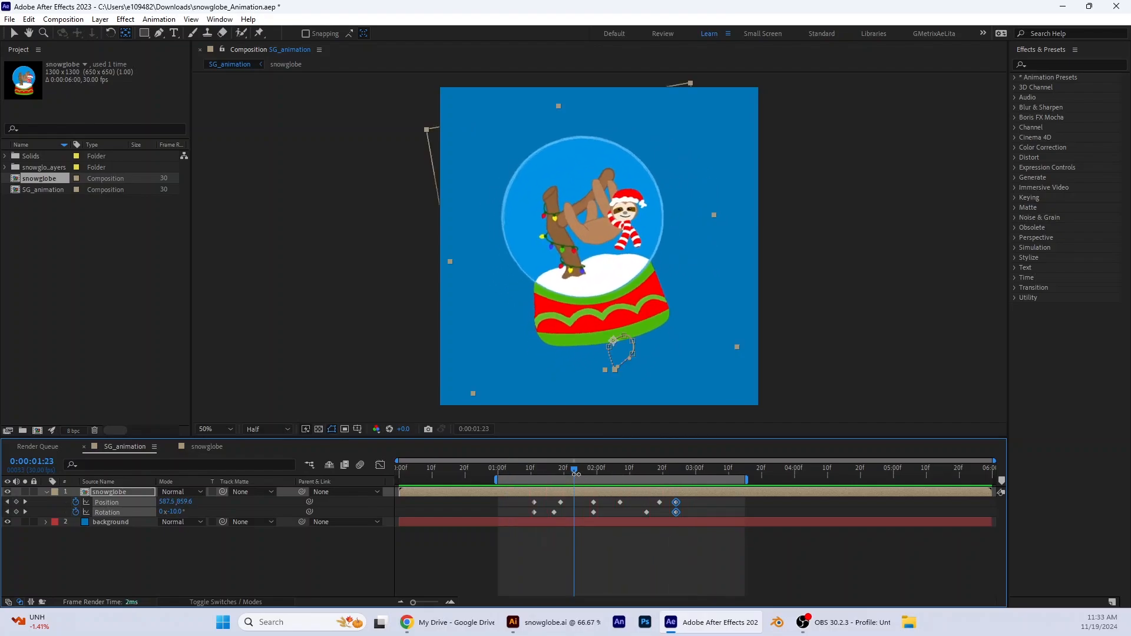
Lower the snowglobe layer slightly at its 0:00:02:19 Position keyframe and play back the animation from 0:00:01:00
left_click_drag(574, 470, 663, 511)
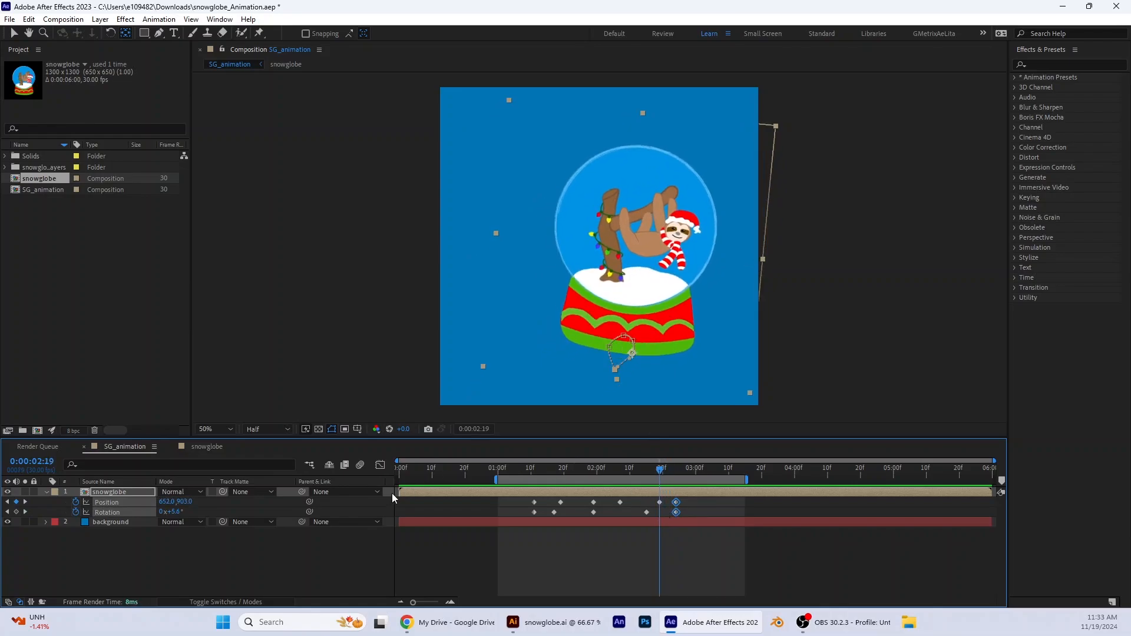
left_click_drag(191, 506, 200, 505)
left_click_drag(661, 470, 501, 491)
key("space")
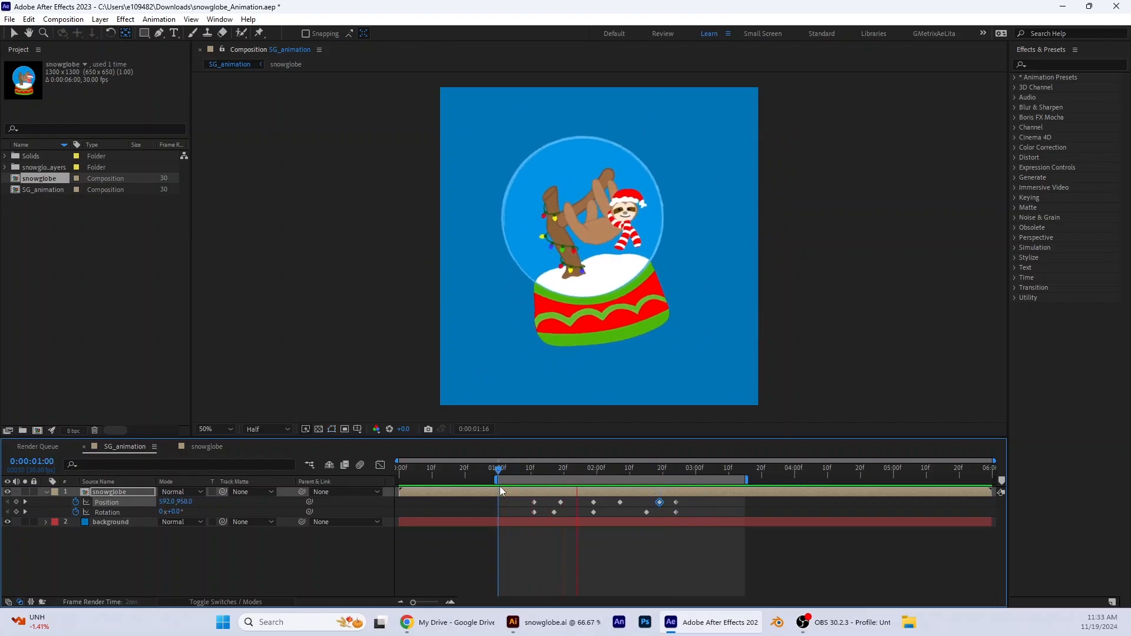
key("space")
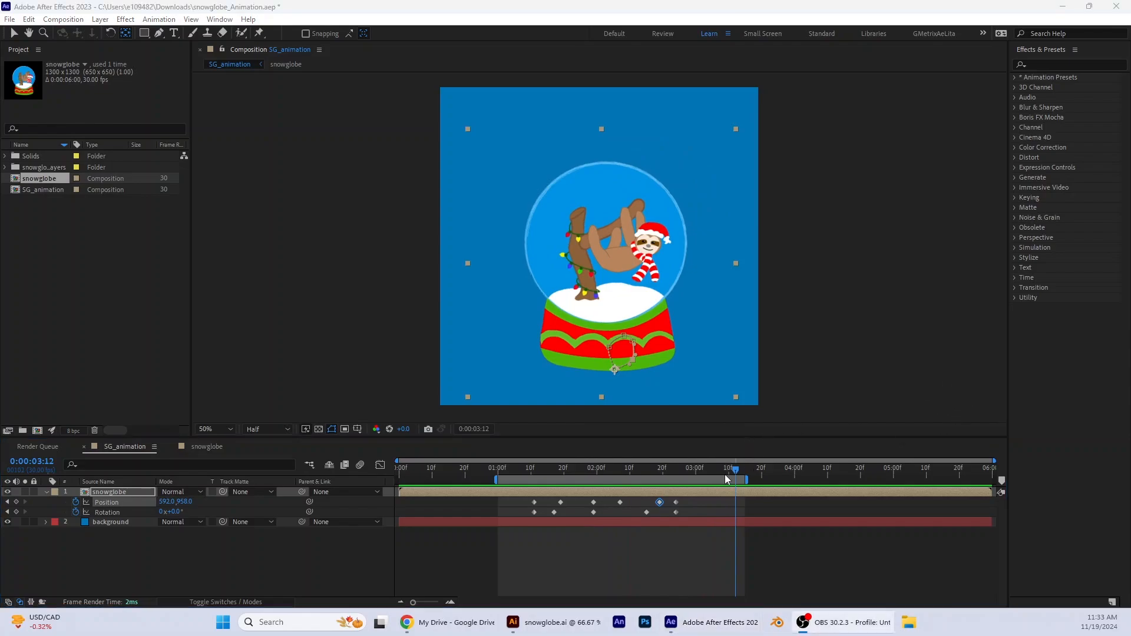
Move the last Rotation keyframe to 0:00:02:25 and convert all Position and Rotation keyframes to Auto Bezier in the Graph Editor
left_click_drag(724, 475, 676, 479)
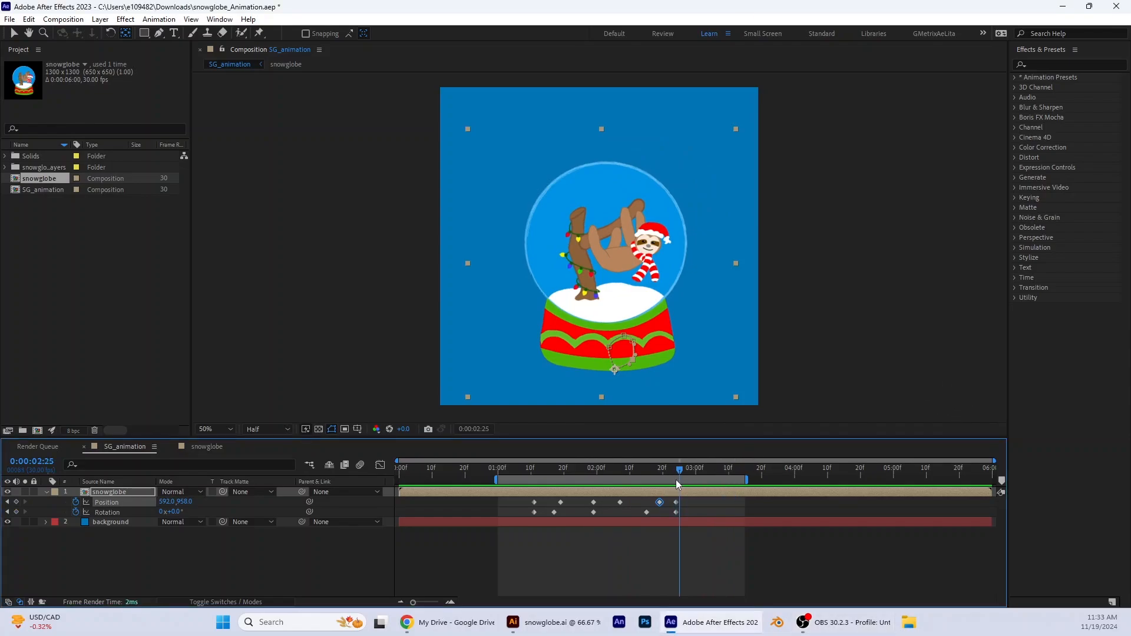
left_click(676, 512)
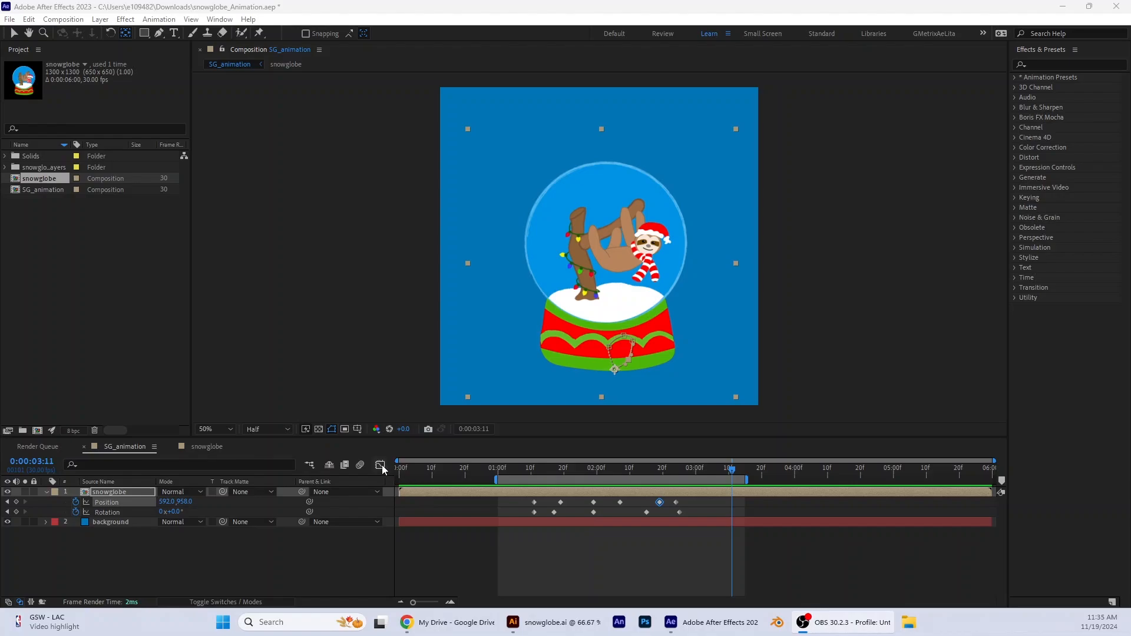
left_click(381, 465)
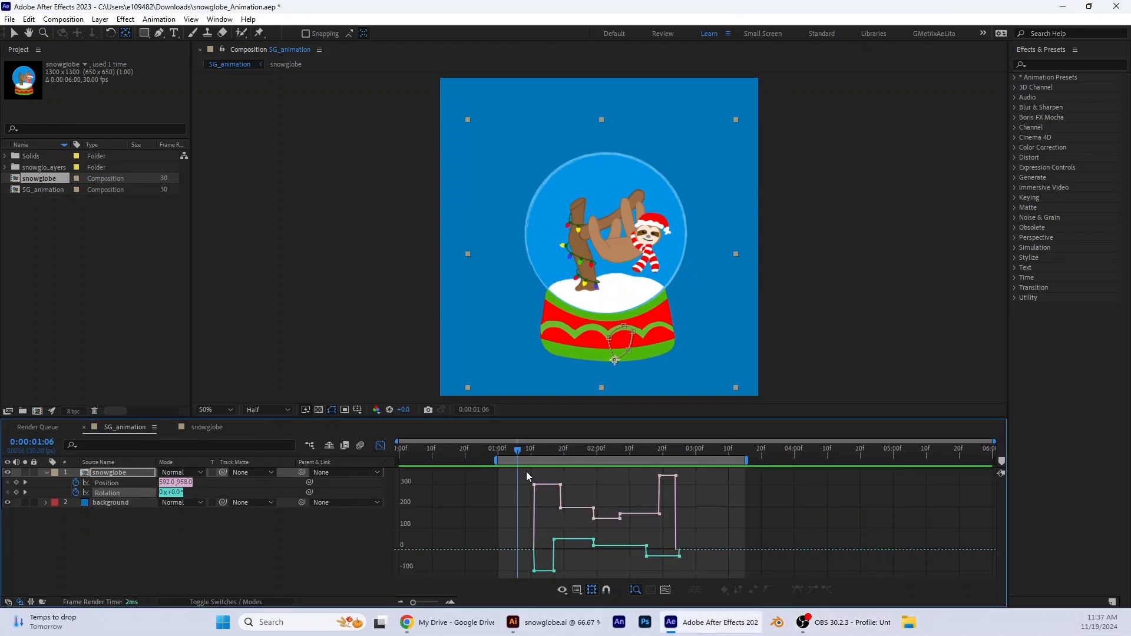
left_click_drag(594, 530, 692, 578)
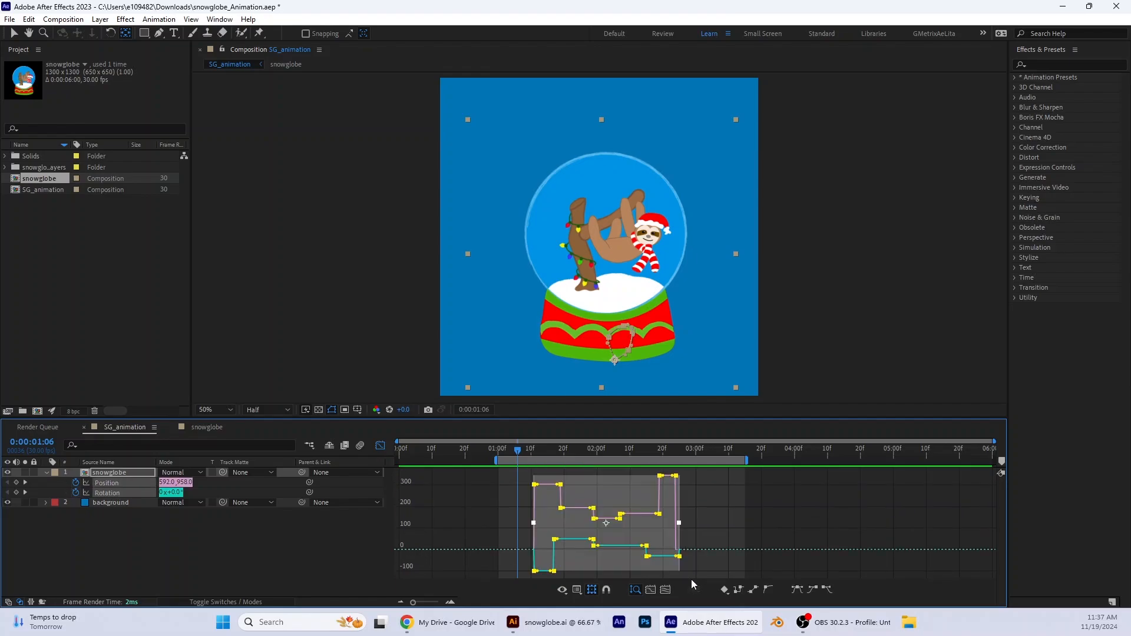
left_click(769, 590)
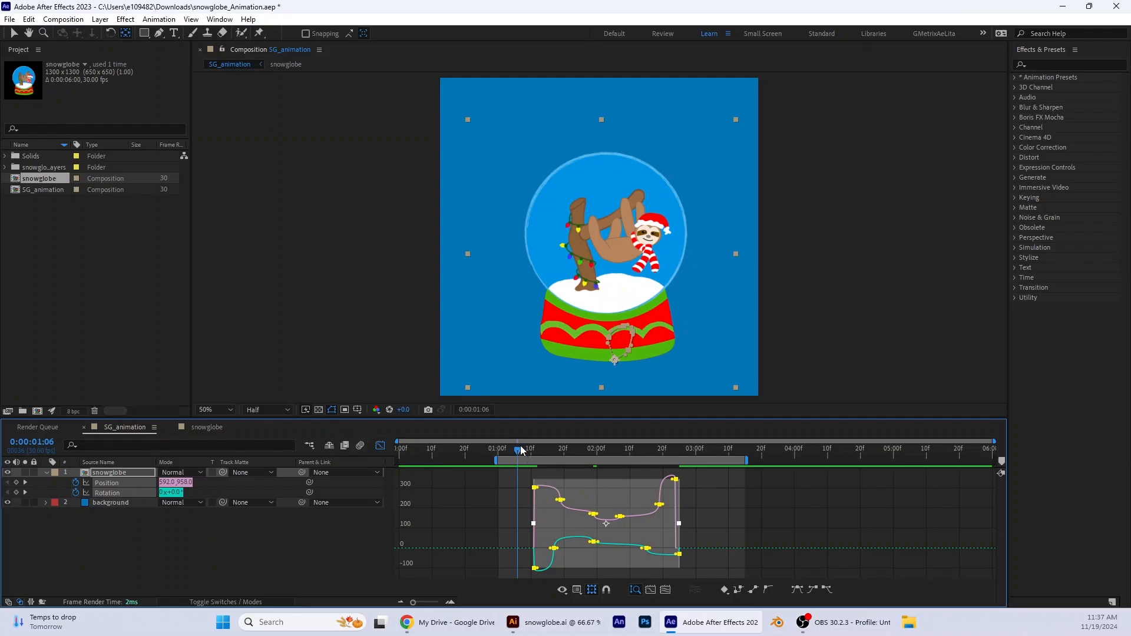
Return to the layer bar view and play back the smoothed animation from 0:00:00:29
left_click_drag(521, 451, 494, 450)
left_click(380, 446)
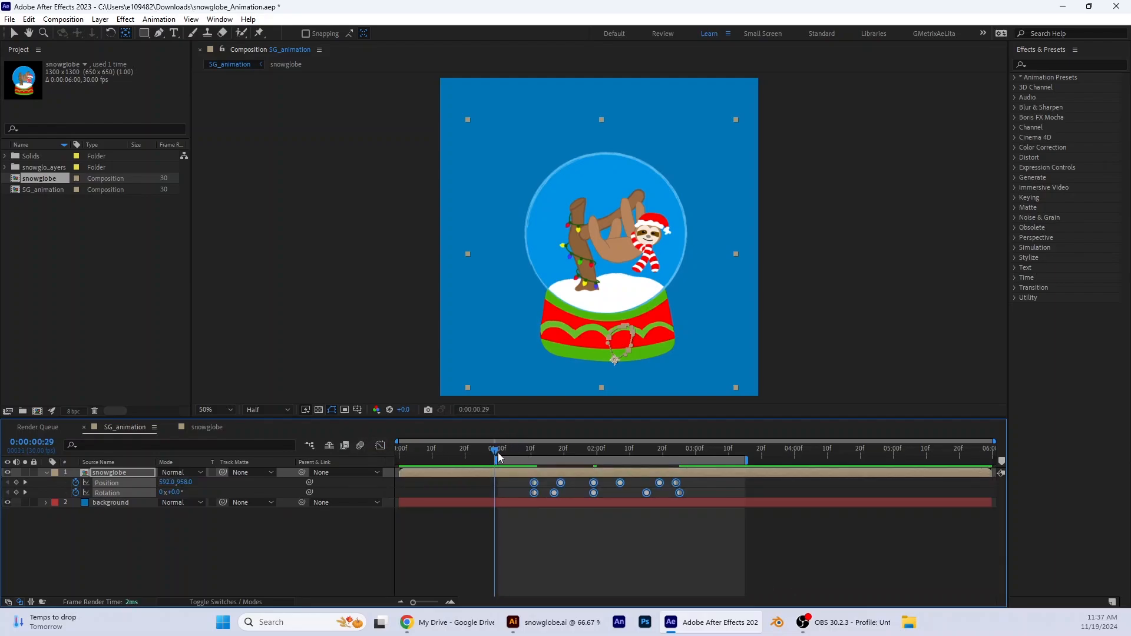
key("space")
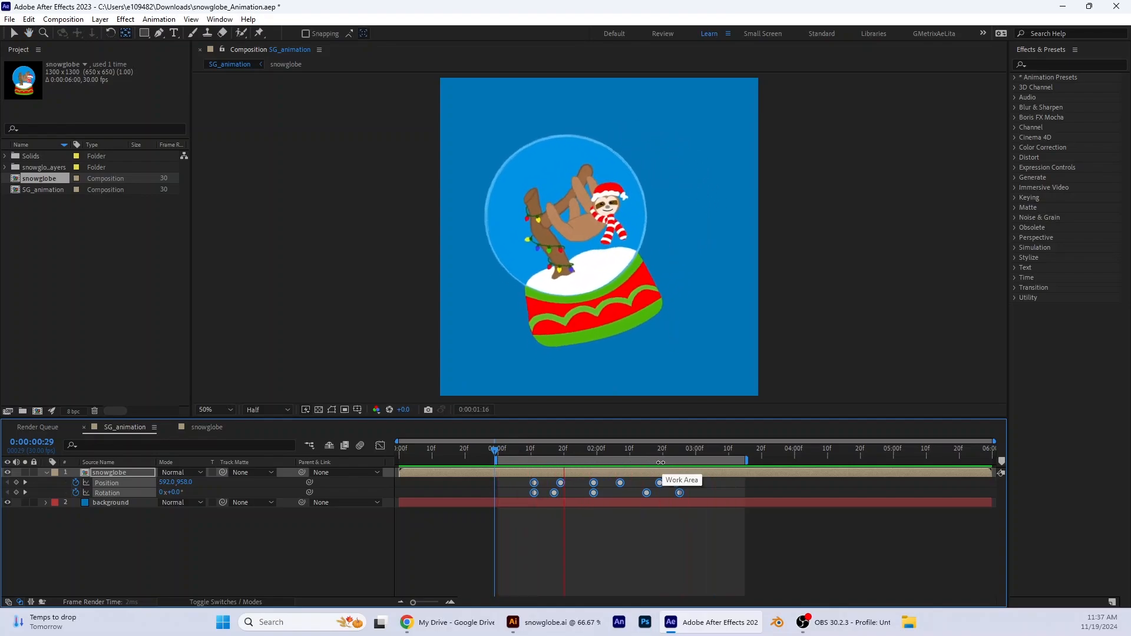
key("space")
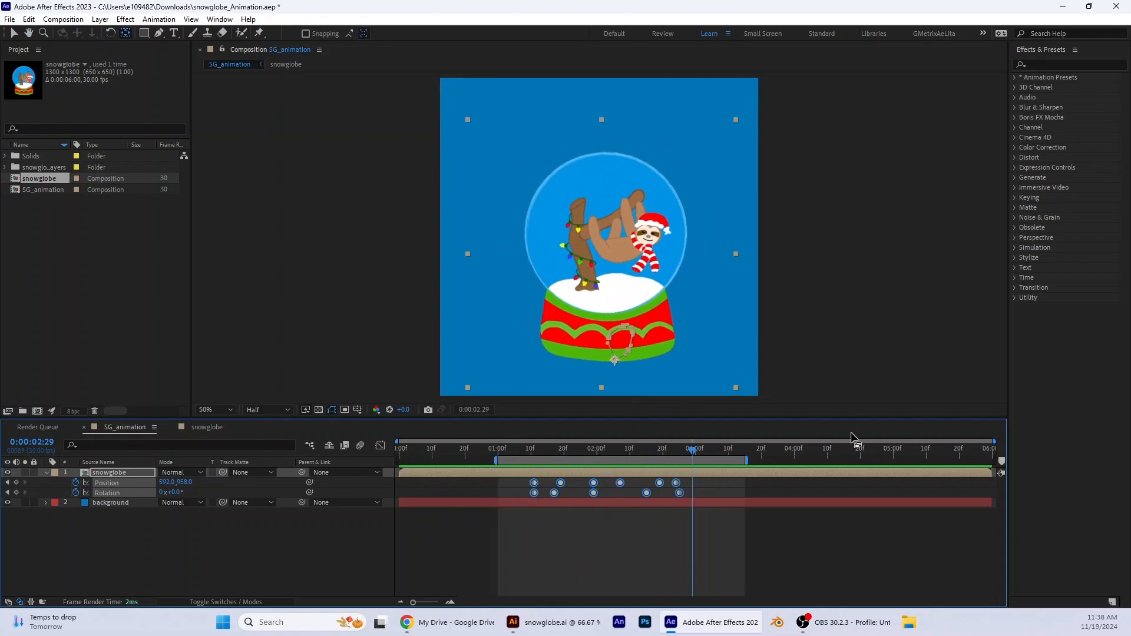
left_click_drag(694, 452, 497, 479)
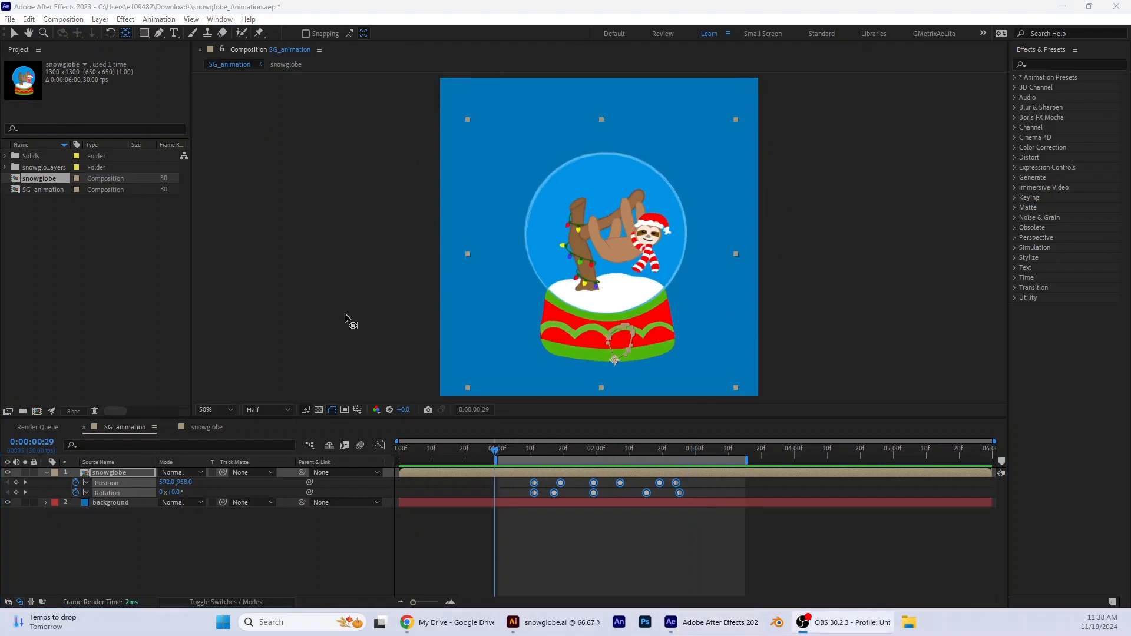
Reshape the Position speed curve around its first keyframes in the Graph Editor and play back the animation
left_click(380, 446)
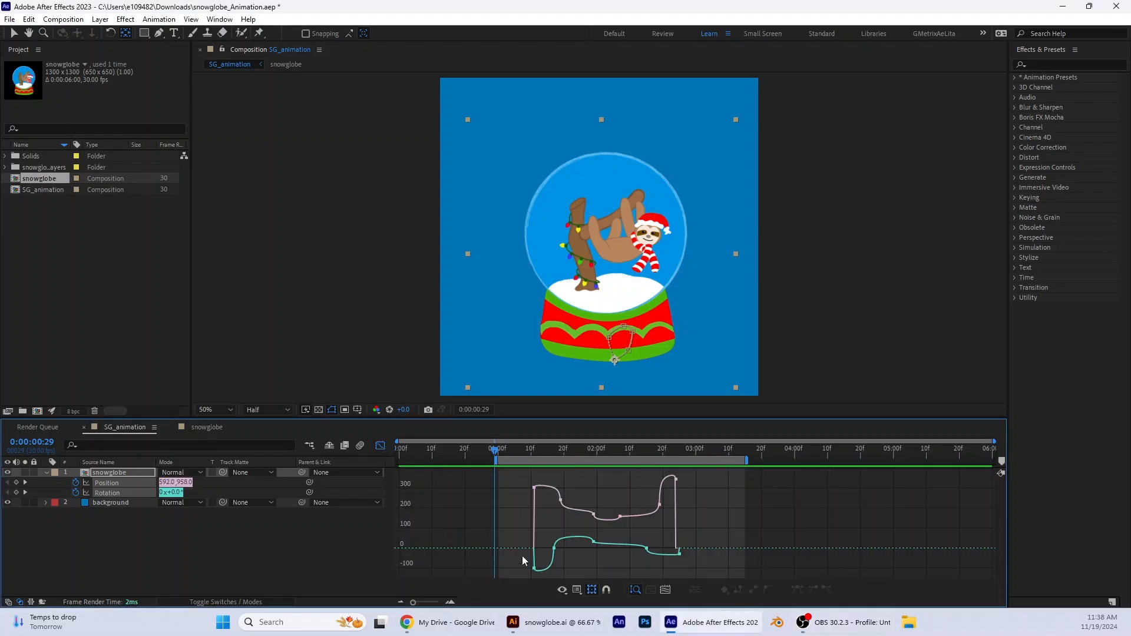
left_click(533, 488)
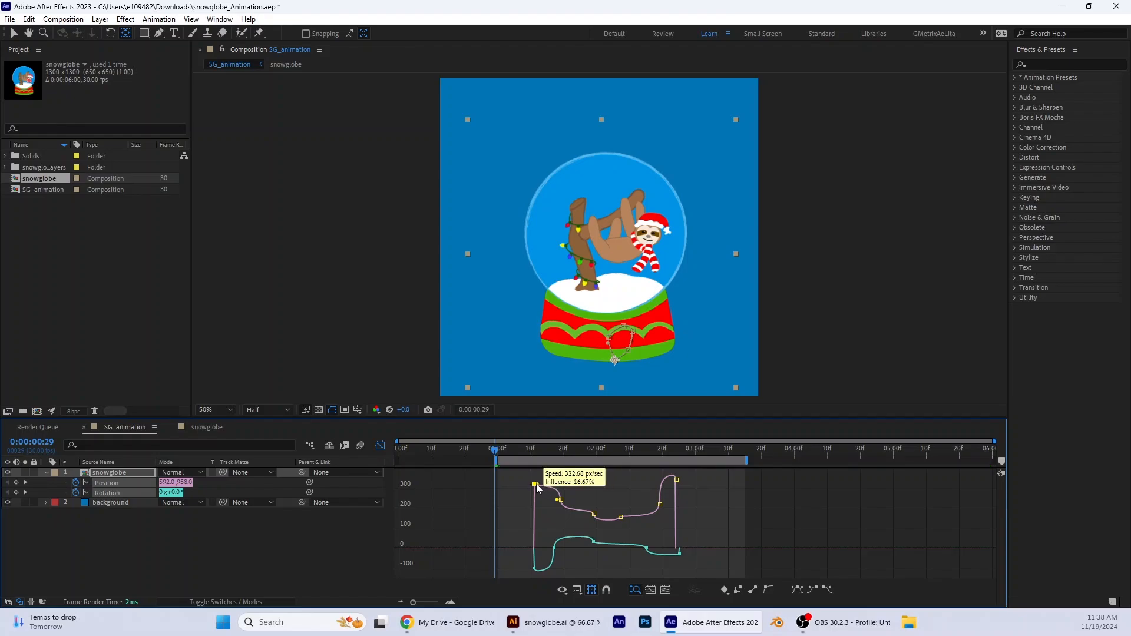
left_click_drag(537, 494, 588, 516)
key("space")
key("space")
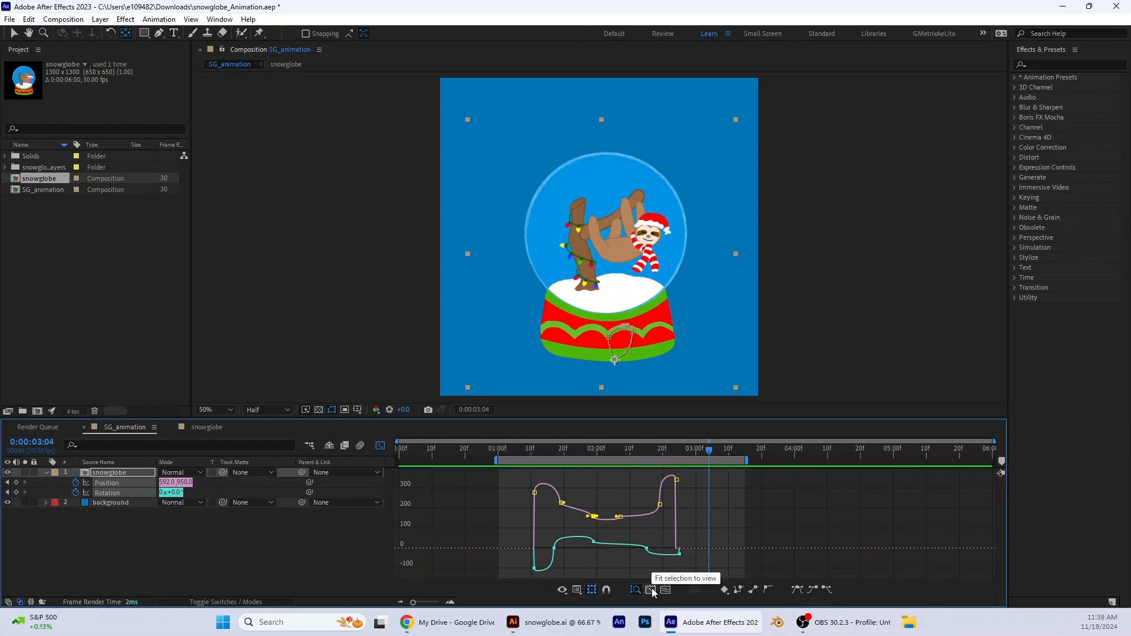
Fit the selected keyframes to the graph view and examine the graph type and property display options
left_click(651, 590)
left_click(638, 591)
left_click(577, 592)
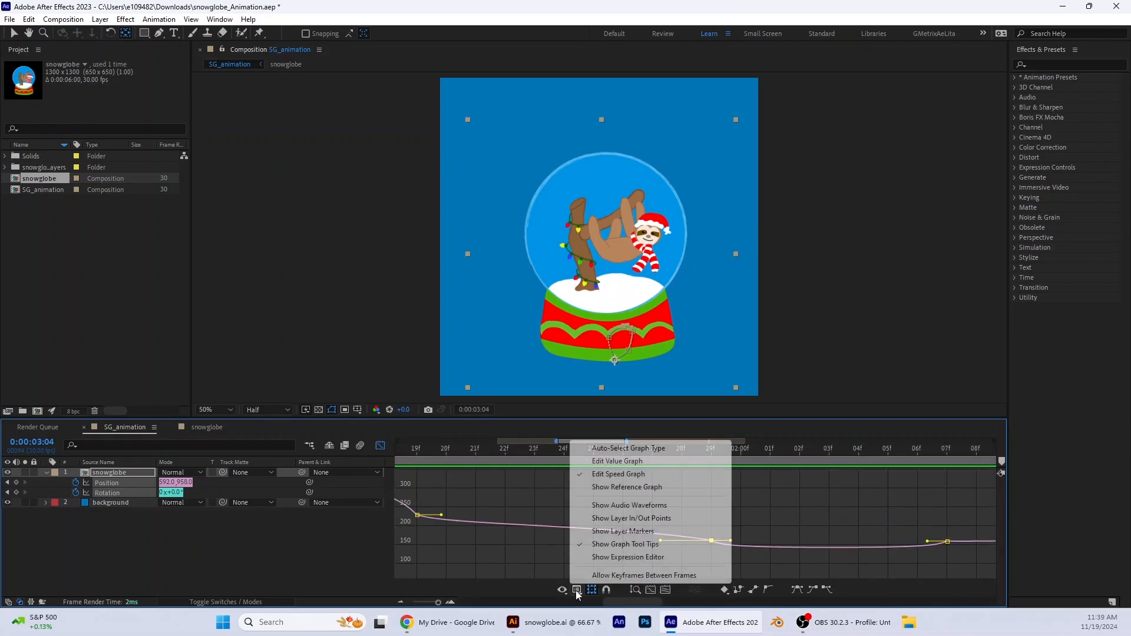
left_click(591, 592)
left_click(578, 591)
left_click(595, 506)
left_click(578, 591)
left_click(594, 532)
left_click(577, 591)
left_click(562, 591)
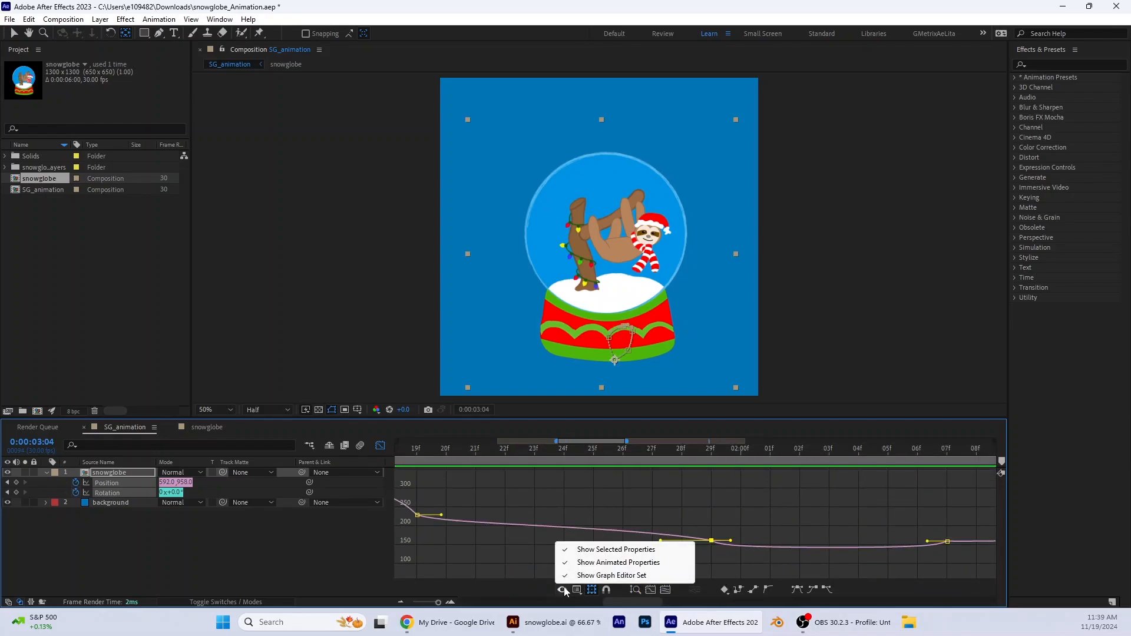
Fit all graphs to the view and lengthen the Rotation keyframe's incoming speed handle near 0:00:02:00 to about 27% influence
left_click(651, 592)
left_click(666, 592)
left_click(642, 541)
left_click_drag(486, 548, 460, 548)
left_click_drag(630, 542, 617, 543)
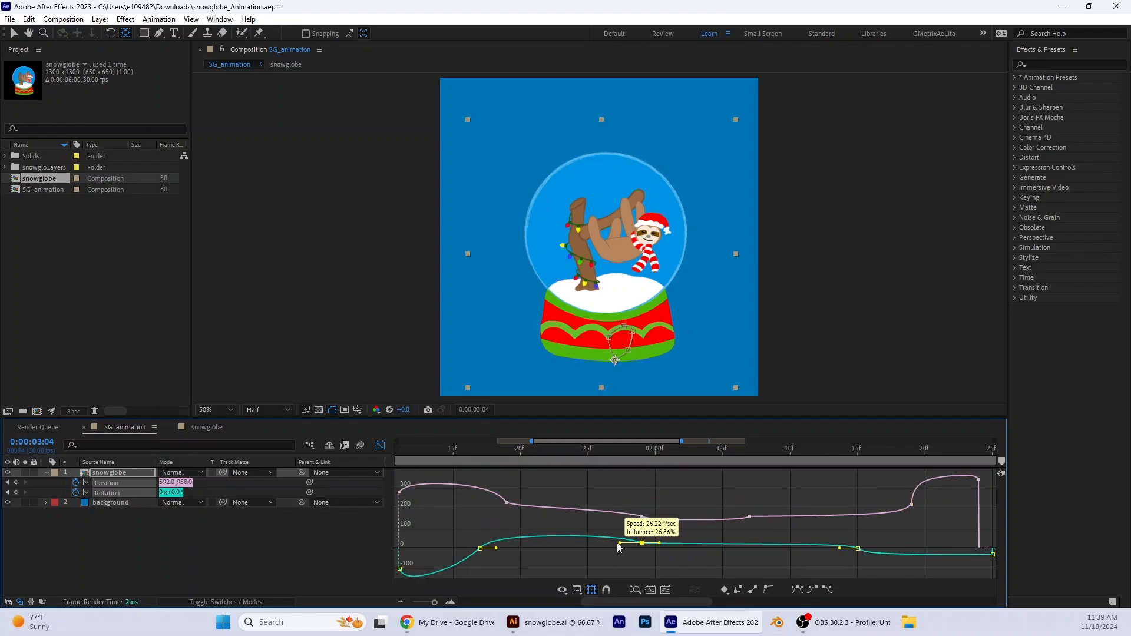
Lengthen the speed handles of the later Rotation keyframe and the middle Position keyframes in the Graph Editor to smooth both curves
left_click_drag(841, 548, 822, 548)
left_click(912, 505)
left_click_drag(917, 505, 937, 502)
left_click_drag(763, 516, 808, 518)
left_click(752, 518)
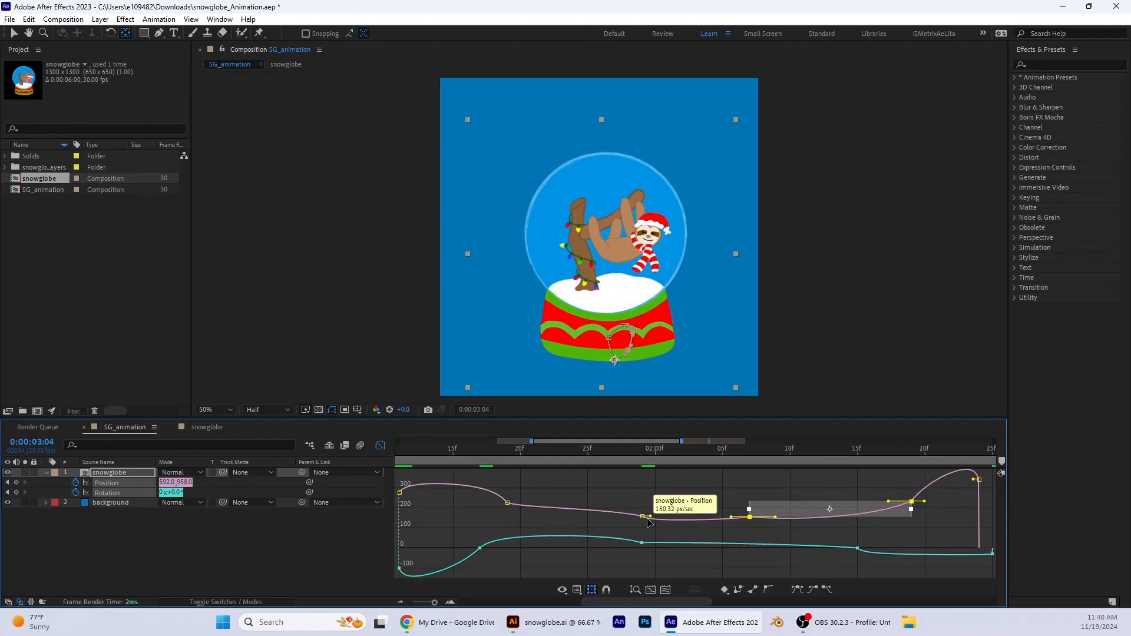
left_click(643, 516)
left_click_drag(631, 516, 618, 514)
left_click(507, 502)
left_click_drag(518, 503, 530, 502)
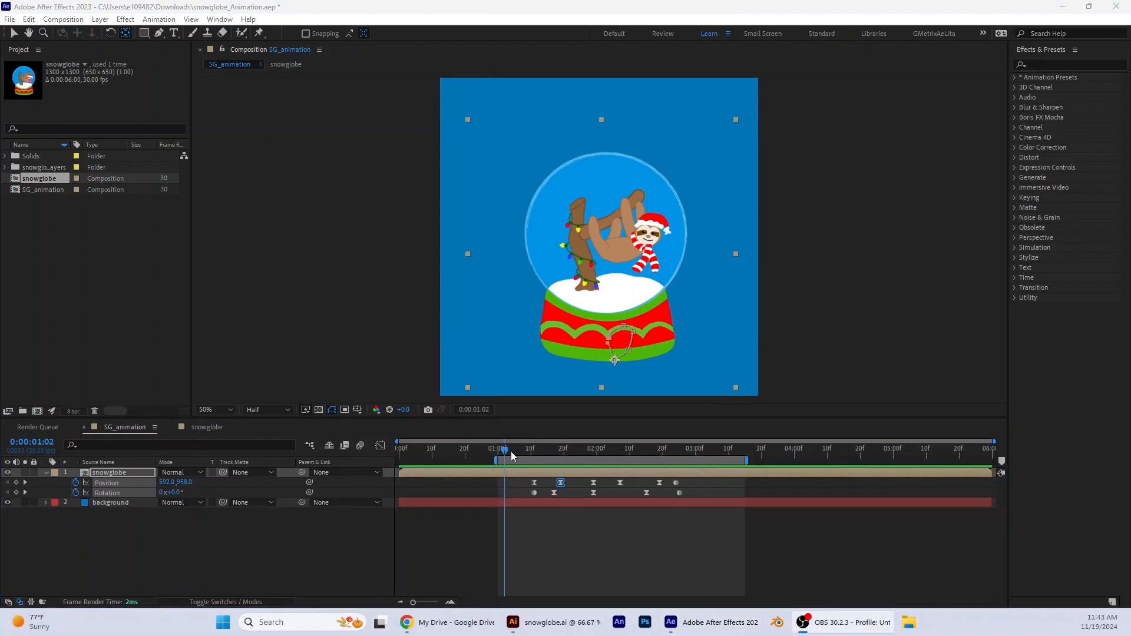
Move to 0:00:01:00, deselect all layers and set up the Ellipse tool with a 0 px stroke
left_click_drag(512, 455, 502, 452)
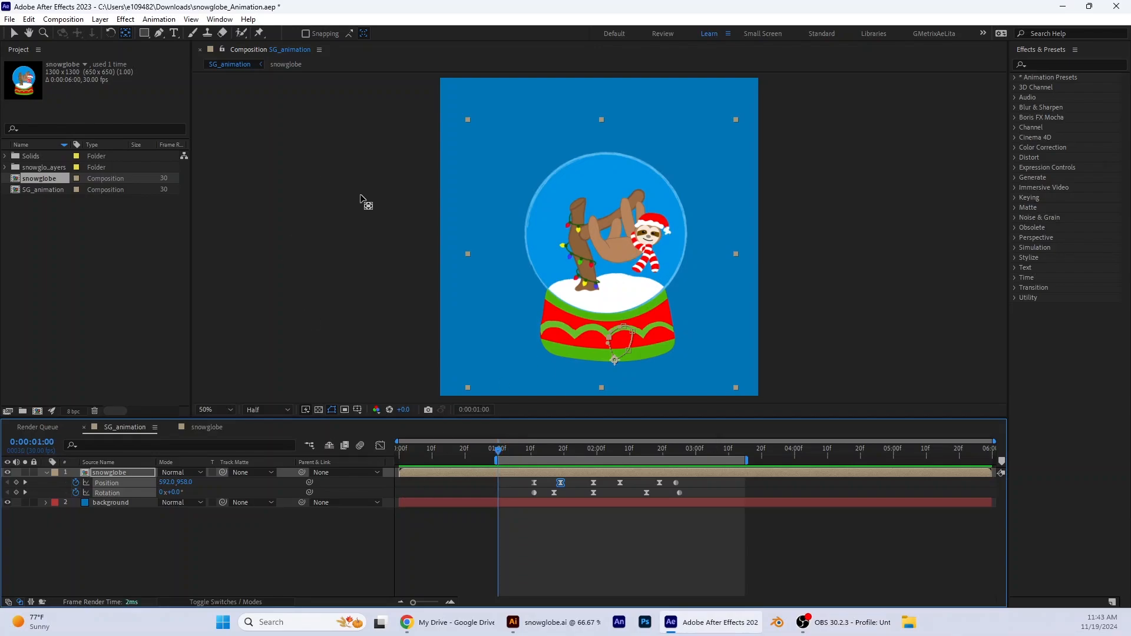
left_click(18, 34)
left_click(361, 237)
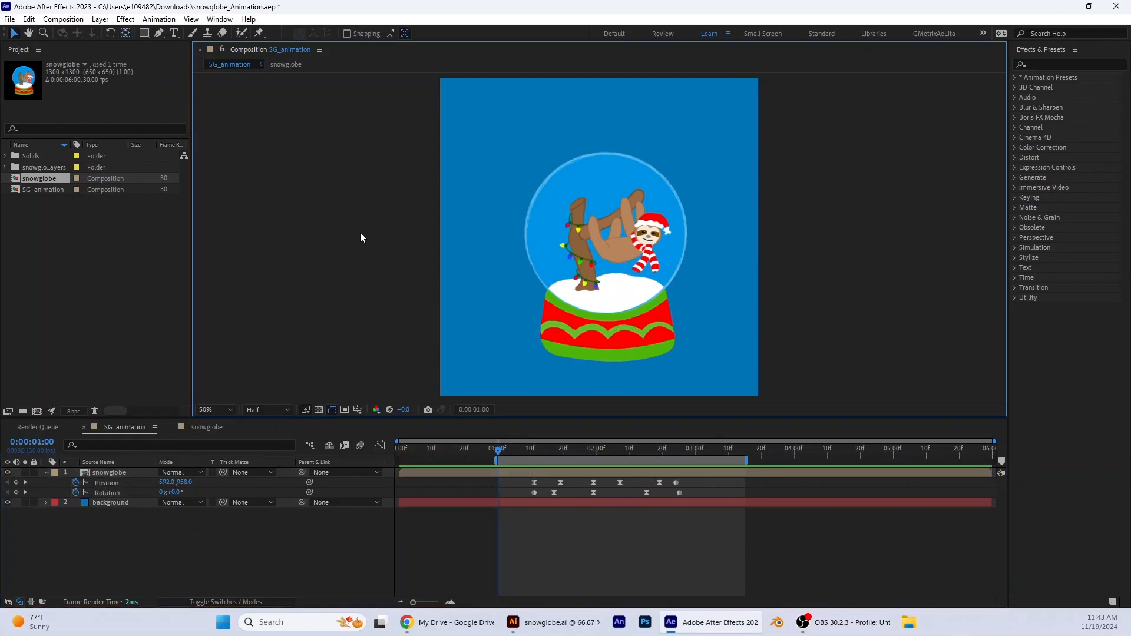
left_click(145, 34)
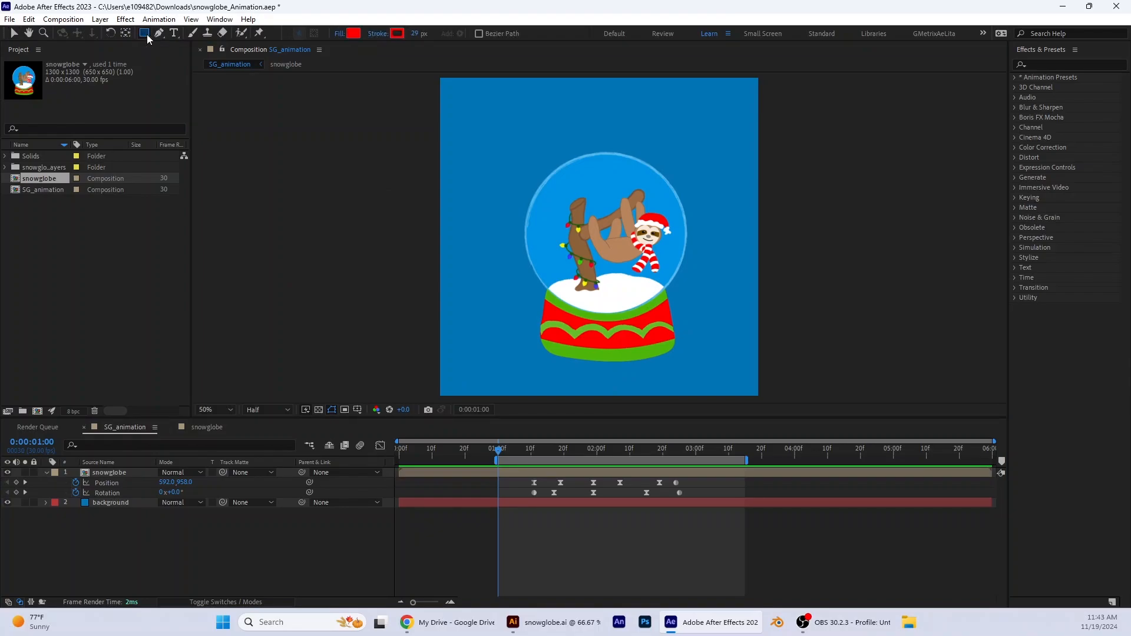
left_click_drag(148, 36, 189, 61)
left_click_drag(416, 36, 287, 38)
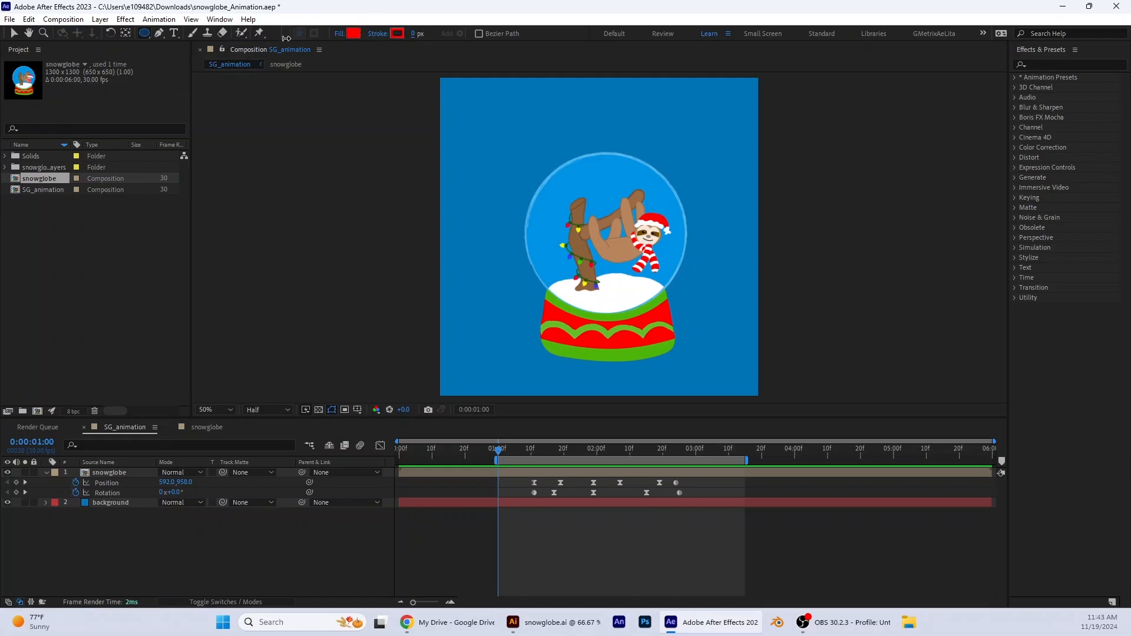
Set the shape fill to a darker shade of the background blue, 01659D, and draw a flat ellipse under the snow globe's base
left_click(352, 34)
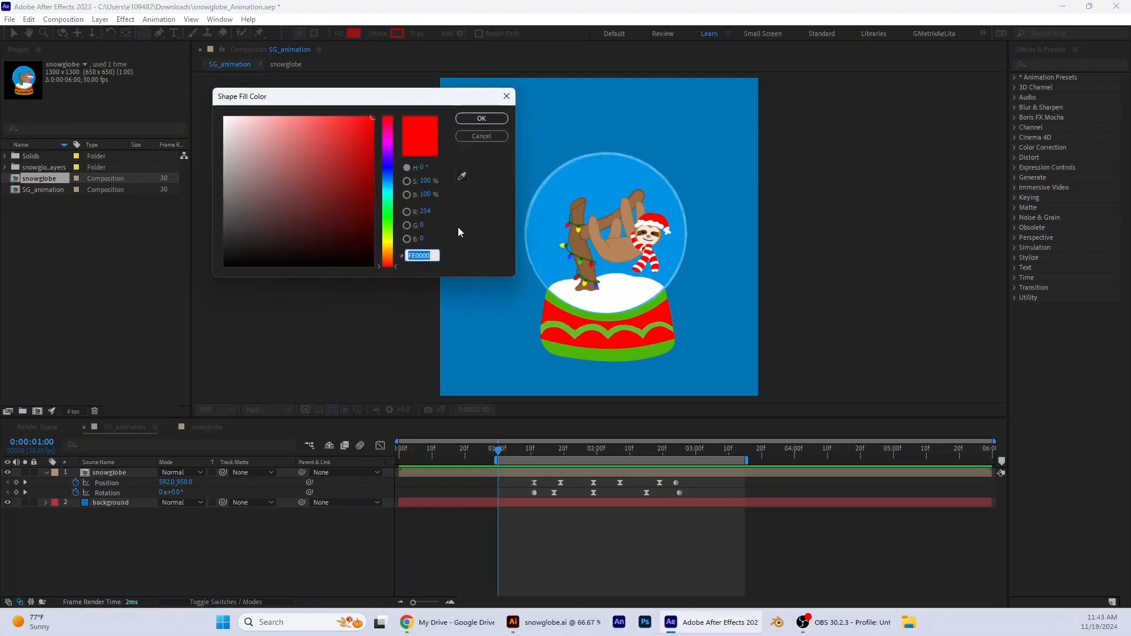
left_click(462, 176)
left_click(478, 310)
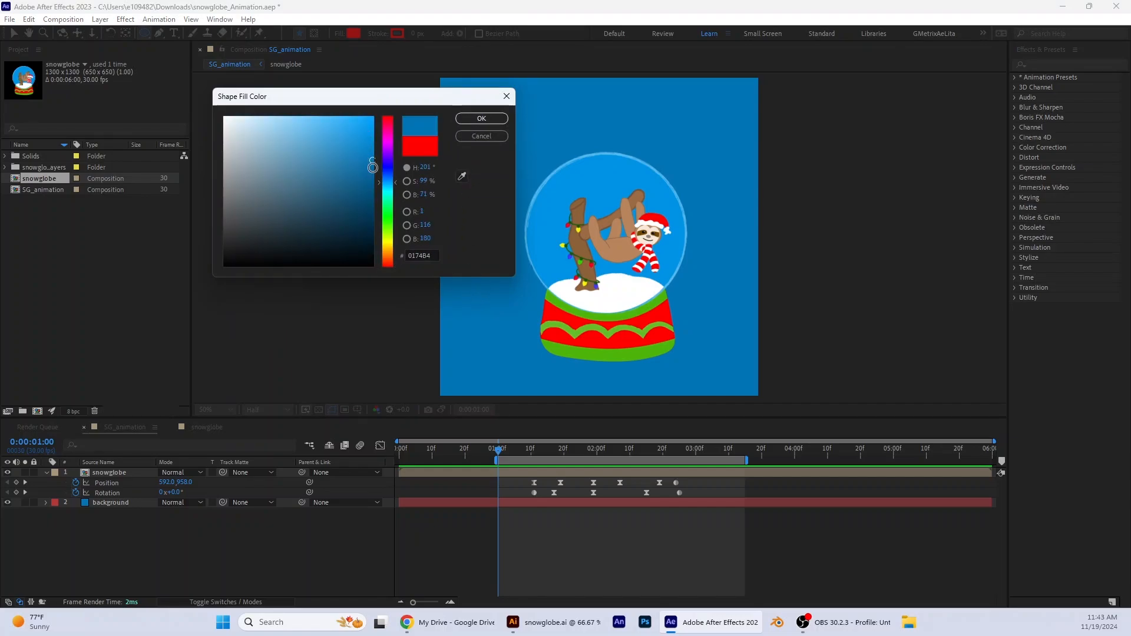
left_click_drag(373, 159, 372, 174)
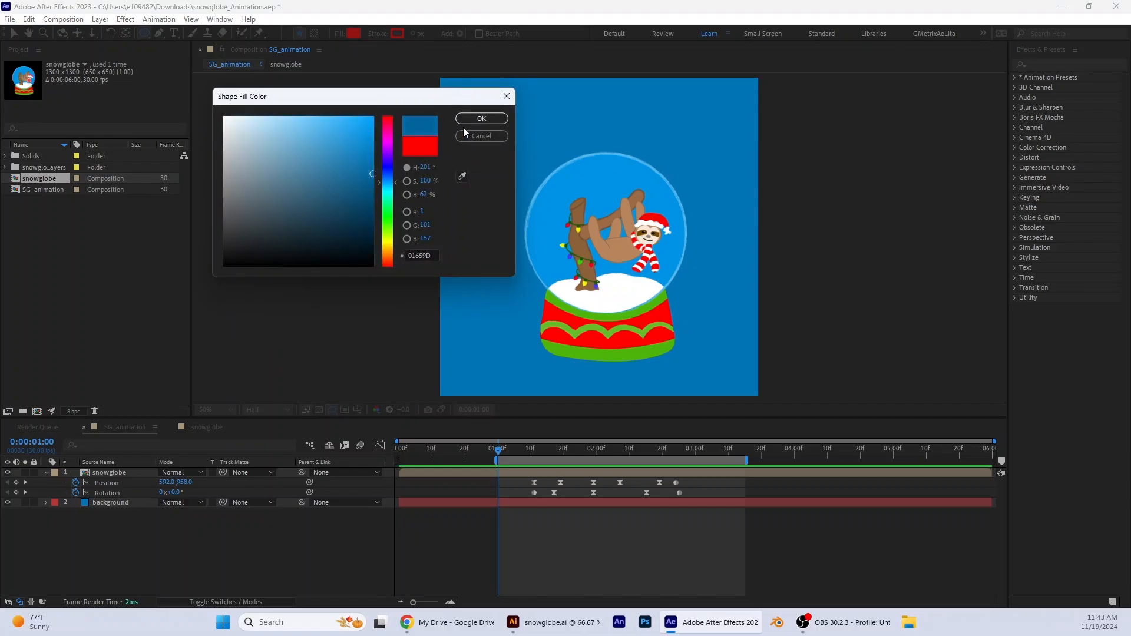
left_click(462, 176)
left_click_drag(571, 356, 664, 368)
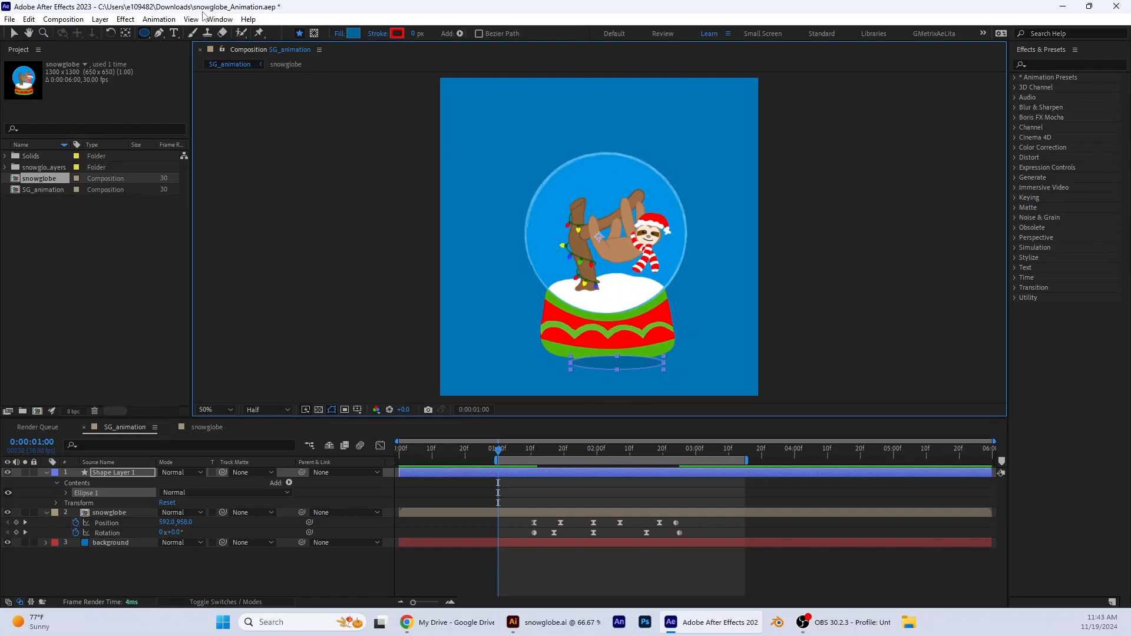
Move the ellipse up over the bottom edge of the snow globe's base, widen it slightly and centre it there
left_click(14, 33)
left_click_drag(631, 363, 626, 356)
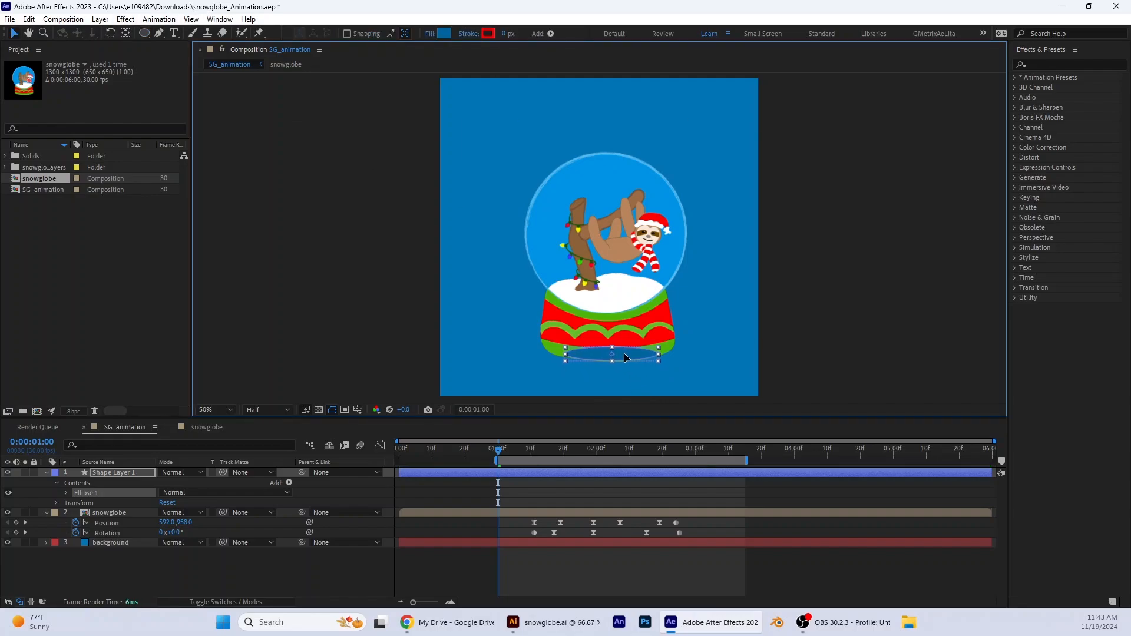
scroll(706, 363, "up", 2)
left_click_drag(790, 324, 787, 119)
left_click_drag(591, 294, 590, 295)
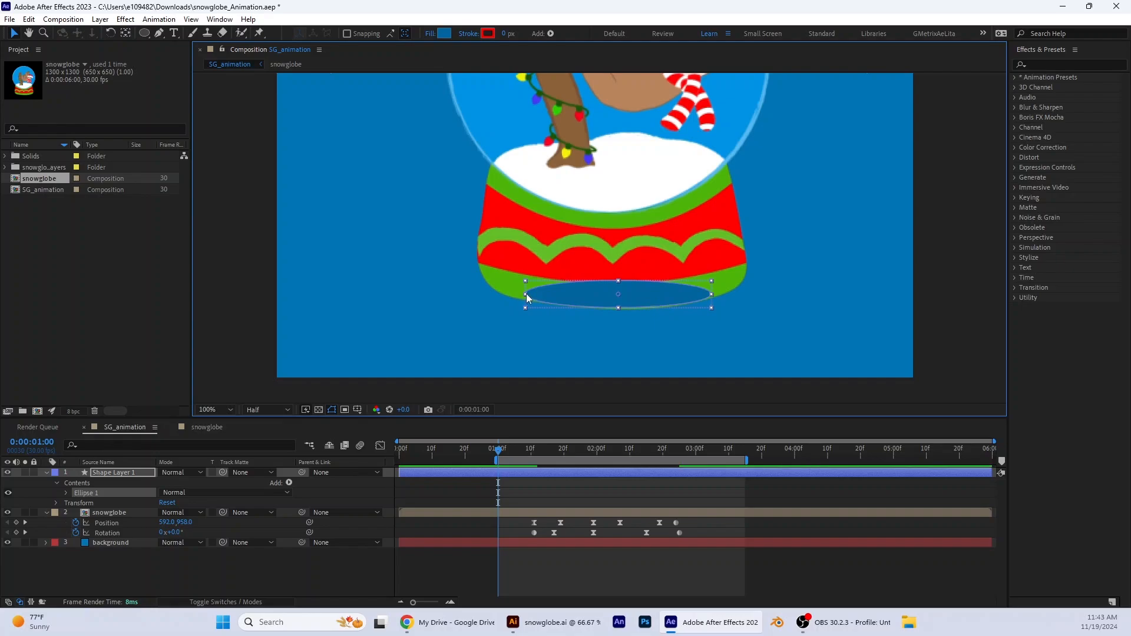
left_click_drag(525, 293, 521, 292)
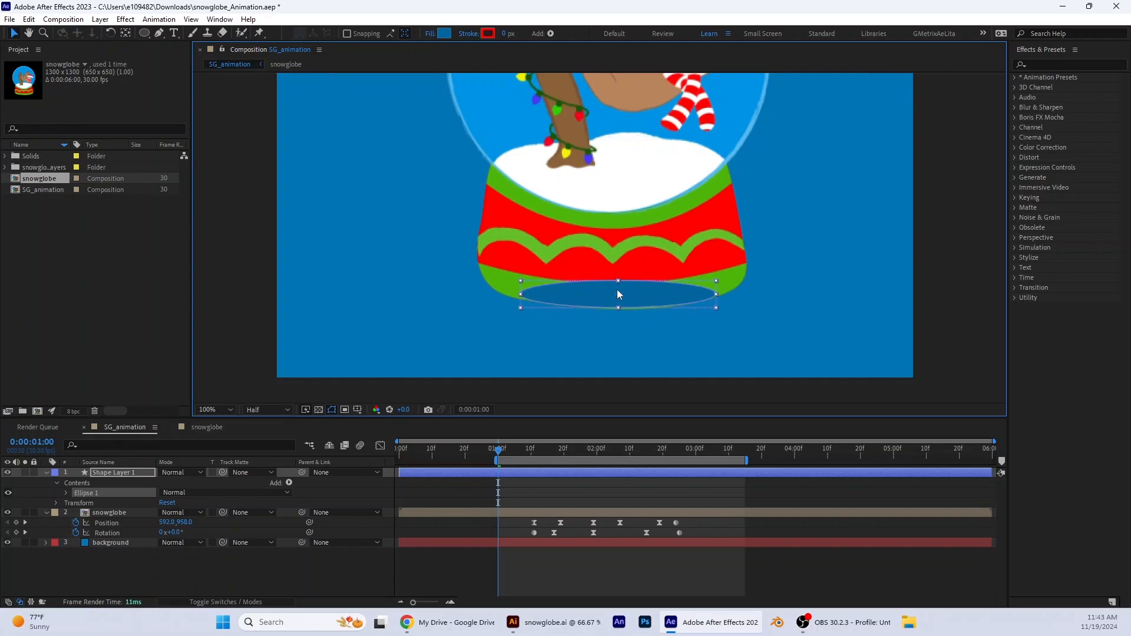
left_click_drag(633, 295, 629, 295)
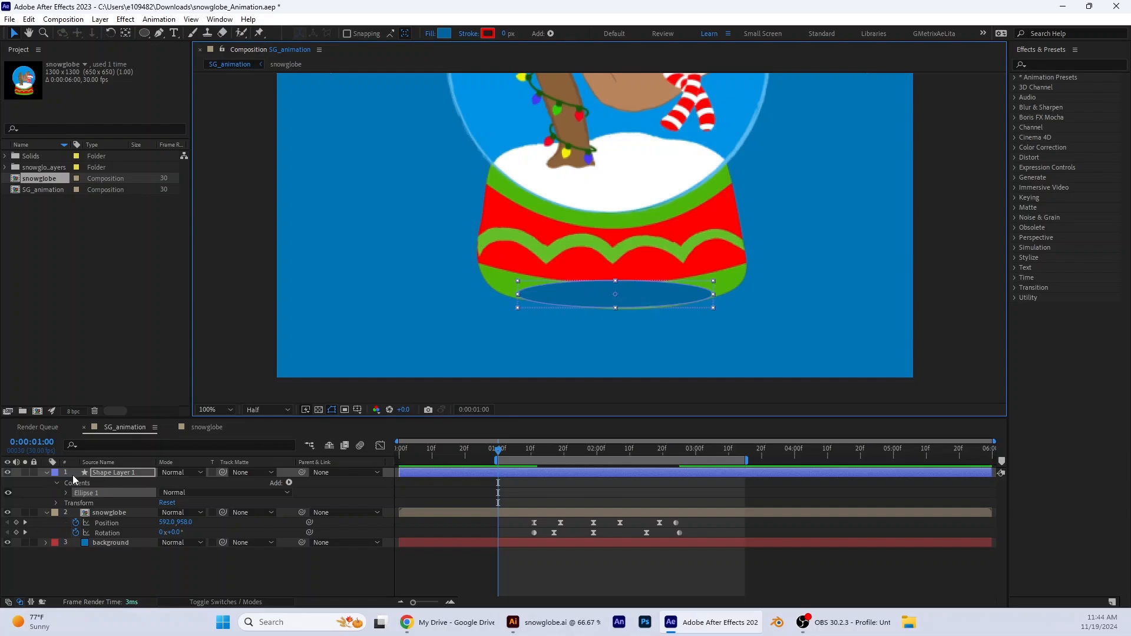
Rename the ellipse's shape layer as Shadow
right_click(122, 472)
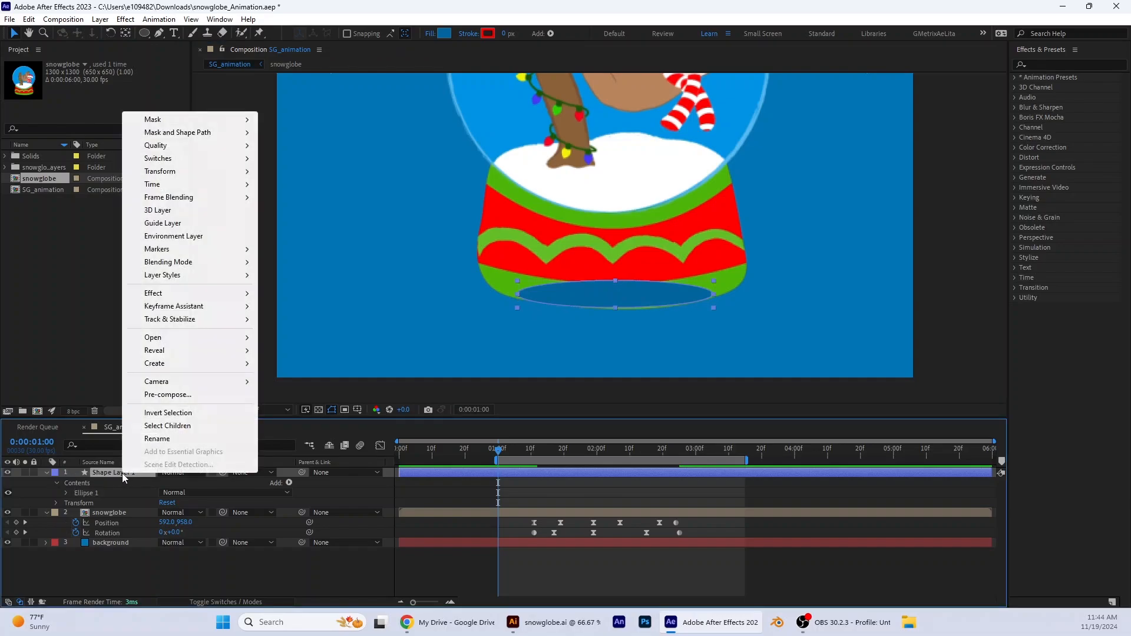
left_click(146, 446)
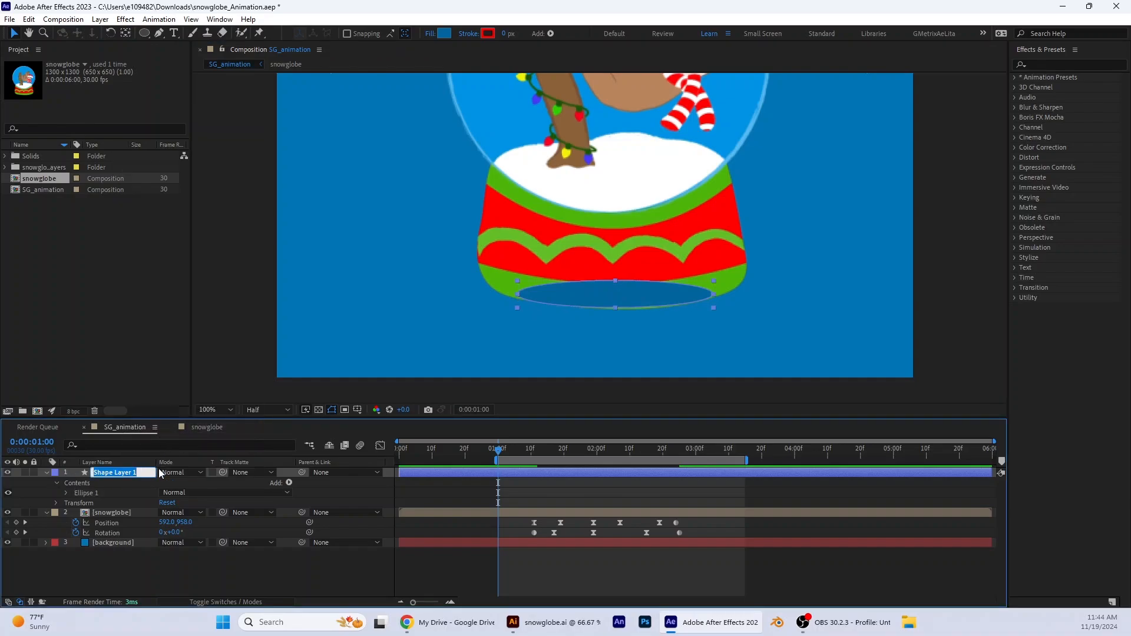
type("Shadow")
left_click(65, 473)
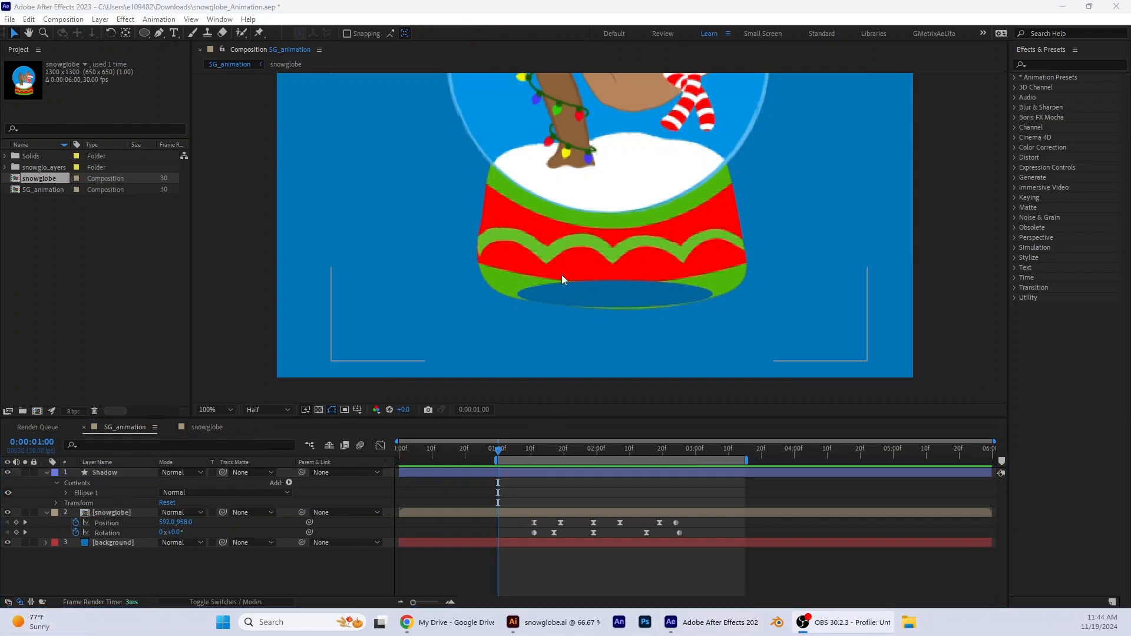
Move the Shadow layer's anchor point to the bottom centre of the ellipse with the Pan Behind tool
left_click(570, 291)
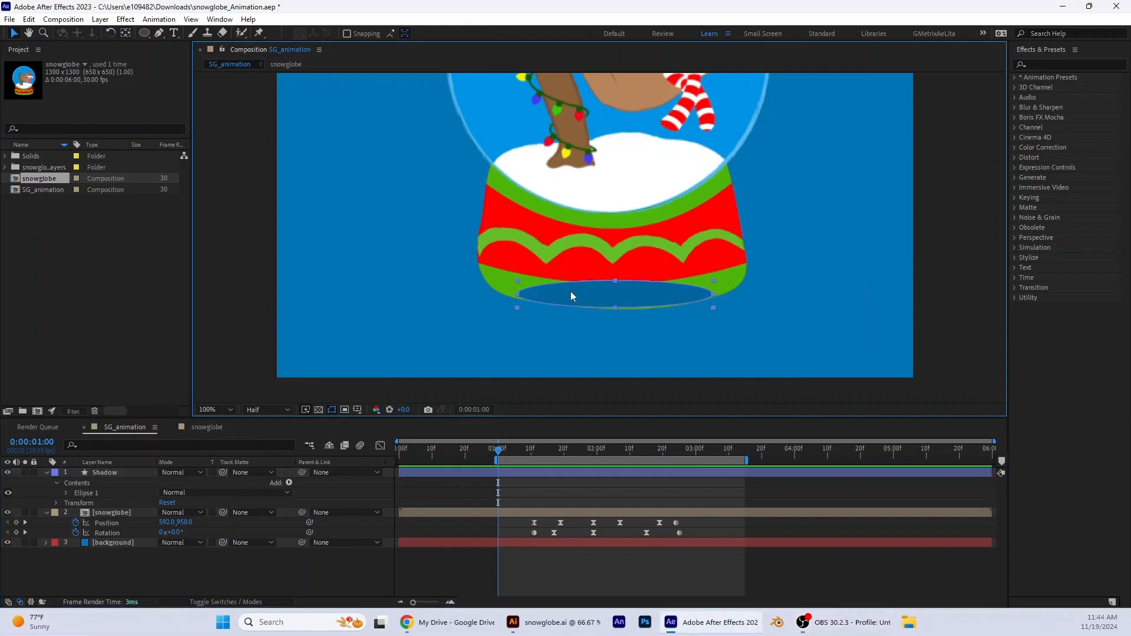
left_click(125, 33)
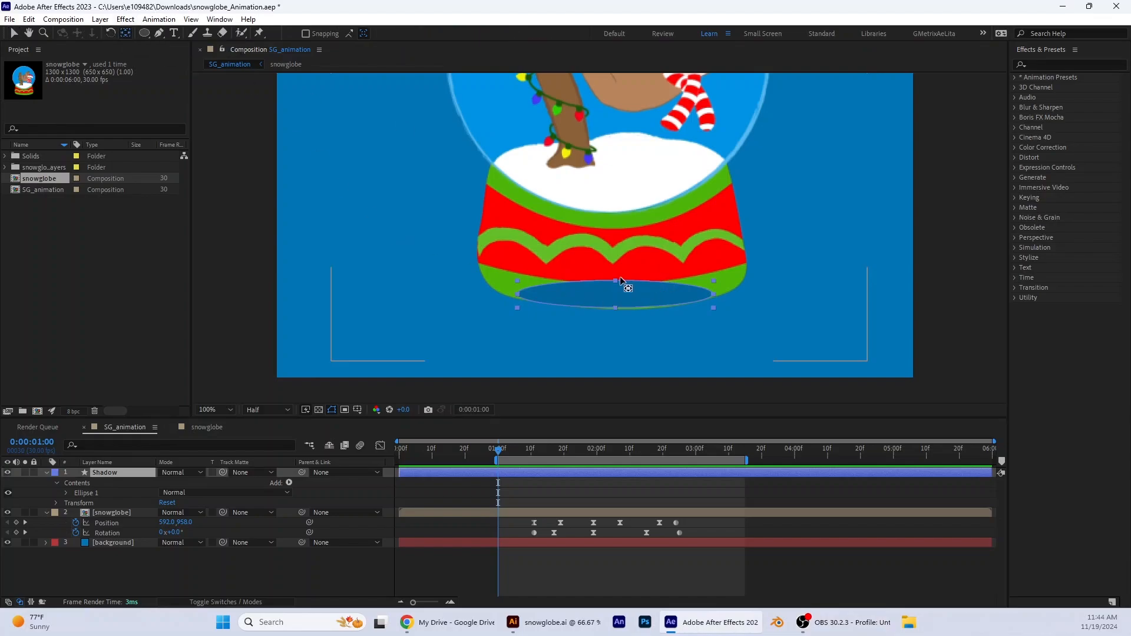
scroll(639, 233, "down", 1)
left_click_drag(597, 149, 603, 175)
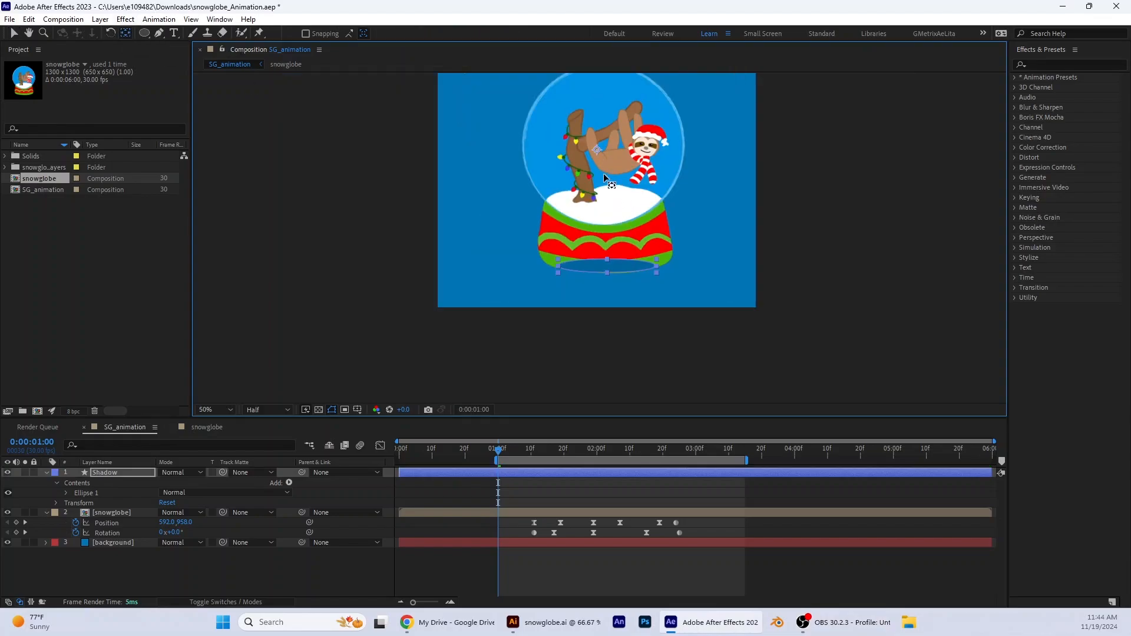
left_click_drag(605, 223, 609, 272)
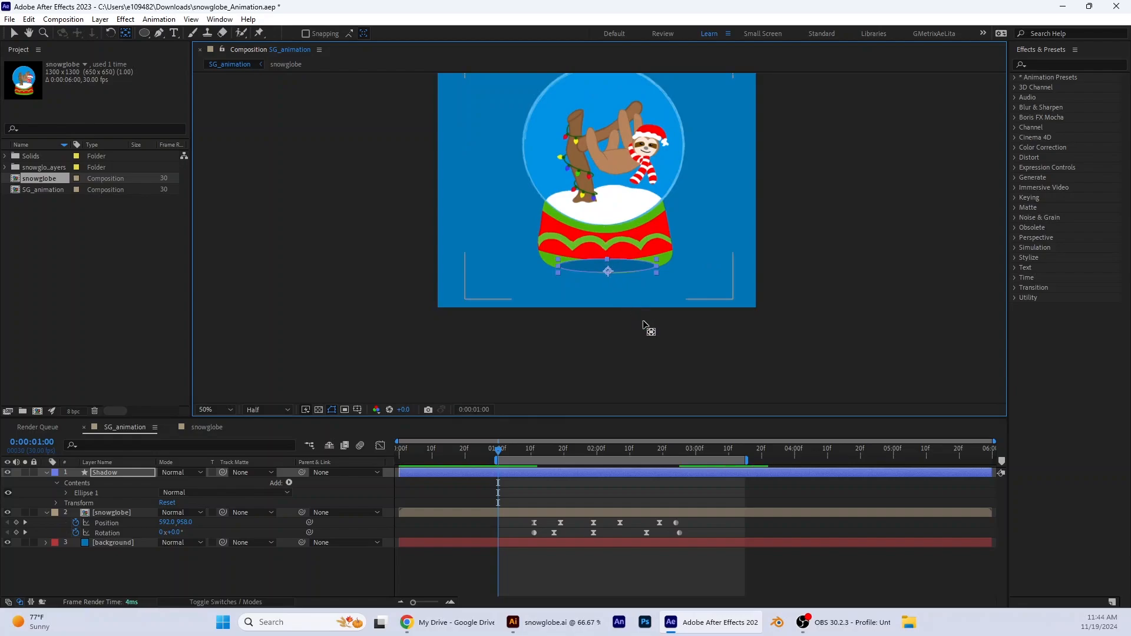
scroll(664, 290, "up", 1)
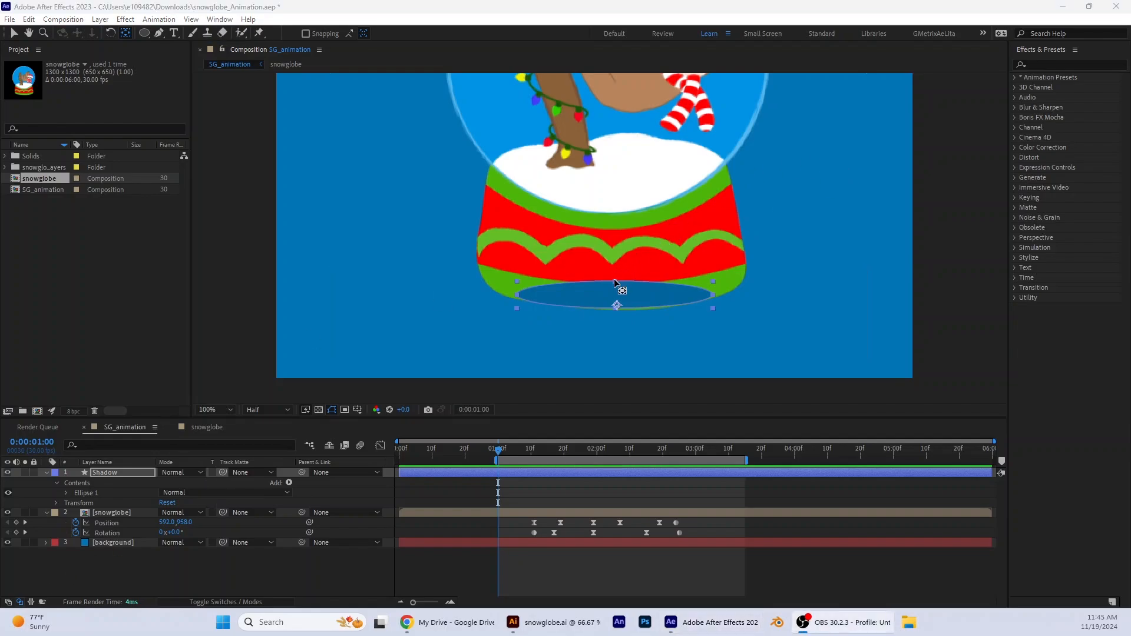
Show the Shadow layer's Scale and Position, unlink the scale proportions and set the vertical scale to 168%
left_click(23, 35)
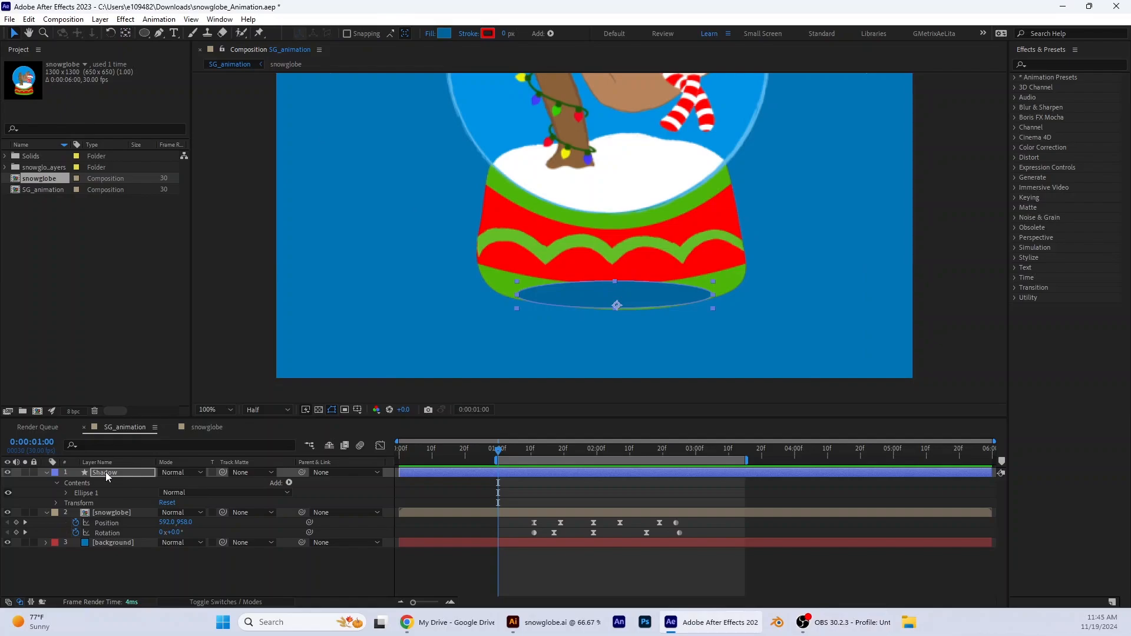
key("s")
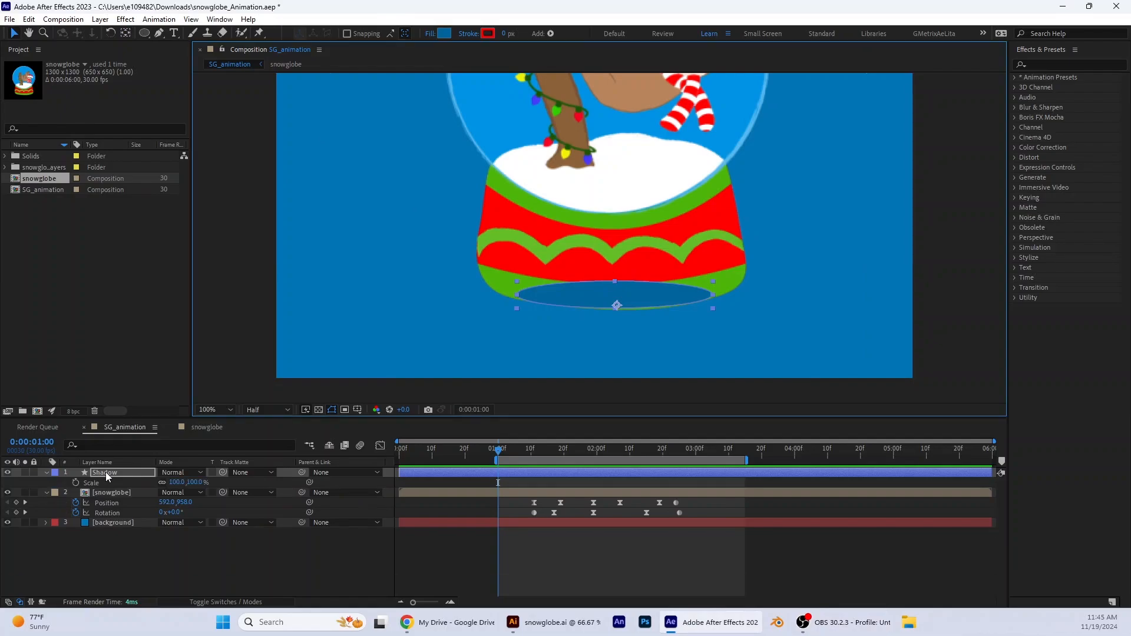
key("shift+p")
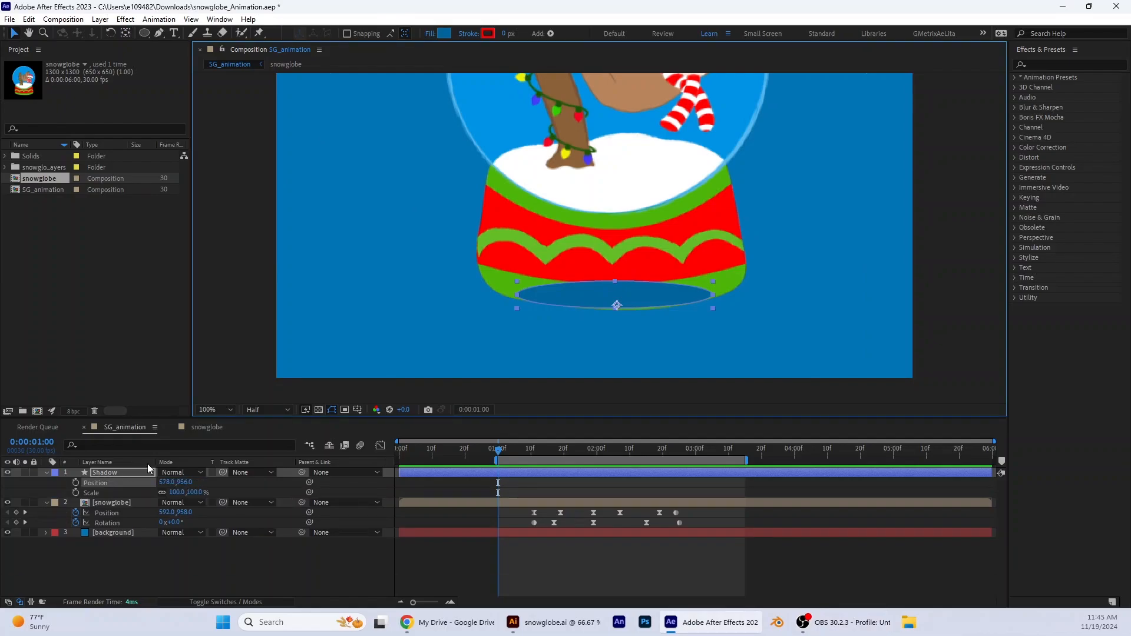
left_click(178, 493)
left_click(162, 492)
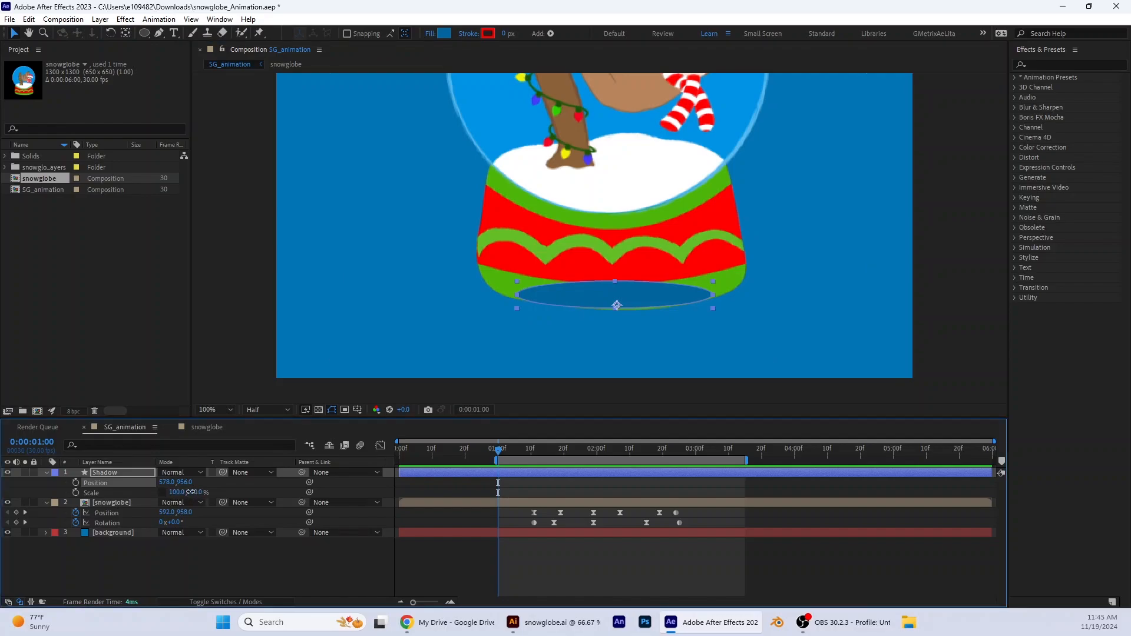
left_click_drag(191, 492, 225, 486)
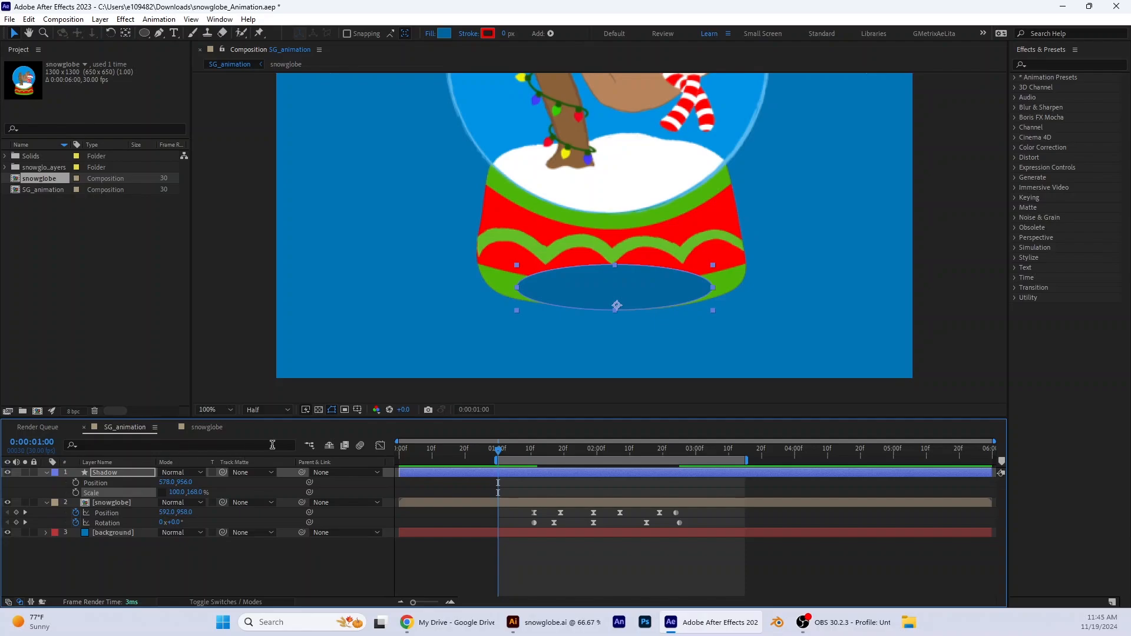
left_click_drag(499, 453, 539, 467)
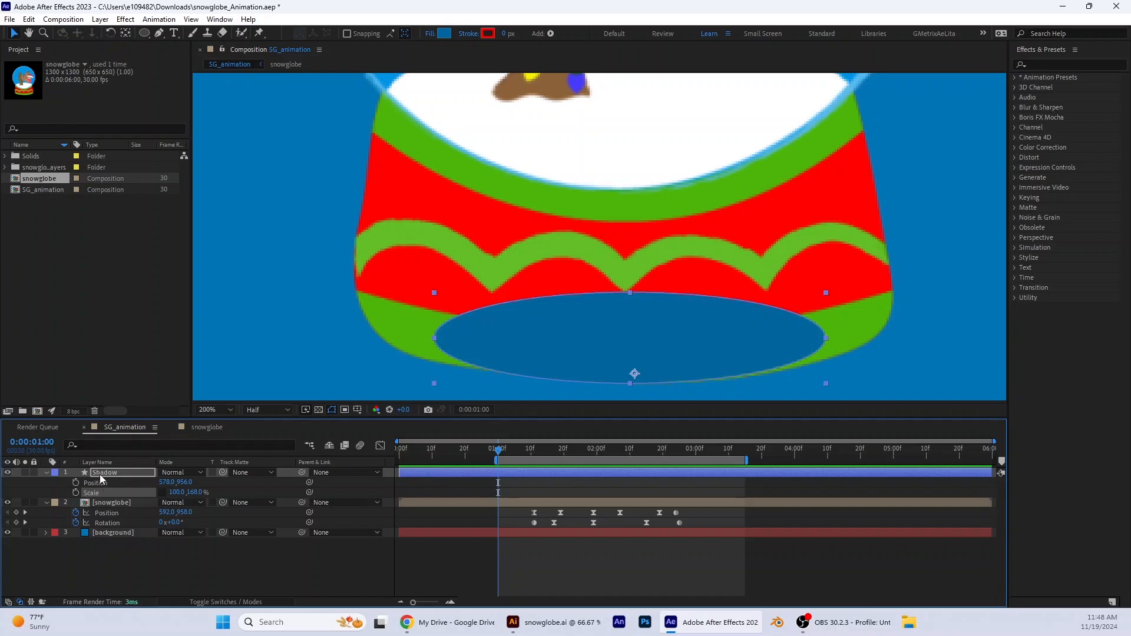
Expand the Shadow layer's transform properties and lower its Opacity to 64%
left_click(100, 475)
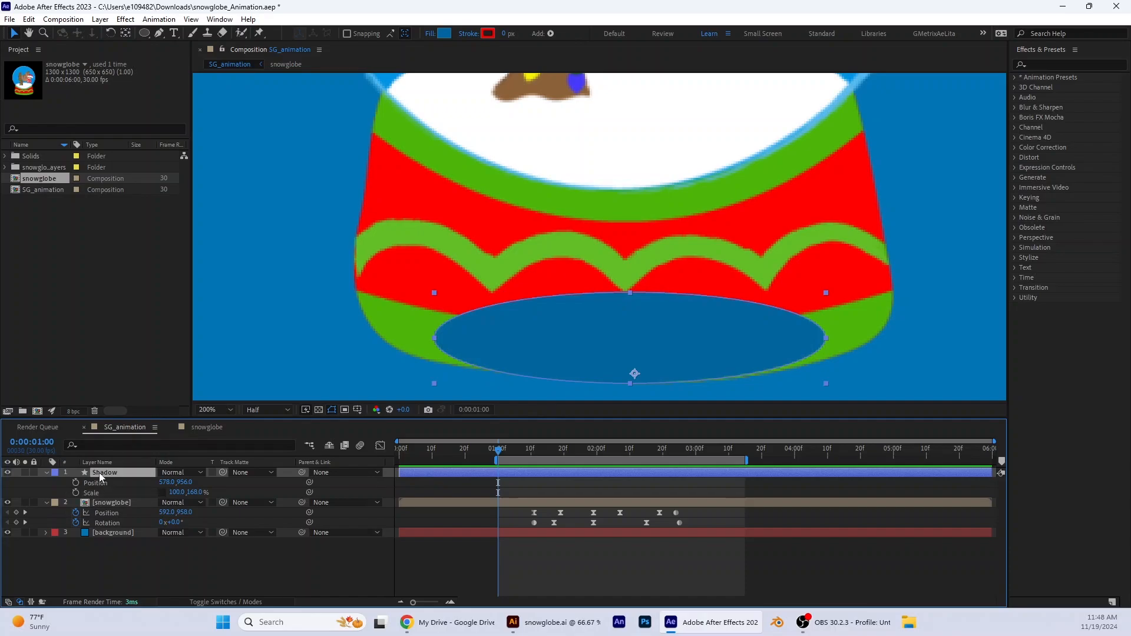
left_click(46, 473)
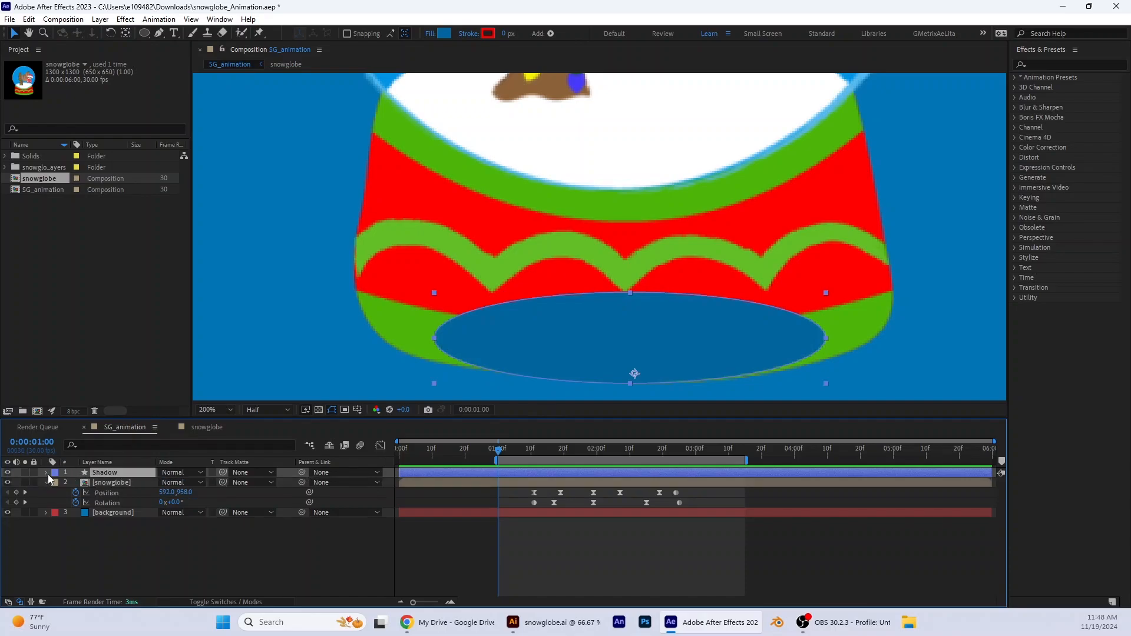
left_click(47, 474)
left_click_drag(167, 544, 150, 546)
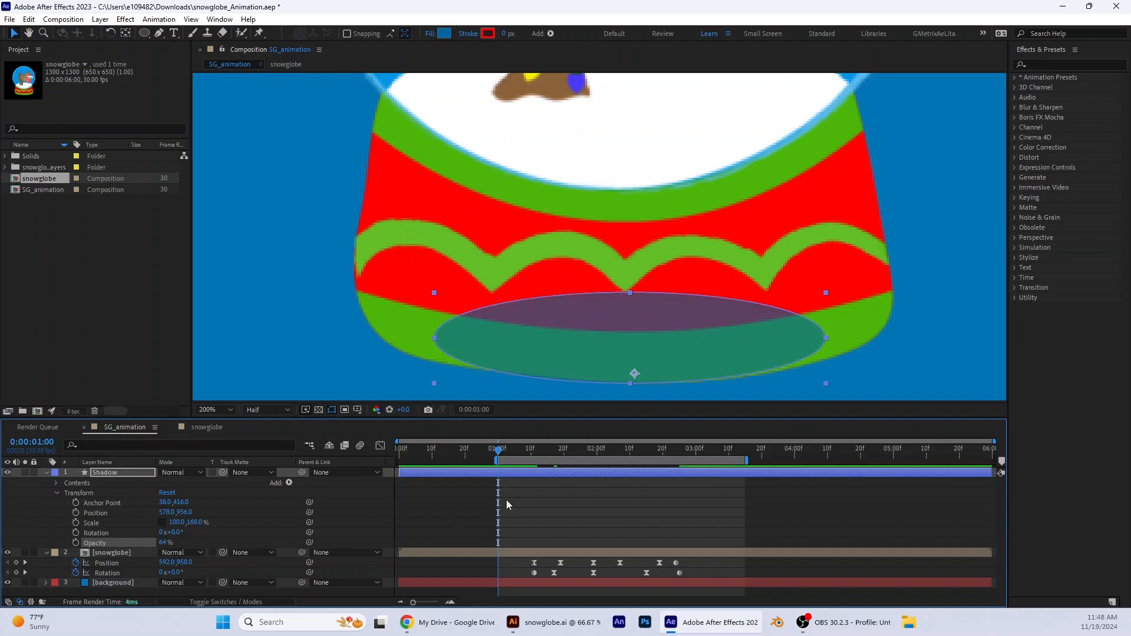
Move to 0:00:01:11 and add starting Position and Scale keyframes to the Shadow layer
left_click_drag(498, 452, 533, 461)
left_click(47, 472)
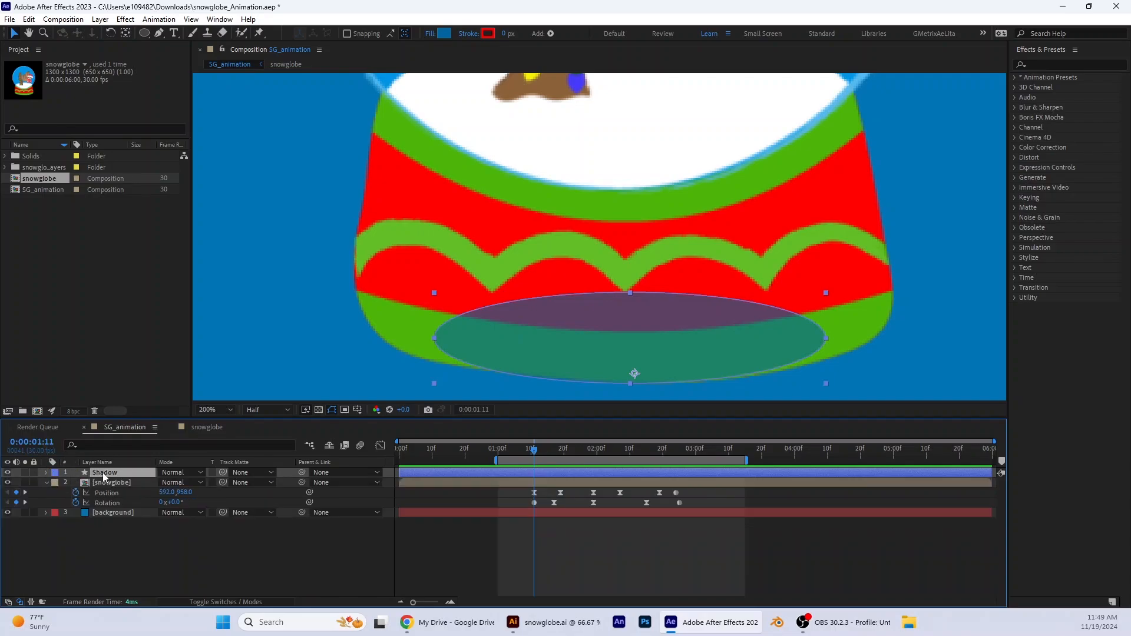
key("a")
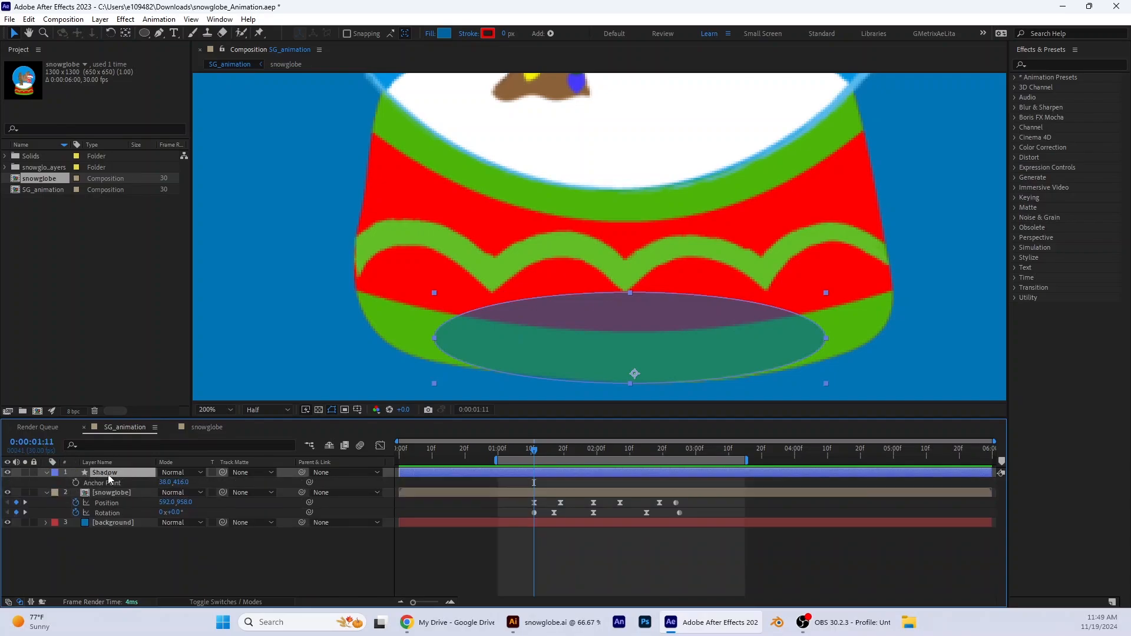
key("s")
key("shift+p")
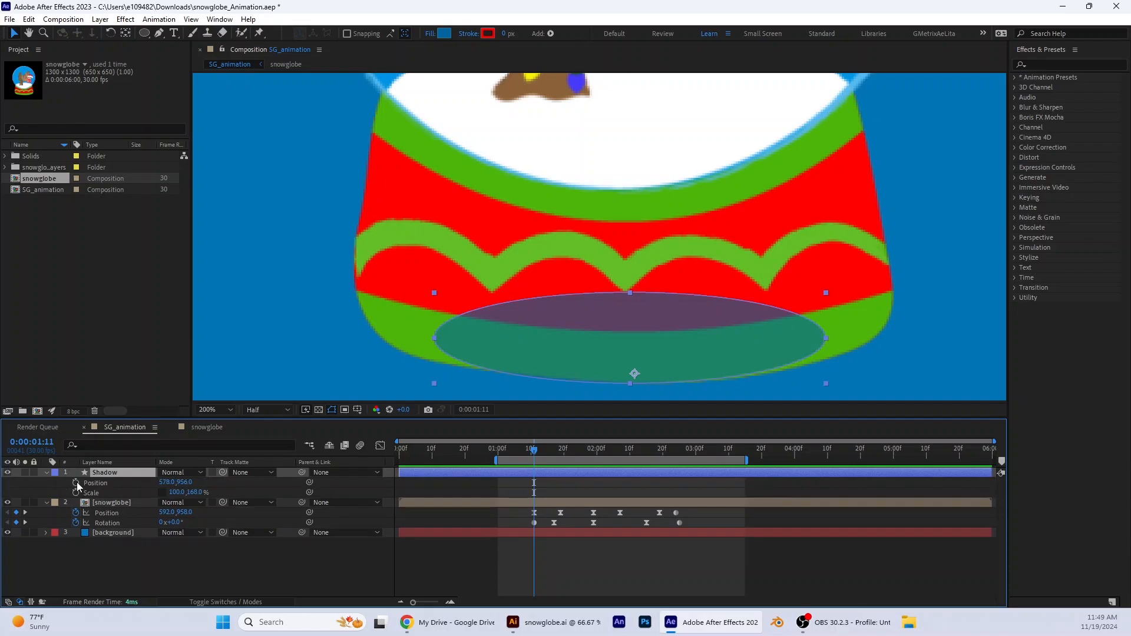
left_click(76, 482)
left_click(76, 493)
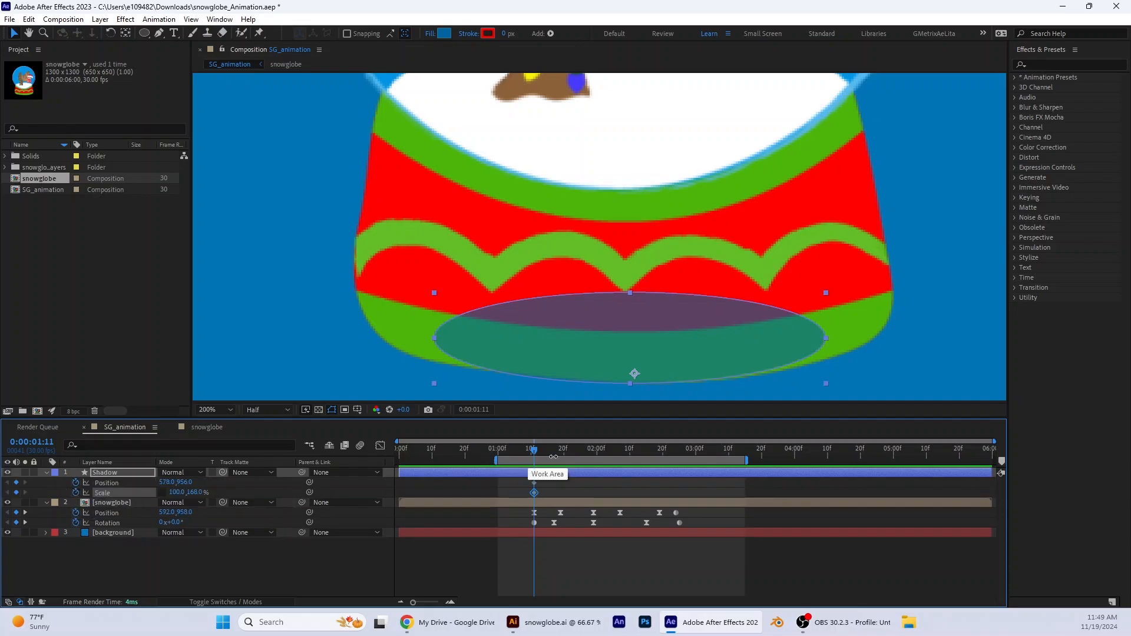
At 0:00:01:17, set the Shadow's horizontal Position to 540 and its horizontal Scale to 127%
left_click_drag(534, 450, 553, 457)
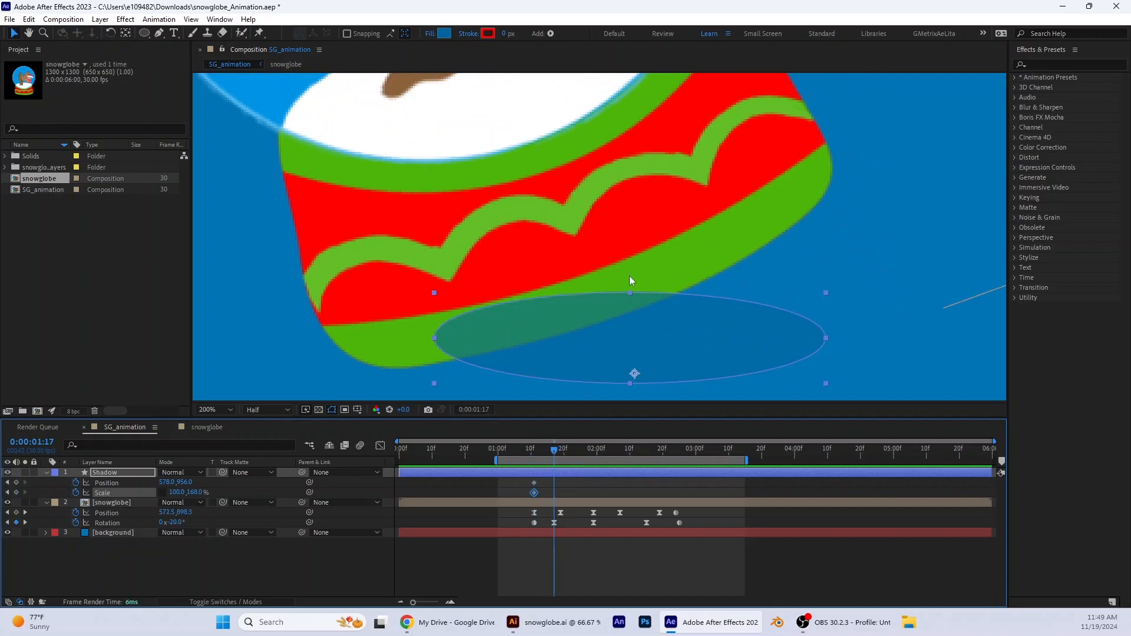
scroll(629, 280, "down", 4)
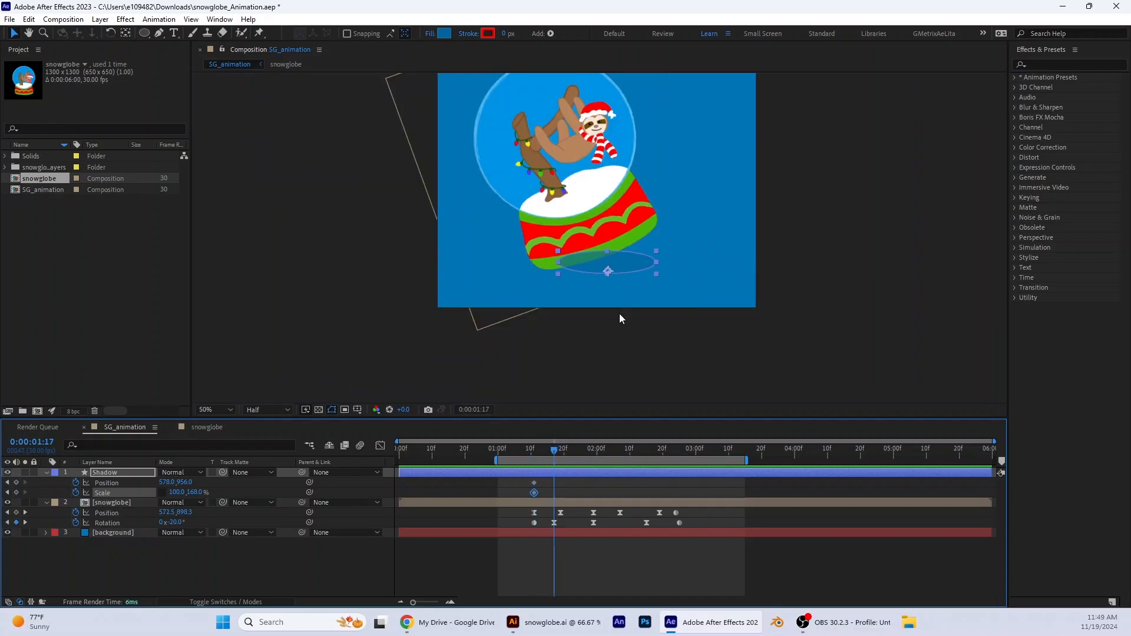
left_click_drag(168, 483, 146, 487)
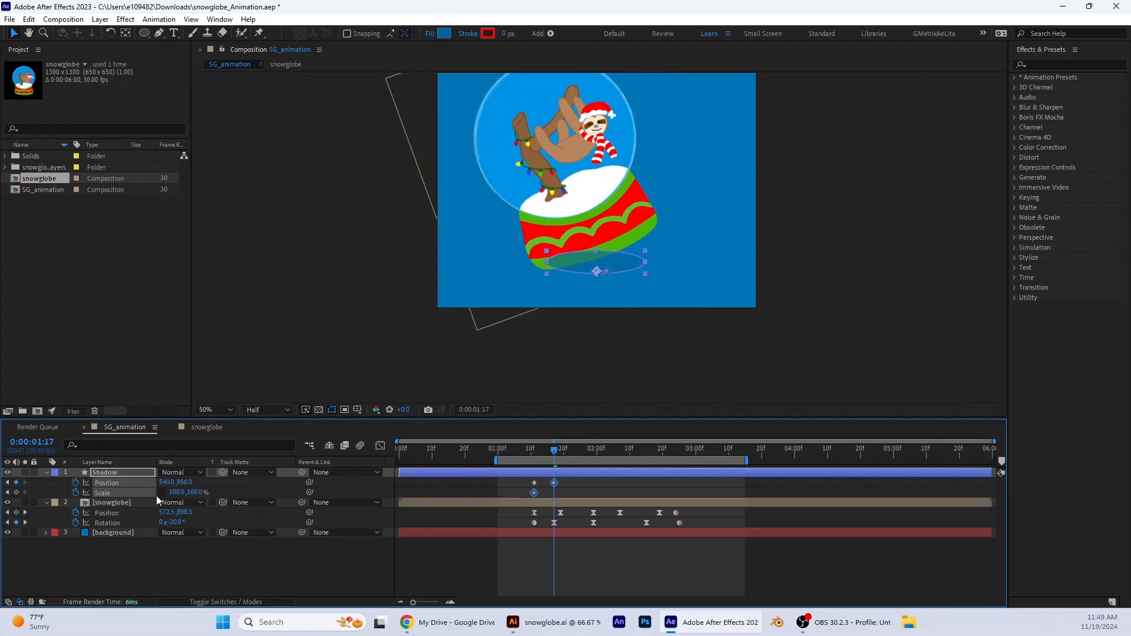
left_click_drag(179, 493, 192, 493)
left_click(195, 492)
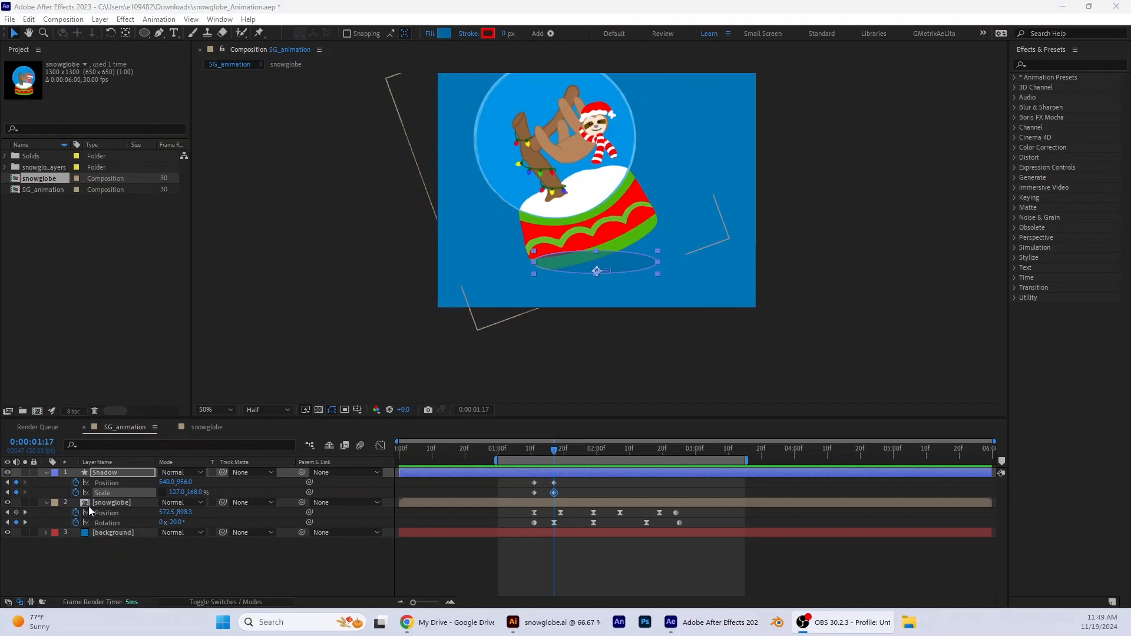
Copy the Shadow's starting Position and Scale keyframes to 0:00:01:29 and save the project
left_click_drag(557, 448, 596, 459)
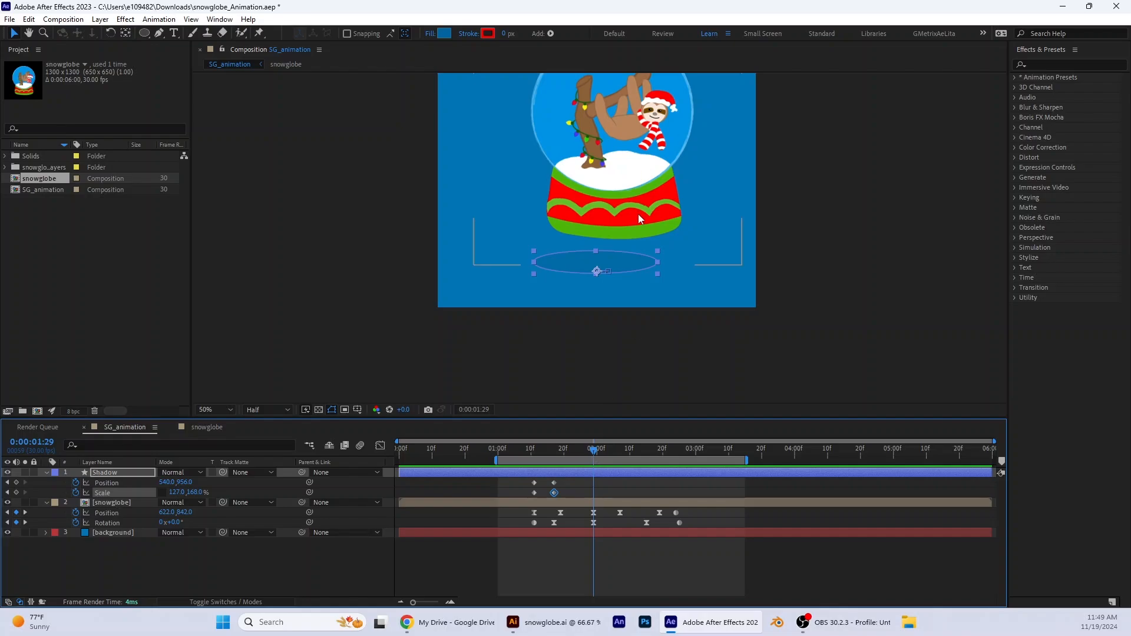
left_click(534, 482)
left_click(535, 492, "shift")
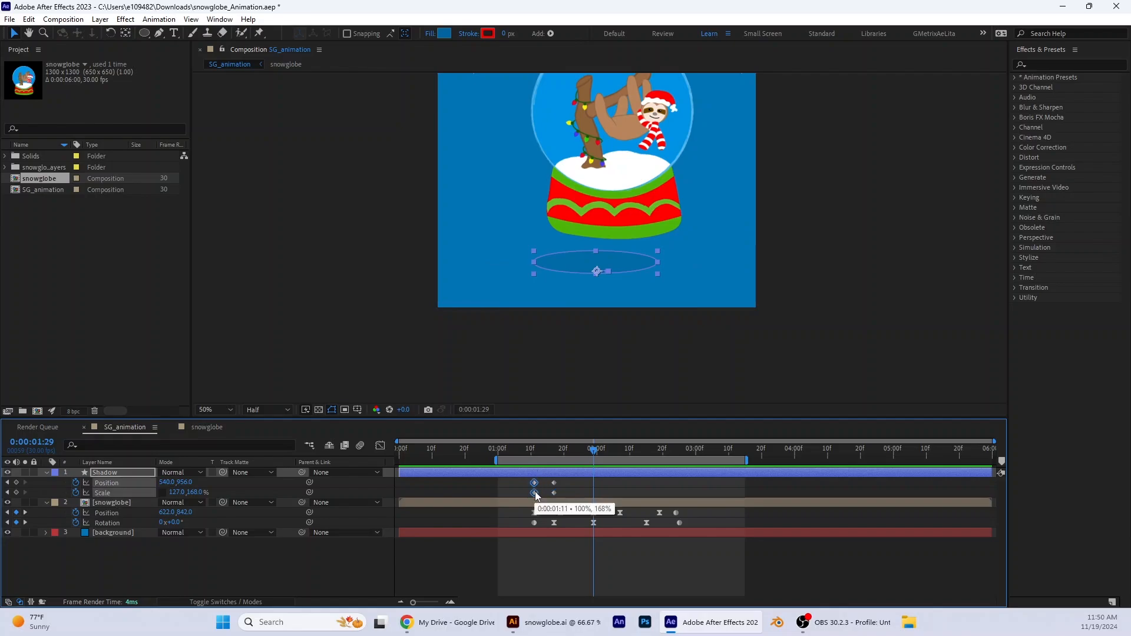
key("ctrl+v")
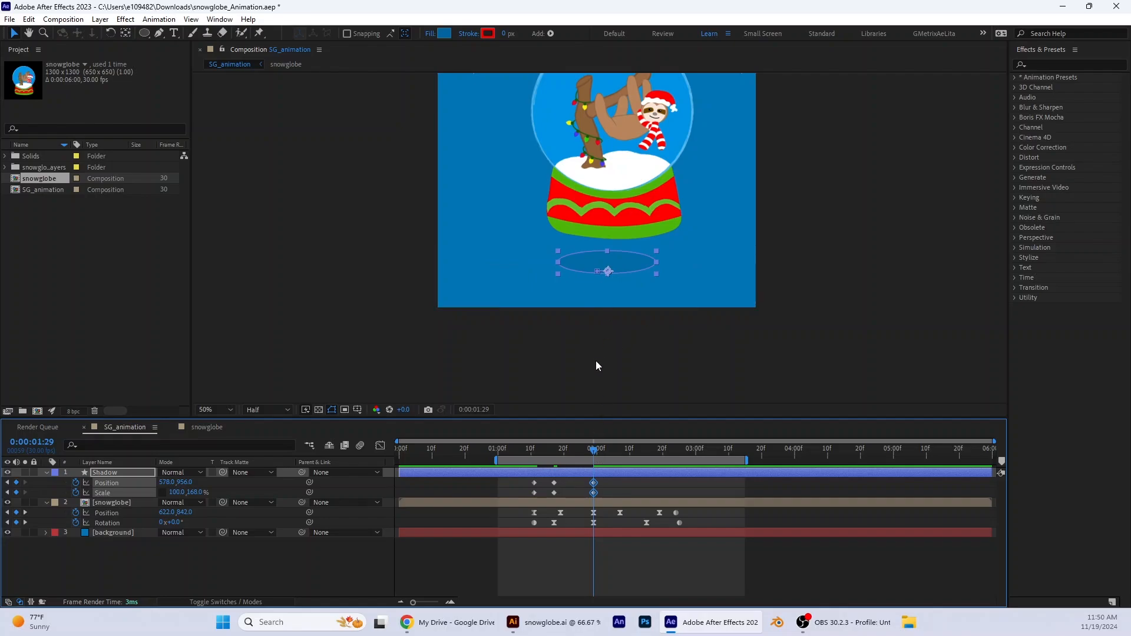
key("period")
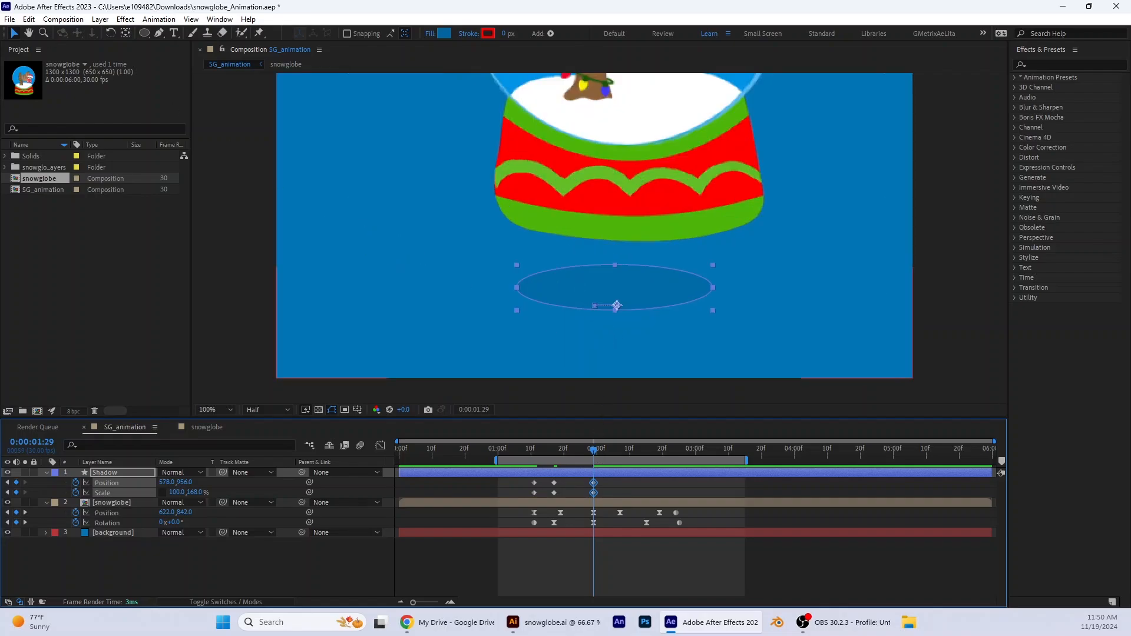
left_click(10, 19)
left_click(34, 129)
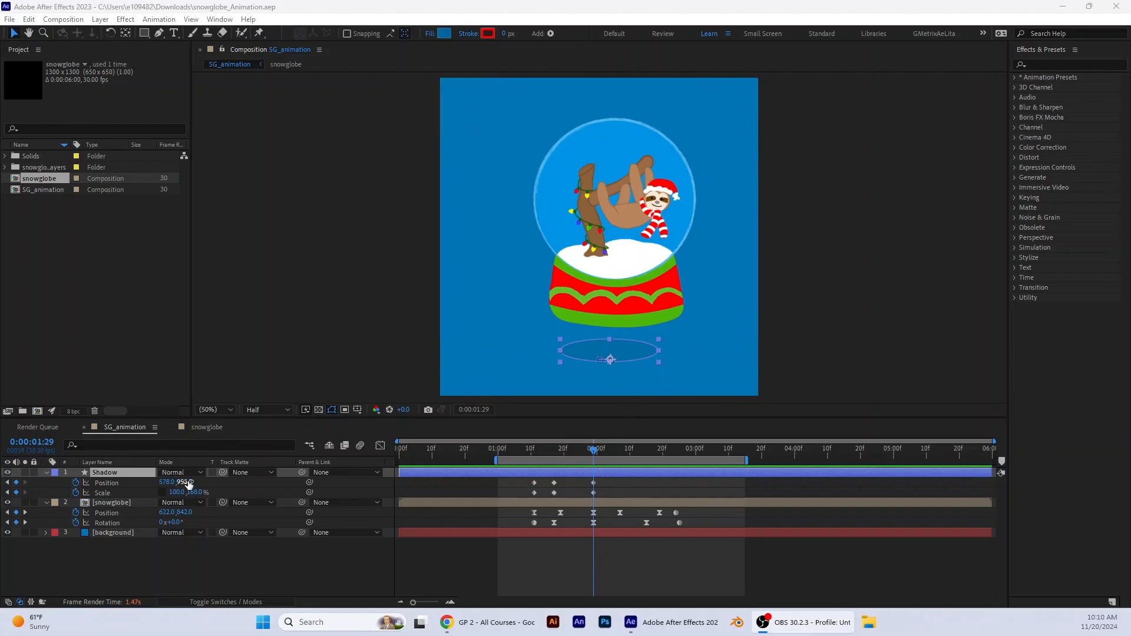
At 0:00:01:29, set the Shadow's horizontal Position to 611 and its horizontal Scale to 144%
mouse_move(188, 483)
left_mouse_down()
mouse_move(172, 486)
mouse_move(204, 492)
left_mouse_up()
key("ctrl+z")
key("ctrl+z")
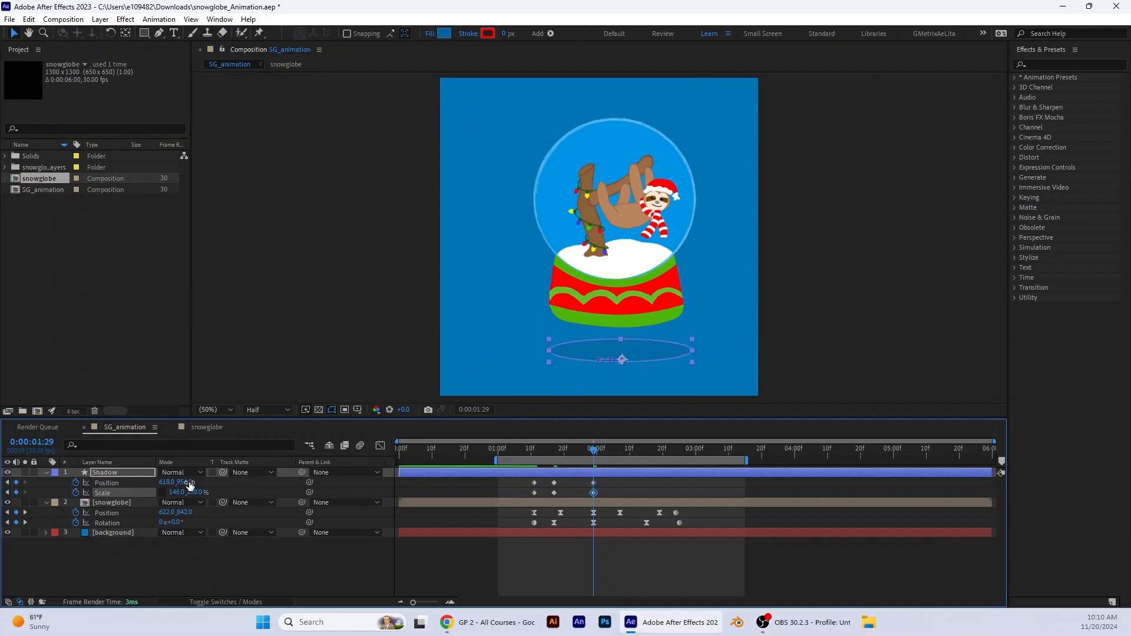
left_click_drag(168, 482, 165, 483)
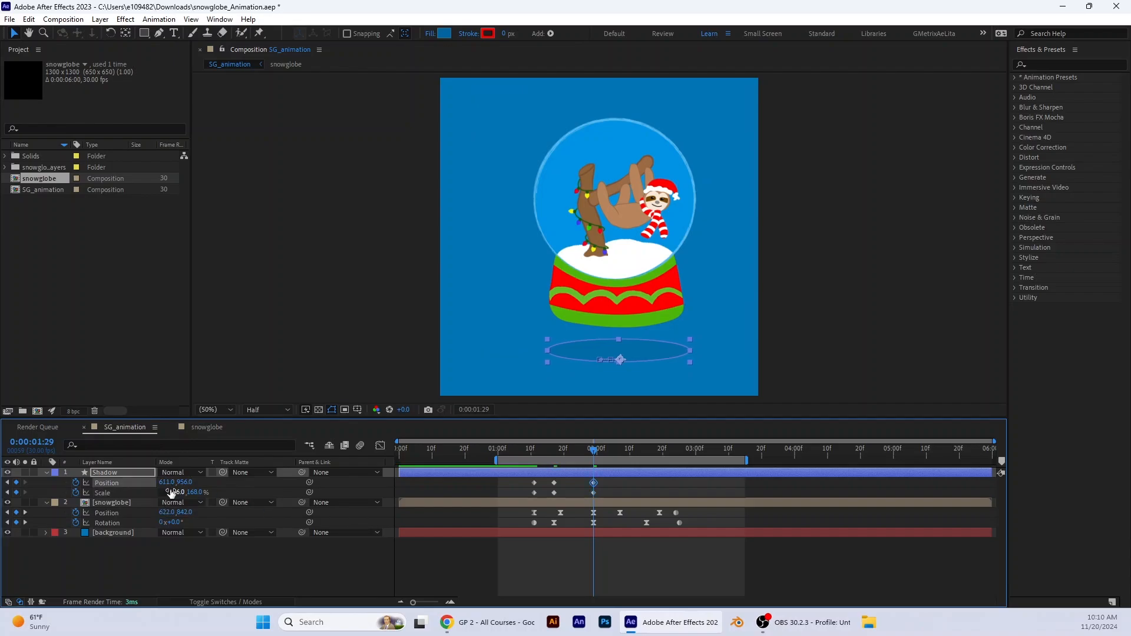
left_click(177, 492)
type("144")
key("Return")
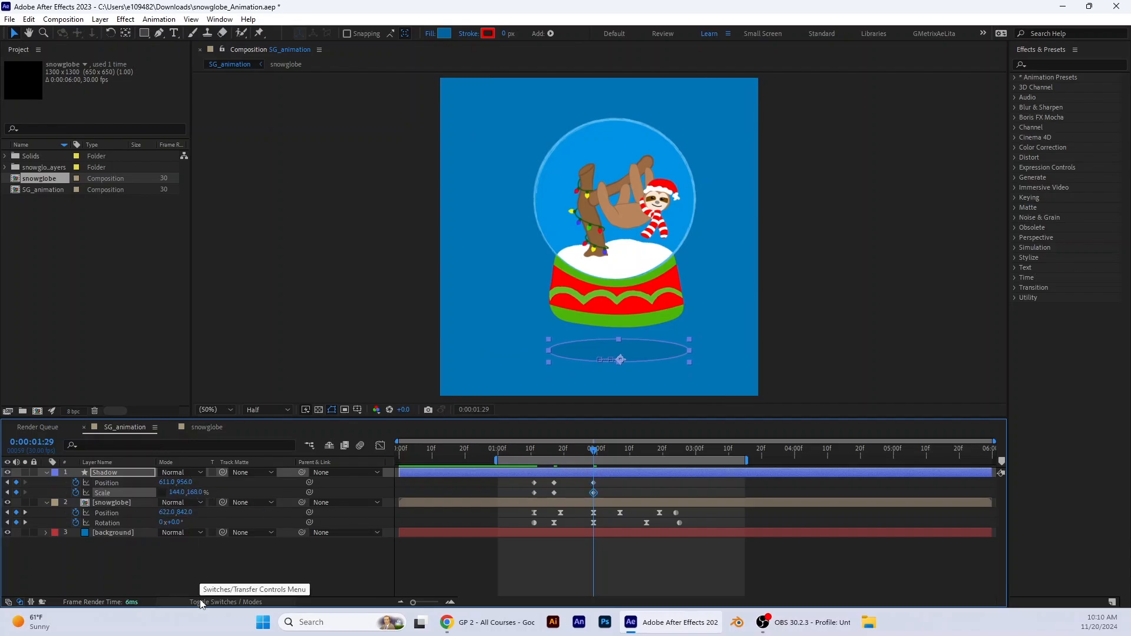
Preview the snow globe and shadow animation from 0:00:00:28
left_click_drag(594, 451, 508, 451)
left_click(493, 461)
key("space")
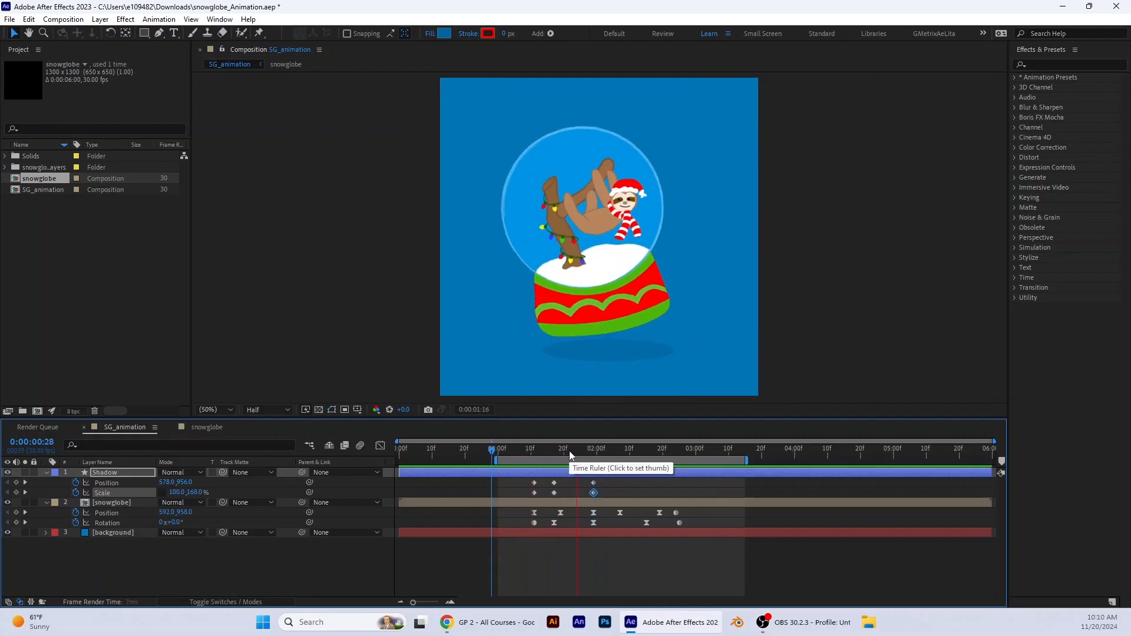
key("space")
Adjust the Shadow keyframes at 0:00:01:17 to a horizontal Scale of 138% and a horizontal Position of 549
left_click_drag(654, 452, 559, 476)
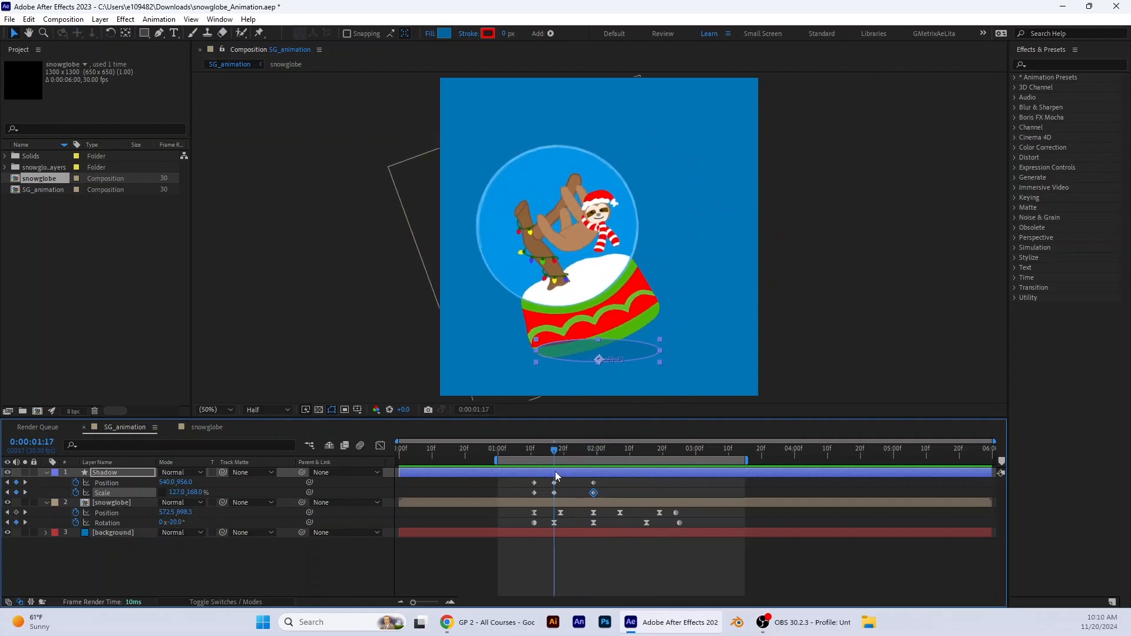
left_click_drag(167, 481, 163, 482)
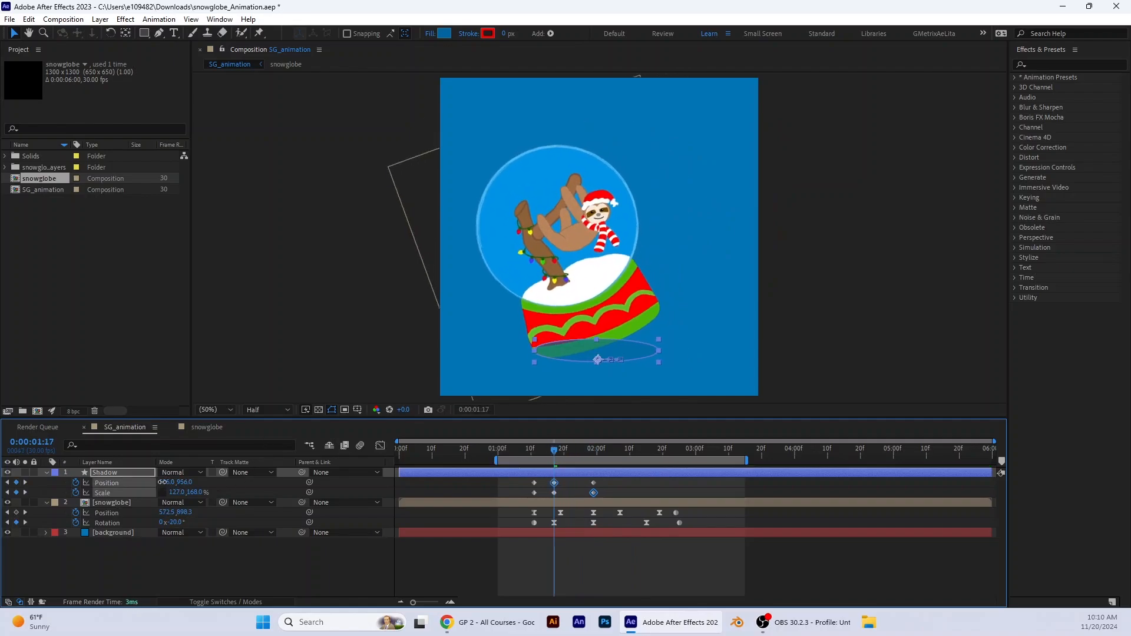
key("ctrl+z")
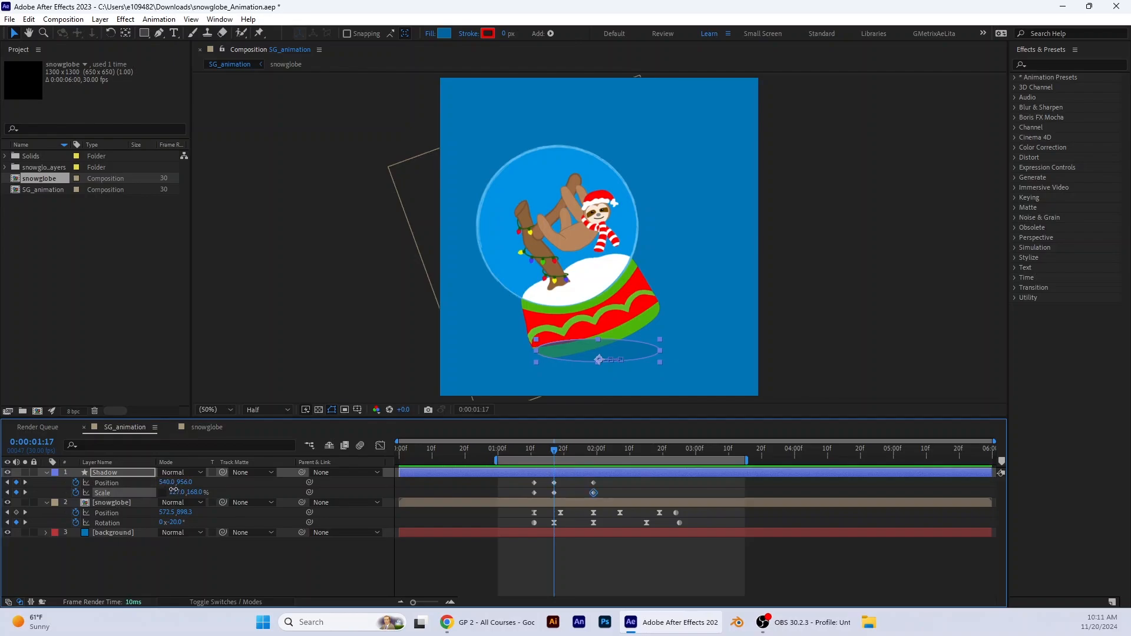
left_click_drag(171, 490, 174, 492)
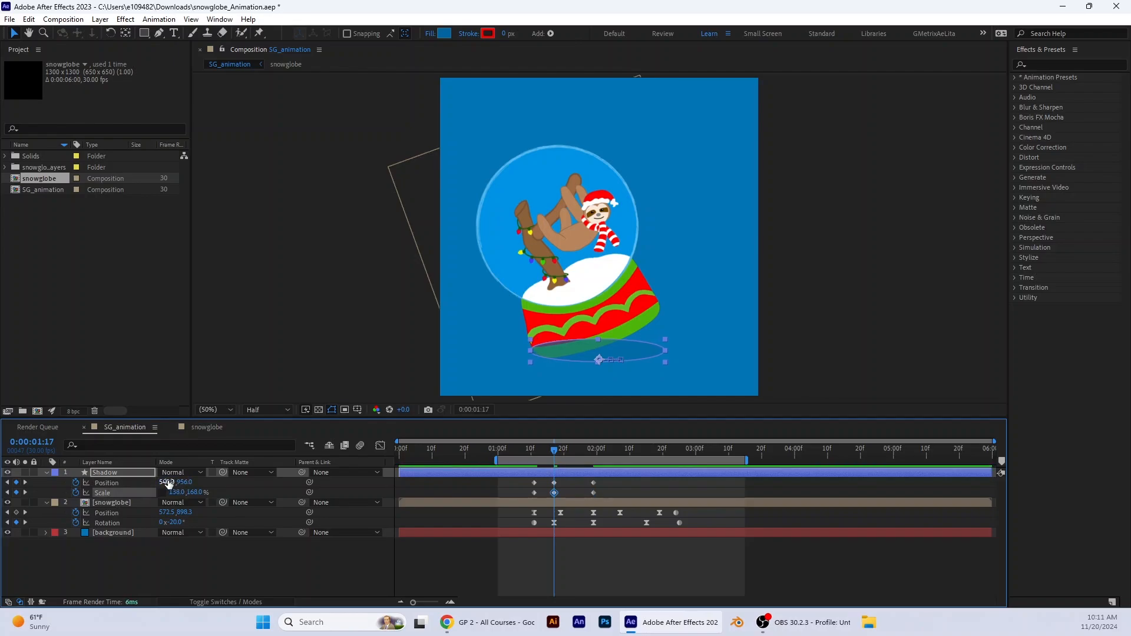
left_click_drag(170, 482, 173, 481)
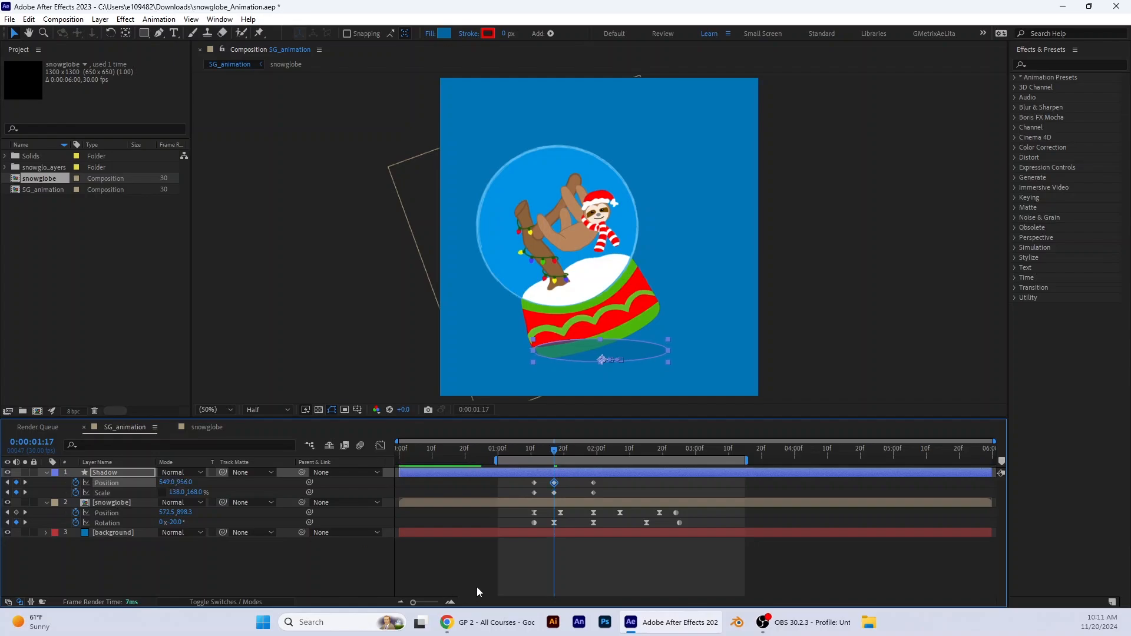
At 0:00:02:07, set the Shadow's horizontal Position to 639 and its horizontal Scale to 131%
left_click_drag(554, 450, 596, 463)
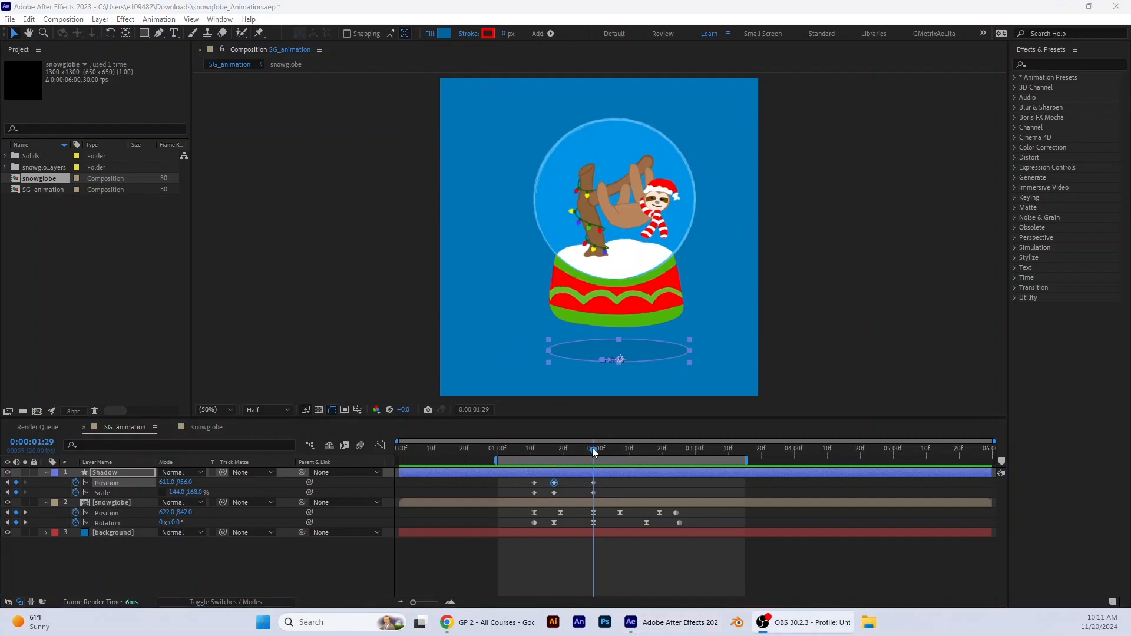
left_click_drag(594, 452, 620, 459)
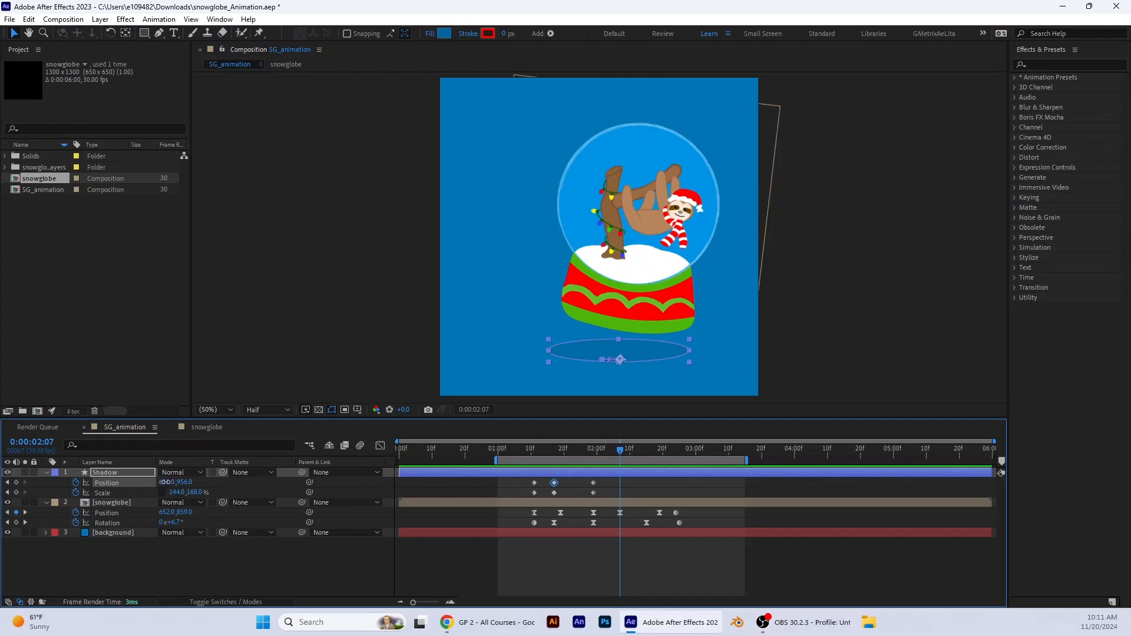
left_click_drag(165, 482, 179, 482)
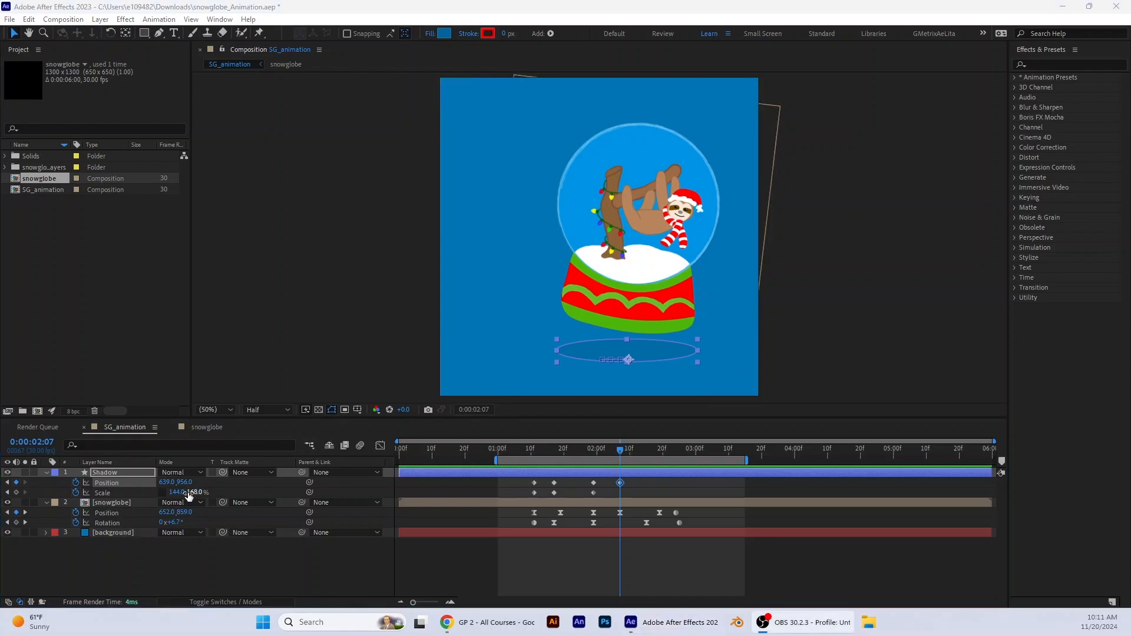
left_click_drag(189, 495, 170, 493)
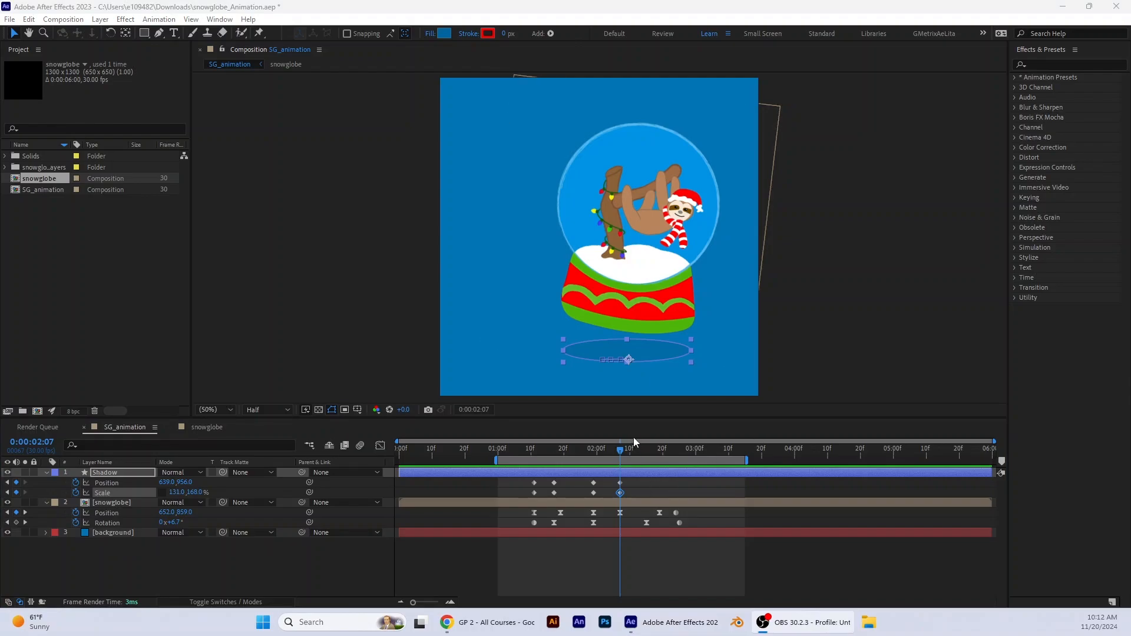
At 0:00:02:19, set the Shadow's horizontal Scale to 118% and its horizontal Position to 621
left_click_drag(620, 453, 661, 461)
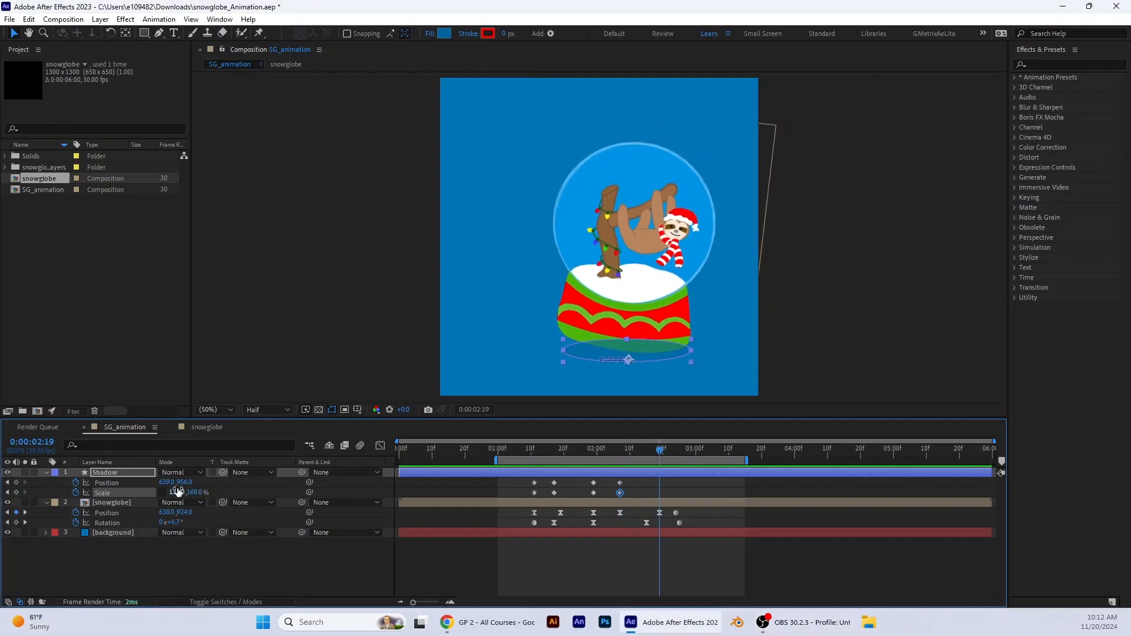
left_click_drag(175, 493, 182, 493)
left_click_drag(177, 492, 159, 482)
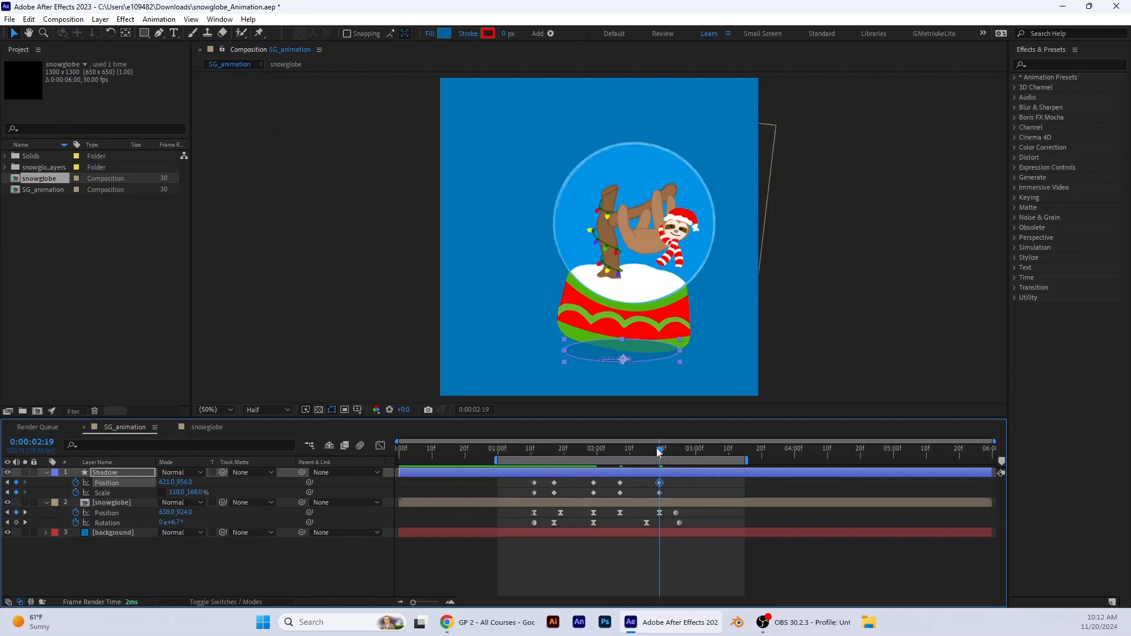
Set the Shadow's starting horizontal Scale to 108% at 0:00:01:11
left_click_drag(659, 452, 534, 482)
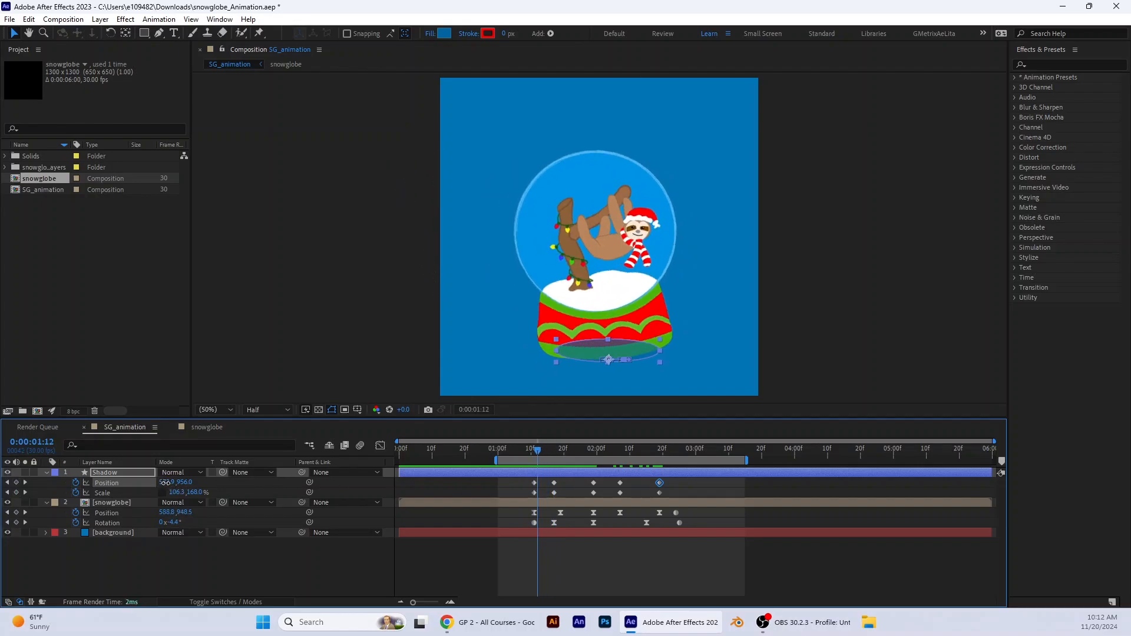
left_click_drag(165, 483, 178, 493)
key("ctrl+z")
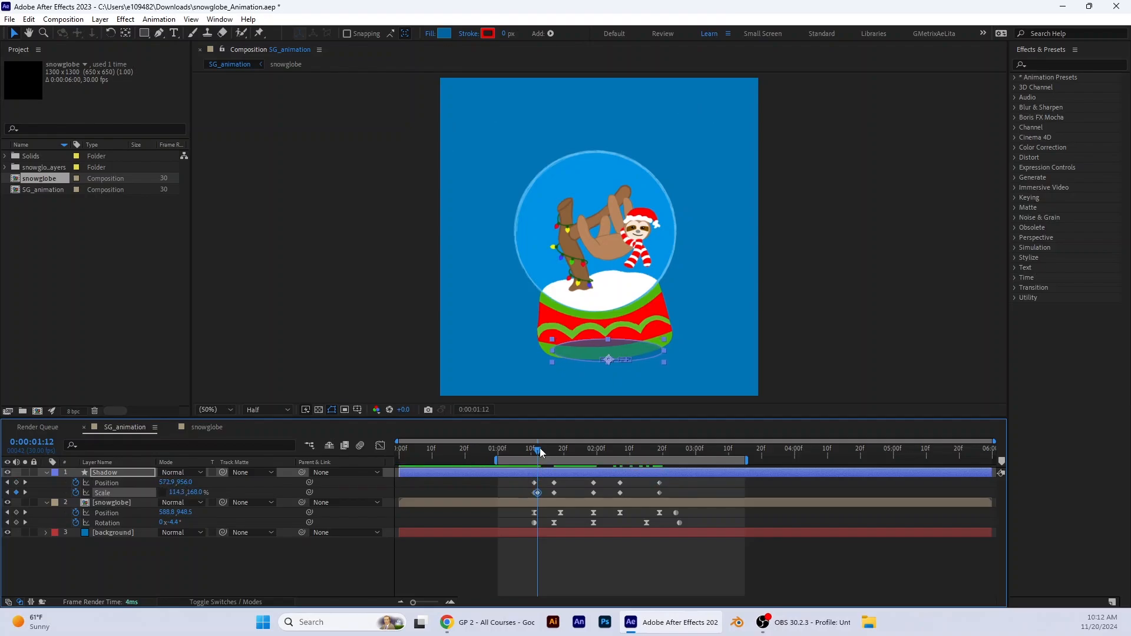
Adjust the Shadow keyframes at 0:00:01:17 to a horizontal Position of 566 and a horizontal Scale of 126%
left_click_drag(541, 452, 554, 457)
left_click_drag(167, 482, 170, 482)
left_click_drag(180, 493, 171, 483)
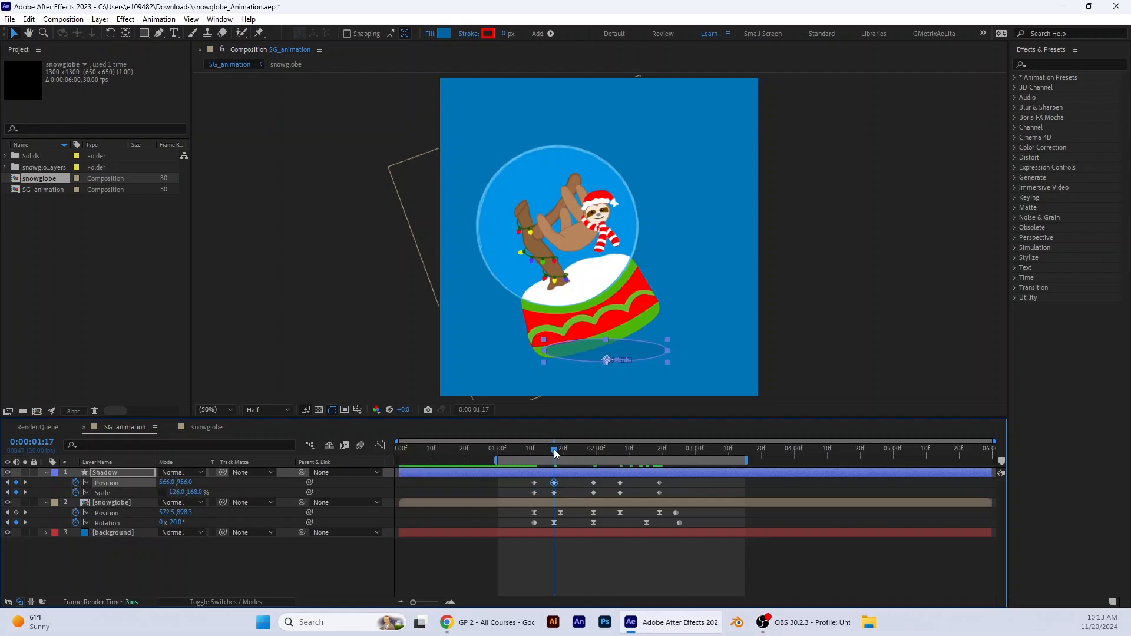
Reduce the Shadow's horizontal Scale at 0:00:01:29, and set it to 121% at 0:00:02:07 and 123% at 0:00:02:19
left_click_drag(555, 451, 593, 462)
left_click_drag(175, 492, 171, 492)
left_click_drag(593, 451, 620, 461)
left_click_drag(175, 493, 169, 493)
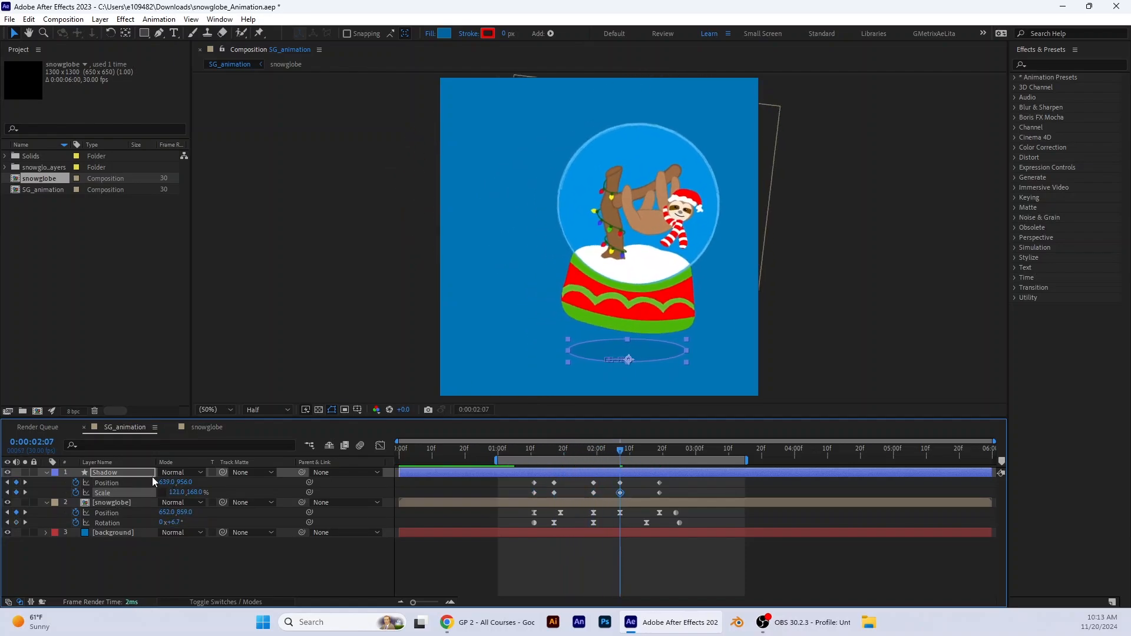
left_click(662, 459)
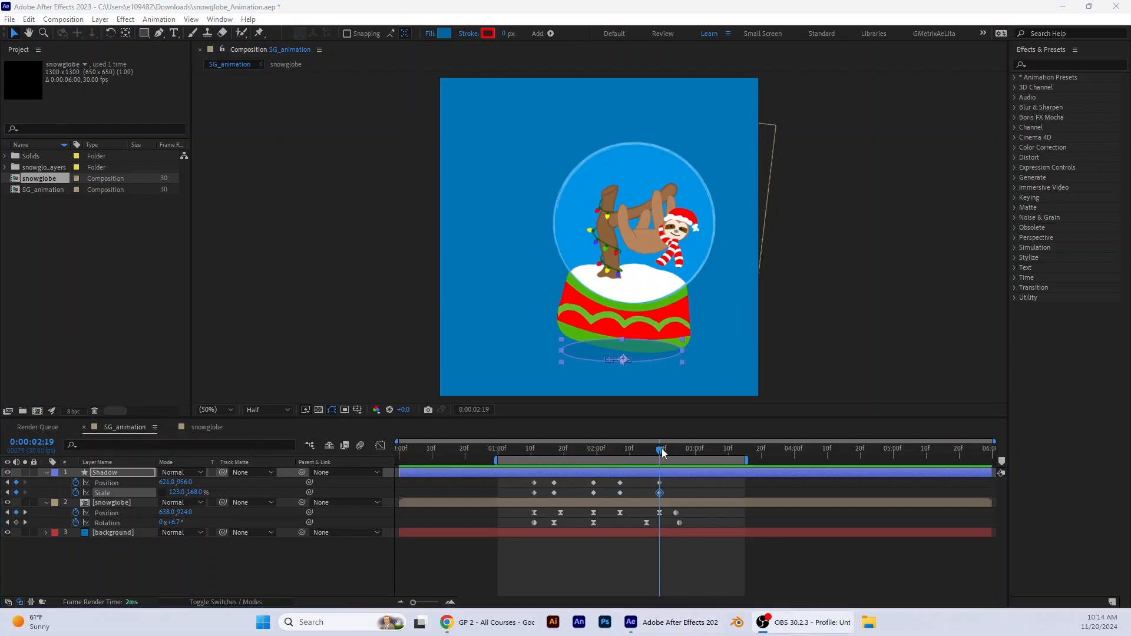
Copy the Shadow's starting Position and Scale keyframes to 0:00:02:24 and preview the animation from 0:00:01:00
mouse_move(662, 451)
left_mouse_down()
mouse_move(691, 458)
mouse_move(677, 463)
left_mouse_up()
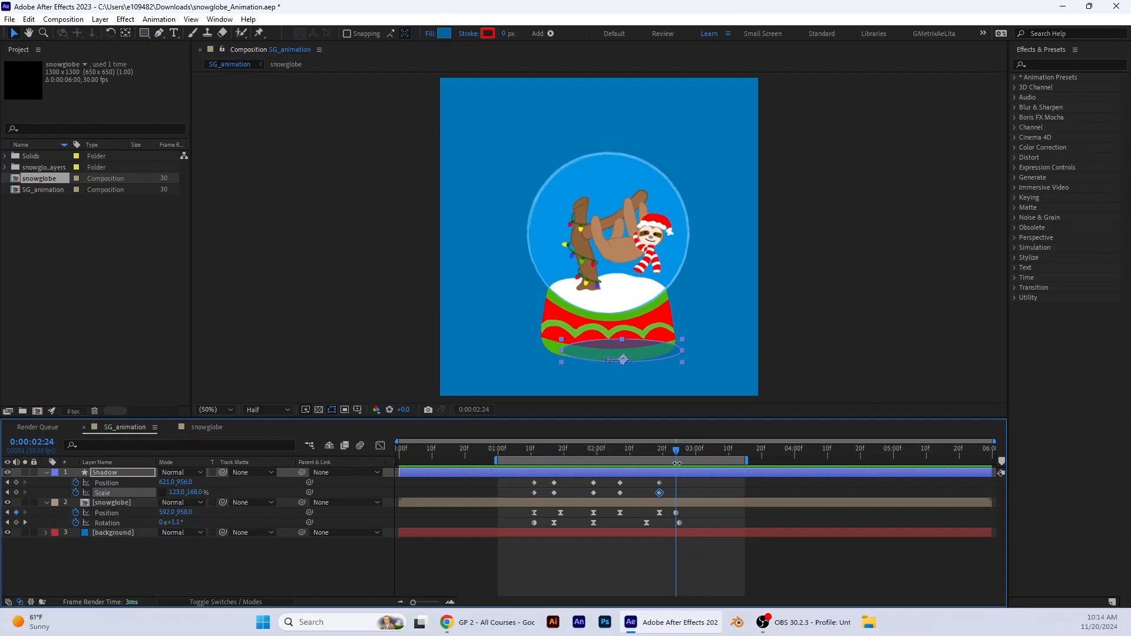
left_click(534, 482)
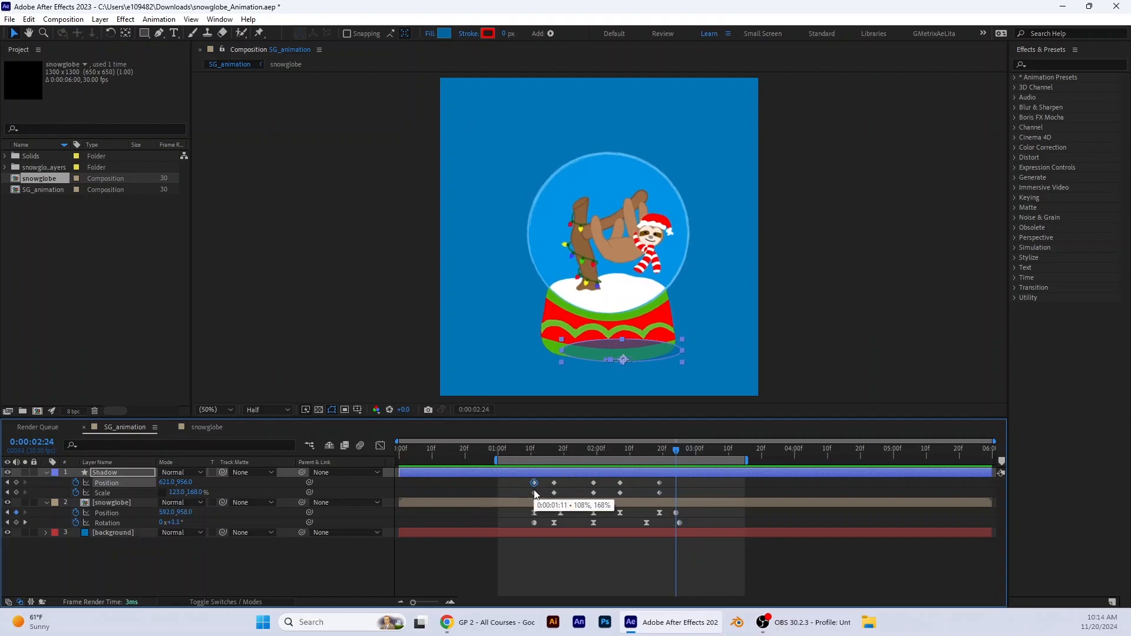
left_click(534, 493, "shift")
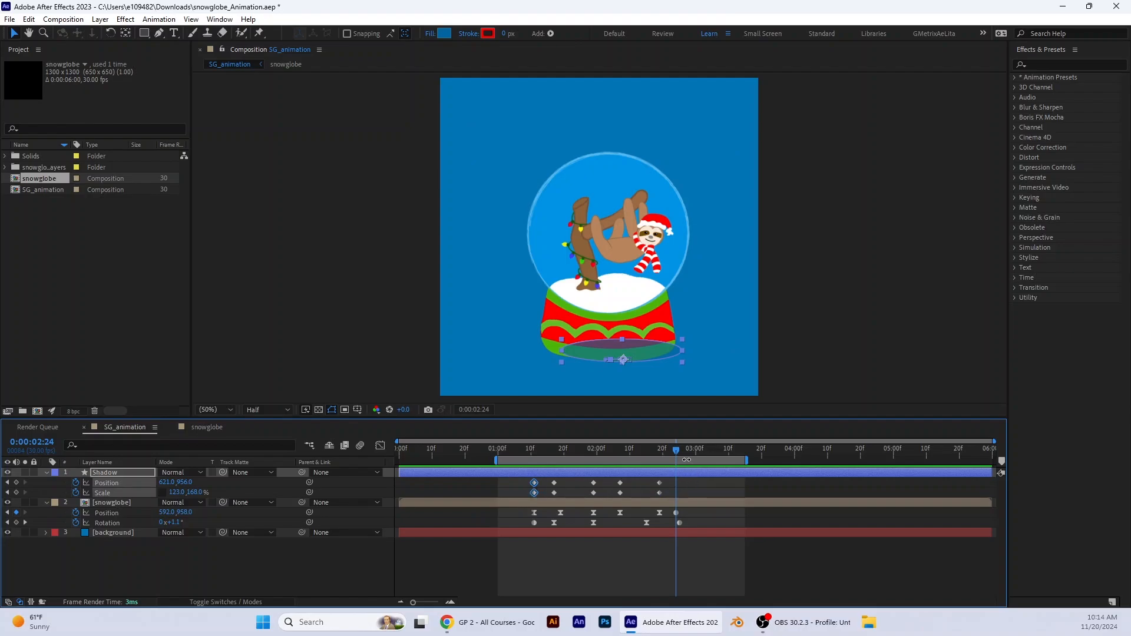
key("ctrl+c")
key("ctrl+v")
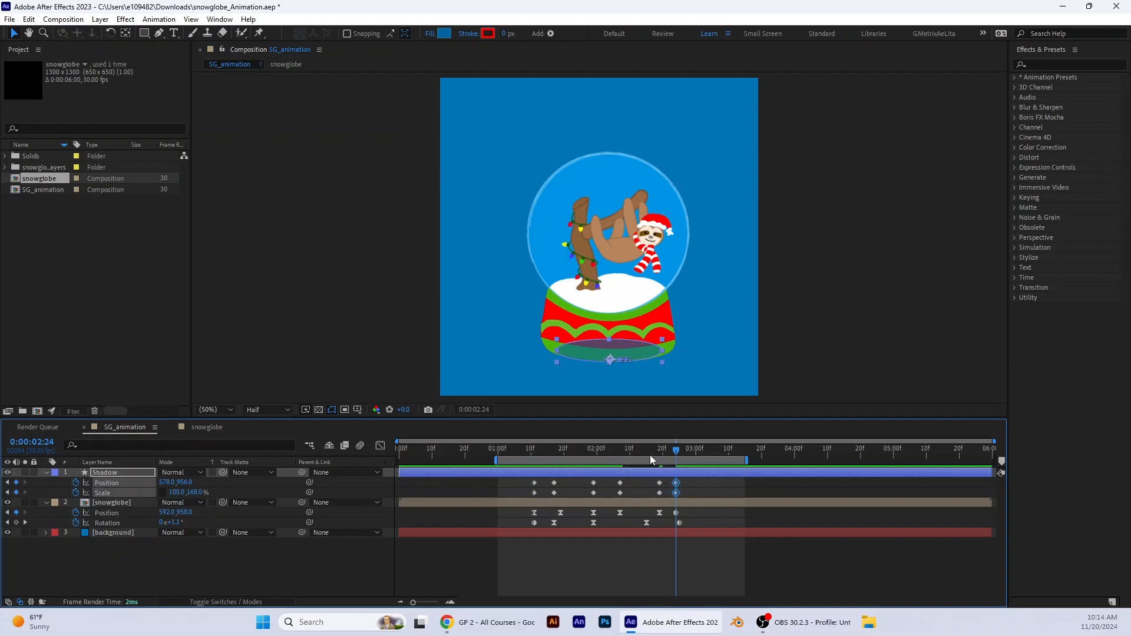
left_click_drag(650, 455, 502, 470)
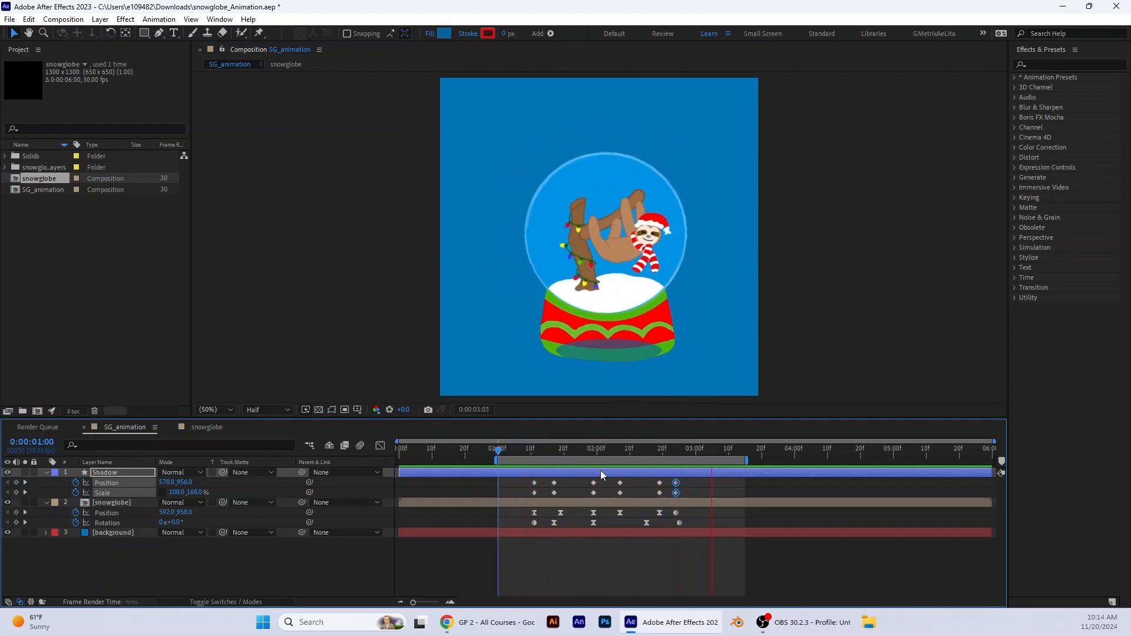
key("space")
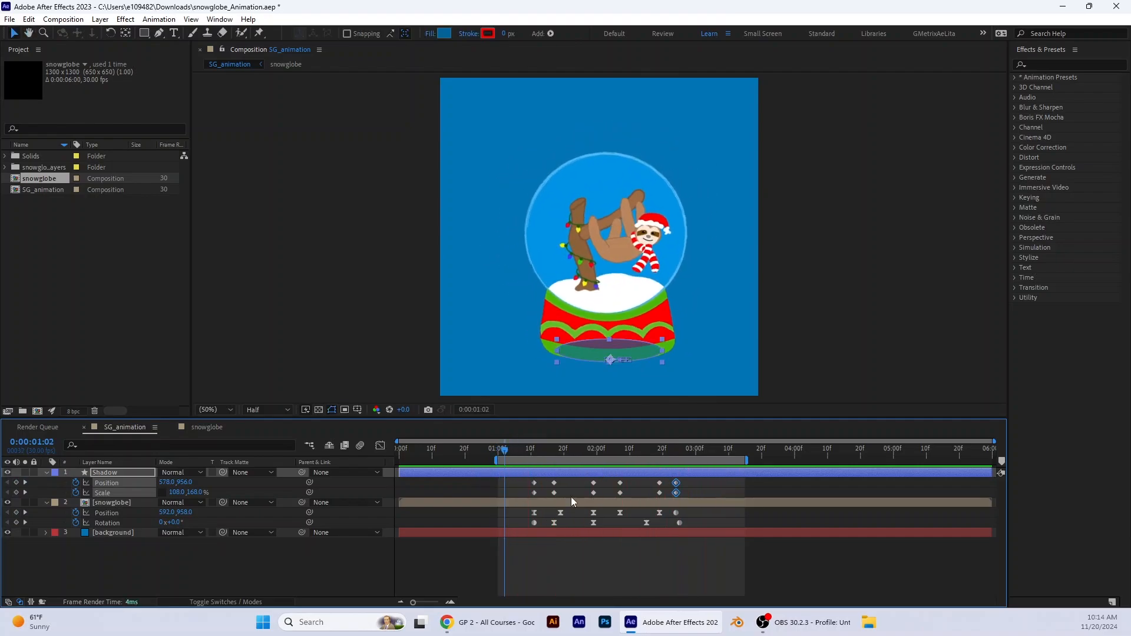
Move the Shadow layer below the snowglobe layer and preview the animation
left_click(45, 473)
left_click_drag(101, 470, 97, 500)
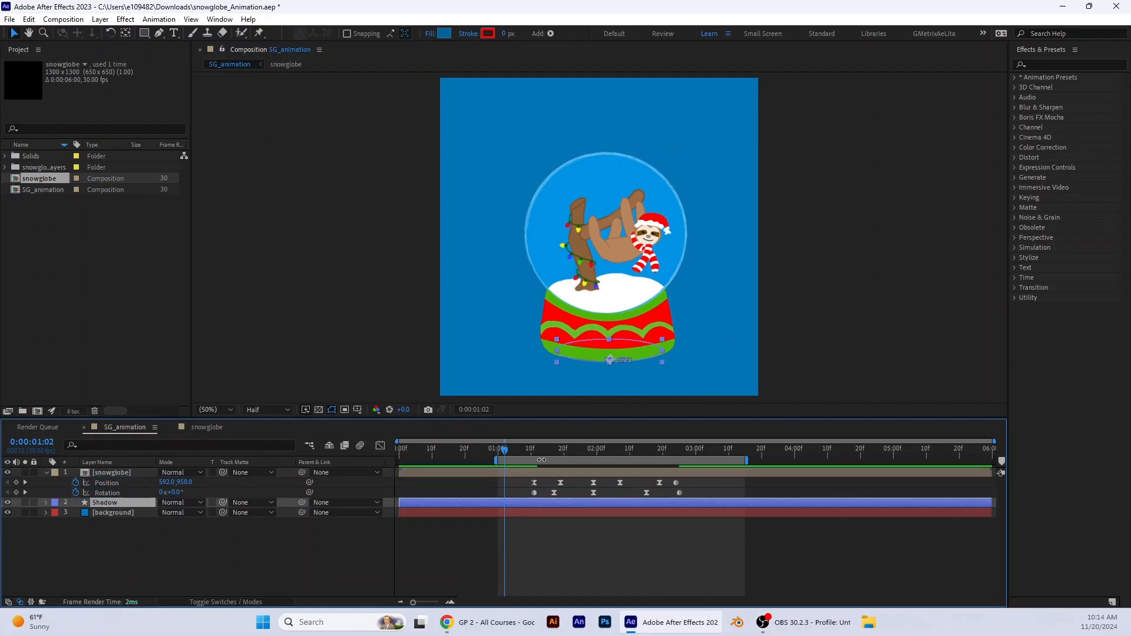
left_click(801, 356)
key("space")
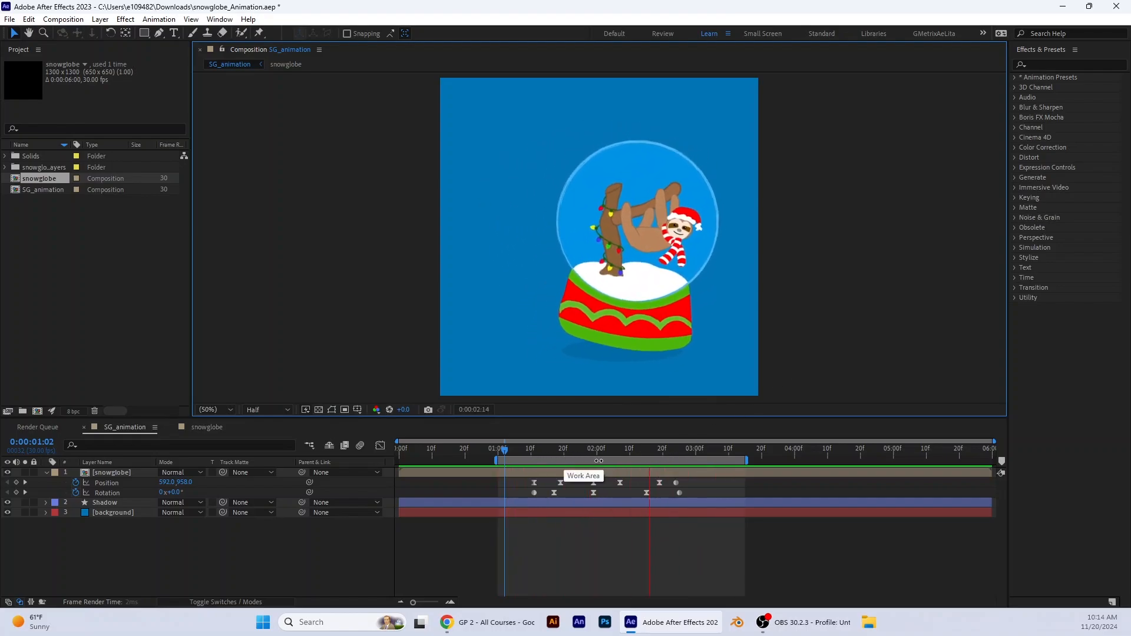
key("space")
left_click_drag(673, 450, 513, 455)
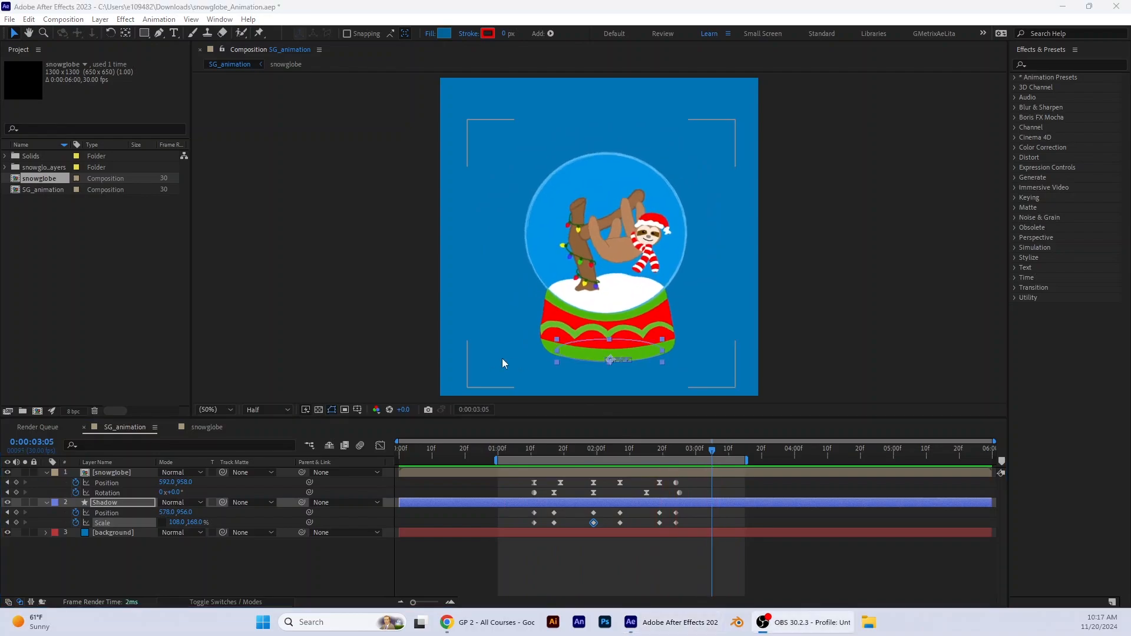
Apply Easy Ease to all of the Shadow's Position and Scale keyframes in the Graph Editor
left_click(382, 448)
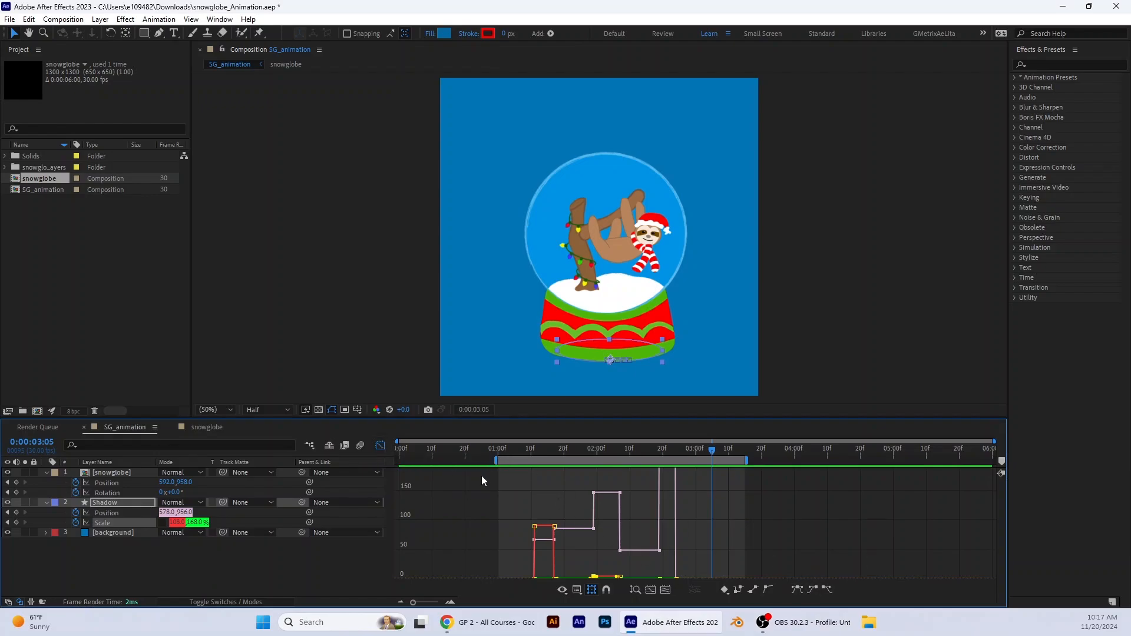
left_click_drag(492, 469, 730, 550)
scroll(649, 522, "up", 4)
left_click_drag(521, 471, 712, 560)
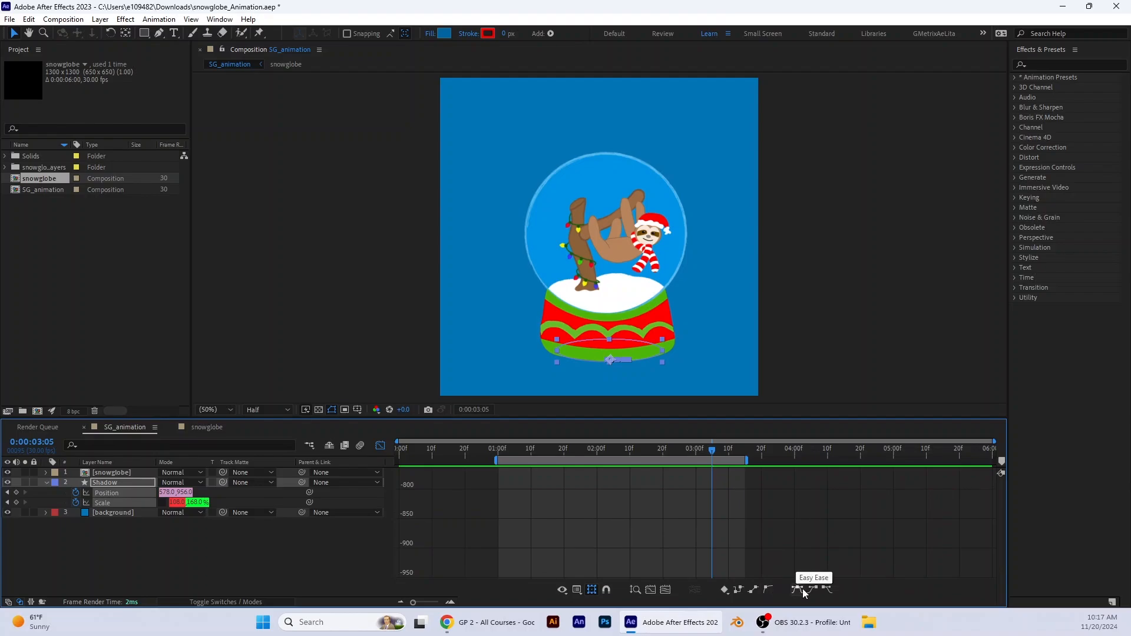
left_click(766, 591)
scroll(666, 508, "down", 8)
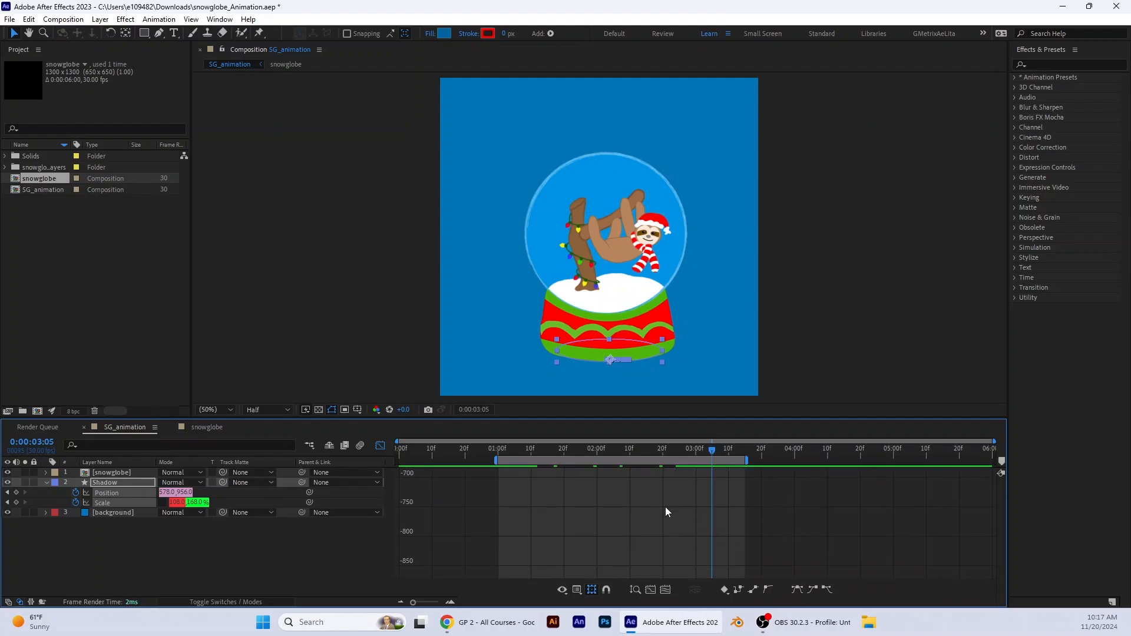
scroll(666, 508, "up", 20)
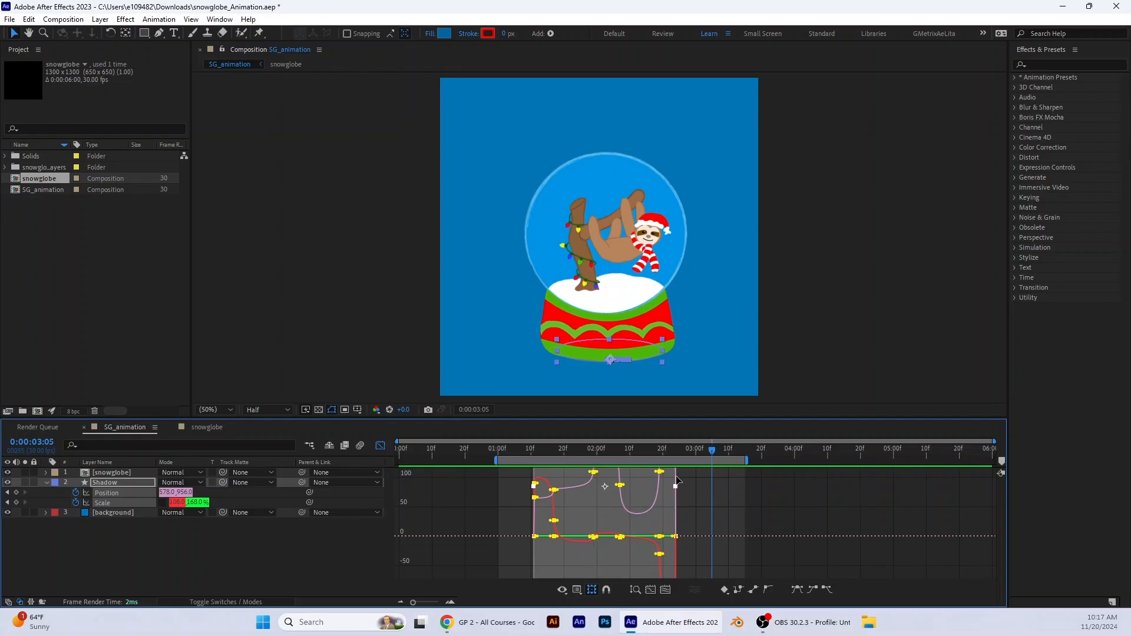
Lengthen the easing handles of the Shadow's keyframes to about 61% influence, preview the motion, and return to the layer-bar timeline
left_click_drag(624, 485, 627, 486)
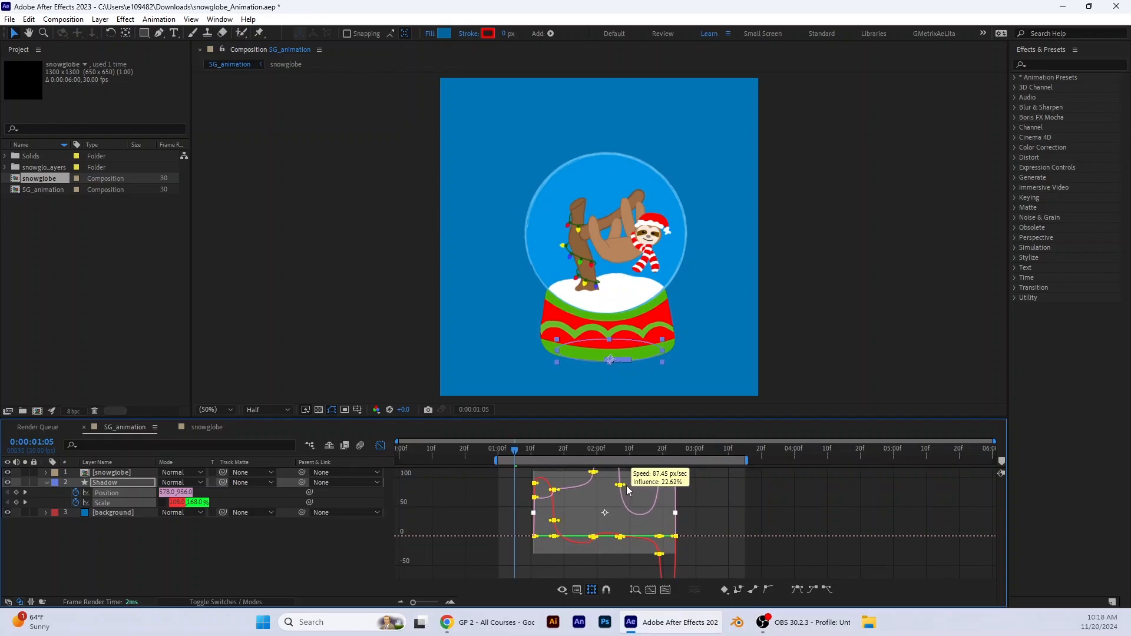
left_click_drag(597, 536, 604, 529)
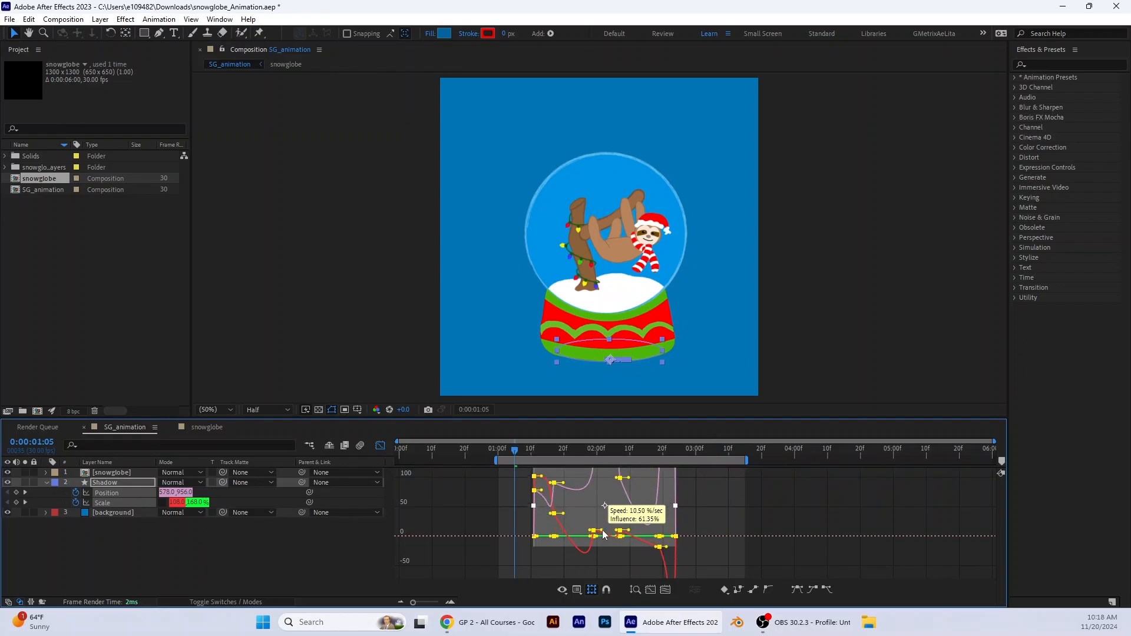
key("space")
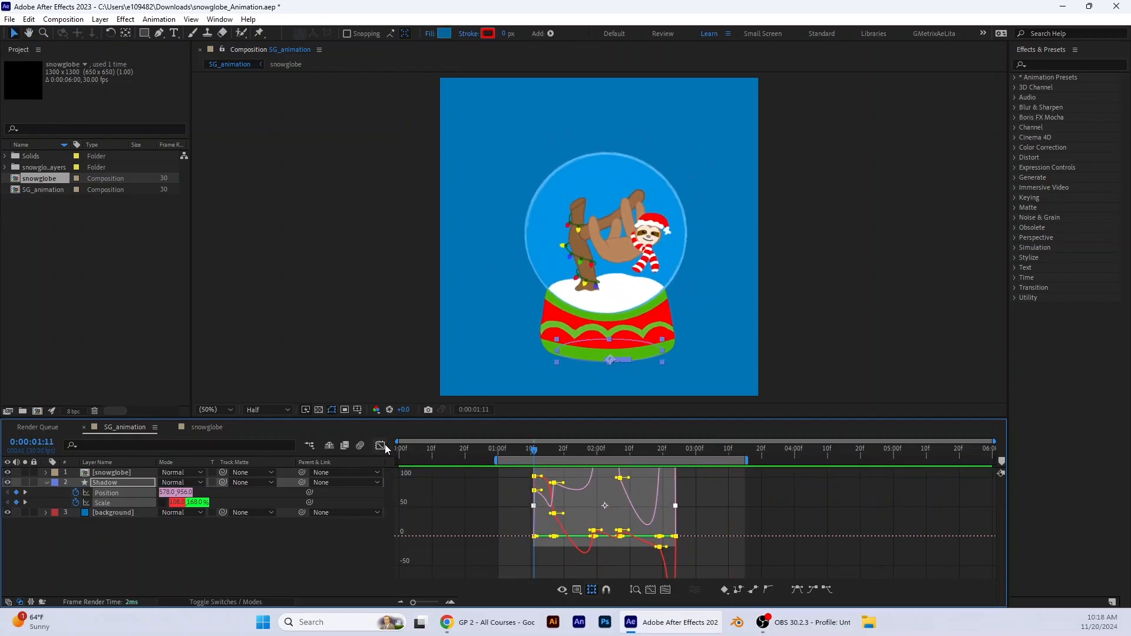
left_click(380, 445)
left_click_drag(606, 416, 599, 451)
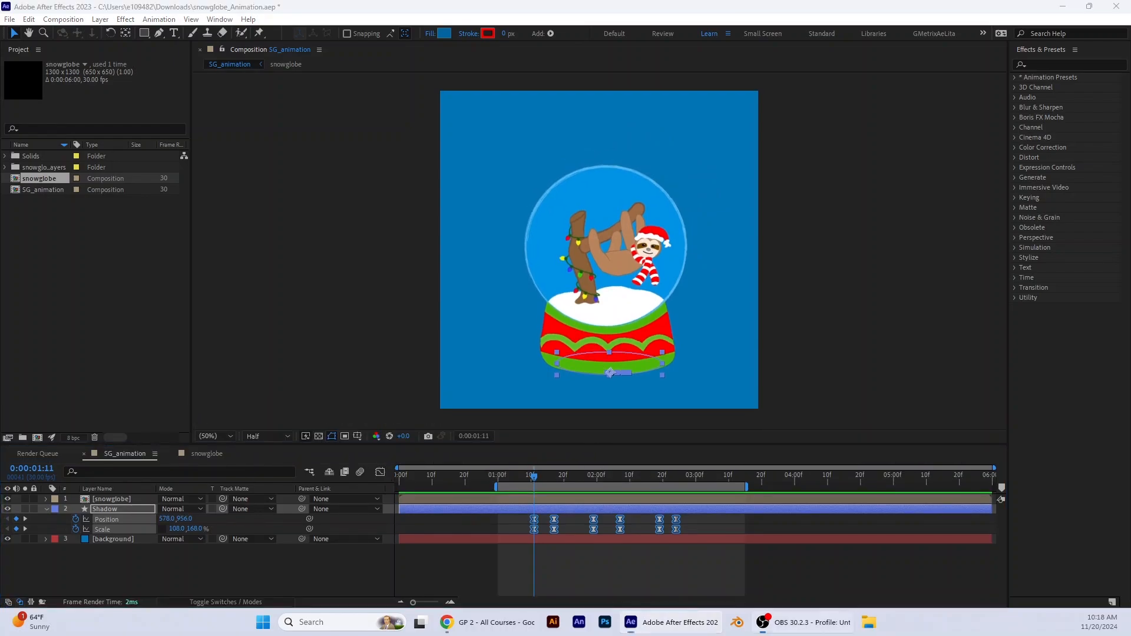
Set the Shadow layer's Opacity to 70%
key("Page_Down")
left_click_drag(546, 477, 583, 483)
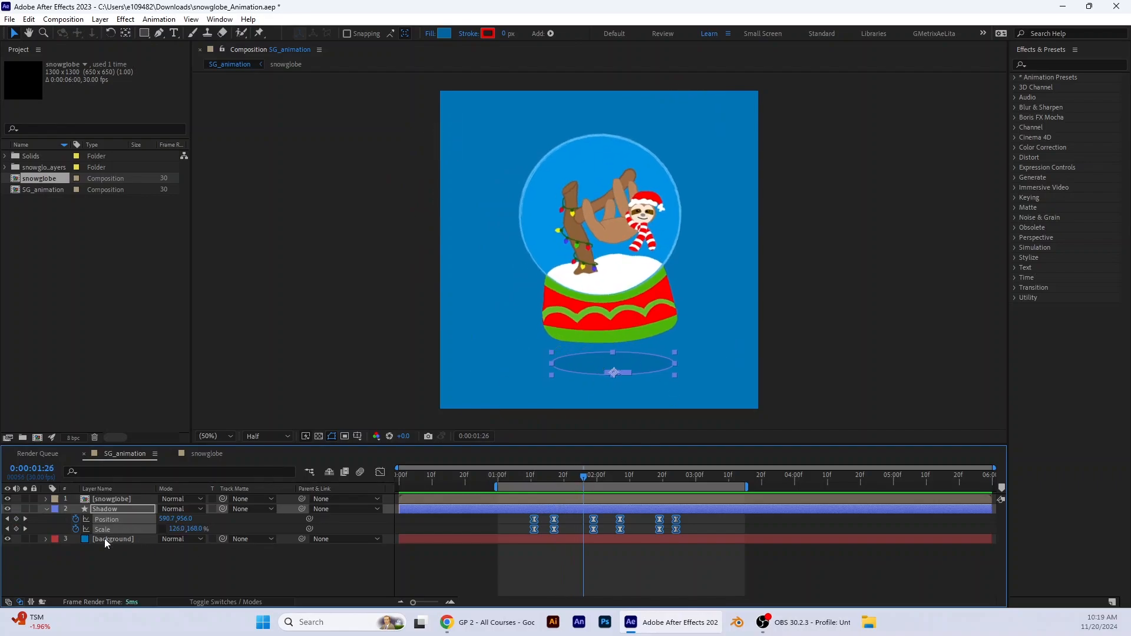
left_click(46, 509)
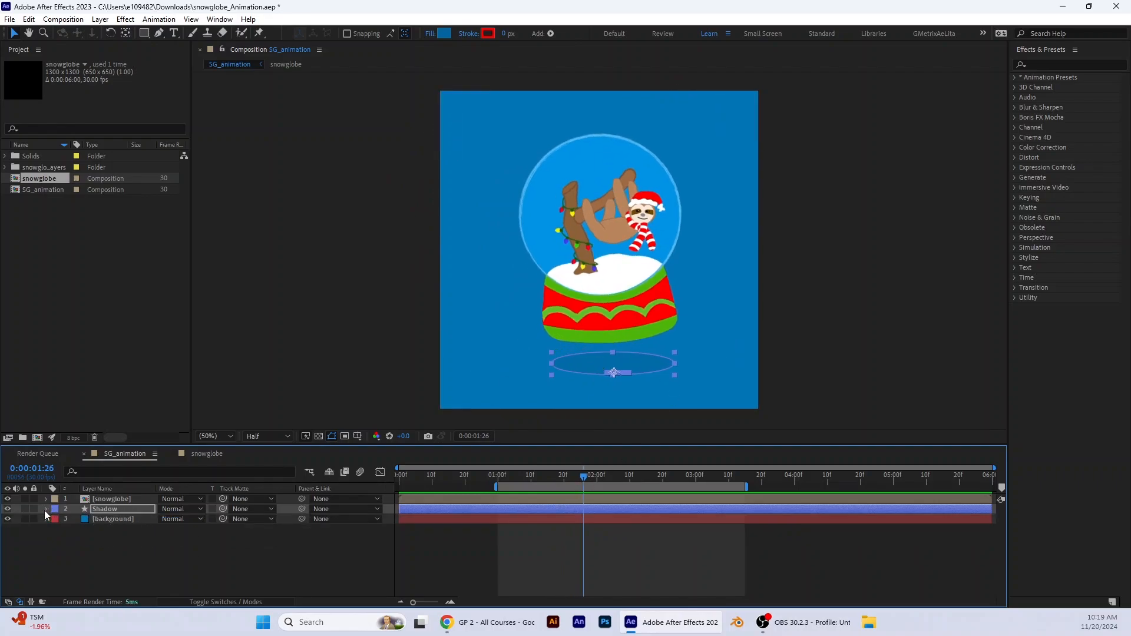
left_click(46, 510)
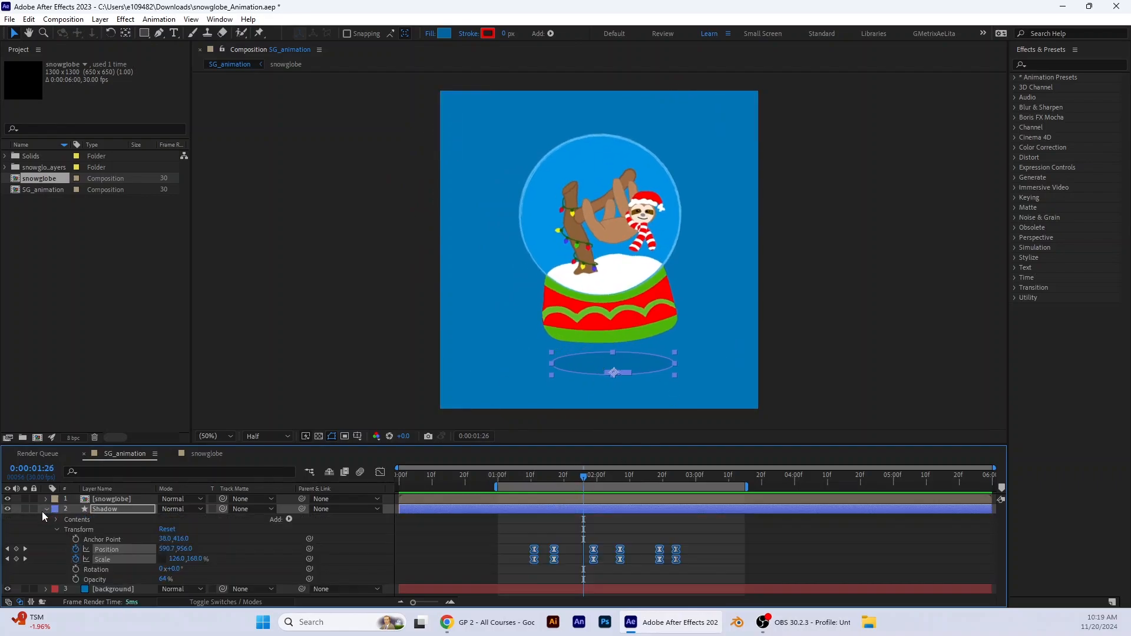
mouse_move(591, 475)
left_mouse_down()
mouse_move(471, 483)
mouse_move(587, 483)
left_mouse_up()
left_click_drag(164, 580, 192, 580)
left_click(164, 579)
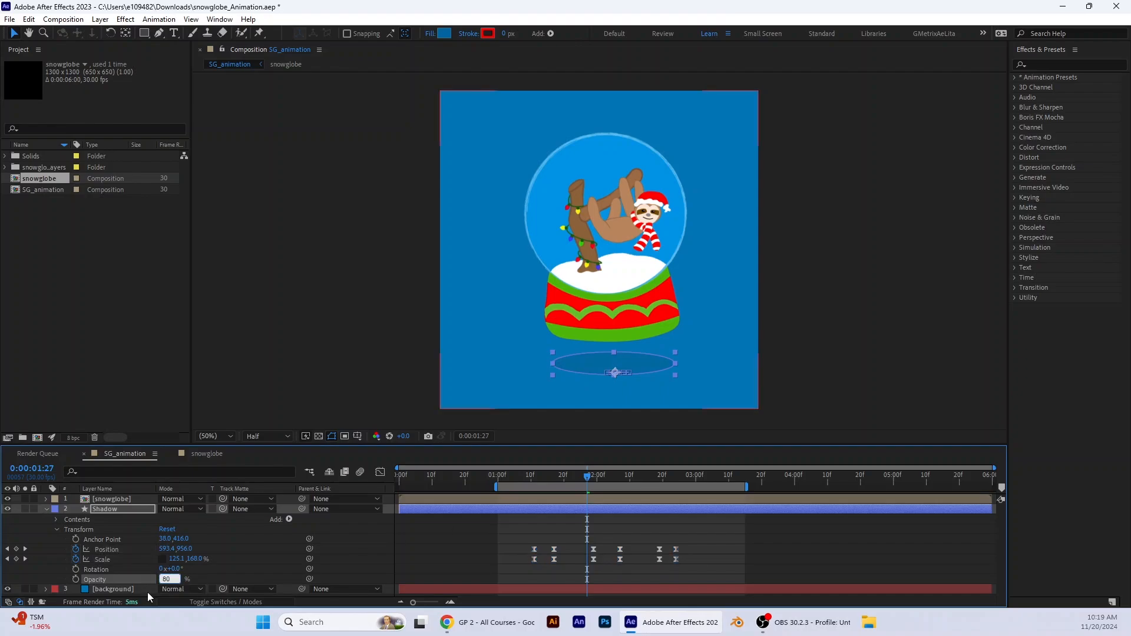
type("75")
key("Return")
Preview the shaking globe with its shadow from about 0:00:01:00 and save the project
left_click(504, 476)
key("space")
key("space")
left_click(508, 476)
key("space")
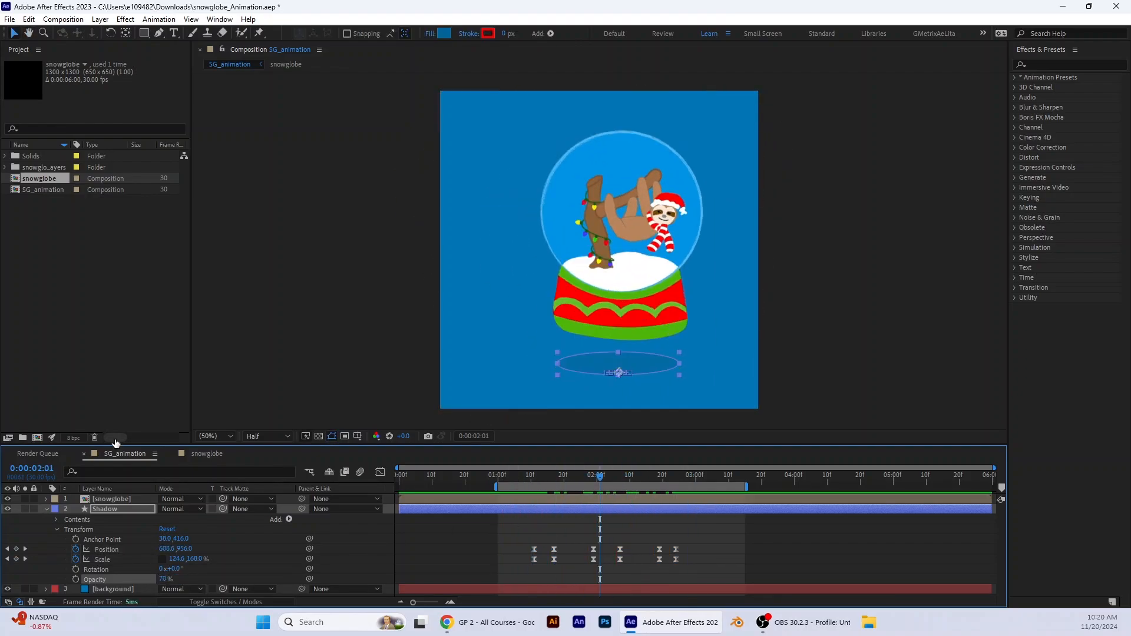
key("space")
left_click(10, 19)
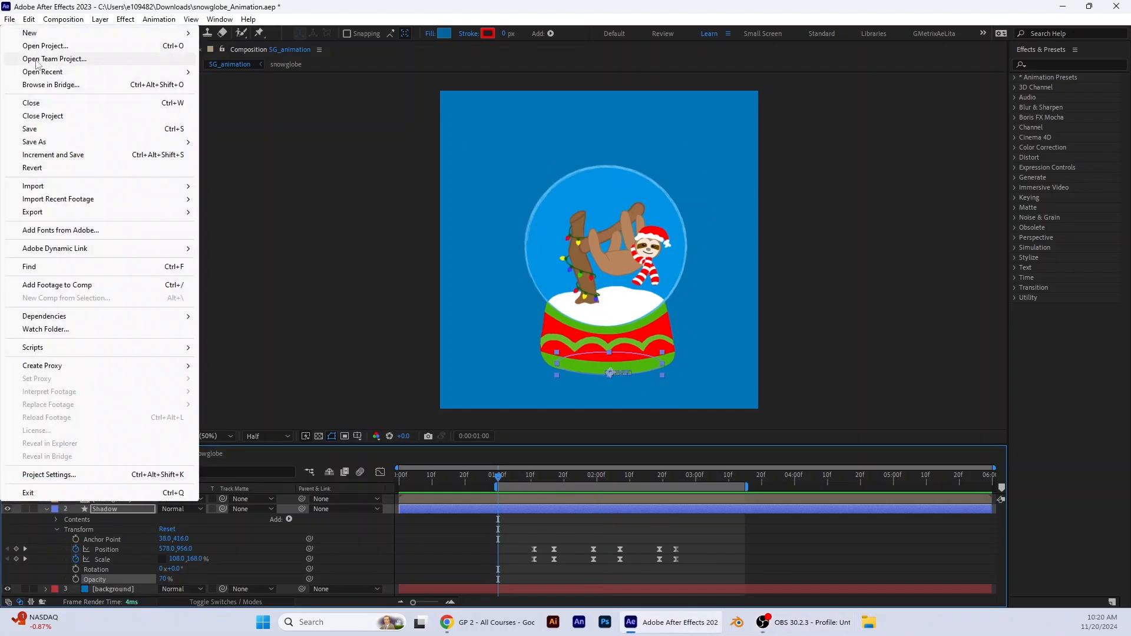
left_click(39, 131)
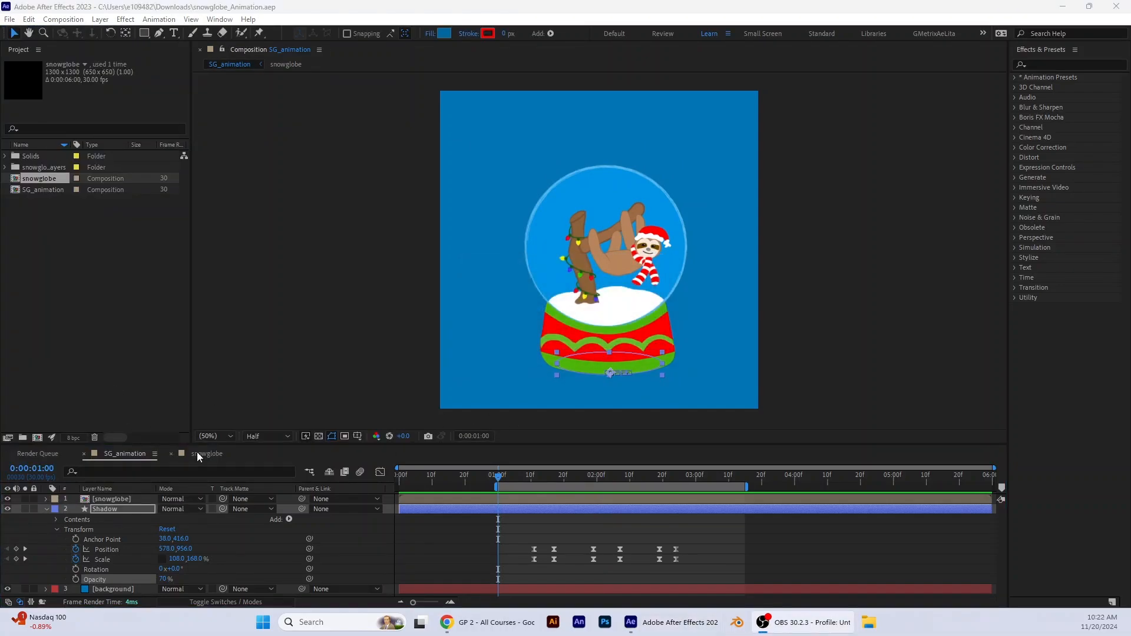
Open the snowglobe composition and set its work area from 0:00:01:00 to 0:00:03:15
left_click(197, 454)
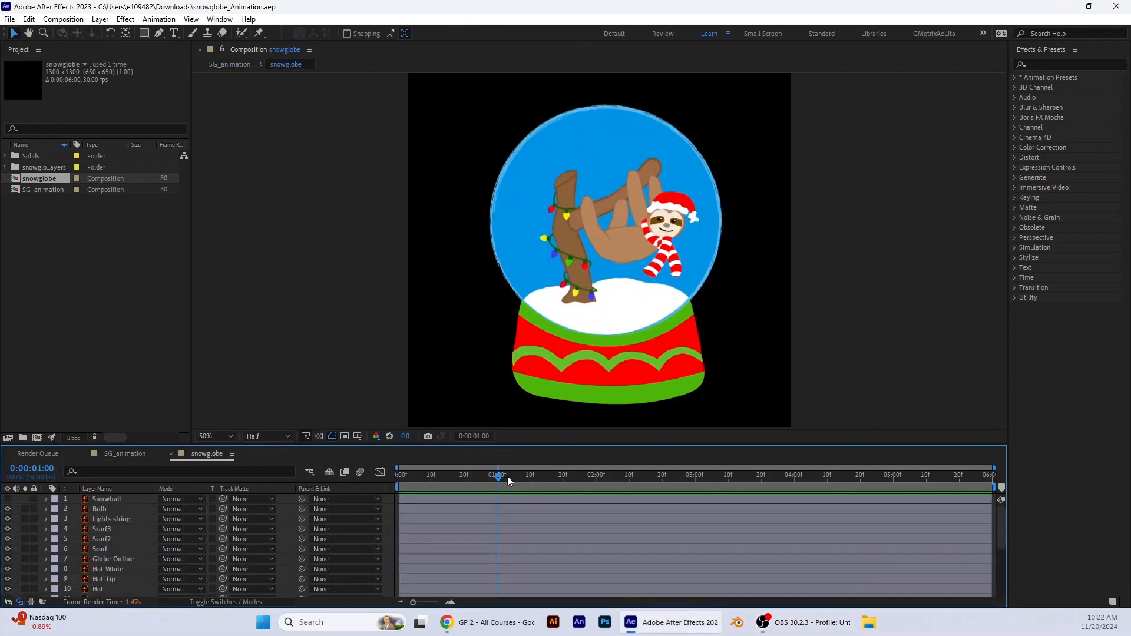
left_click_drag(499, 477, 235, 460)
left_click_drag(437, 488, 496, 511)
left_click_drag(394, 489, 492, 498)
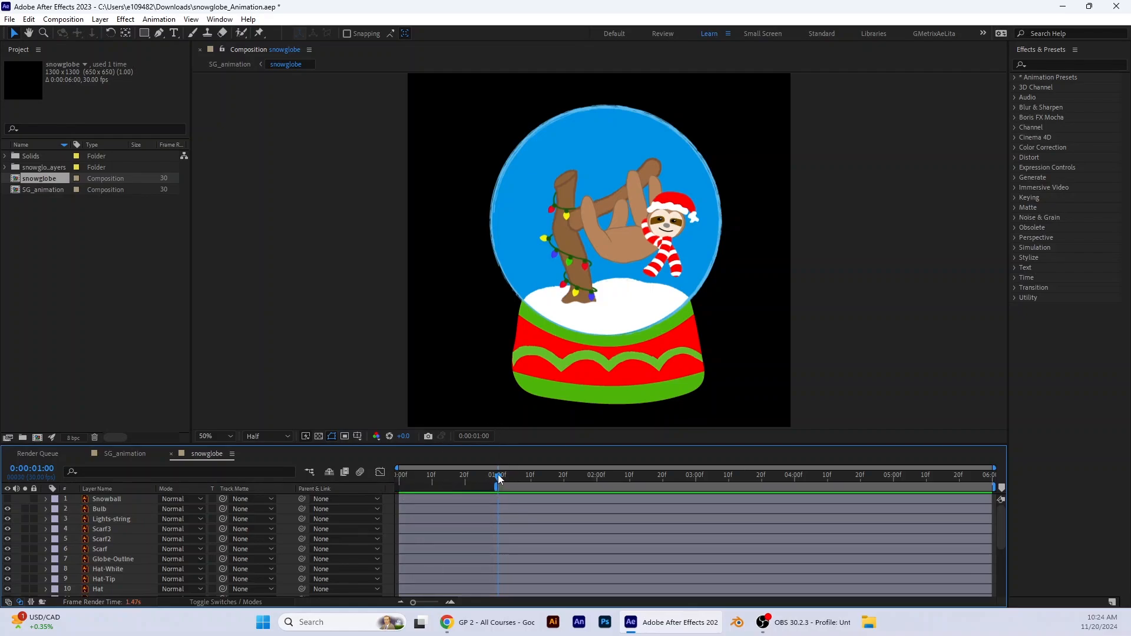
key("space")
left_click_drag(997, 487, 753, 504)
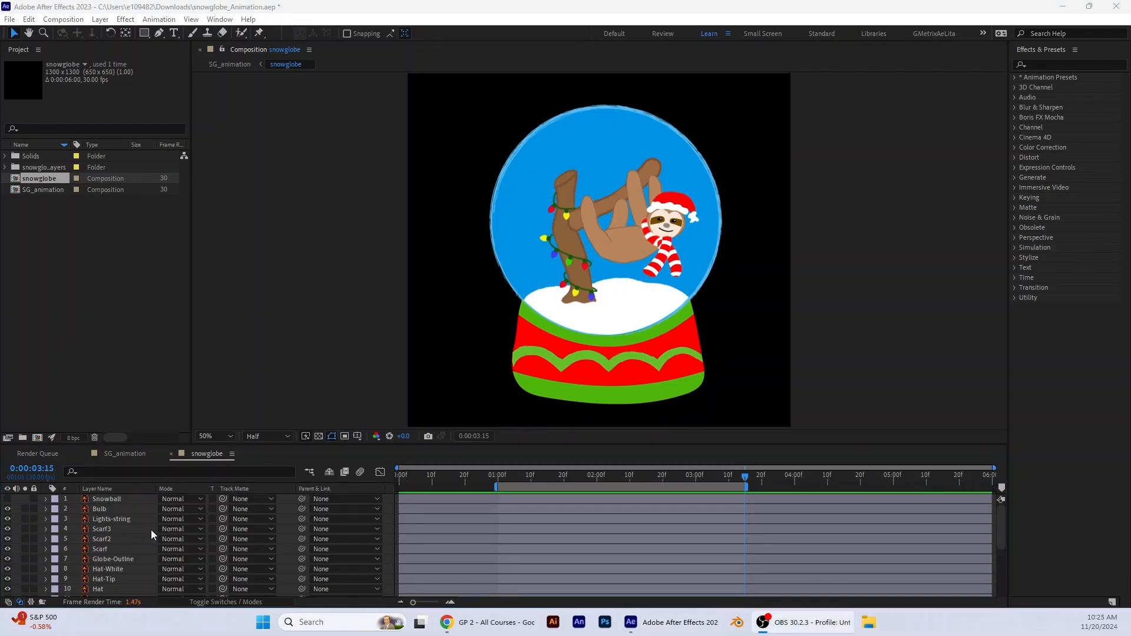
Give the Globe-Outline layer a Red label and lock the layer
left_click(102, 560)
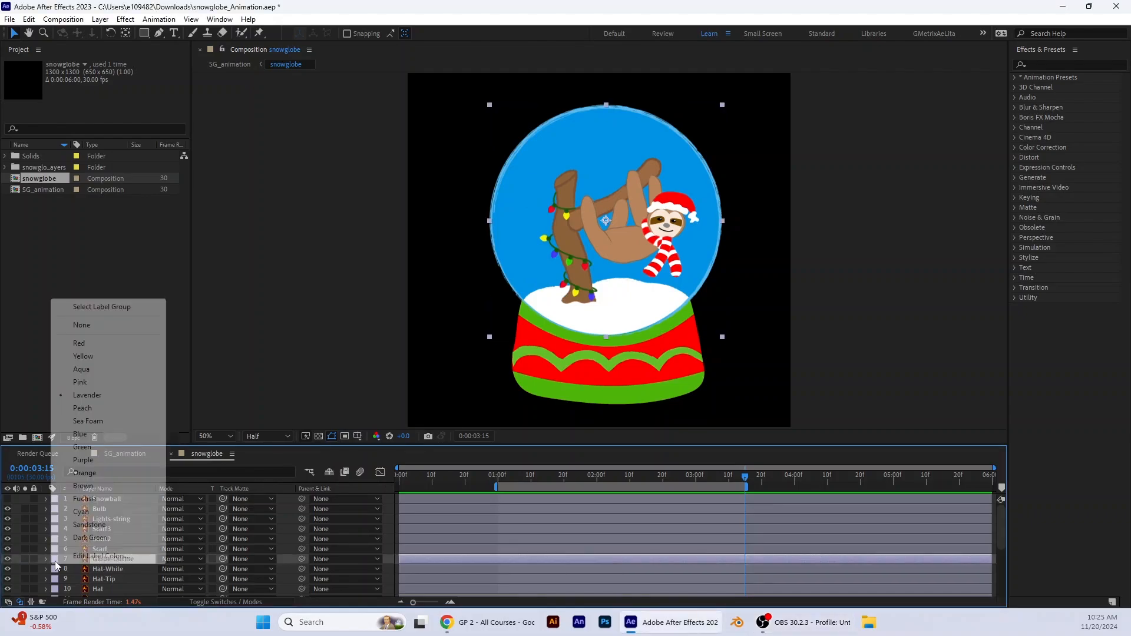
left_click(54, 559)
left_click(109, 569)
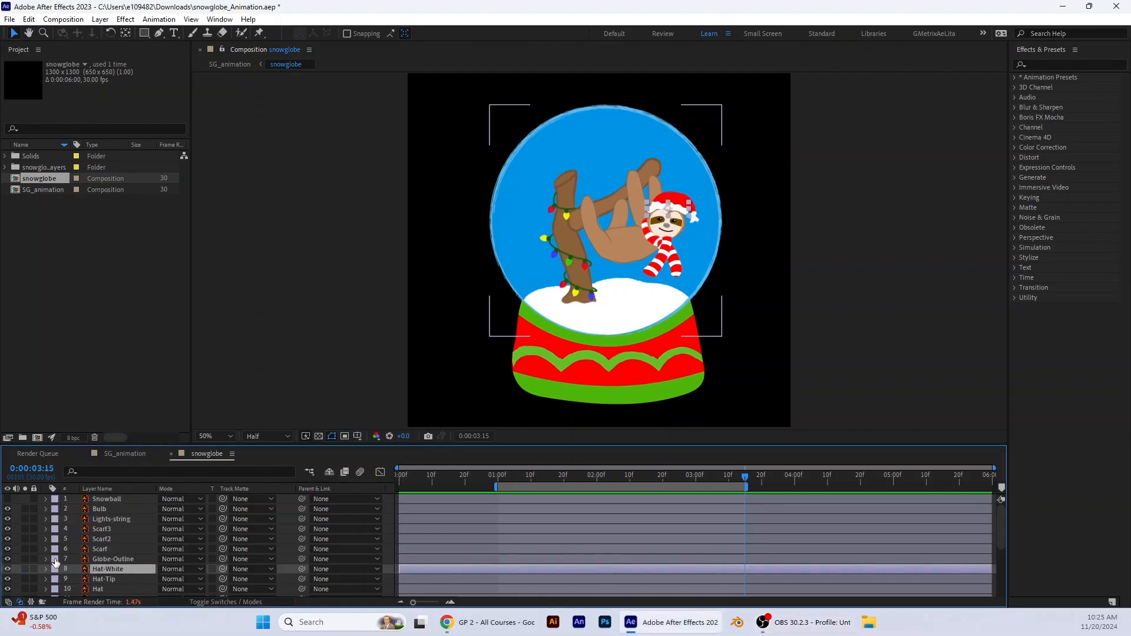
left_click(54, 559)
left_click(111, 580)
left_click(103, 560)
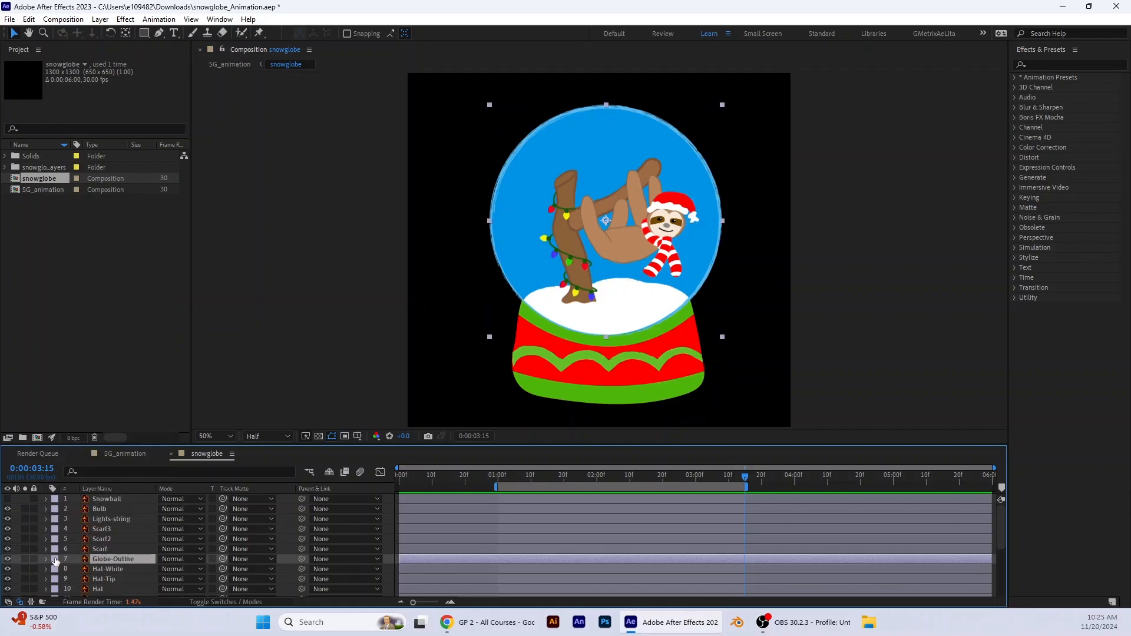
left_click(54, 559)
left_click(82, 343)
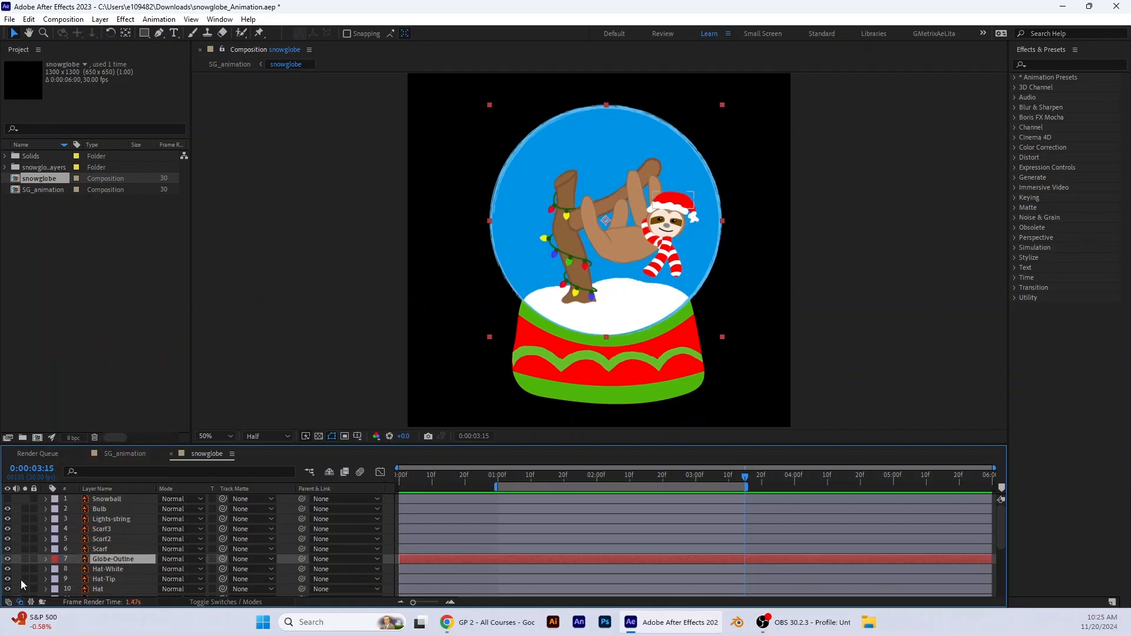
left_click(34, 559)
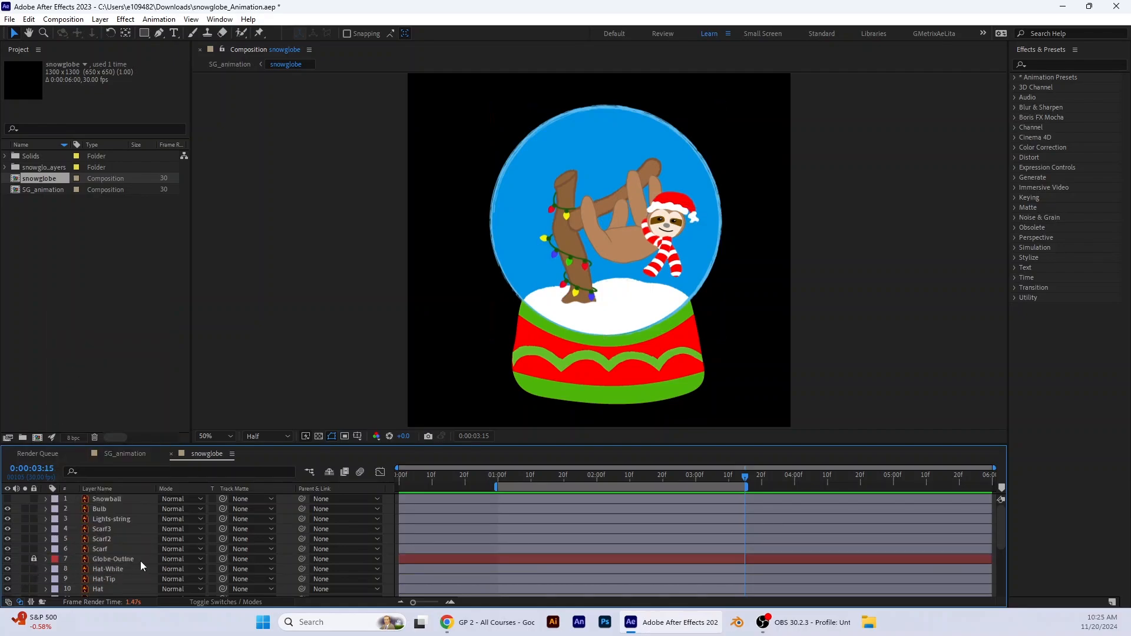
Give the snow layer a Red label and lock the layer
scroll(136, 556, "down", 2)
scroll(136, 556, "down", 2)
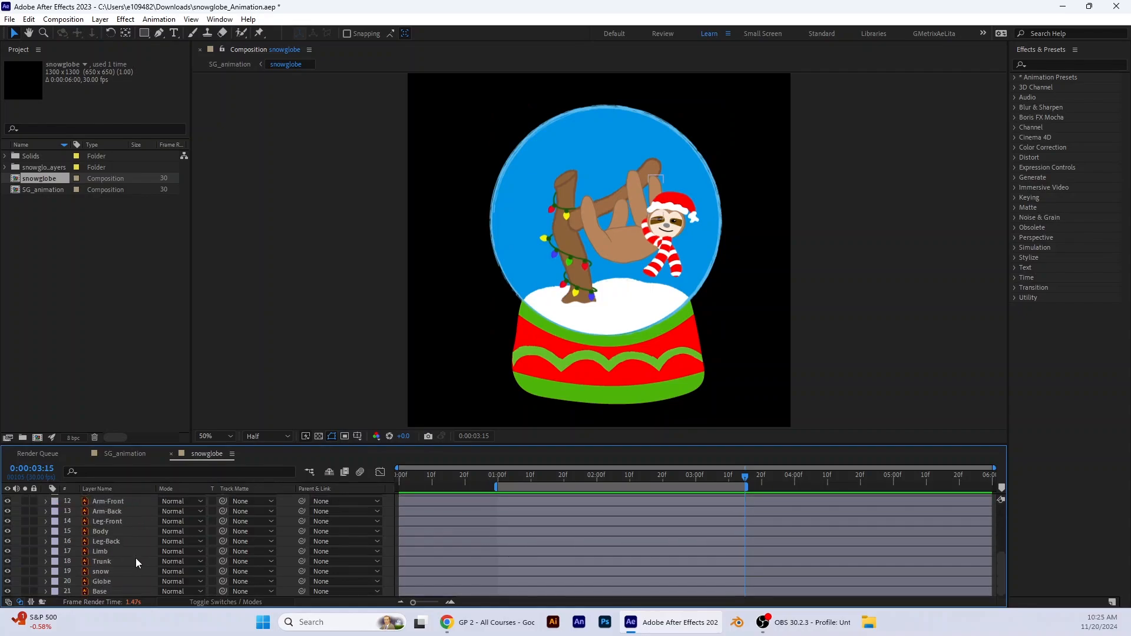
left_click(104, 570)
left_click(54, 571)
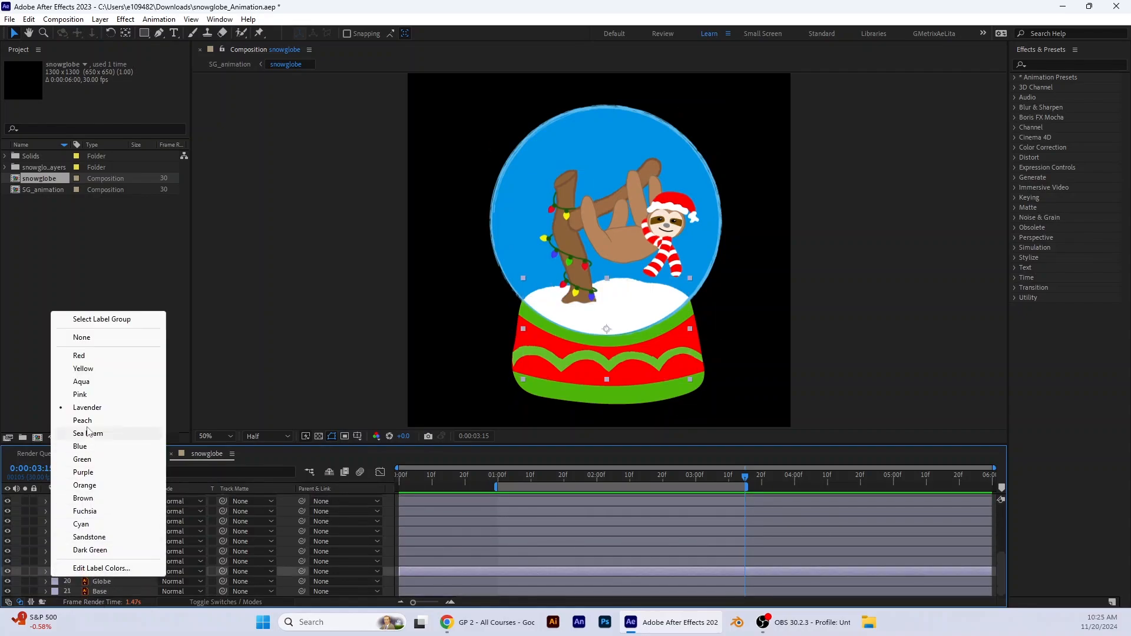
left_click(80, 355)
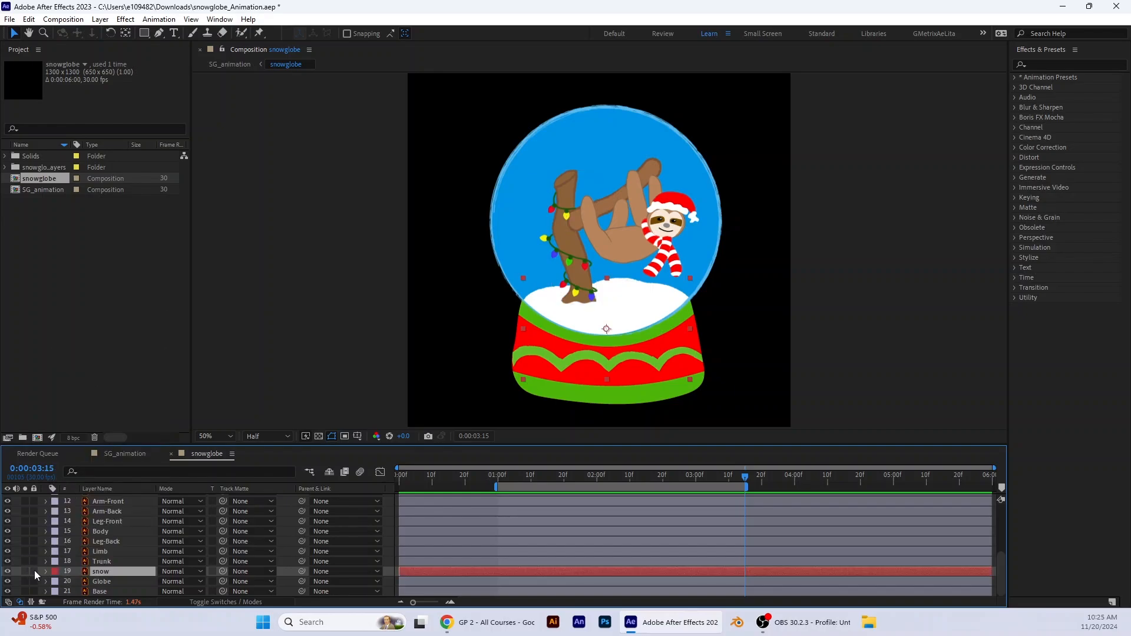
left_click(34, 571)
Give the Globe and Base layers Red labels and lock both layers
left_click(103, 583)
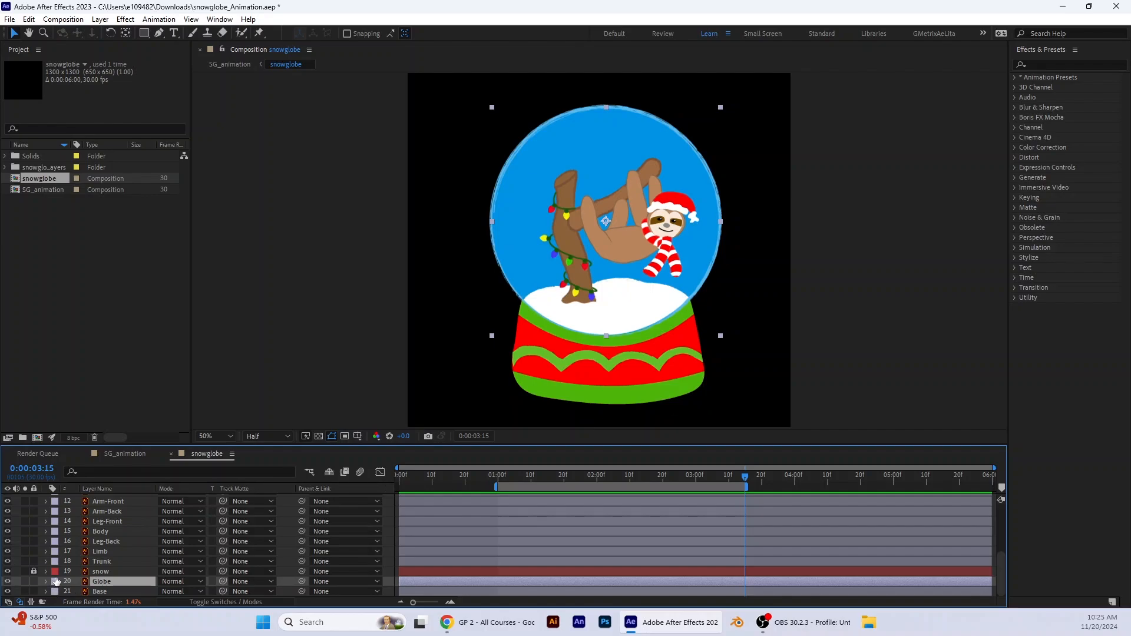
left_click(54, 582)
left_click(79, 365)
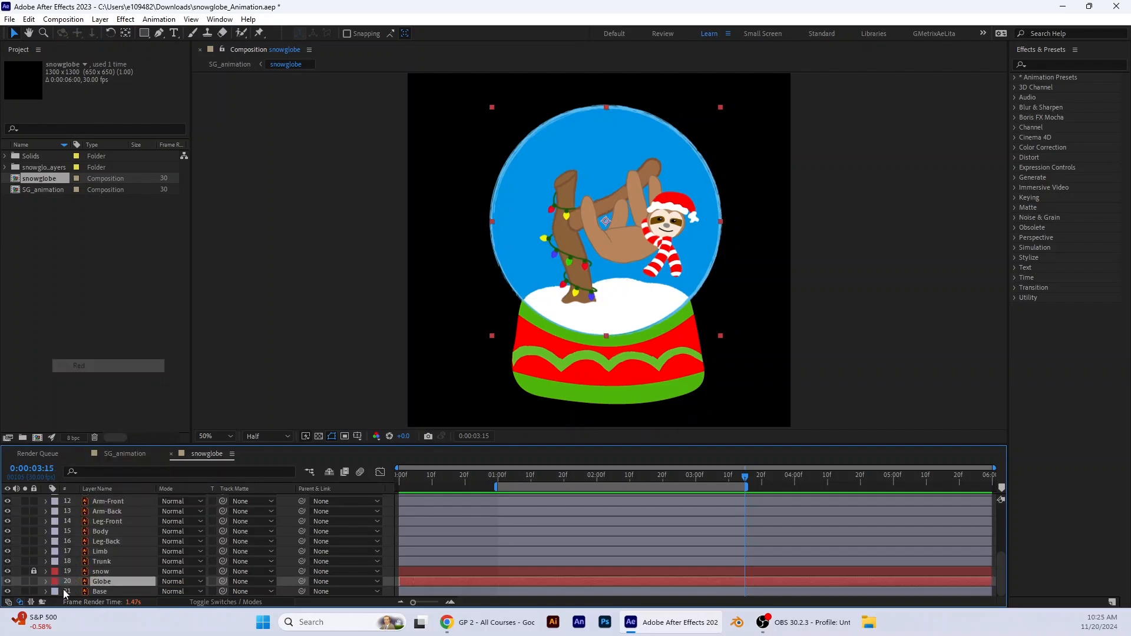
left_click(55, 591)
left_click(83, 376)
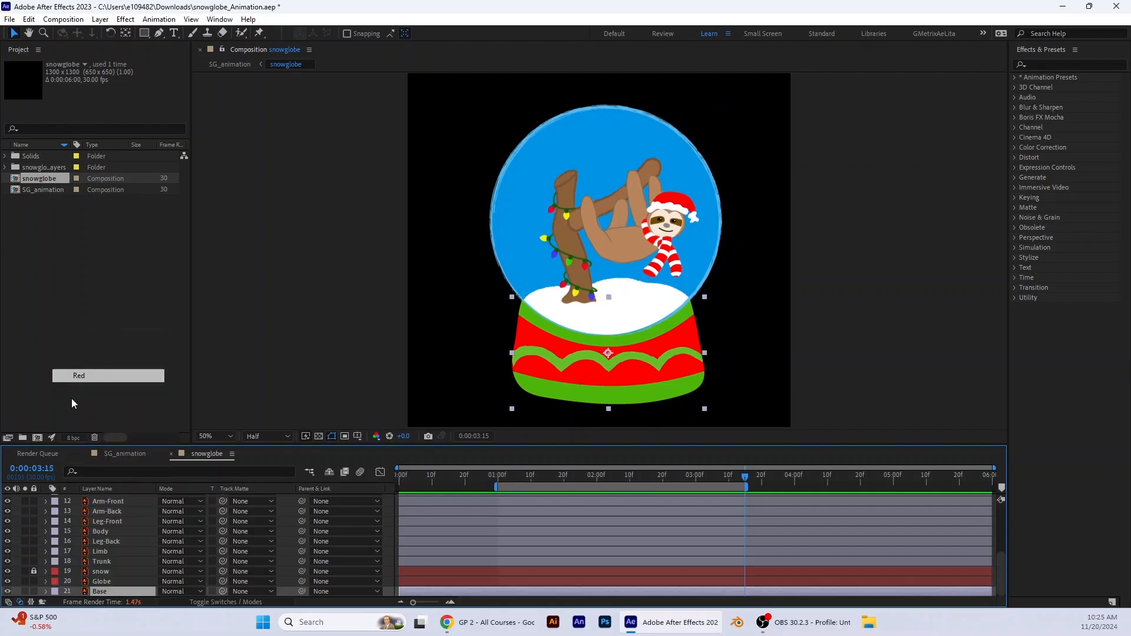
left_click(33, 581)
left_click(34, 591)
Pre-compose the Scarf layer as Scarf-Neck, moving all attributes into the new composition
scroll(94, 517, "up", 3)
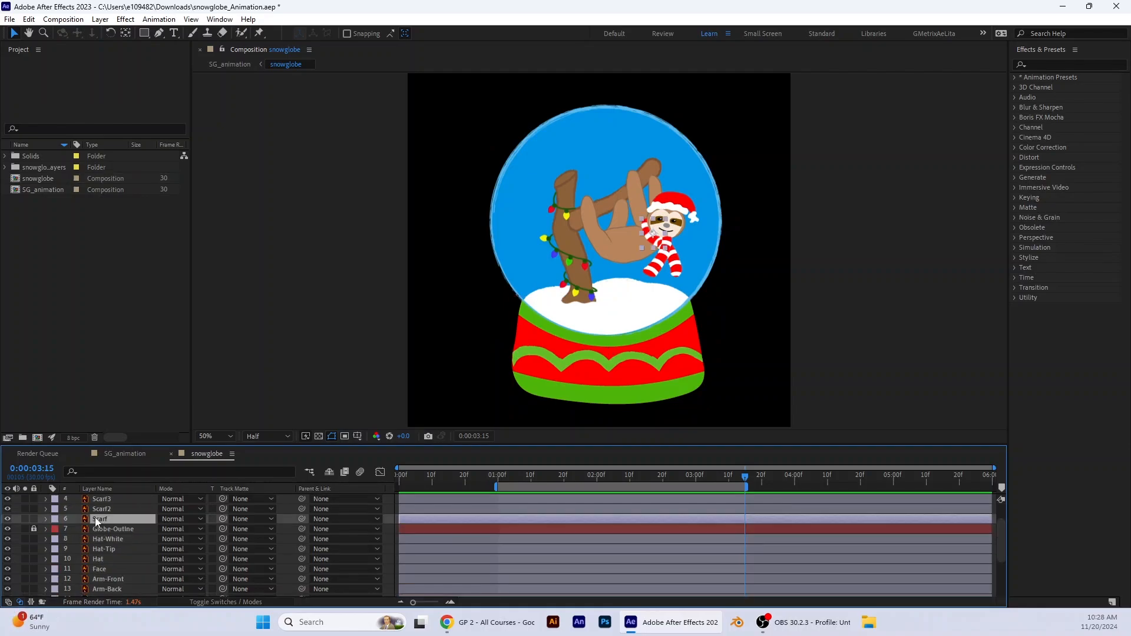
left_click(111, 509)
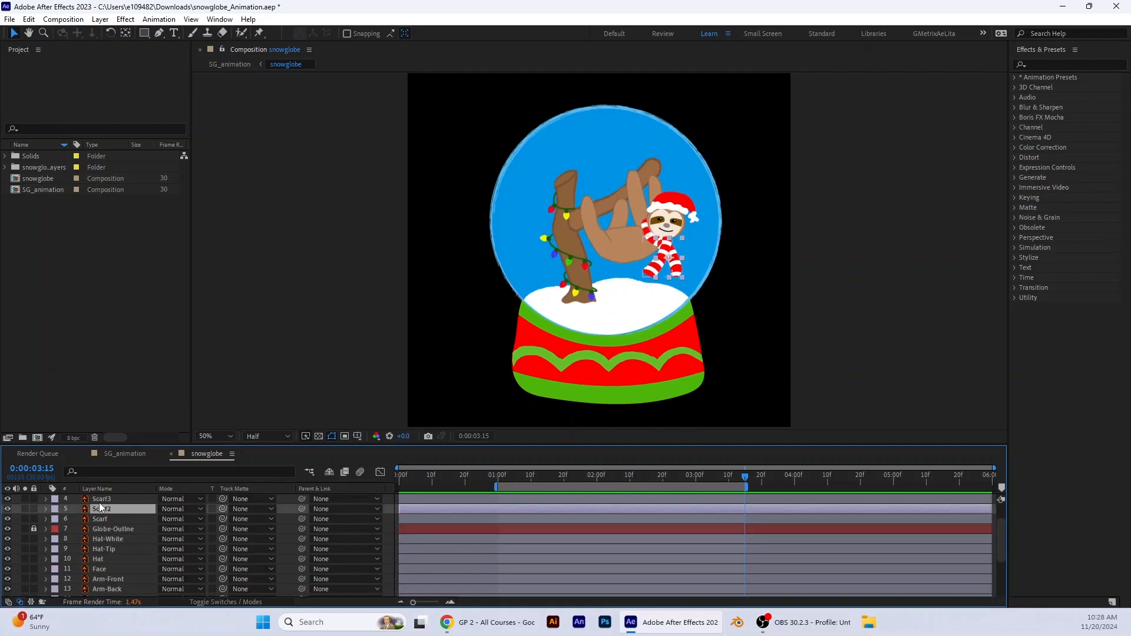
left_click(99, 519)
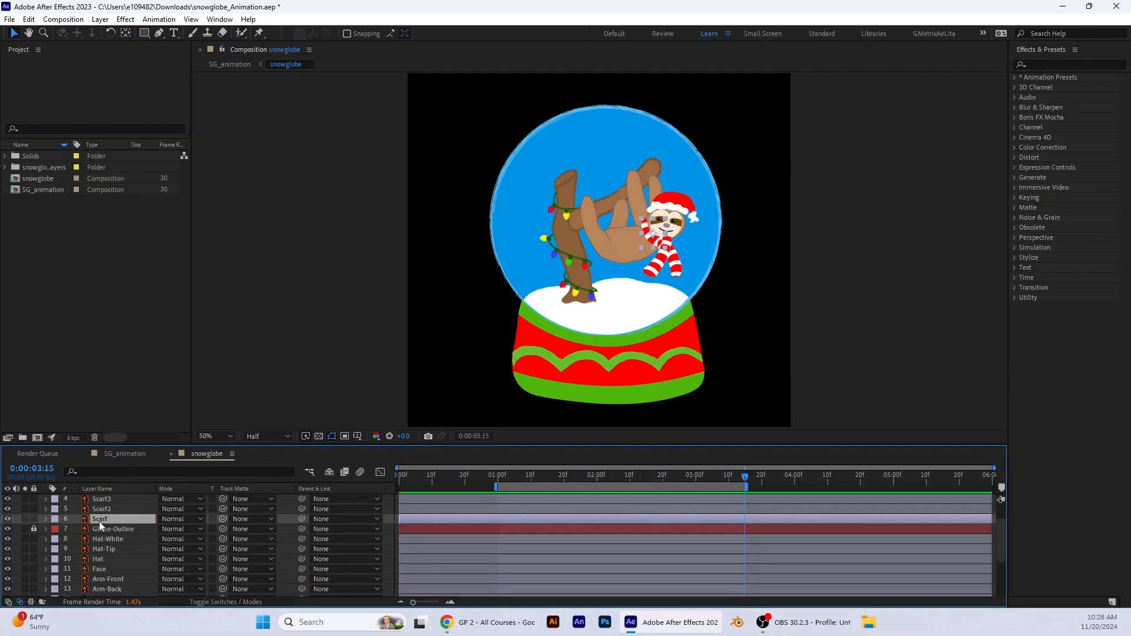
right_click(103, 518)
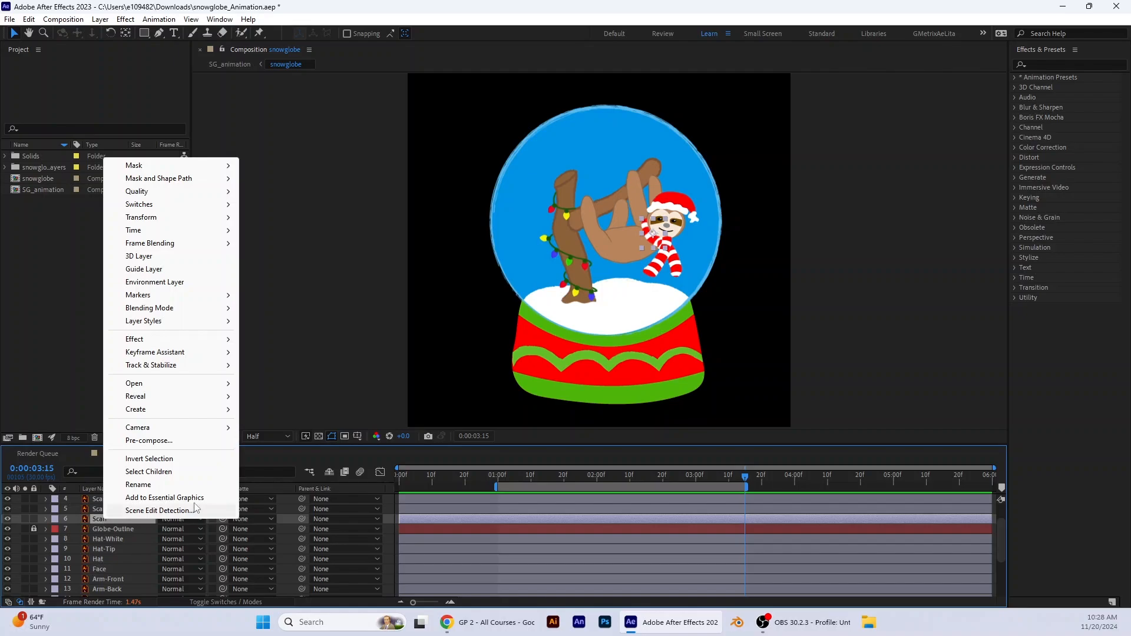
left_click(147, 441)
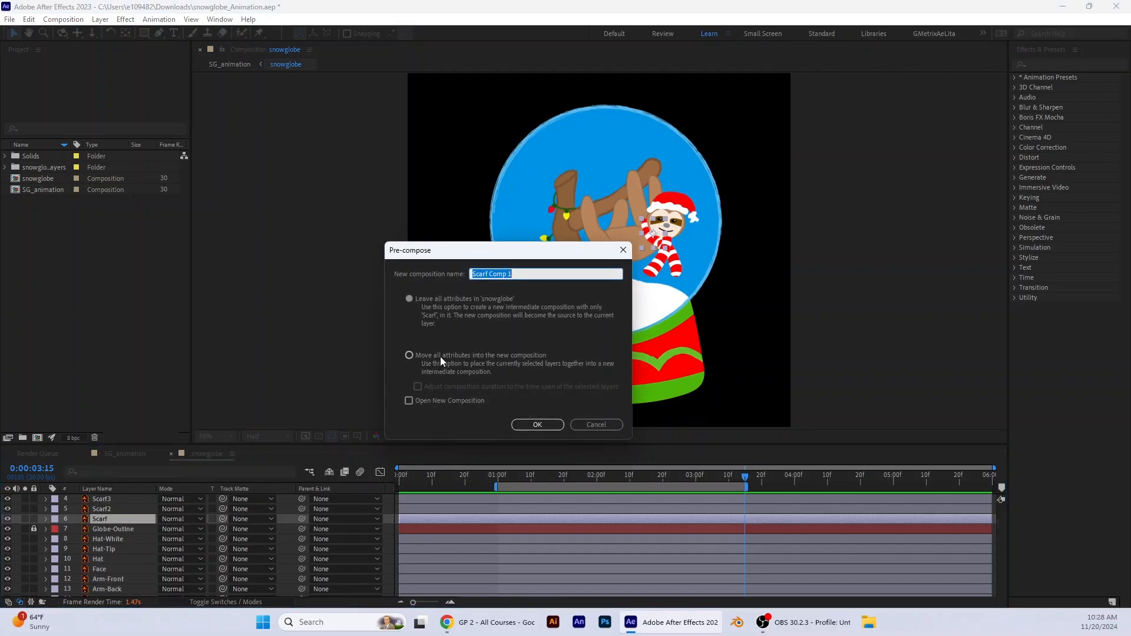
left_click(473, 356)
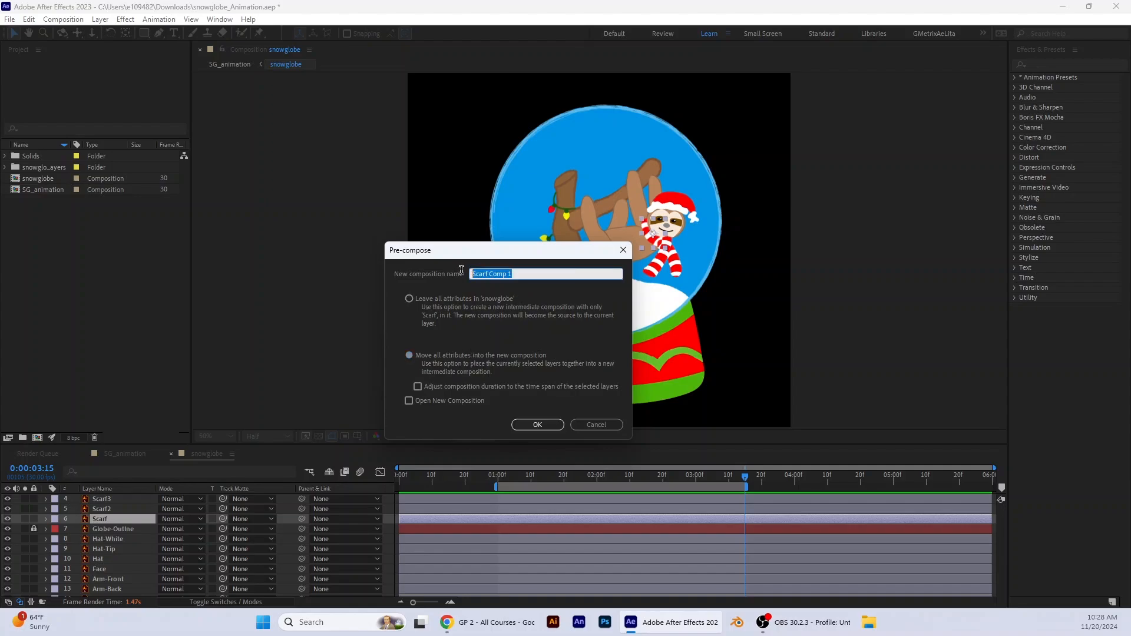
type("Scarf")
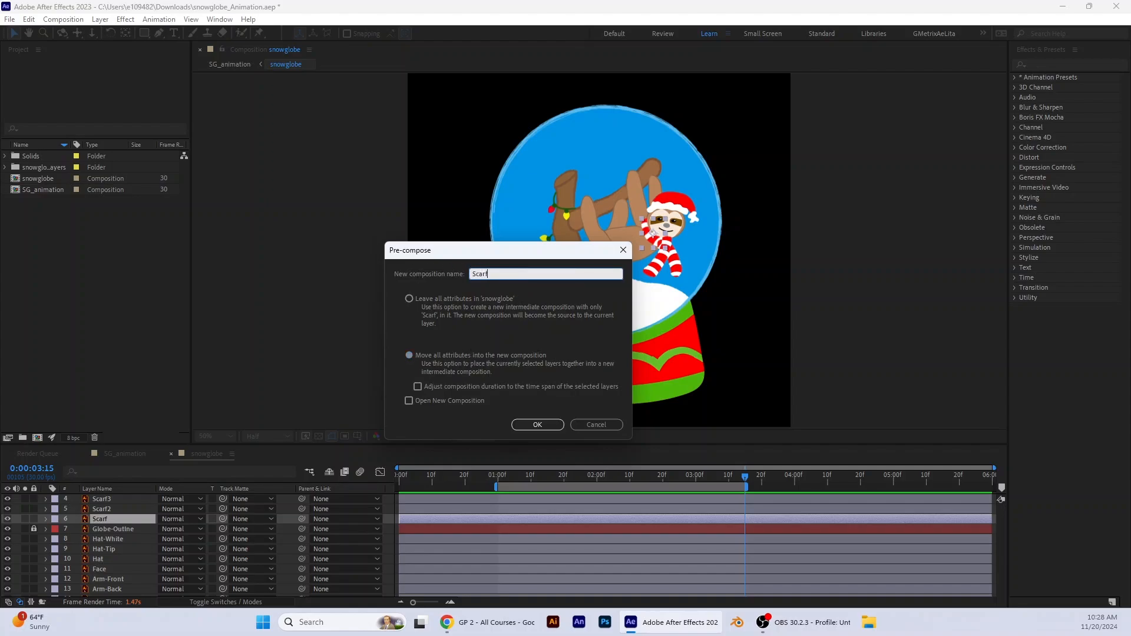
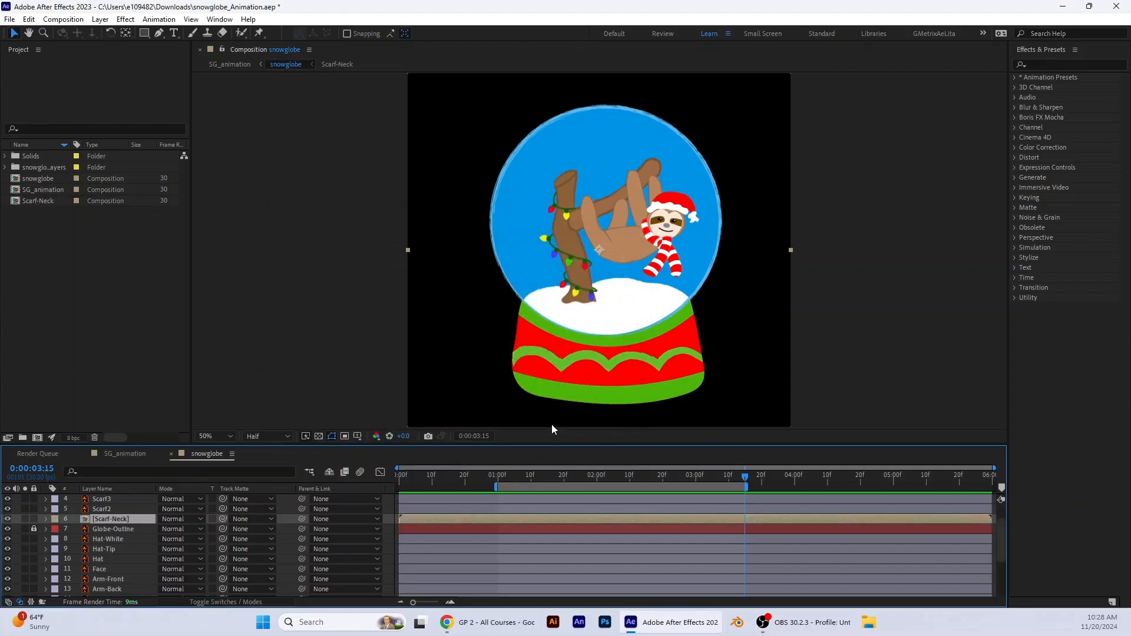
Pre-compose the Scarf2 layer as Scarf-Behind with all attributes moved into the new composition
left_click(105, 508)
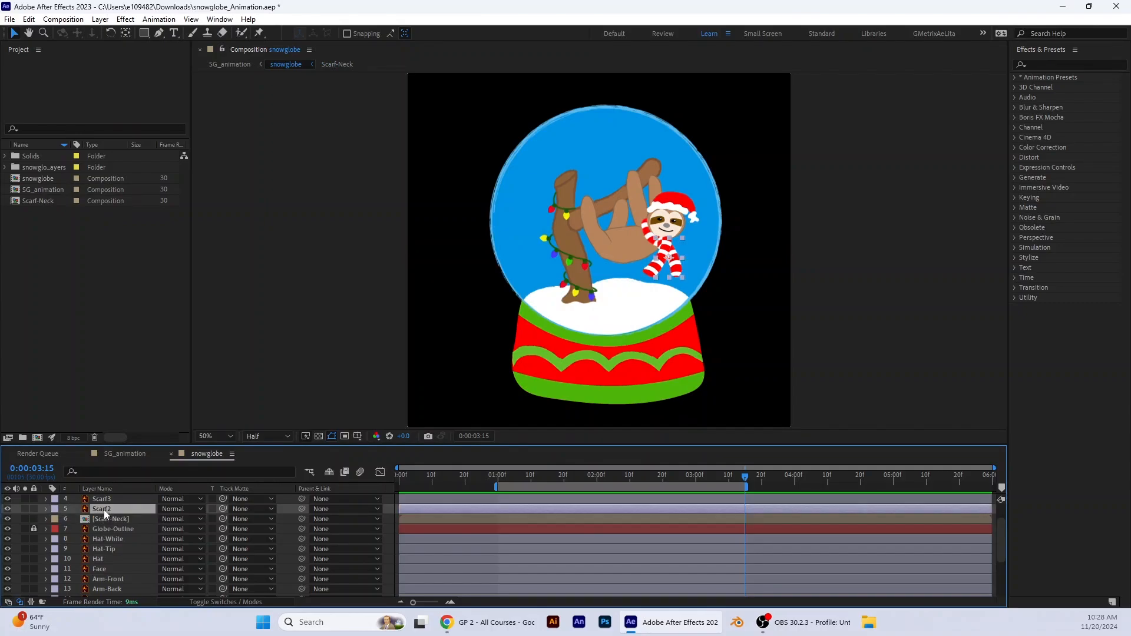
right_click(104, 510)
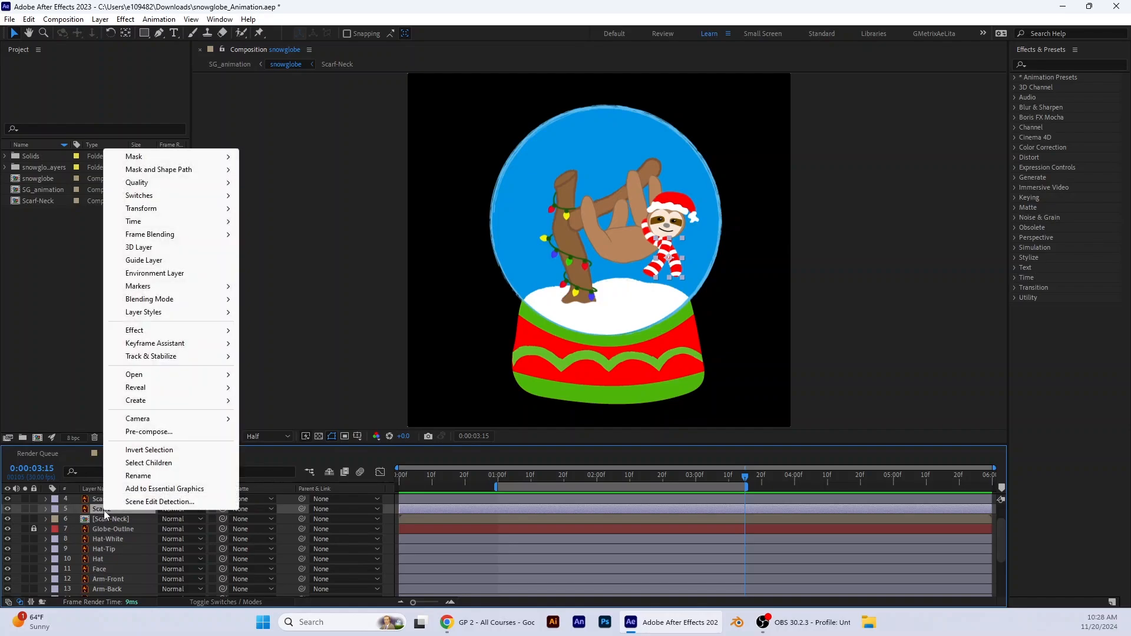
left_click(148, 435)
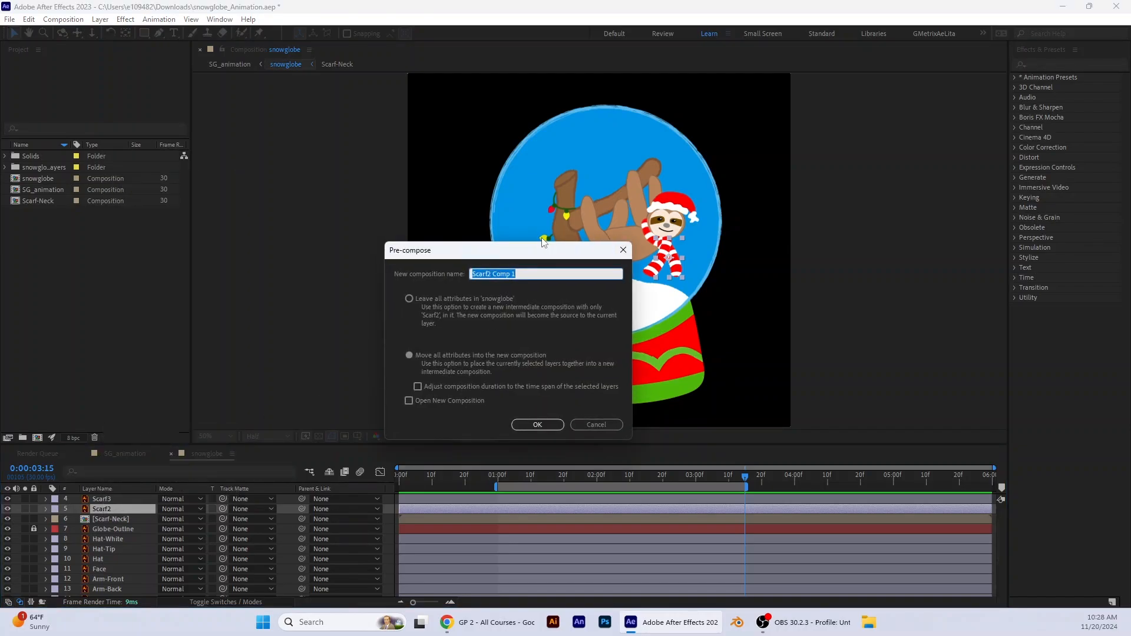
left_click_drag(545, 251, 370, 225)
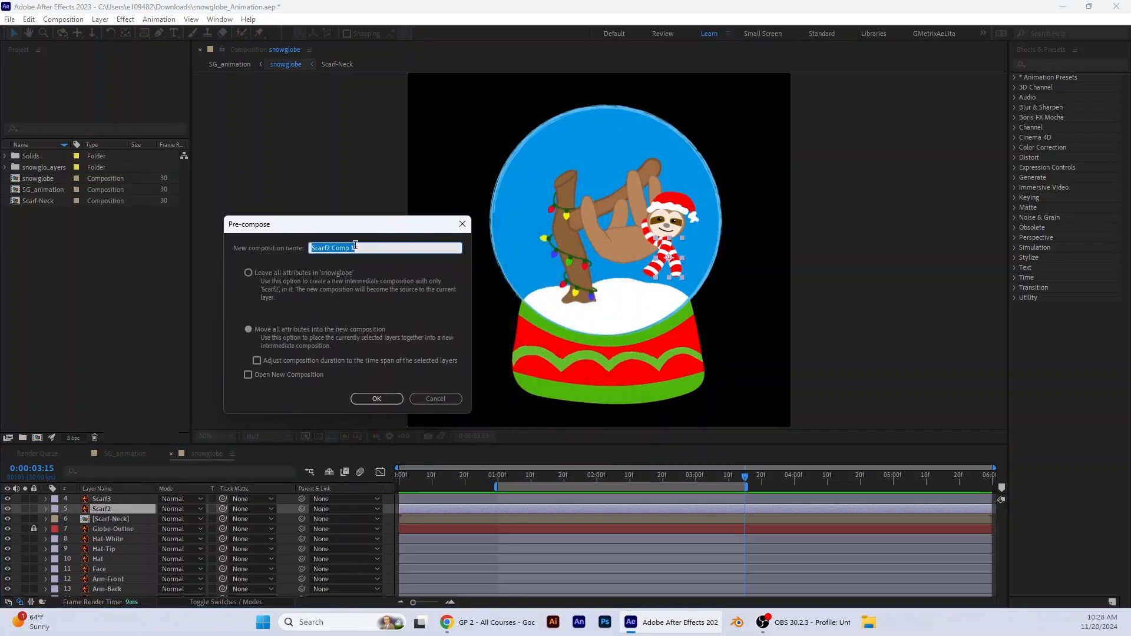
type("Scarf-Behind")
left_click(386, 401)
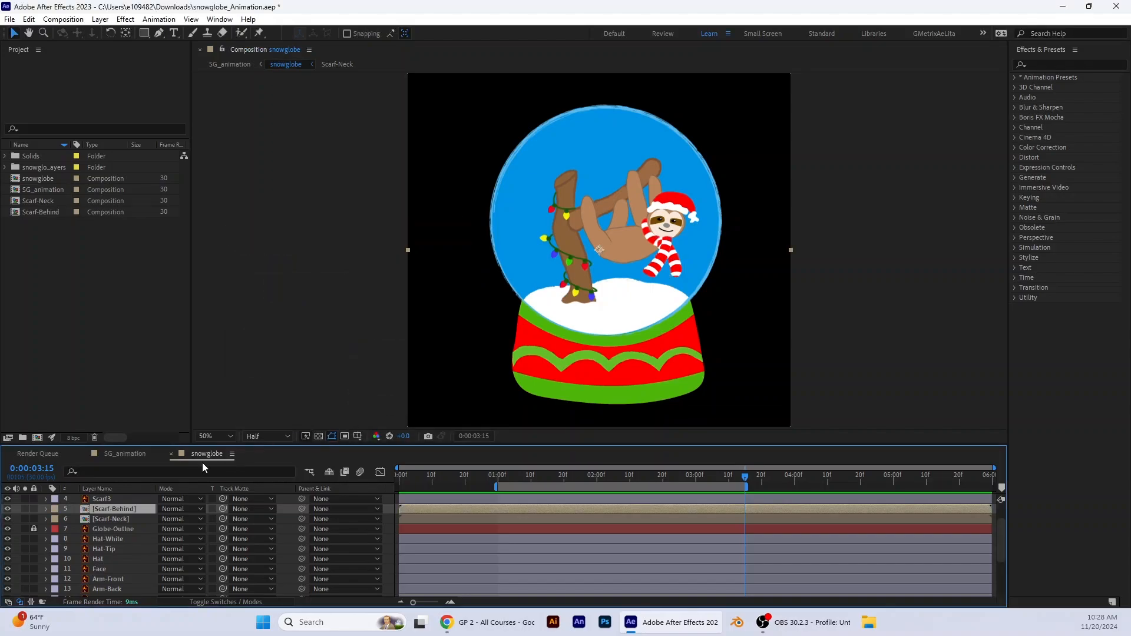
Pre-compose the Scarf3 layer as Scarf-Front with all attributes moved into the new composition
left_click(104, 500)
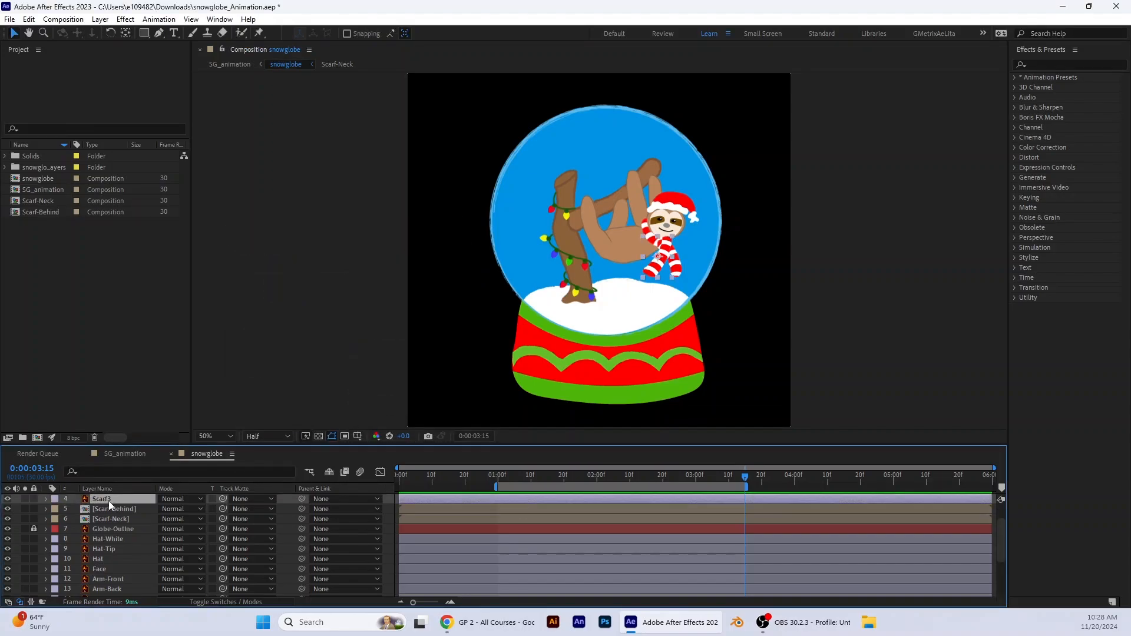
right_click(109, 501)
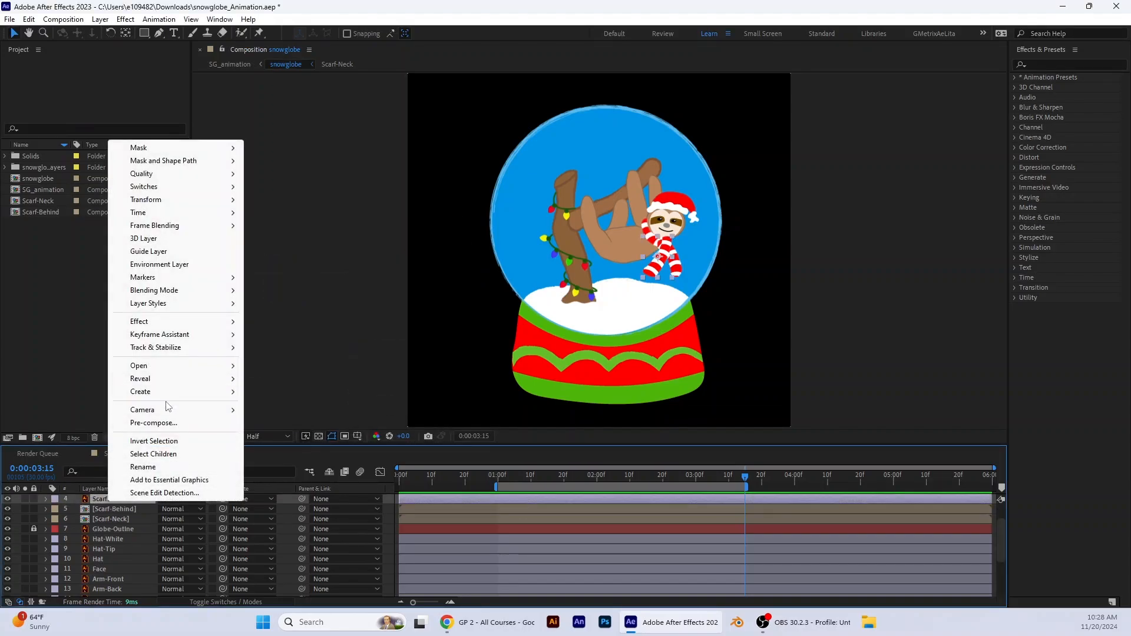
left_click(154, 424)
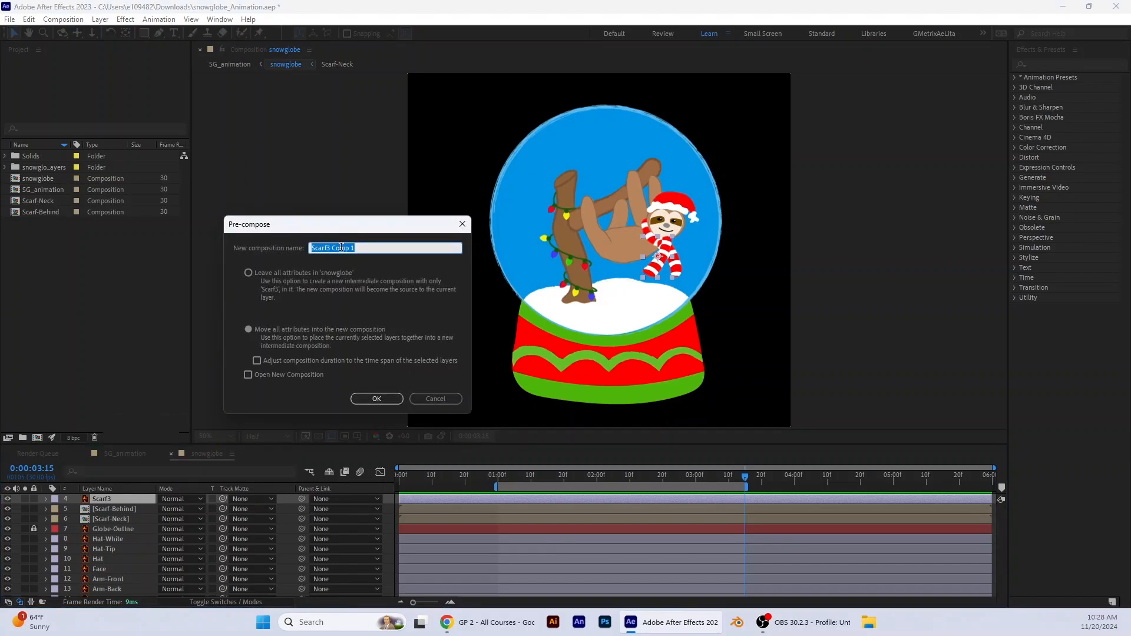
type("Scarf-Front")
left_click(389, 399)
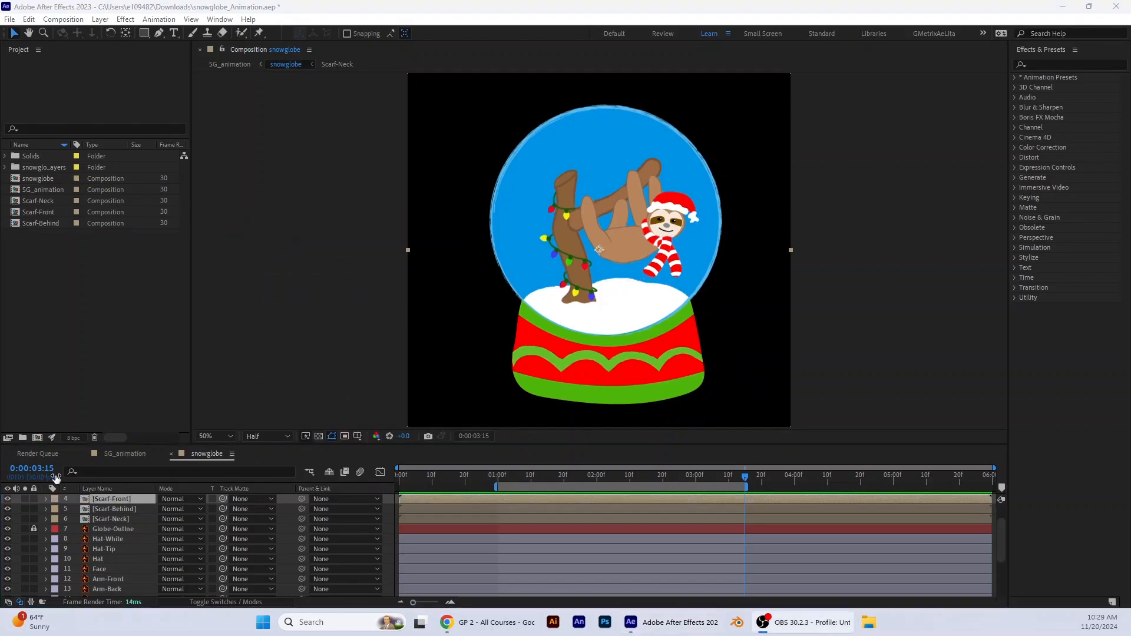
Give the sloth's layers from Hat-White through Leg-Back a Sandstone label
scroll(179, 557, "up", 1)
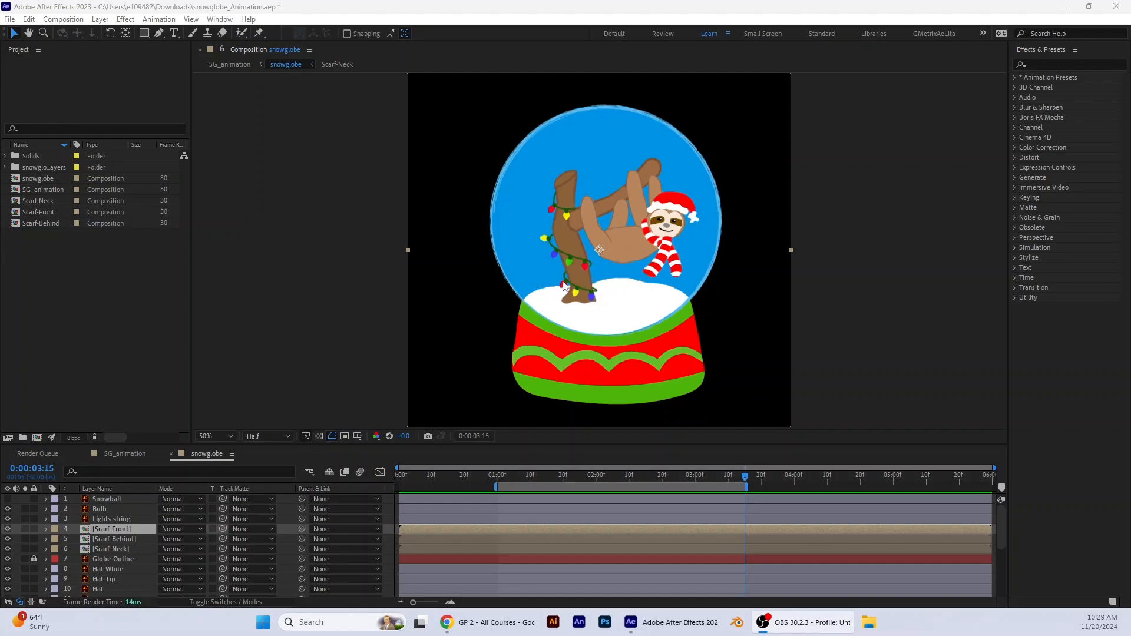
scroll(127, 565, "down", 1)
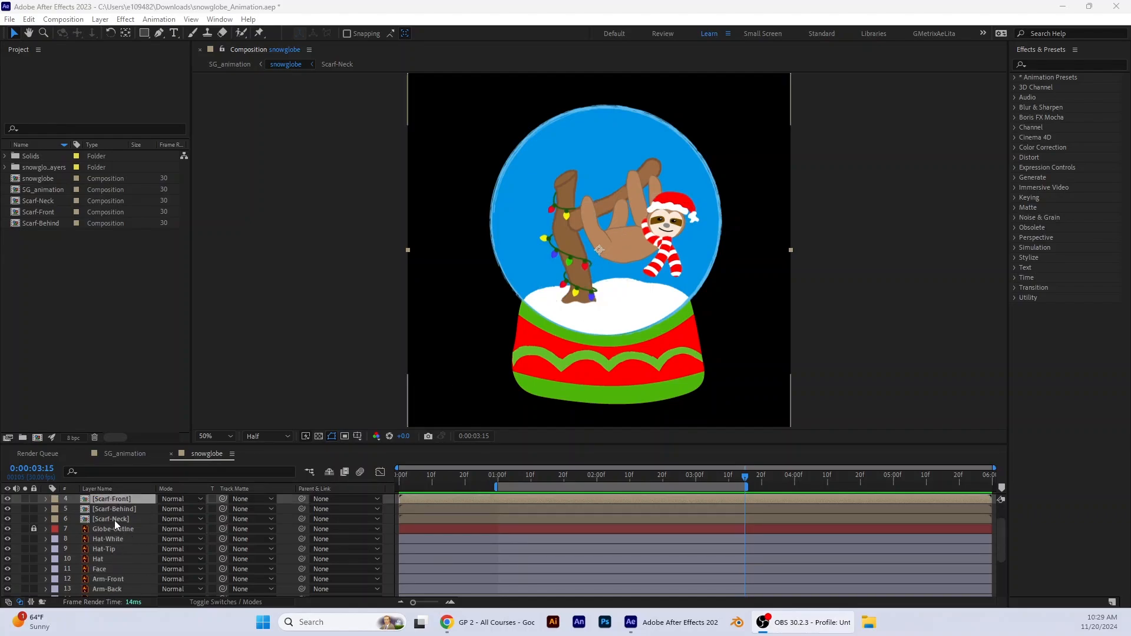
scroll(114, 534, "down", 1)
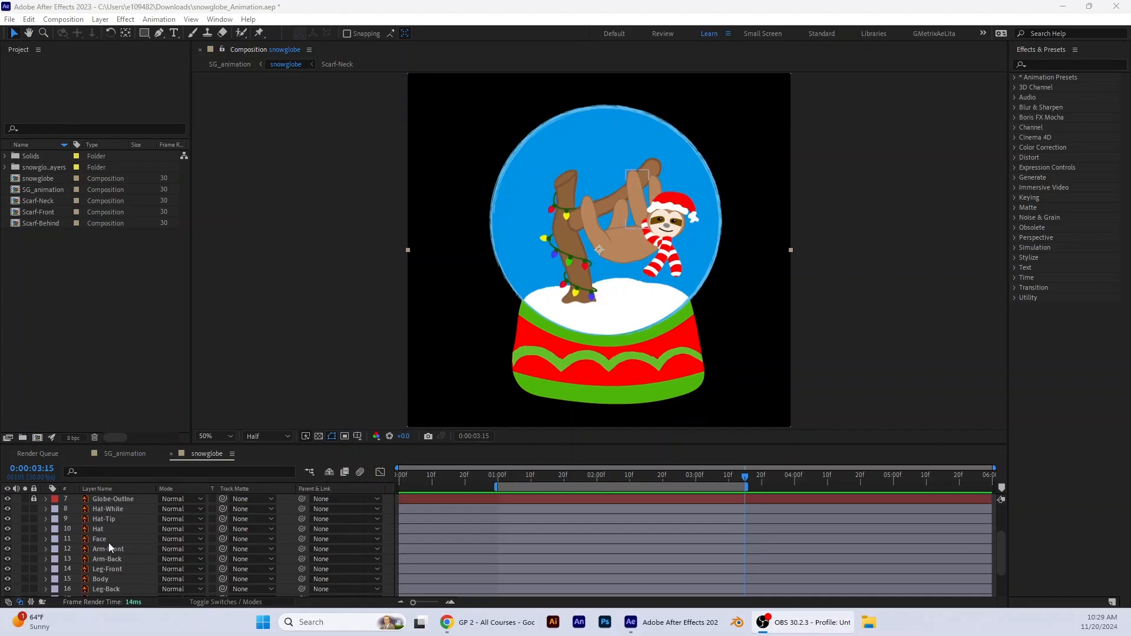
left_click(95, 529)
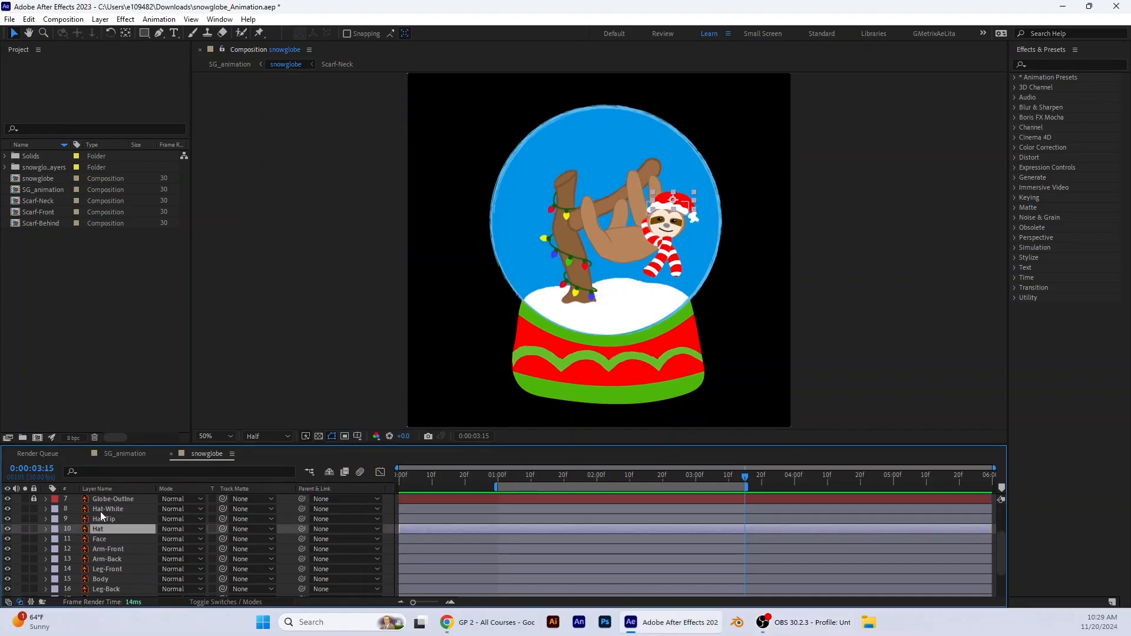
left_click(104, 510)
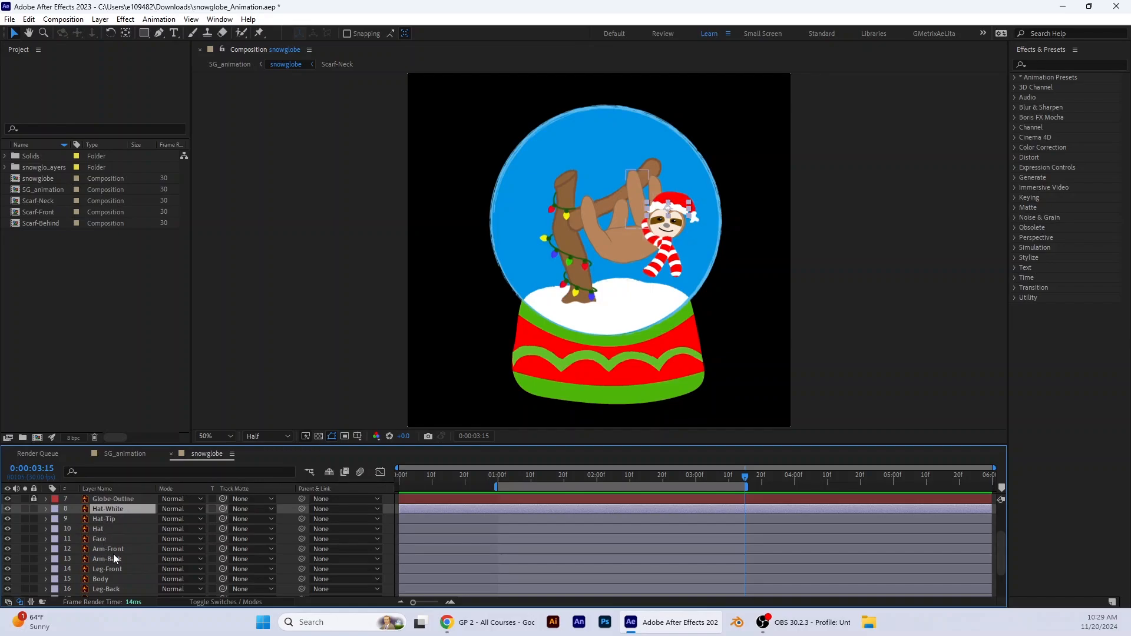
left_click(107, 589, "shift")
scroll(116, 550, "down", 1)
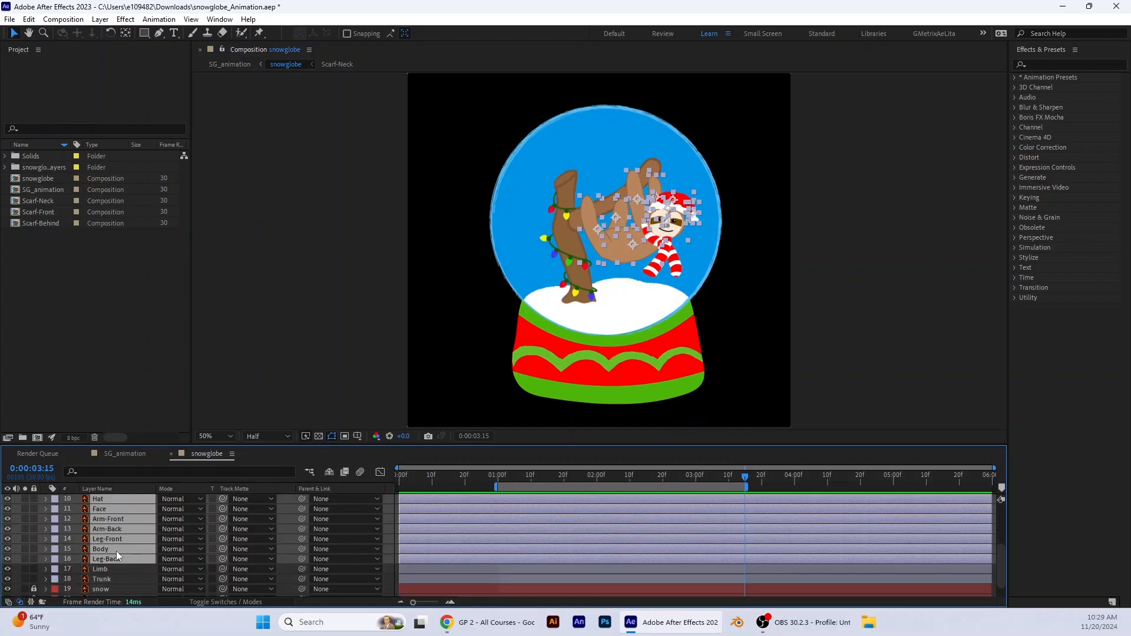
left_click(55, 559)
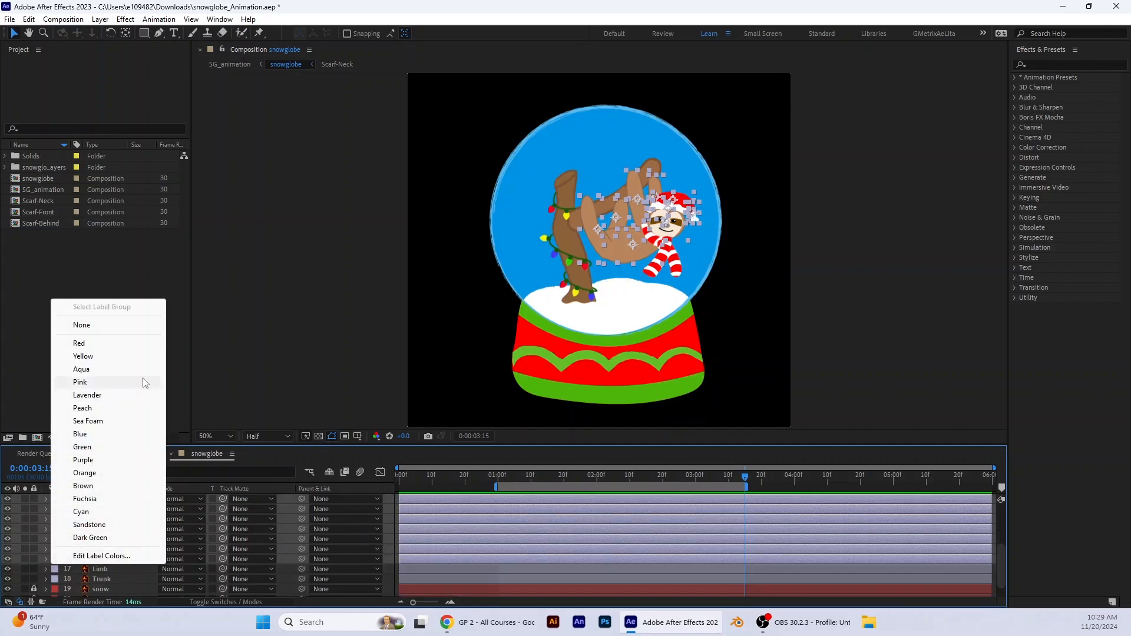
left_click(89, 525)
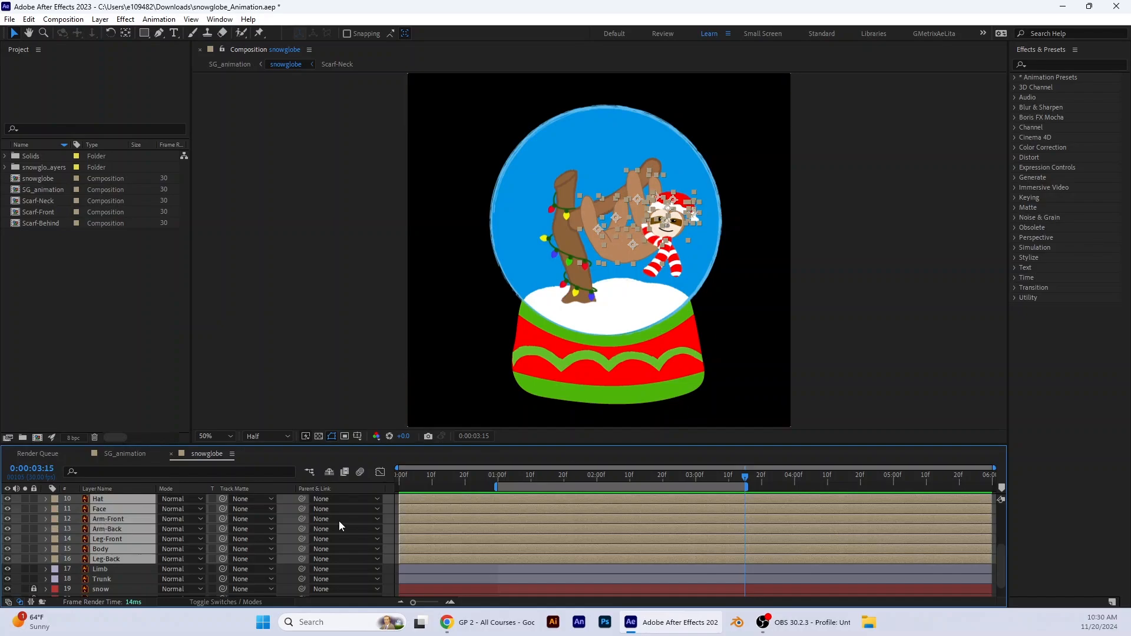
Give the Bulb and Lights-string layers a Green label
scroll(245, 546, "up", 3)
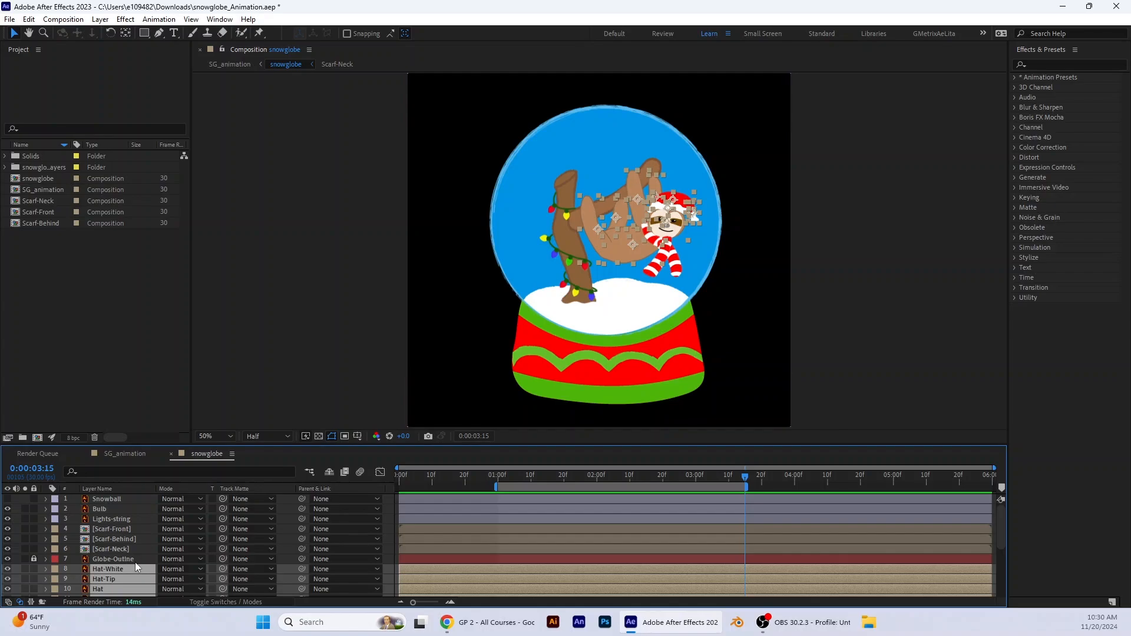
left_click(106, 499)
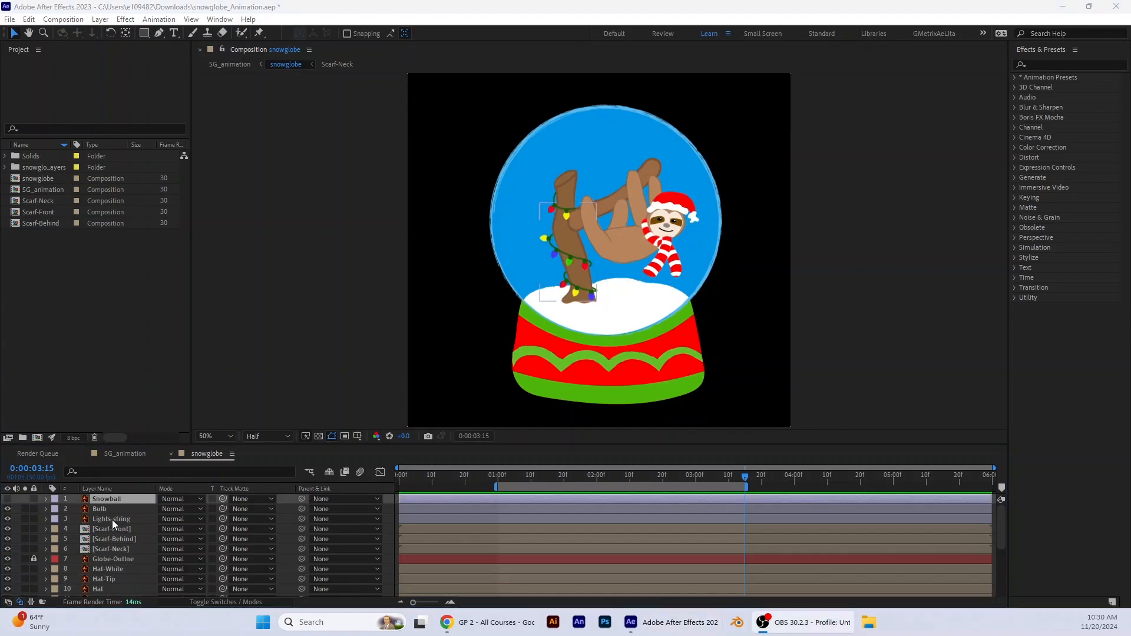
scroll(112, 521, "down", 1)
scroll(112, 521, "up", 1)
left_click(96, 511)
left_click(102, 522, "shift")
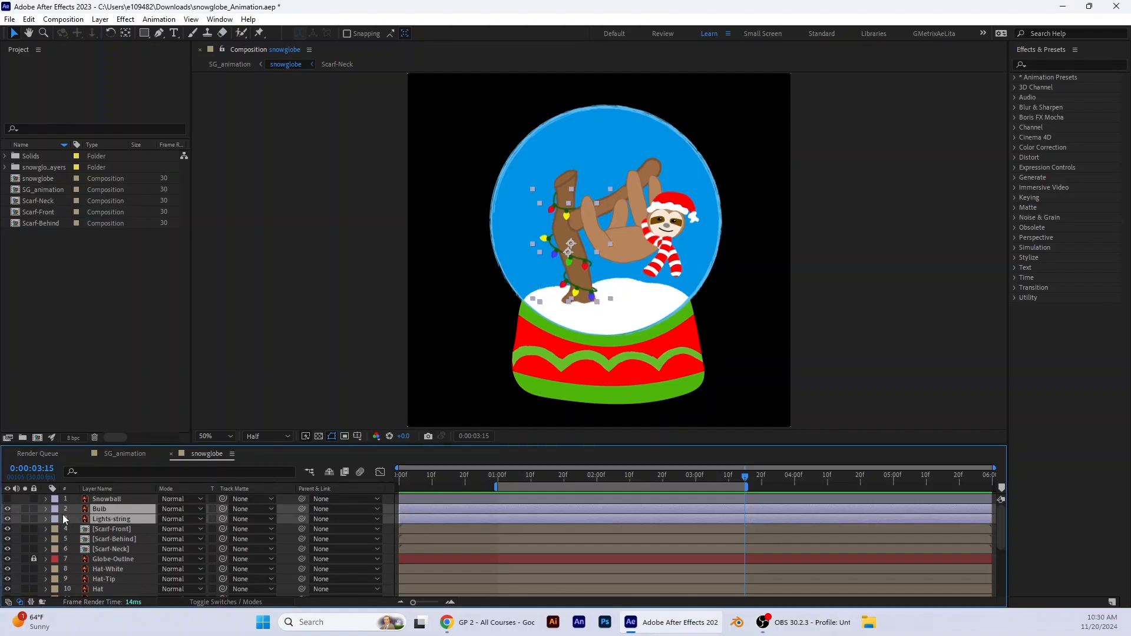
left_click(55, 510)
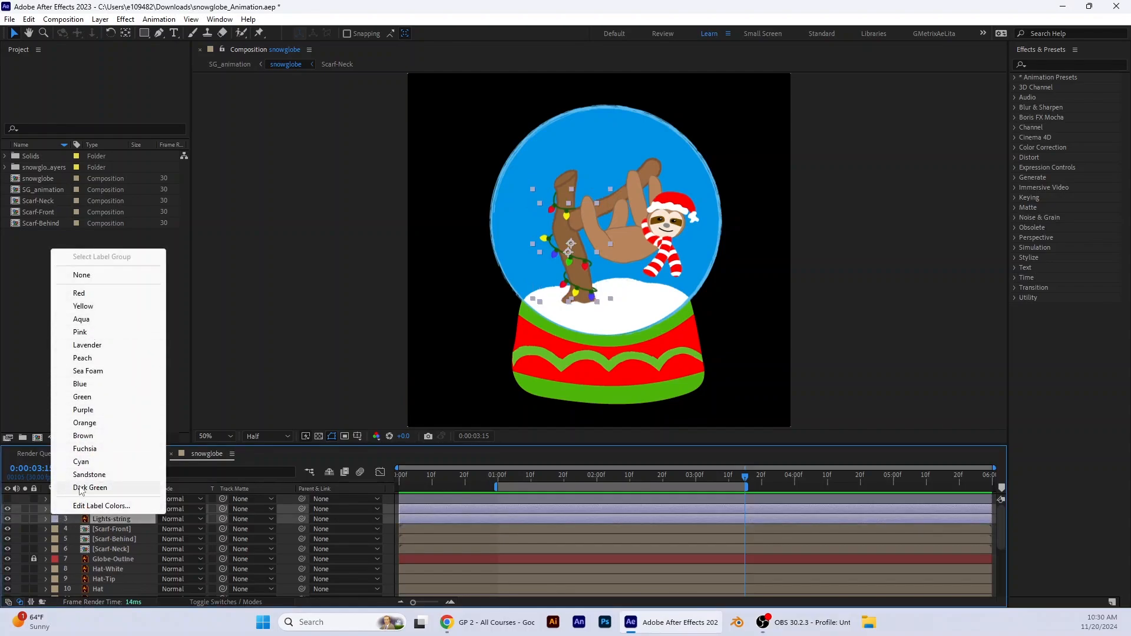
left_click(81, 397)
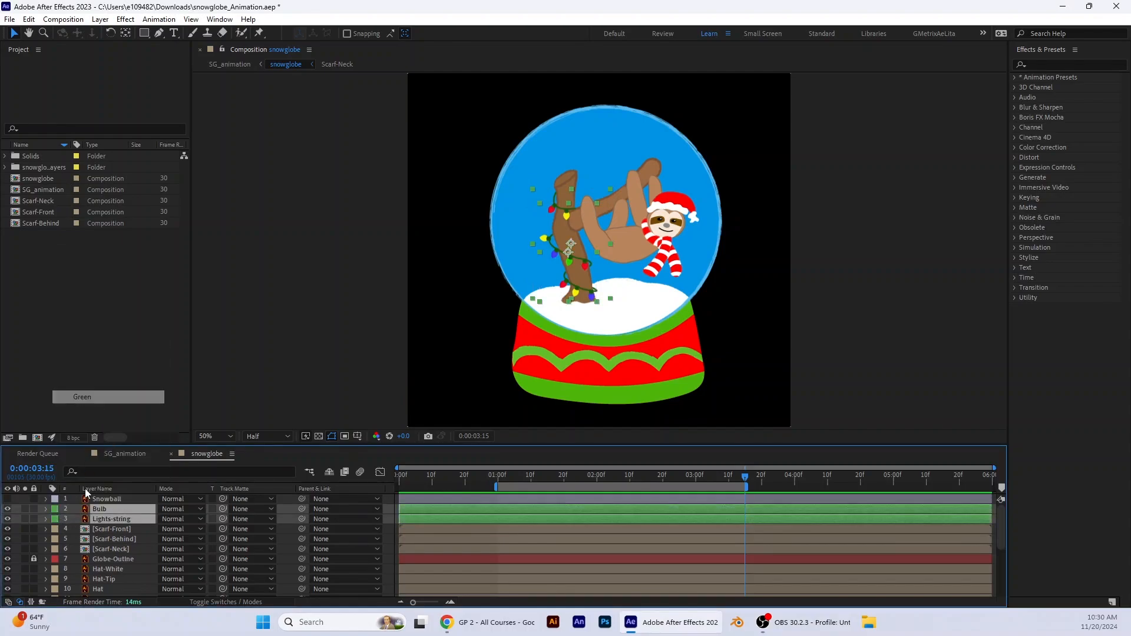
Give the Limb and Trunk layers a Green label to match the lights
scroll(102, 525, "down", 1)
scroll(107, 546, "down", 3)
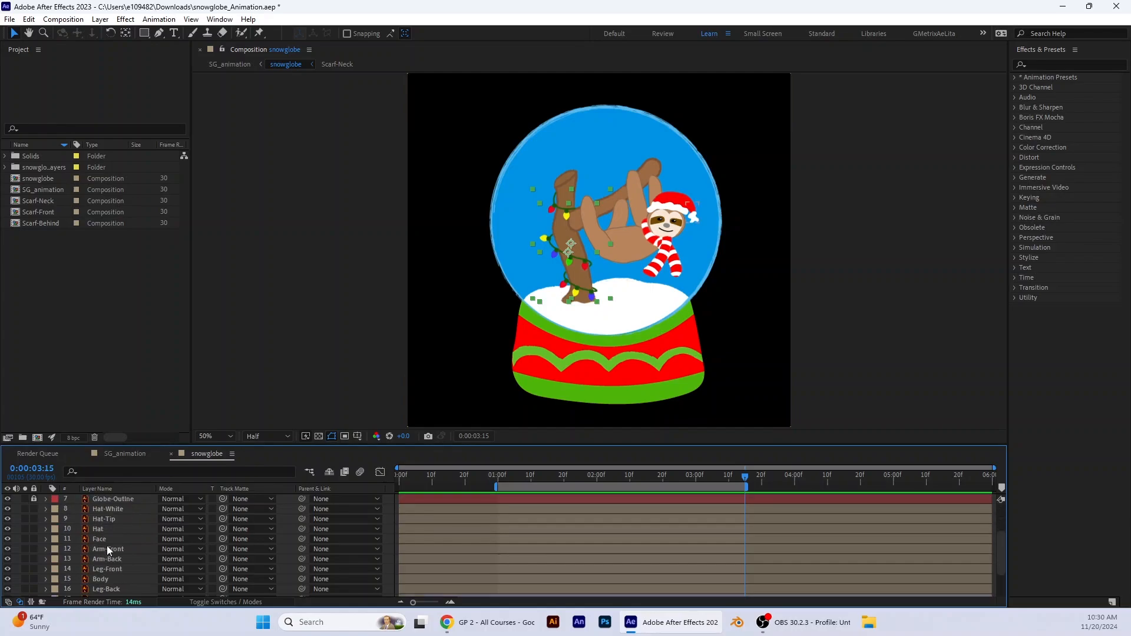
left_click(107, 545)
left_click(94, 561, "shift")
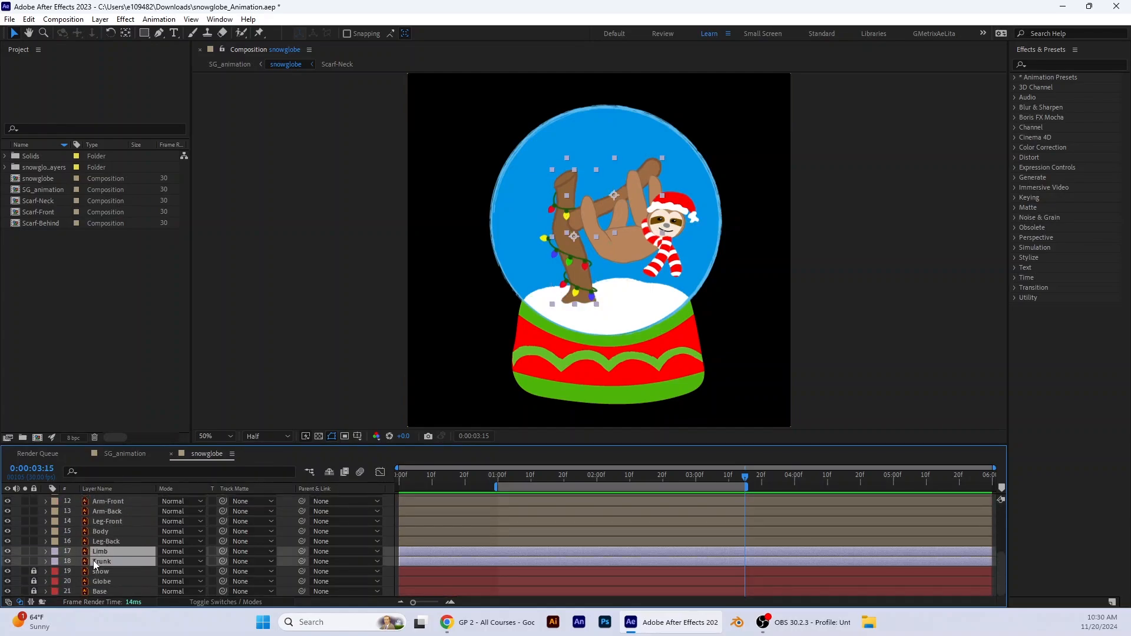
left_click(52, 559)
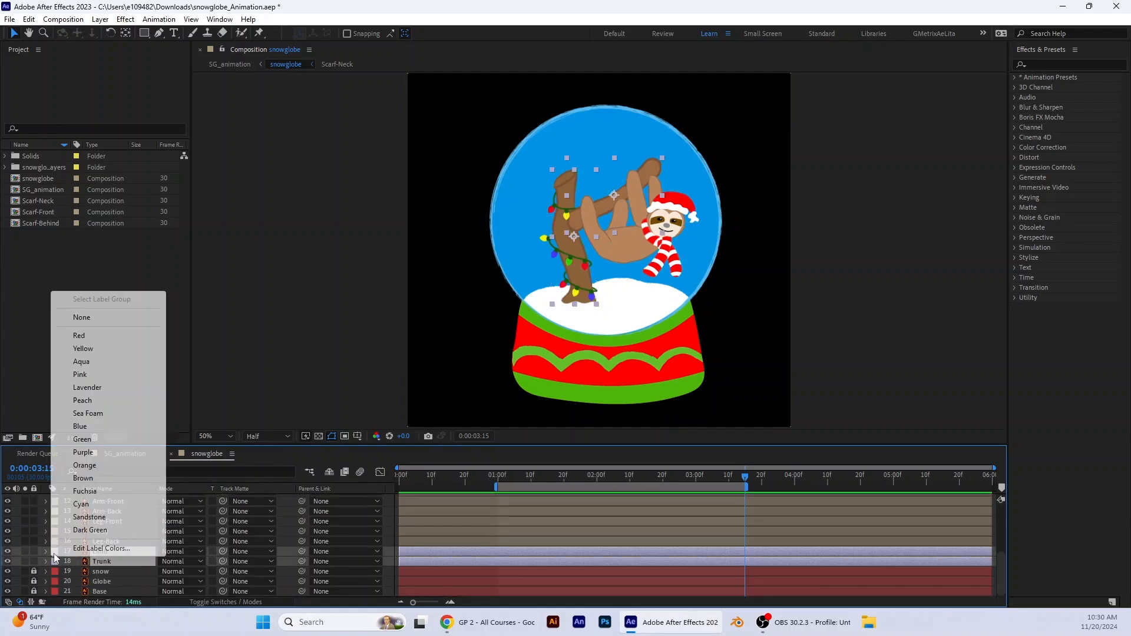
left_click(86, 439)
Add the first composition marker to the snowglobe composition at 0:00:01:11, where the shake keyframes start in SG_animation
scroll(177, 531, "up", 4)
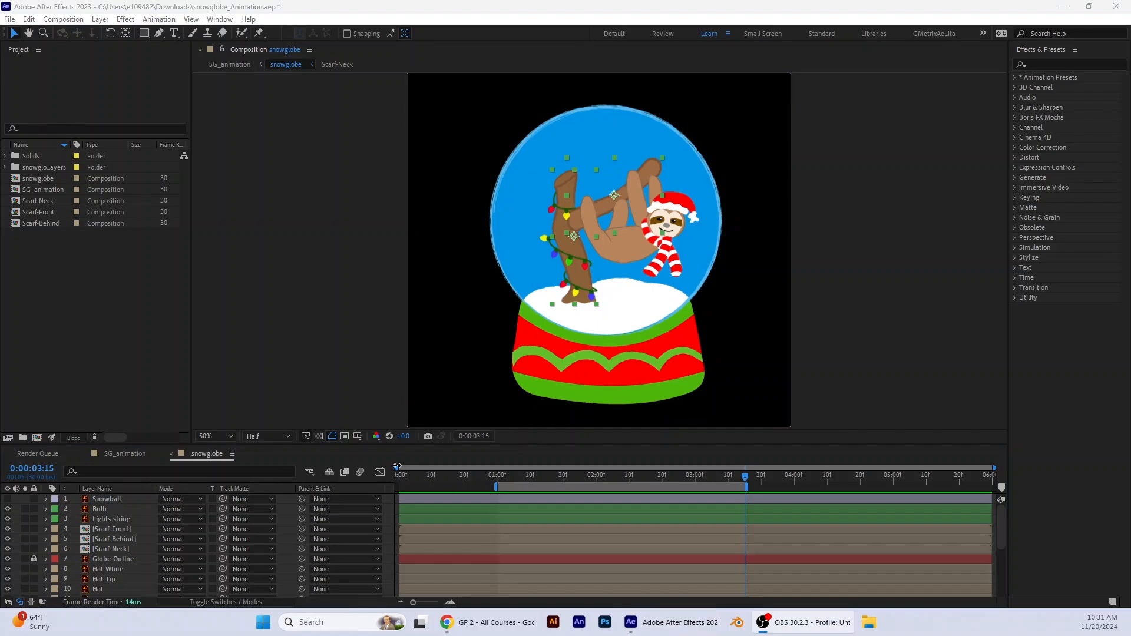
left_click_drag(397, 468, 446, 474)
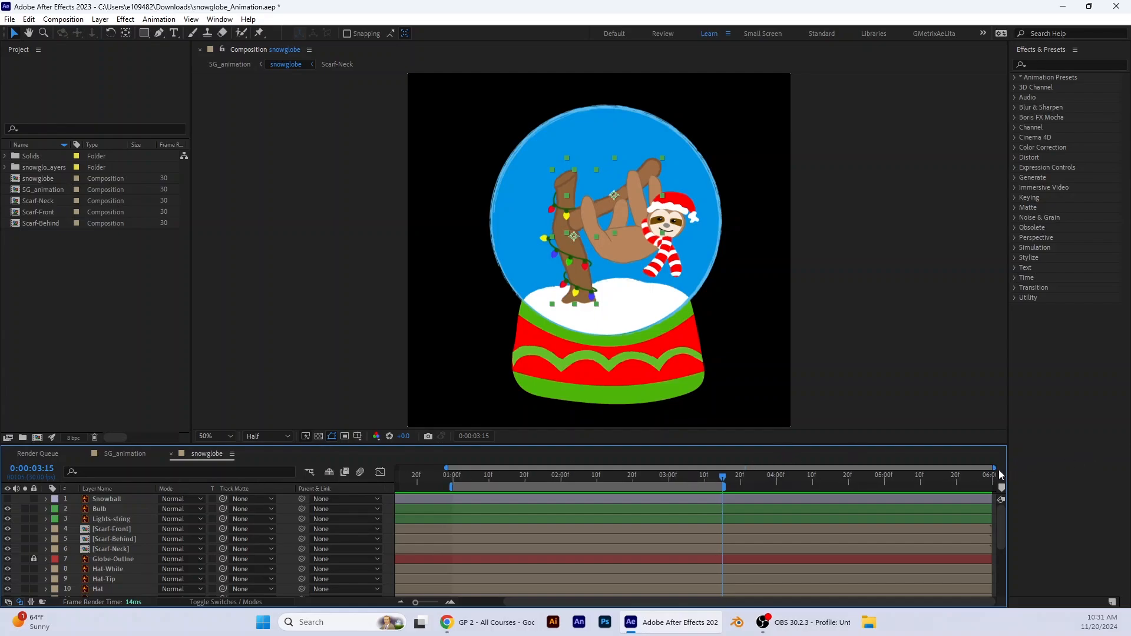
left_click_drag(995, 468, 479, 508)
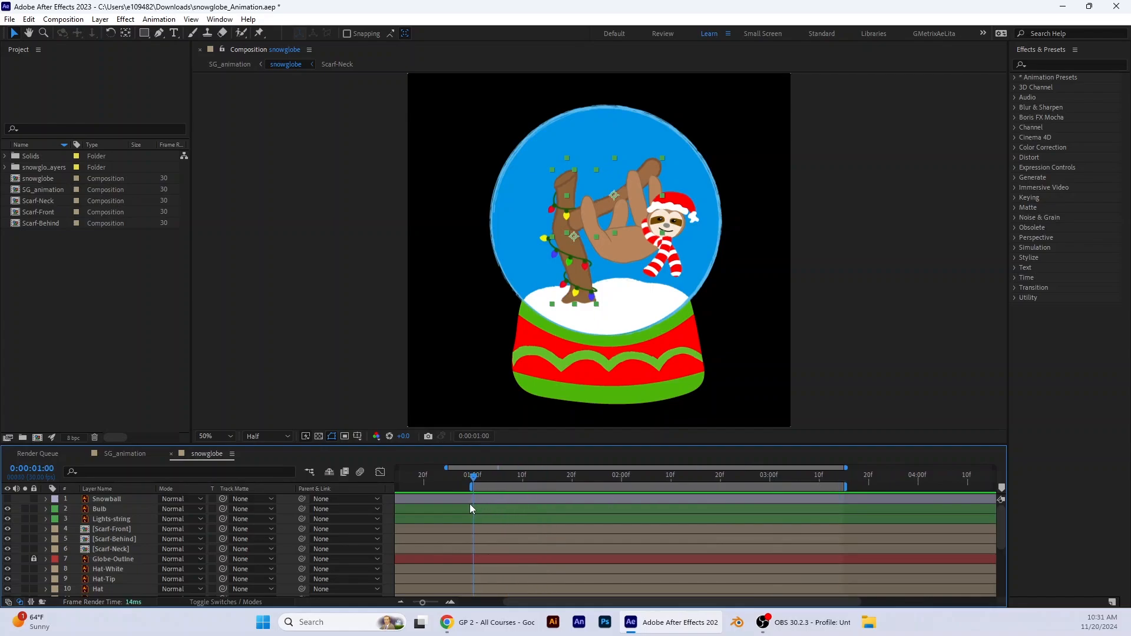
left_click(115, 452)
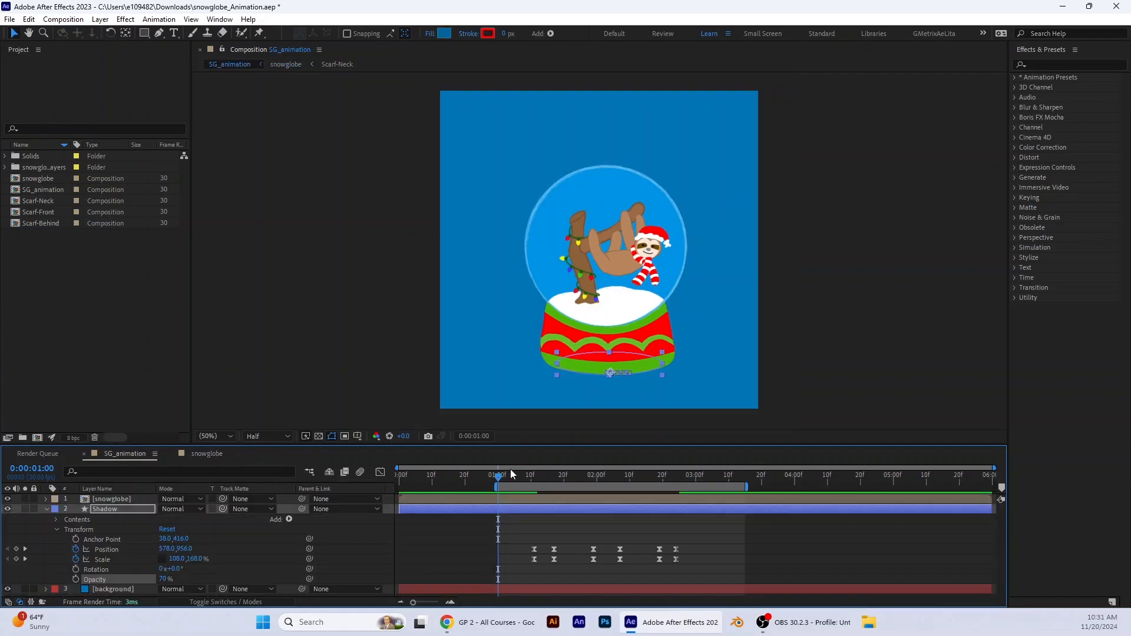
left_click_drag(495, 477, 534, 486)
left_click(222, 452)
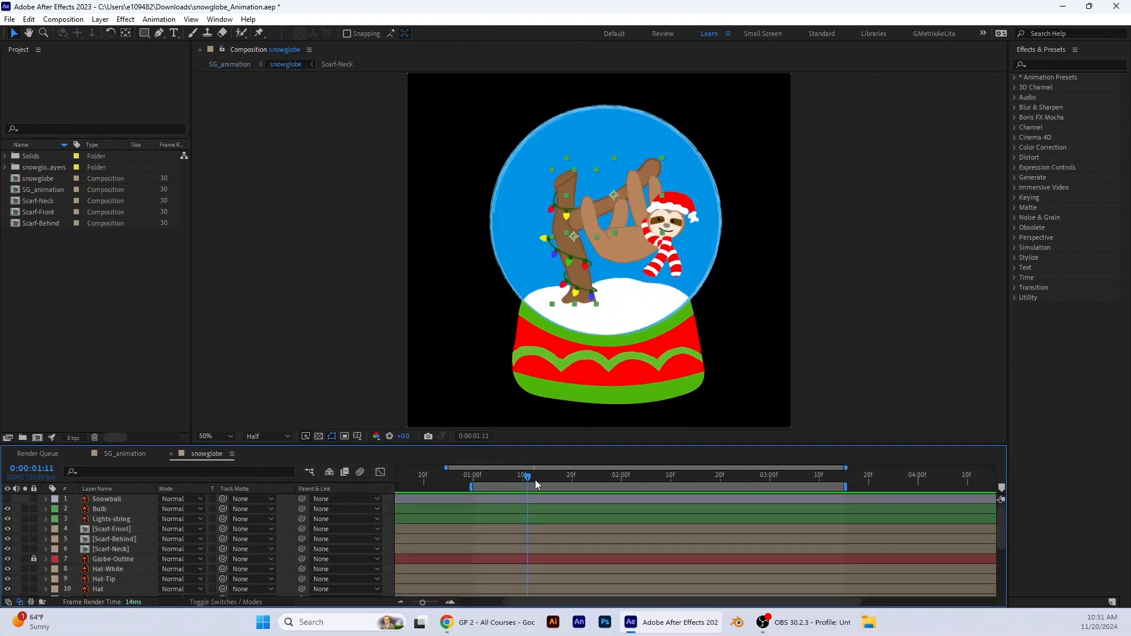
mouse_move(528, 485)
left_mouse_down()
mouse_move(472, 485)
mouse_move(527, 486)
left_mouse_up()
mouse_move(983, 487)
left_mouse_down()
mouse_move(520, 487)
mouse_move(529, 496)
left_mouse_up()
Add the second snowglobe composition marker at 0:00:01:17, matching the next shadow keyframes in SG_animation
left_click(141, 458)
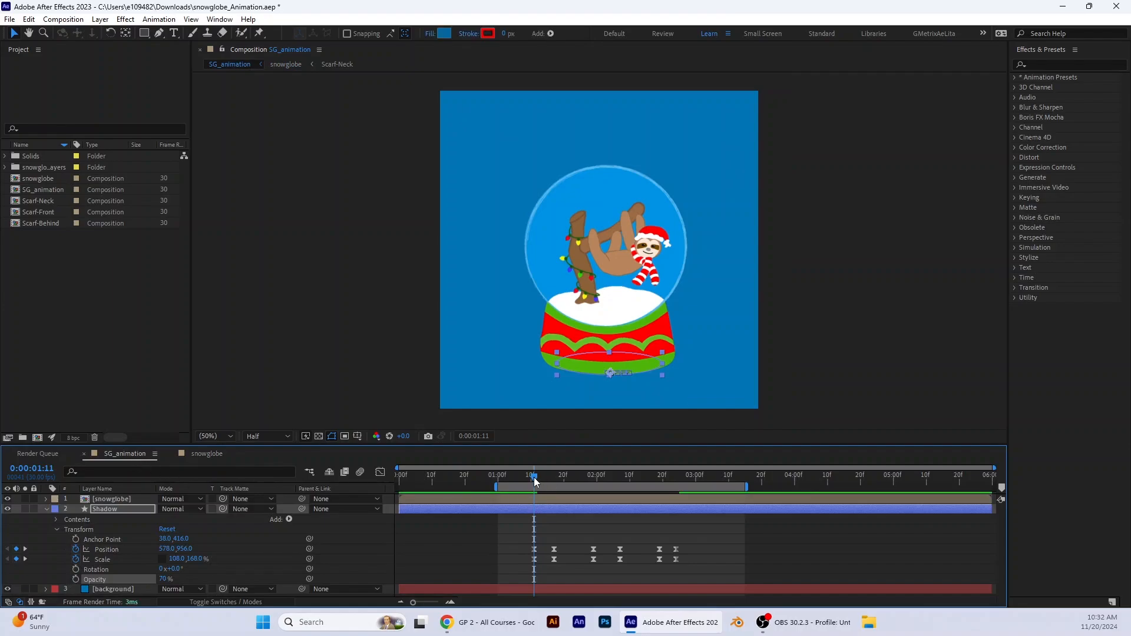
left_click_drag(535, 478, 553, 485)
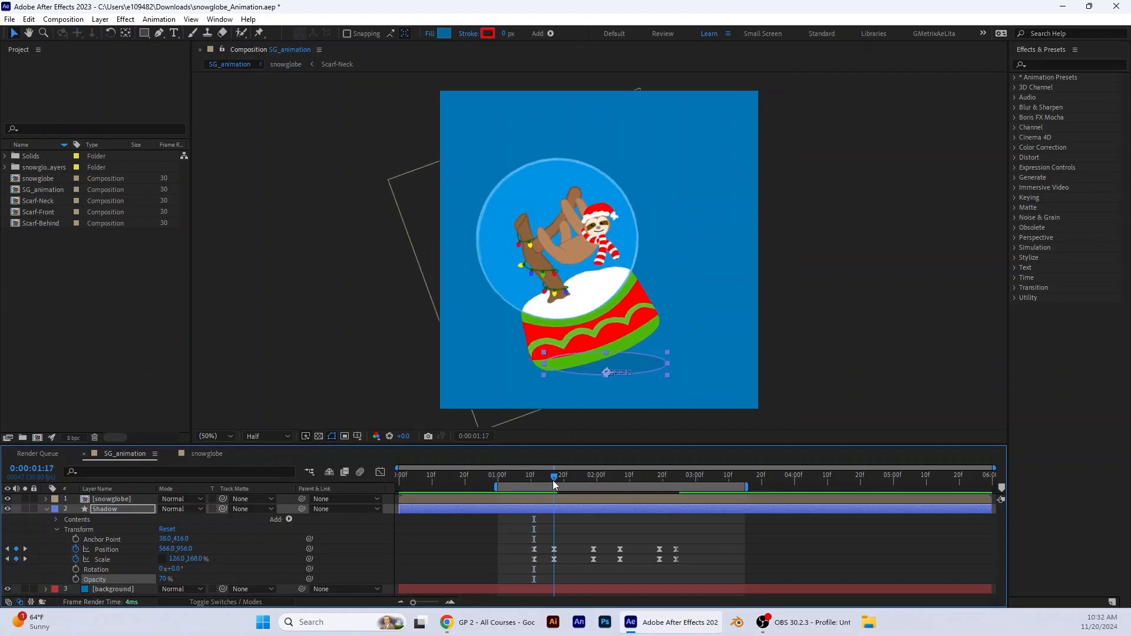
left_click(219, 454)
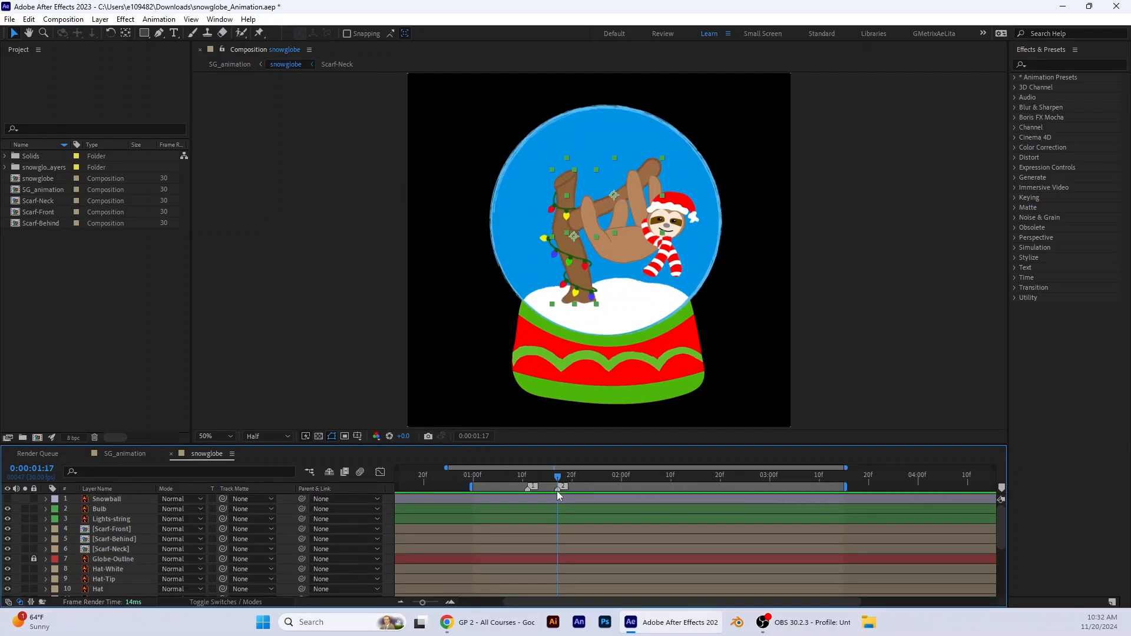
Add the third snowglobe composition marker at 0:00:01:29, matching the middle position and rotation keyframes in SG_animation
left_click(137, 456)
left_click_drag(556, 477, 594, 490)
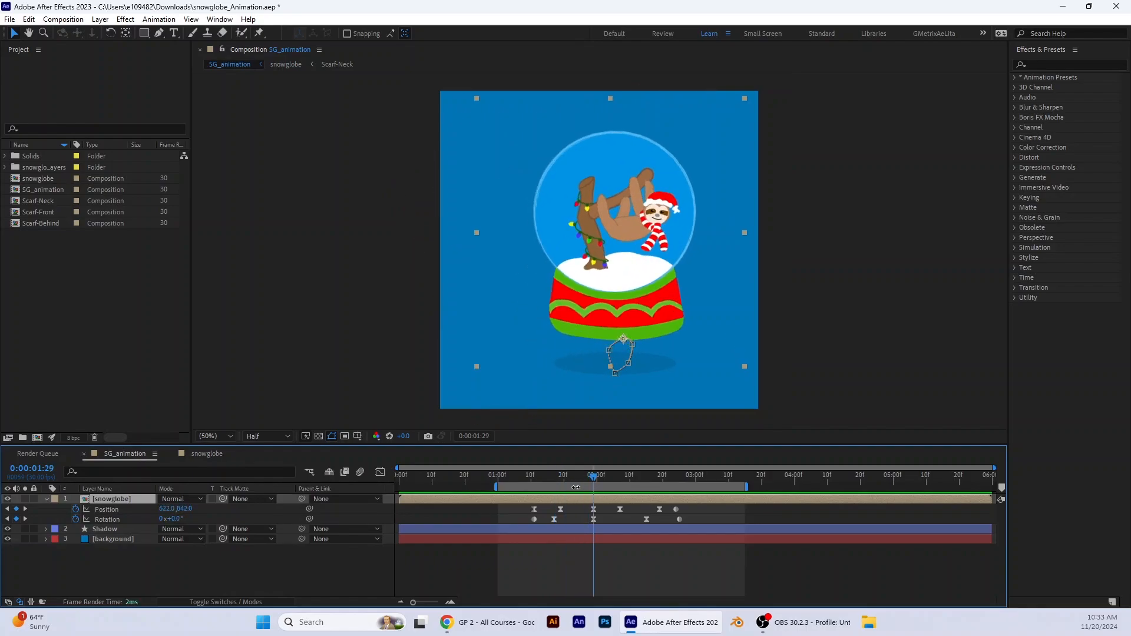
left_click(197, 455)
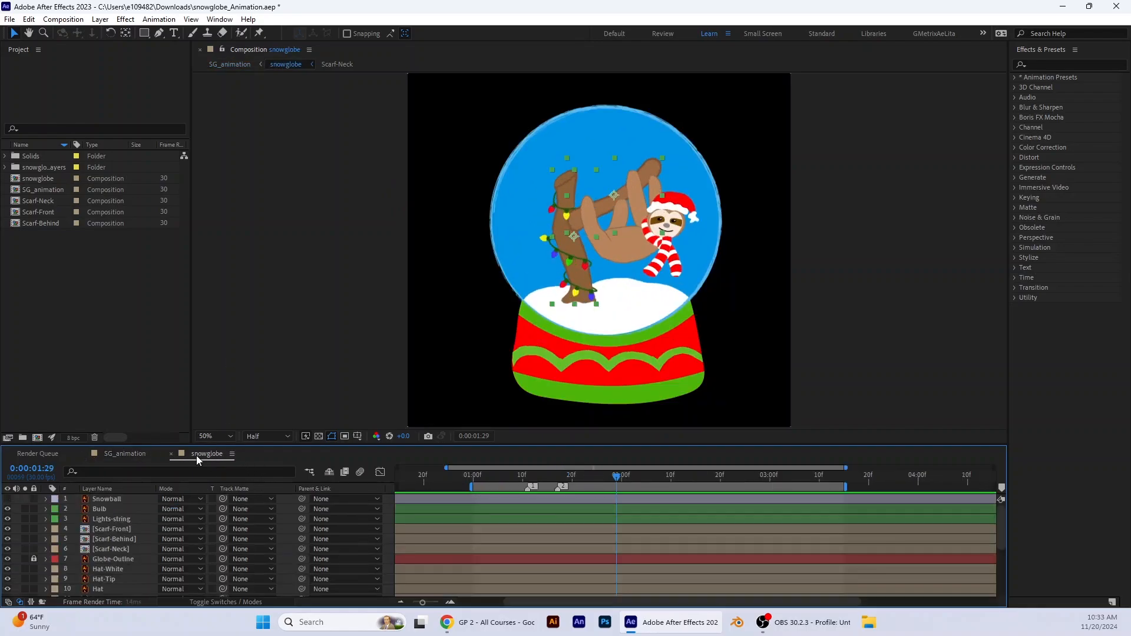
mouse_move(792, 487)
left_mouse_down()
mouse_move(682, 488)
mouse_move(1002, 489)
left_mouse_up()
left_click_drag(1005, 488, 700, 488)
Add the fourth snowglobe composition marker at 0:00:02:07, matching the globe's following position keyframe in SG_animation
left_click(117, 453)
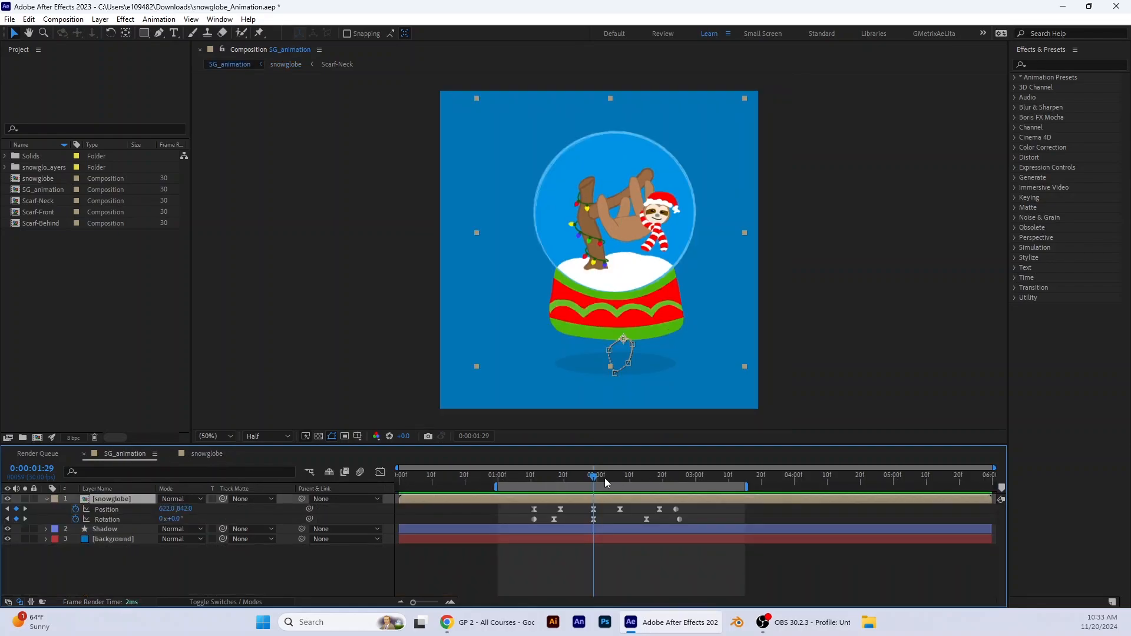
left_click_drag(596, 478, 622, 481)
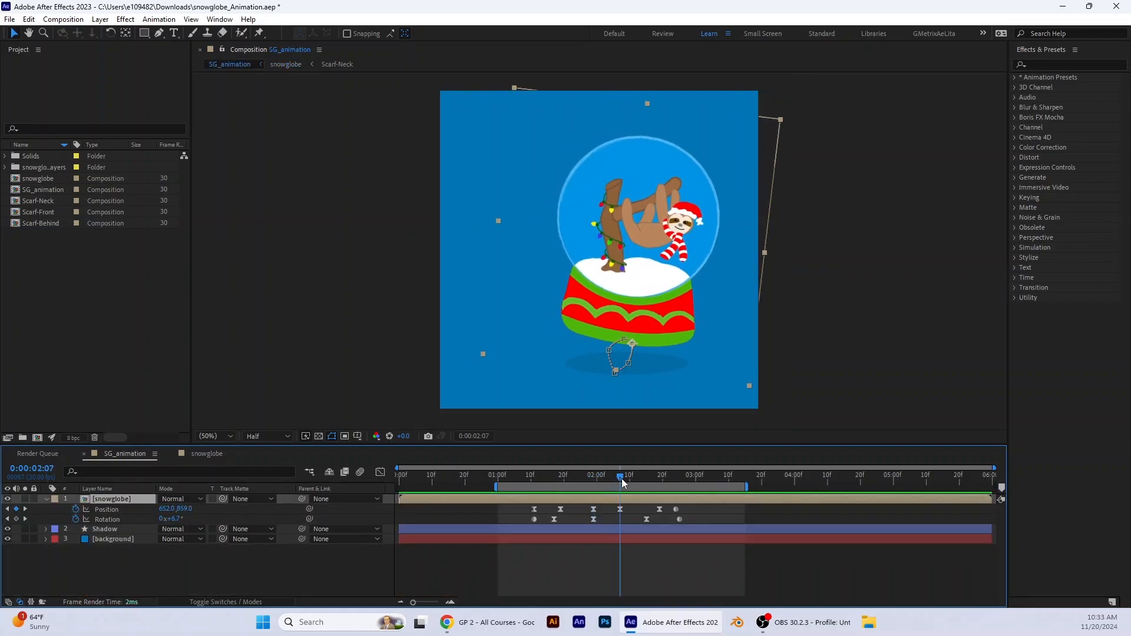
left_click(199, 457)
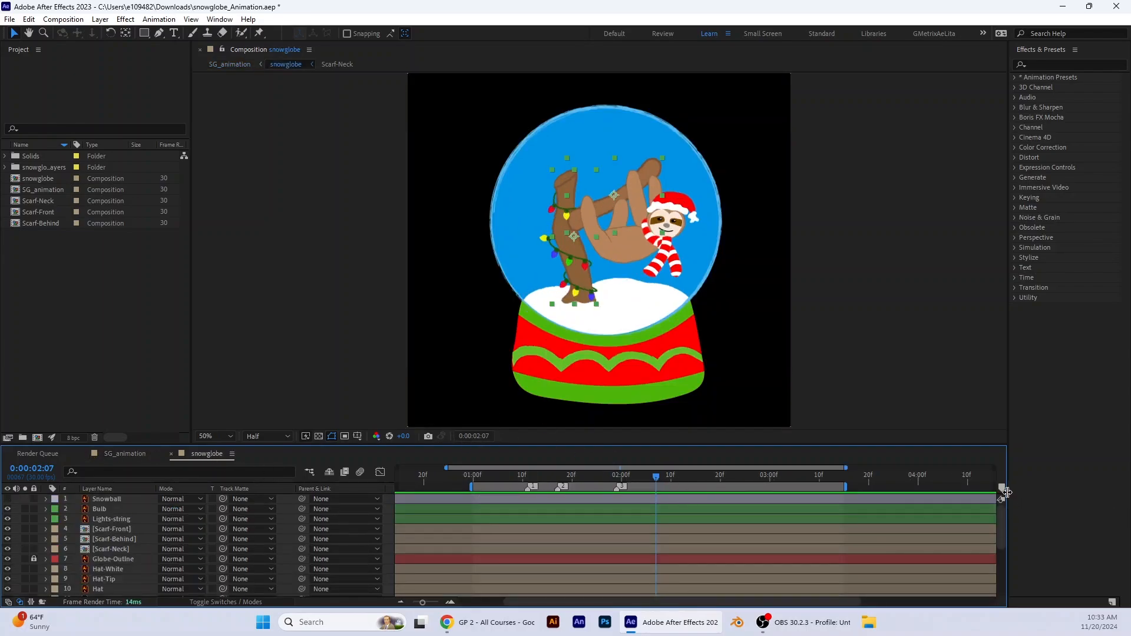
left_click_drag(1005, 492, 742, 489)
Add the fifth snowglobe composition marker at 0:00:02:15, matching the globe's rightward tilt rotation keyframe in SG_animation
left_click(121, 454)
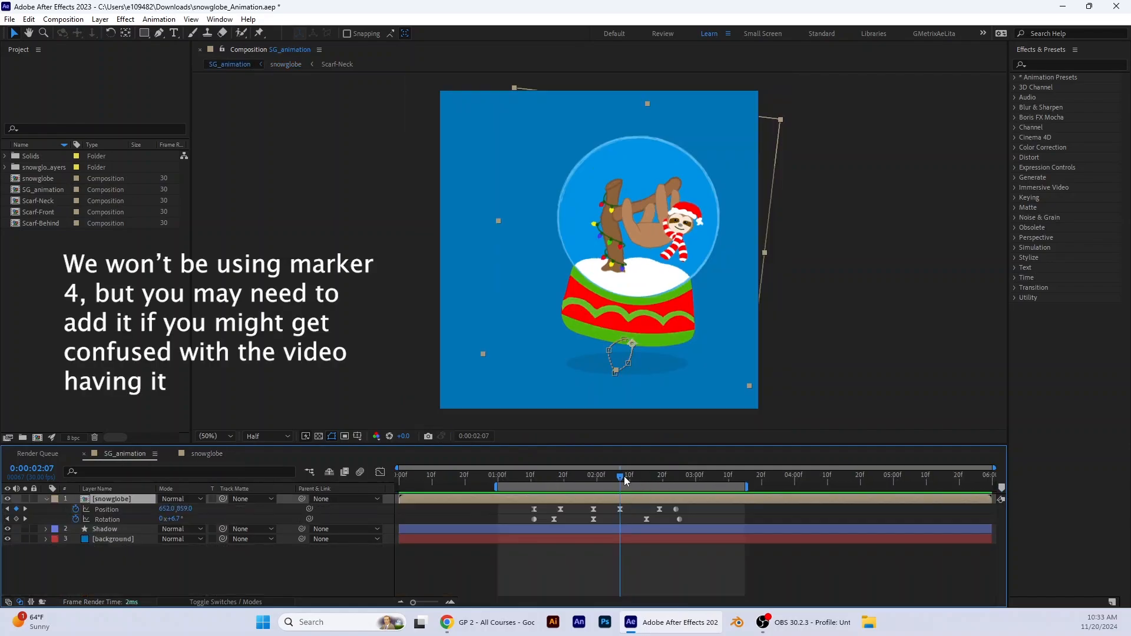
left_click_drag(623, 476, 649, 483)
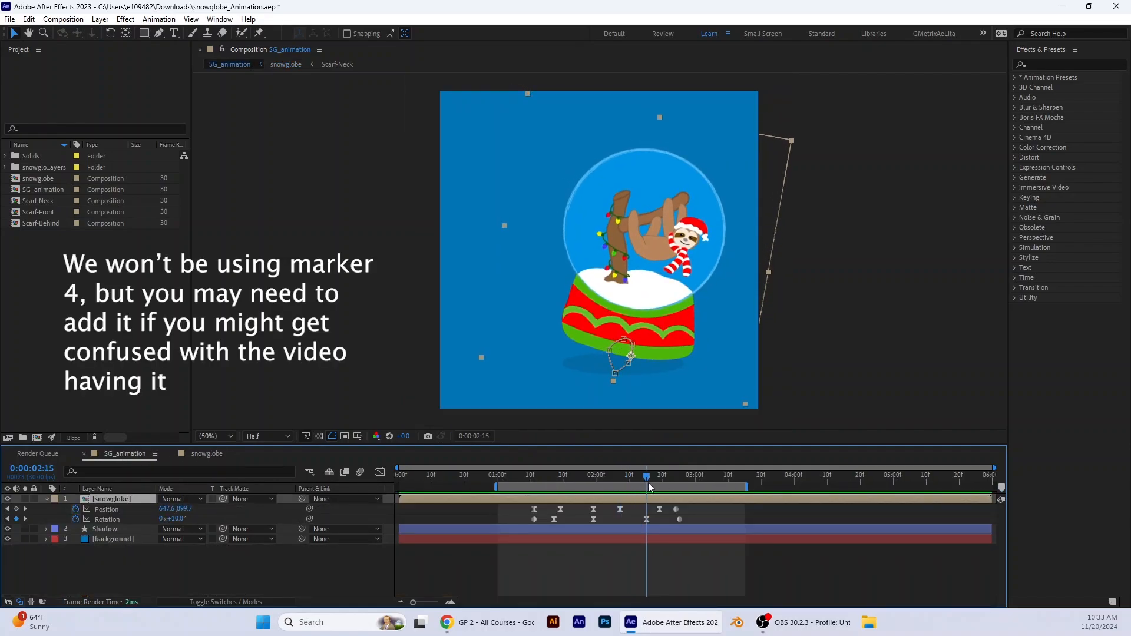
left_click(214, 455)
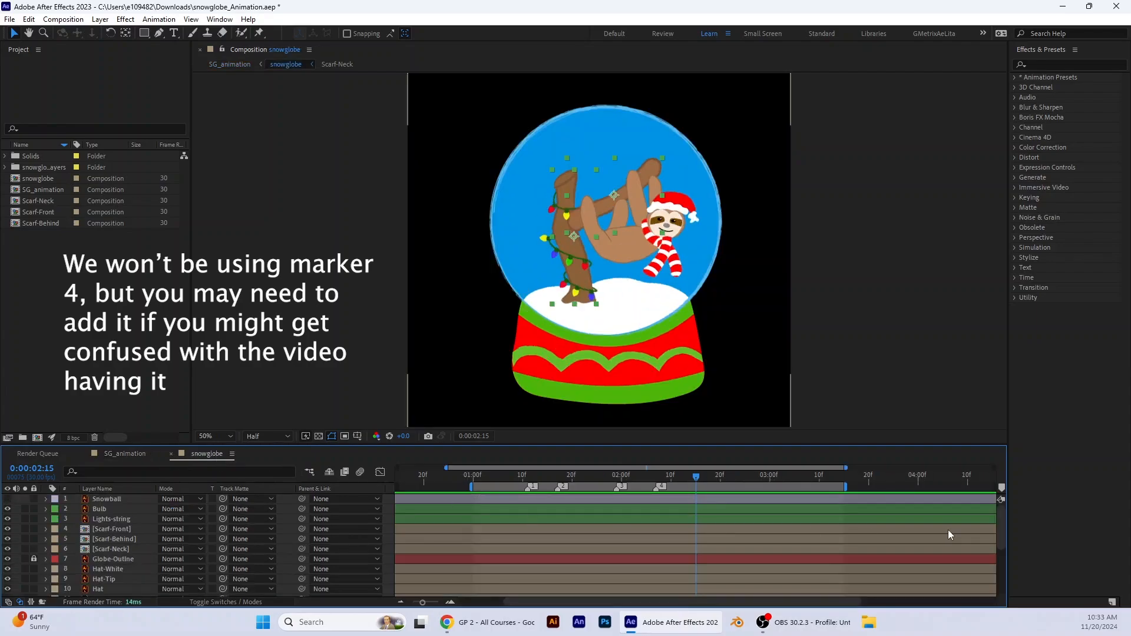
left_click_drag(1002, 488, 704, 489)
Add the sixth snowglobe composition marker at 0:00:02:25, matching the globe's final rotation keyframe in SG_animation
left_click(107, 455)
left_click(115, 453)
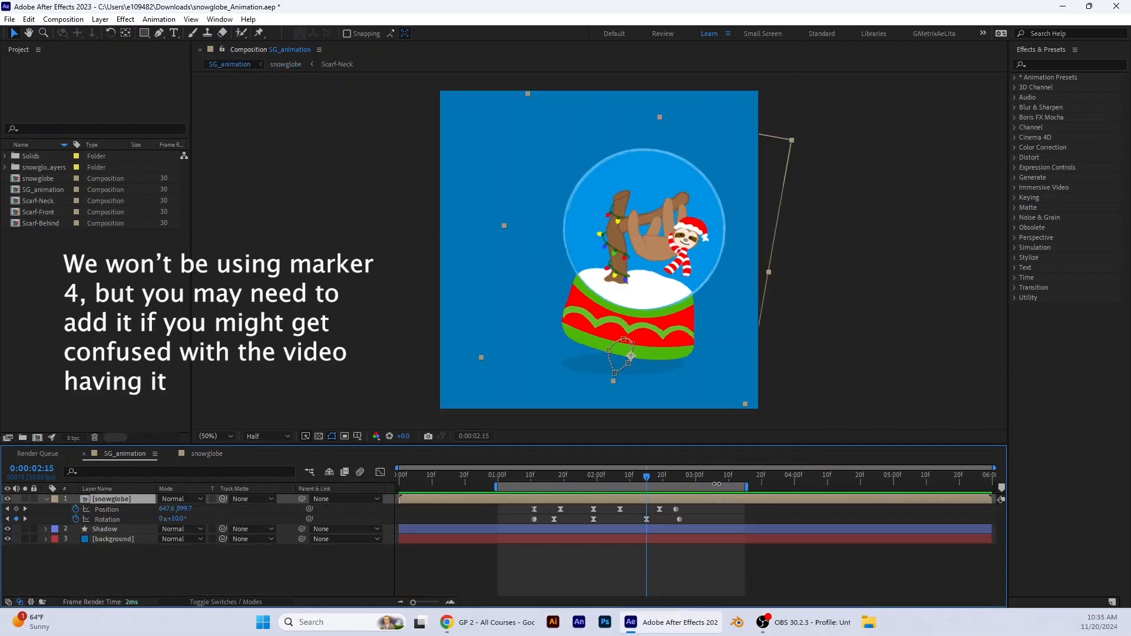
left_click_drag(646, 480, 677, 483)
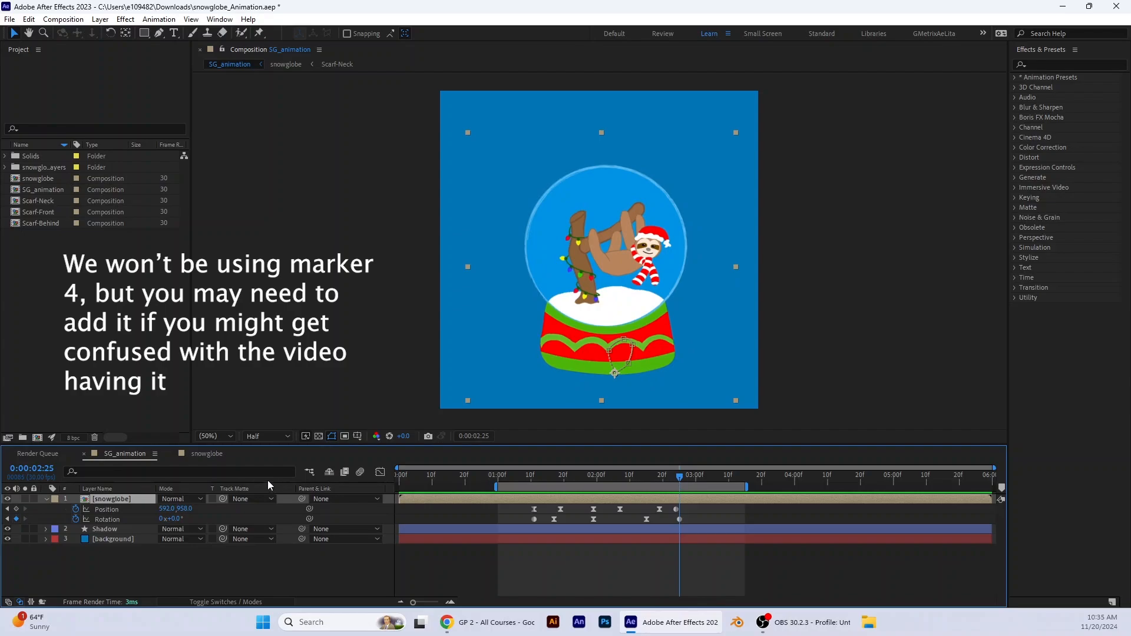
left_click(206, 453)
left_click_drag(1002, 488, 875, 486)
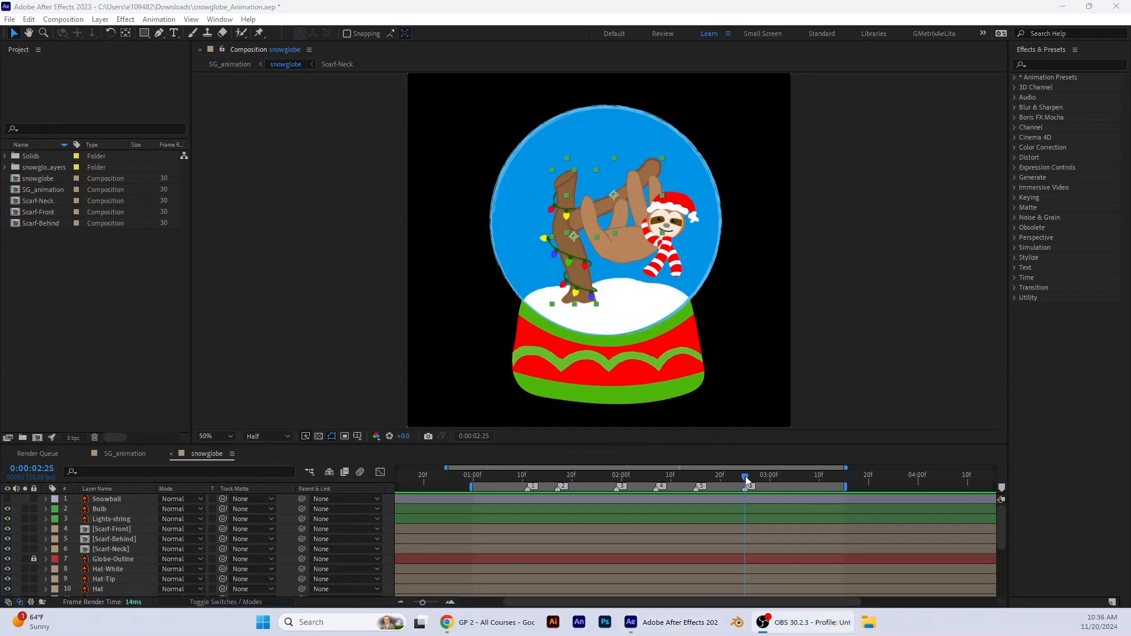
Return to the first marker at 0:00:01:11 and solo the Trunk layer in the snowglobe composition
left_click_drag(745, 476, 528, 502)
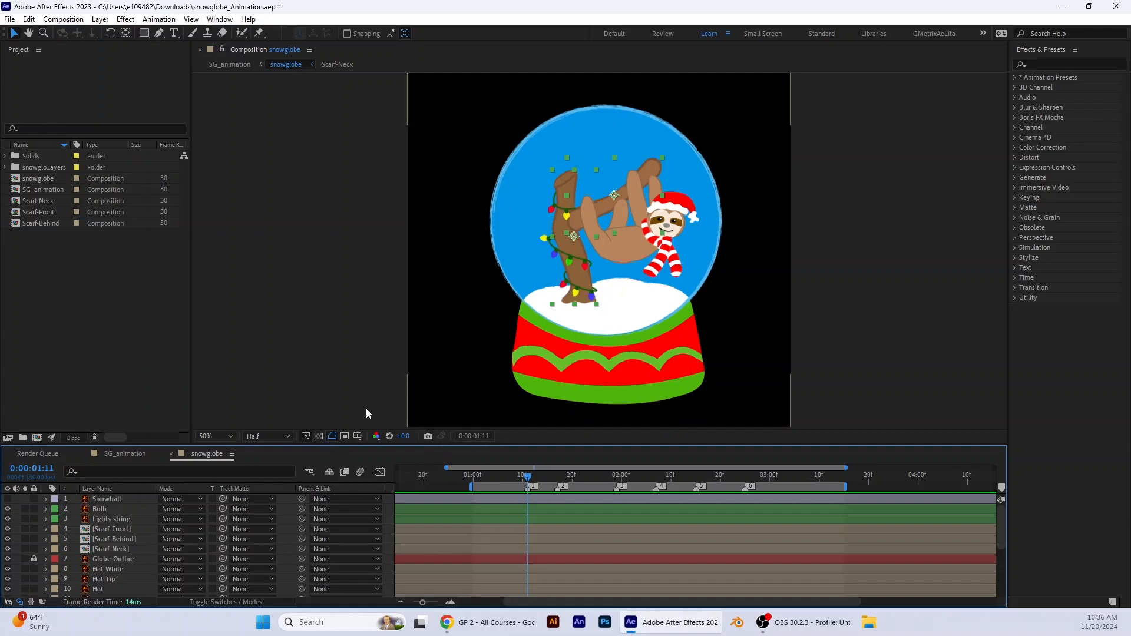
scroll(117, 555, "down", 3)
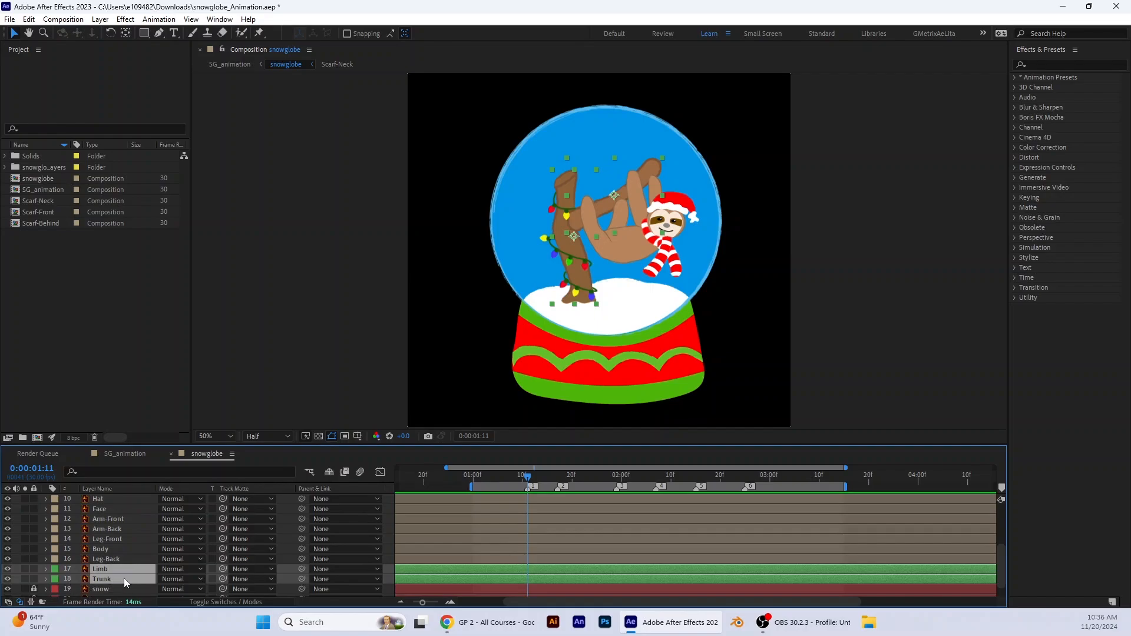
left_click(26, 578)
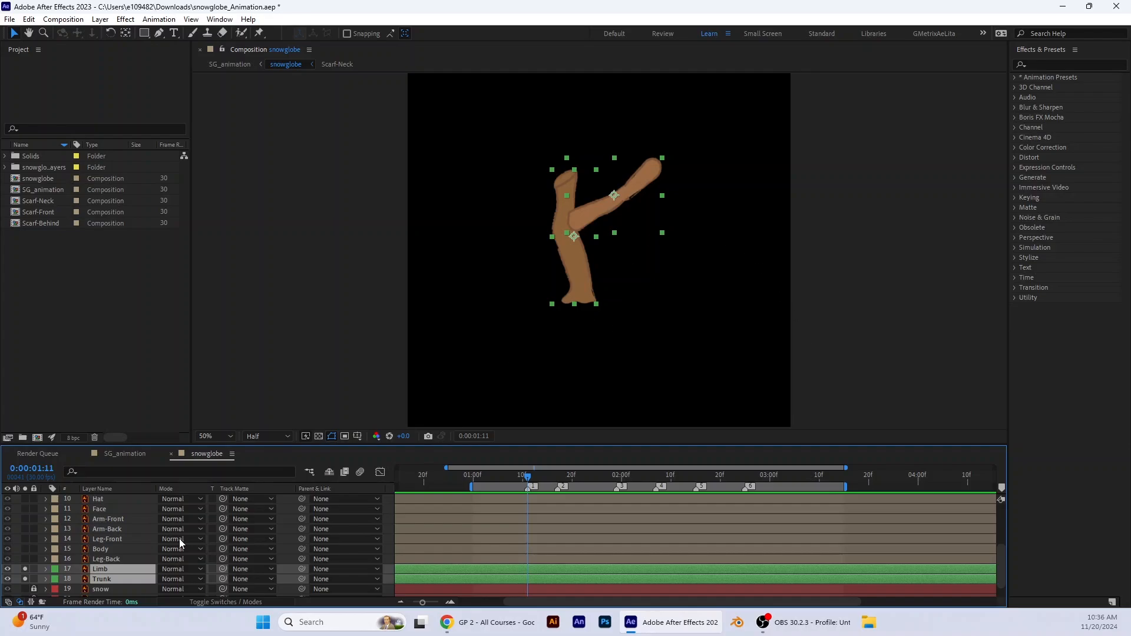
left_click(126, 556)
left_click(113, 579)
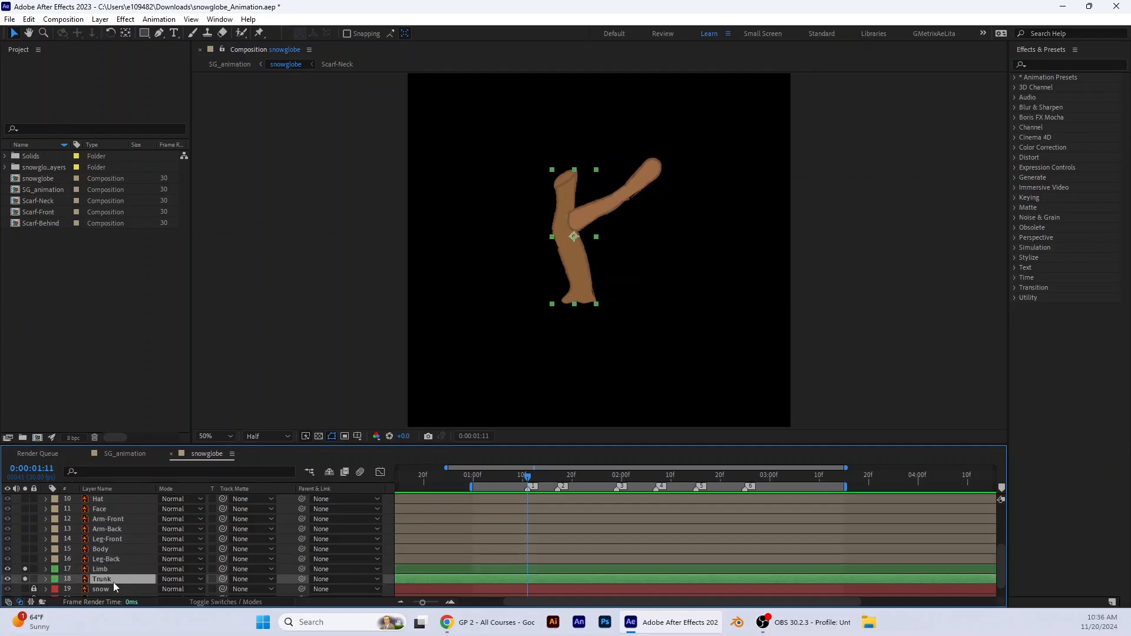
left_click(24, 568)
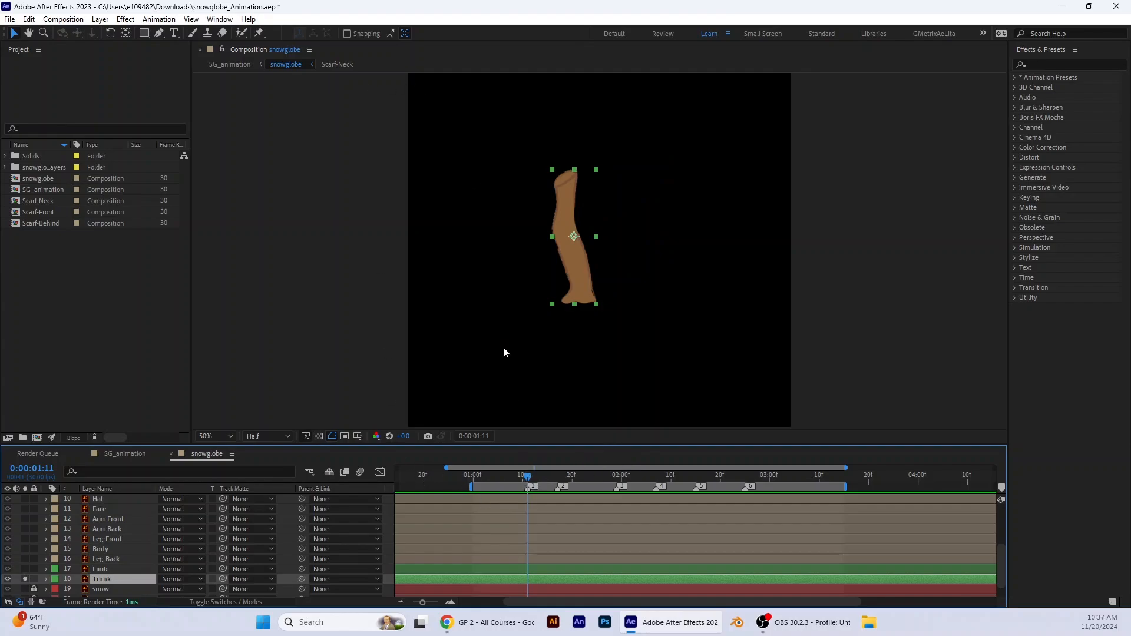
Place five puppet position pins down the middle of the trunk, from its top end to its base
key("period")
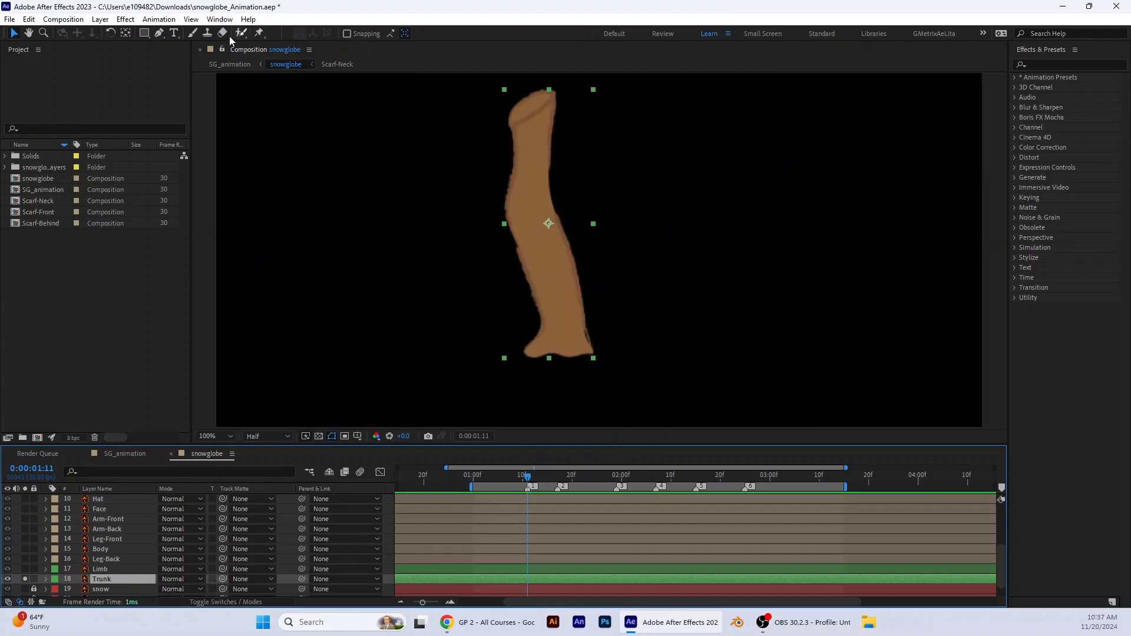
left_click(260, 33)
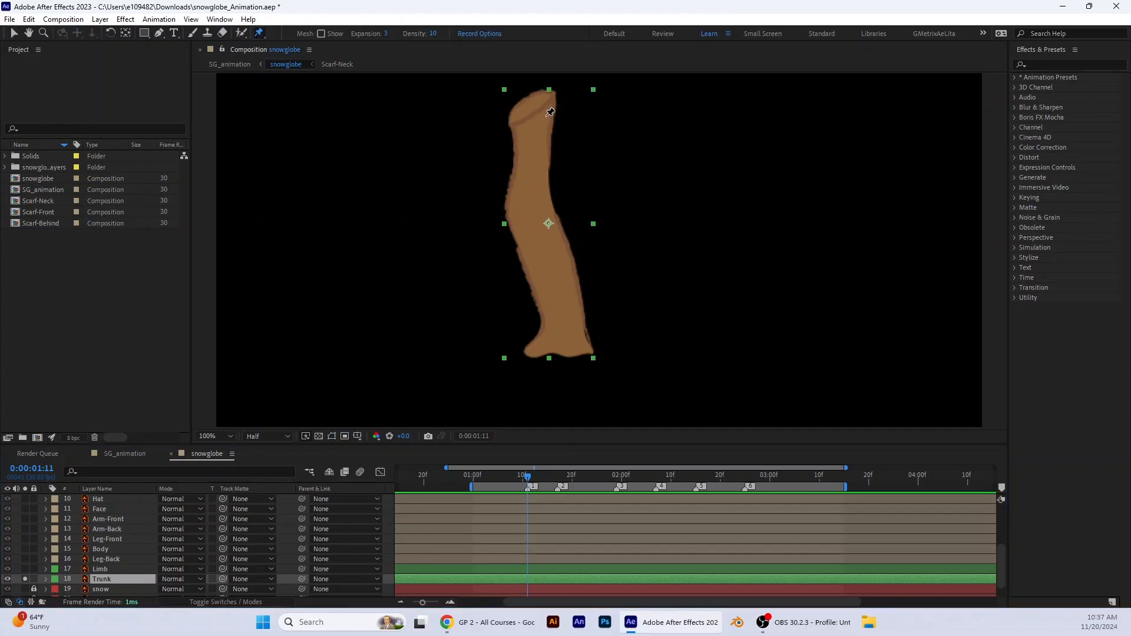
left_click(532, 104)
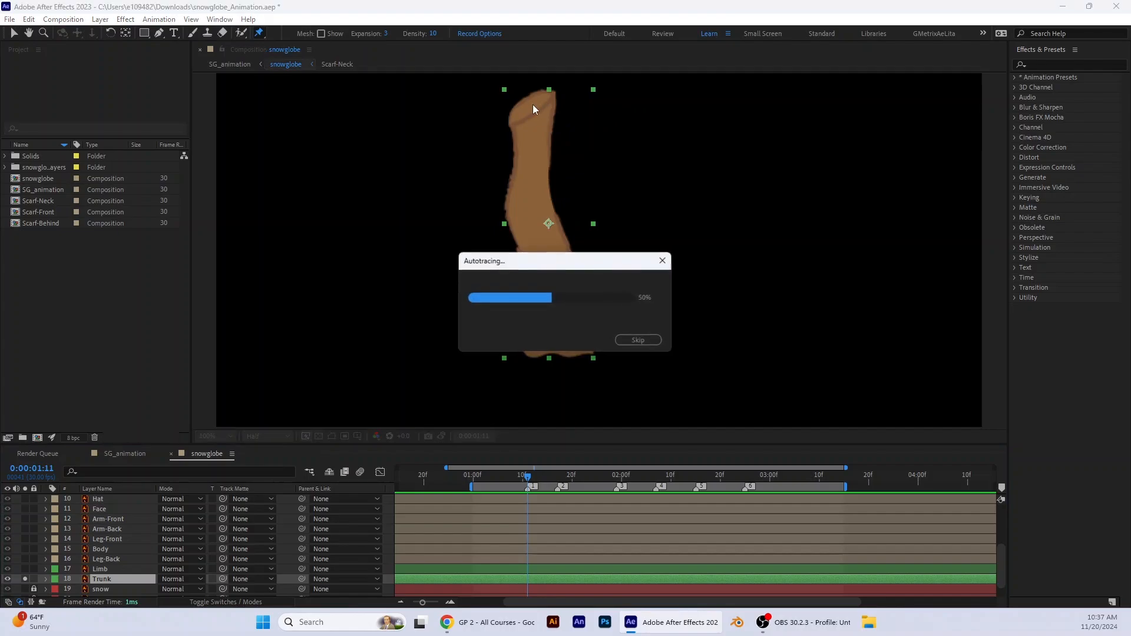
left_click(532, 178)
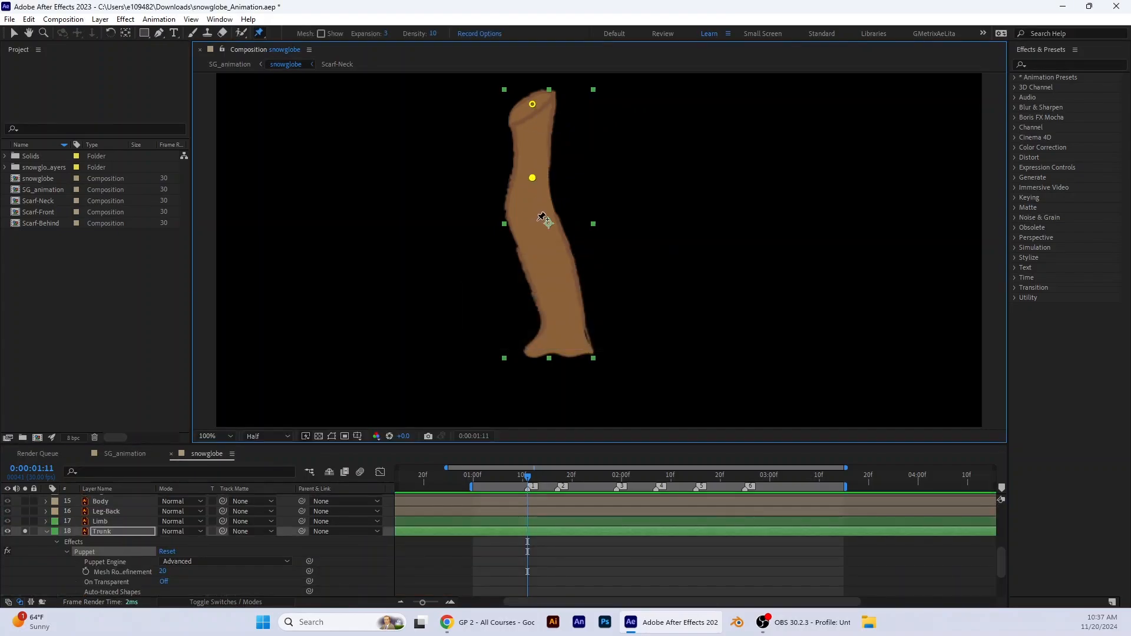
left_click(533, 214)
left_click(558, 287)
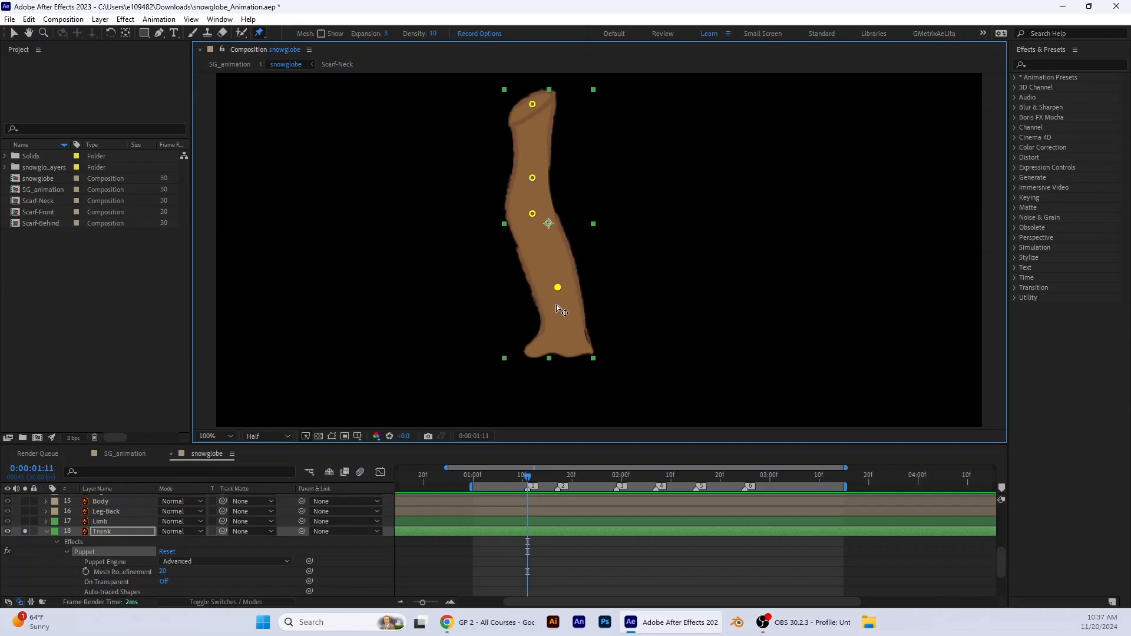
left_click(565, 346)
Reveal the position properties of the trunk's two lowest puppet pins and go to the second marker at 0:00:01:17
scroll(94, 551, "down", 3)
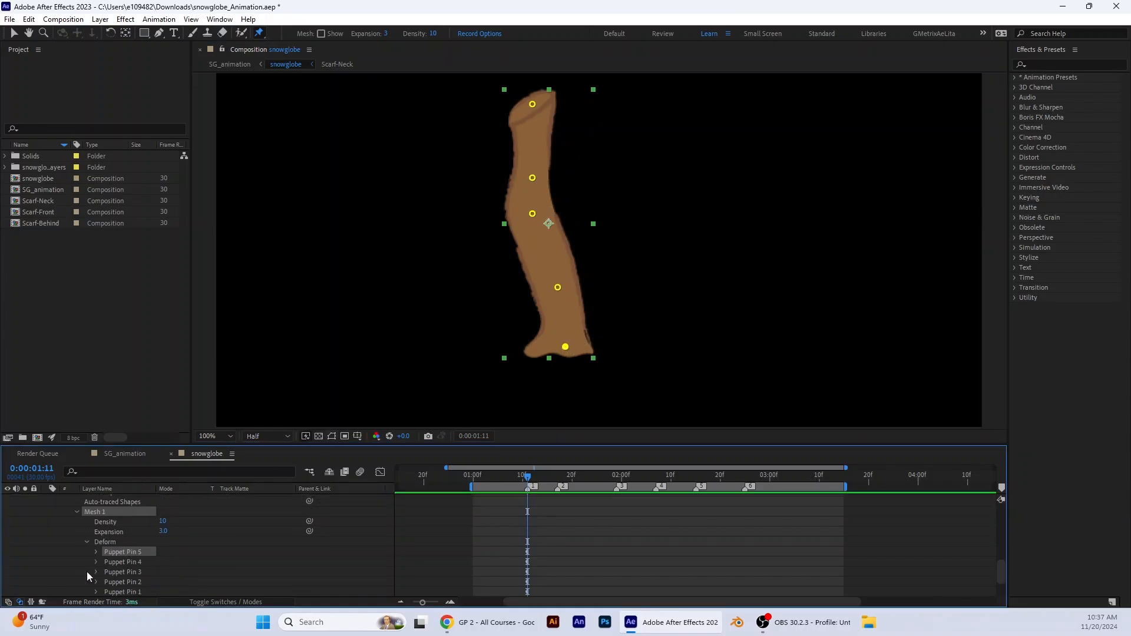
scroll(101, 539, "up", 3)
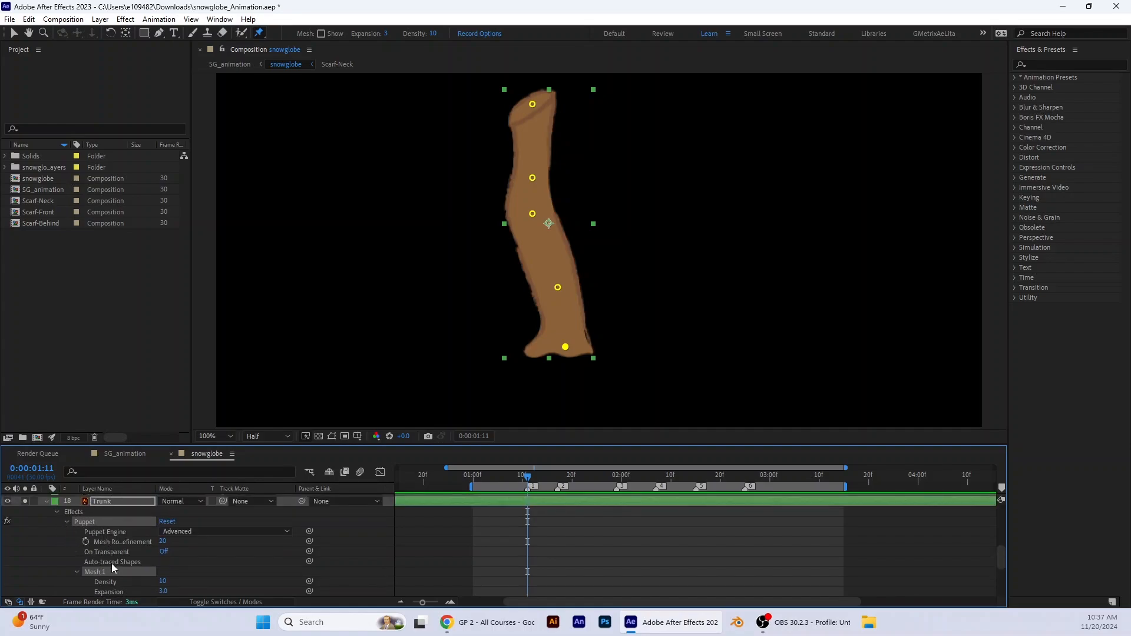
scroll(116, 567, "down", 3)
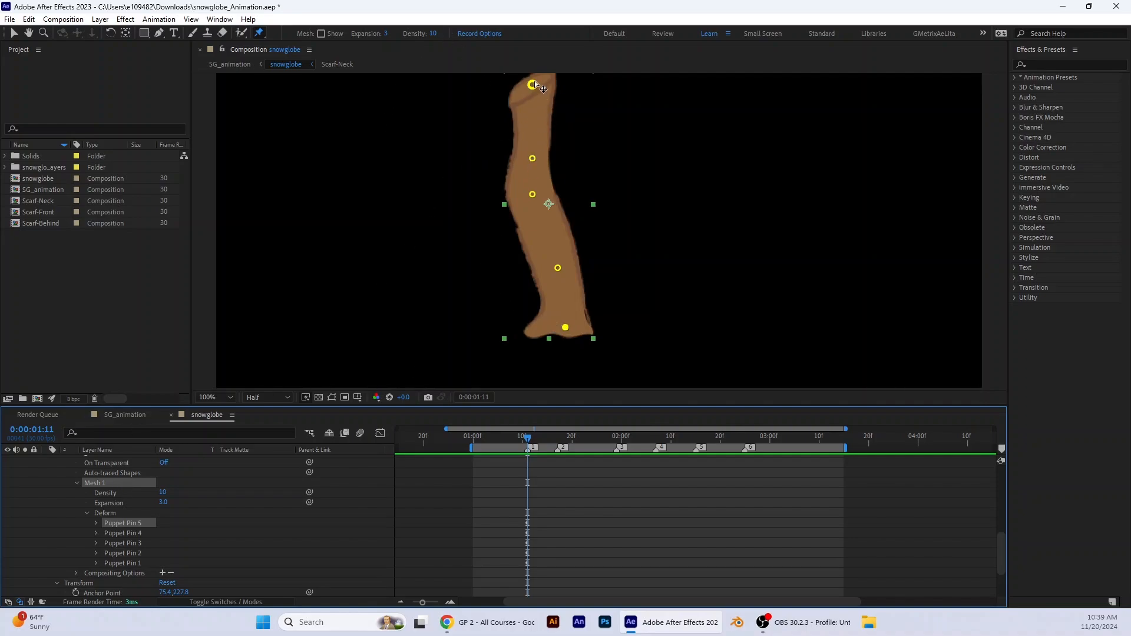
left_click(96, 524)
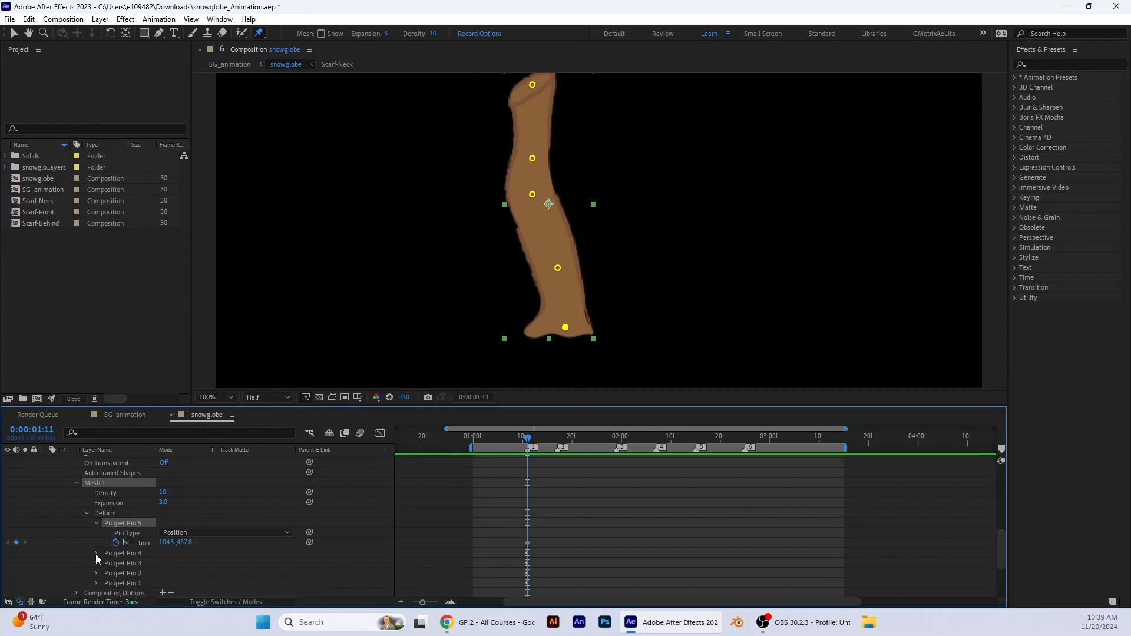
left_click(96, 553)
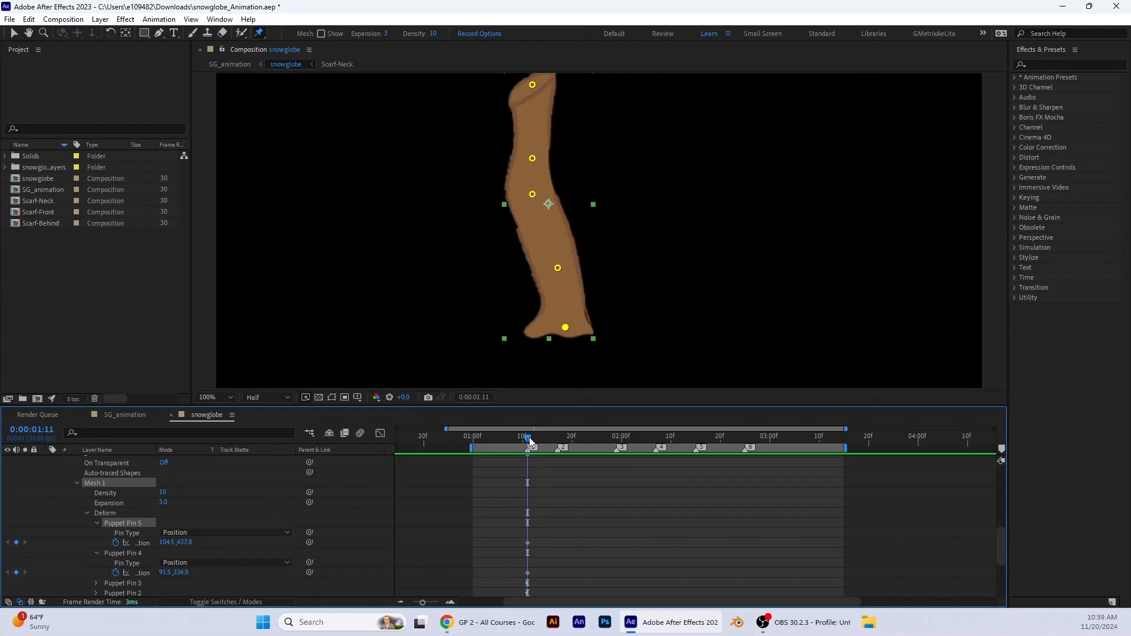
left_click_drag(532, 441, 558, 443)
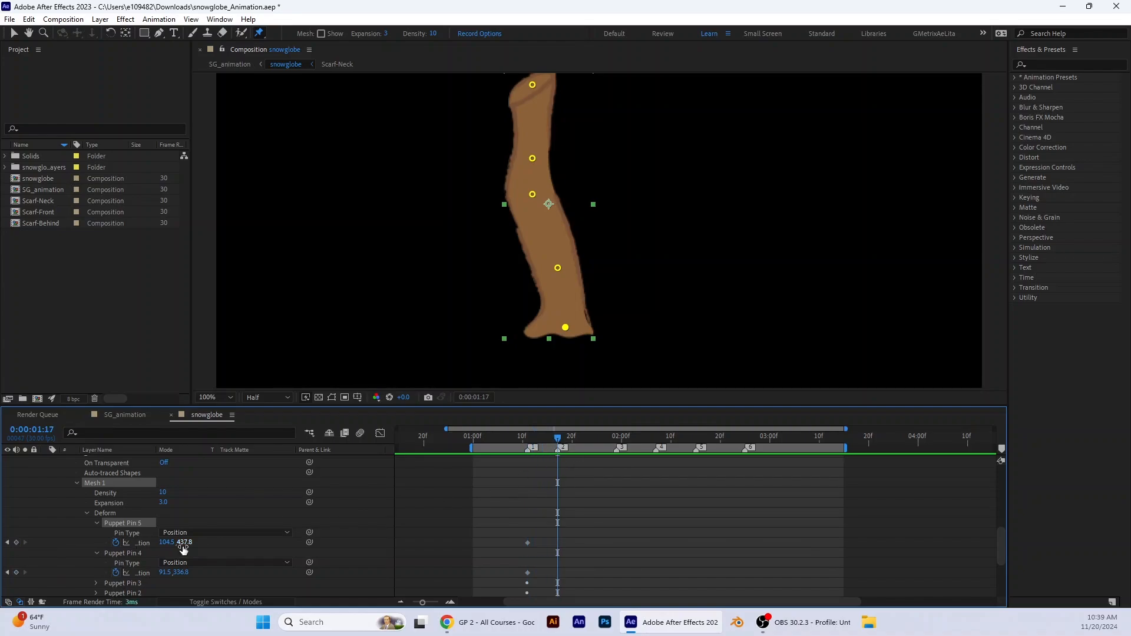
Try to shift the trunk's base pin left to an X position of 96.5 at the second marker
left_click_drag(168, 542, 163, 542)
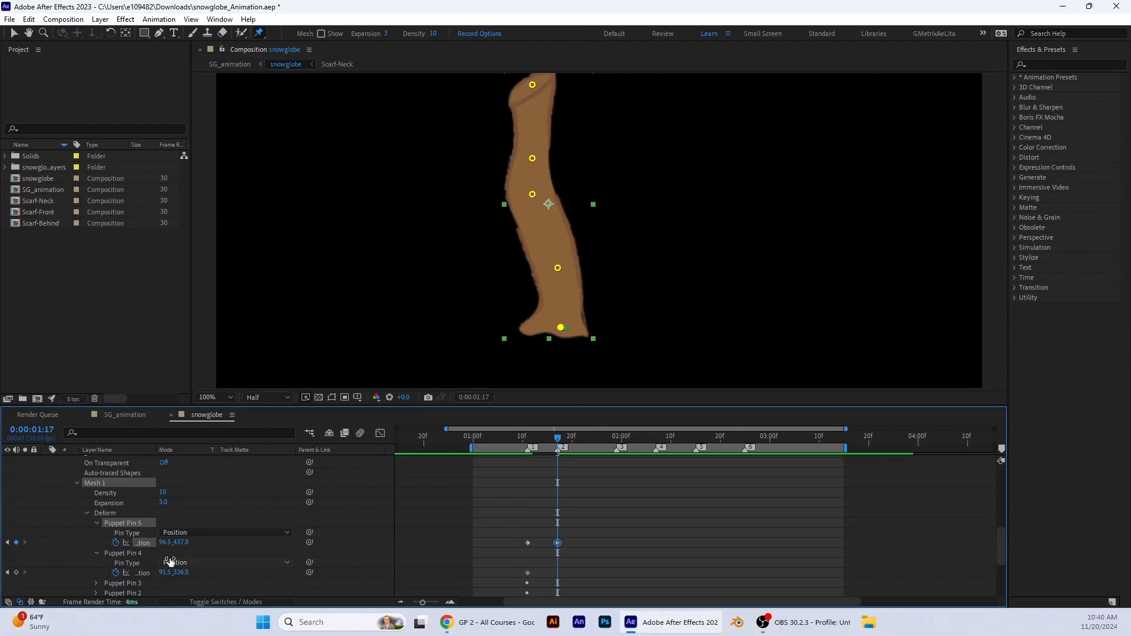
left_click(96, 524)
left_click(97, 534)
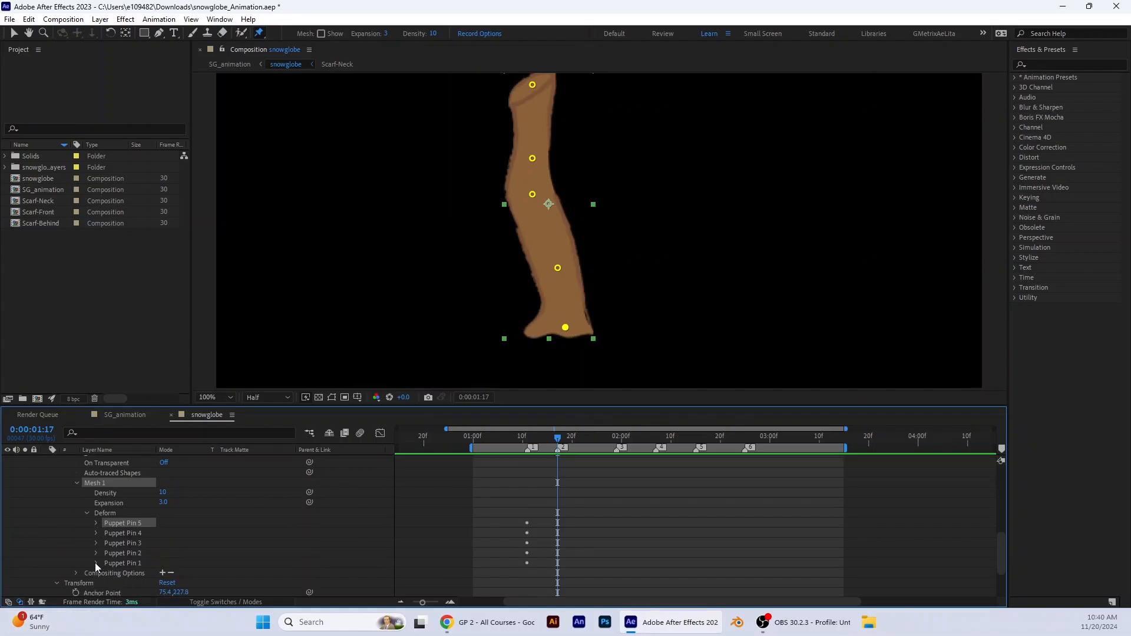
Keyframe the trunk's top two pins leftward at 0:00:01:17, setting X to 31.5 for Puppet Pin 1 and 37.5 for Puppet Pin 2
left_click(96, 564)
left_click(96, 553)
scroll(180, 544, "down", 1)
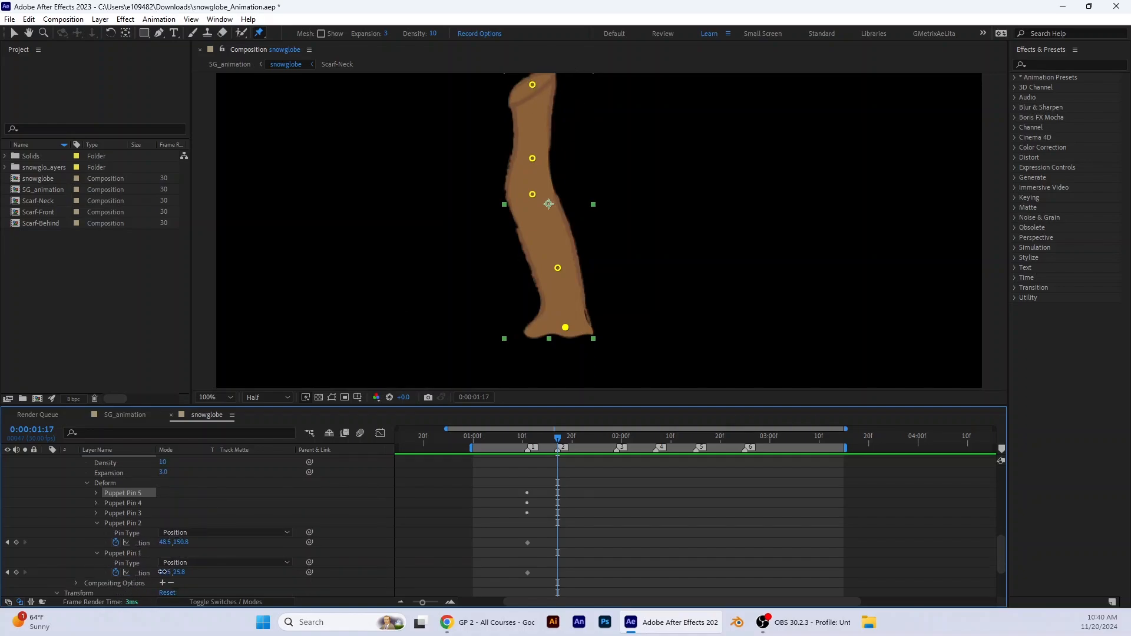
left_click_drag(161, 572, 162, 542)
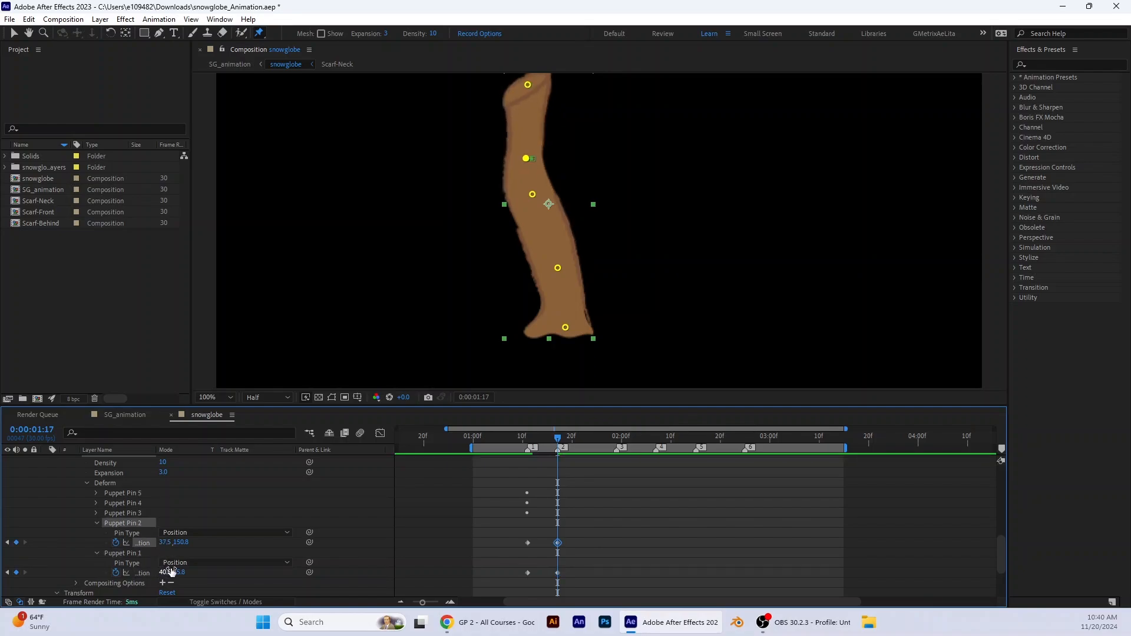
key("ctrl+z")
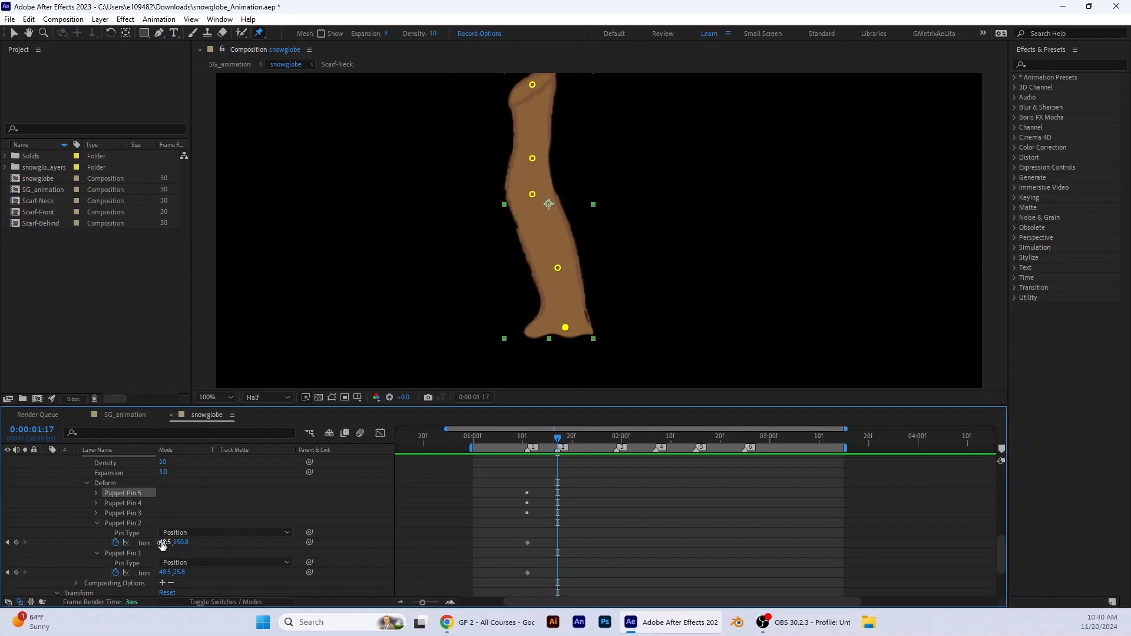
left_click_drag(160, 542, 154, 572)
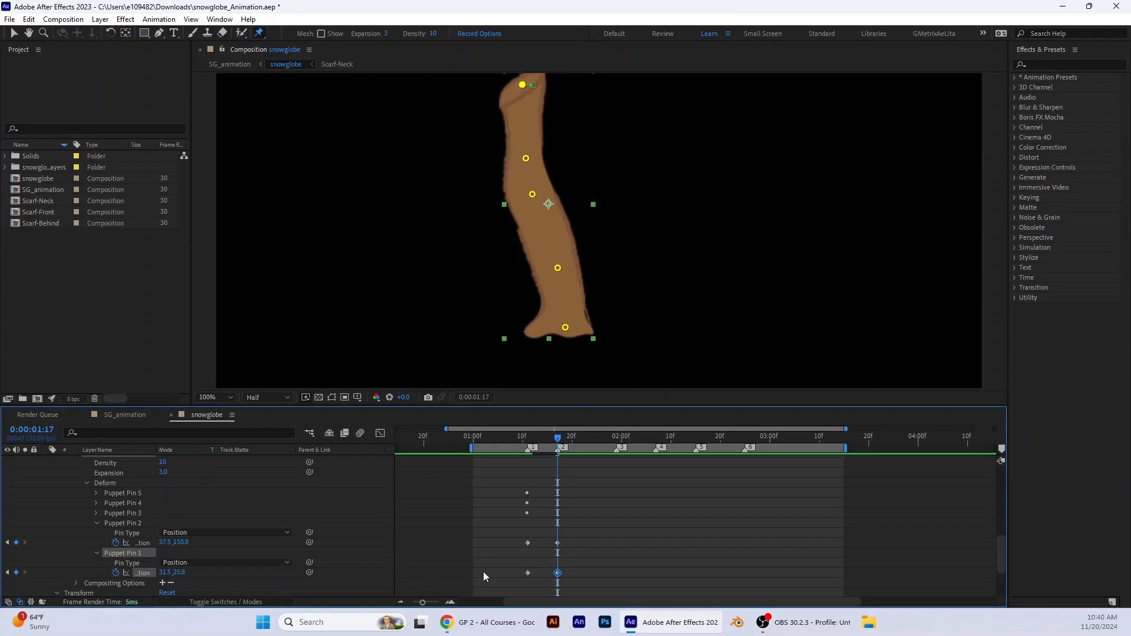
At the third marker, 0:00:01:29, move the trunk's Puppet Pin 1 to about 48.5, 9.8 and Puppet Pin 2 to about 38.5, 137.8
left_click(625, 439)
left_click_drag(415, 95, 467, 197)
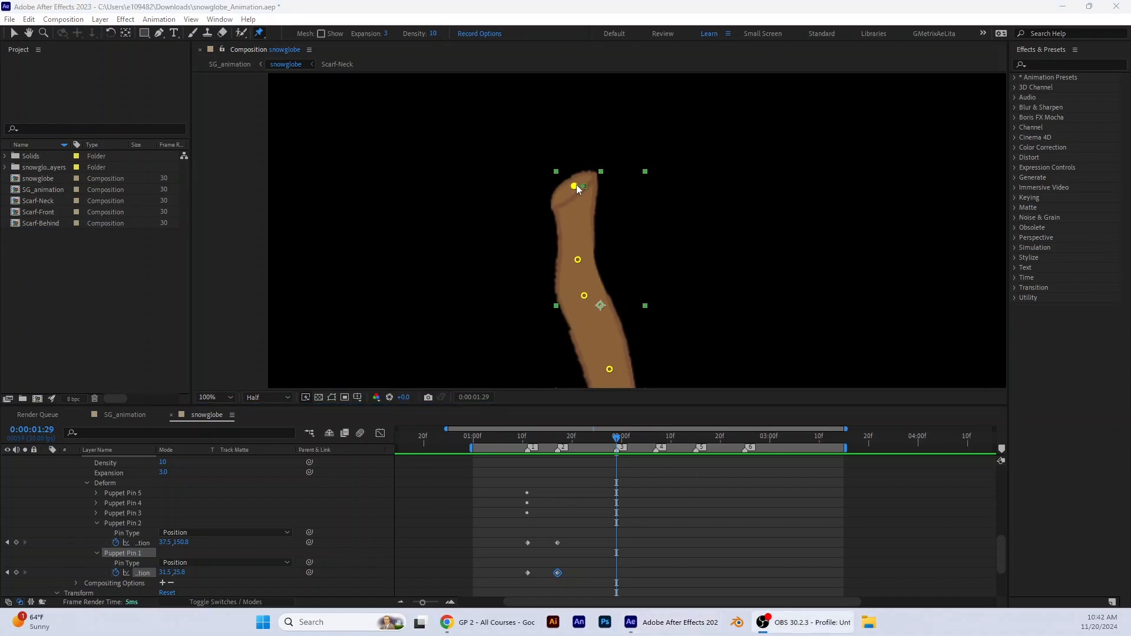
left_click_drag(577, 189, 583, 181)
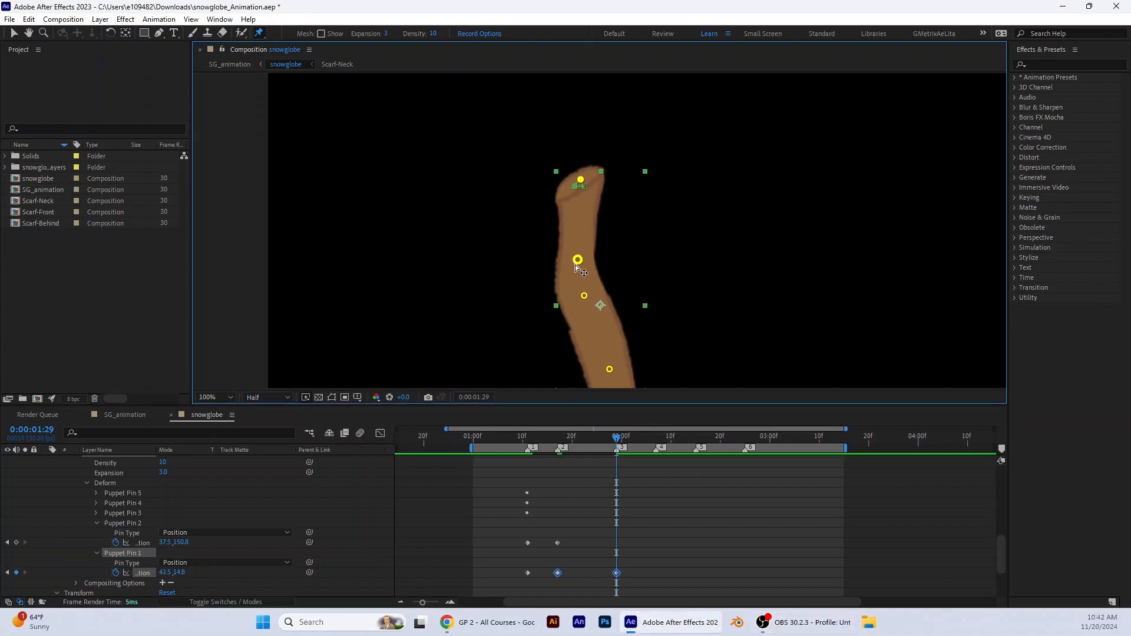
left_click_drag(576, 268, 577, 261)
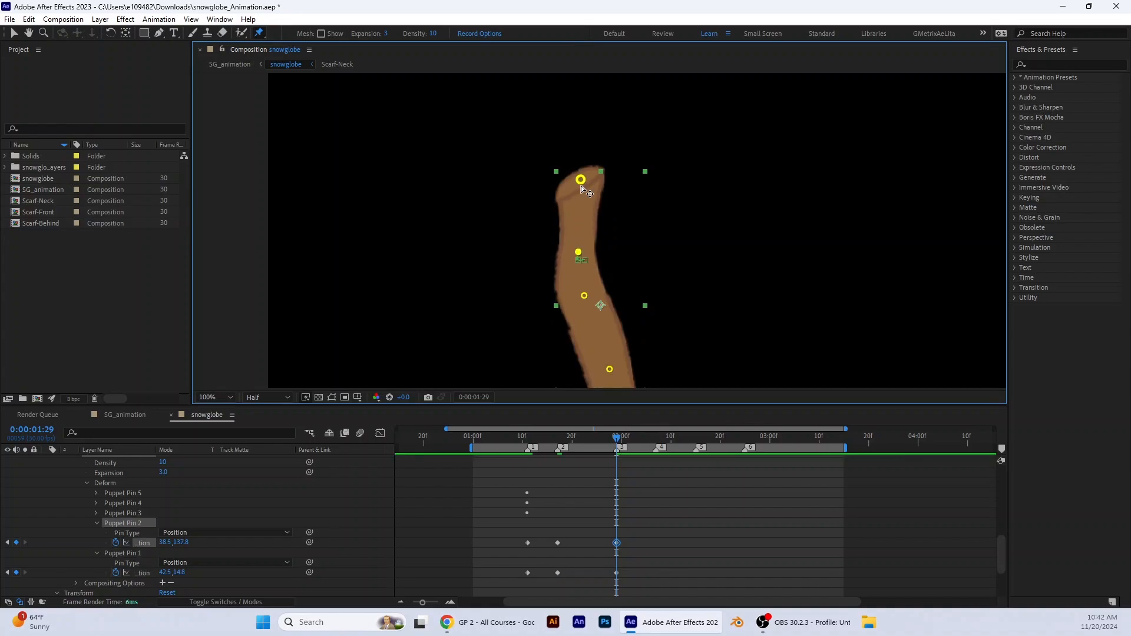
left_click_drag(582, 187, 586, 184)
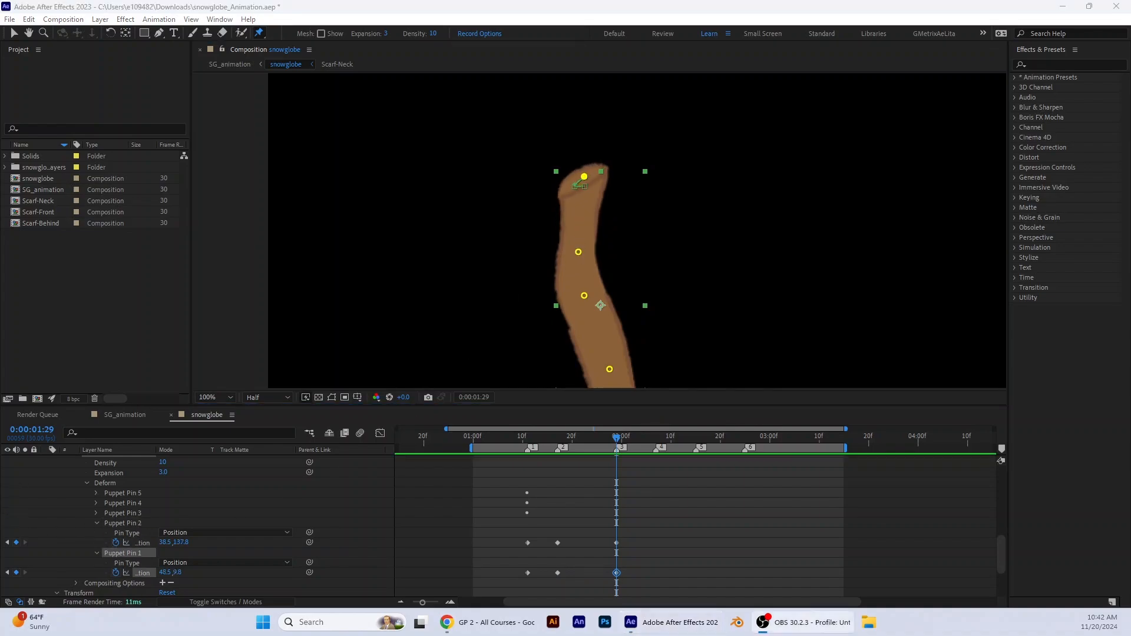
At the fourth marker, 0:00:02:07, bend the trunk's top rightward with Puppet Pin 1 at about 84.5, 19.8 and Puppet Pin 2 at about 49.5, 137.8
left_click_drag(619, 441, 658, 452)
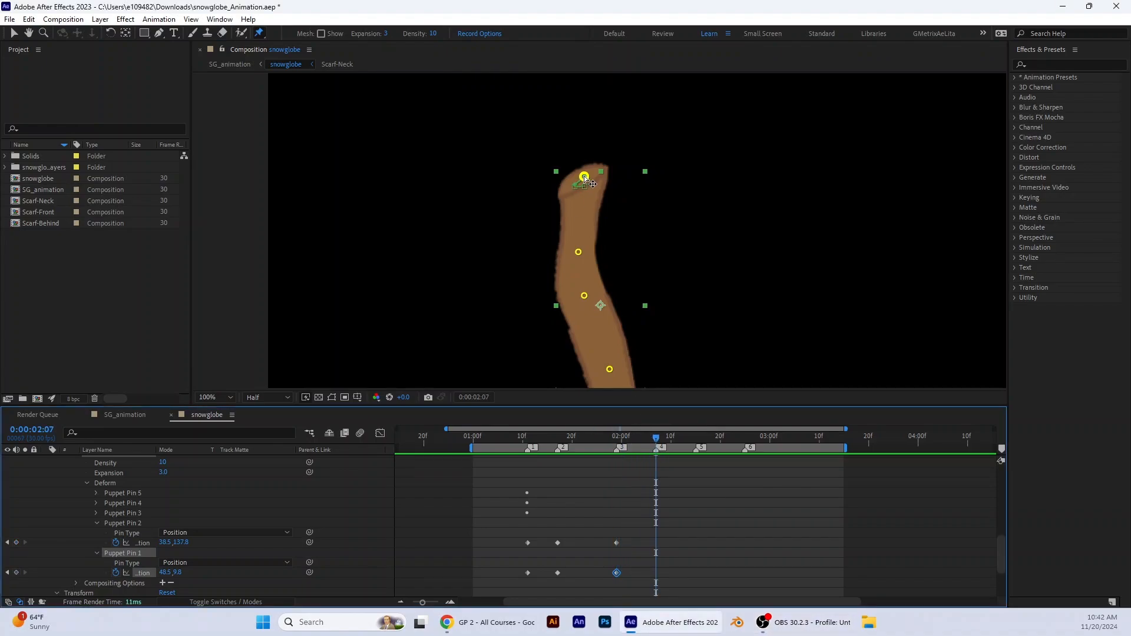
left_click_drag(584, 177, 601, 179)
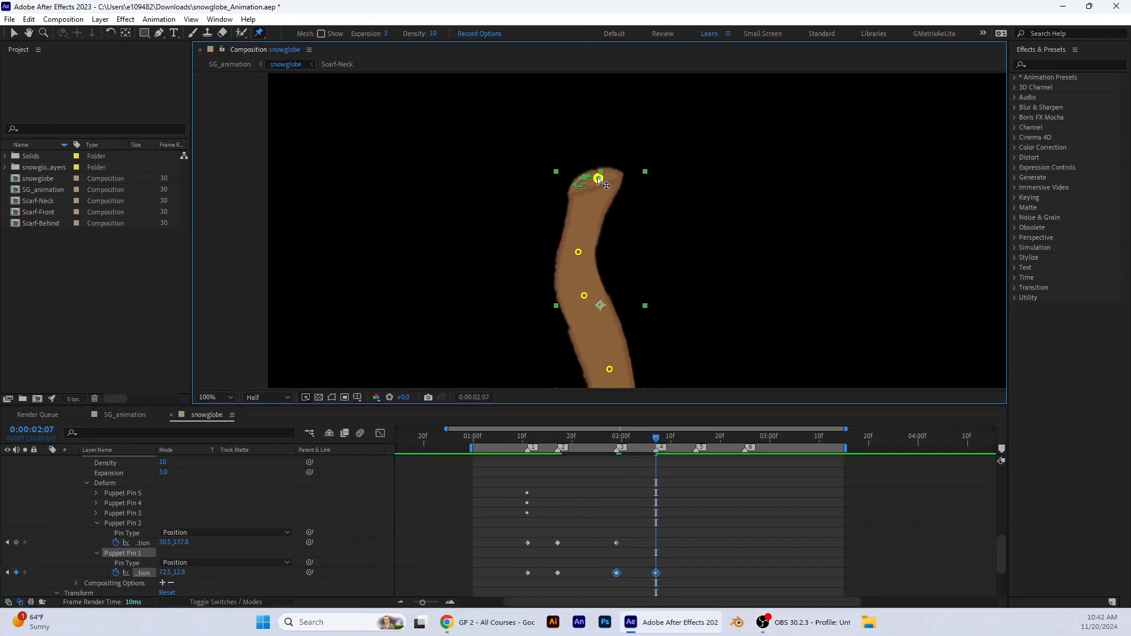
key("ctrl+z")
left_click_drag(579, 253, 588, 253)
left_click_drag(583, 177, 616, 185)
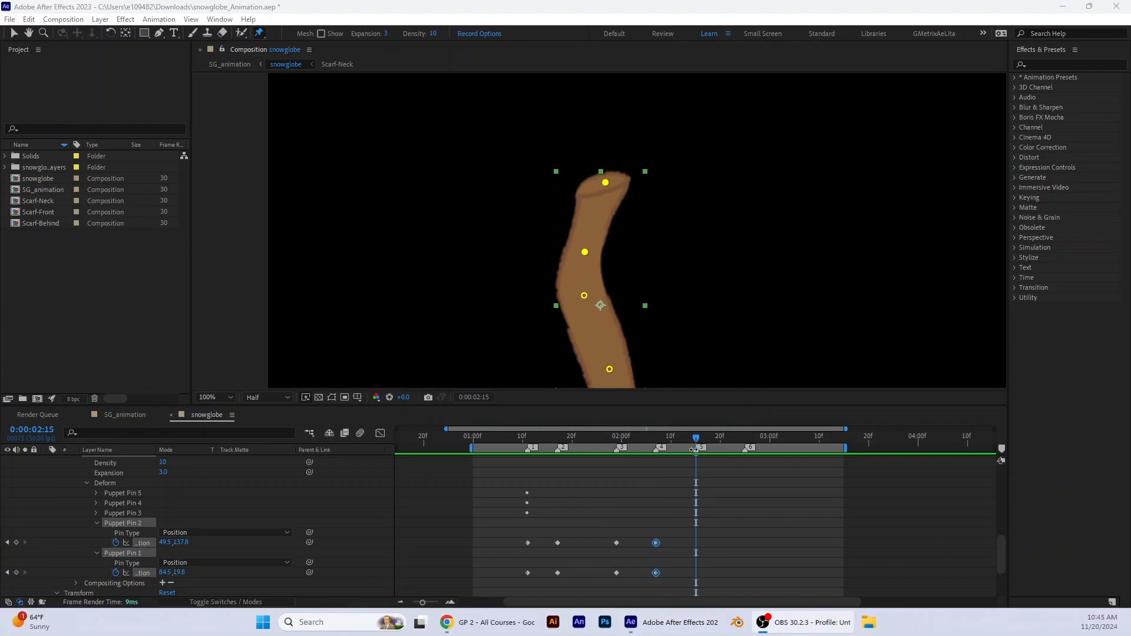
Move the trunk's Puppet Pin 1 and Pin 2 keyframes from the fourth marker to the fifth marker at 0:00:02:15
left_click(657, 544)
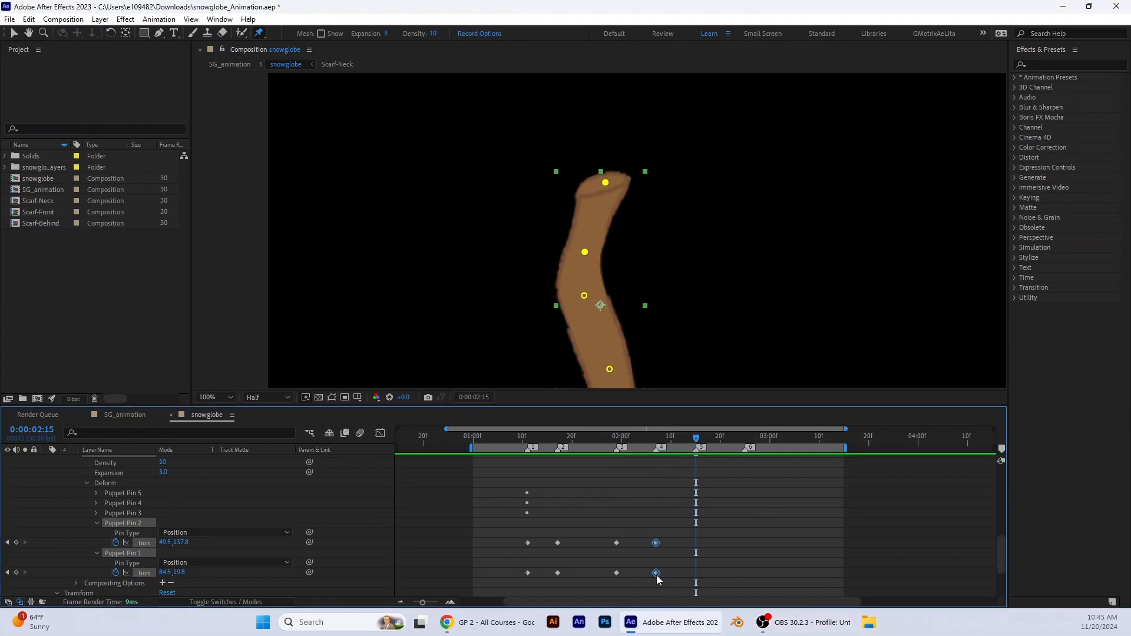
left_click(655, 575, "shift")
left_click_drag(656, 575, 697, 587)
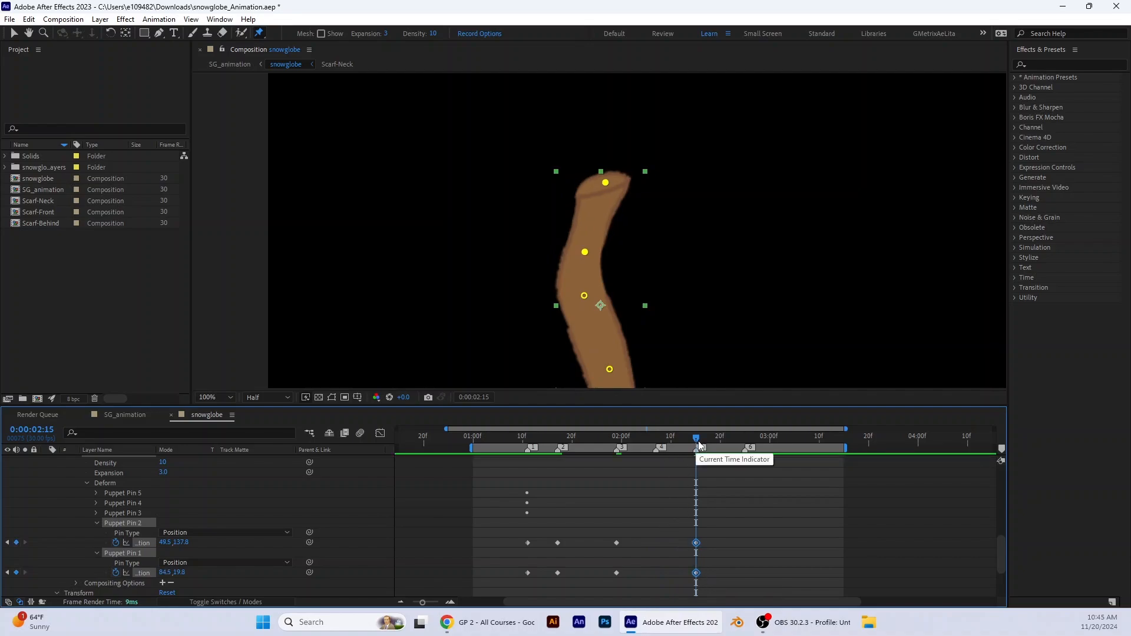
Copy the first position keyframes of the trunk's Puppet Pins 1 and 2 to the sixth marker at 0:00:02:25
left_click_drag(699, 441, 746, 453)
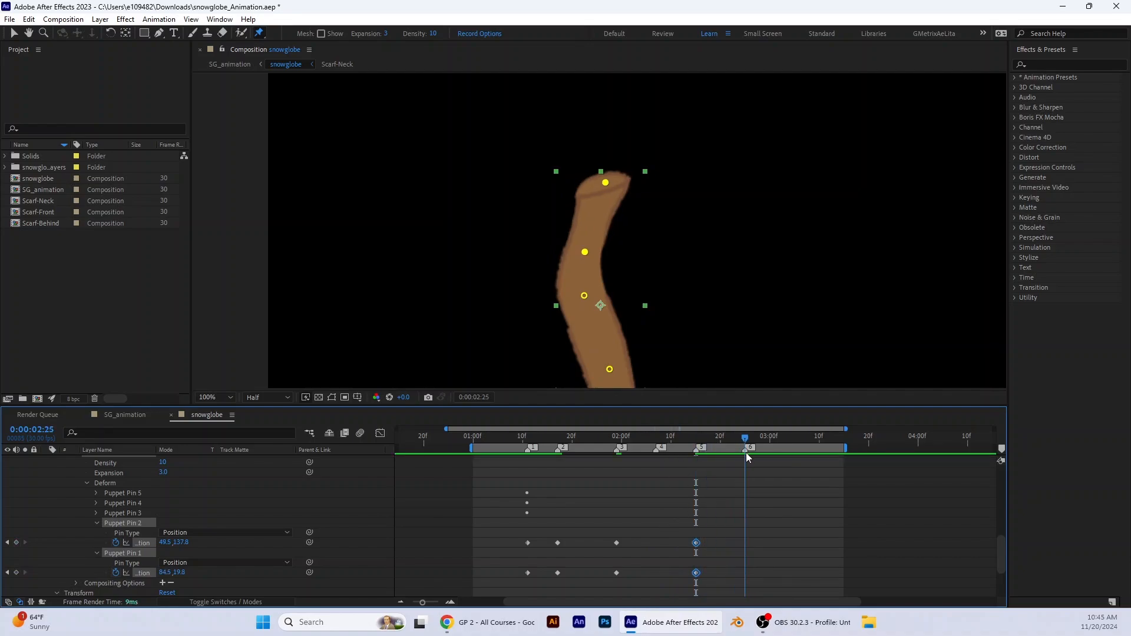
left_click(527, 574)
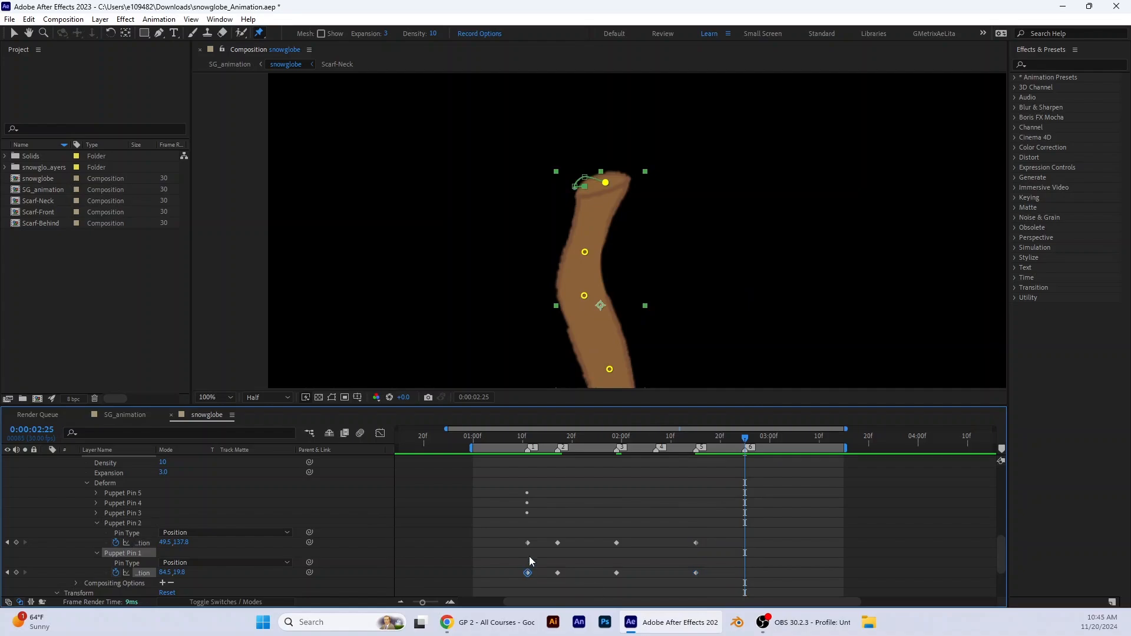
left_click(528, 544, "shift")
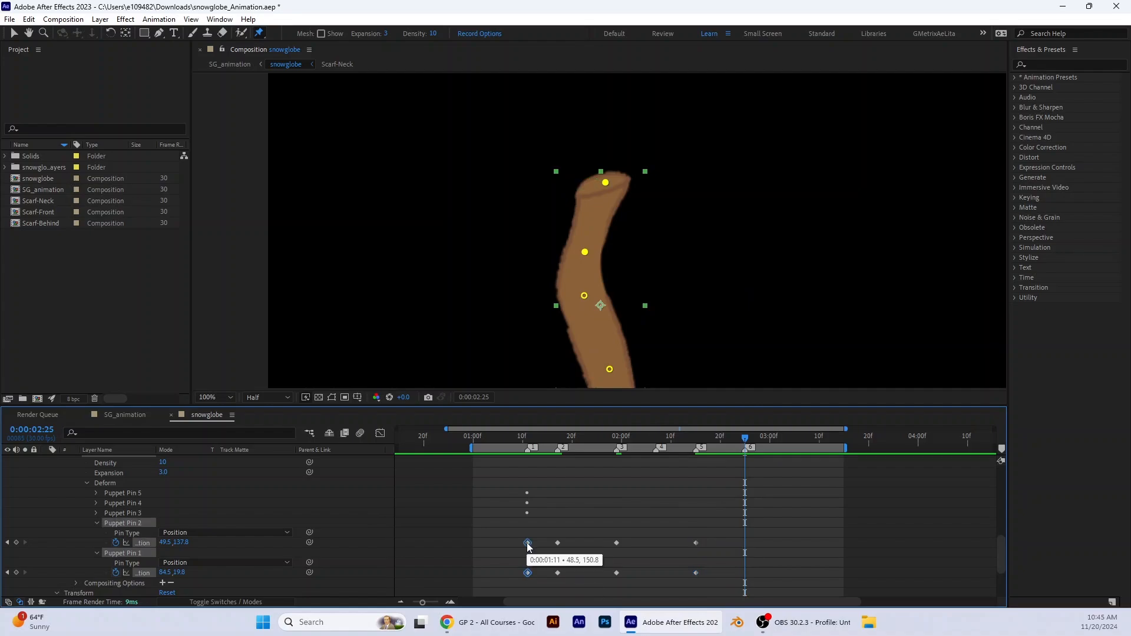
key("ctrl+c")
key("ctrl+v")
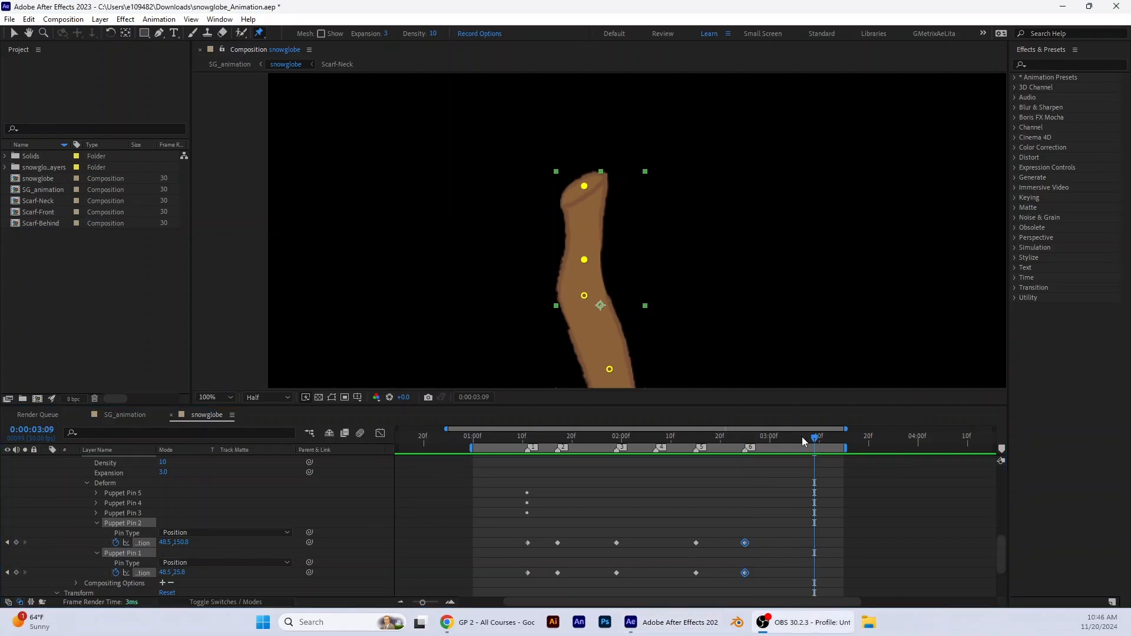
Preview the trunk's bending animation from the start of the work area at 0:00:01:00
left_click(477, 447)
key("space")
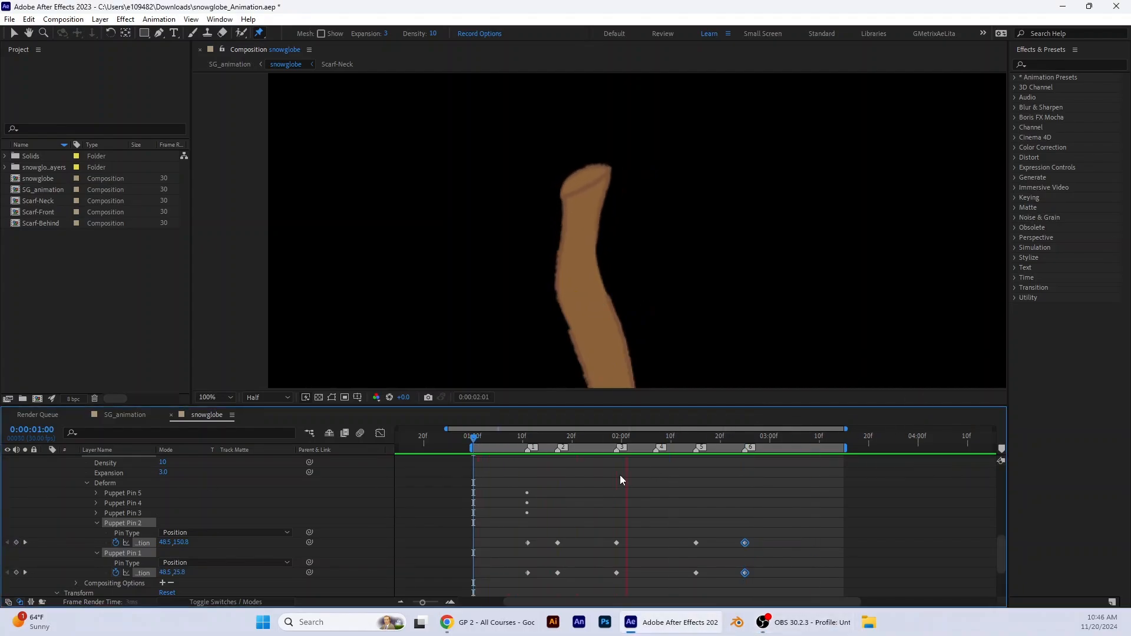
key("space")
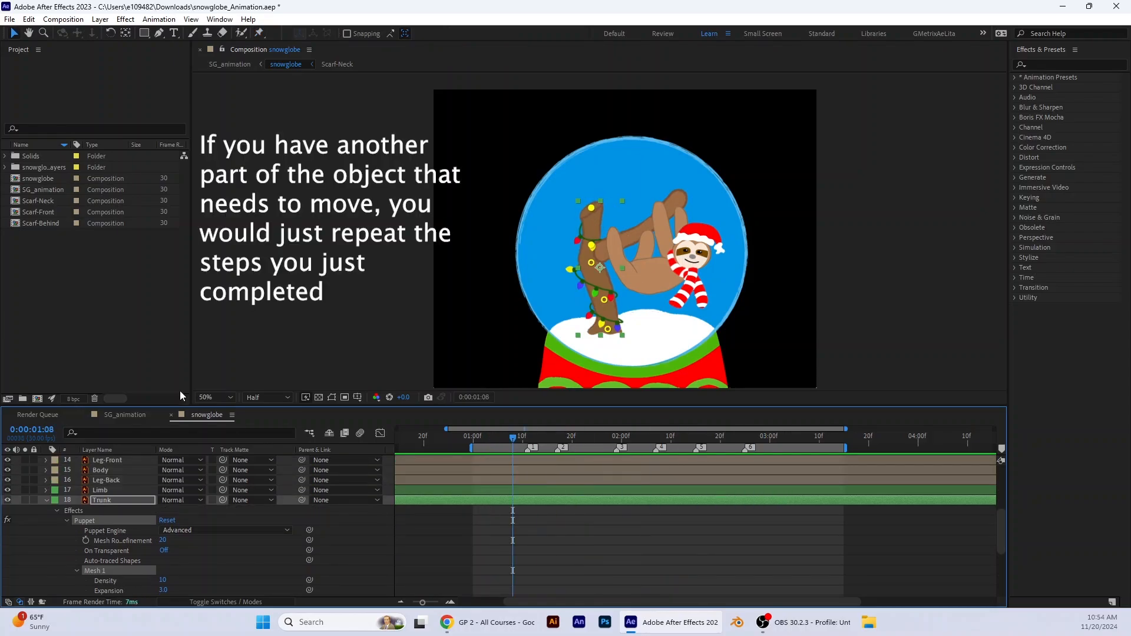
Solo the Trunk and Limb layers and go to the first marker at 0:00:01:11
left_click(25, 500)
left_click(24, 490)
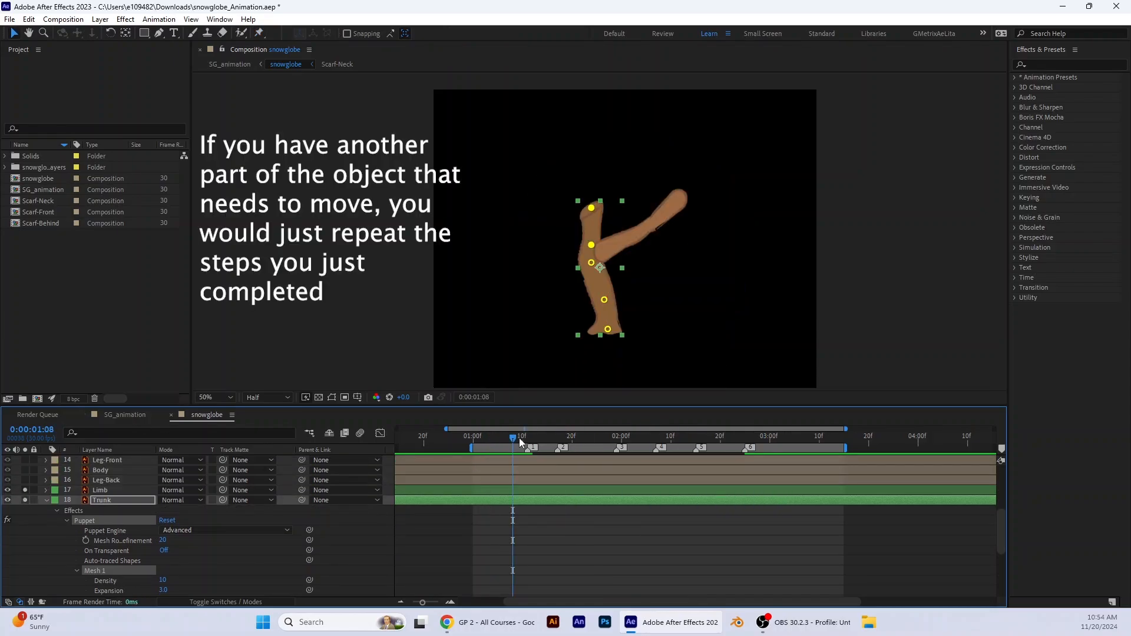
mouse_move(518, 437)
left_mouse_down()
mouse_move(480, 454)
mouse_move(525, 478)
mouse_move(528, 453)
left_mouse_up()
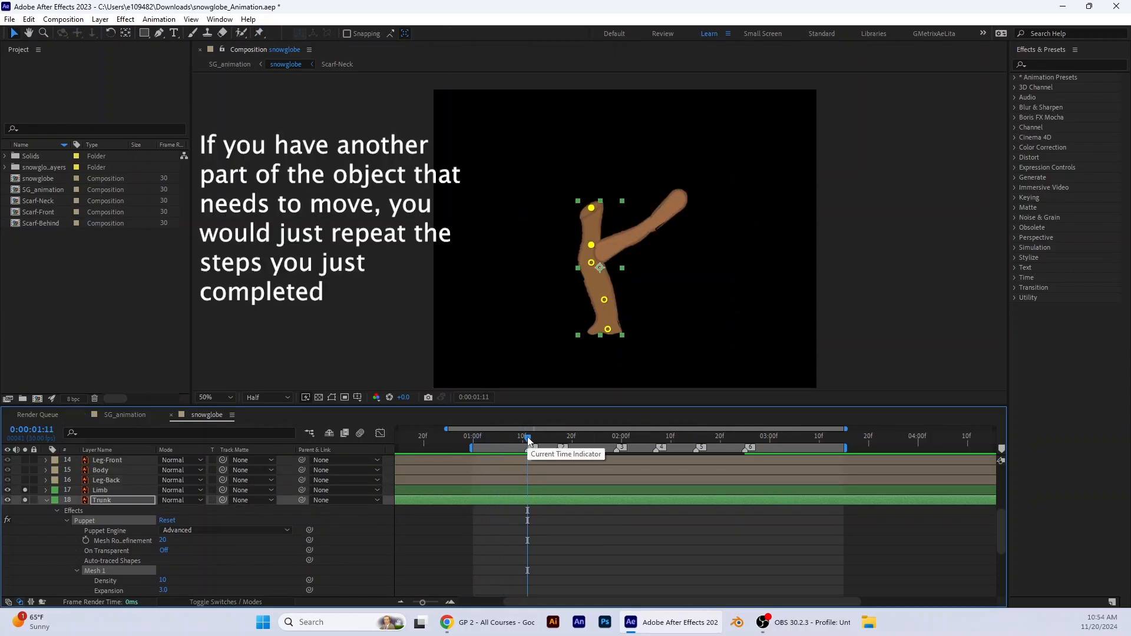
Place five puppet position pins along the middle of the Limb layer, from its outer tip to its base at the trunk
left_click(46, 490)
left_click(100, 490)
scroll(600, 230, "up", 1)
left_click(260, 33)
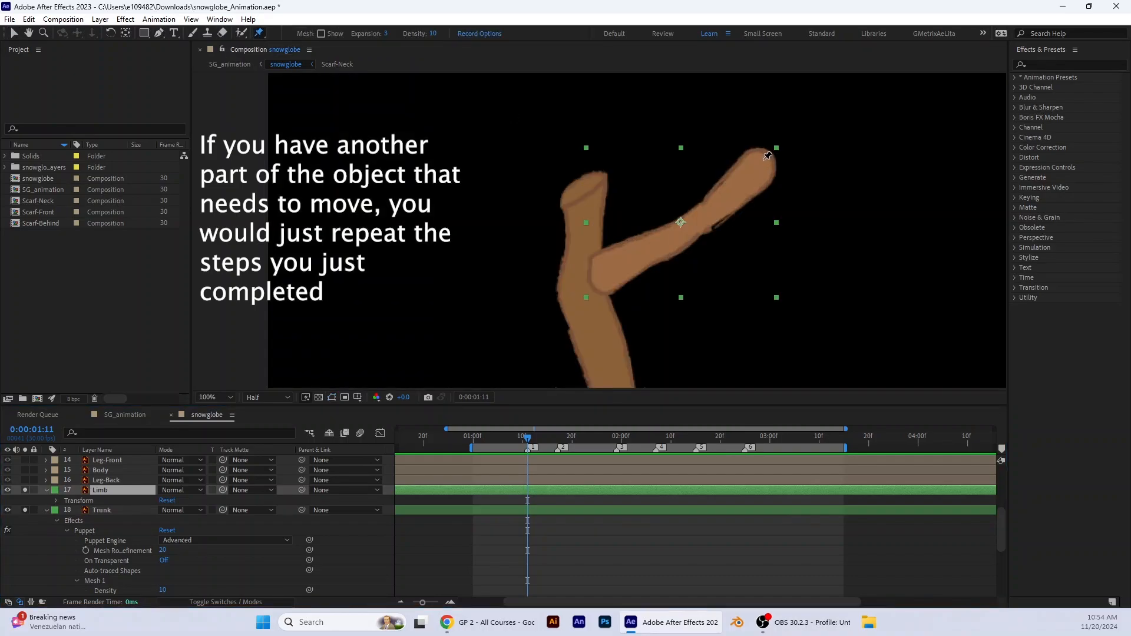
left_click(763, 161)
left_click(721, 202)
left_click(697, 222)
left_click(644, 250)
left_click(600, 276)
Expand the limb's puppet mesh deformation to reveal the position properties of its outer pins
scroll(69, 515, "down", 1)
left_click(76, 531)
scroll(83, 533, "down", 1)
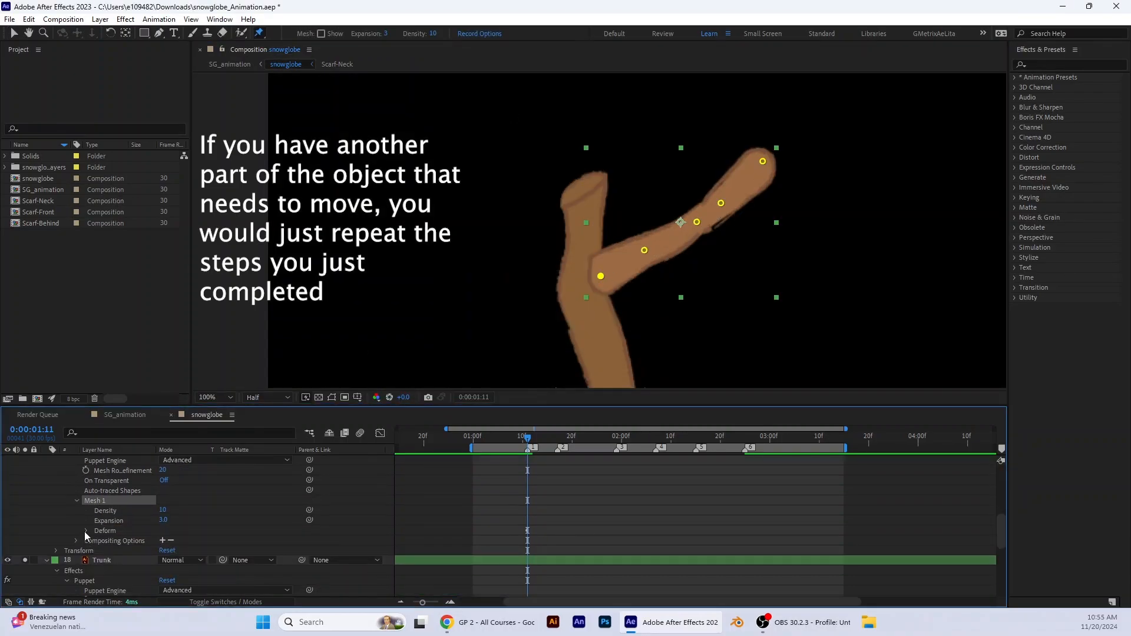
left_click(87, 532)
scroll(89, 533, "down", 1)
left_click(97, 551)
left_click(97, 541)
At the second marker, 0:00:01:17, shift the limb's three outer pins left, with Puppet Pin 3 at about 176.8, 120.7 and Pin 2 at about 217.8, 78.7
left_click_drag(528, 439, 557, 465)
left_click_drag(762, 161, 753, 162)
left_click_drag(719, 203, 717, 202)
left_click_drag(696, 222, 713, 193)
left_click(97, 532)
left_click_drag(753, 162, 742, 160)
At the third marker, 0:00:01:29, nudge the limb's three outer pins slightly right, raising the two nearest its tip
left_click_drag(558, 439, 626, 467)
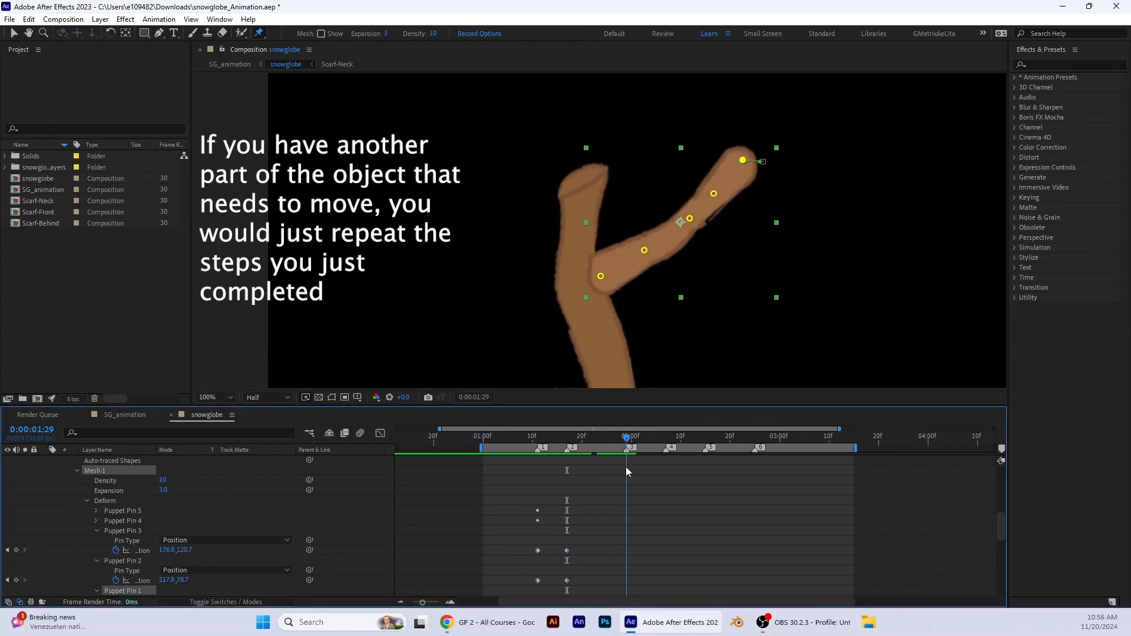
left_click_drag(689, 219, 692, 219)
left_click_drag(713, 193, 717, 190)
left_click_drag(743, 160, 748, 152)
At the fifth marker, 0:00:02:15, reposition the limb's three outer pins to bend its outer end rightward and down
left_click_drag(626, 439, 705, 463)
scroll(701, 515, "down", 8)
scroll(706, 495, "up", 5)
left_click_drag(749, 152, 761, 160)
left_click_drag(717, 189, 727, 201)
left_click(692, 218)
mouse_move(705, 439)
left_mouse_down()
mouse_move(562, 451)
mouse_move(705, 459)
left_mouse_up()
left_click_drag(692, 218, 722, 197)
left_click_drag(761, 160, 754, 159)
Copy the first position keyframes of the limb's three outer pins to the sixth marker at 0:00:02:25 and preview the motion
left_click_drag(706, 440, 483, 441)
left_click(538, 520)
left_click(538, 490, "shift")
left_click(538, 461, "shift")
key("ctrl+c")
key("ctrl+v")
key("space")
key("space")
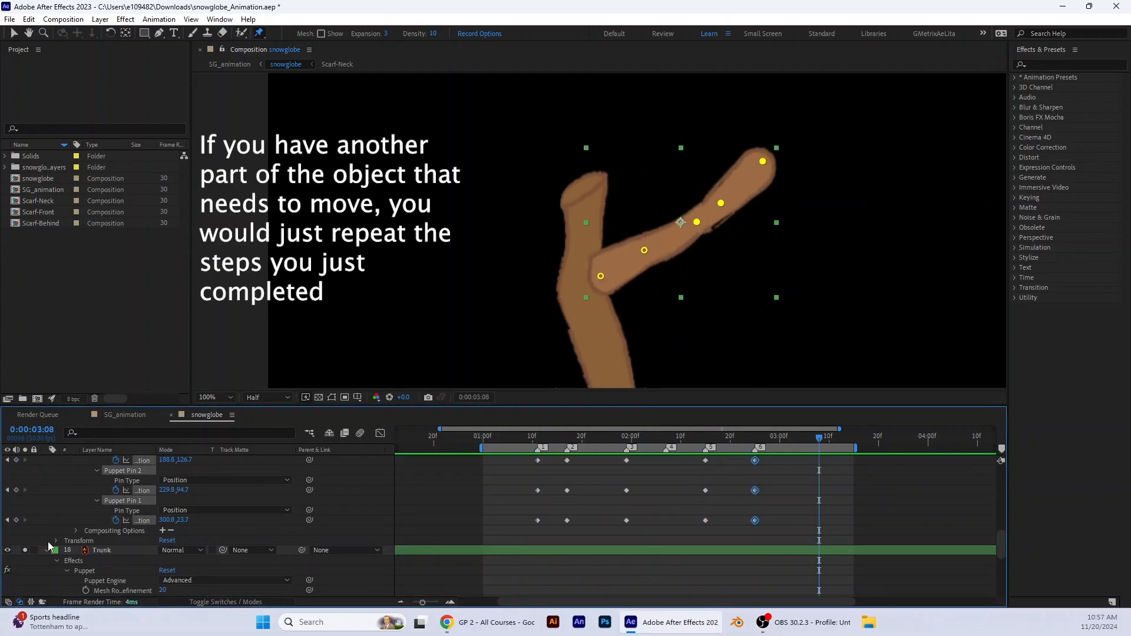
Turn off solo for the Trunk and Limb layers and collapse the Trunk layer's properties
left_click(24, 551)
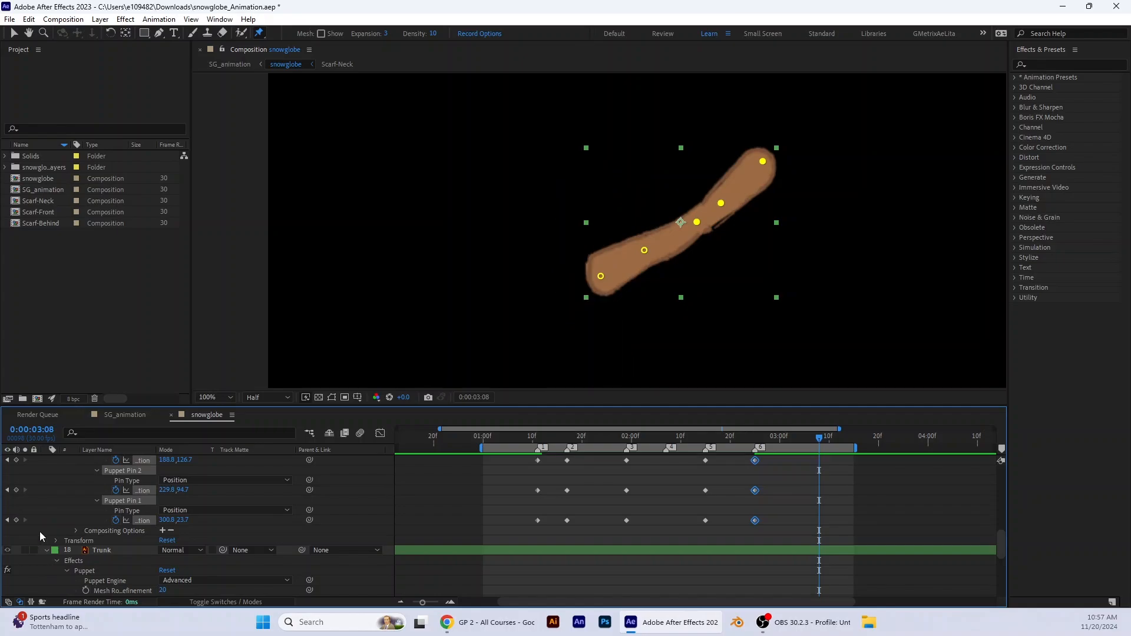
scroll(35, 540, "down", 5)
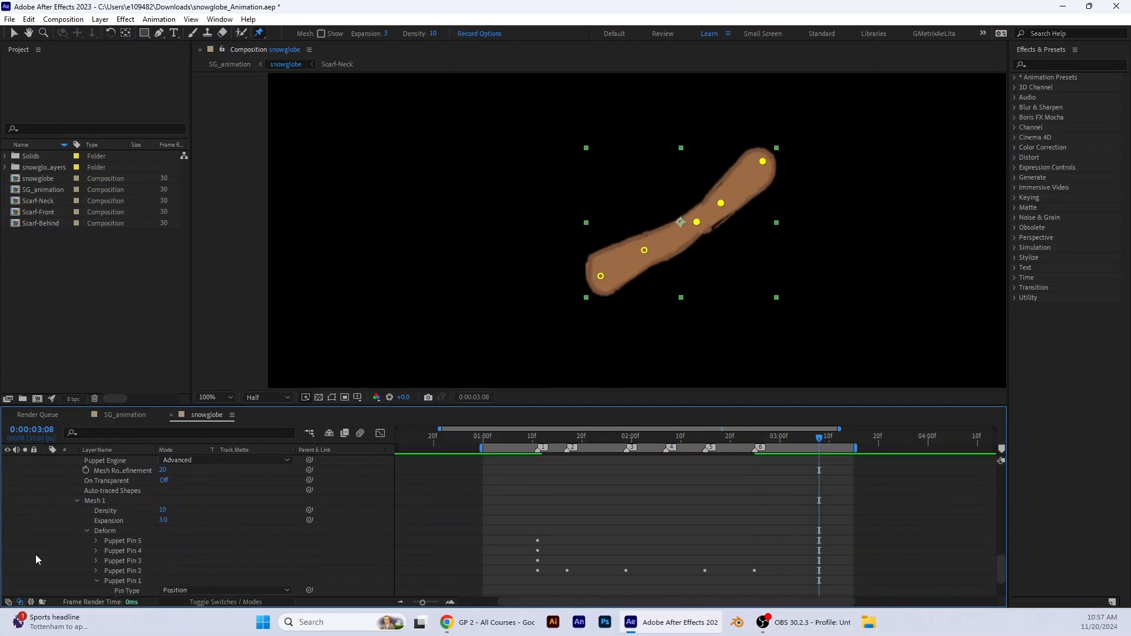
scroll(35, 550, "down", 2)
scroll(26, 546, "up", 4)
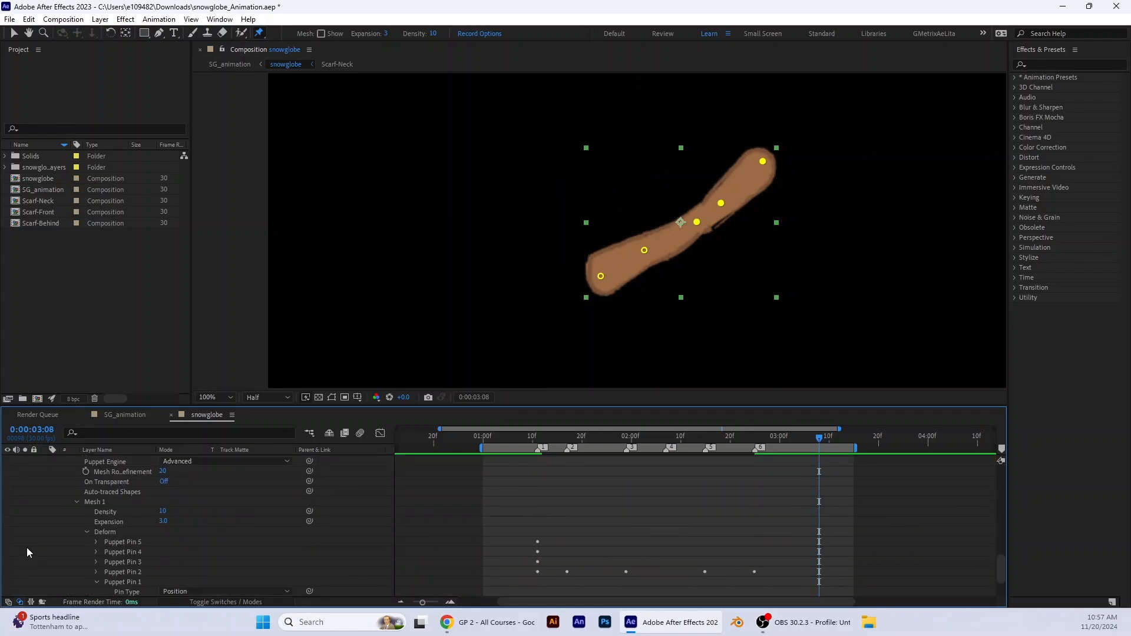
scroll(44, 524, "up", 3)
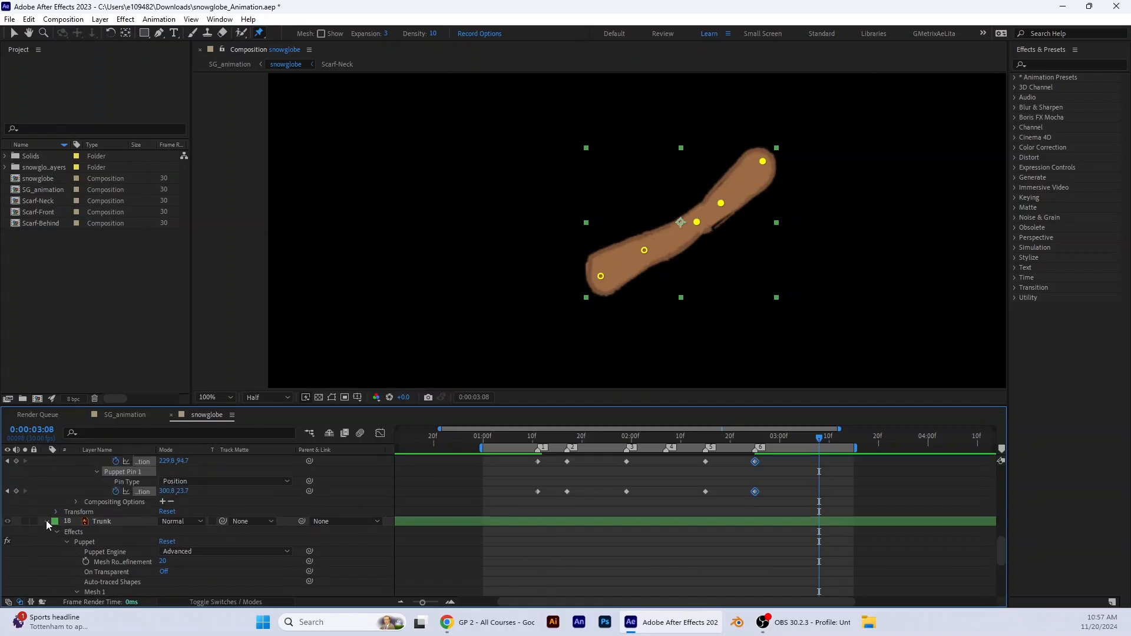
left_click(46, 522)
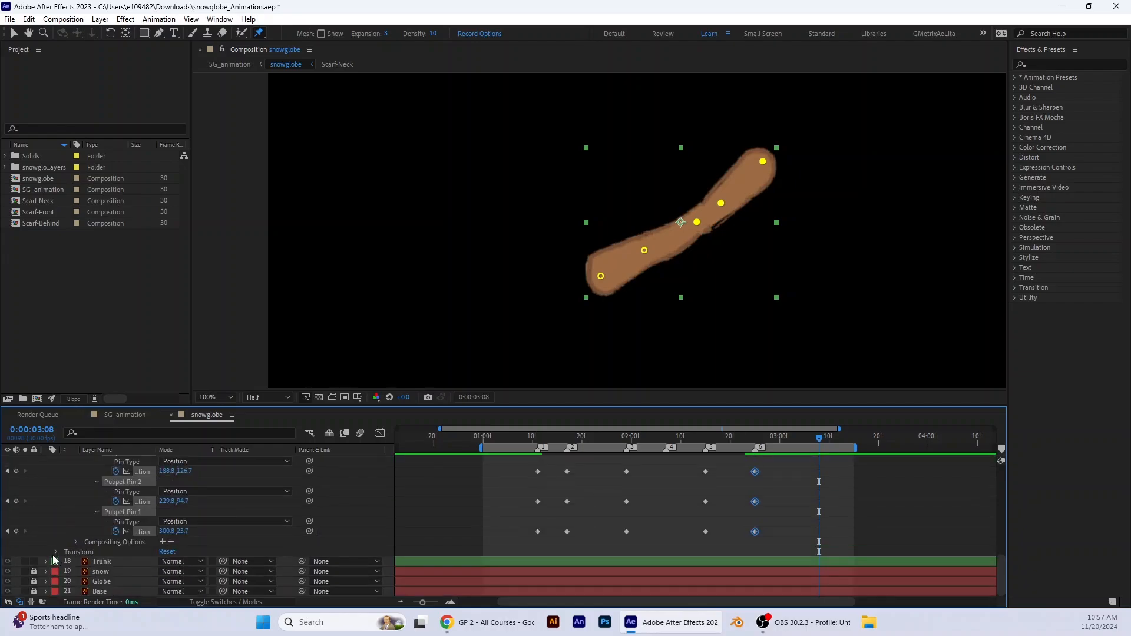
scroll(50, 521, "up", 5)
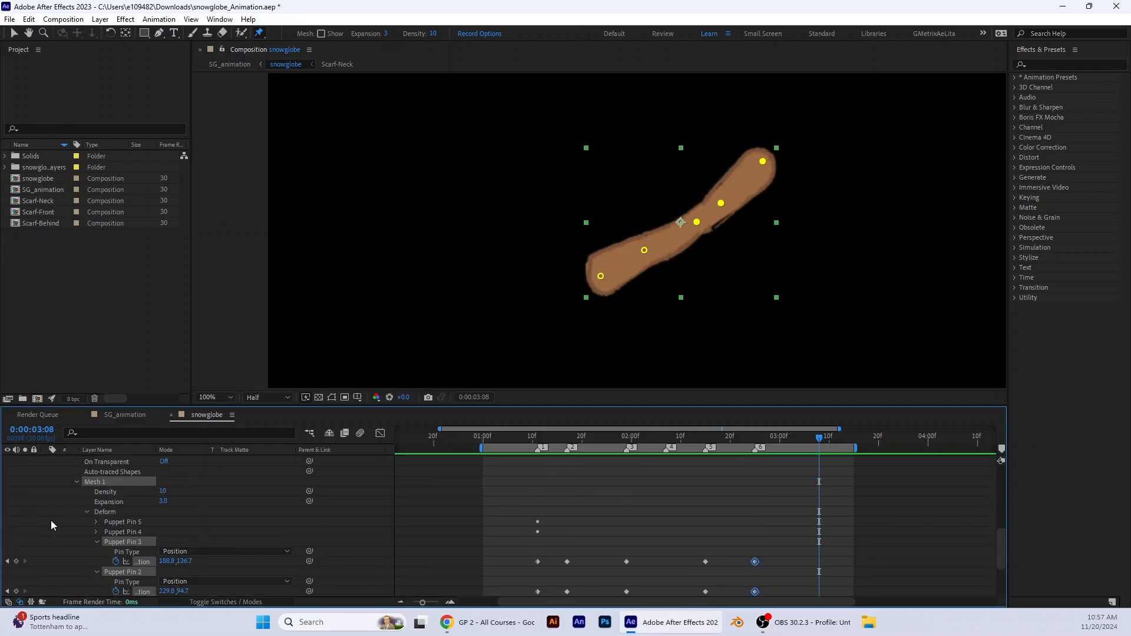
left_click(24, 500)
Preview the shaking animation in the SG_animation composition from 0:00:01:00
left_click(122, 414)
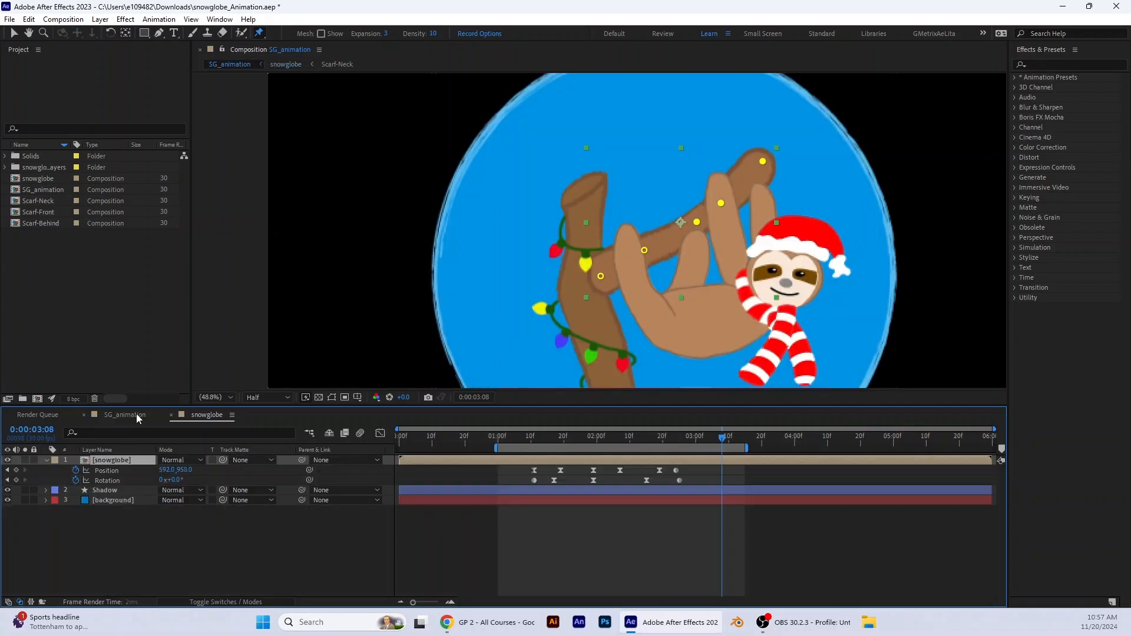
left_click_drag(722, 438, 499, 454)
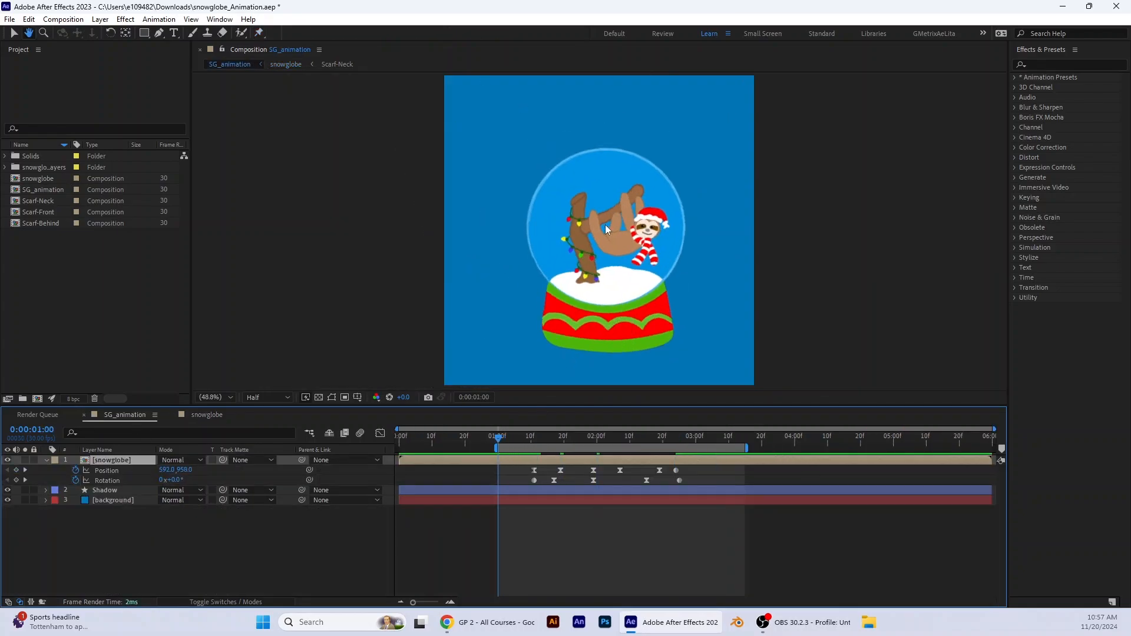
key("space")
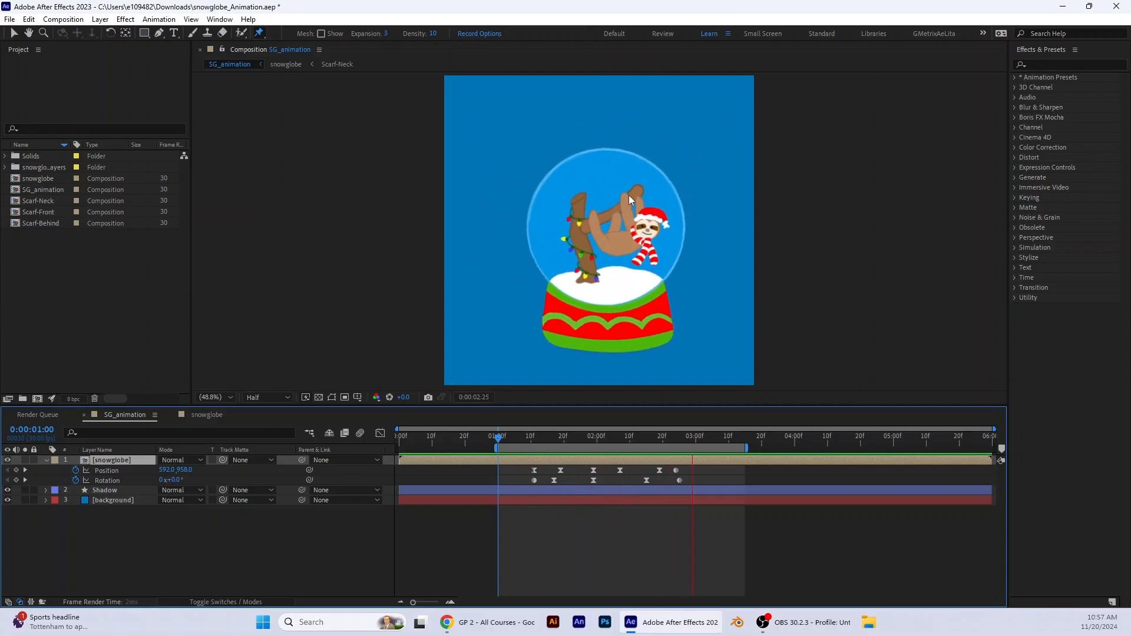
key("space")
key("space")
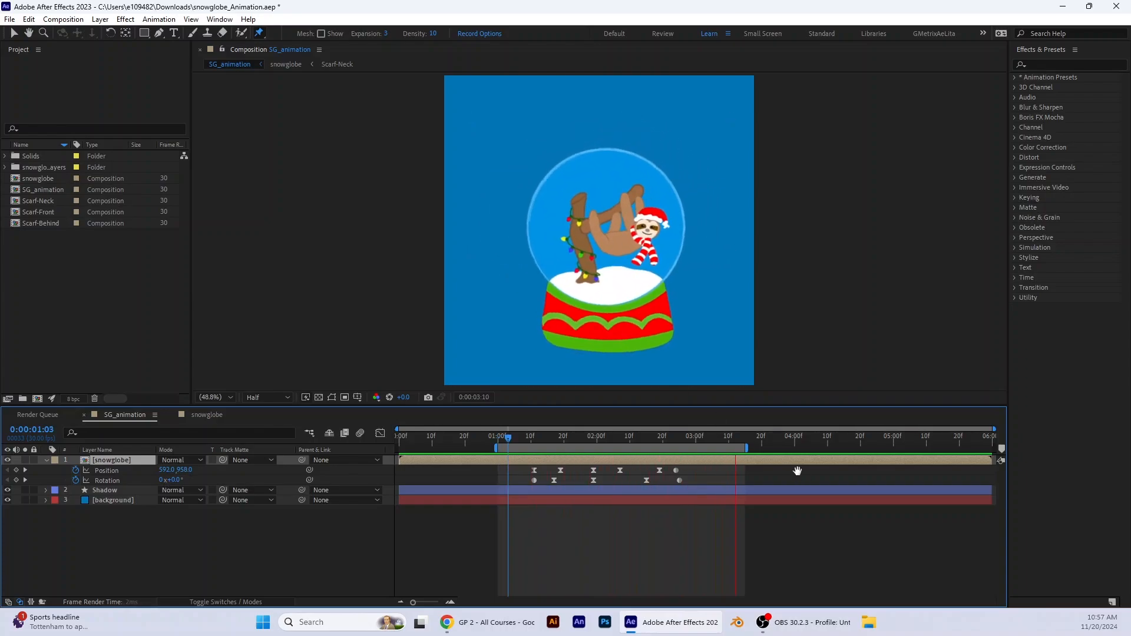
key("space")
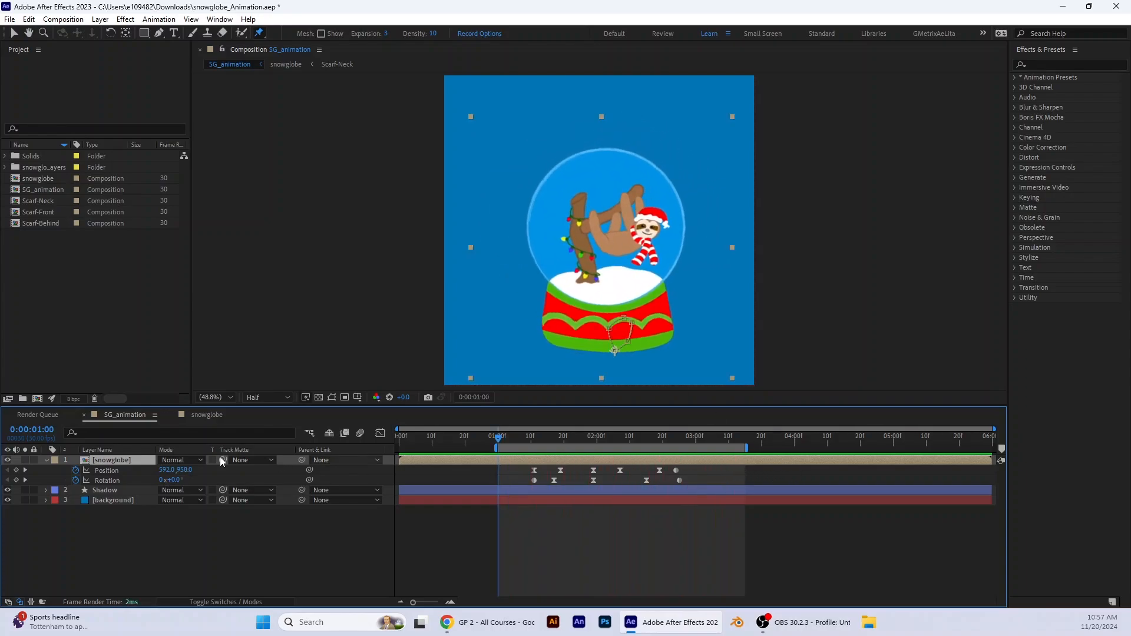
Return to the snowglobe composition, collapse the Limb layer and move the current time to the first marker at 0:00:01:11
left_click(206, 415)
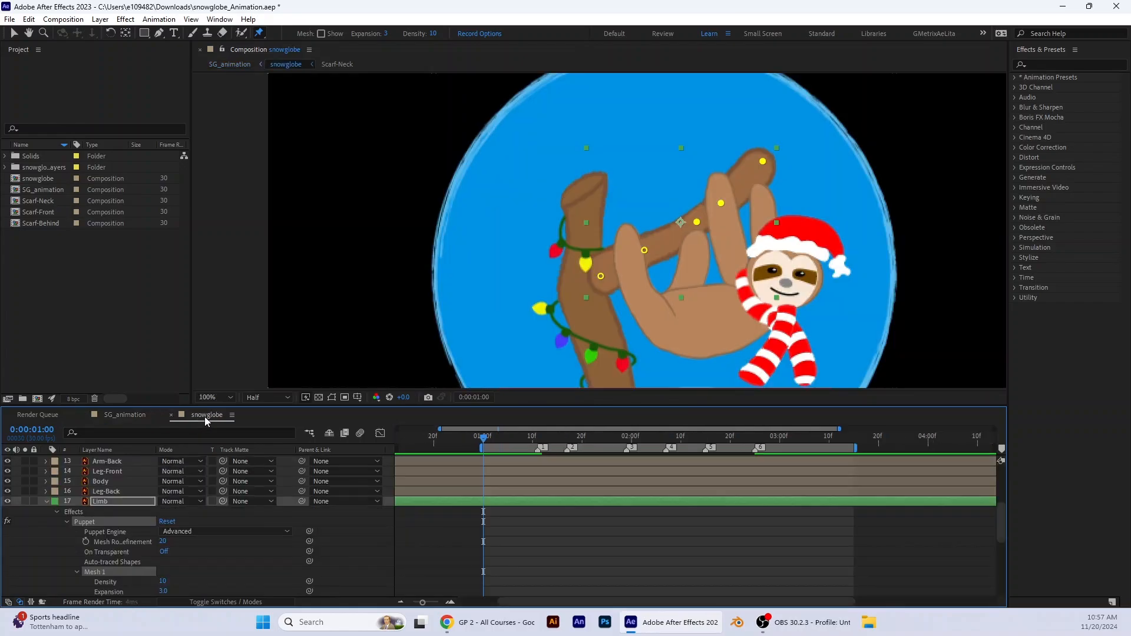
left_click(45, 501)
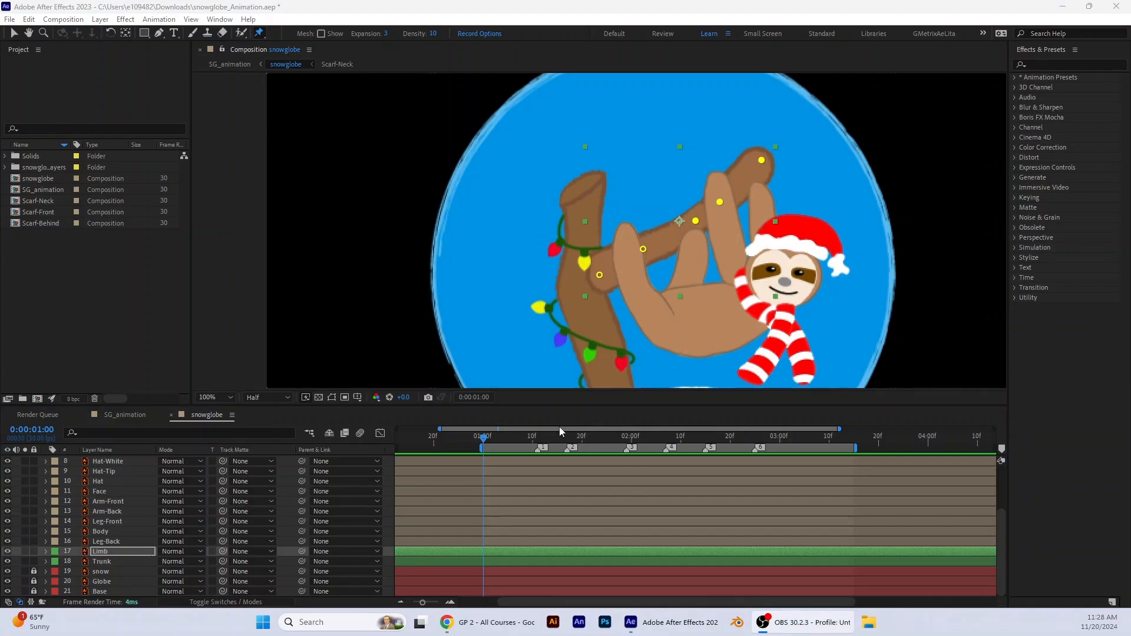
left_click_drag(484, 441, 540, 452)
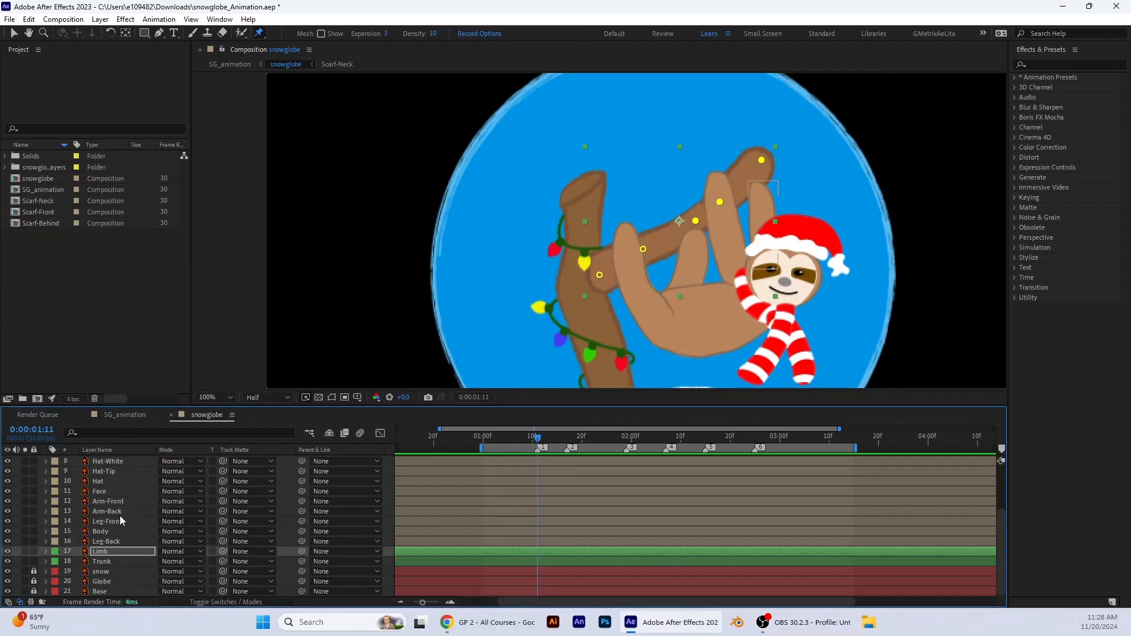
scroll(106, 536, "up", 3)
left_click(100, 471)
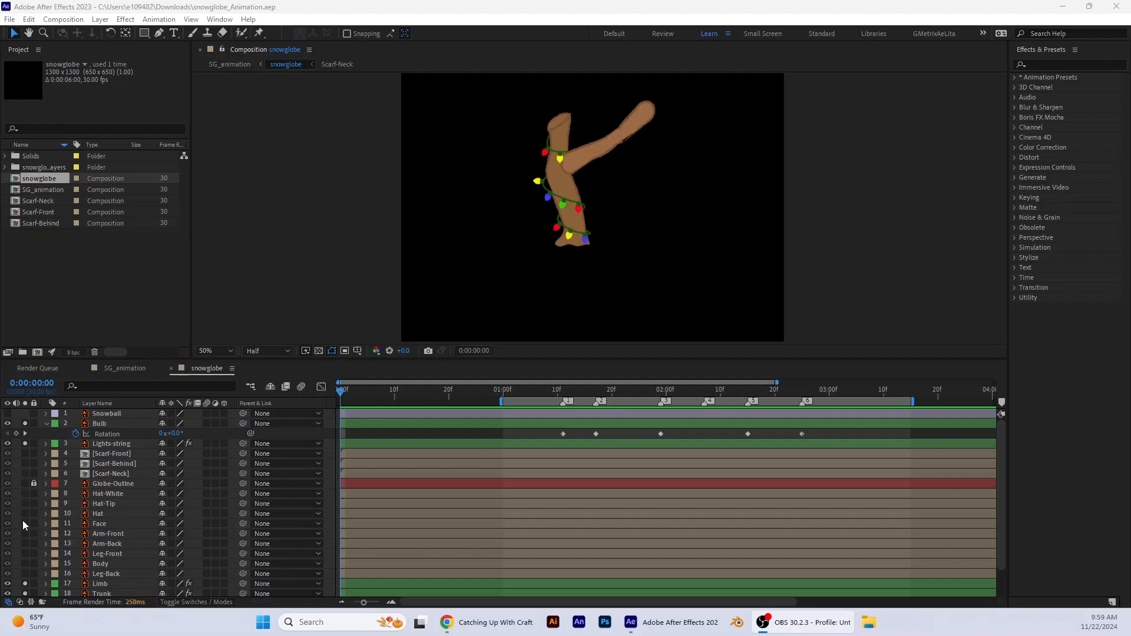
Solo all the sloth layers alongside the tree: both arms, both legs, body, face, hat parts and the three scarf pieces
left_click(24, 533)
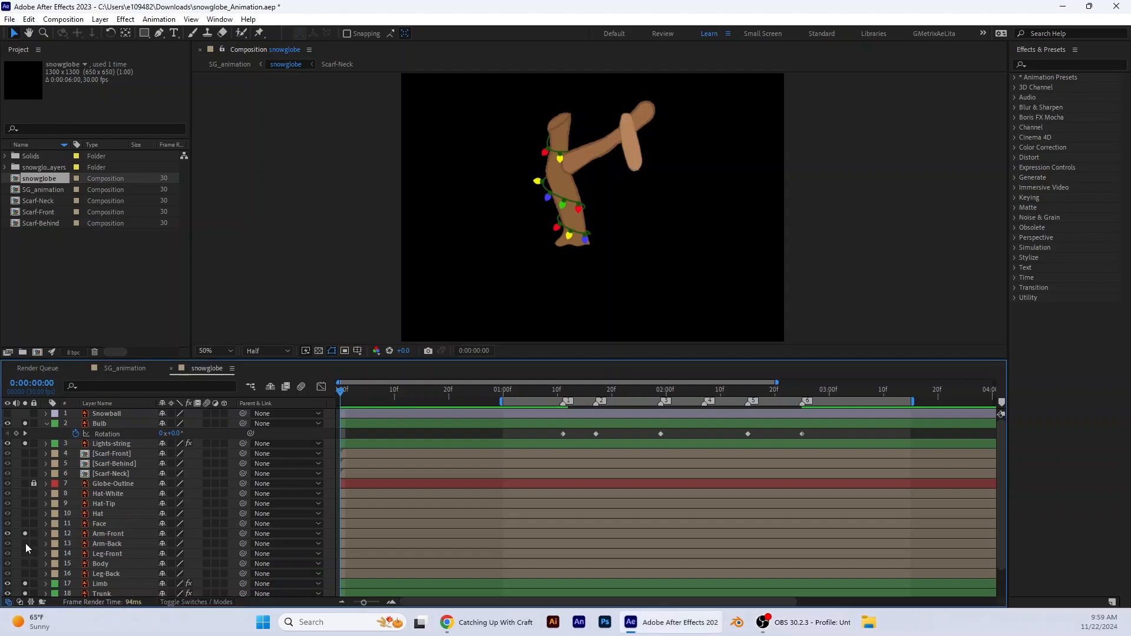
left_click(25, 543)
left_click(24, 554)
left_click(24, 564)
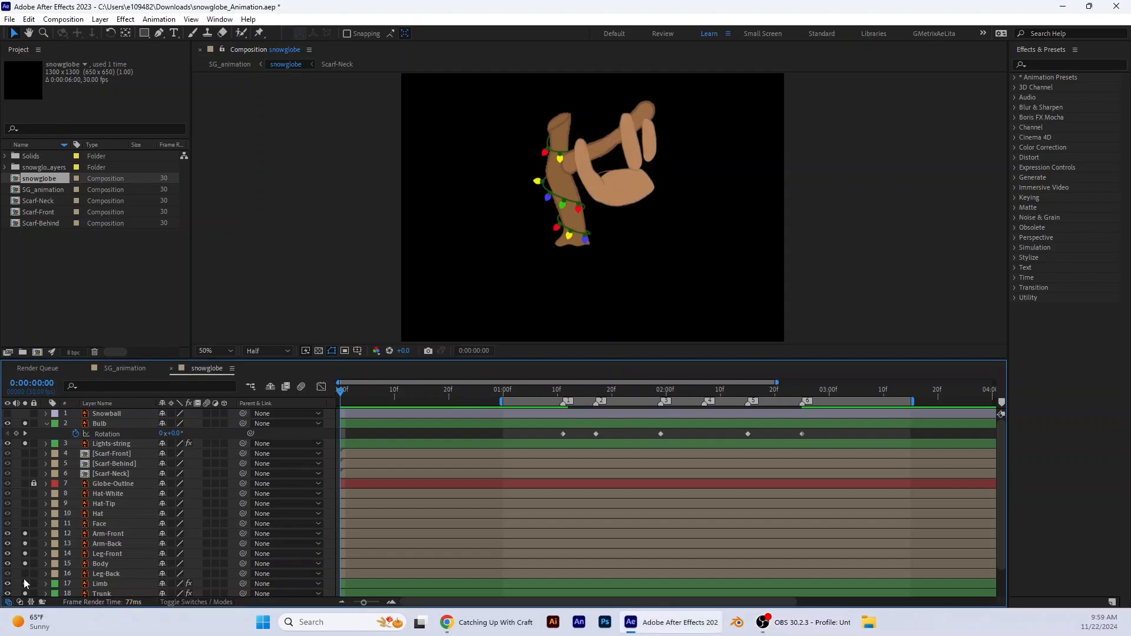
left_click(25, 574)
left_click_drag(27, 529, 35, 501)
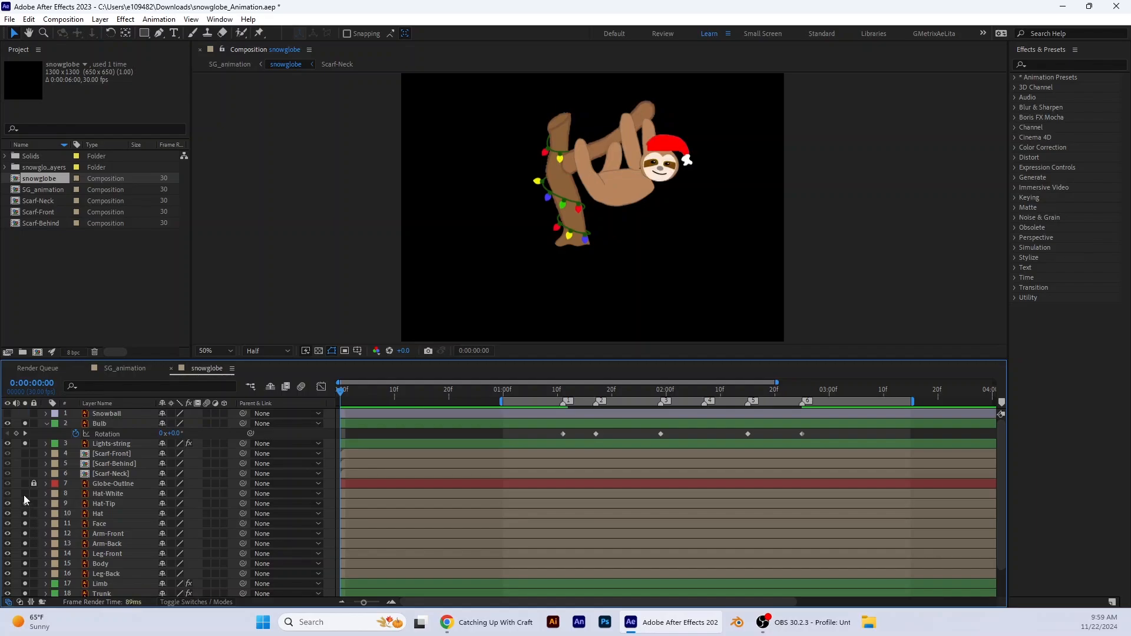
scroll(709, 160, "up", 1)
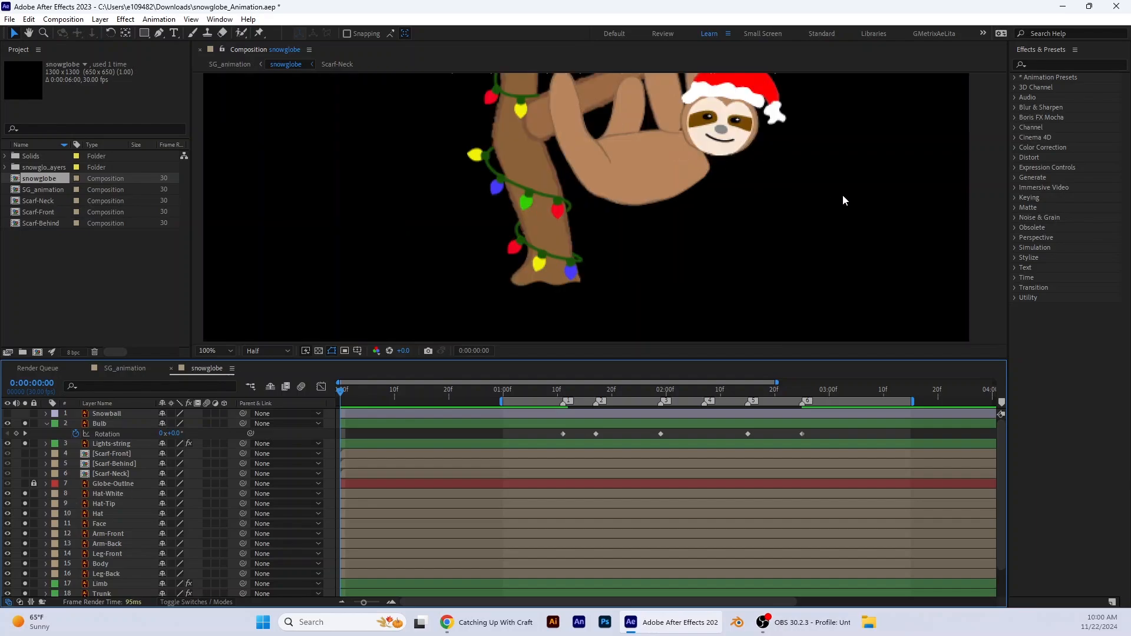
left_click_drag(836, 175, 804, 270)
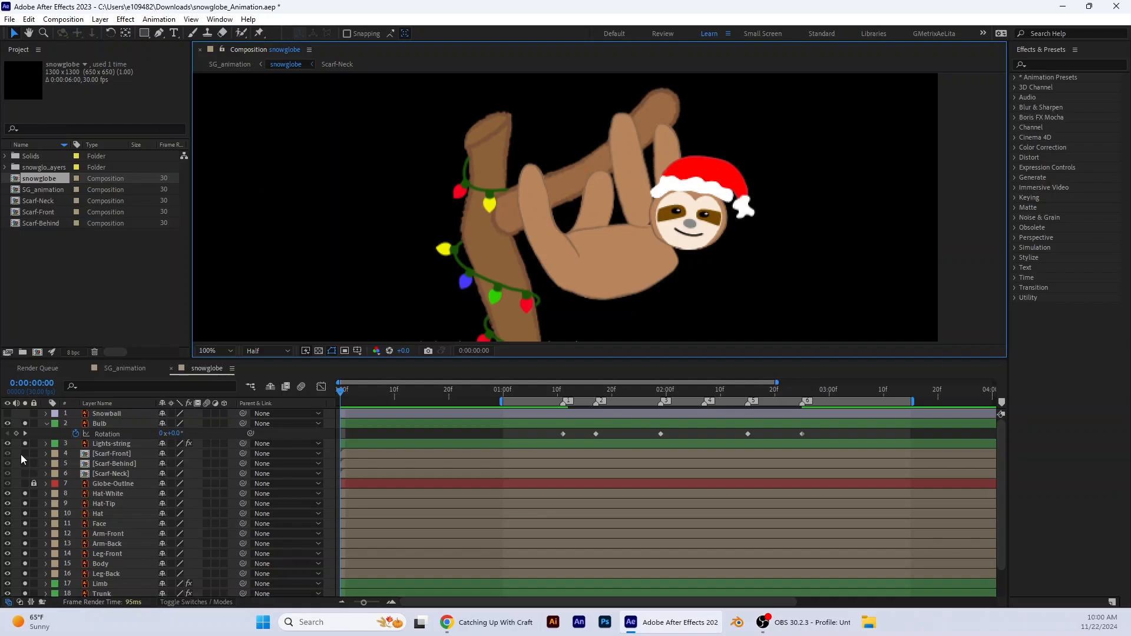
left_click_drag(25, 454, 25, 473)
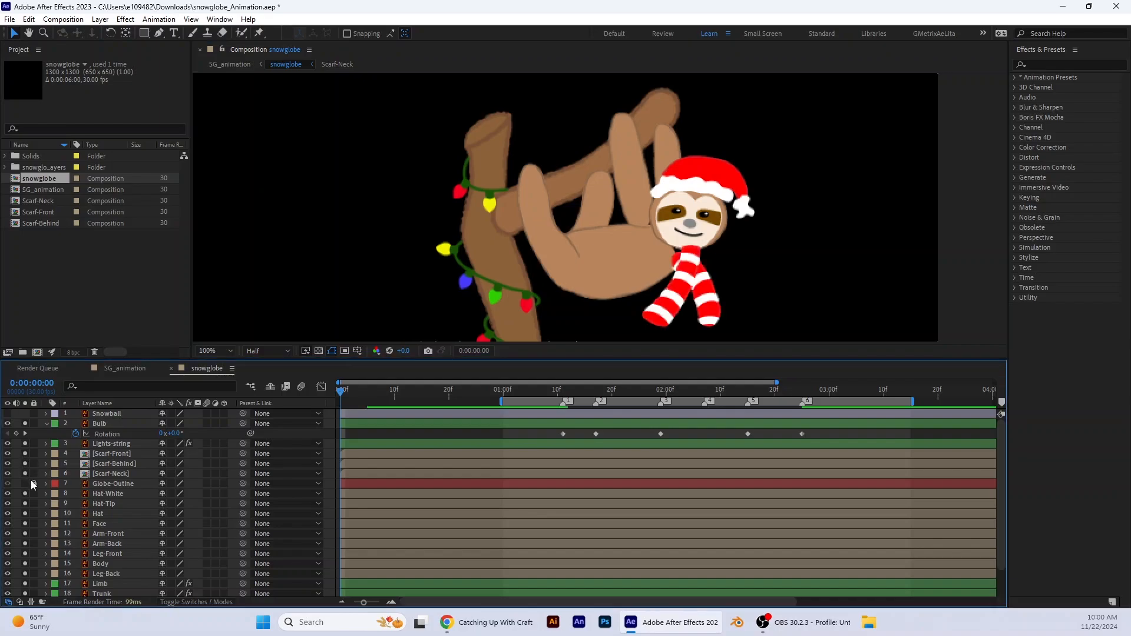
left_click(33, 484)
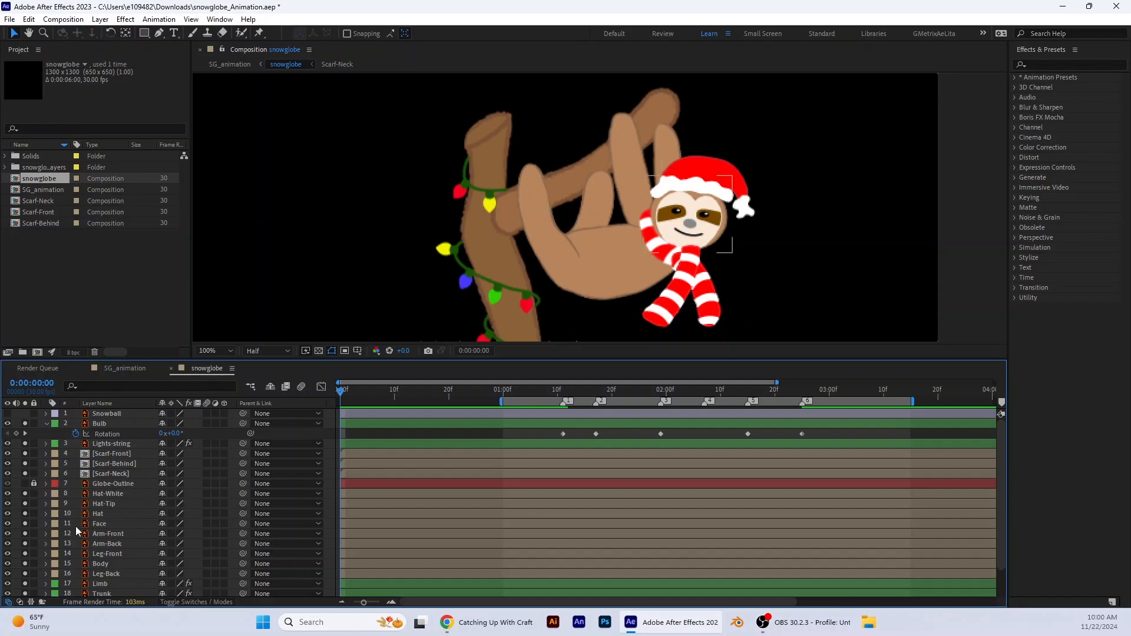
Move the Leg-Front layer's anchor point down to where the leg joins the body and test the leg's rotation
left_click(555, 240)
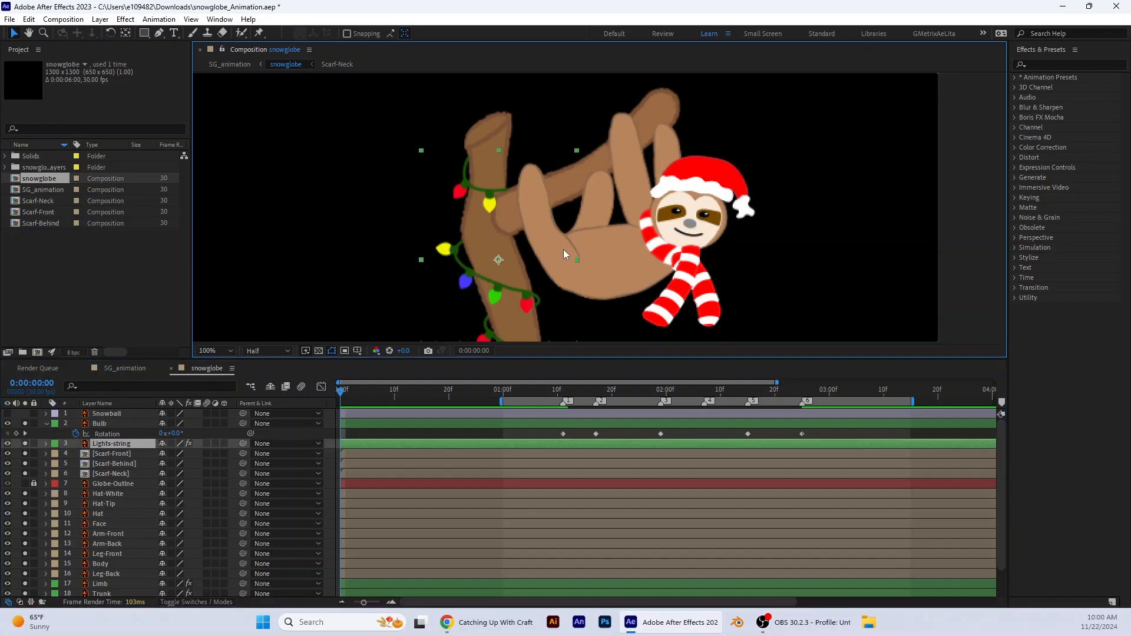
left_click(108, 554)
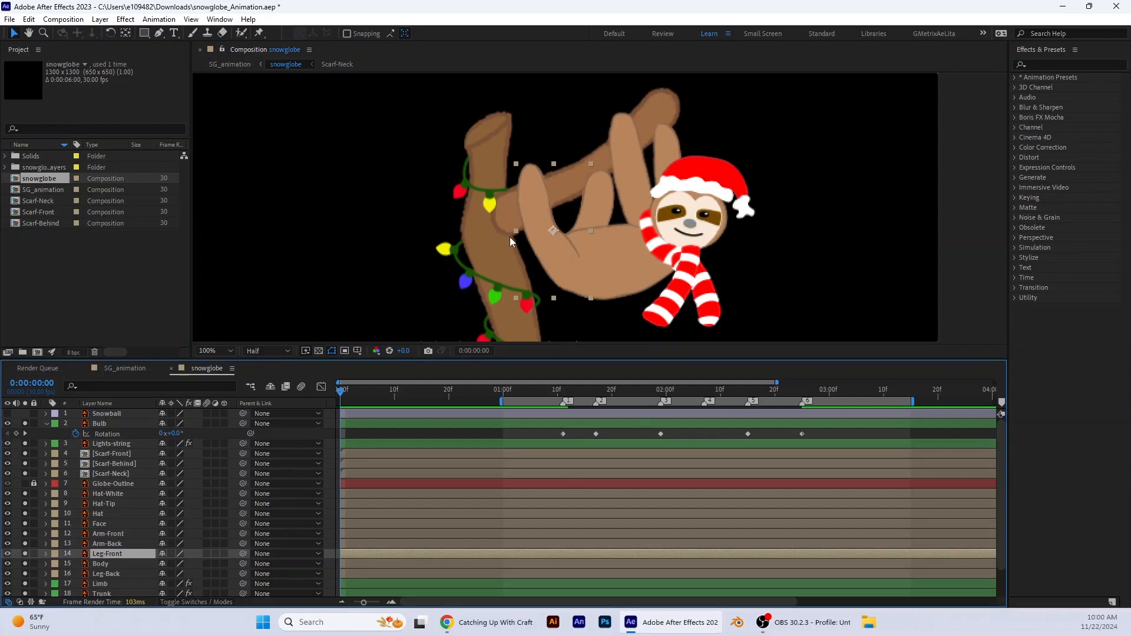
left_click(554, 234)
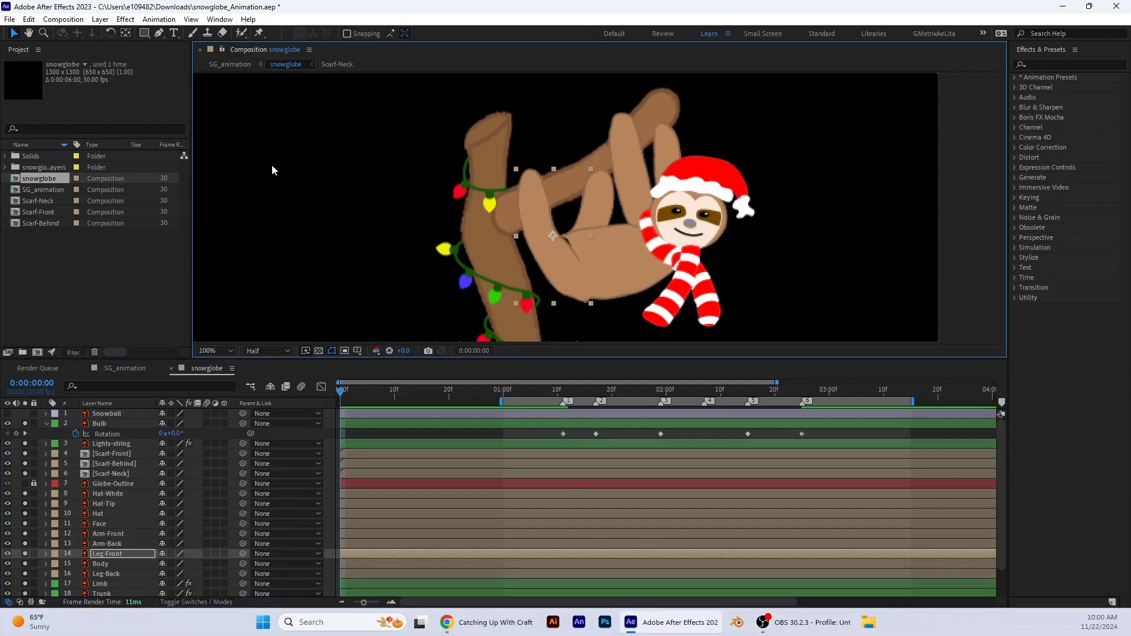
left_click(126, 34)
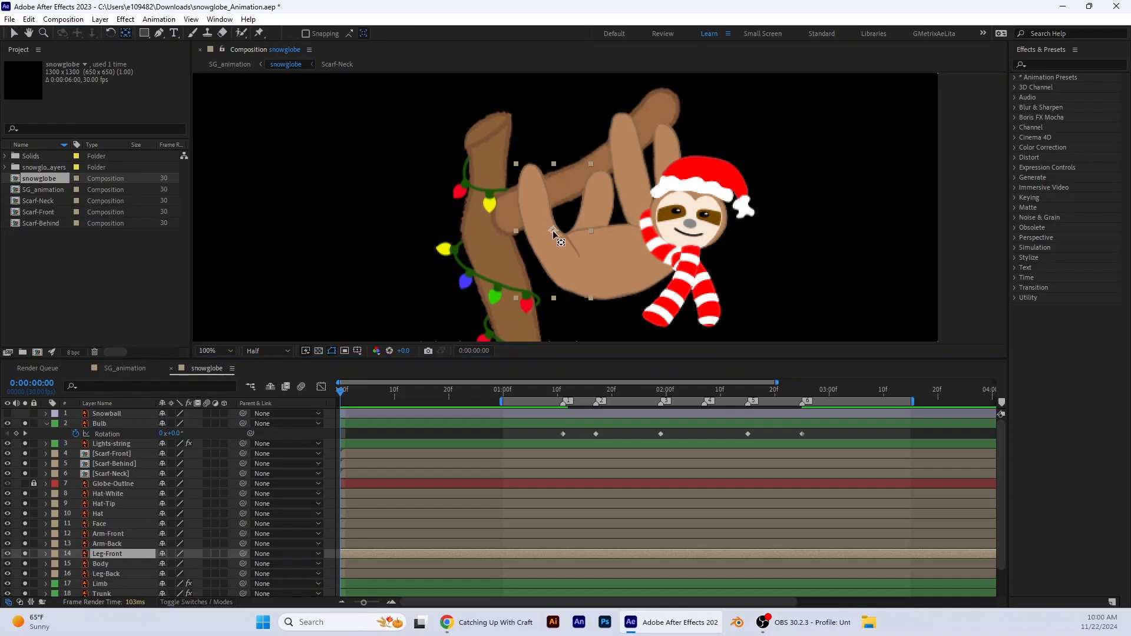
left_click_drag(554, 234, 567, 268)
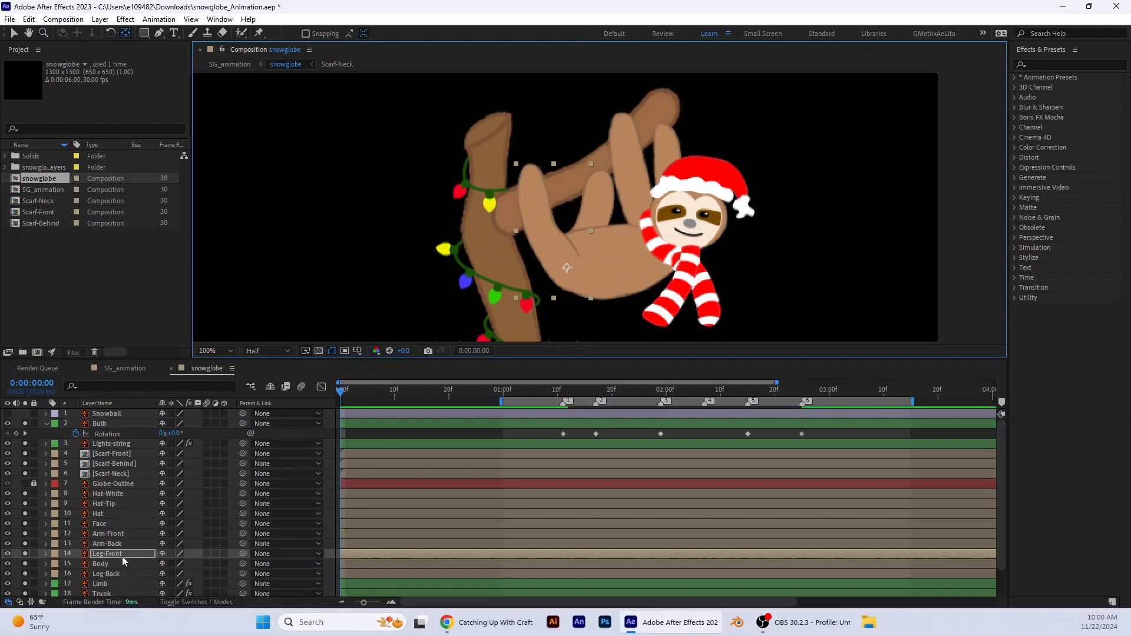
key("r")
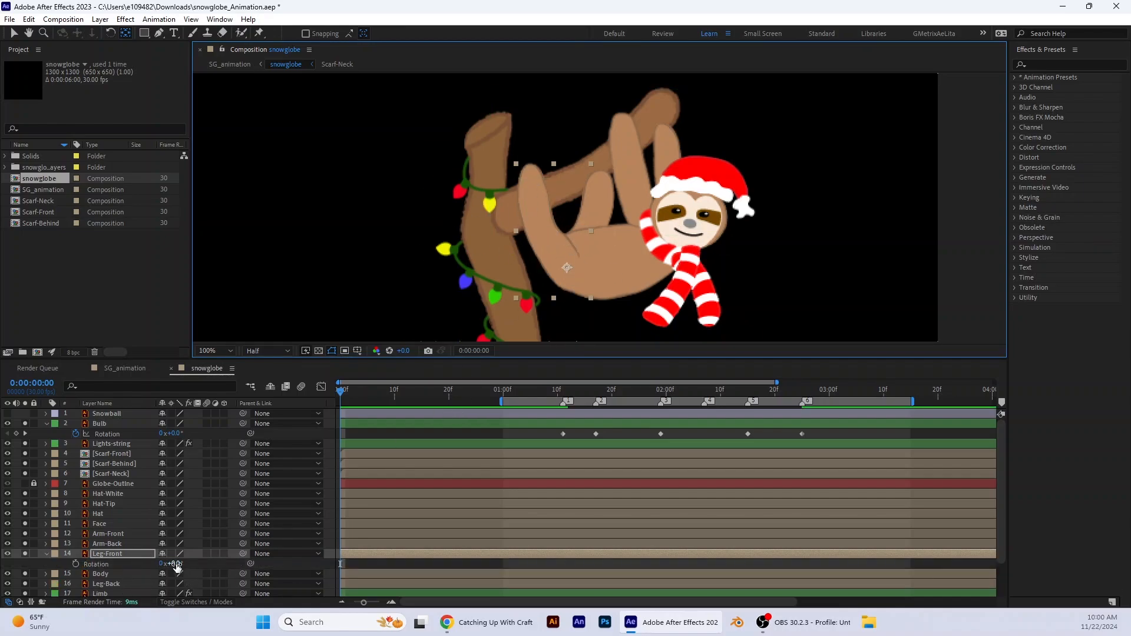
left_click_drag(175, 565, 170, 564)
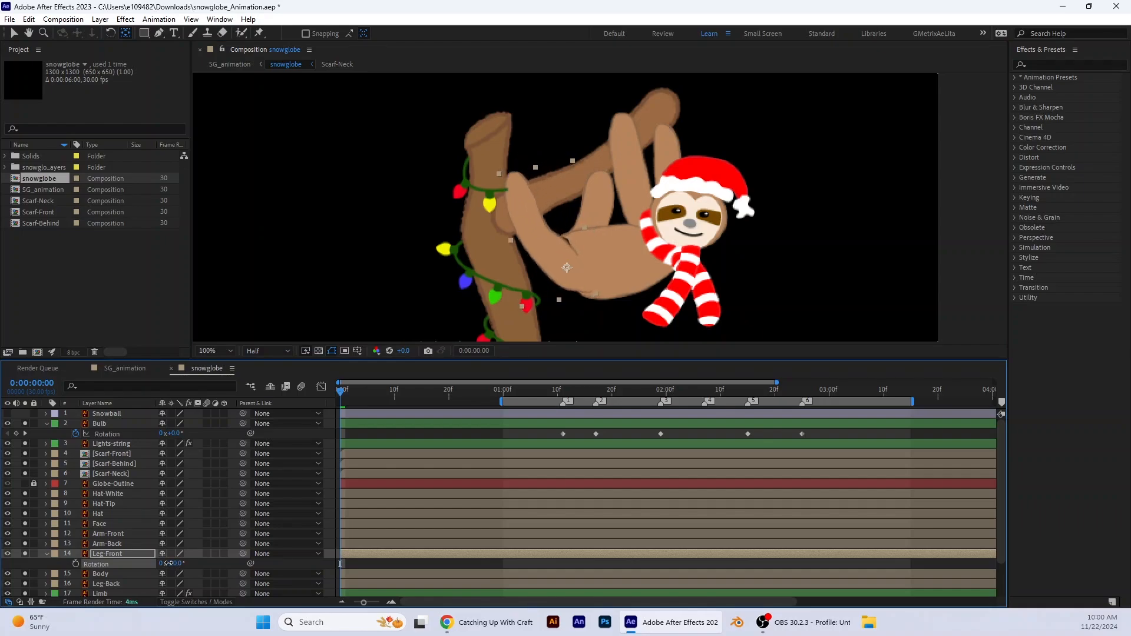
Move the Arm-Back layer's anchor point down toward the shoulder, test-rotating the arm and undoing each test rotation
left_click(103, 544)
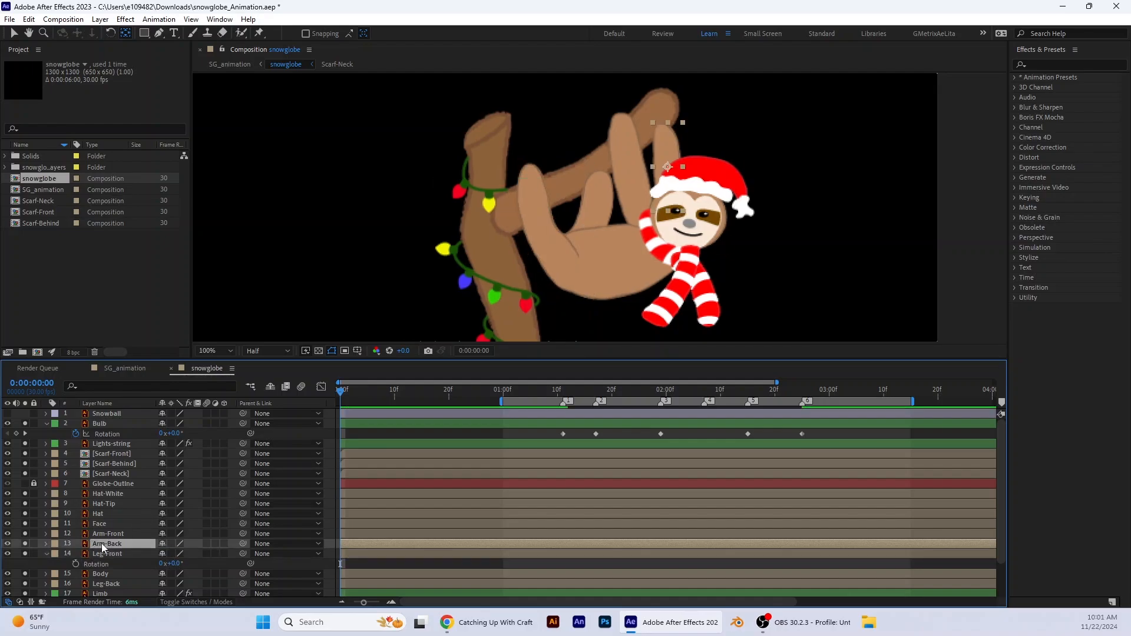
key("r")
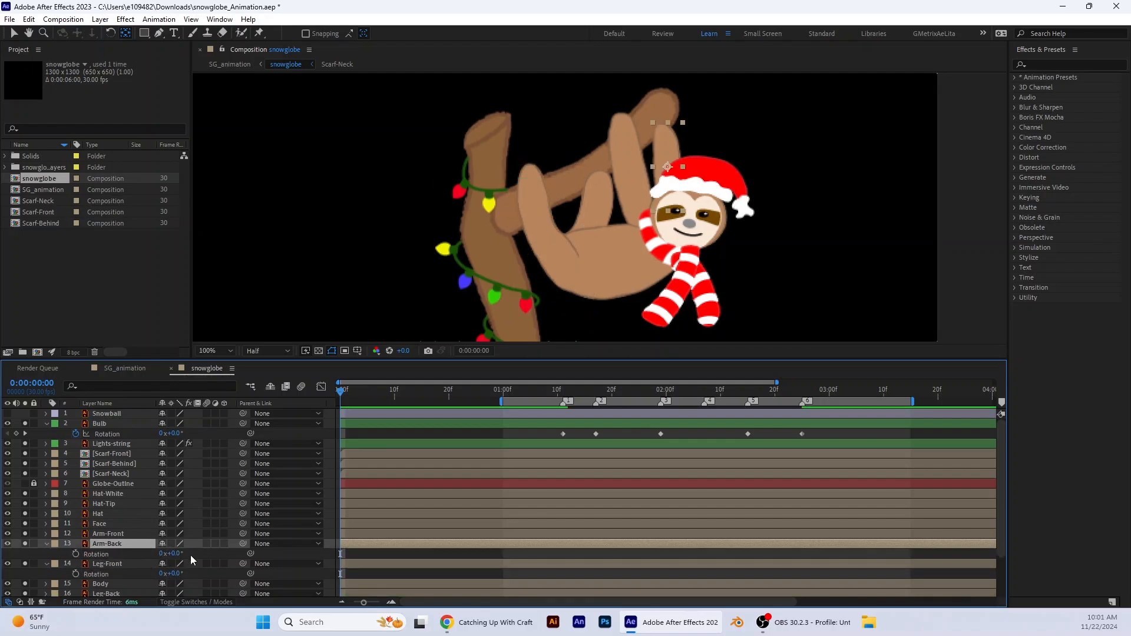
left_click_drag(177, 556, 180, 554)
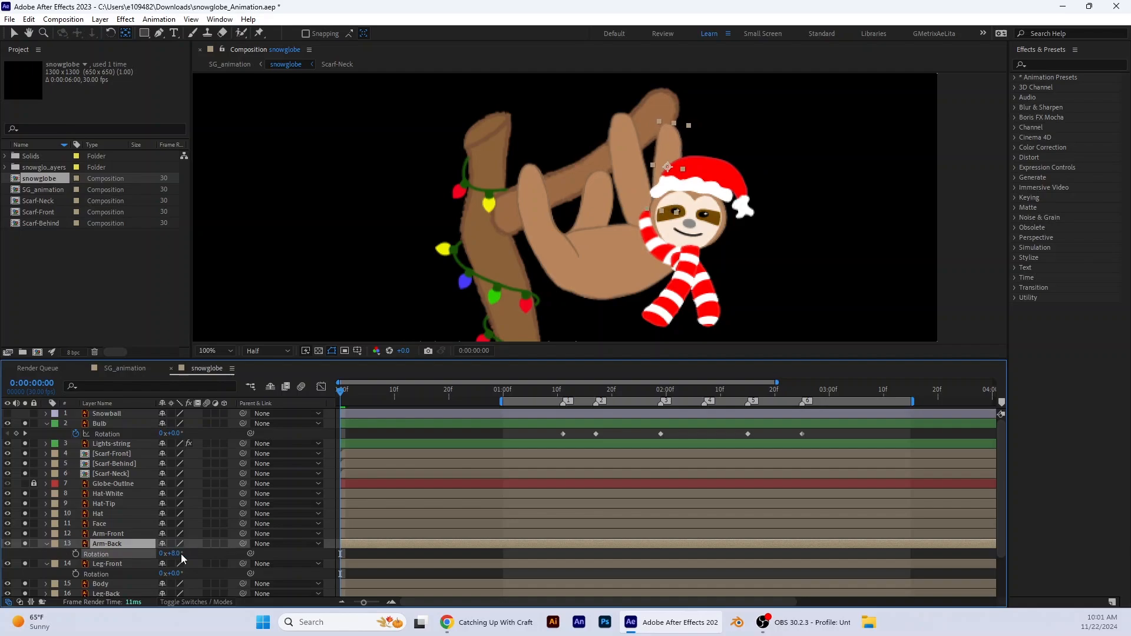
key("ctrl+z")
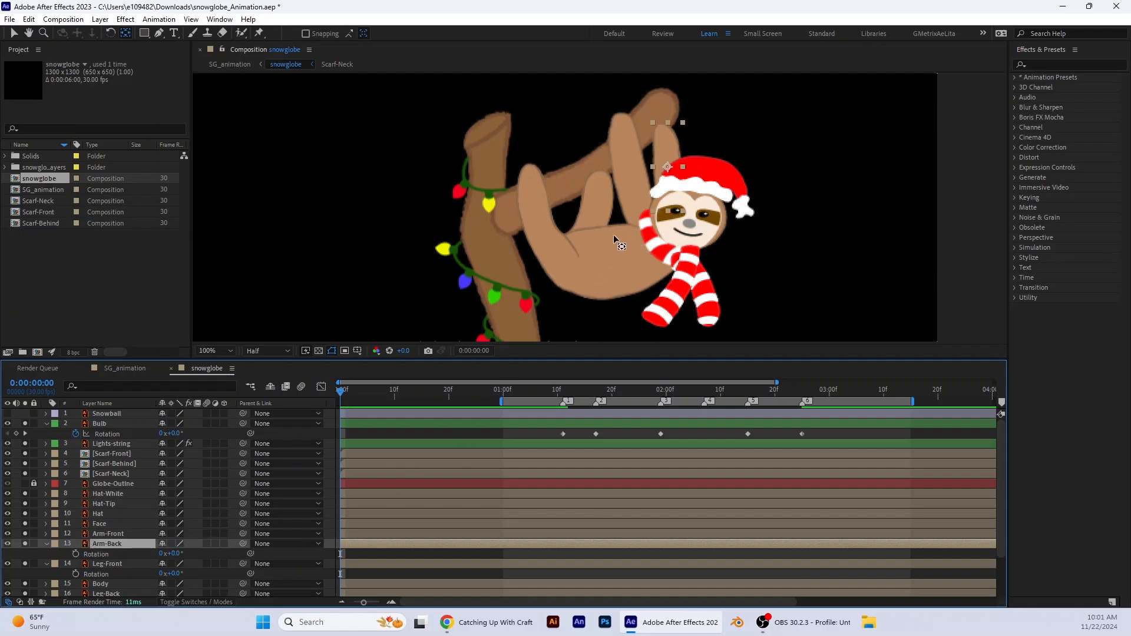
left_click(671, 175)
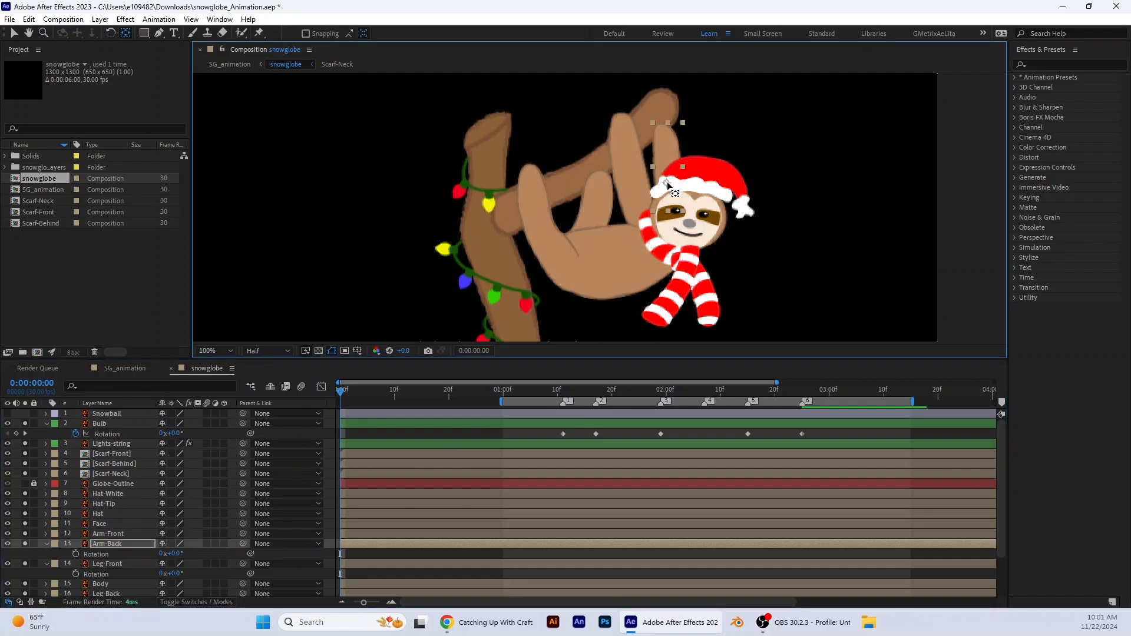
left_click_drag(178, 554, 174, 544)
key("ctrl+z")
Reveal the Arm-Front layer's Rotation, test-rotate the arm to check its pivot point and undo the rotation
left_click(108, 533)
key("r")
key("ctrl+z")
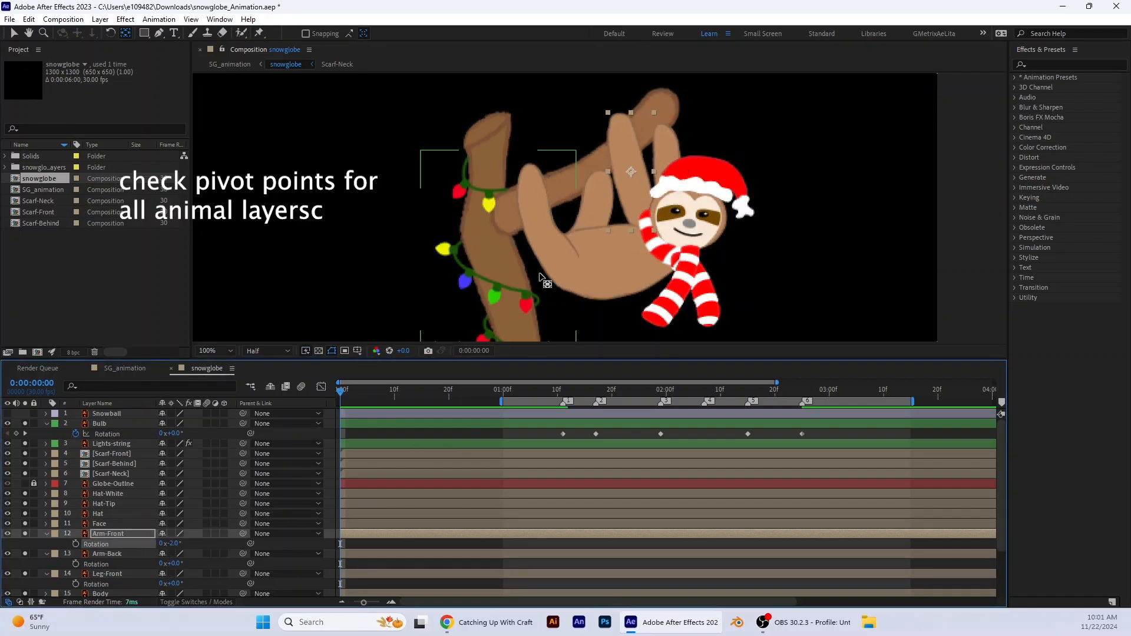
key("ctrl+z")
Reveal the Leg-Back layer's Rotation, test-rotate the leg about its current anchor point and undo the rotation
scroll(106, 566, "down", 1)
left_click(106, 575)
key("t")
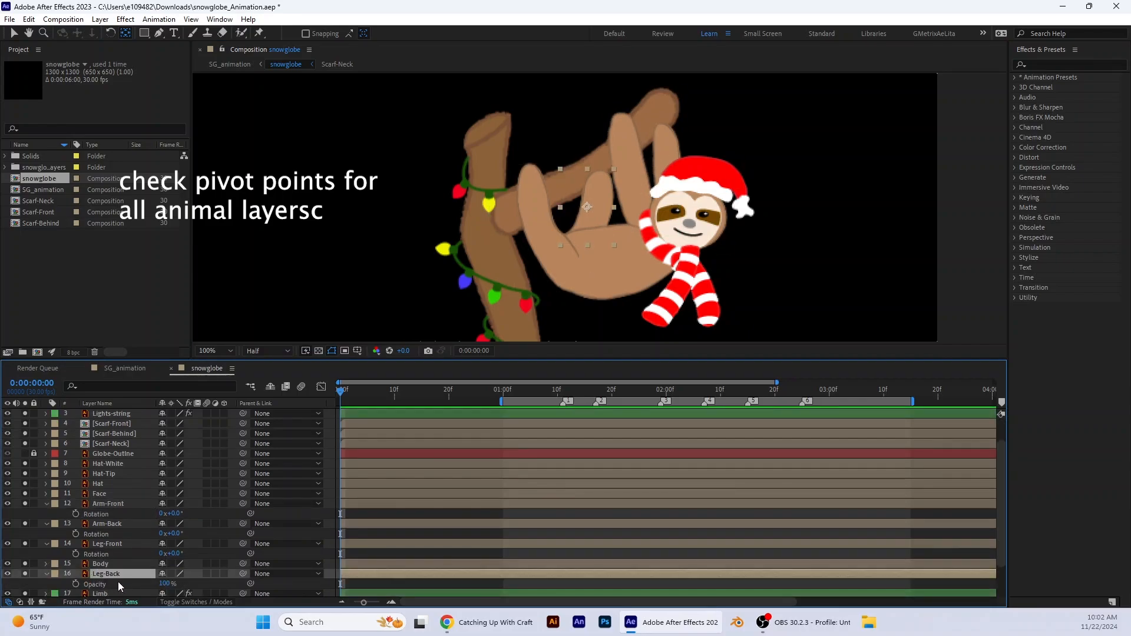
key("r")
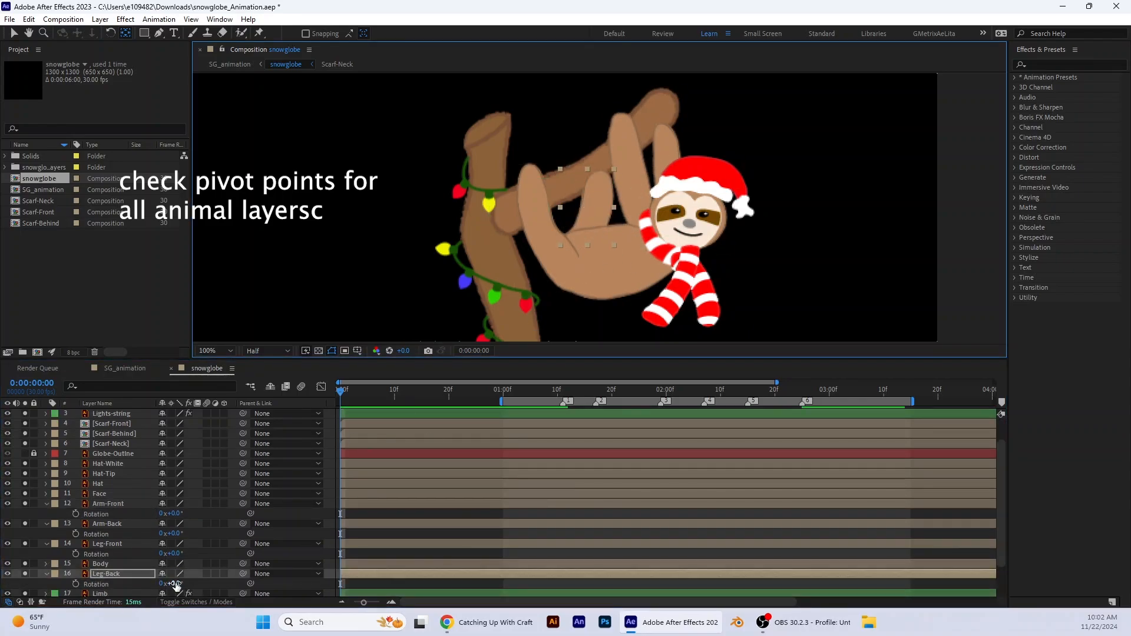
left_click_drag(176, 584, 160, 584)
key("ctrl+z")
Move the Leg-Back layer's anchor point down to where the leg joins the body, undoing a test rotation after each adjustment
key("ctrl+alt+Home")
left_click_drag(588, 208, 593, 210)
left_click_drag(181, 583, 181, 584)
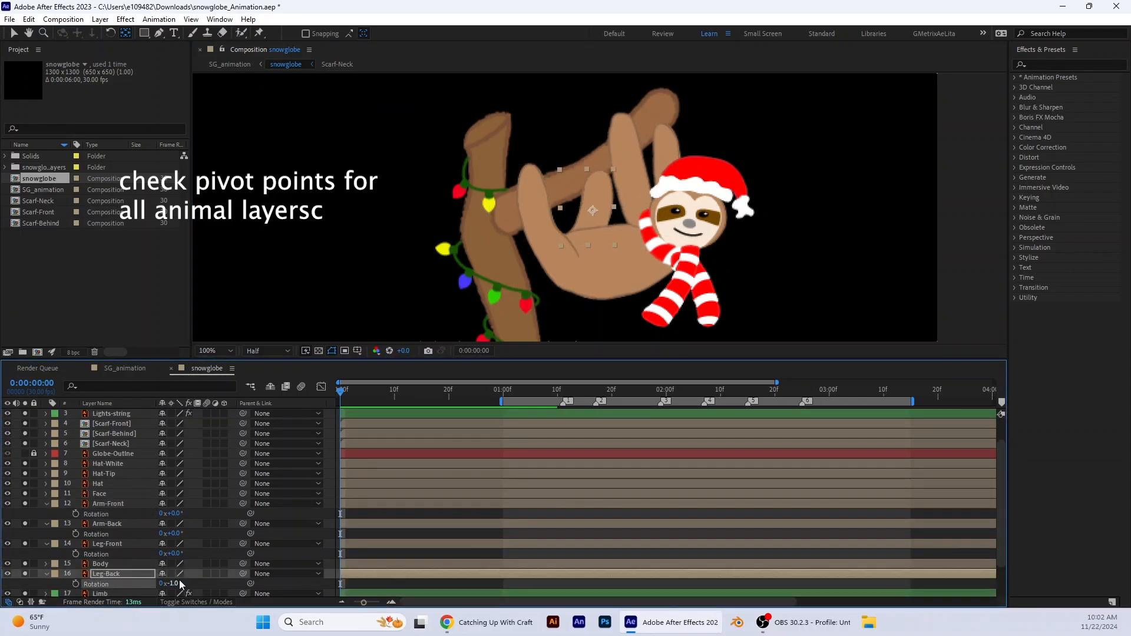
key("ctrl+z")
left_click_drag(593, 210, 594, 220)
left_click_drag(177, 584, 166, 584)
key("ctrl+z")
left_click_drag(594, 220, 588, 226)
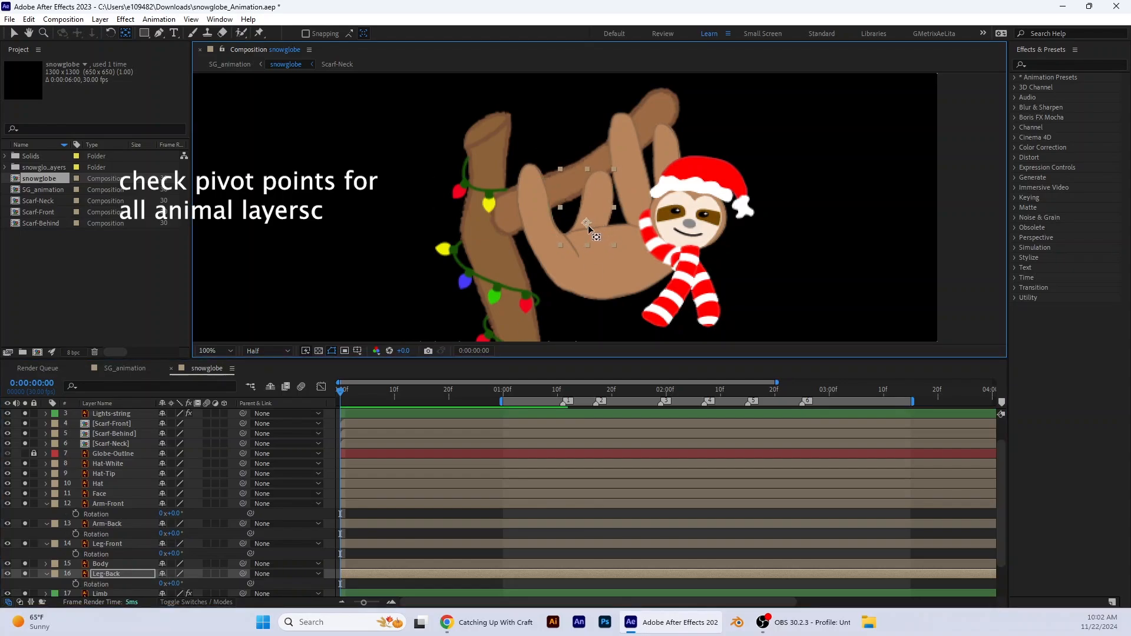
left_click_drag(167, 584, 162, 584)
key("ctrl+z")
left_click_drag(588, 226, 596, 225)
left_click_drag(171, 584, 165, 584)
key("ctrl+z")
Reveal the Rotation property of the Body and Hat-Tip layers to check their pivot points, and select the Scarf-Front layer
left_click(619, 274)
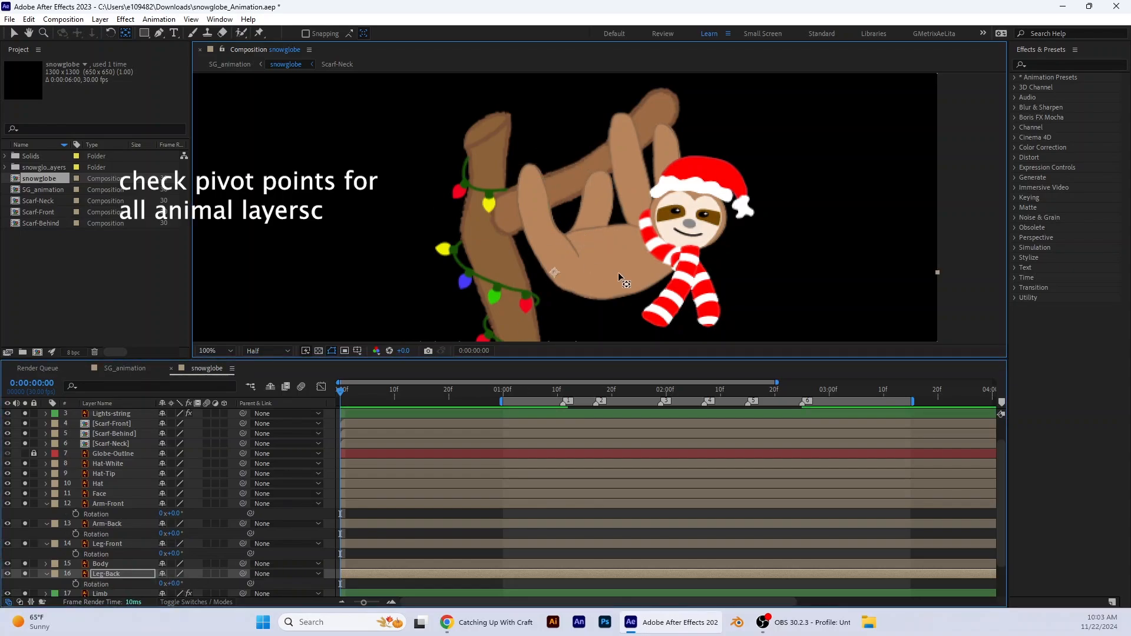
left_click(619, 274)
key("r")
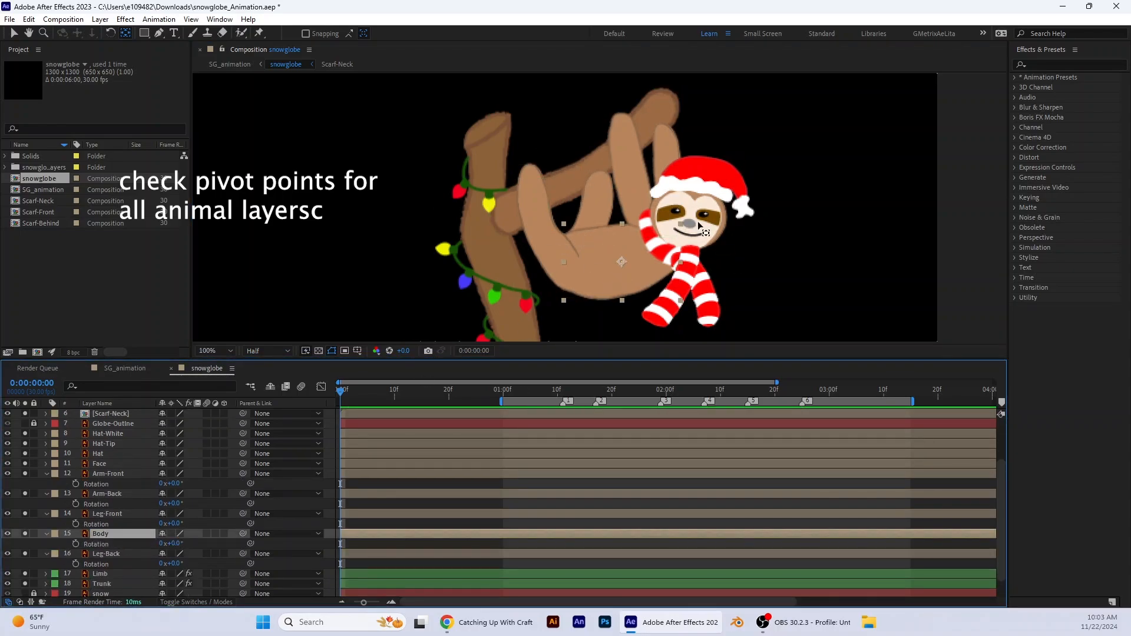
left_click(743, 206)
key("r")
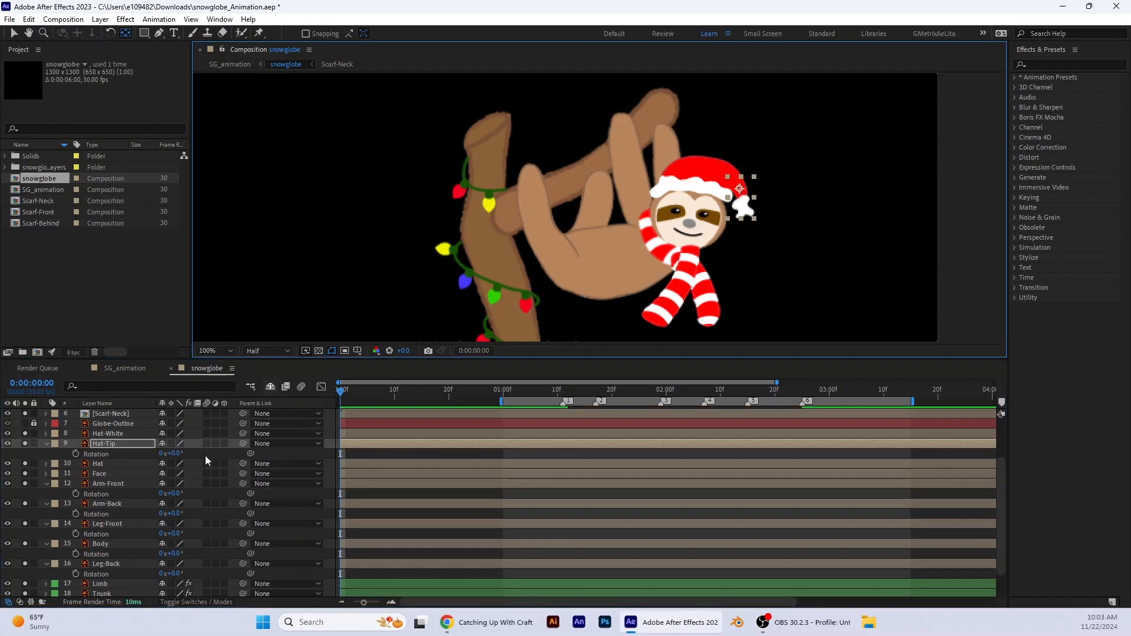
left_click(554, 272)
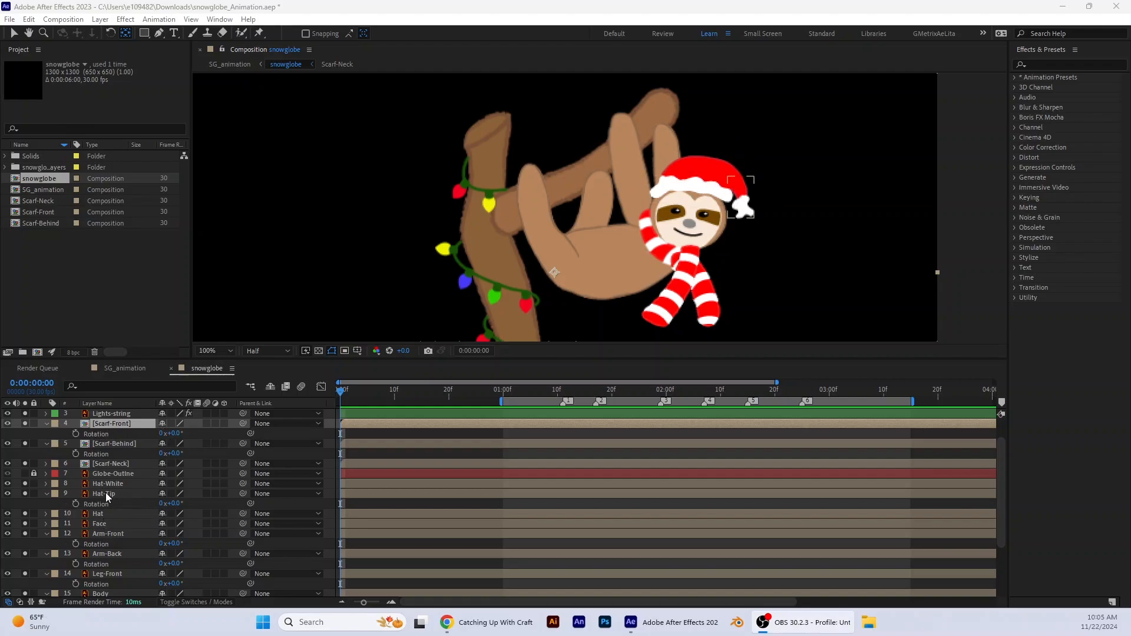
Parent the Hat-Tip layer to Hat and the Hat layer to Hat-White
left_click(319, 495)
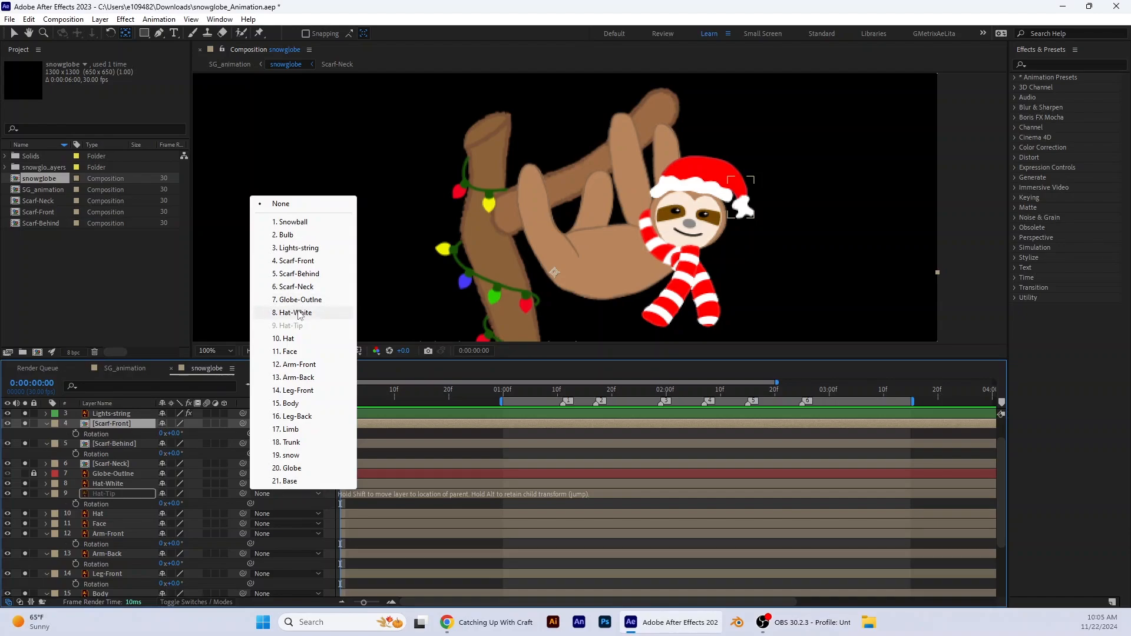
left_click(289, 339)
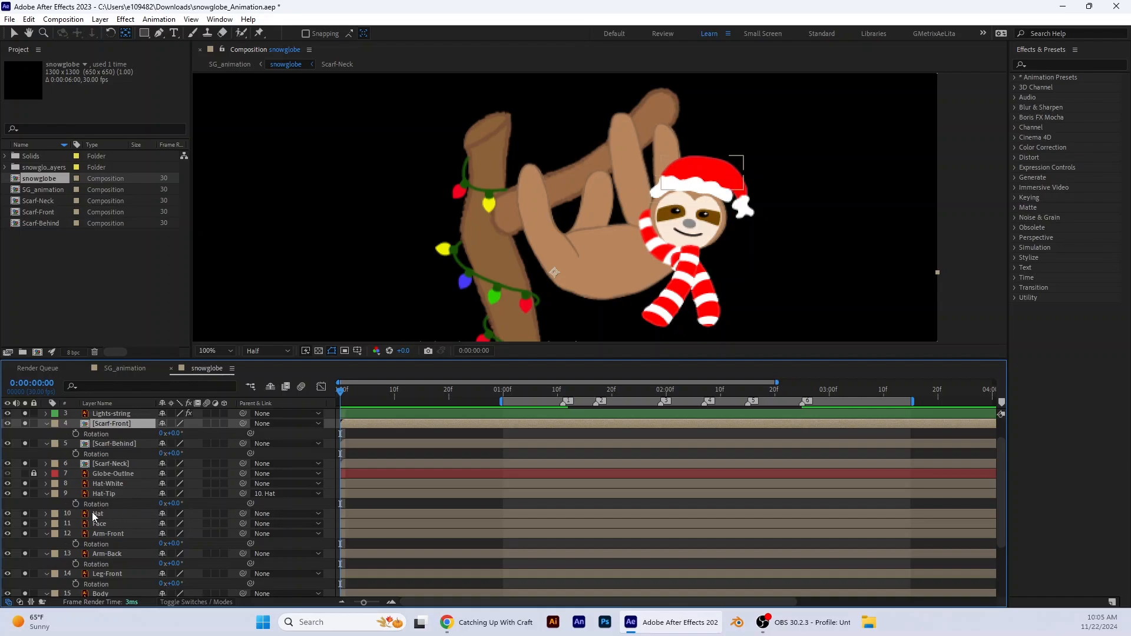
left_click(283, 514)
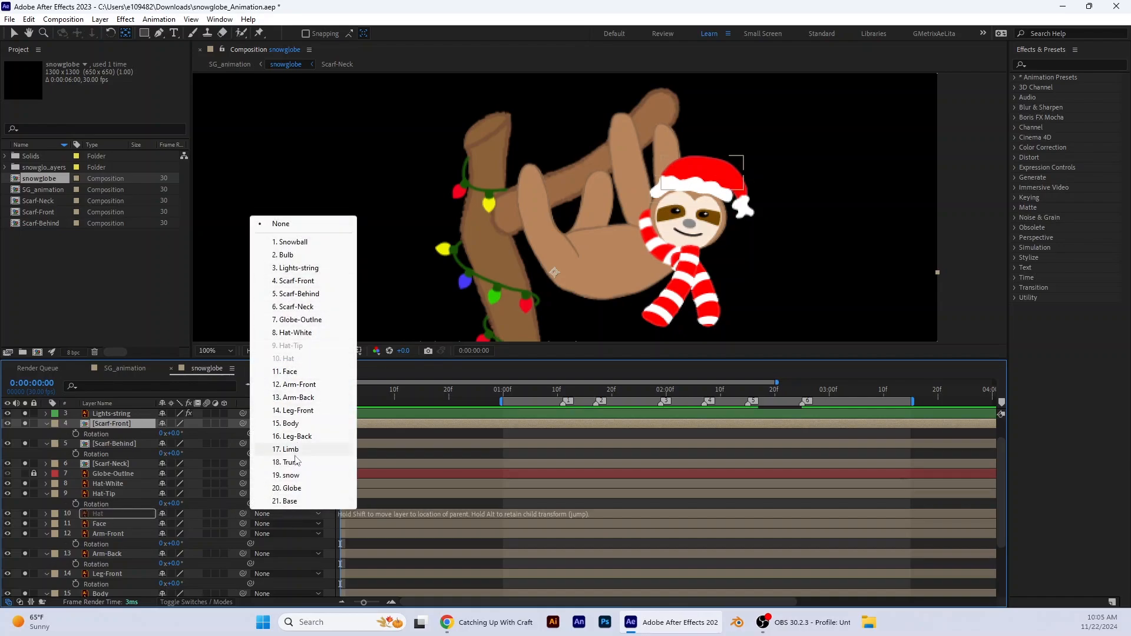
left_click(307, 333)
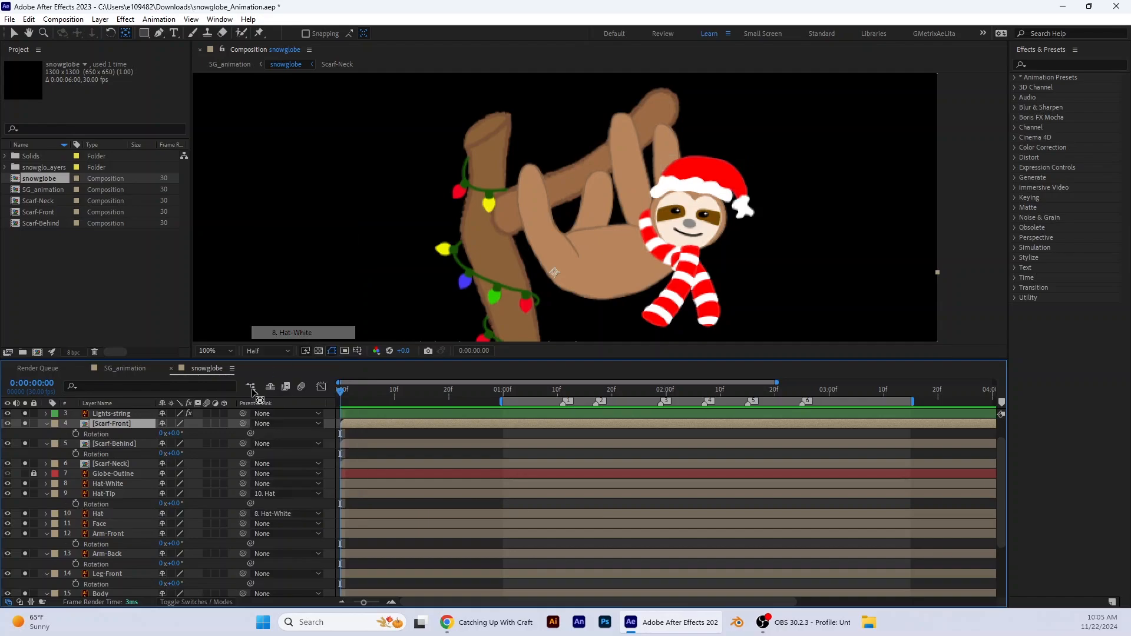
Parent the Hat-White layer to Face and the Face layer to Body
left_click(277, 483)
left_click(306, 341)
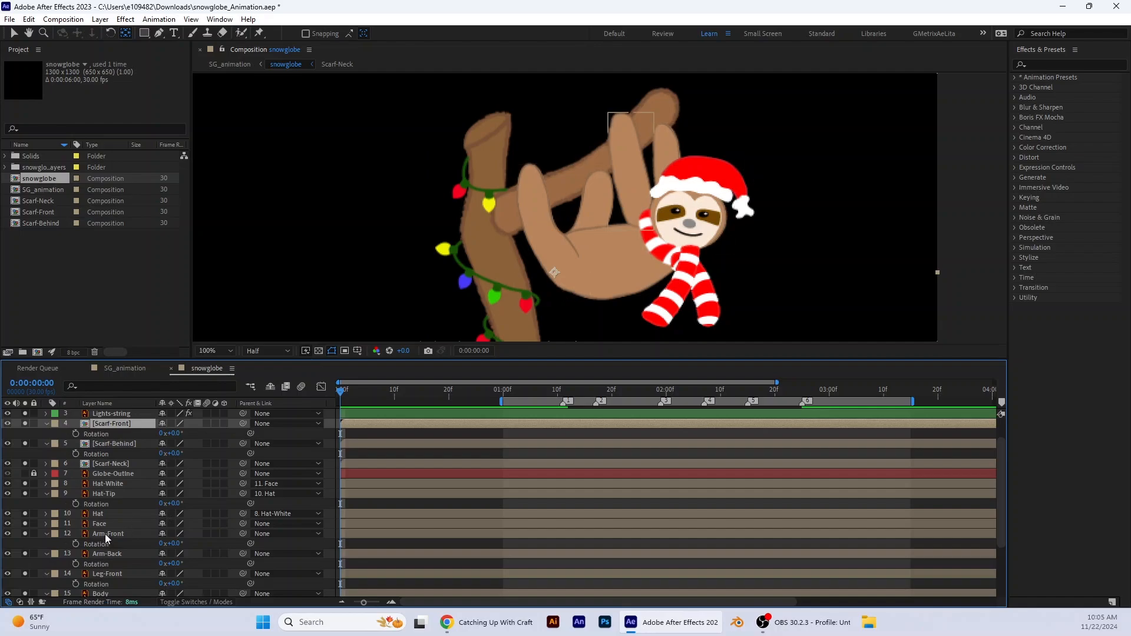
left_click(269, 524)
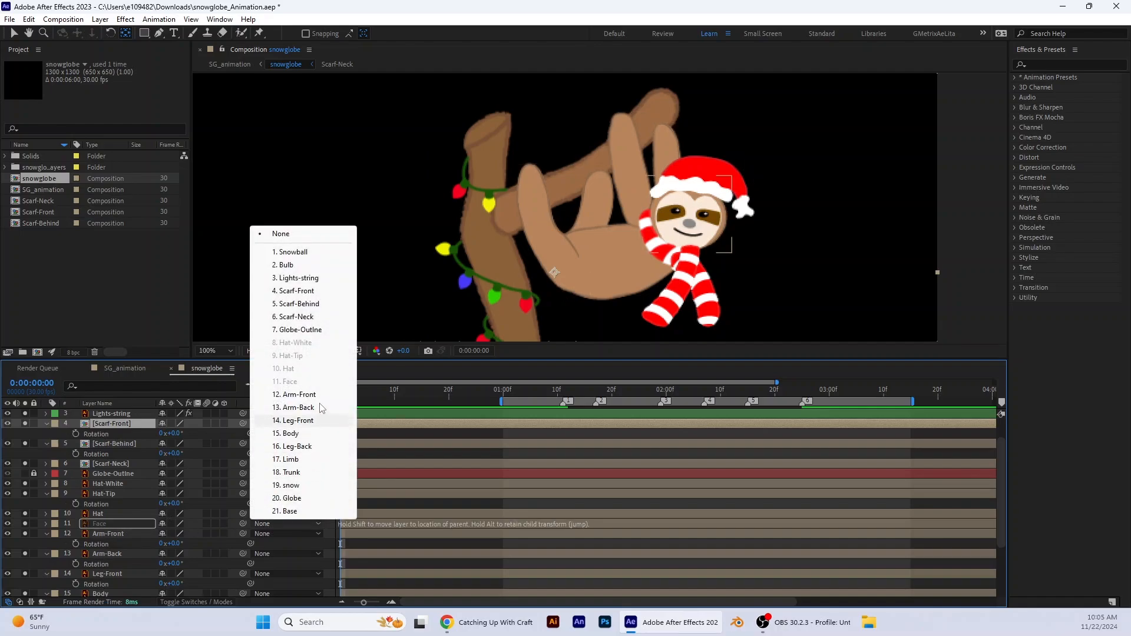
left_click(293, 435)
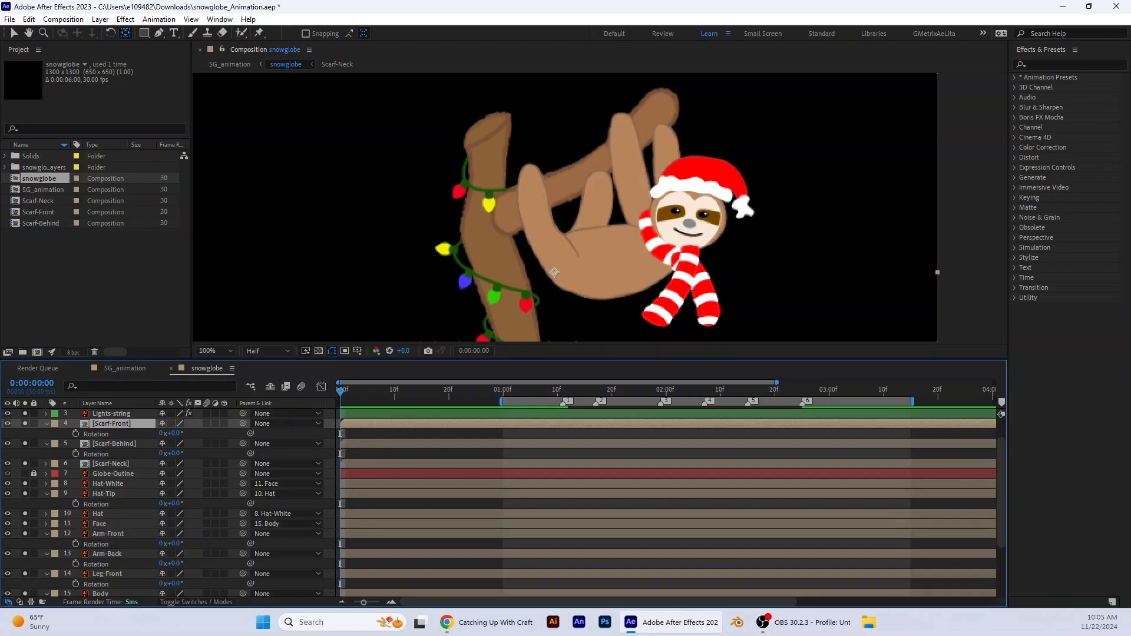
Rotate the Body layer 3° to test the head and hat parenting, and undo the rotation
scroll(669, 412, "down", 2)
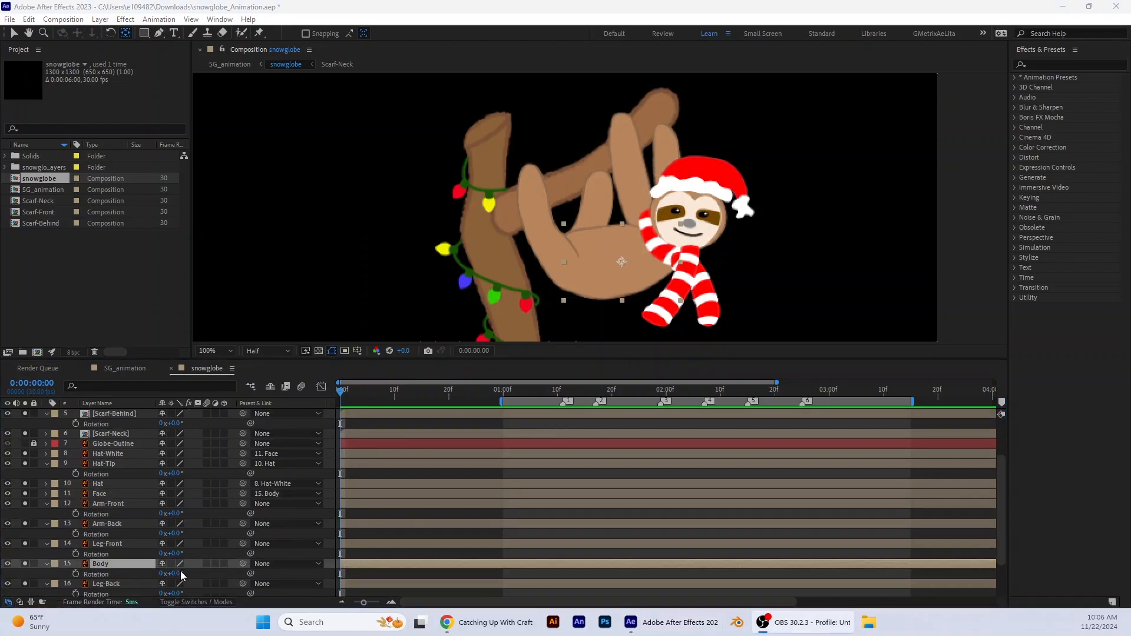
left_click_drag(175, 575, 173, 575)
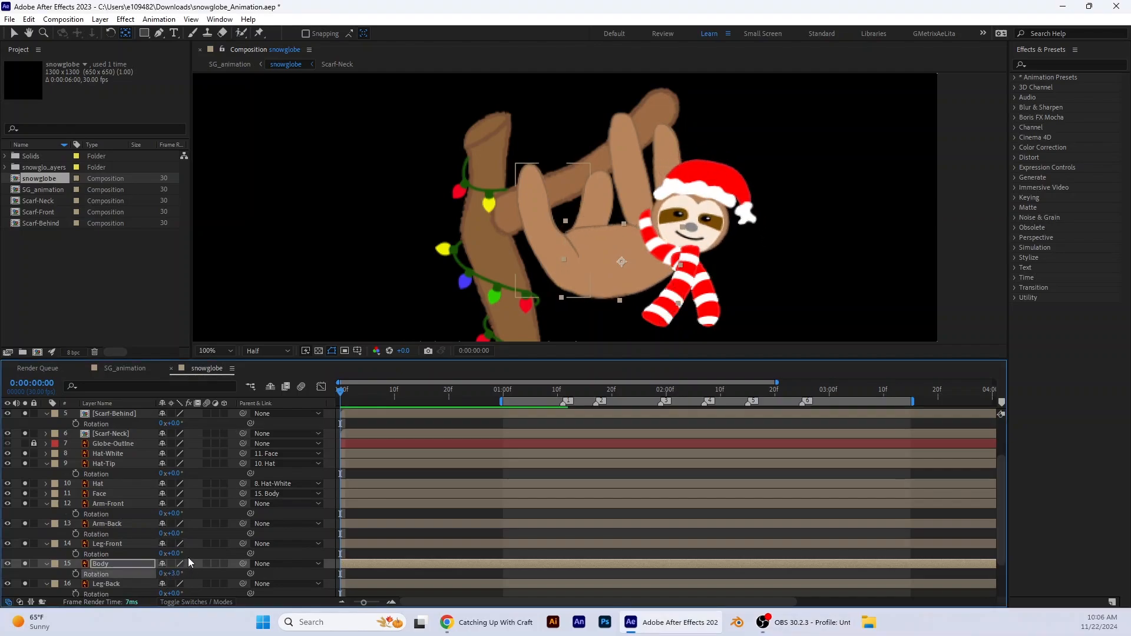
key("ctrl+z")
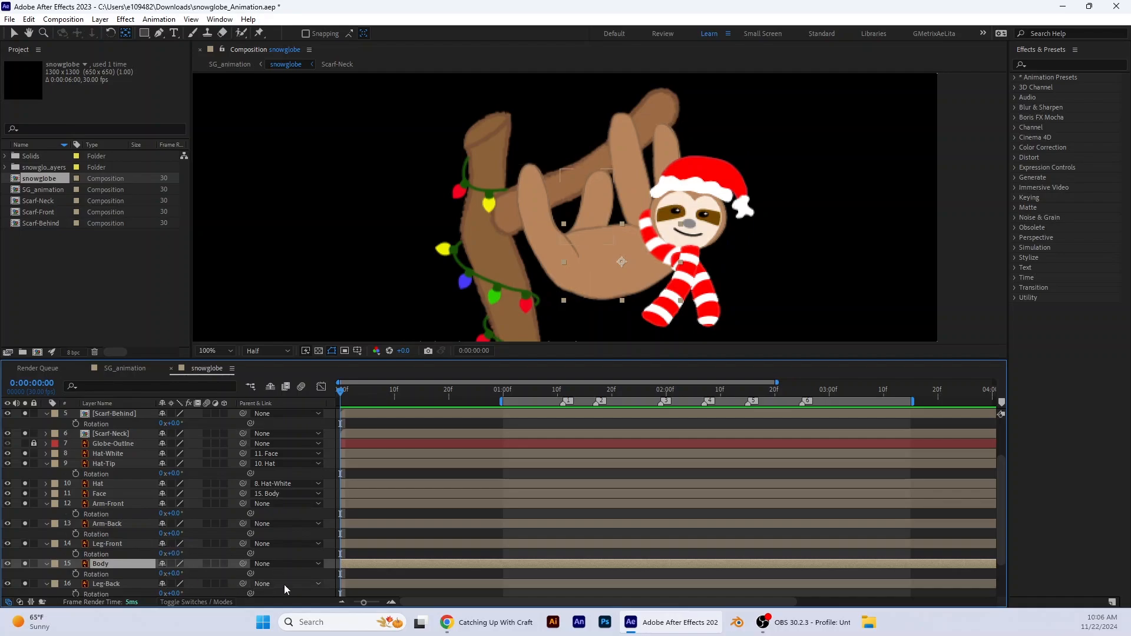
Parent the Leg-Back layer to Body and collapse the Leg-Back layer's properties
left_click(320, 586)
left_click(46, 584)
left_click(47, 532)
left_click(107, 541)
key("r")
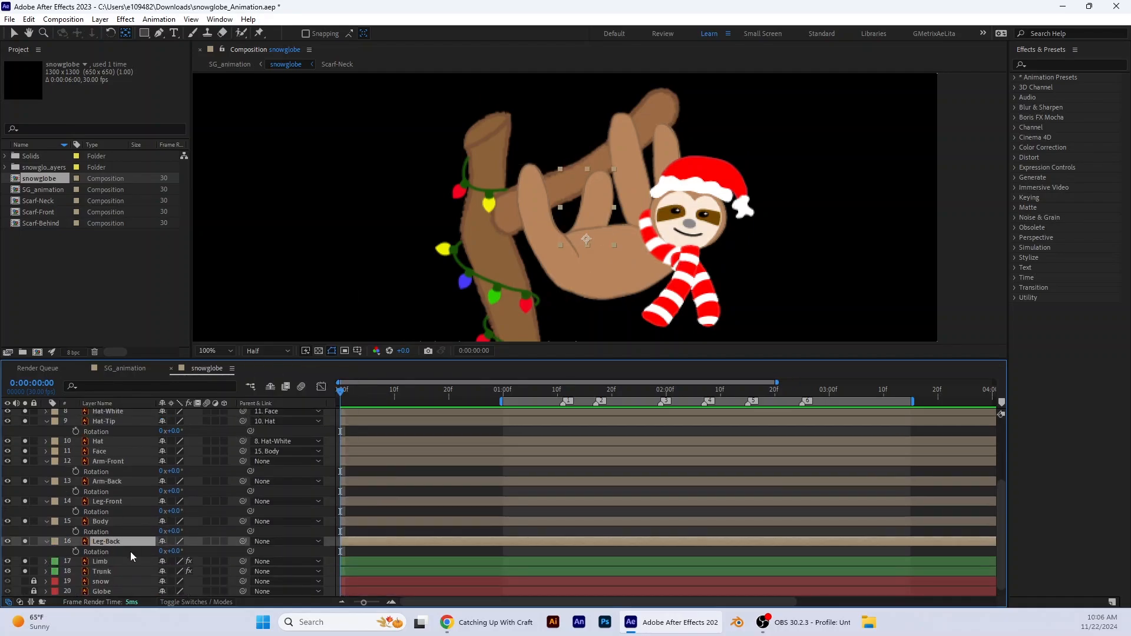
left_click_drag(243, 541, 101, 522)
left_click(47, 542)
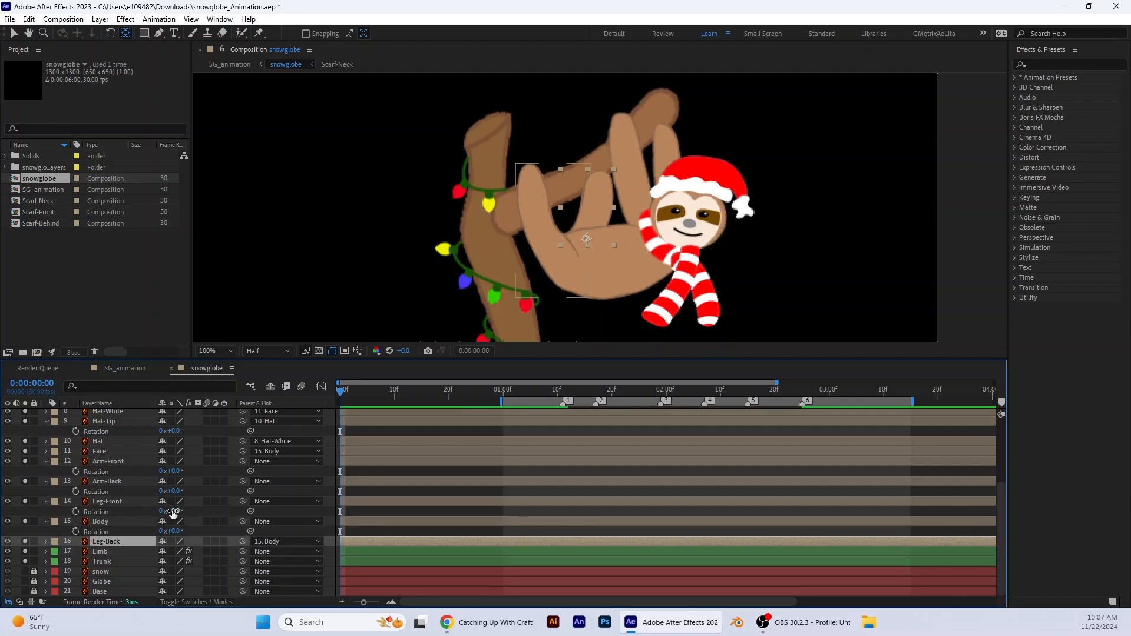
Reposition the Leg-Front layer's anchor point where the leg joins the body, testing the pivot with rotations that are undone
left_click(565, 280)
left_click_drag(175, 512, 181, 511)
key("ctrl+z")
left_click_drag(567, 277, 575, 280)
left_click_drag(175, 512, 172, 512)
key("ctrl+z")
Parent the Leg-Front layer to Body and collapse its Rotation property
left_click_drag(242, 501, 118, 521)
left_click(46, 502)
key("ctrl+z")
left_click(46, 491)
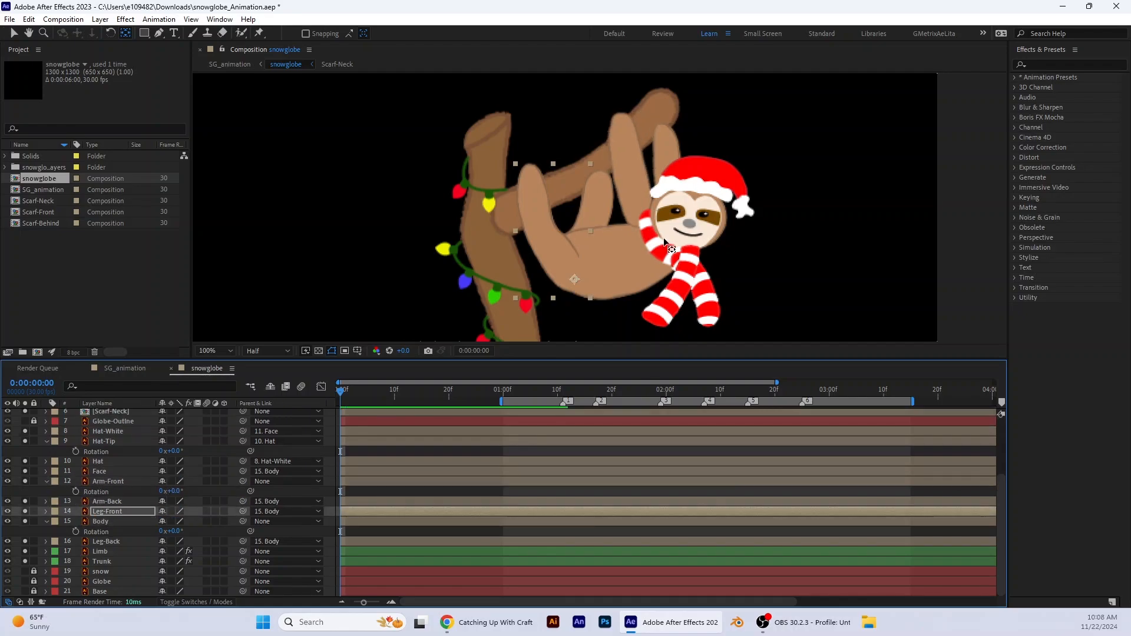
Try parenting the Arm-Front layer to Body and rotating the body to test the rig, undoing the rotation
left_click(115, 482)
left_click_drag(243, 482, 117, 522)
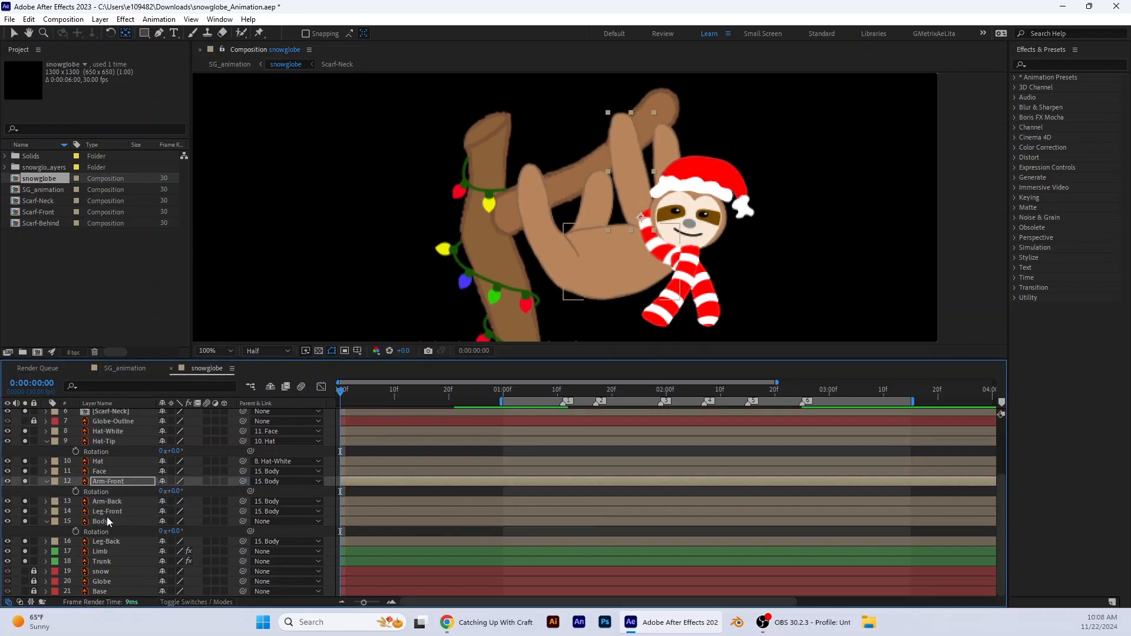
left_click(46, 482)
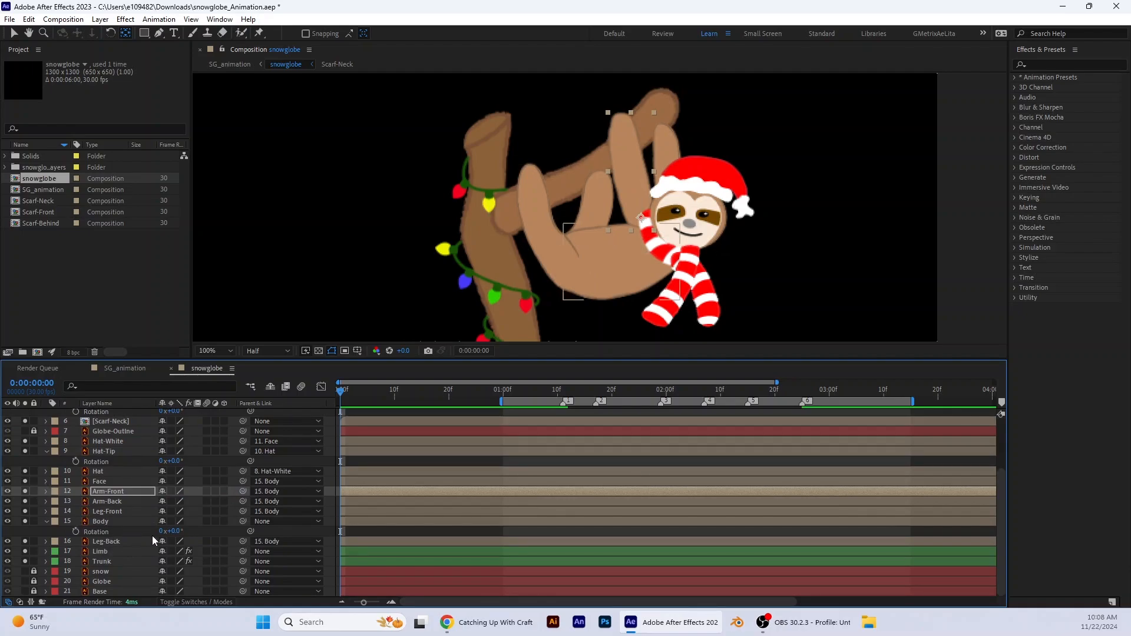
left_click_drag(176, 532, 178, 529)
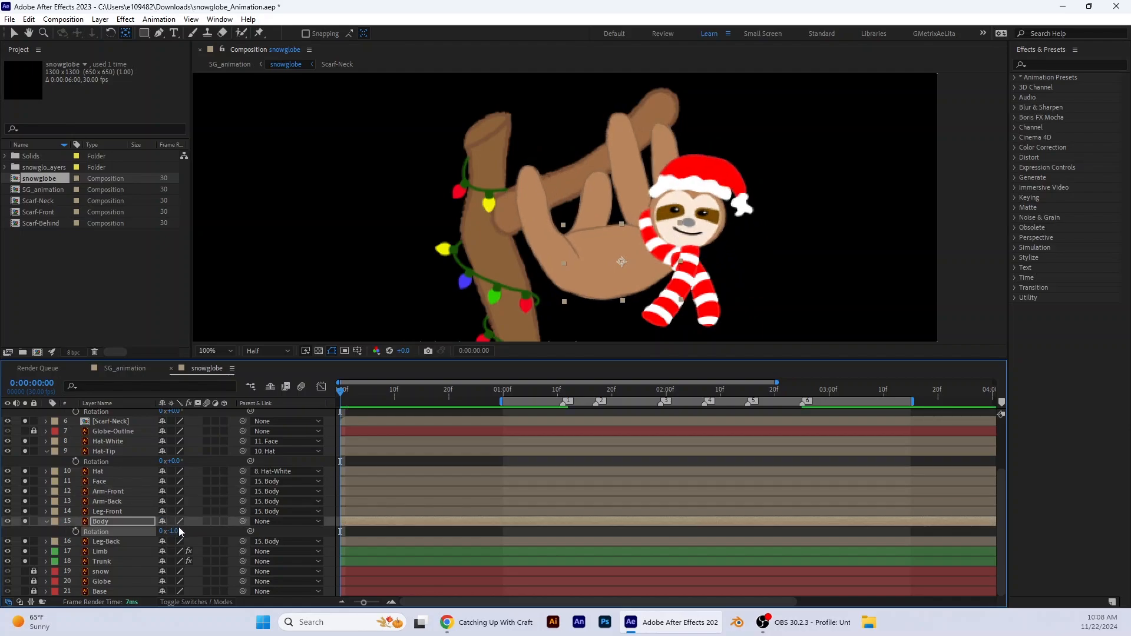
key("ctrl+z")
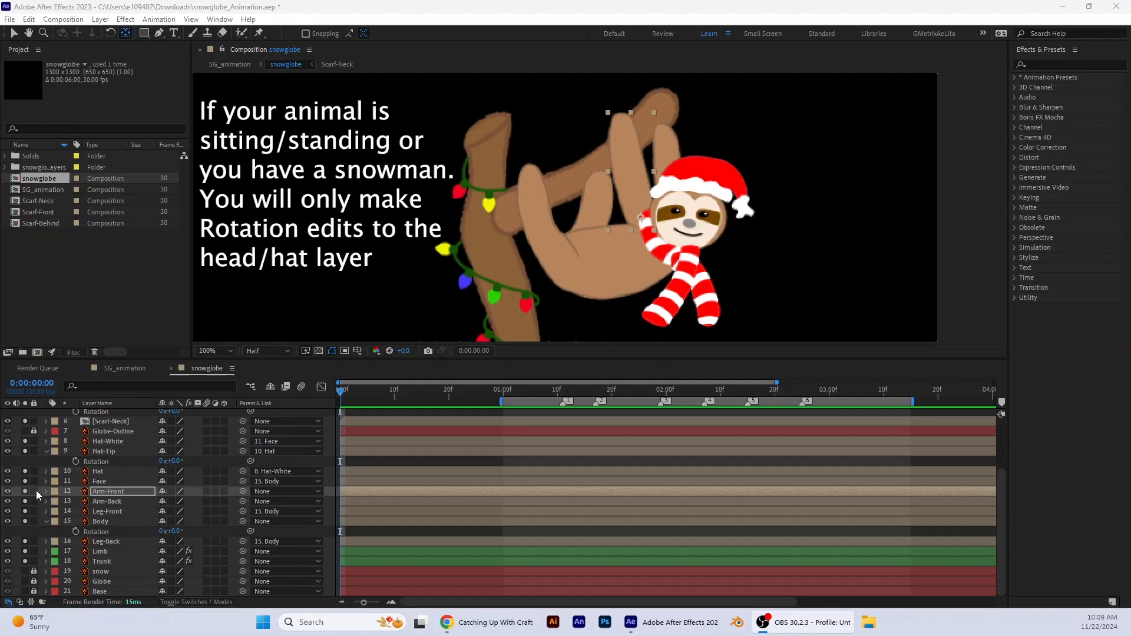
Reveal the Rotation property of the Hat, Face, arm and leg layers
left_click(125, 493)
key("r")
left_click(112, 512)
key("r")
left_click(109, 532)
key("r")
left_click(105, 573)
key("r")
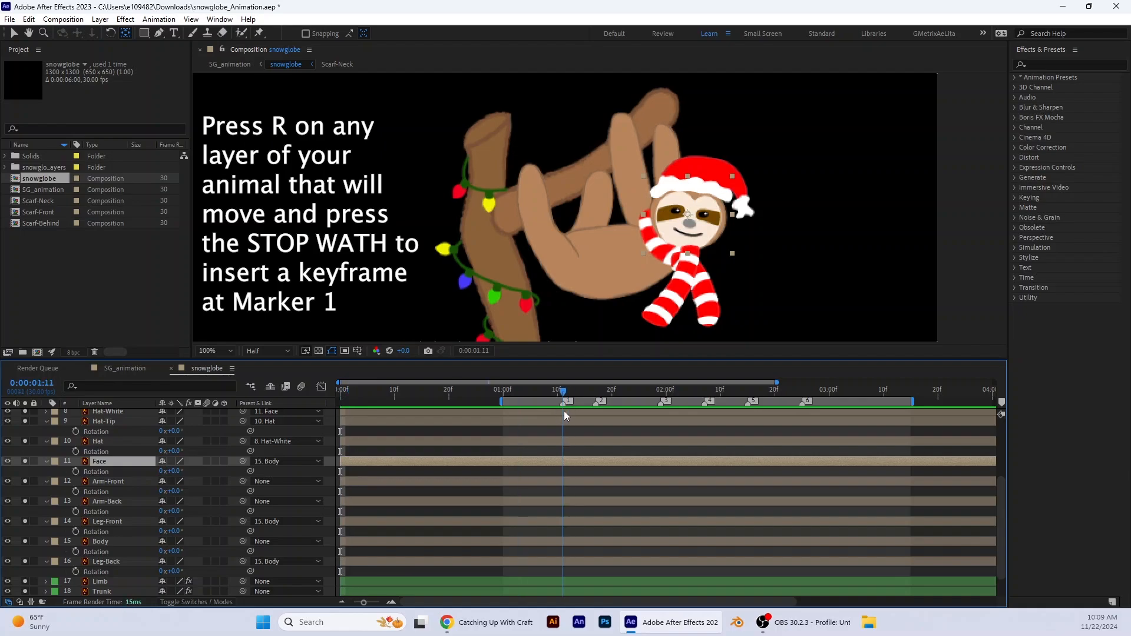
At 0:00:01:11, add starting Rotation keyframes to Hat-Tip, Hat, Face, both arms, both legs and Body
left_click(566, 393)
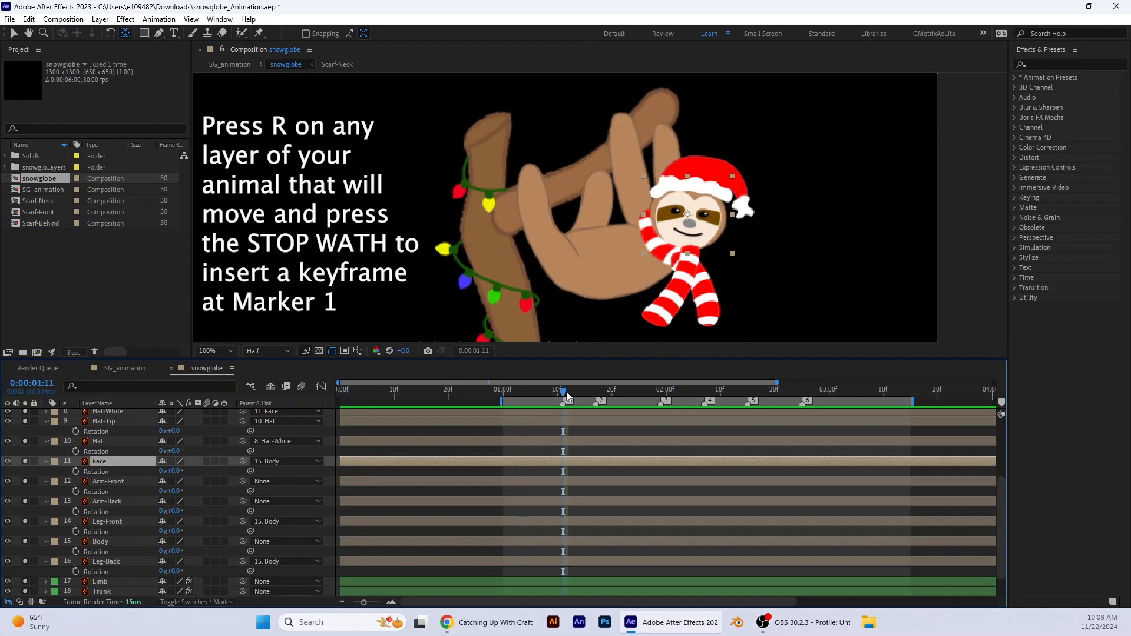
left_click(76, 452)
left_click(76, 431)
left_click(75, 471)
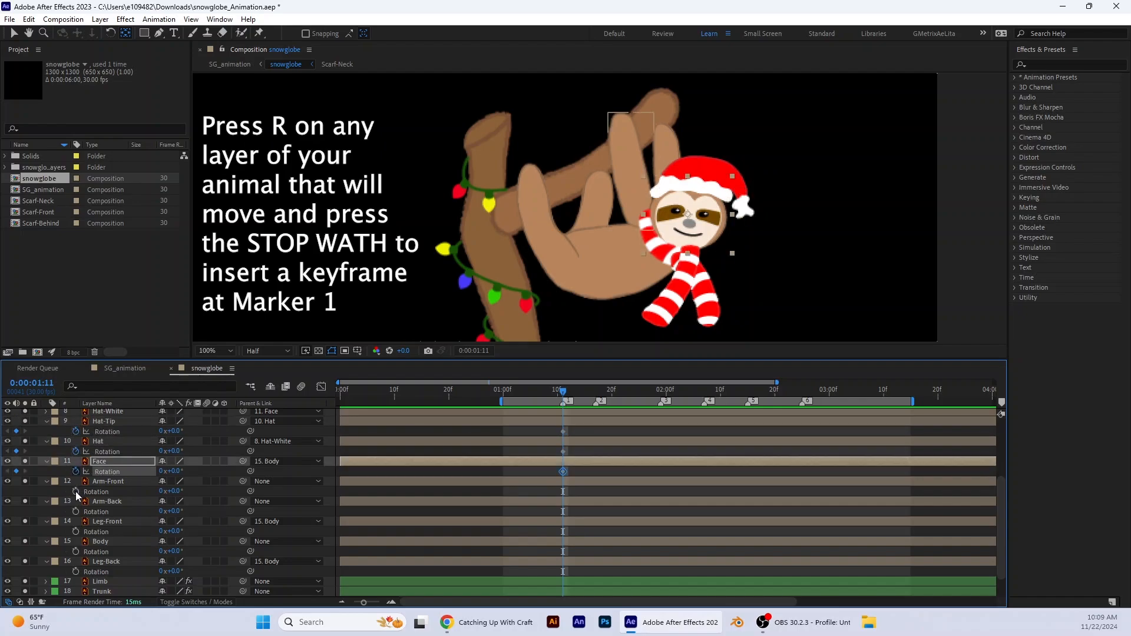
left_click(75, 491)
left_click(75, 512)
left_click(75, 531)
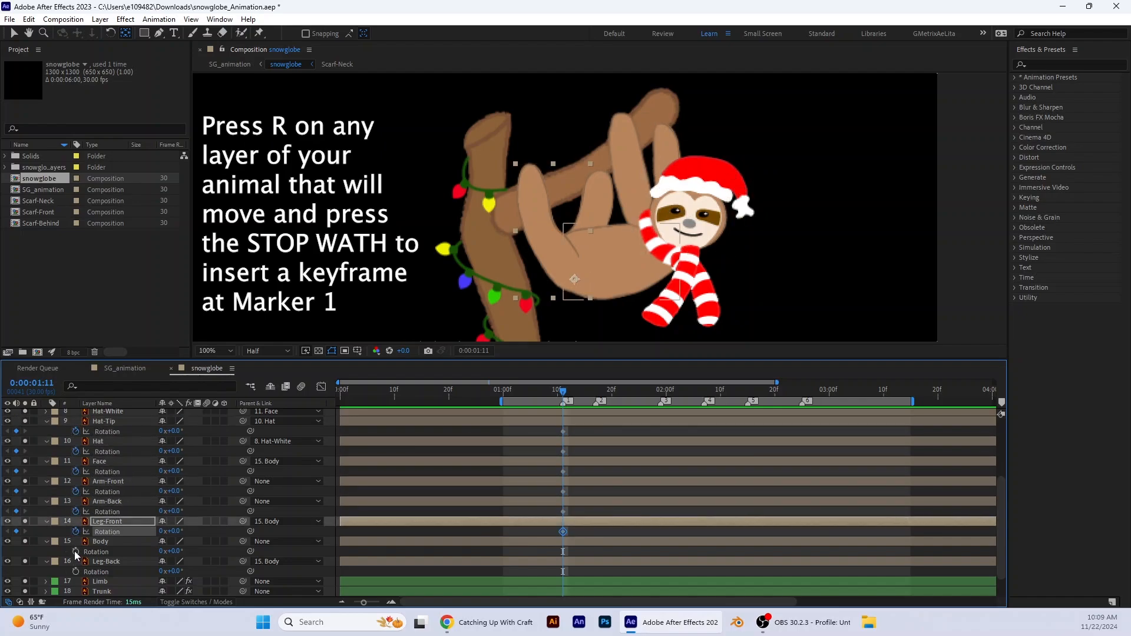
left_click(76, 551)
left_click(76, 572)
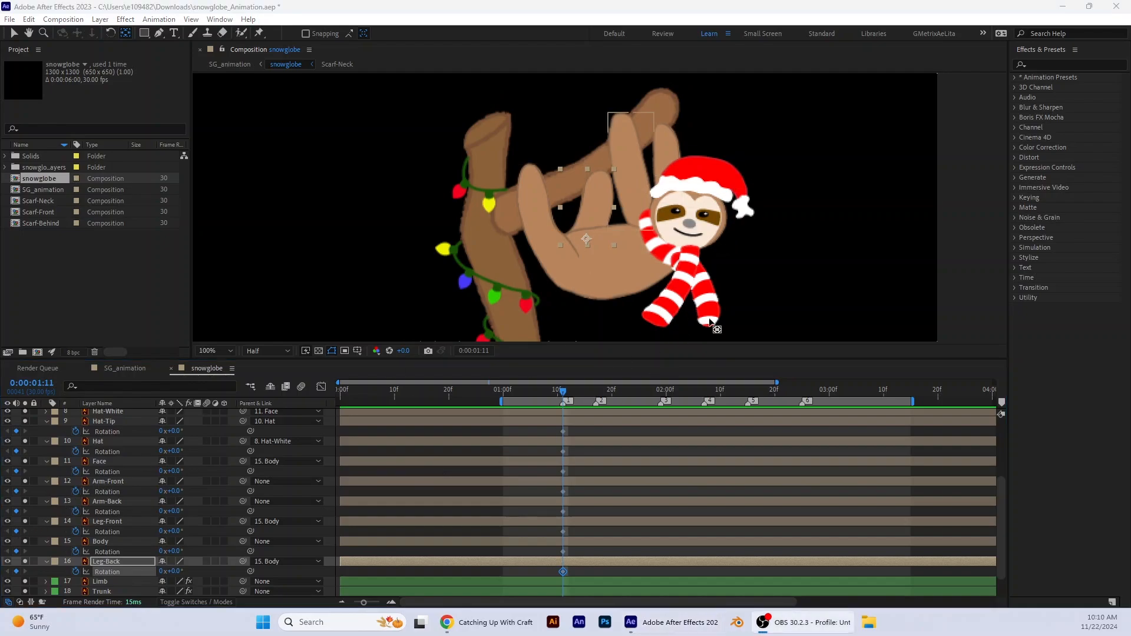
At 0:00:01:17, keyframe Rotation at -6° for Body and -4° for both Arm-Front and Arm-Back
left_click_drag(563, 394, 596, 394)
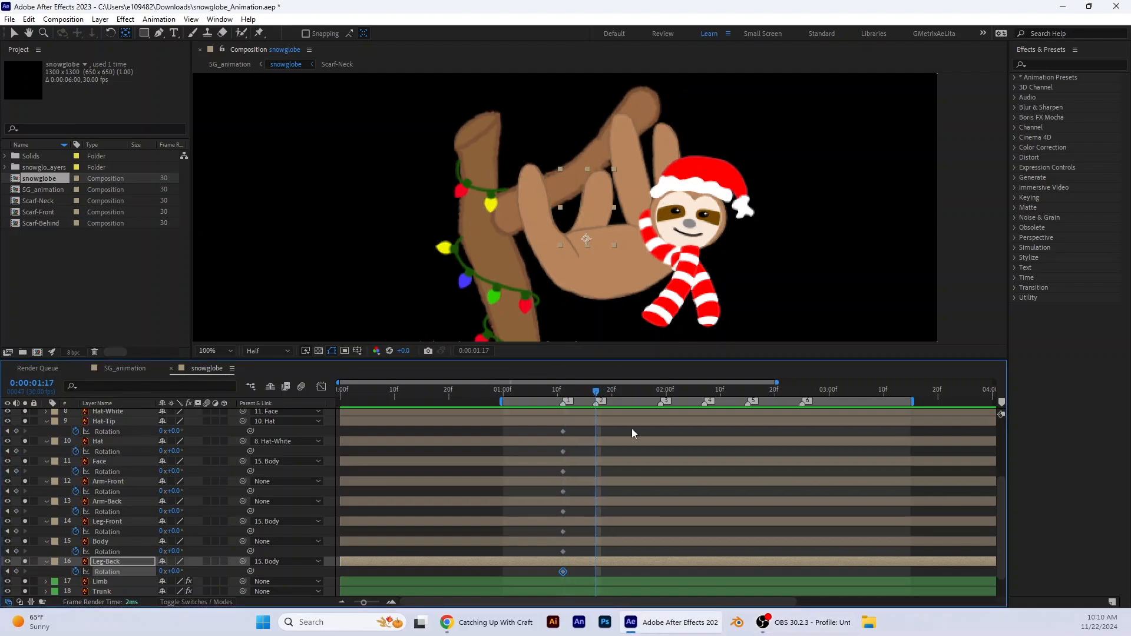
mouse_move(597, 393)
left_mouse_down()
mouse_move(553, 394)
mouse_move(596, 394)
left_mouse_up()
left_click_drag(172, 551, 171, 552)
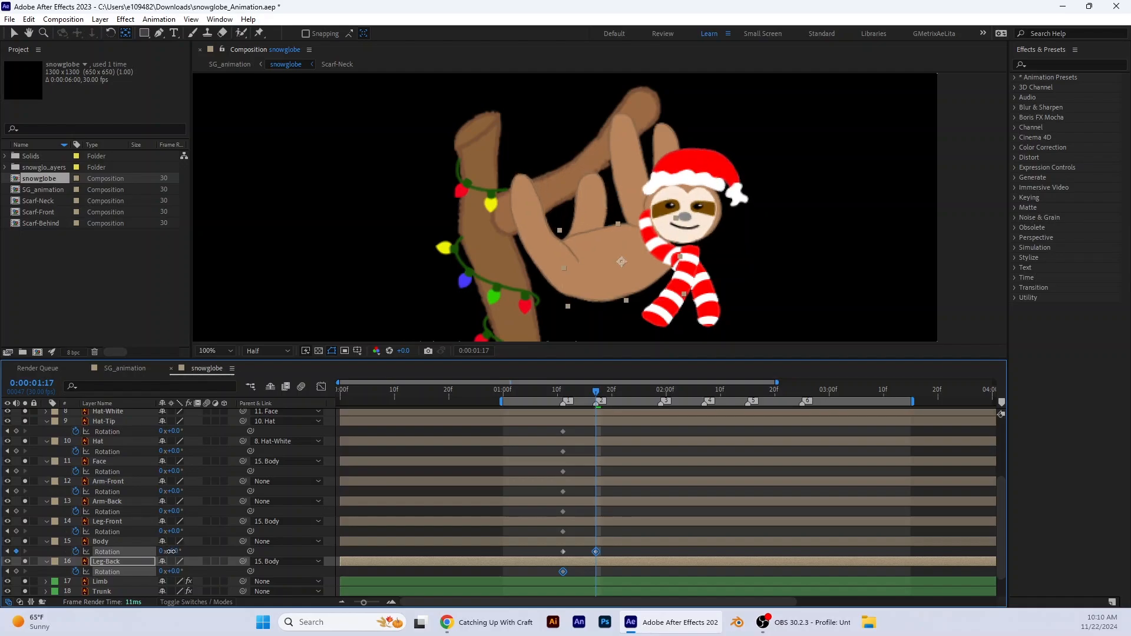
left_click(171, 551)
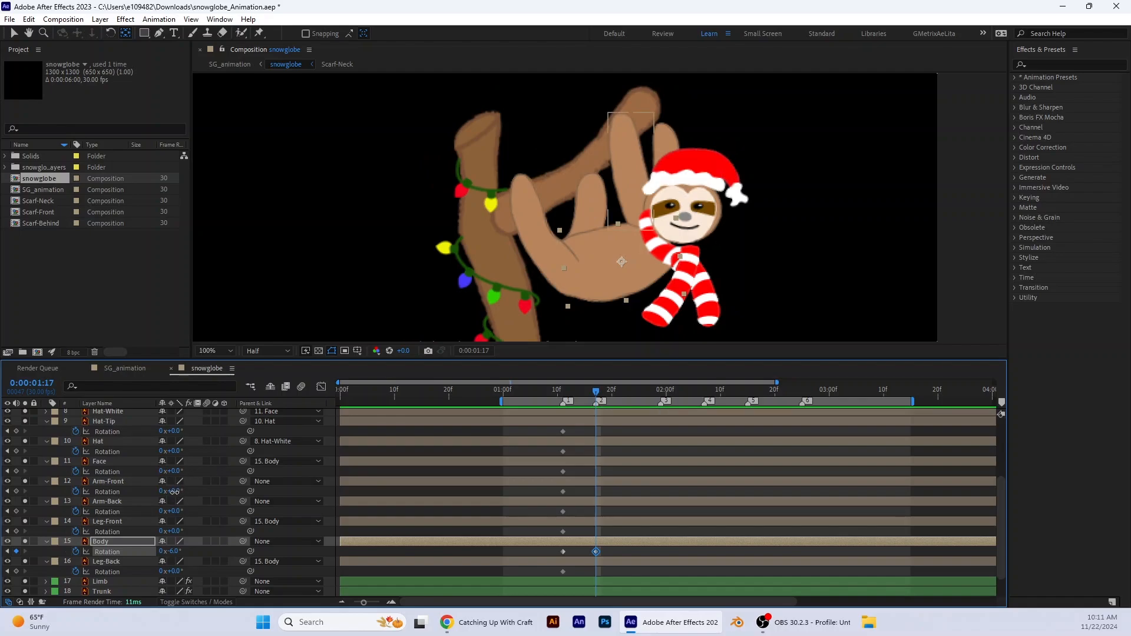
left_click_drag(175, 492, 175, 496)
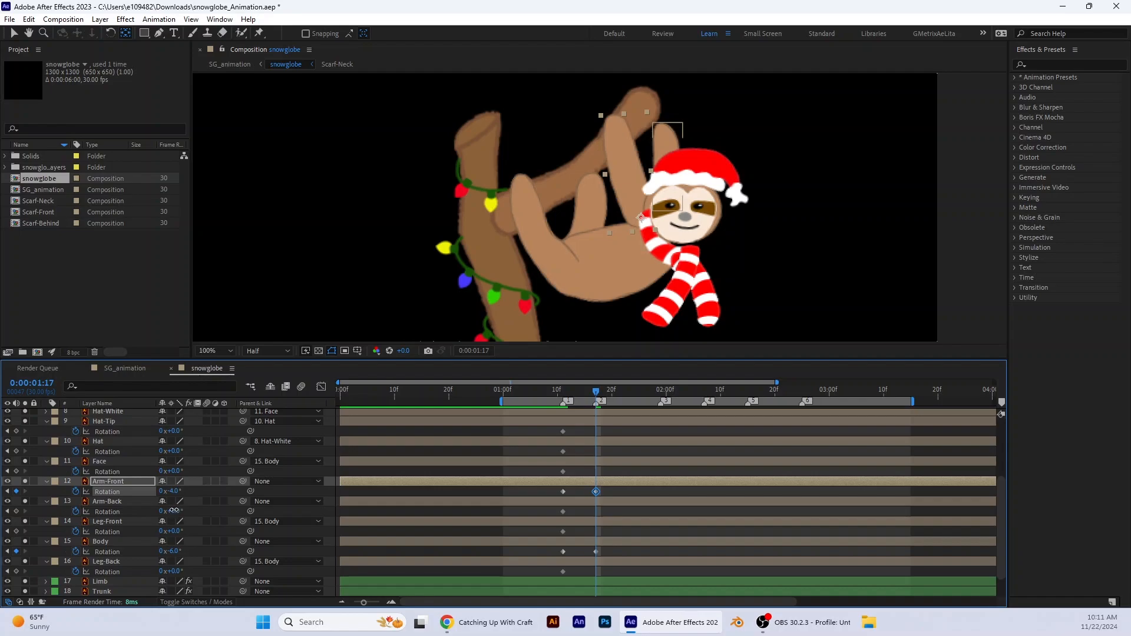
left_click_drag(172, 510, 172, 513)
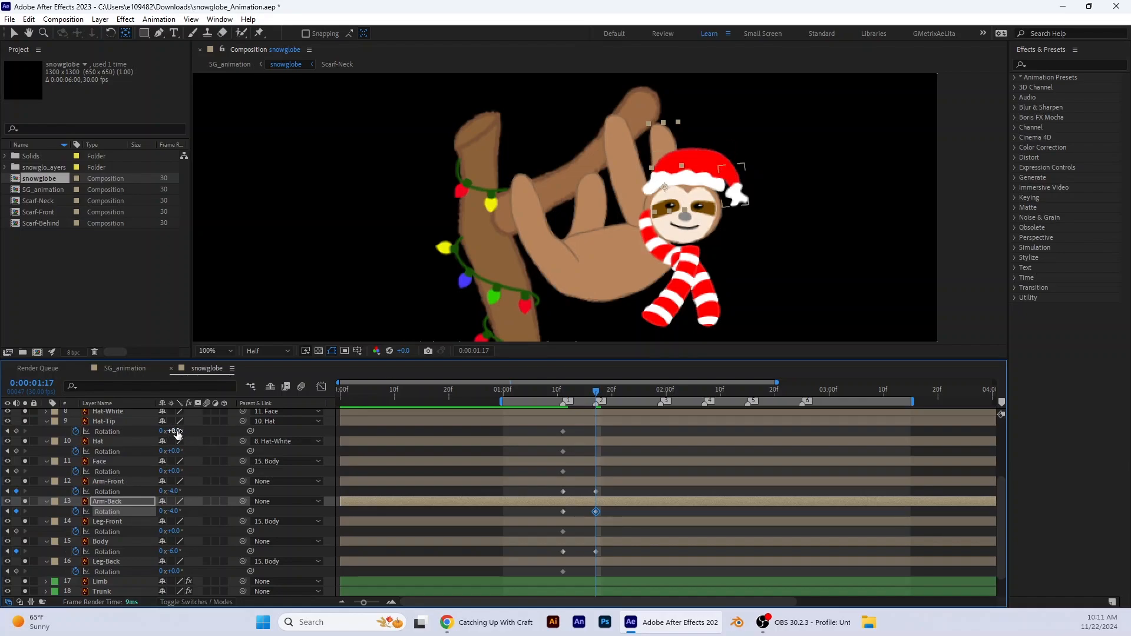
At 0:00:01:17, keyframe Rotation at -12° for Hat-Tip and -5° for Face, and collapse the Hat layer
left_click_drag(176, 431, 169, 432)
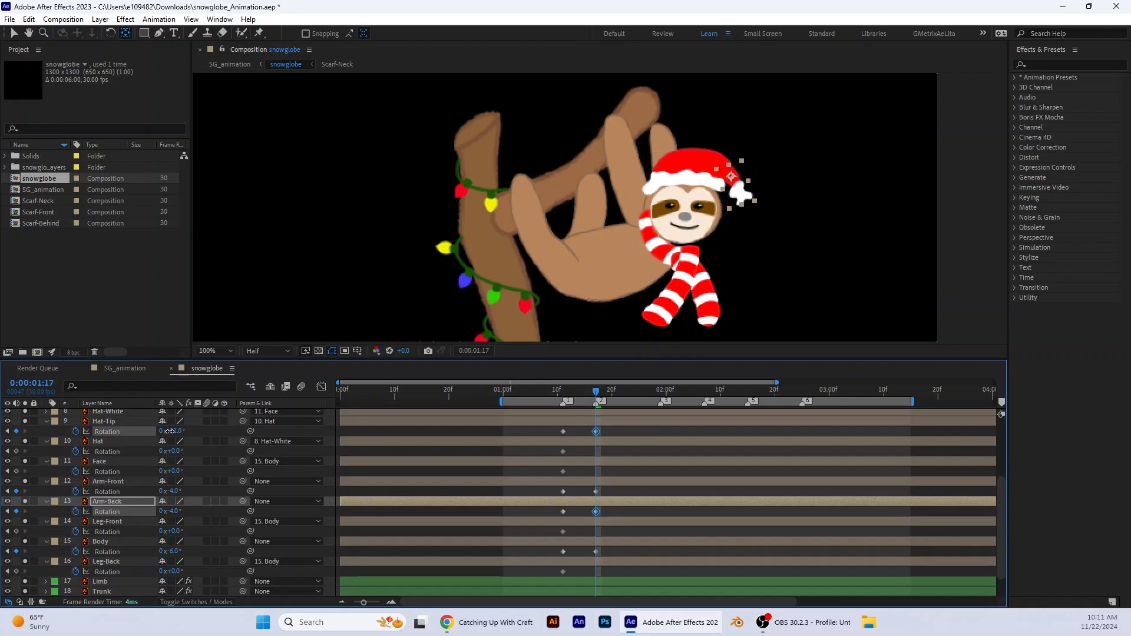
left_click(170, 430)
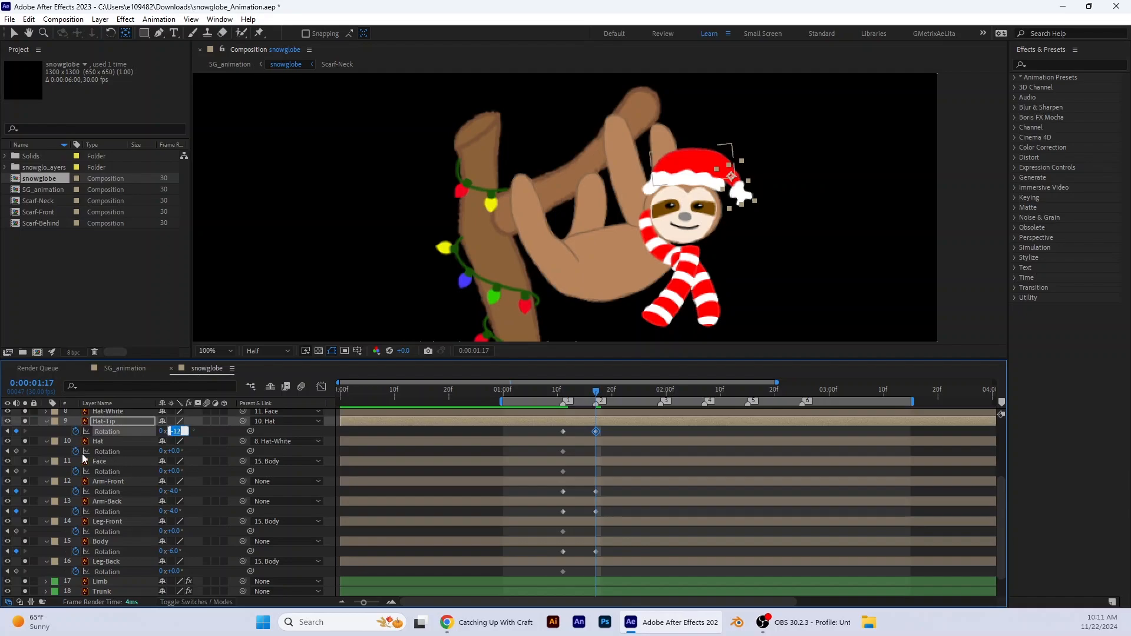
left_click(47, 442)
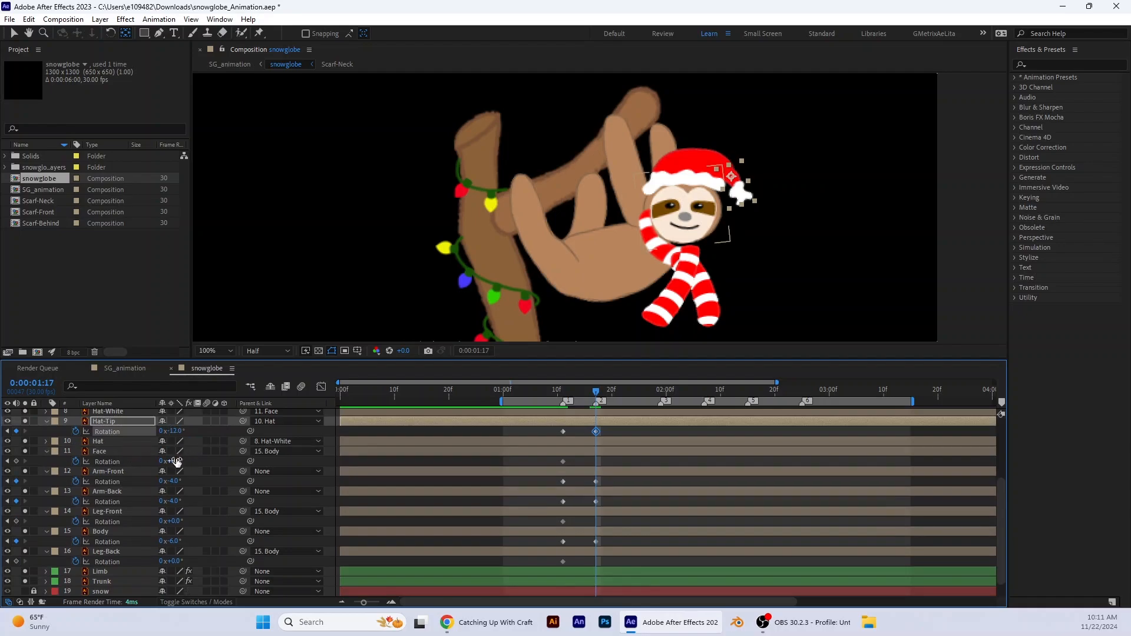
left_click_drag(176, 461, 175, 462)
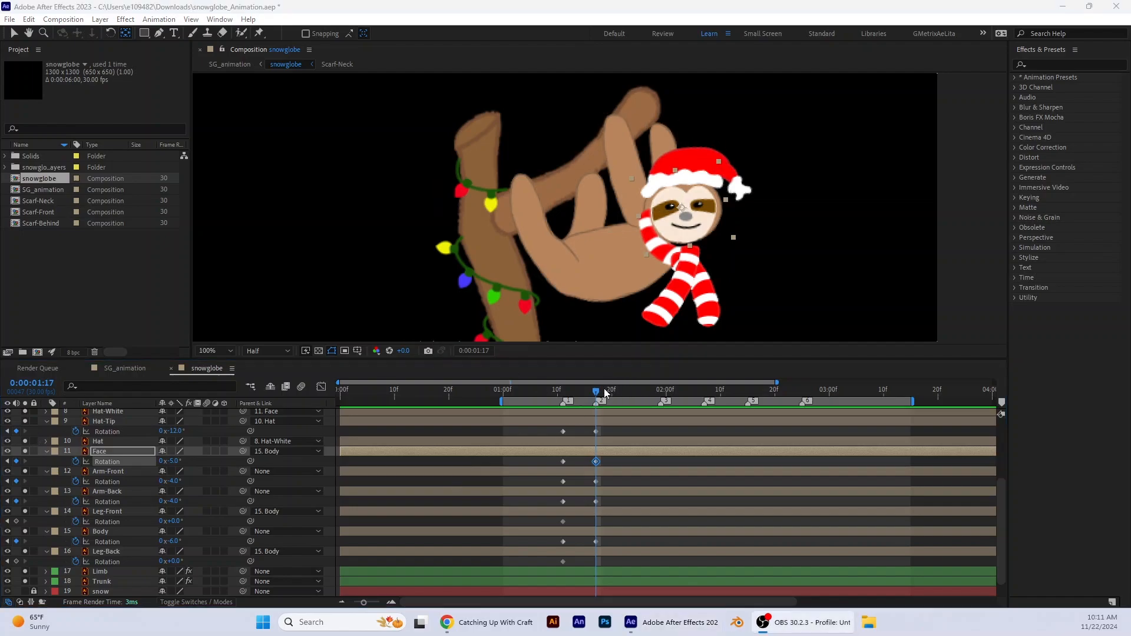
At 0:00:01:29, keyframe Rotation at 5° for Body, 3° for Face and Arm-Front, 1° for Arm-Back and -14° for Hat-Tip
left_click_drag(596, 392, 661, 406)
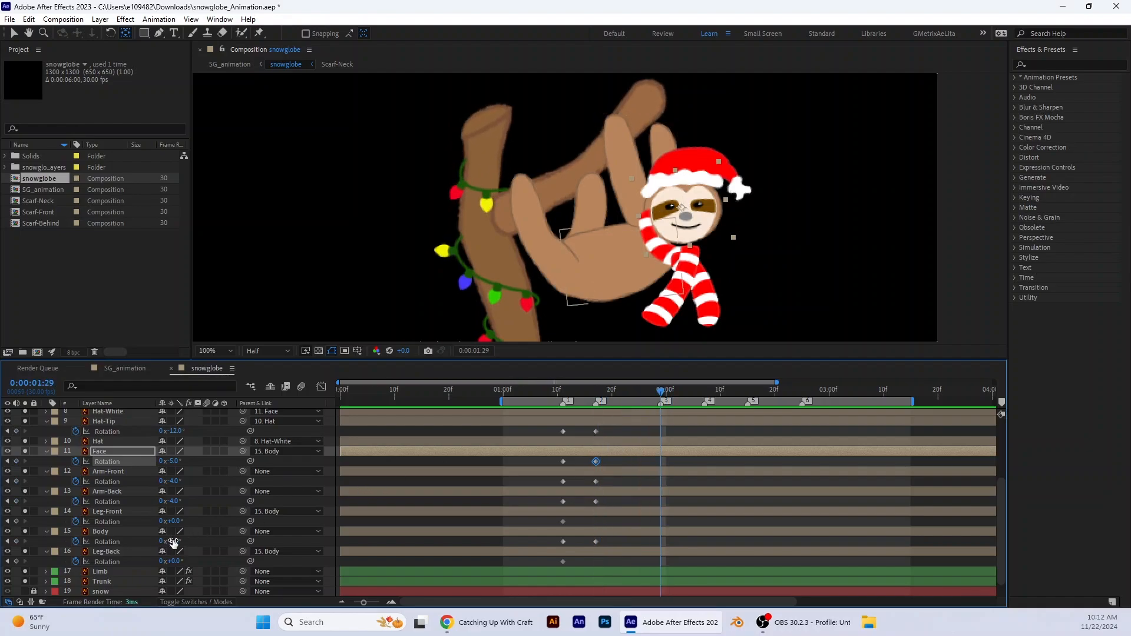
left_click_drag(173, 541, 178, 541)
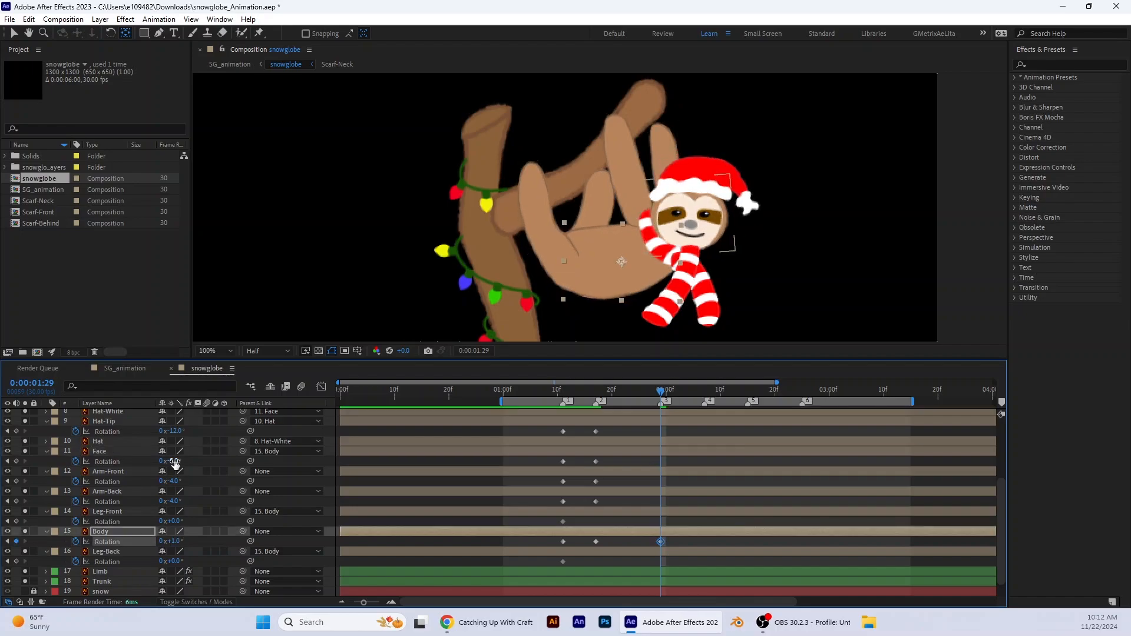
left_click_drag(174, 482, 176, 461)
left_click_drag(171, 501, 175, 502)
left_click_drag(176, 542, 180, 542)
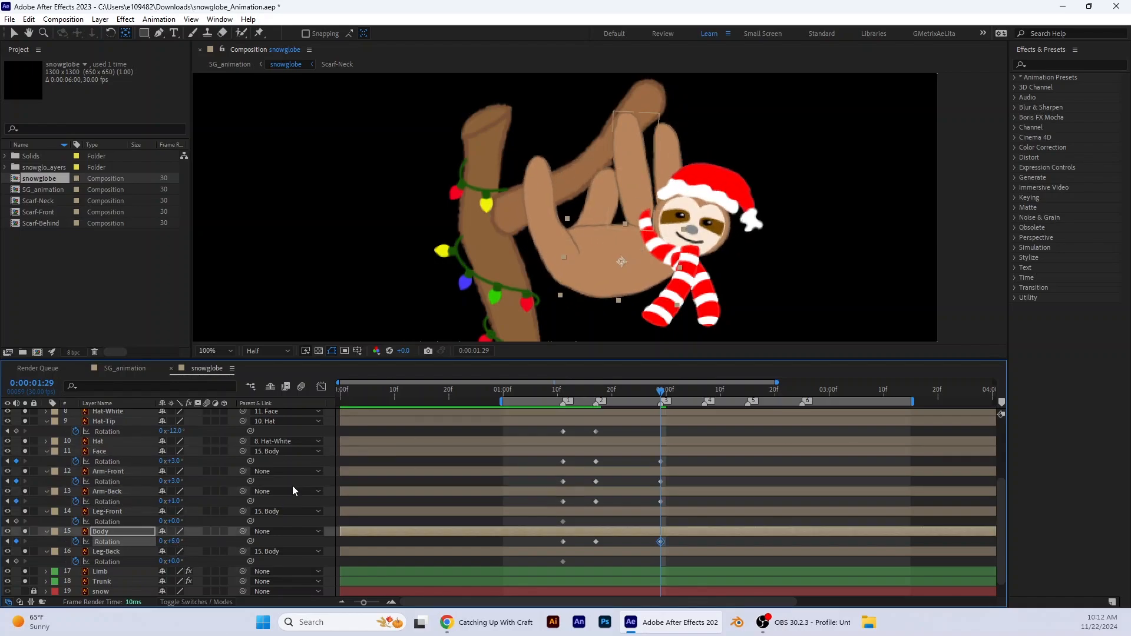
left_click_drag(175, 434, 181, 435)
At 0:00:02:15, keyframe Rotation at 11° for Body, 7° for Arm-Back, 15° for Arm-Front, 12° for Face and -1° for Hat-Tip
left_click_drag(661, 391, 757, 400)
key("space")
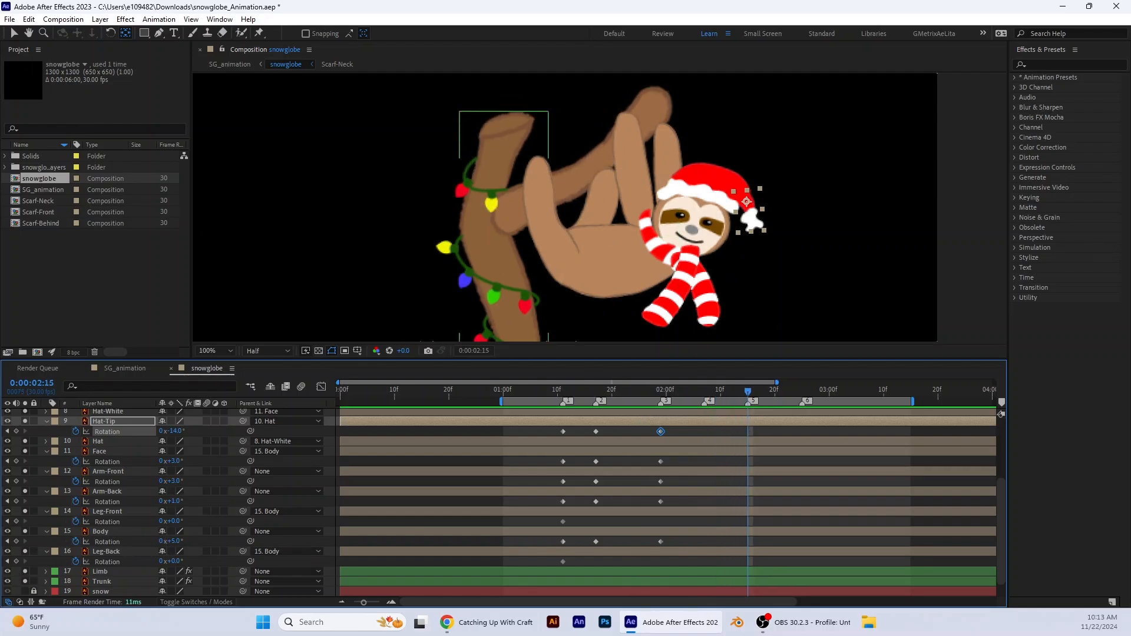
key("alt+Tab")
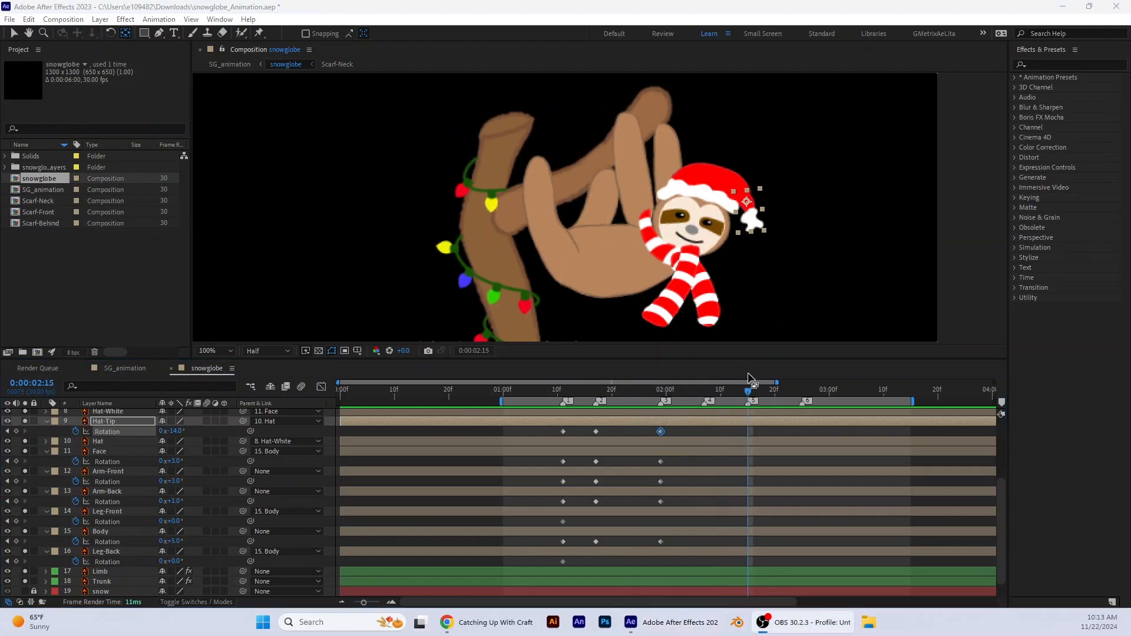
left_click_drag(748, 392, 750, 417)
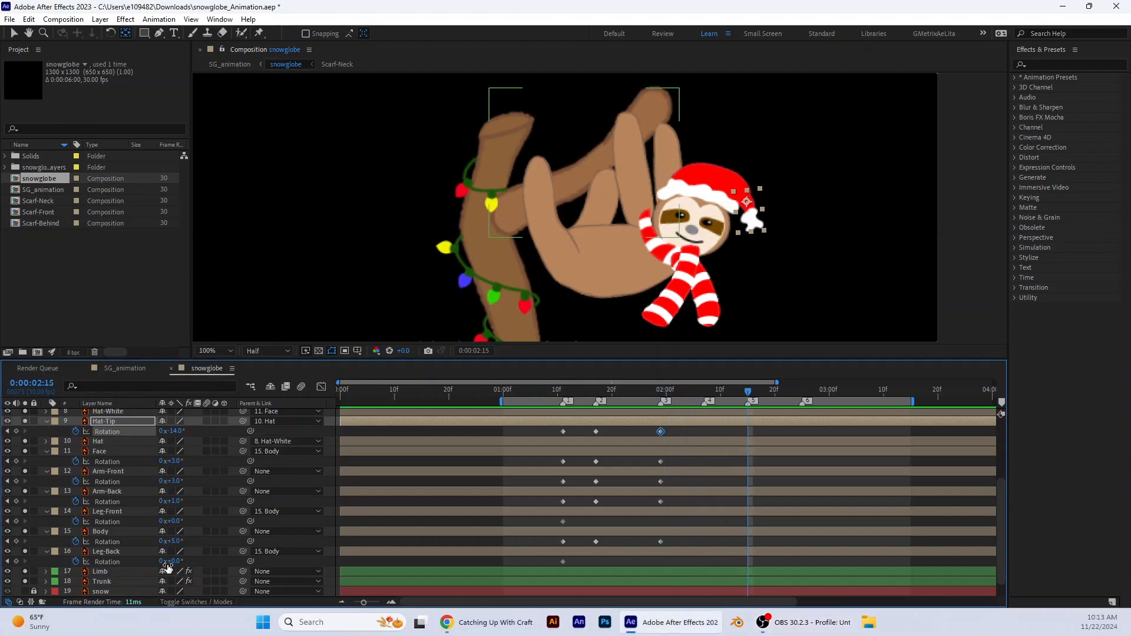
left_click_drag(174, 541, 177, 541)
mouse_move(748, 392)
left_mouse_down()
mouse_move(730, 411)
mouse_move(748, 410)
left_mouse_up()
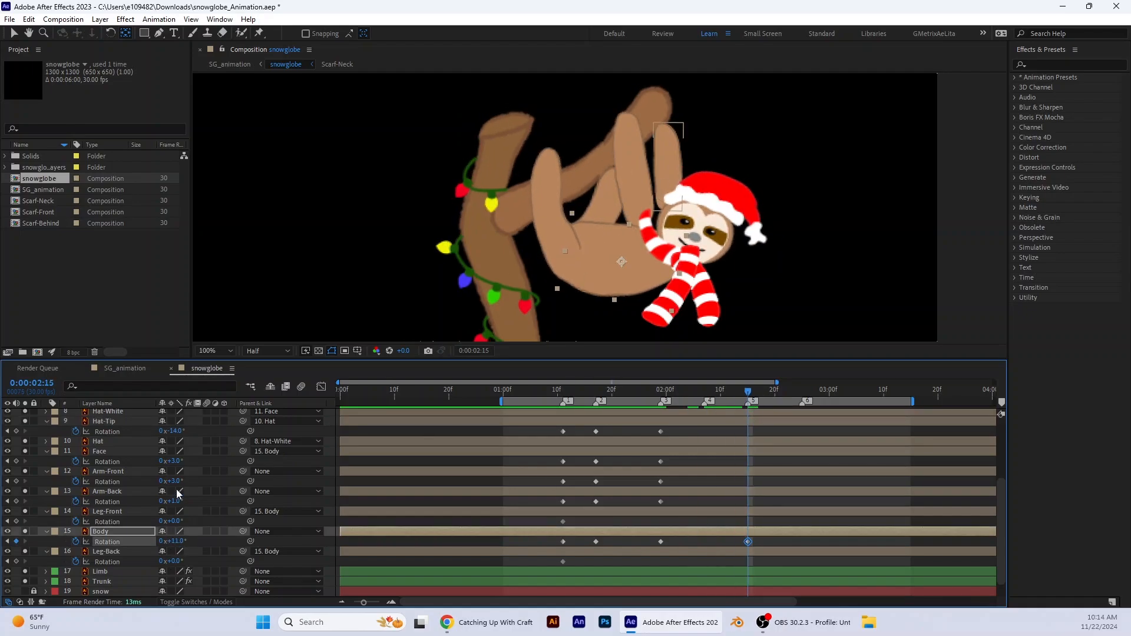
left_click_drag(175, 501, 177, 500)
left_click_drag(661, 394, 748, 394)
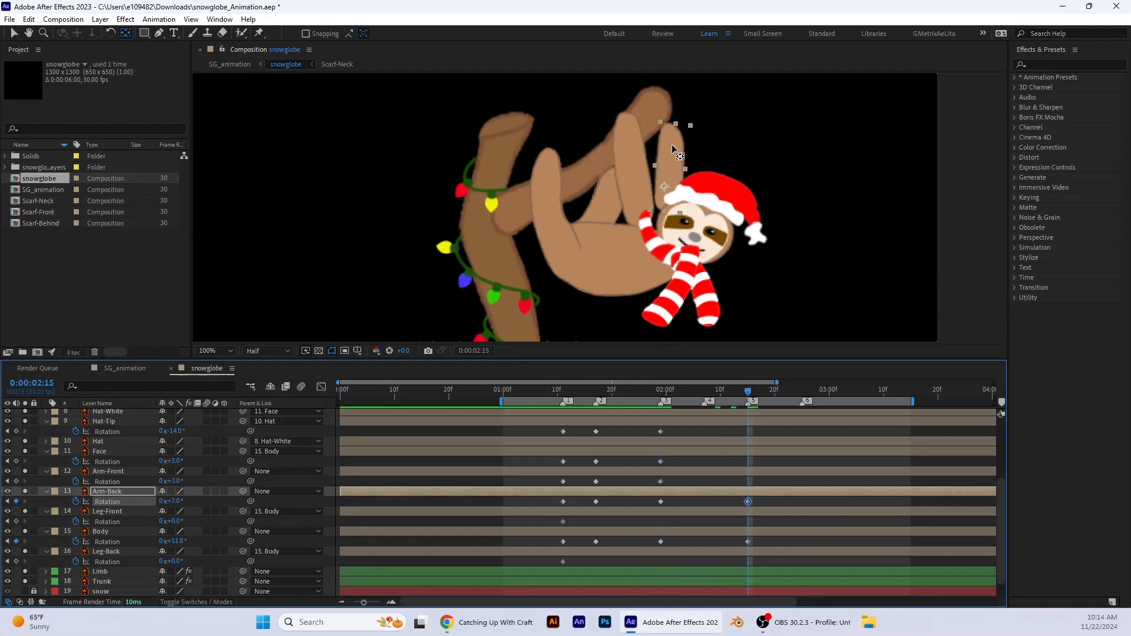
left_click_drag(170, 482, 187, 432)
Collapse the Body layer and reveal Arm-Back's Scale property with a keyframe at 0:00:01:11
left_click(109, 532)
key("shift+s")
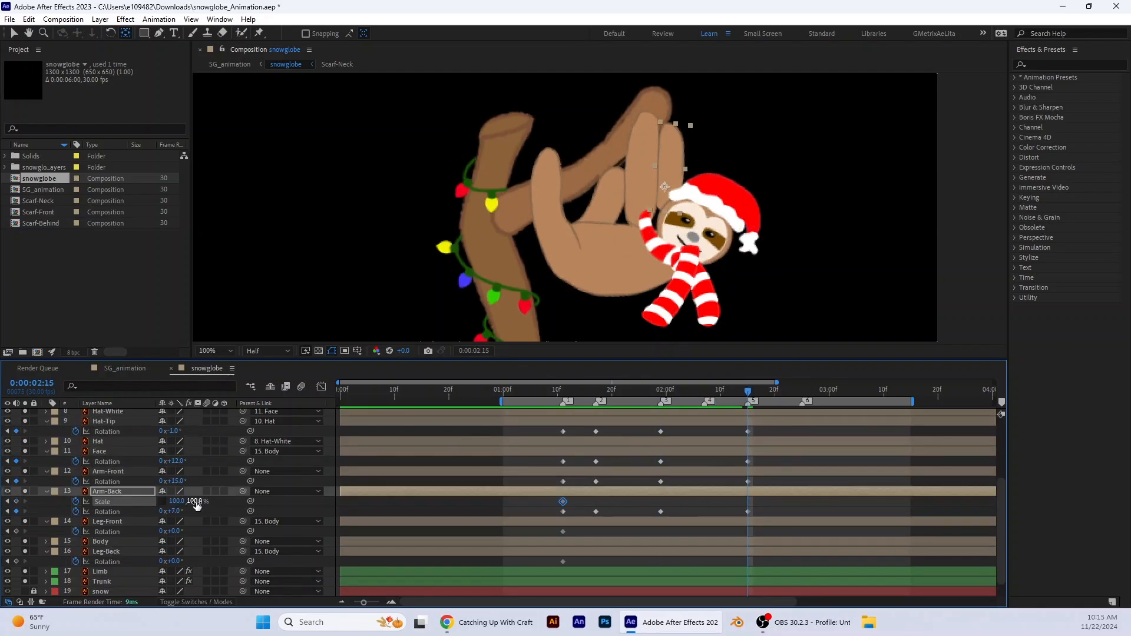
Try stretching the Arm-Back layer vertically at 0:00:02:15, and undo the scale change
left_click_drag(197, 502, 208, 505)
left_click_drag(748, 393, 563, 394)
key("ctrl+z")
key("ctrl+z")
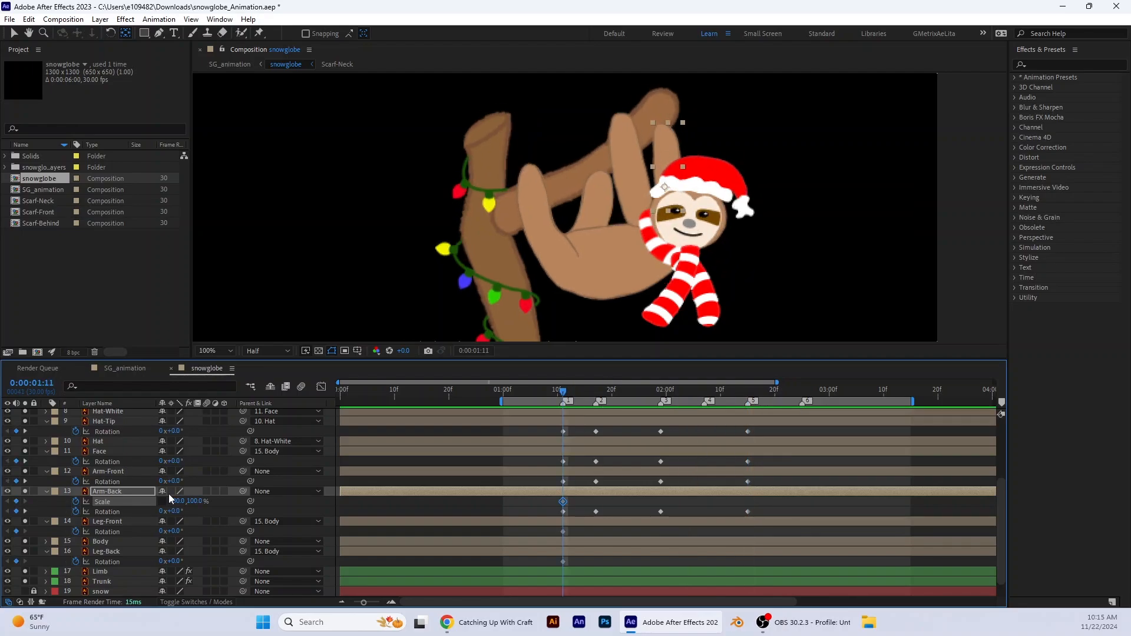
At 0:00:01:11, set Arm-Back's vertical scale to 126% and keyframe its Position at 836.9, 539.6
left_click_drag(195, 501, 206, 501)
key("shift+p")
left_click(76, 502)
left_click_drag(563, 393, 562, 433)
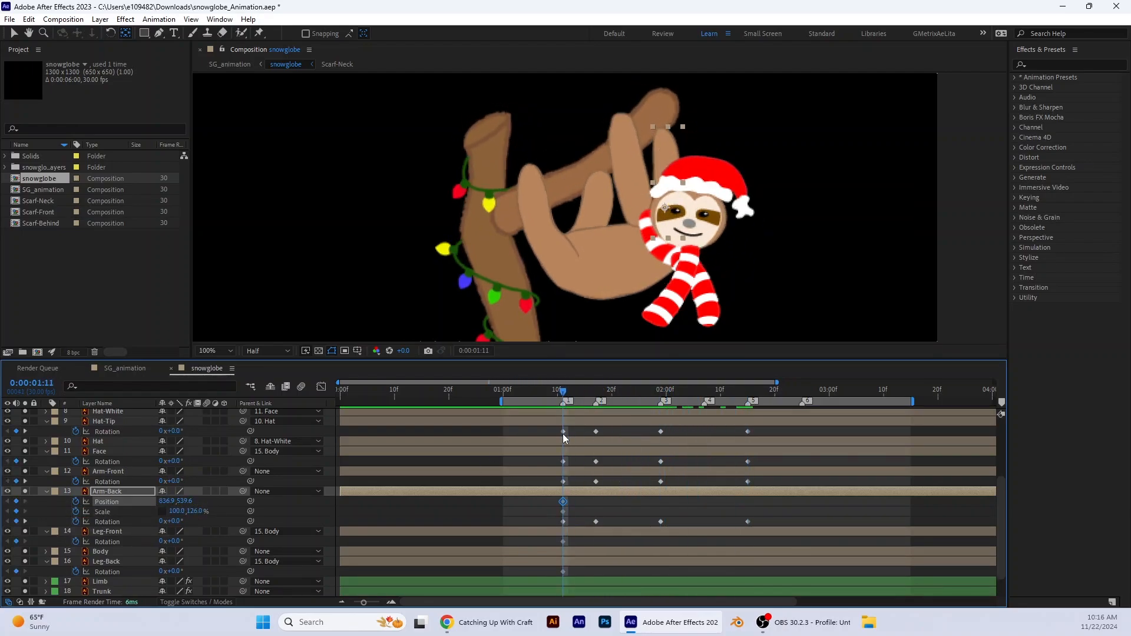
Set Arm-Front's vertical scale to 107% and its Position to 796.7, 575.8, with keyframes for both at 0:00:01:11
left_click(98, 472)
key("shift+s")
left_click_drag(190, 482, 195, 483)
key("shift+p")
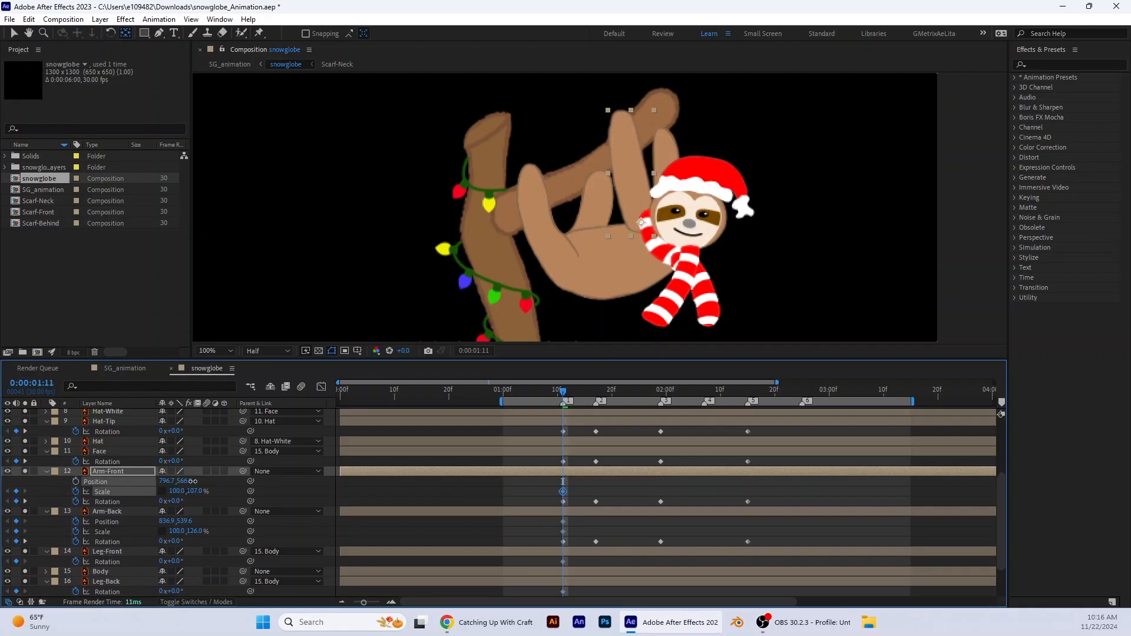
left_click_drag(563, 391, 753, 427)
left_click(76, 481)
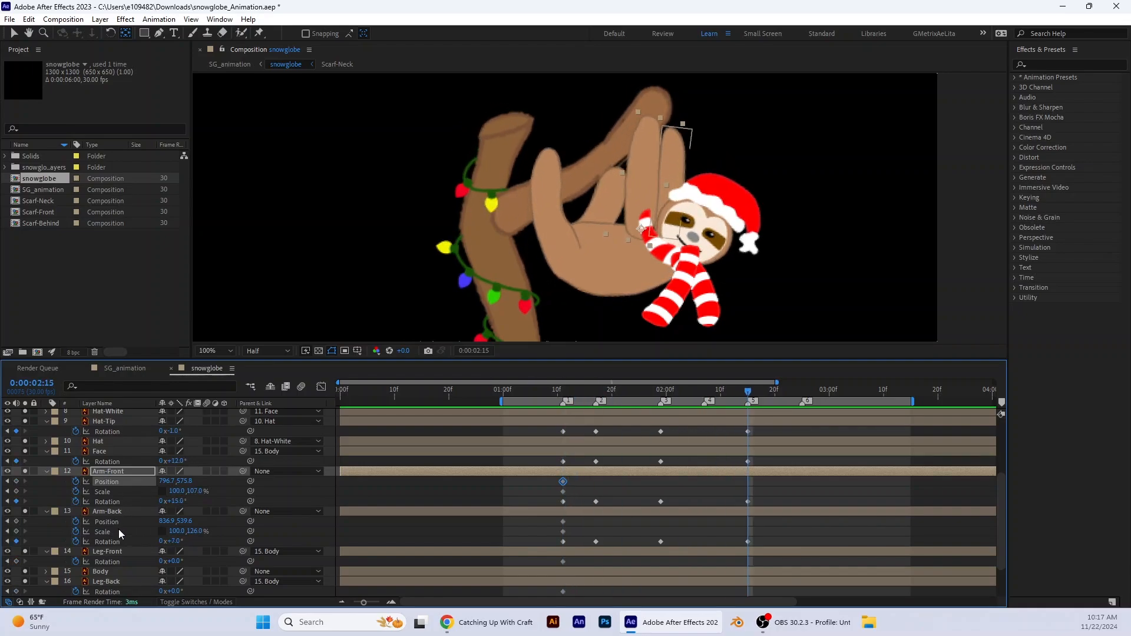
At 0:00:02:15, set Arm-Back's Rotation to 17° and preview the sloth's swing
left_click_drag(174, 542, 177, 542)
left_click_drag(749, 392, 559, 413)
key("space")
left_click(515, 392)
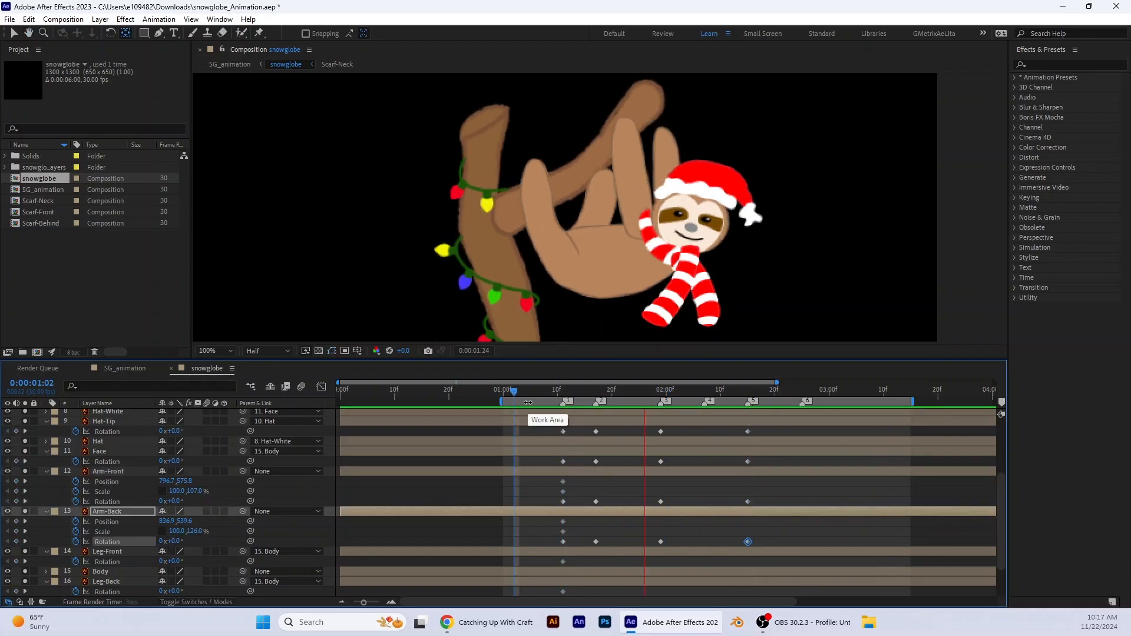
key("space")
left_click(559, 393)
At 0:00:02:25, try duplicating the 0:00:01:11 keyframes of Hat-Tip, Face, both arms and both legs, and undo the duplication
left_click(803, 403)
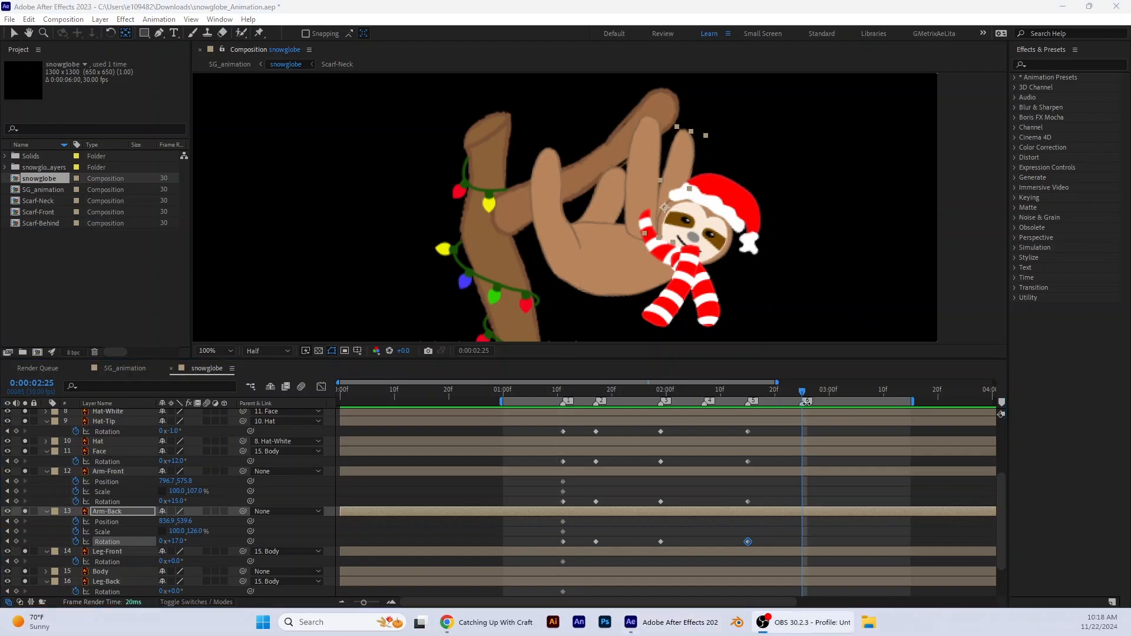
left_click(552, 424)
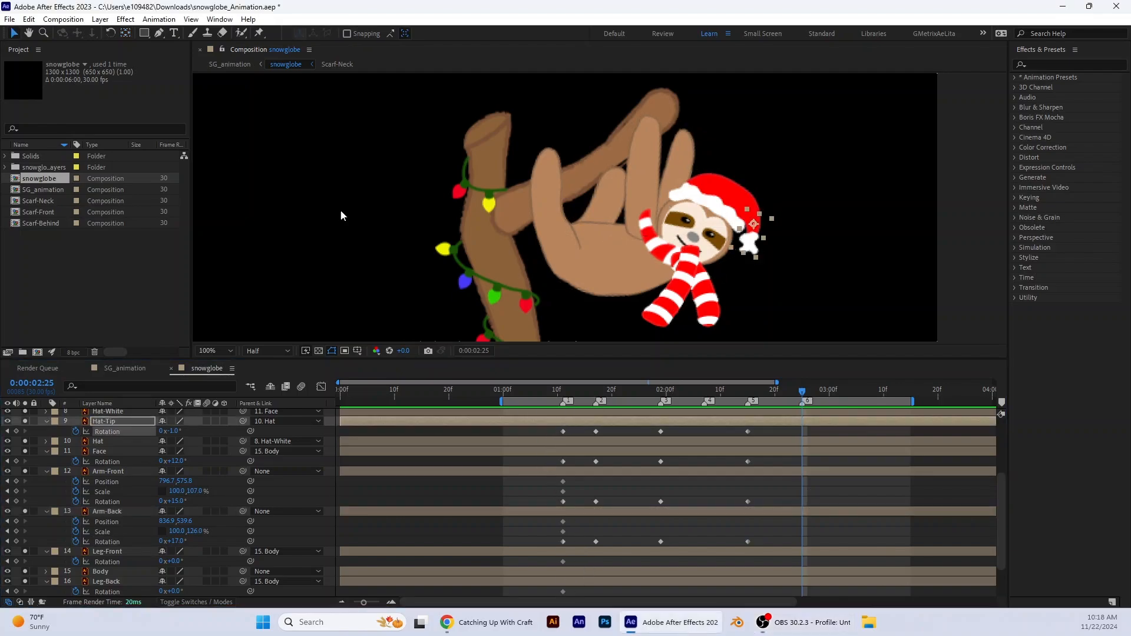
left_click(563, 432)
left_click(563, 592, "shift")
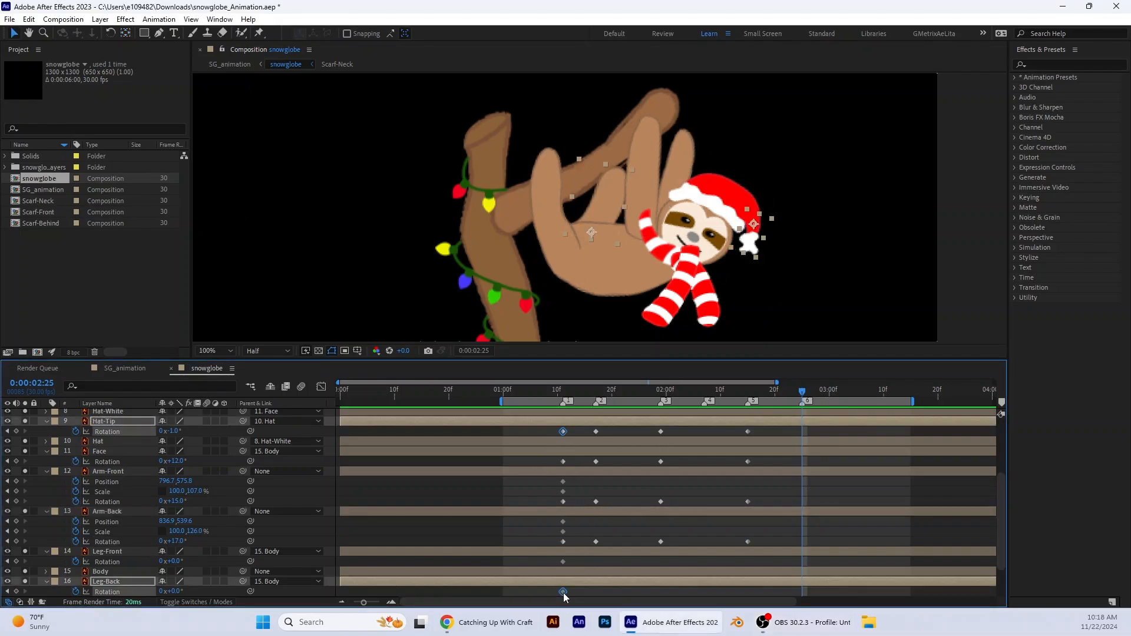
left_click(563, 561, "shift")
left_click(563, 542, "shift")
left_click(564, 531, "shift")
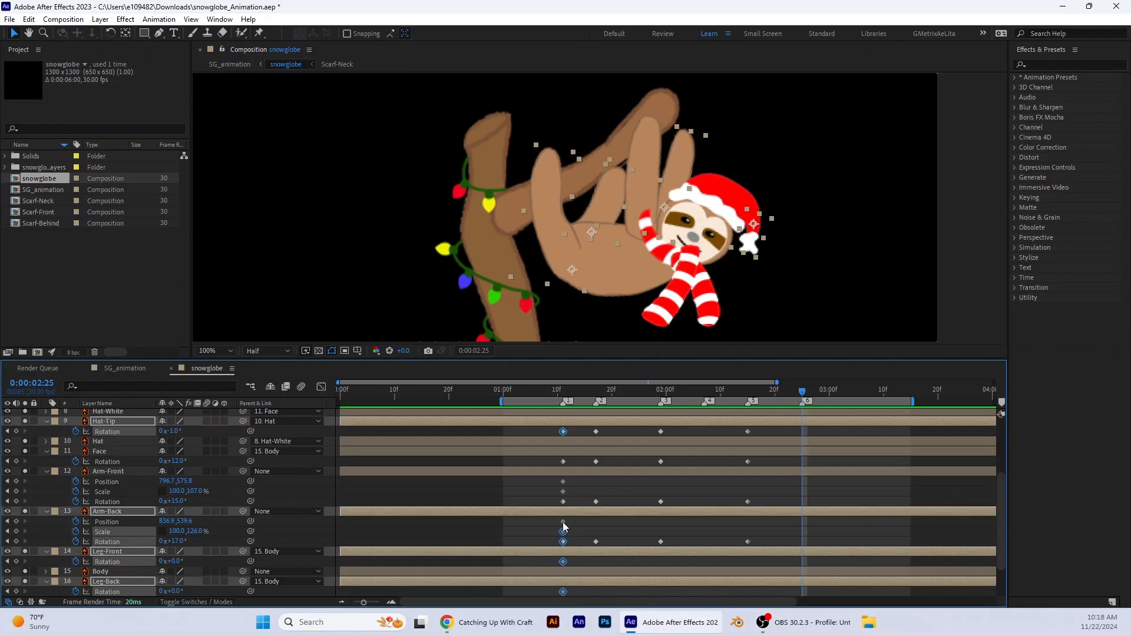
left_click(563, 522, "shift")
left_click(563, 502, "shift")
left_click(563, 491, "shift")
left_click(563, 482, "shift")
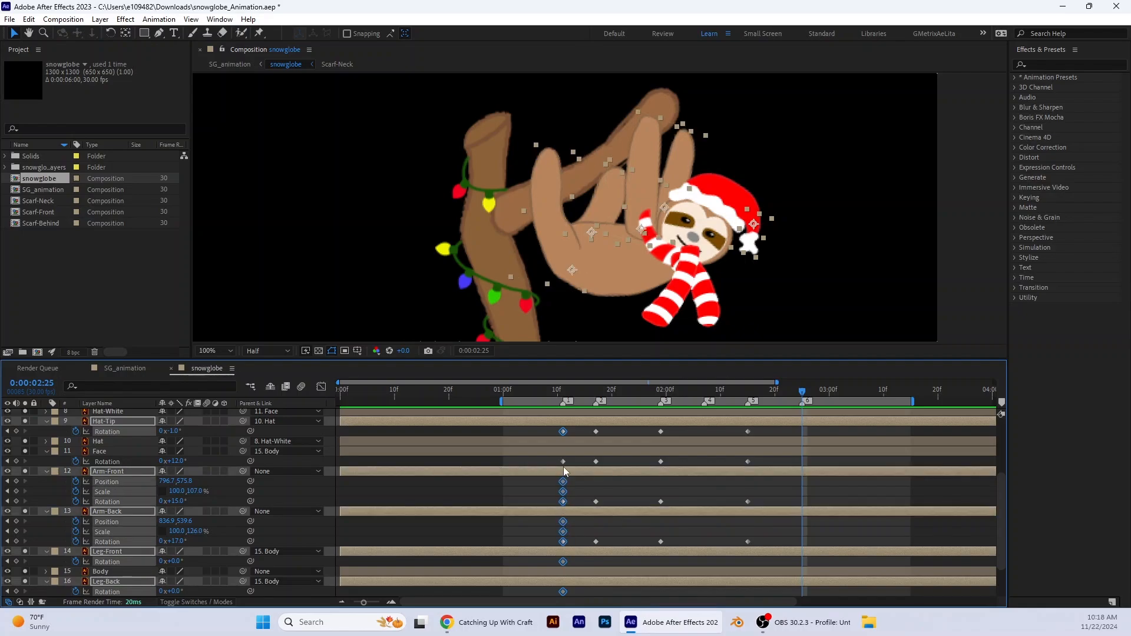
left_click(563, 462, "shift")
scroll(603, 512, "down", 2)
scroll(603, 511, "up", 2)
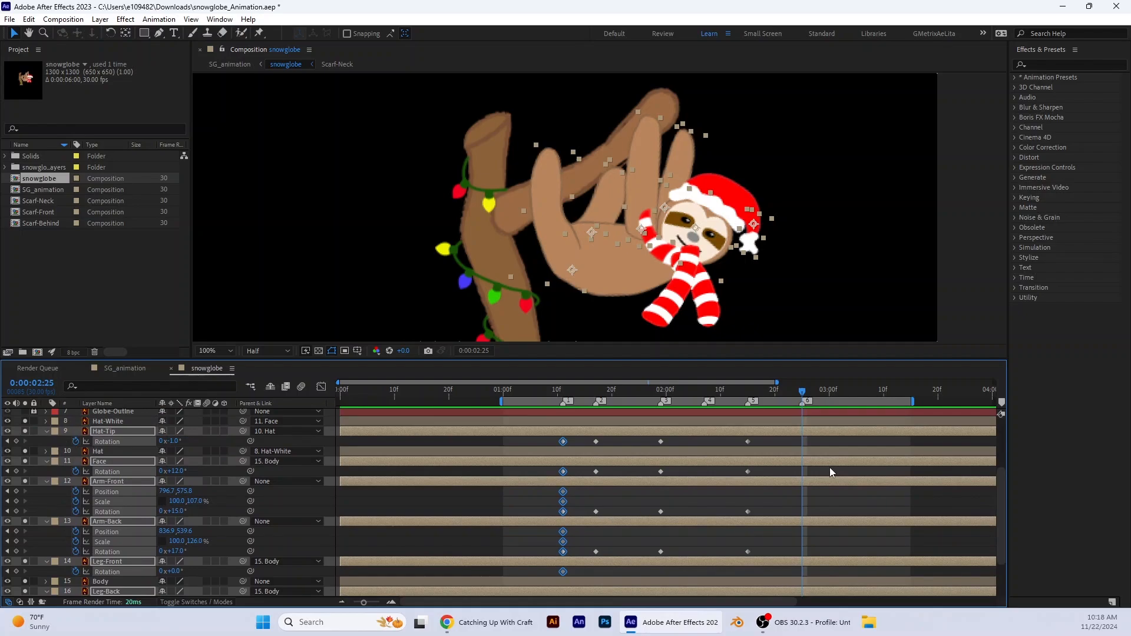
key("ctrl+d")
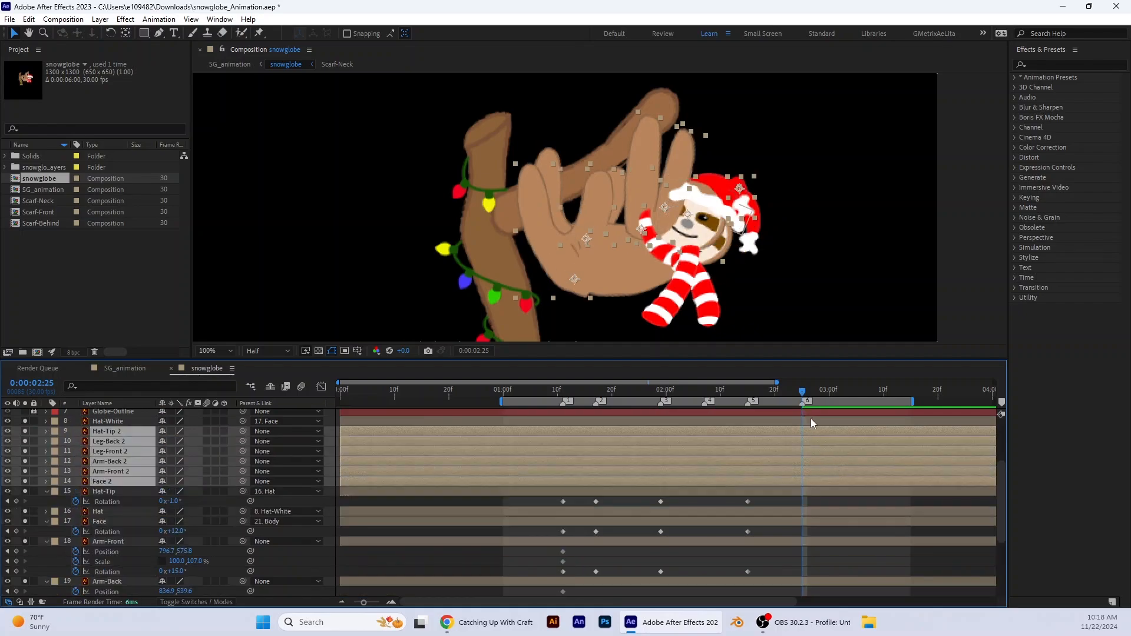
key("ctrl+z")
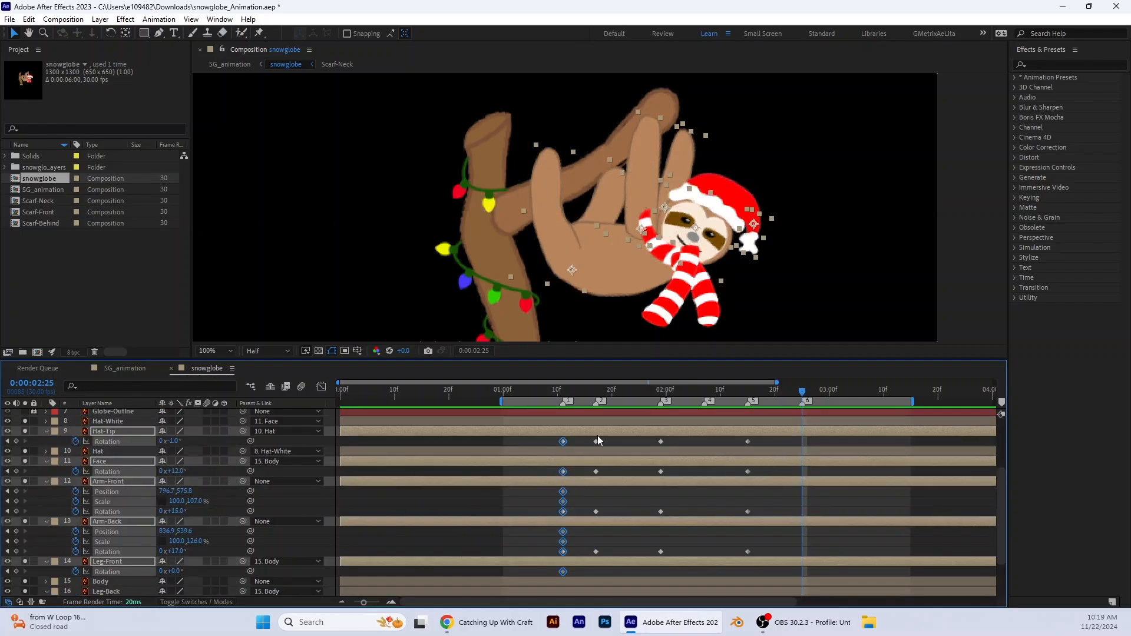
Set the Rotation of the selected hat tip, face, arm and leg layers to 0° at 0:00:02:25, and deselect them
left_click(173, 442)
type("0")
key("Return")
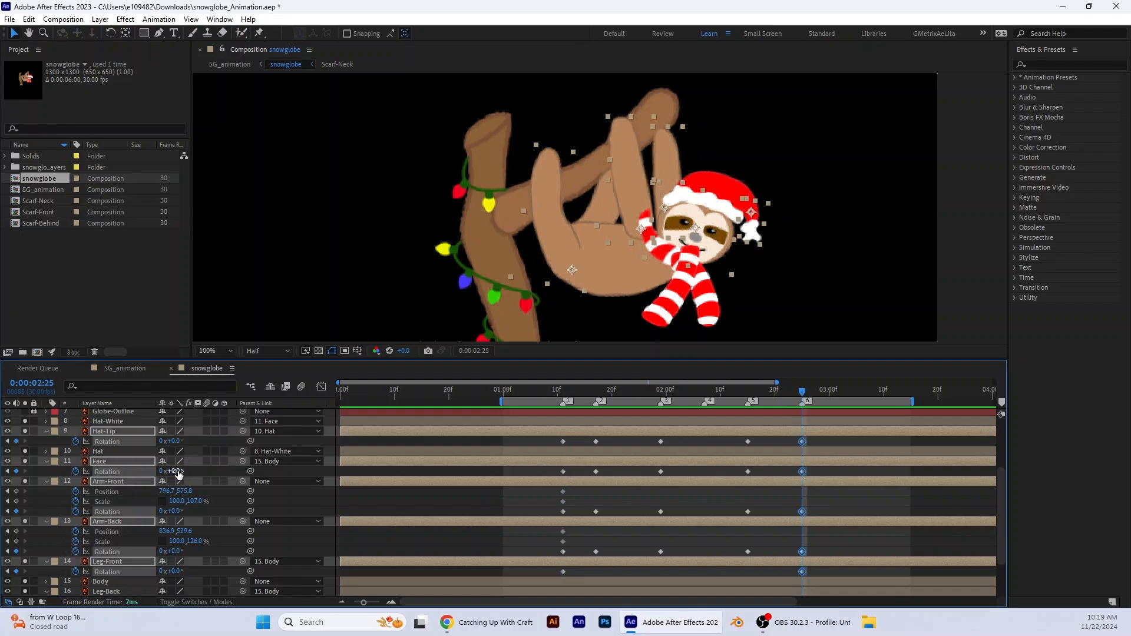
left_click(176, 471)
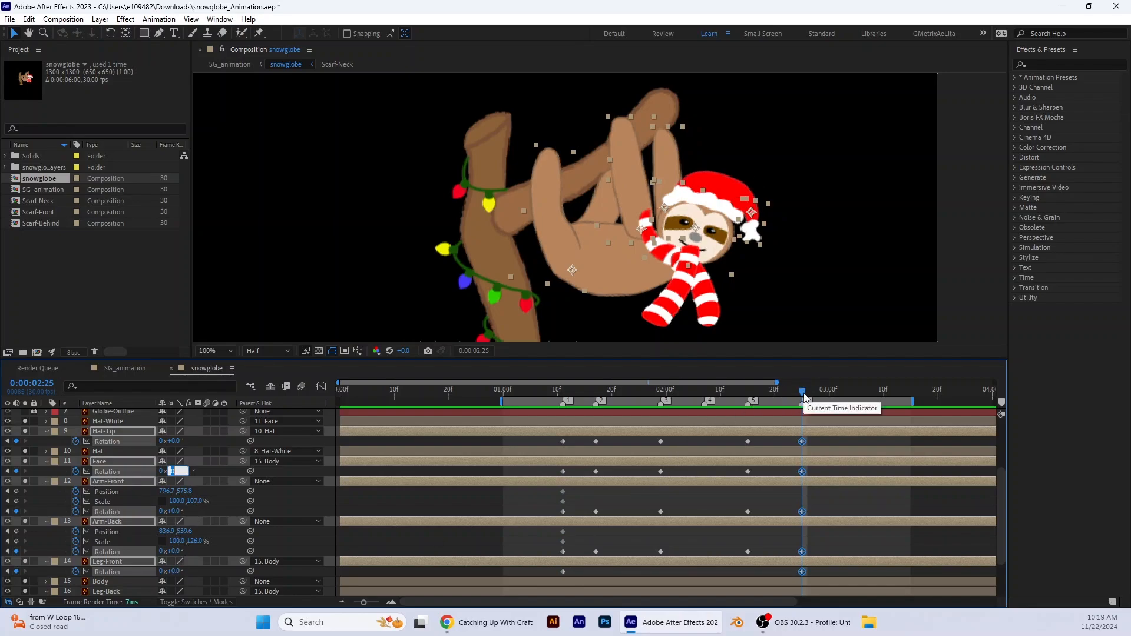
left_click(853, 500)
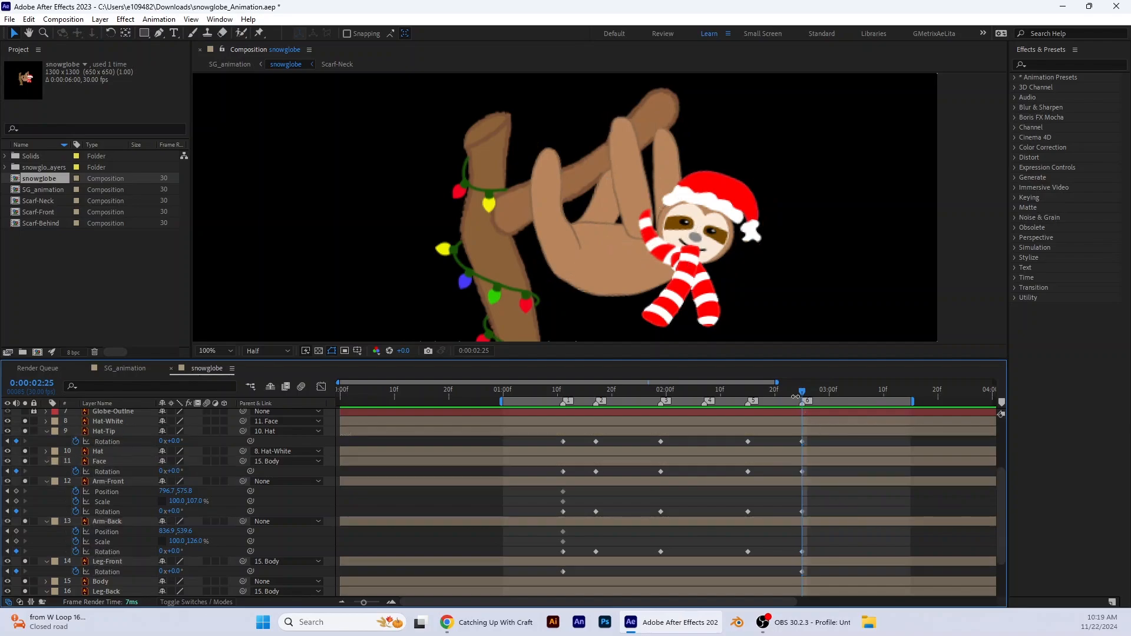
Copy Arm-Front's Position and Scale keyframes from 0:00:01:11 to 0:00:02:25
left_click_drag(788, 394, 564, 444)
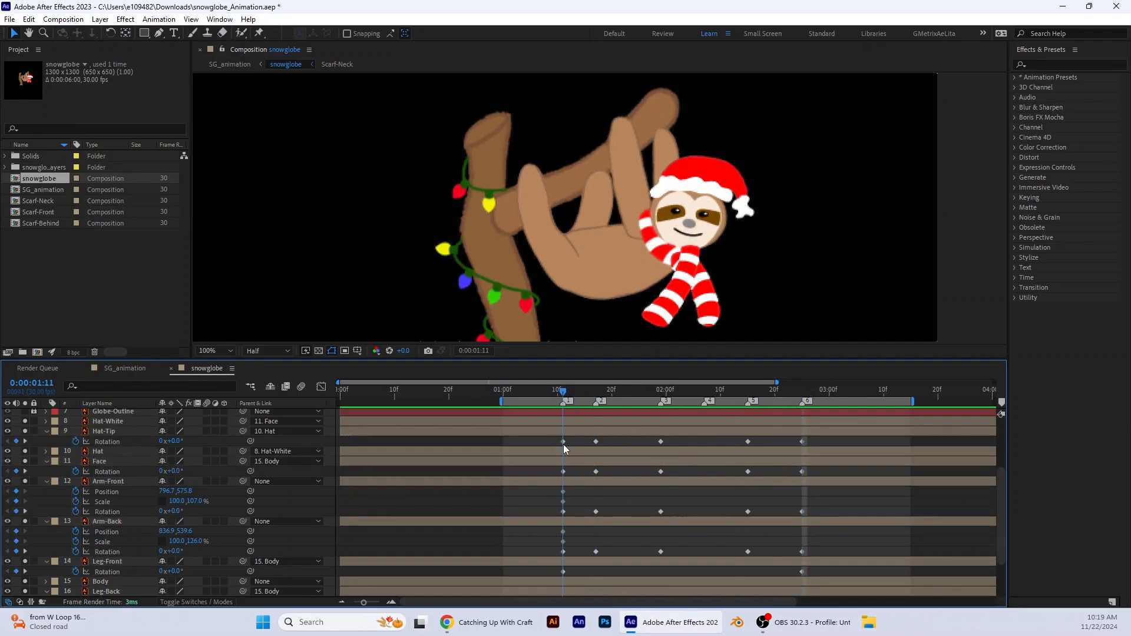
left_click(564, 492)
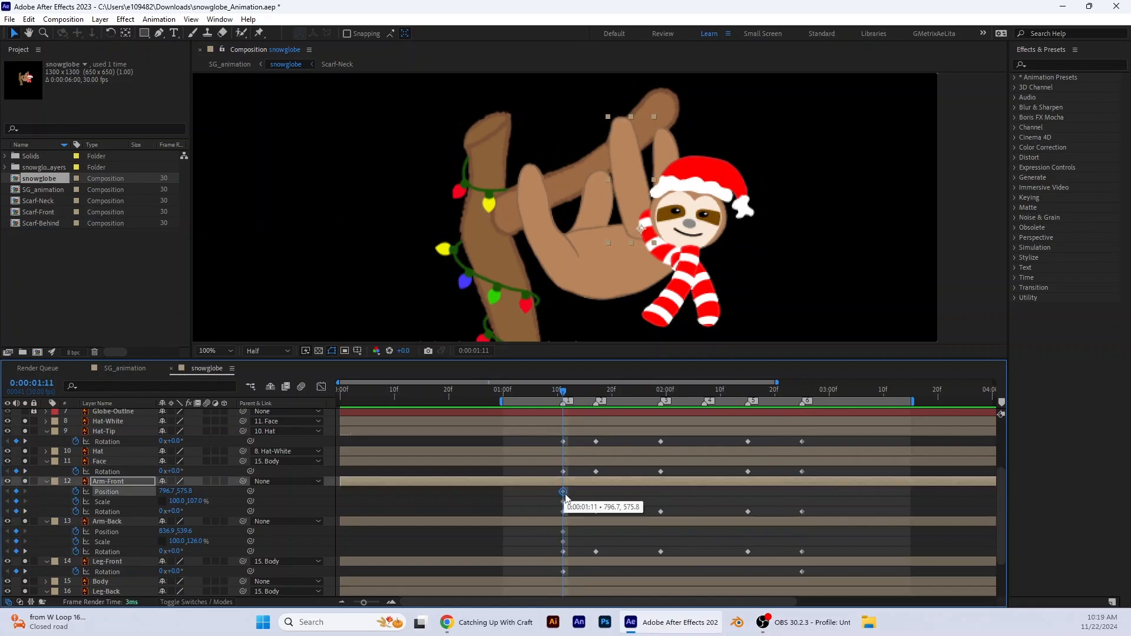
left_click_drag(566, 385, 796, 415)
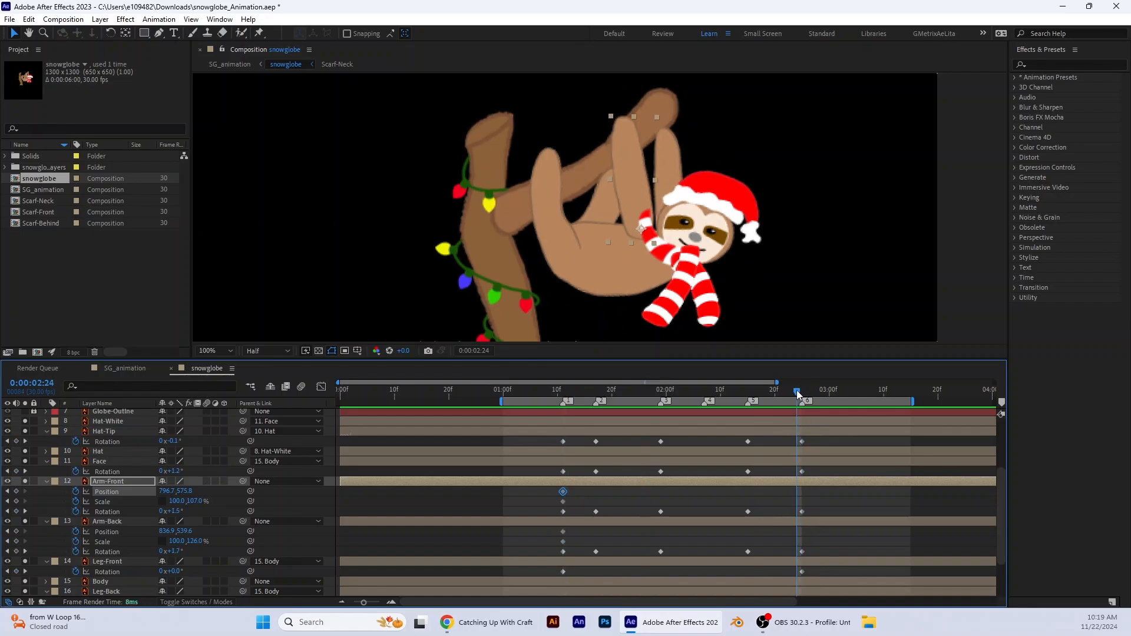
left_click(802, 391)
key("alt+shift+p")
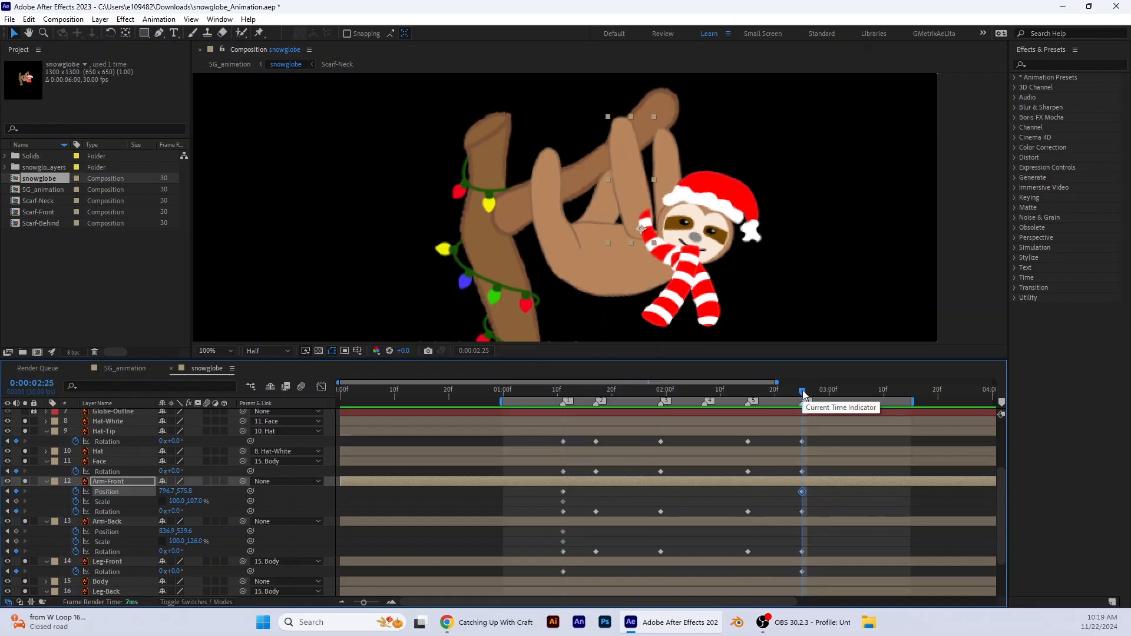
left_click(563, 502)
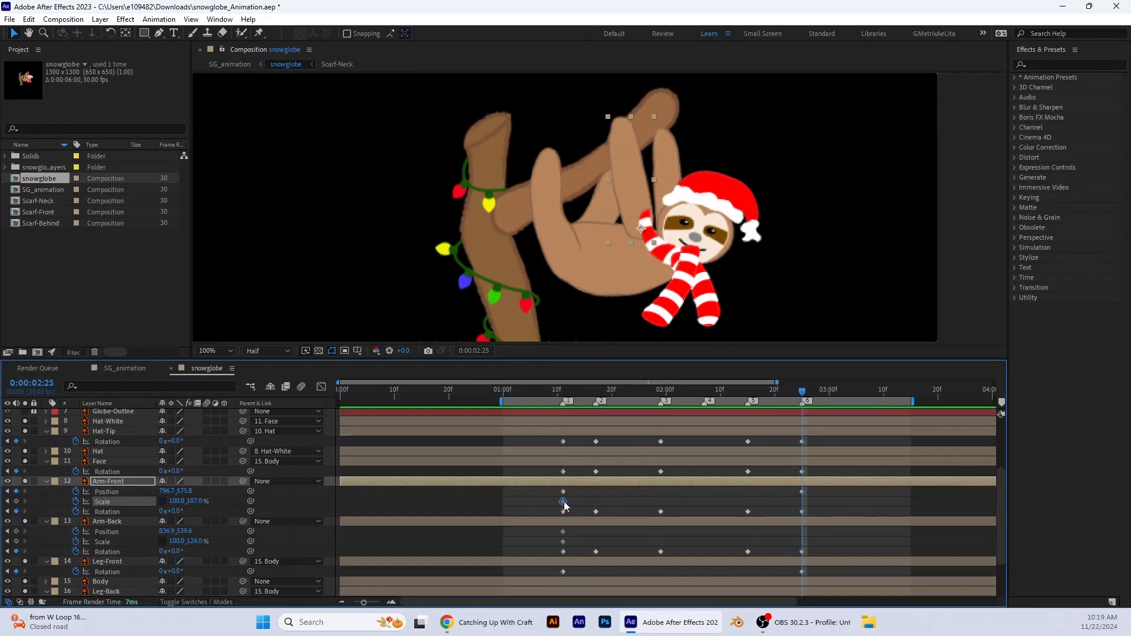
key("ctrl+c")
key("ctrl+v")
Copy Arm-Back's Position and Scale keyframes from 0:00:01:11 to 0:00:02:25
left_click(564, 531)
left_click(564, 541, "shift")
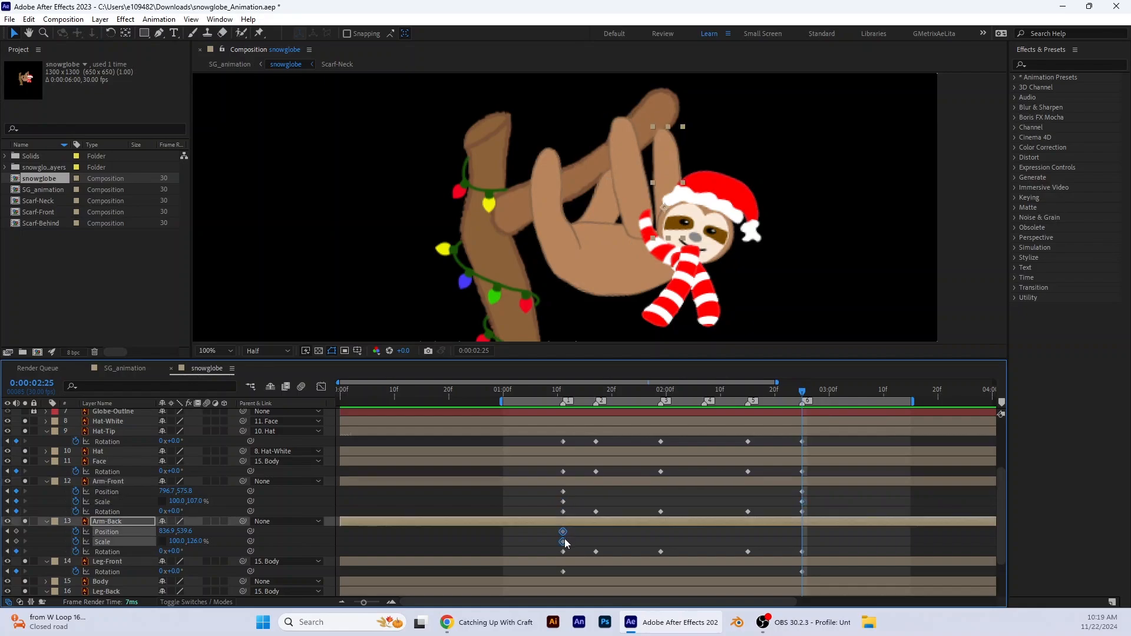
key("ctrl+c")
key("ctrl+v")
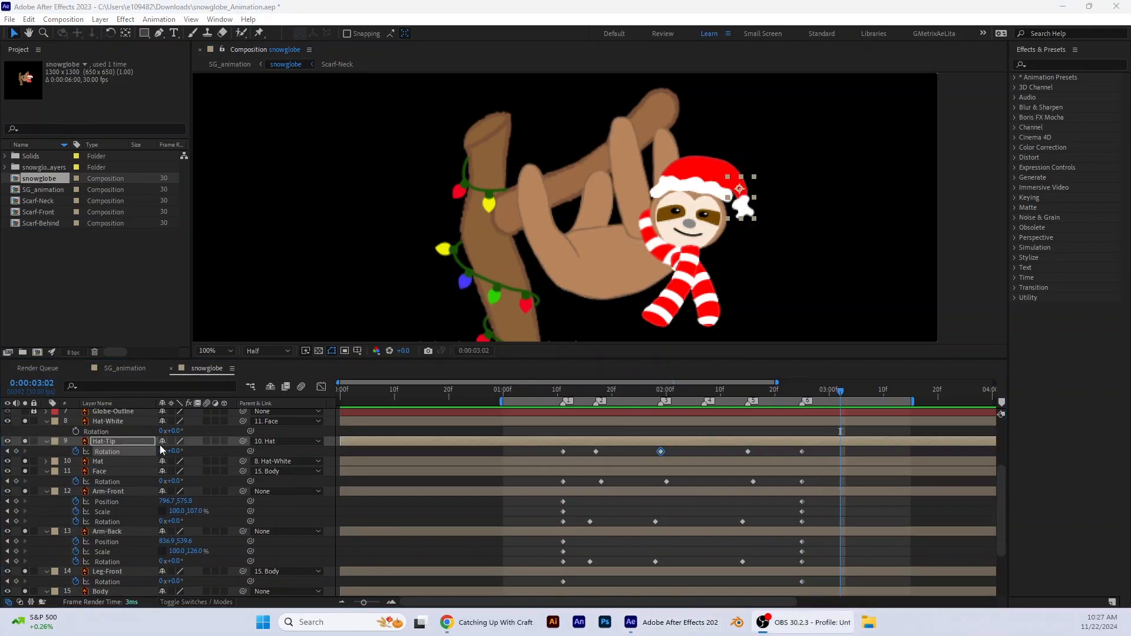
Move the Scarf-Behind layer below Scarf-Neck in the layer stack
scroll(113, 546, "up", 2)
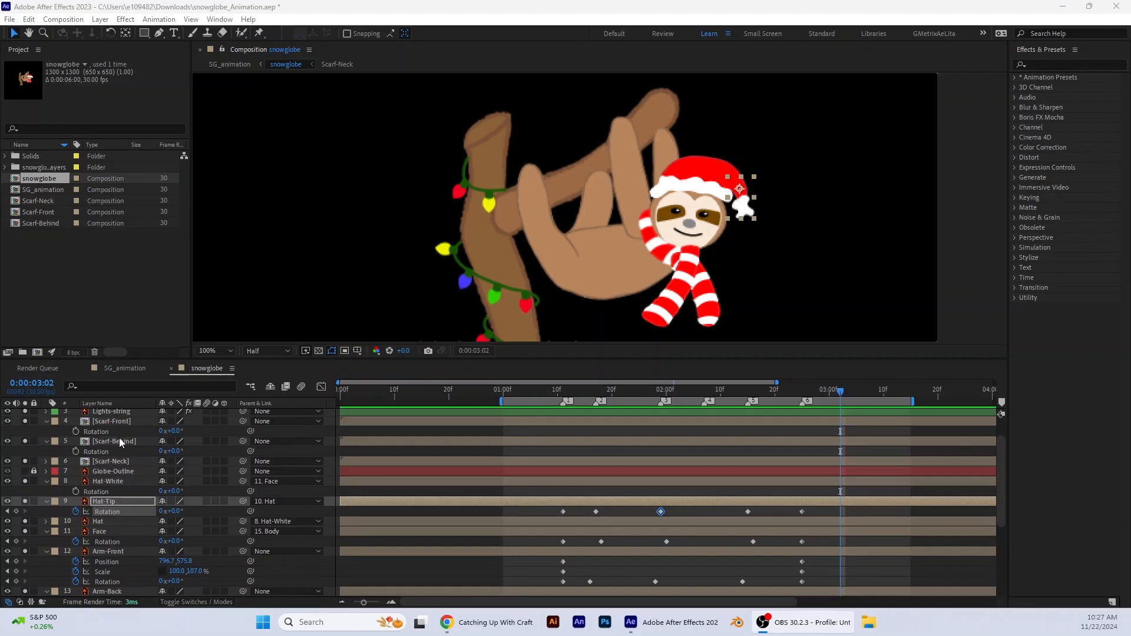
left_click(120, 439)
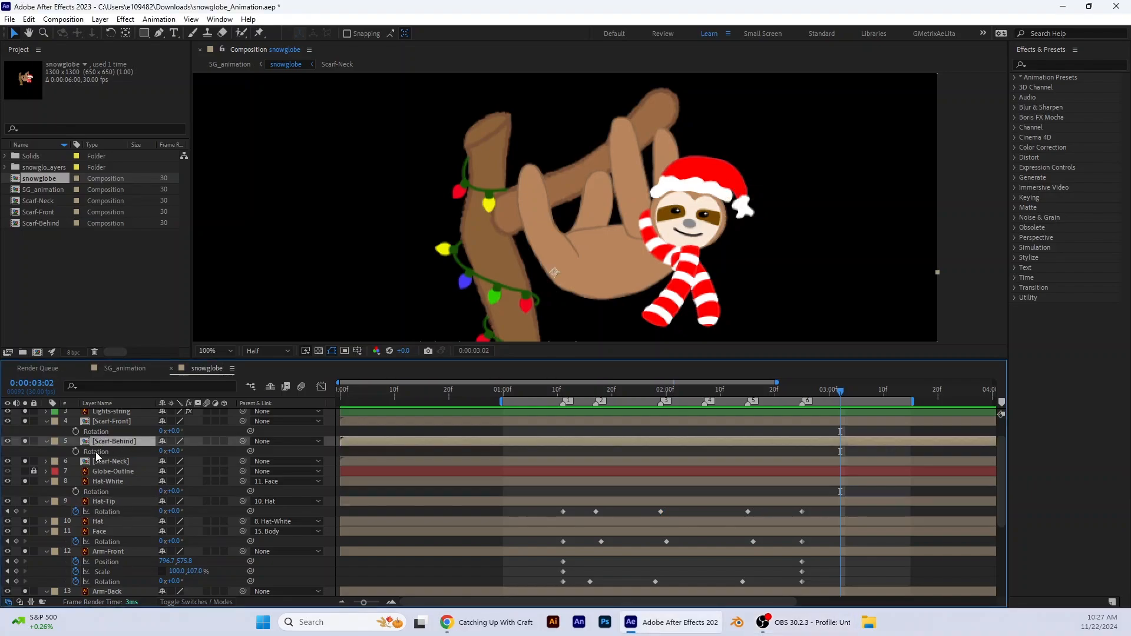
left_click_drag(112, 444, 112, 461)
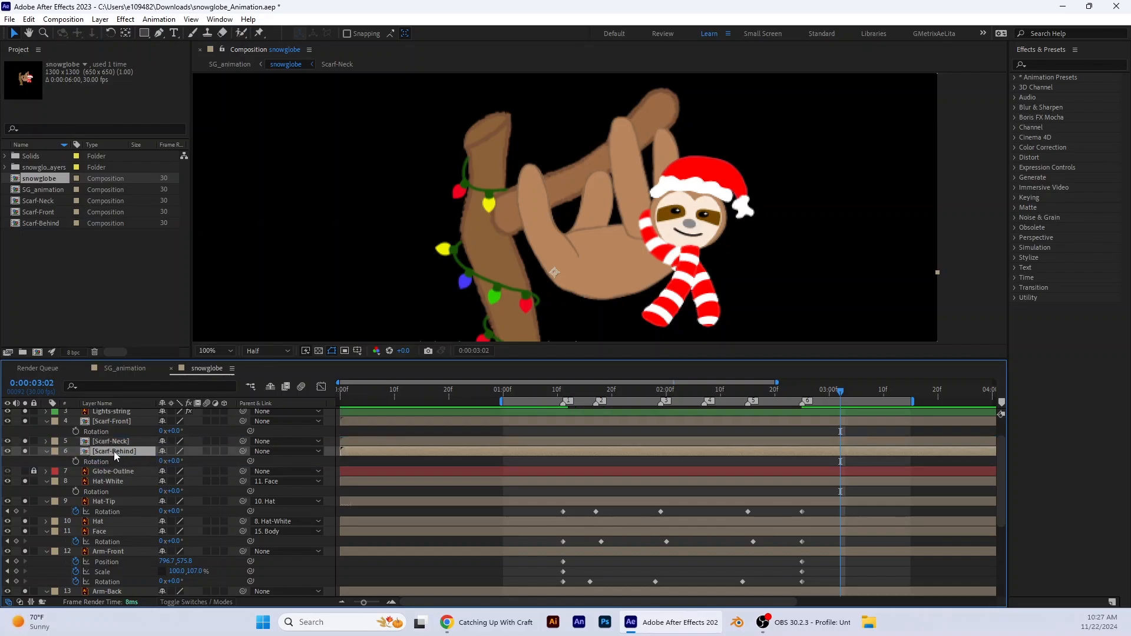
Parent the Scarf-Behind and Scarf-Front layers to Scarf-Neck
left_click(317, 451)
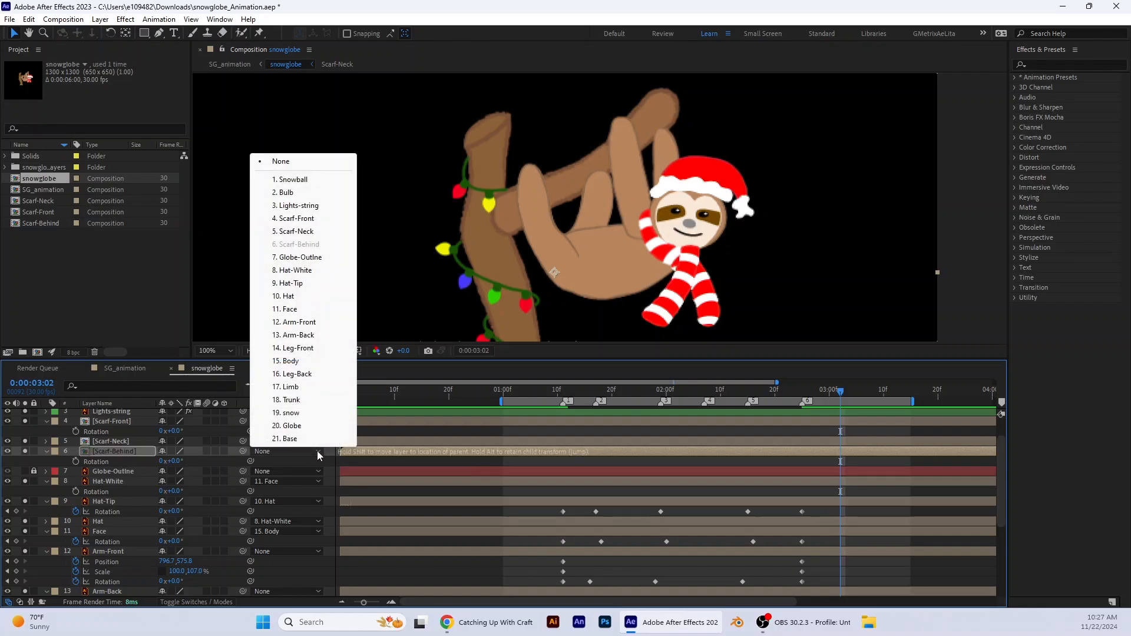
left_click(304, 232)
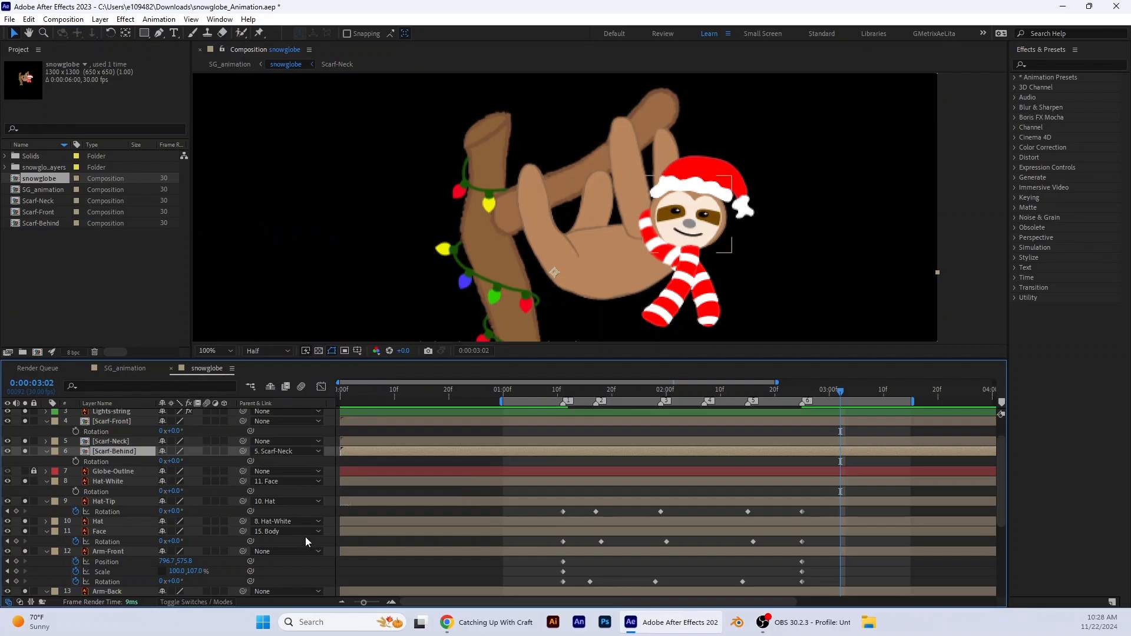
left_click(317, 420)
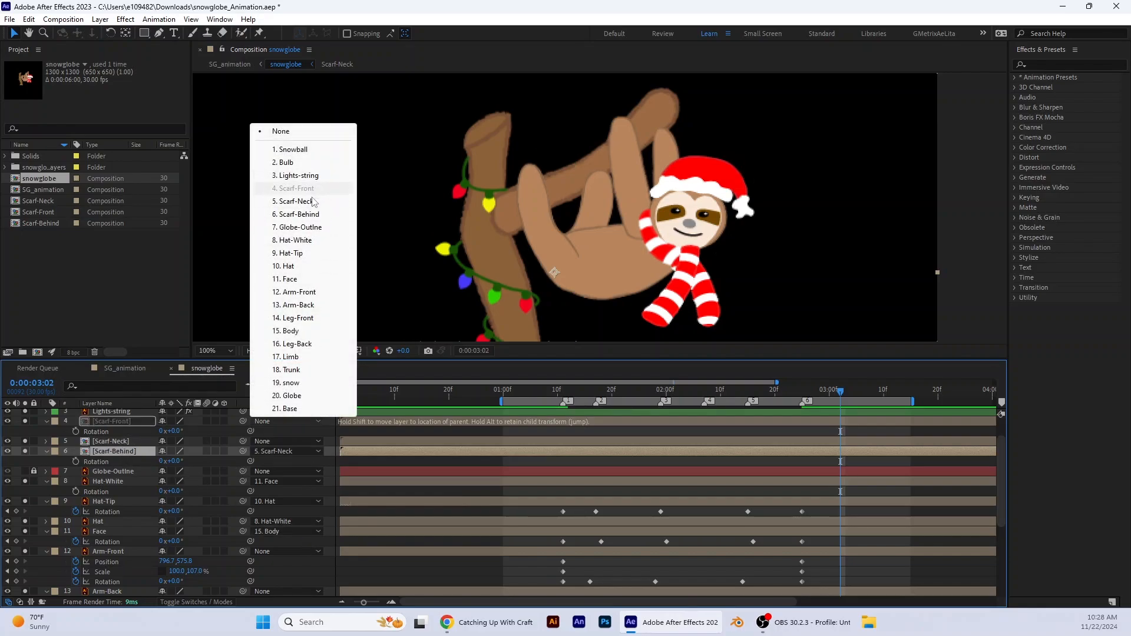
left_click(295, 202)
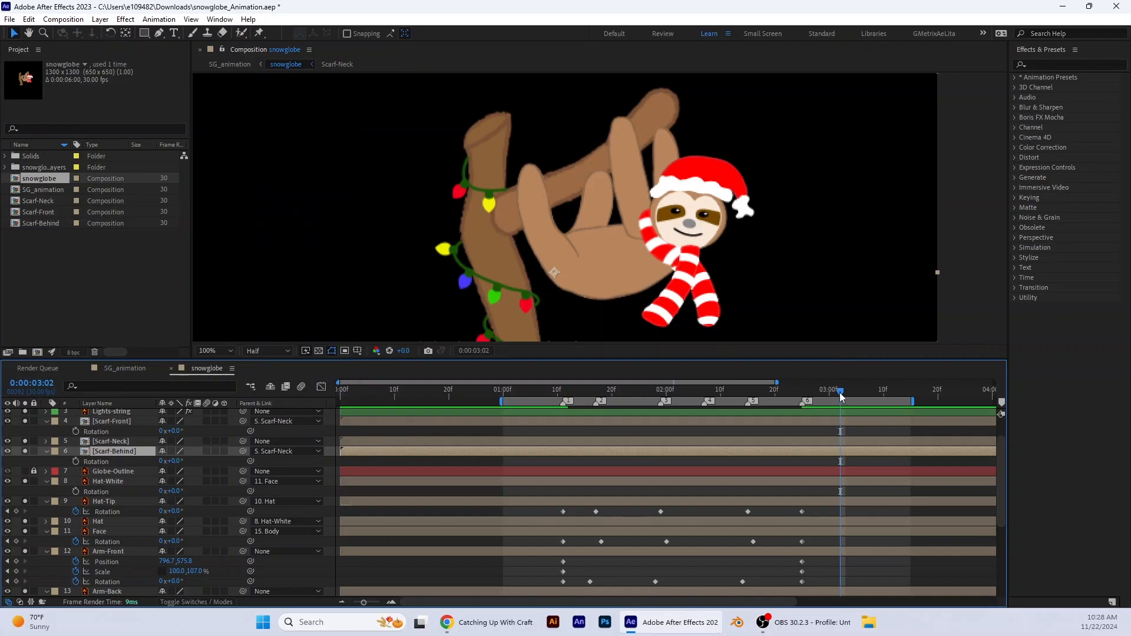
Return the current time to 0:00:01:11 and save the project
left_click_drag(840, 392, 563, 392)
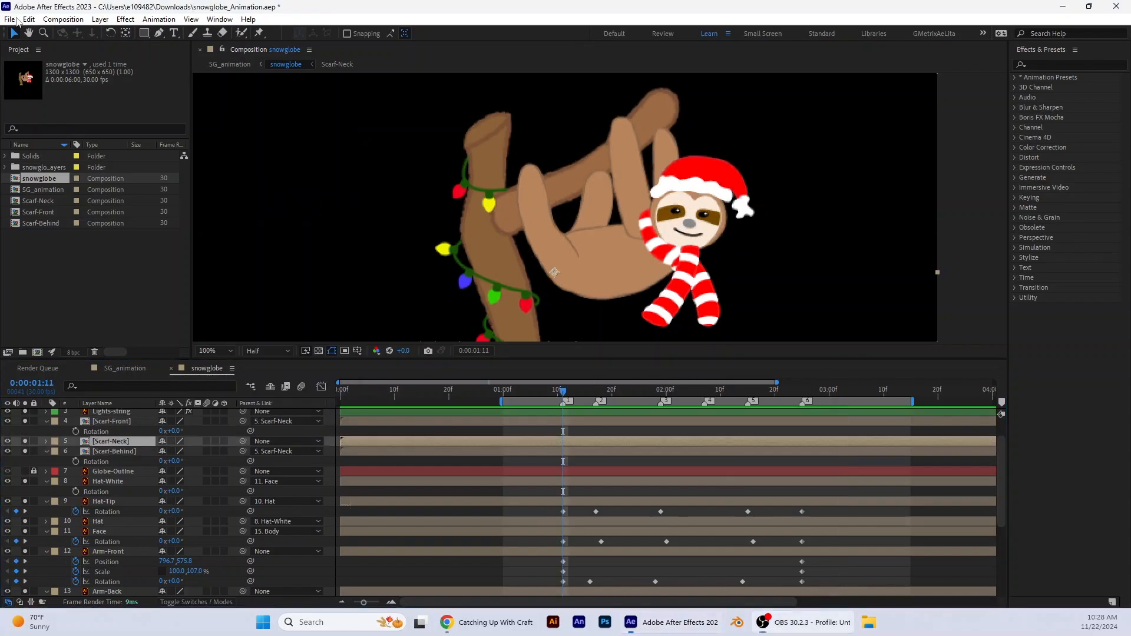
left_click(10, 19)
left_click(55, 135)
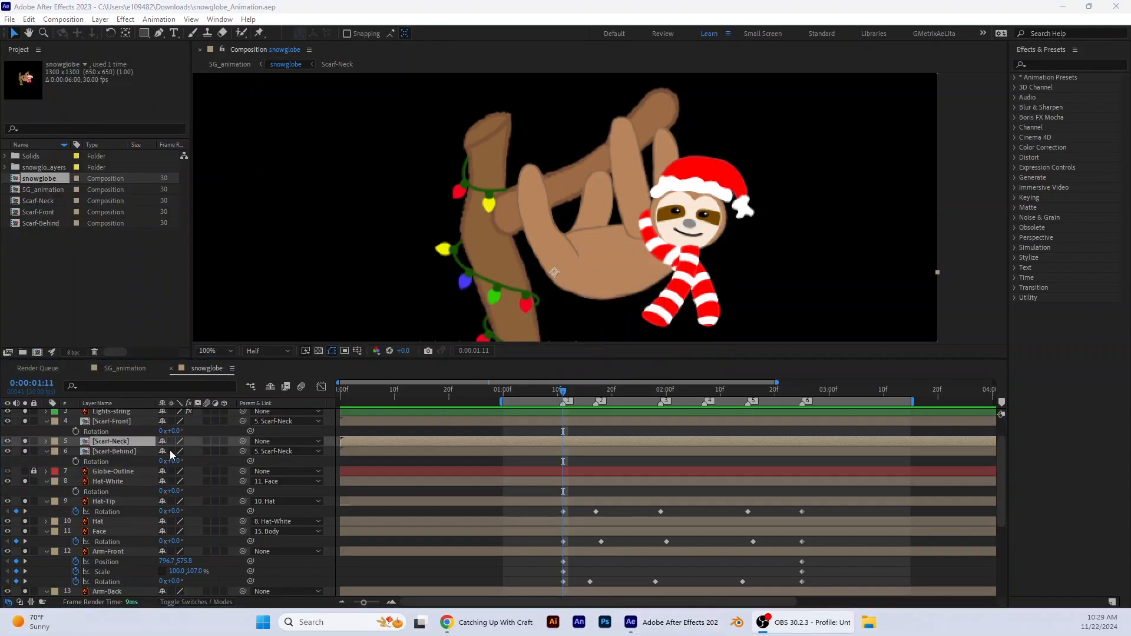
Place four Puppet Position pins on Scarf-Front, spaced from below the sloth's chin down to the scarf's tip
left_click(111, 422)
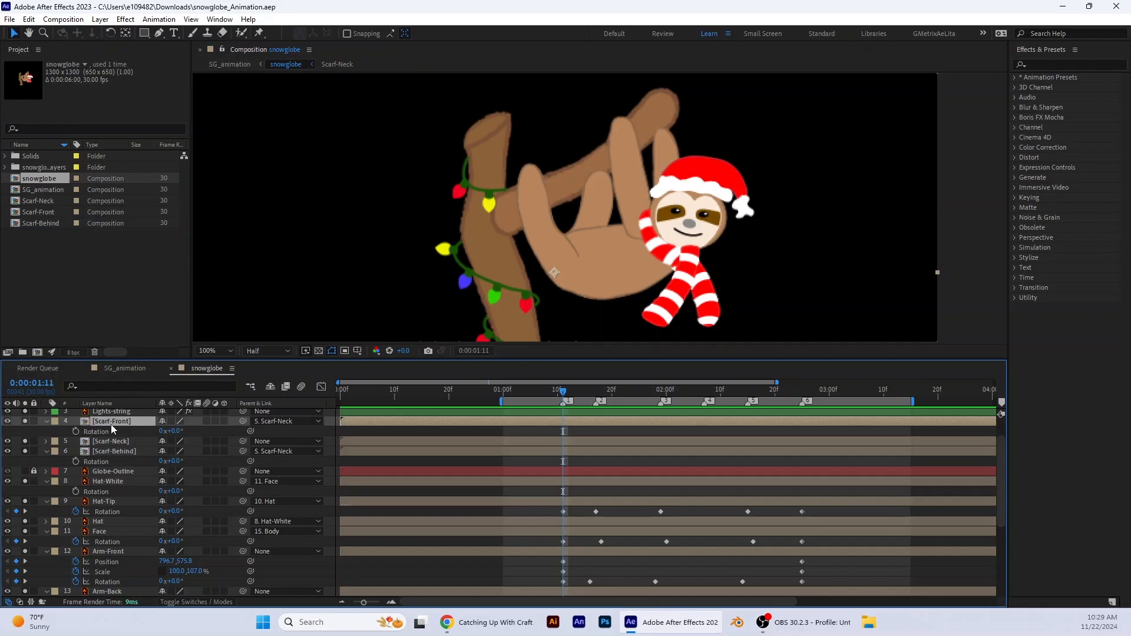
key("r")
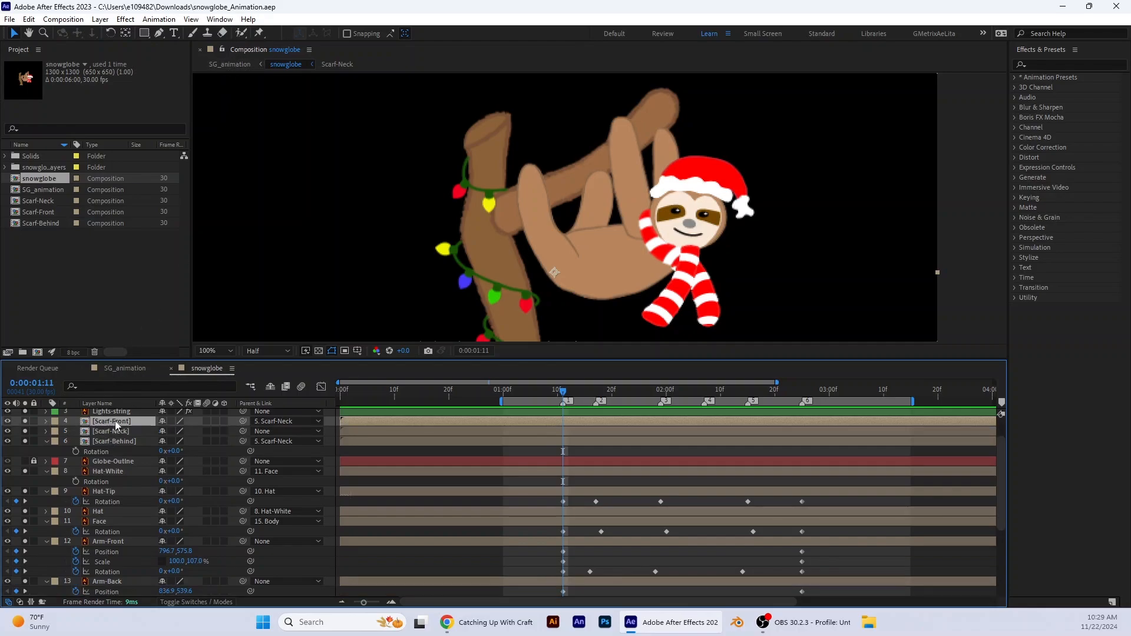
left_click(258, 33)
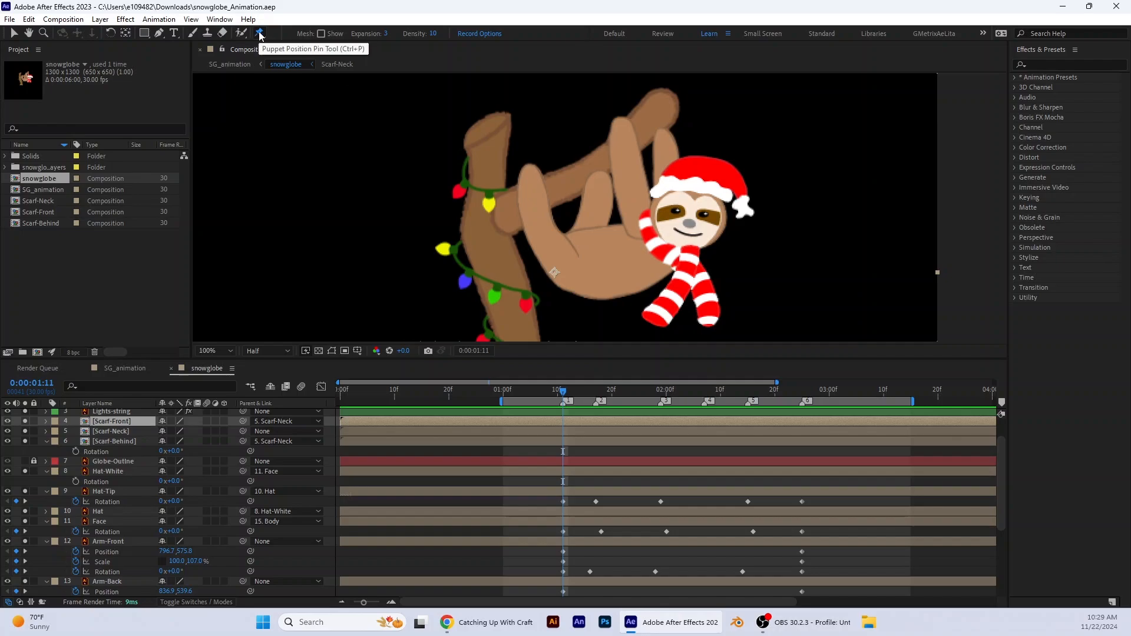
left_click(692, 249)
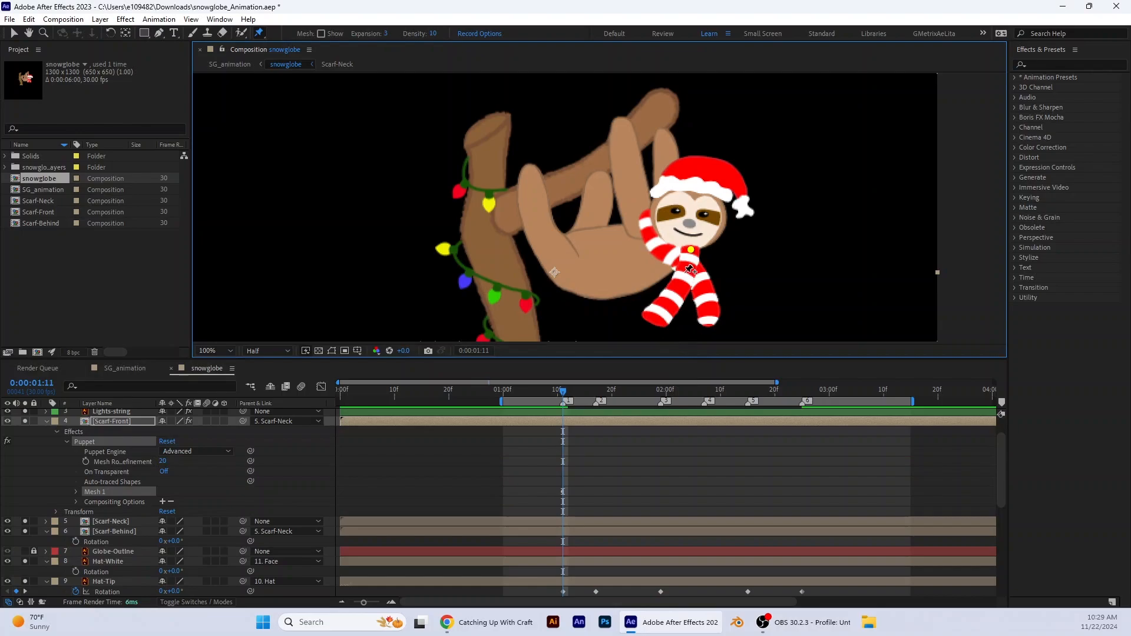
left_click(684, 273)
left_click(672, 300)
left_click(654, 318)
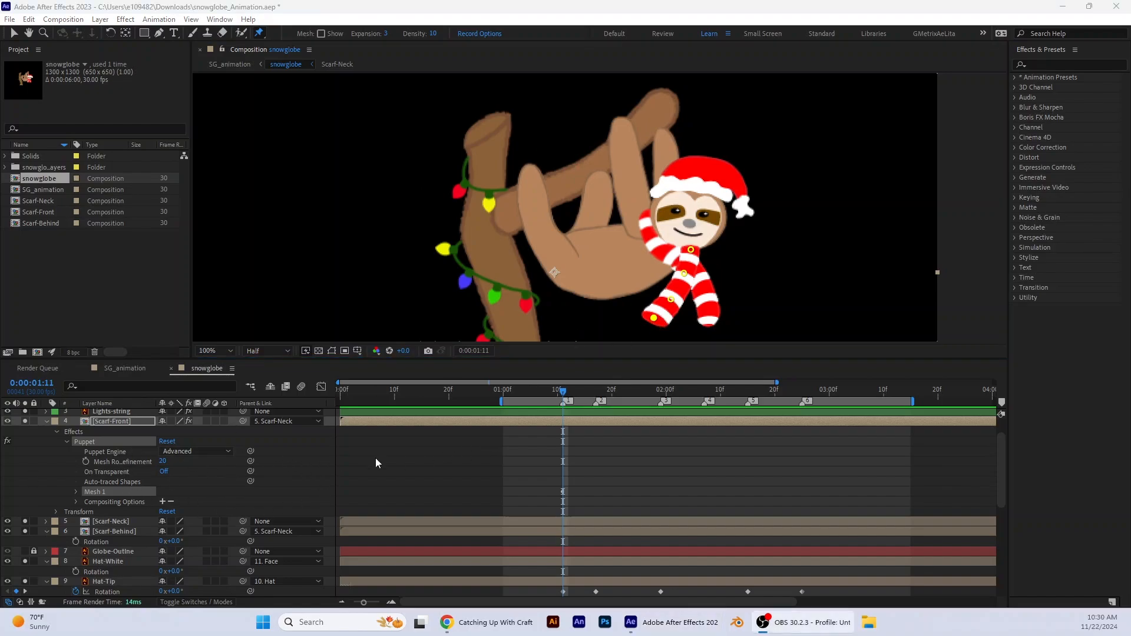
Turn off solo for Scarf-Front and Scarf-Neck to hide them, and select the Scarf-Behind layer
left_click(25, 421)
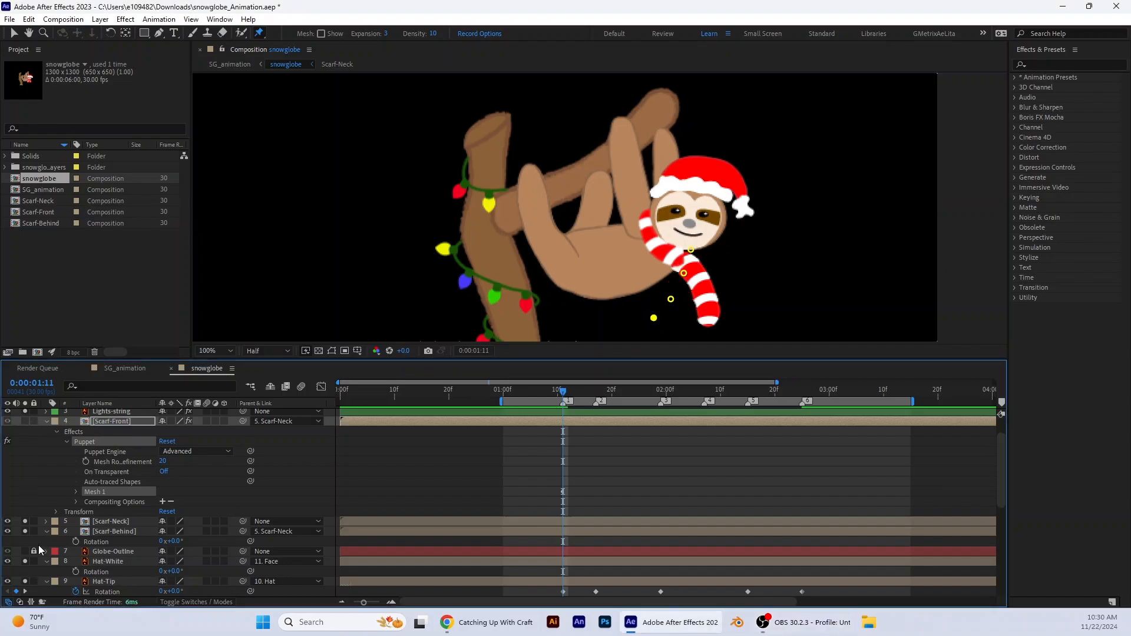
left_click(25, 522)
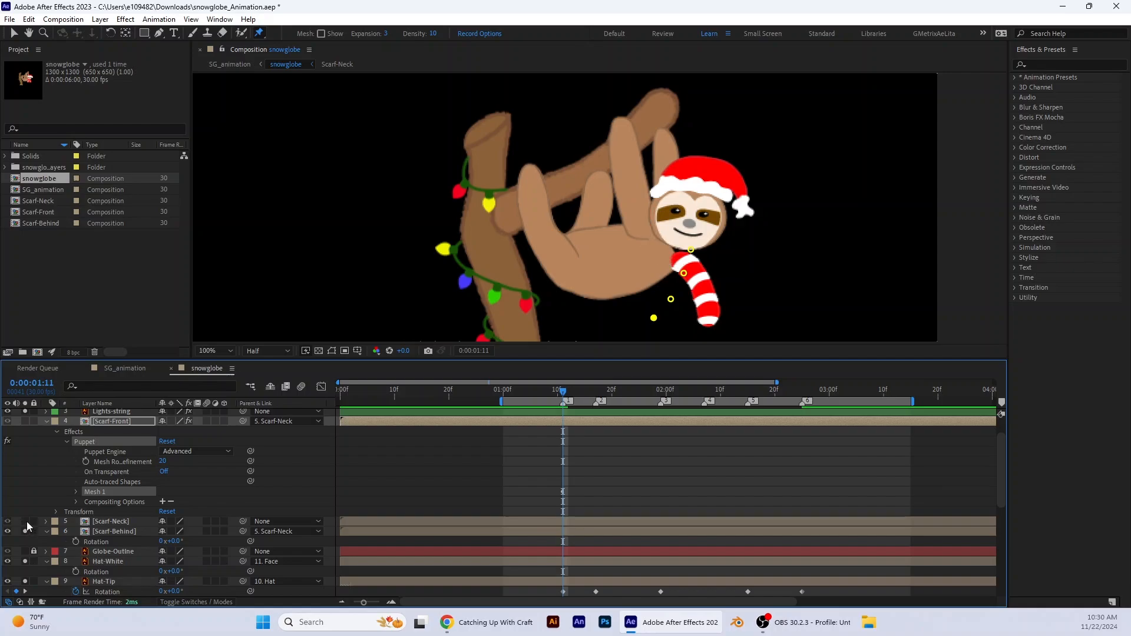
left_click(106, 532)
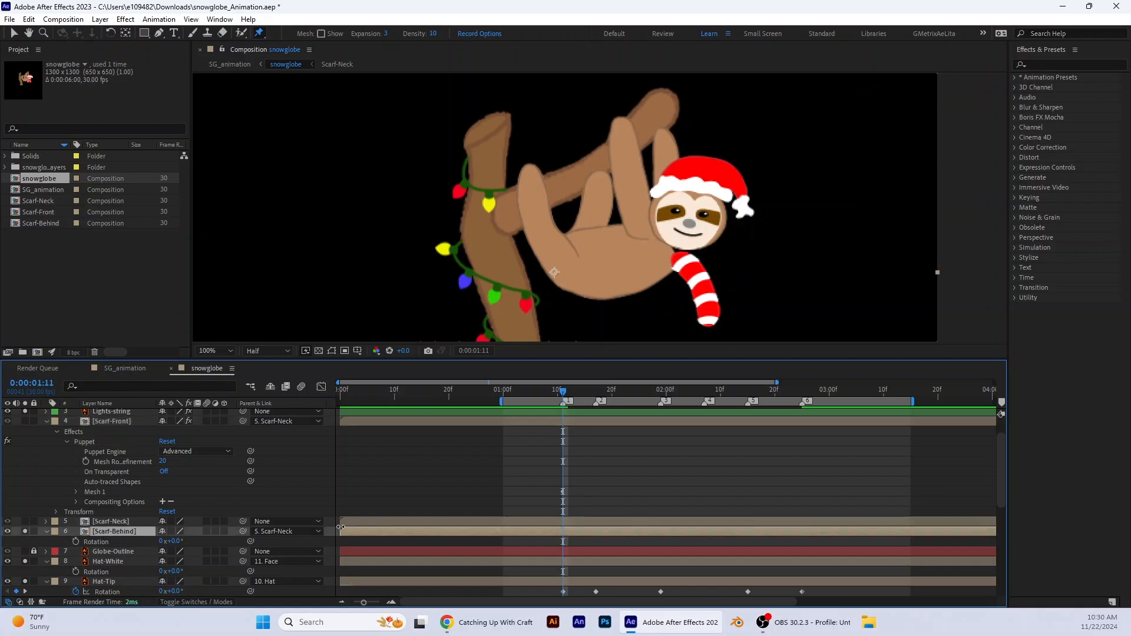
Place four Puppet Position pins on Scarf-Behind, spaced from below the sloth's chin down to the scarf's tip
left_click(678, 257)
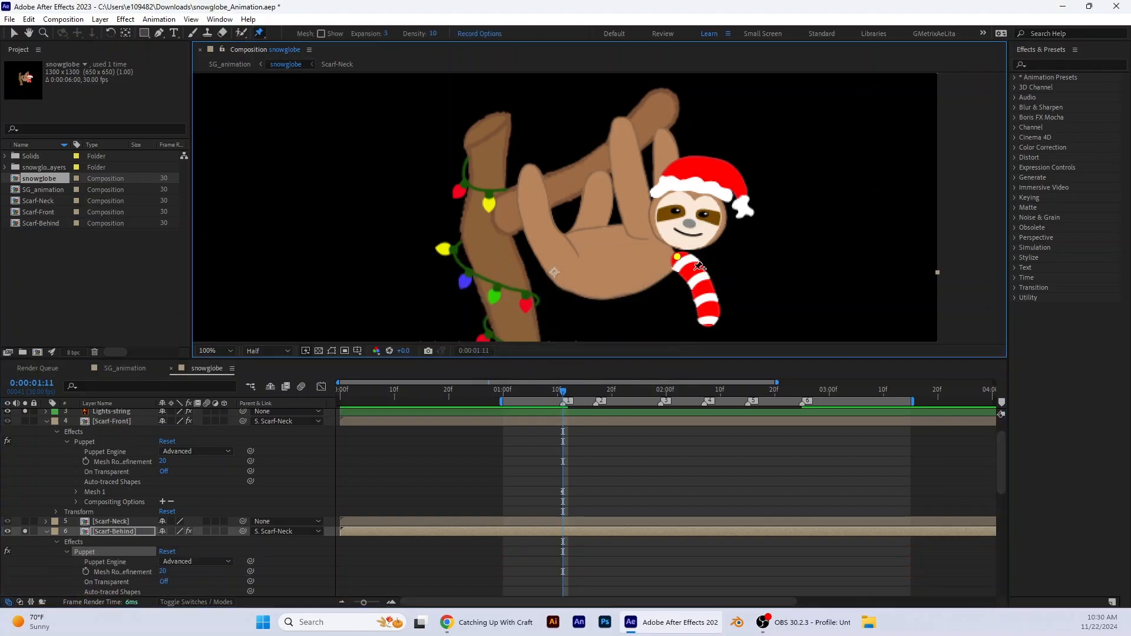
left_click(694, 269)
left_click(707, 294)
left_click(710, 320)
Turn solo back on for Scarf-Neck and Scarf-Front and switch to the Selection tool
left_click(24, 522)
left_click(25, 422)
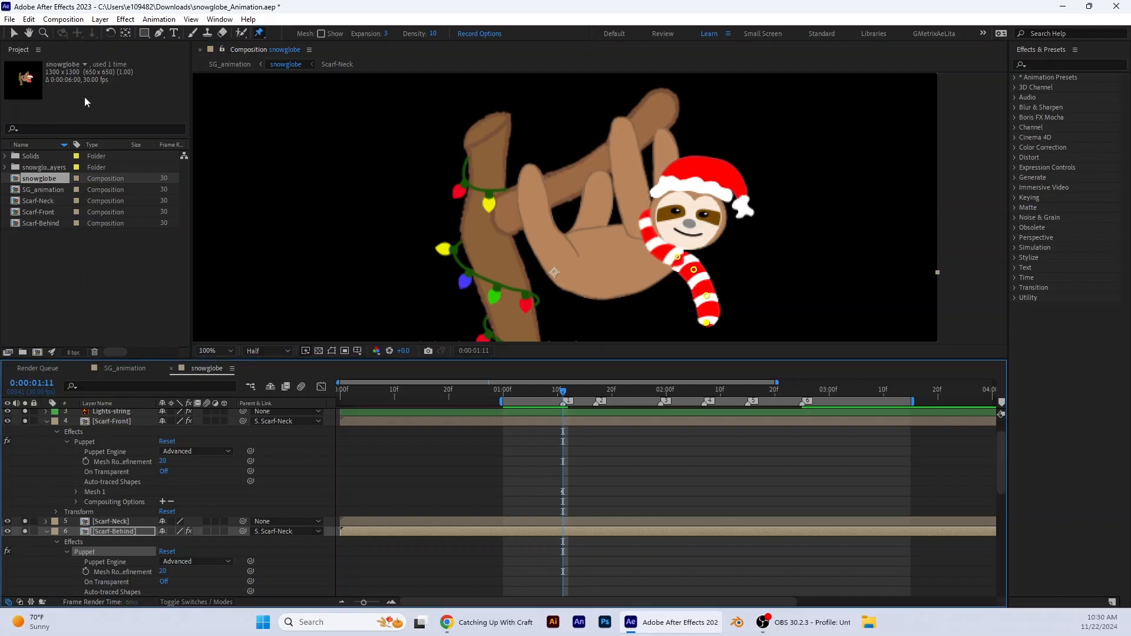
left_click(15, 34)
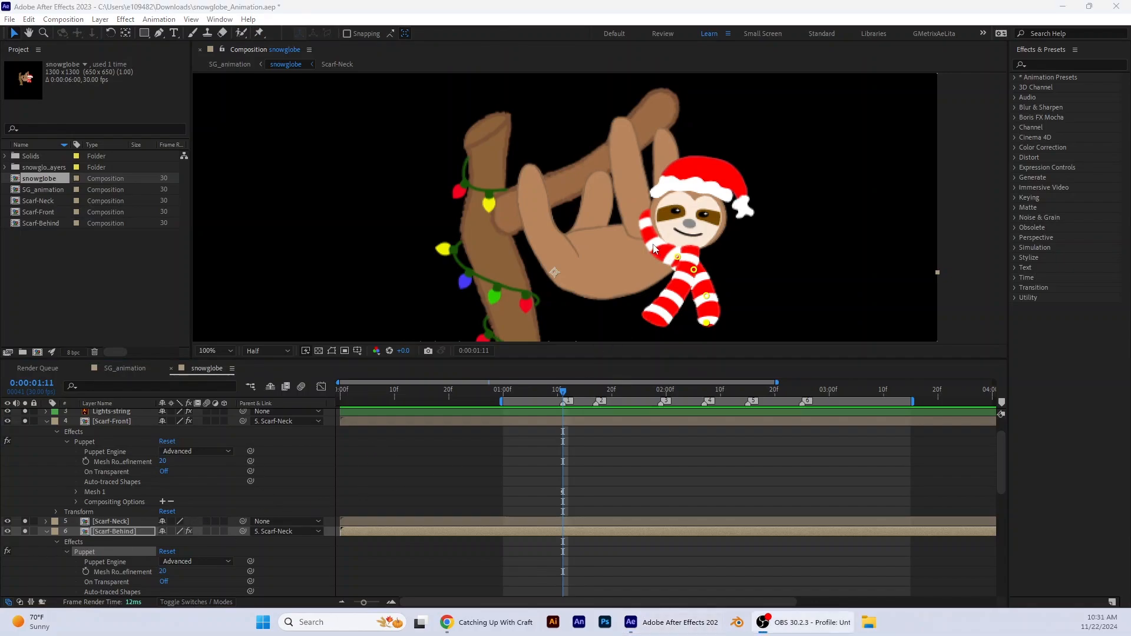
Parent the Scarf-Neck layer to Face and preview the scarf's motion, returning to 0:00:01:11
left_click(318, 522)
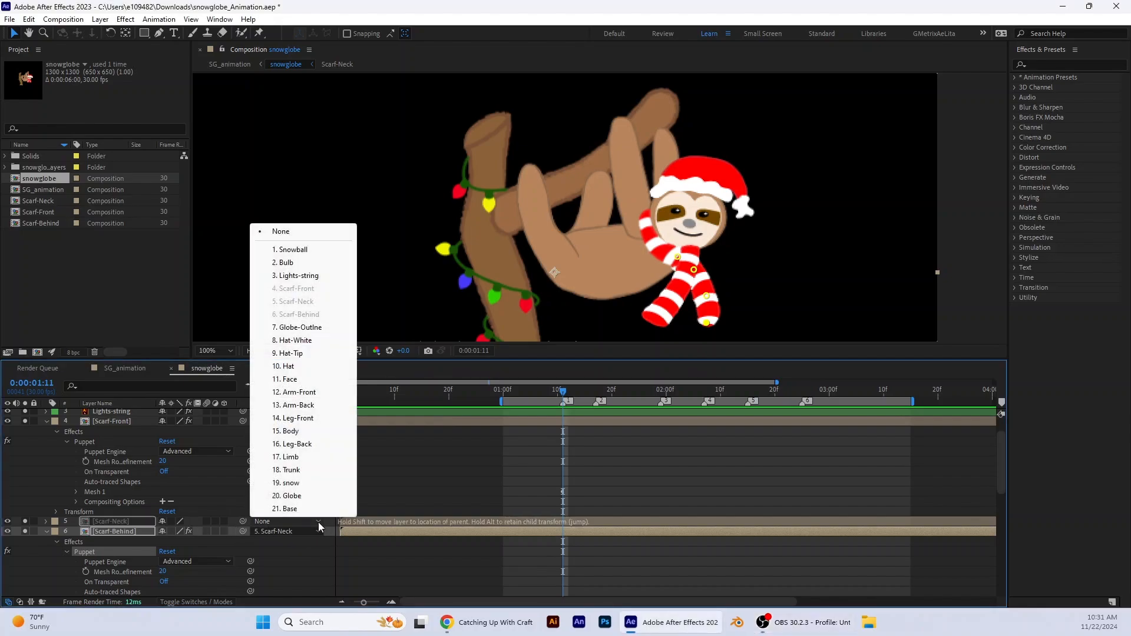
left_click(308, 381)
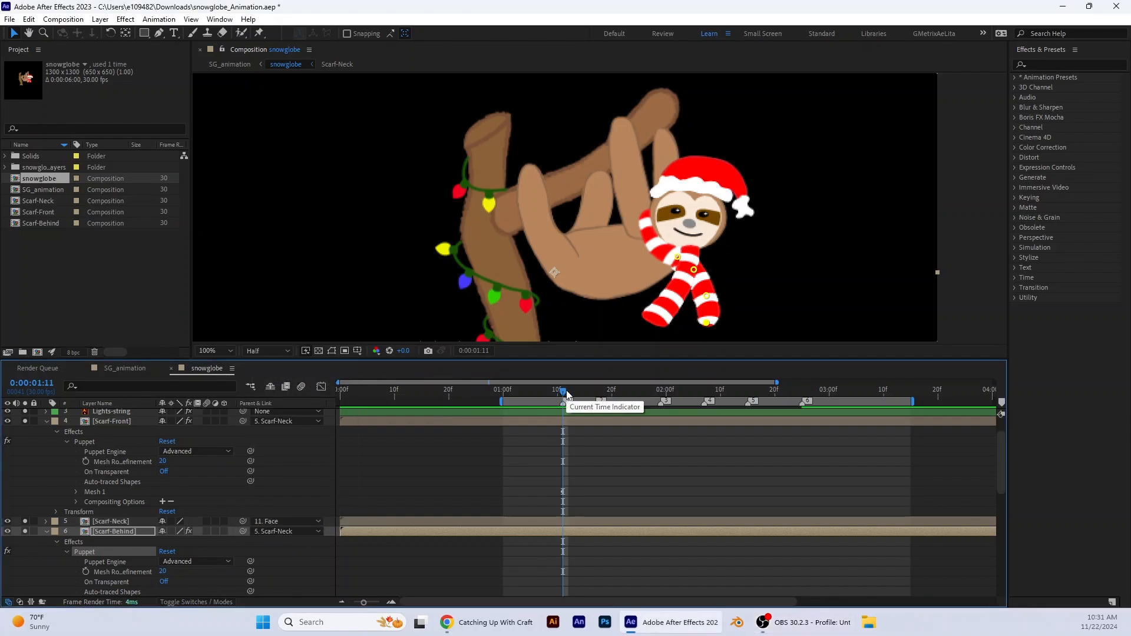
key("space")
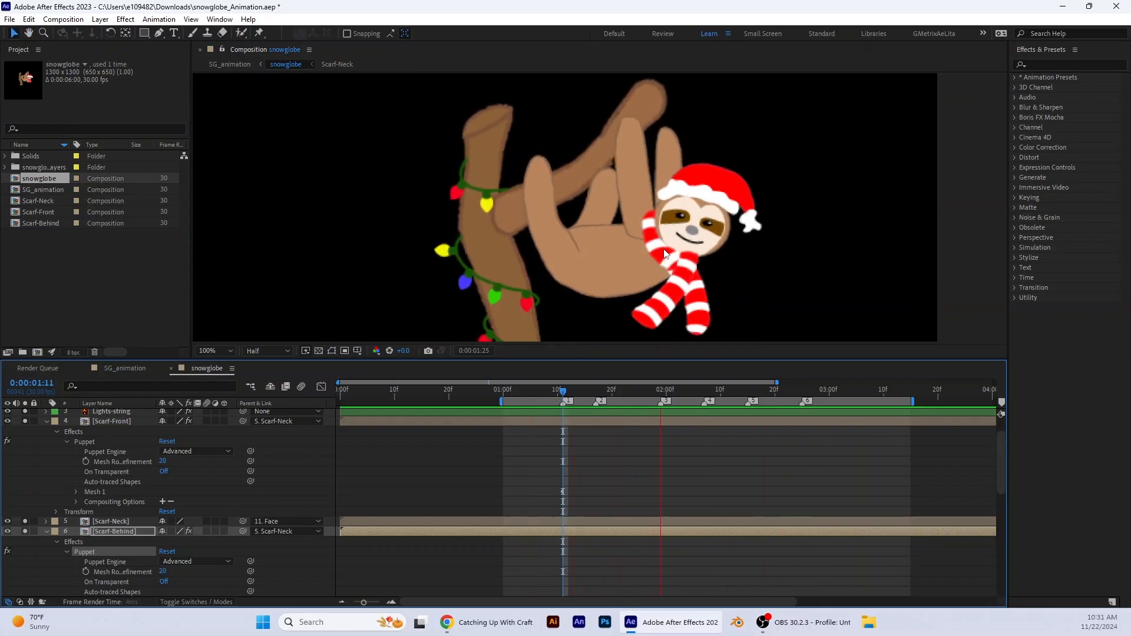
key("space")
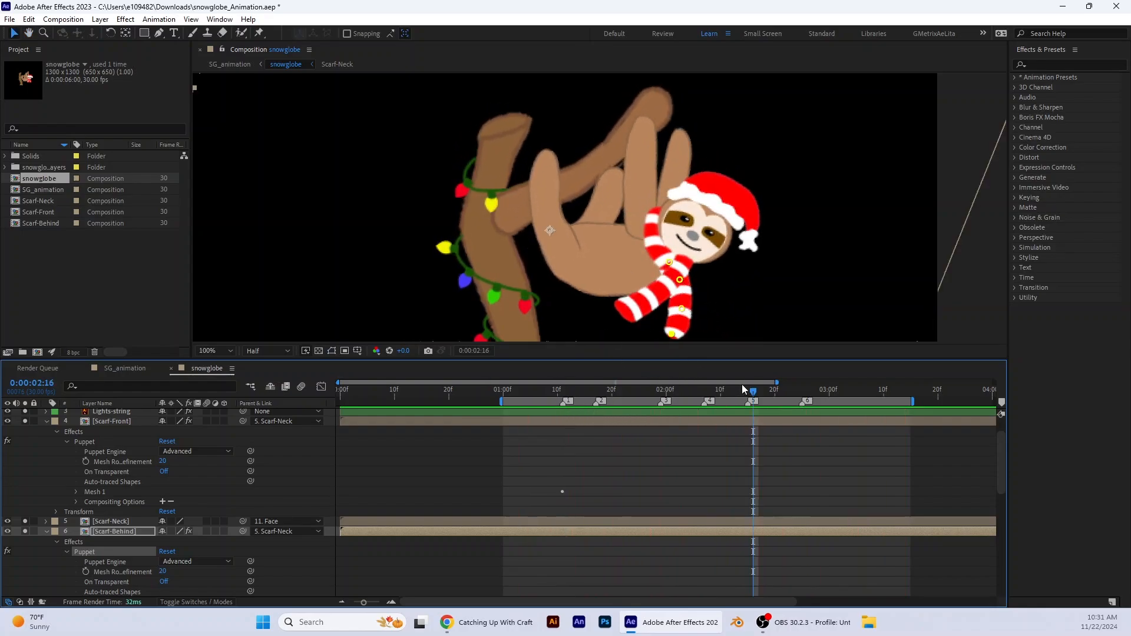
left_click_drag(753, 394, 563, 418)
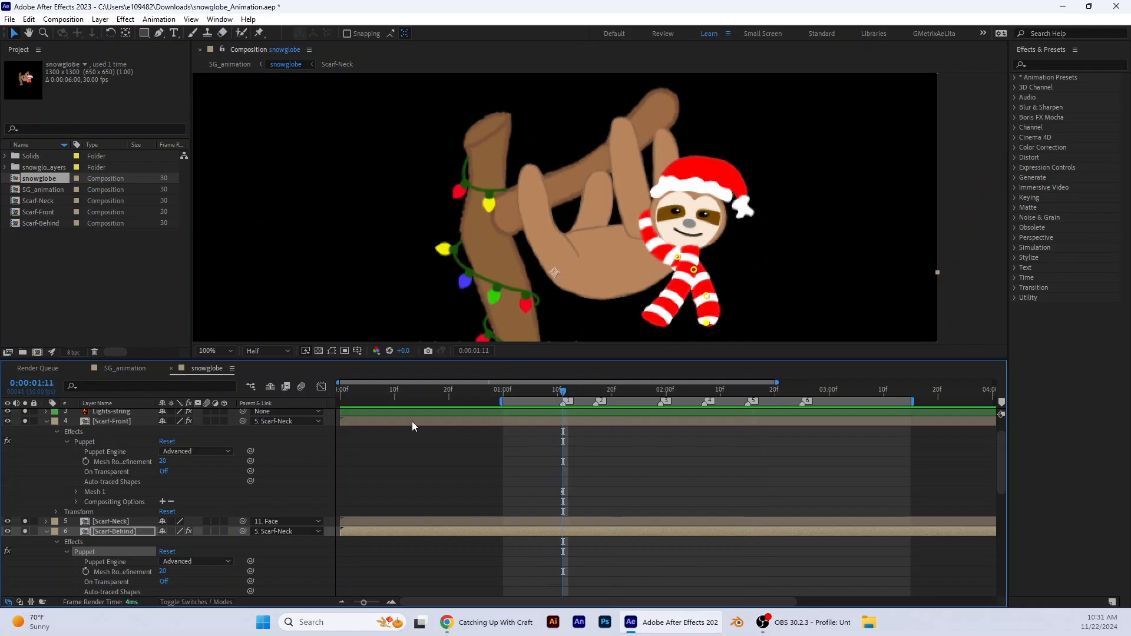
Expand Mesh 1 and its Deform group on Scarf-Front to list the puppet pins, and select the layer
left_click(76, 492)
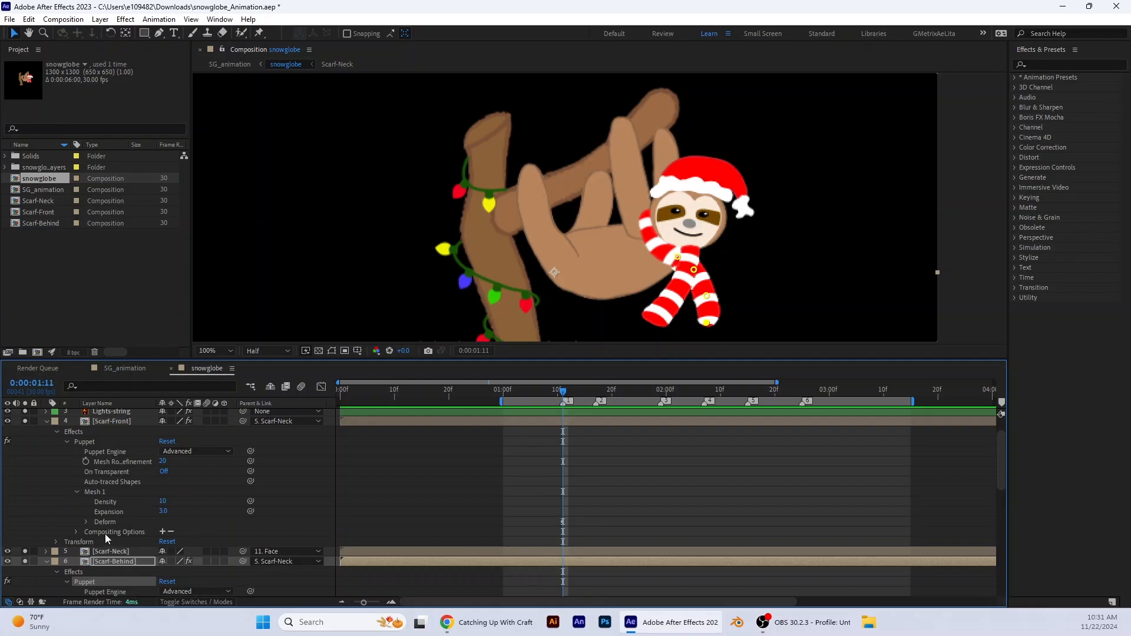
left_click(87, 522)
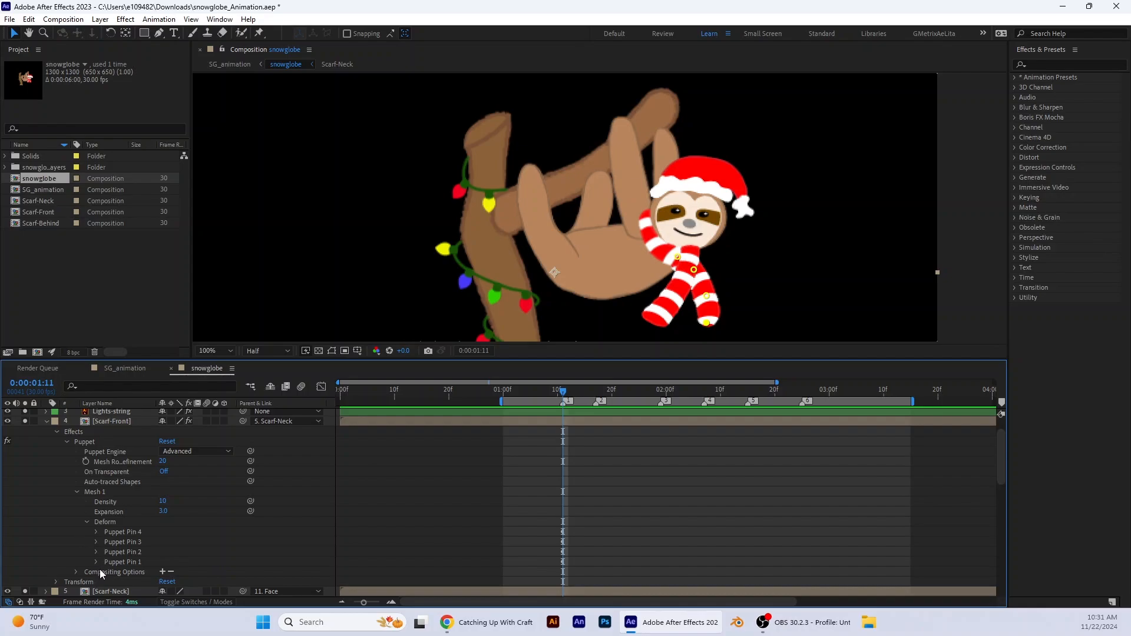
left_click(97, 422)
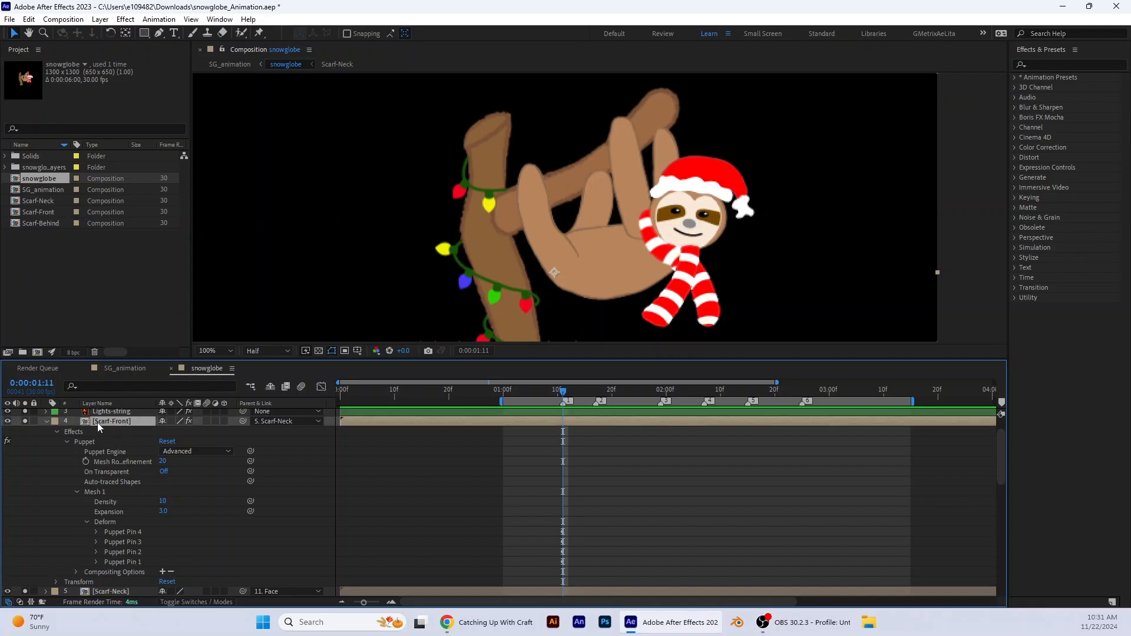
left_click(96, 562)
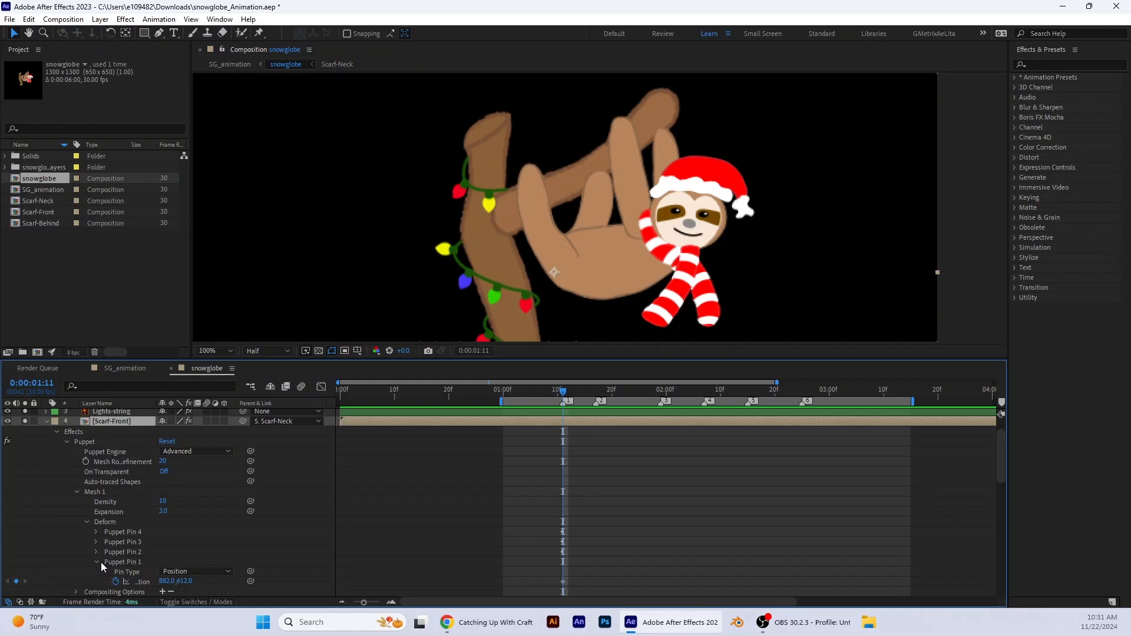
left_click(185, 582)
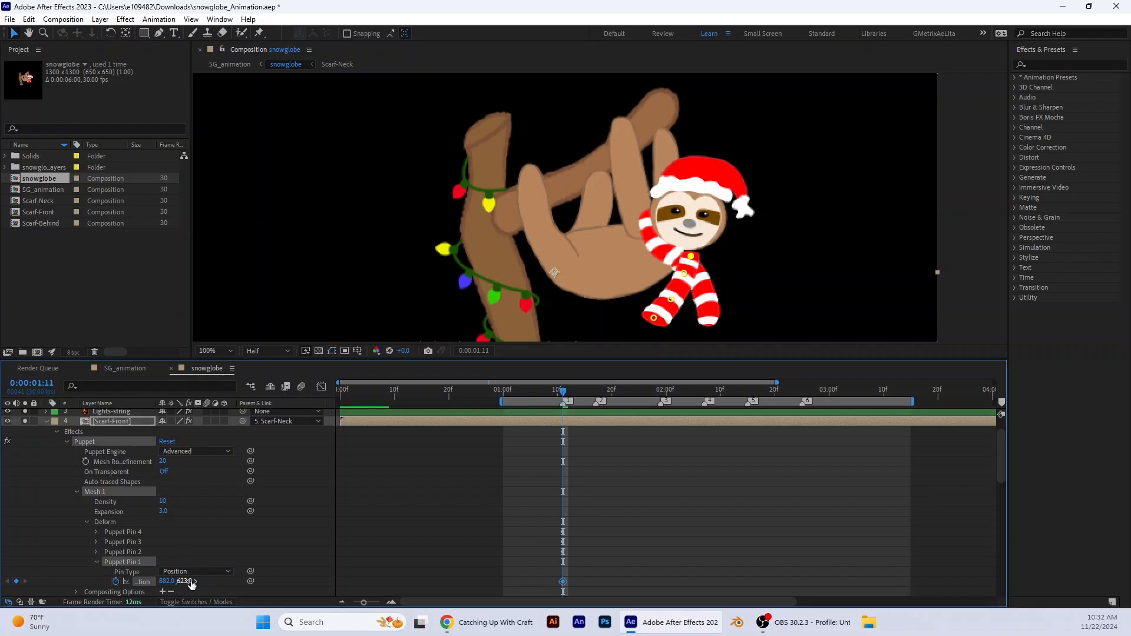
left_click(189, 541)
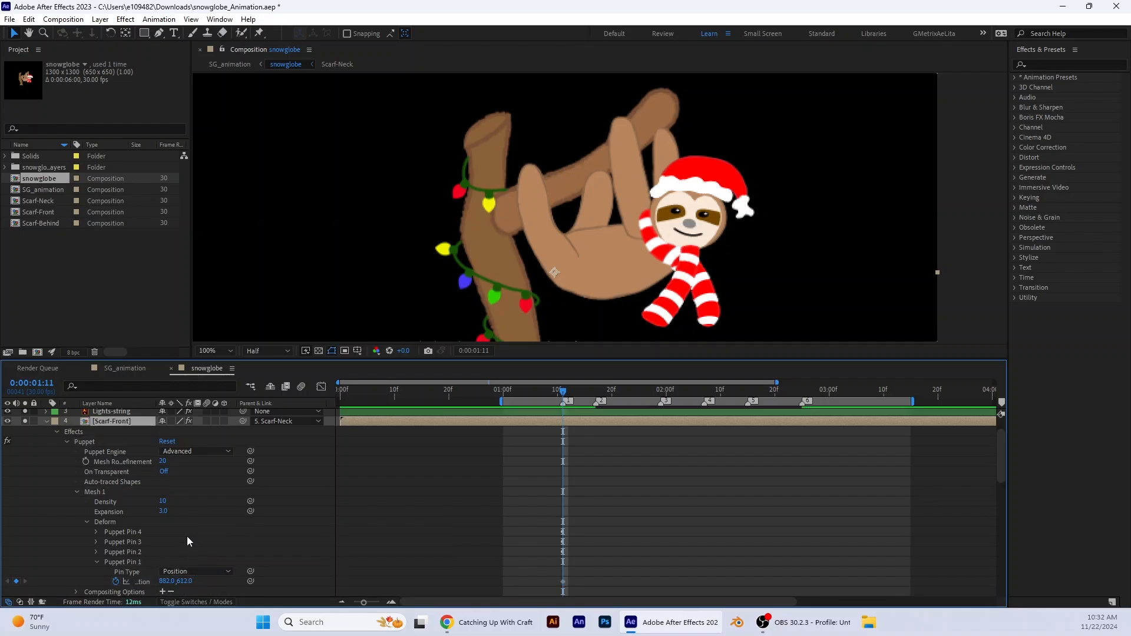
left_click(100, 563)
left_click(96, 562)
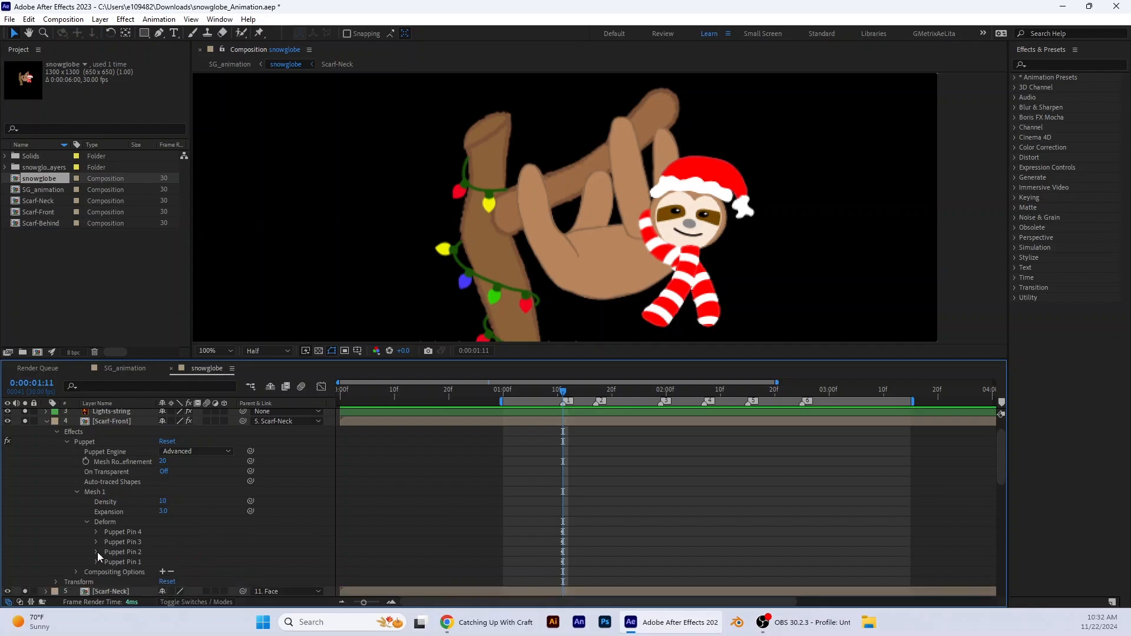
Reveal the Position properties of Puppet Pin 3 and Puppet Pin 4 on Scarf-Front
left_click(96, 541)
left_click(97, 533)
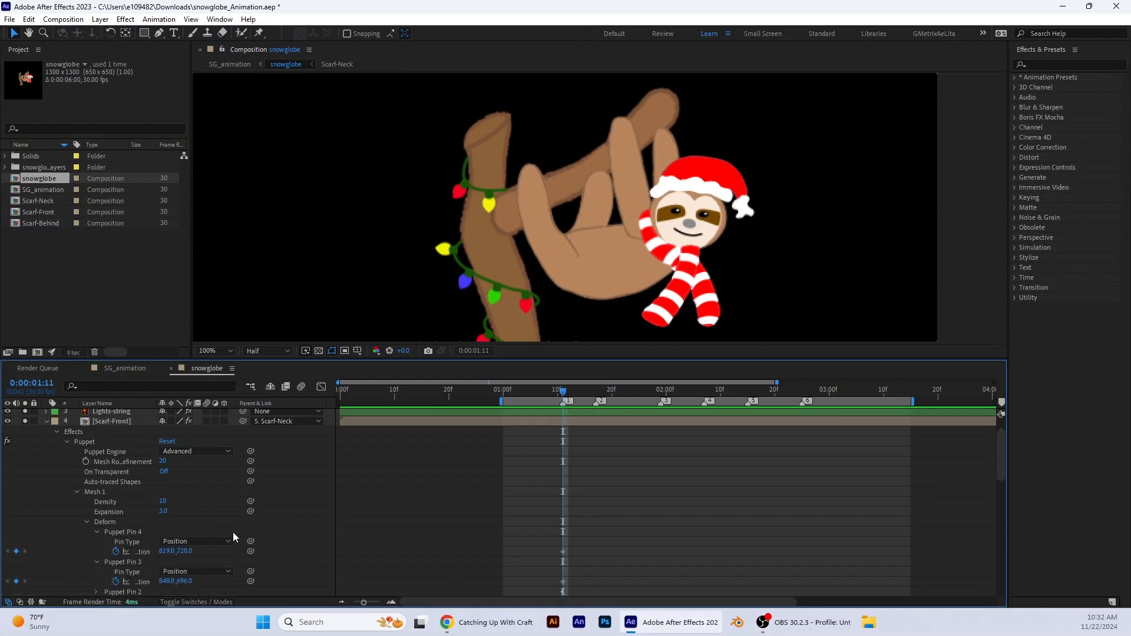
scroll(228, 523, "down", 1)
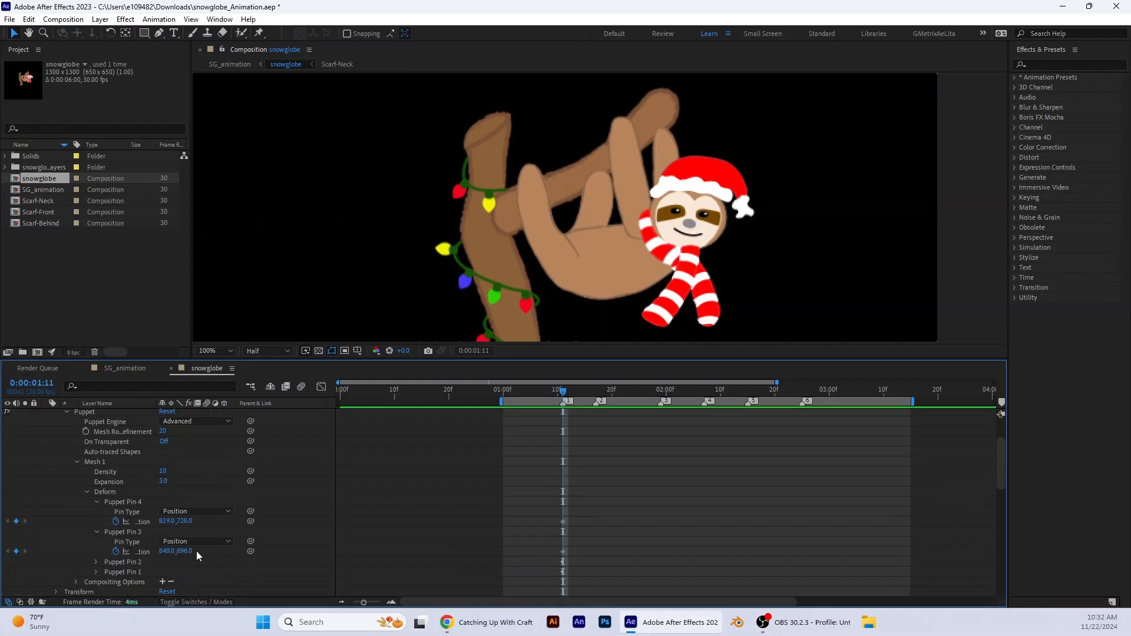
Expand Scarf-Behind's puppet mesh to reveal the Position properties of Puppet Pin 4 and Puppet Pin 3
scroll(196, 550, "down", 3)
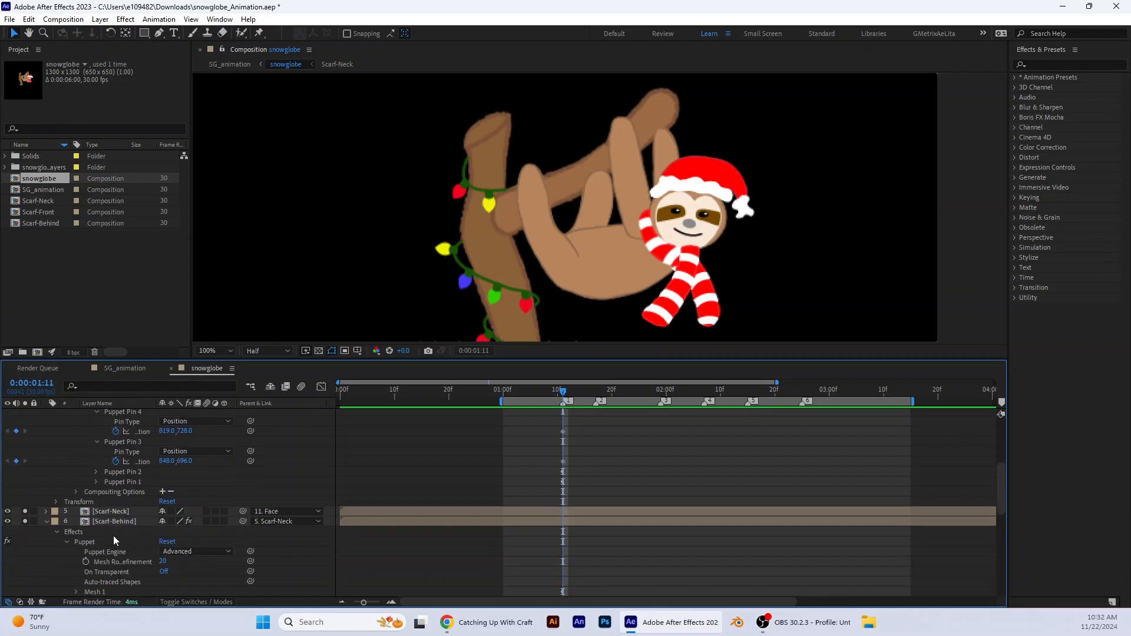
scroll(84, 581, "down", 1)
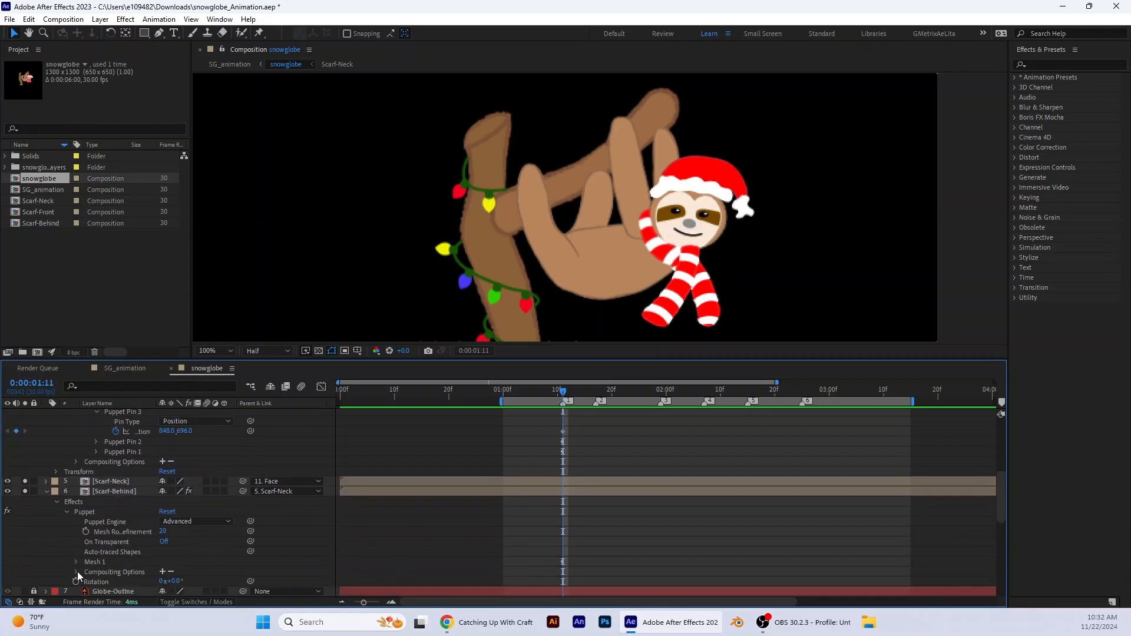
left_click(75, 563)
scroll(131, 572, "down", 2)
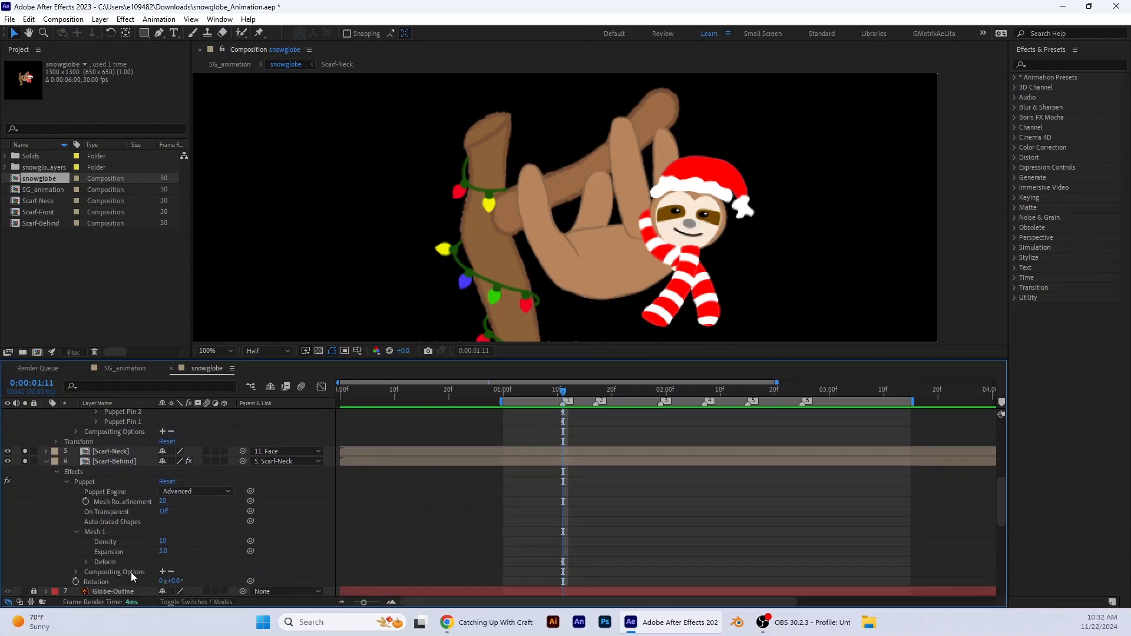
left_click(87, 531)
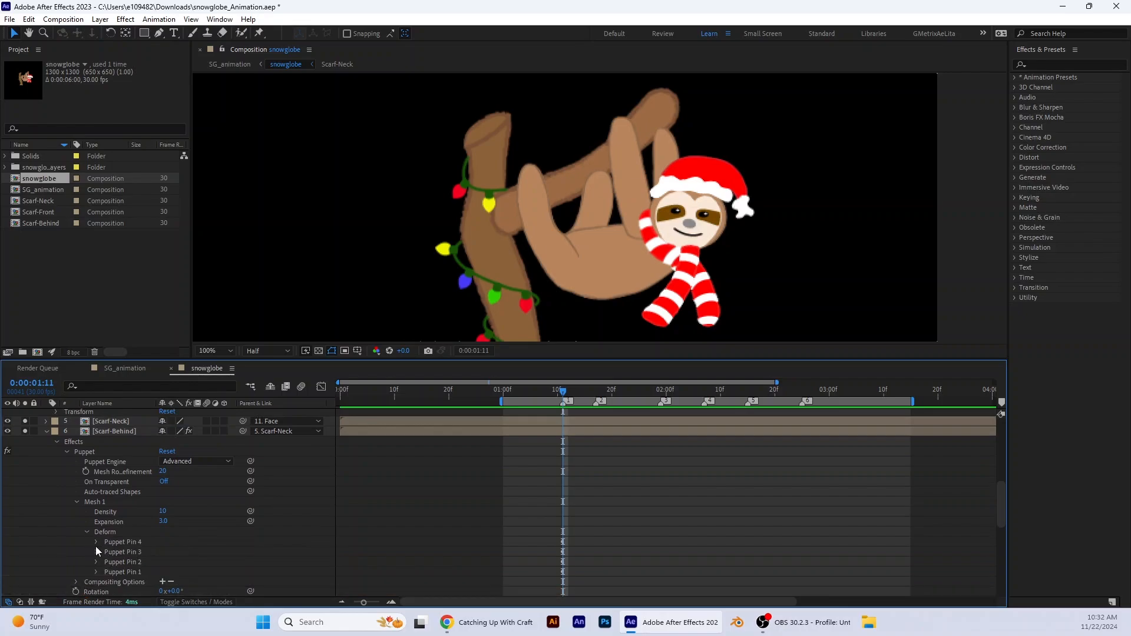
left_click(95, 542)
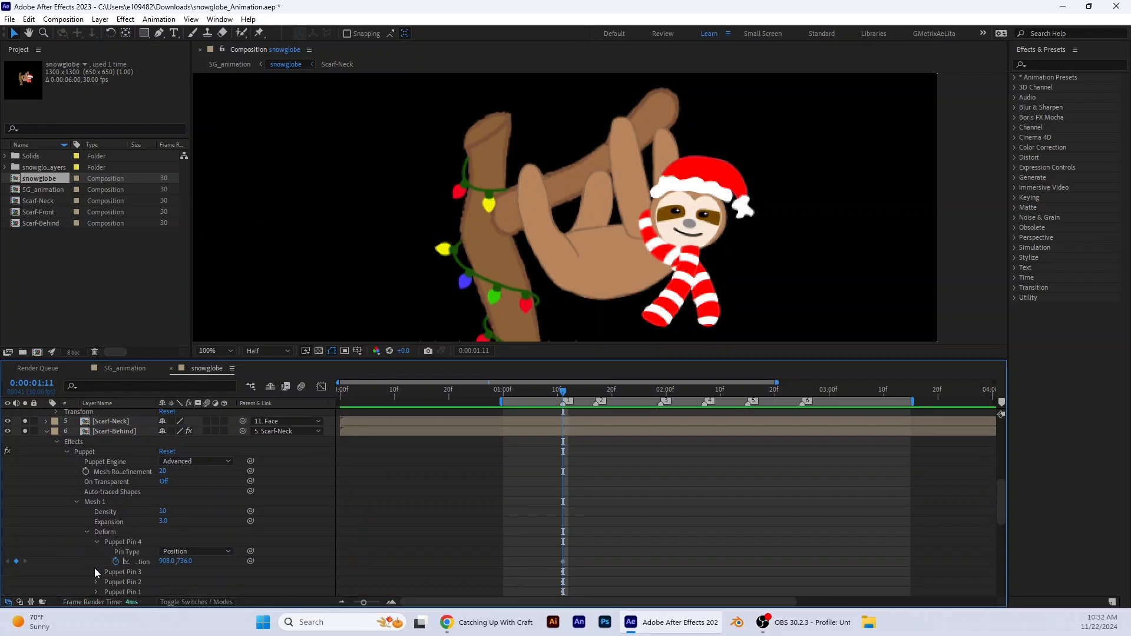
left_click(96, 572)
left_click_drag(184, 561, 188, 561)
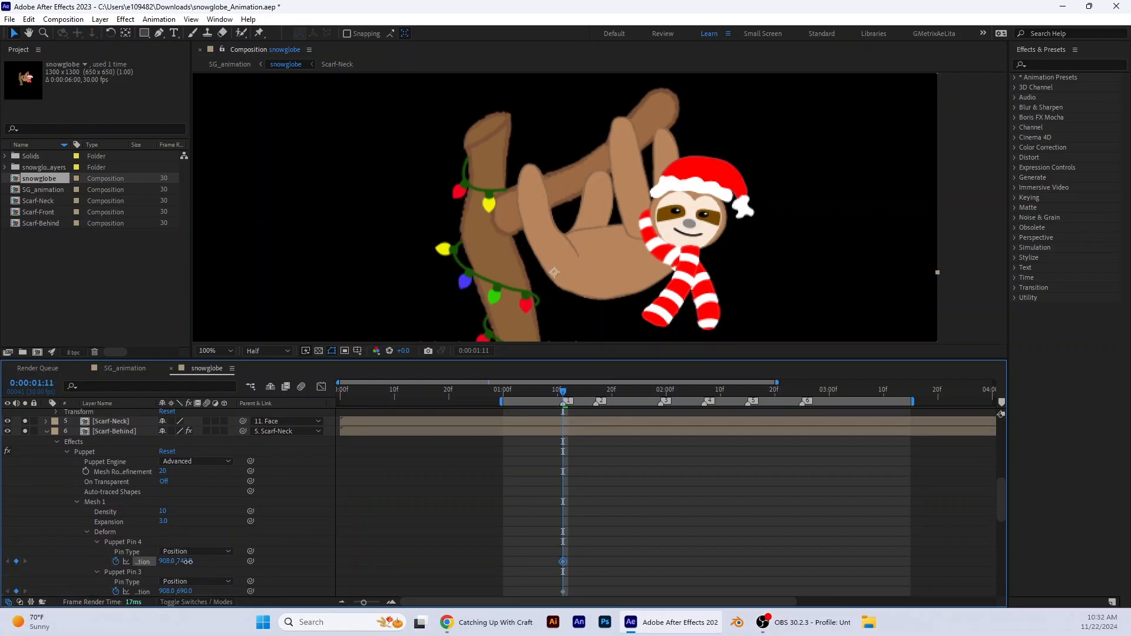
key("ctrl+z")
key("ctrl+z")
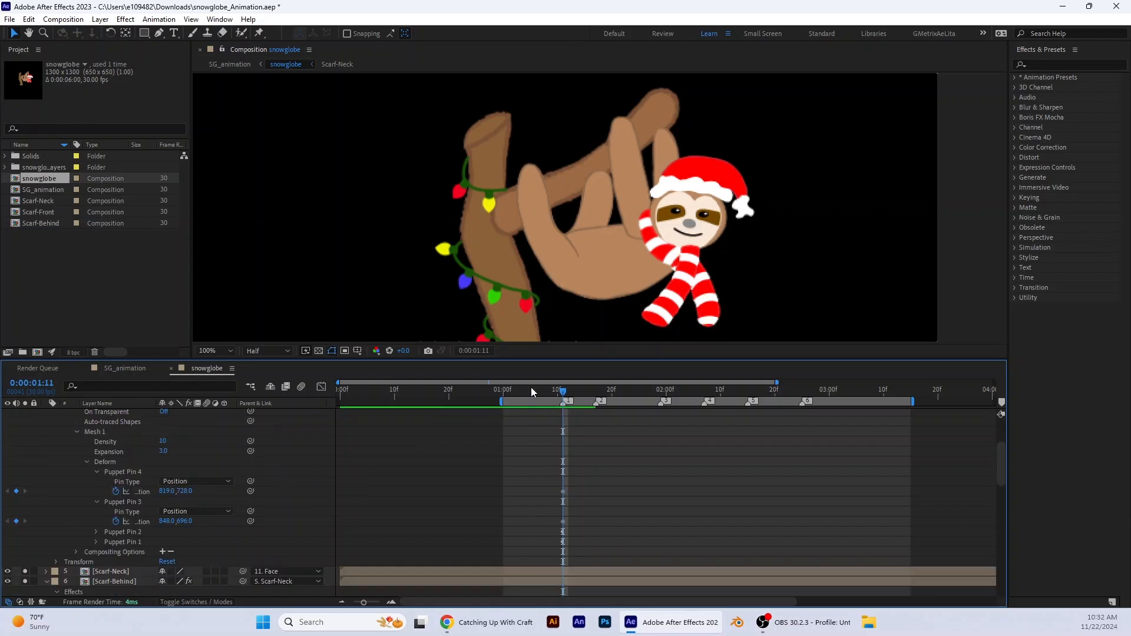
At 0:00:01:17, keyframe Scarf-Front's Puppet Pin 4 position at 802, 712
left_click_drag(564, 391, 597, 405)
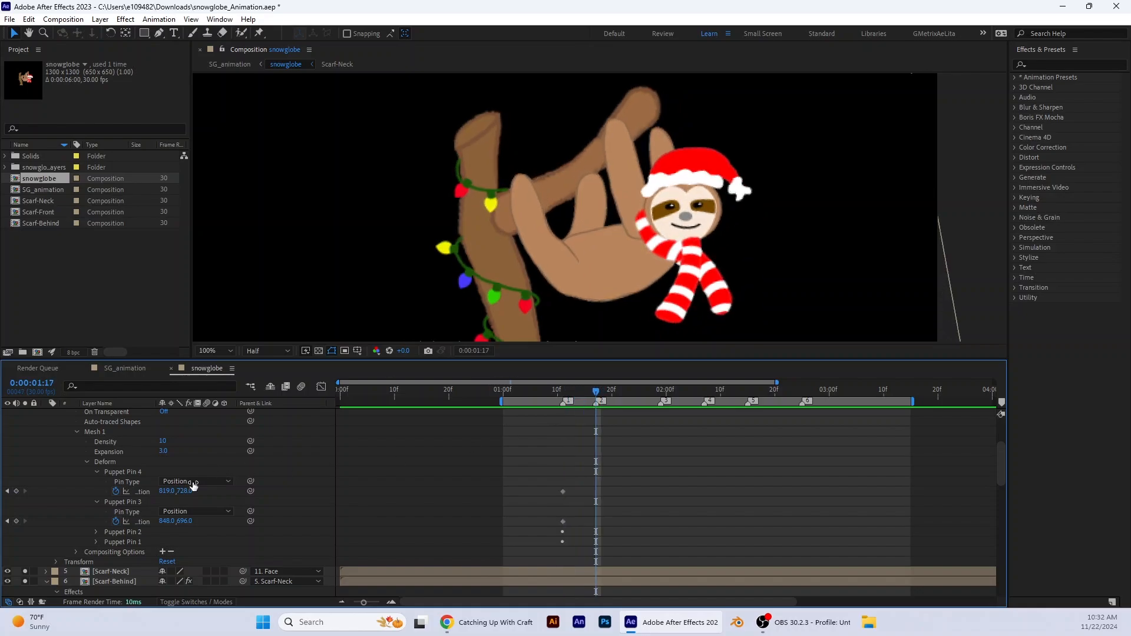
left_click_drag(165, 492, 160, 492)
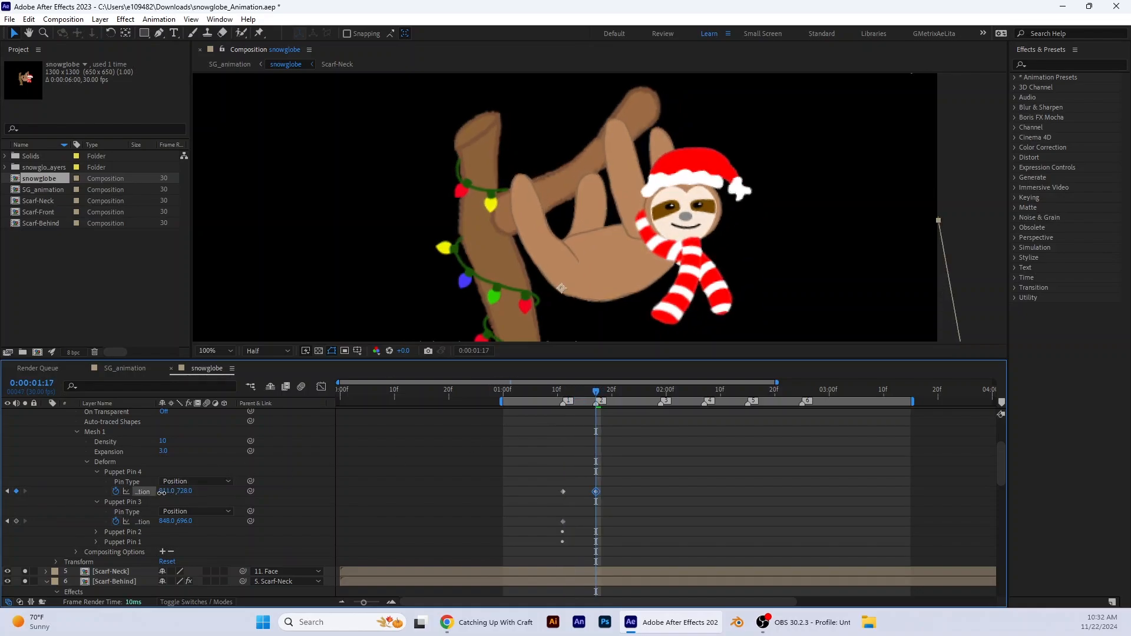
key("ctrl+z")
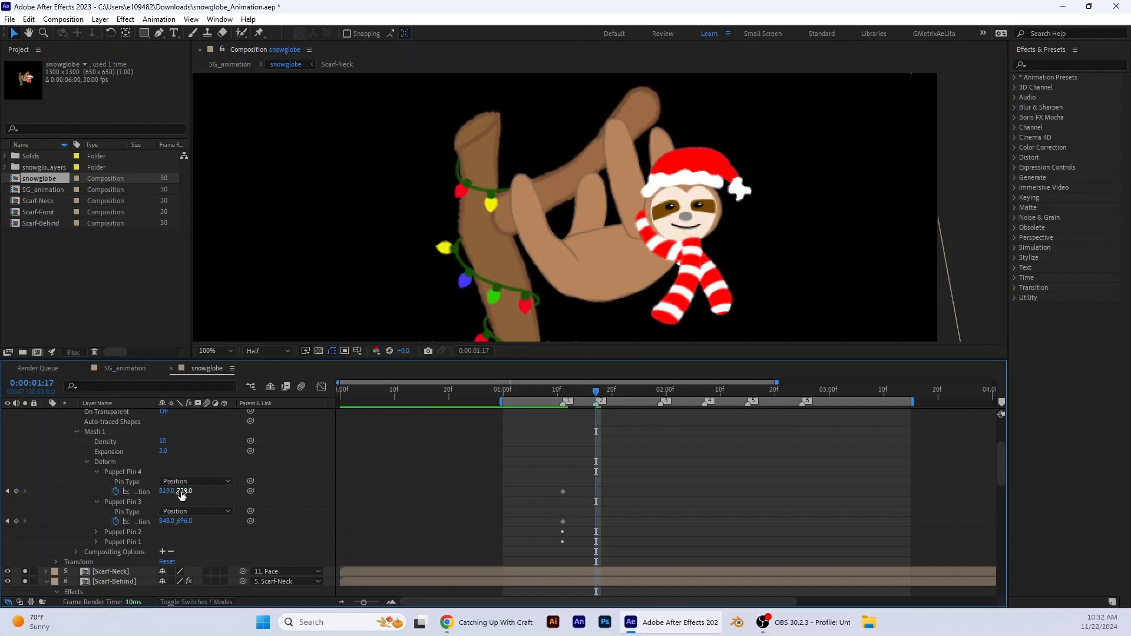
mouse_move(185, 492)
left_mouse_down()
mouse_move(160, 492)
mouse_move(184, 491)
left_mouse_up()
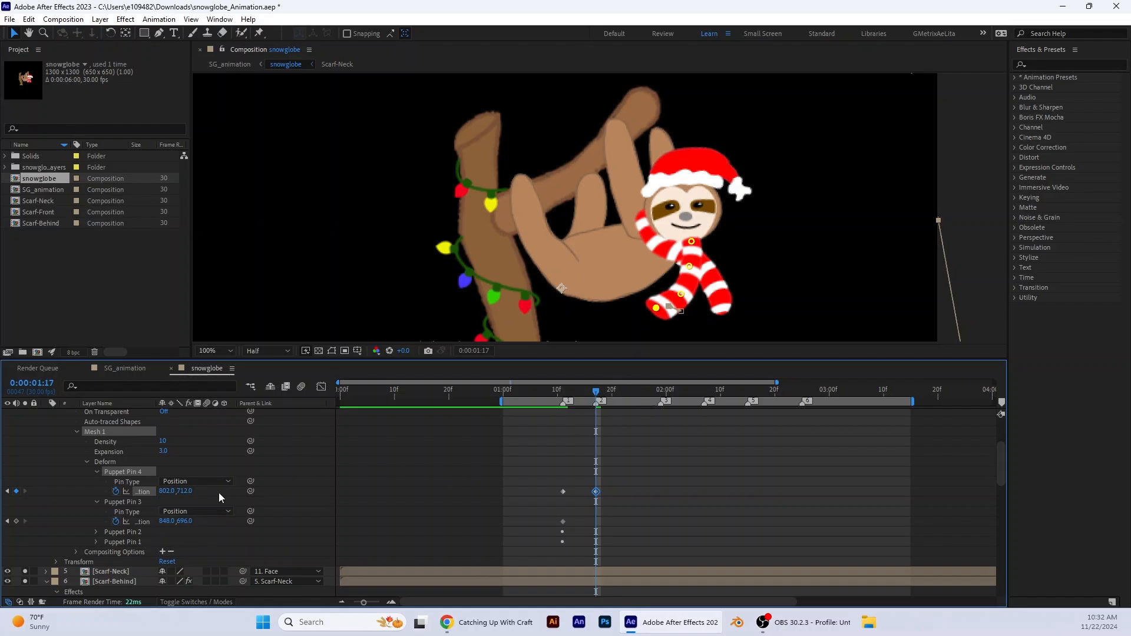
left_click_drag(598, 392, 598, 416)
Keyframe Scarf-Behind's Puppet Pin 4 position at 873, 741 at 0:00:01:17
scroll(210, 518, "down", 2)
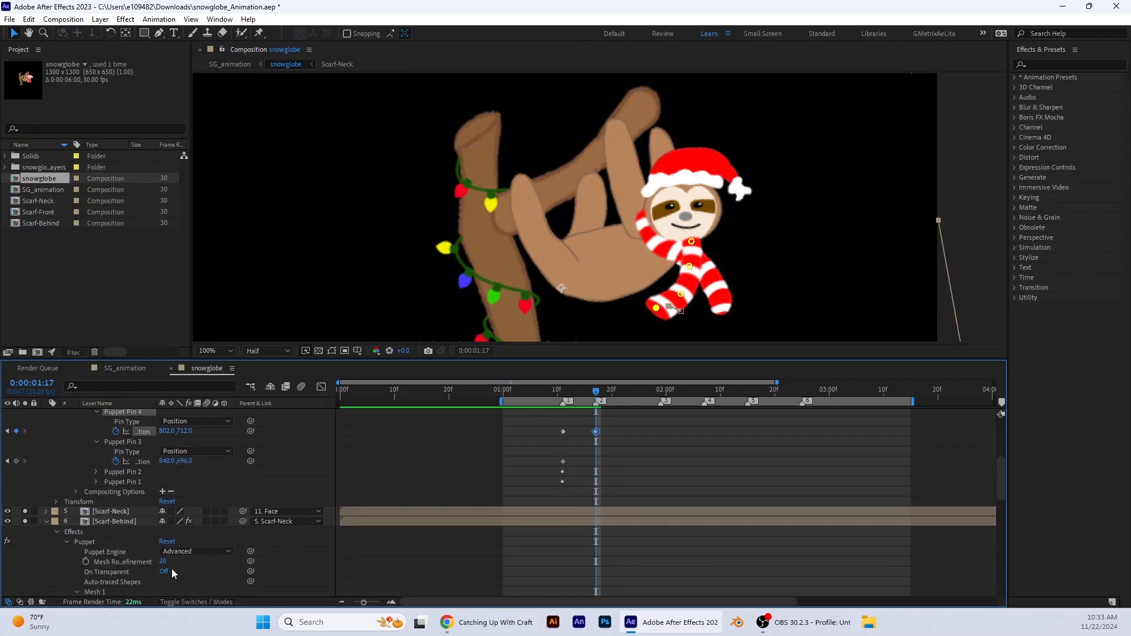
scroll(171, 568, "down", 5)
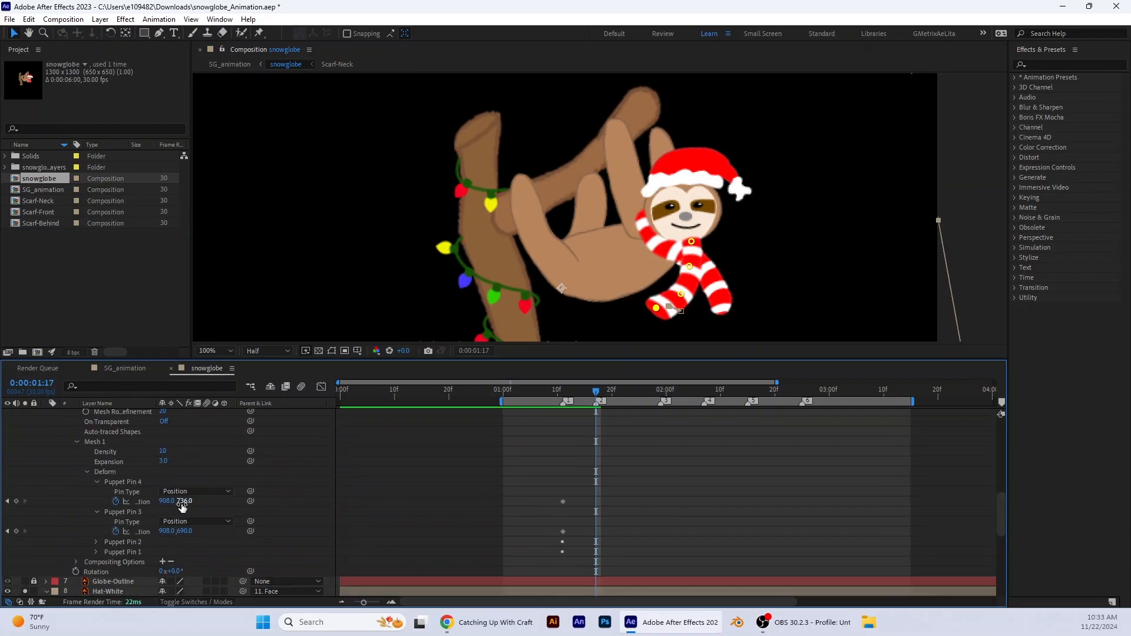
mouse_move(169, 499)
left_mouse_down()
mouse_move(152, 498)
mouse_move(193, 496)
mouse_move(162, 503)
left_mouse_up()
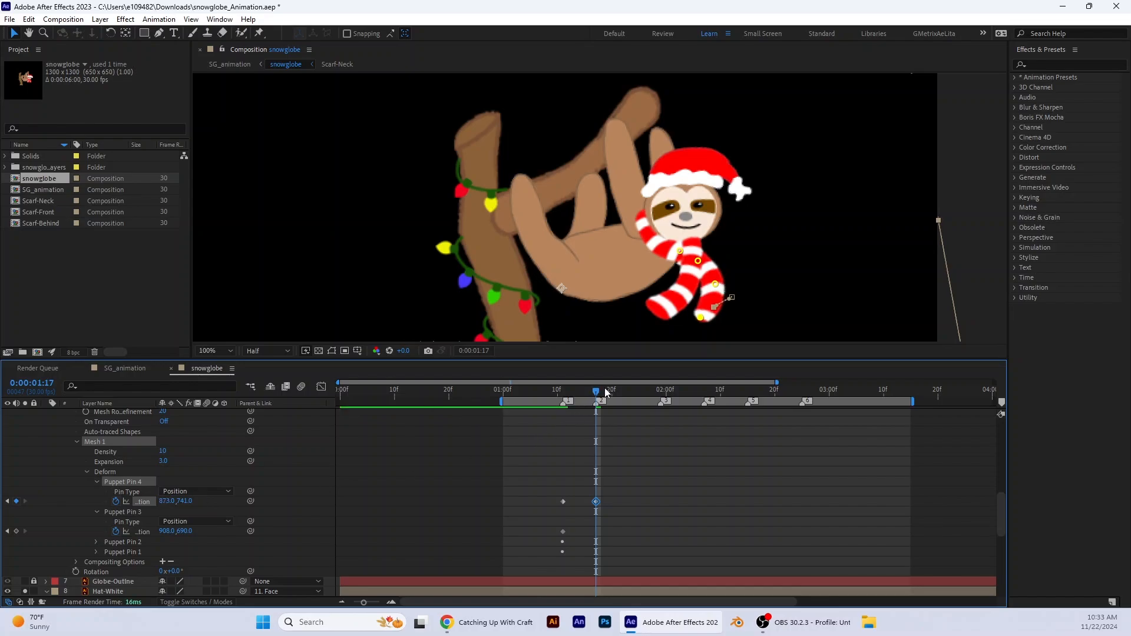
At 0:00:01:29, reposition Scarf-Front's Puppet Pin 4 so the scarf's tip swings up toward the sloth's body
left_click_drag(594, 396, 663, 441)
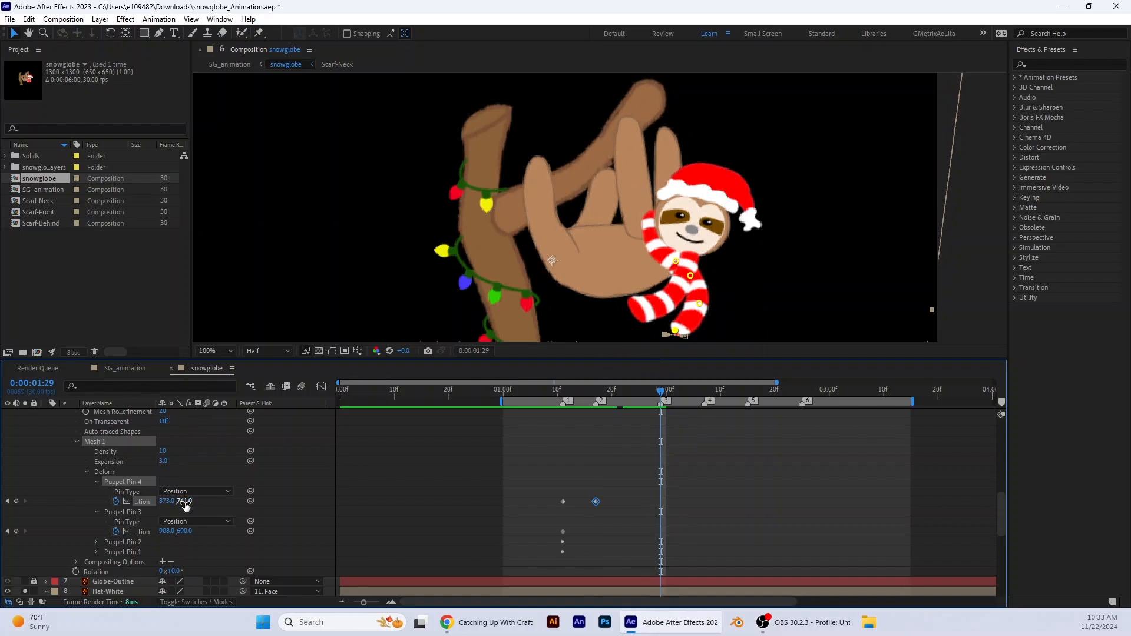
scroll(189, 478, "up", 5)
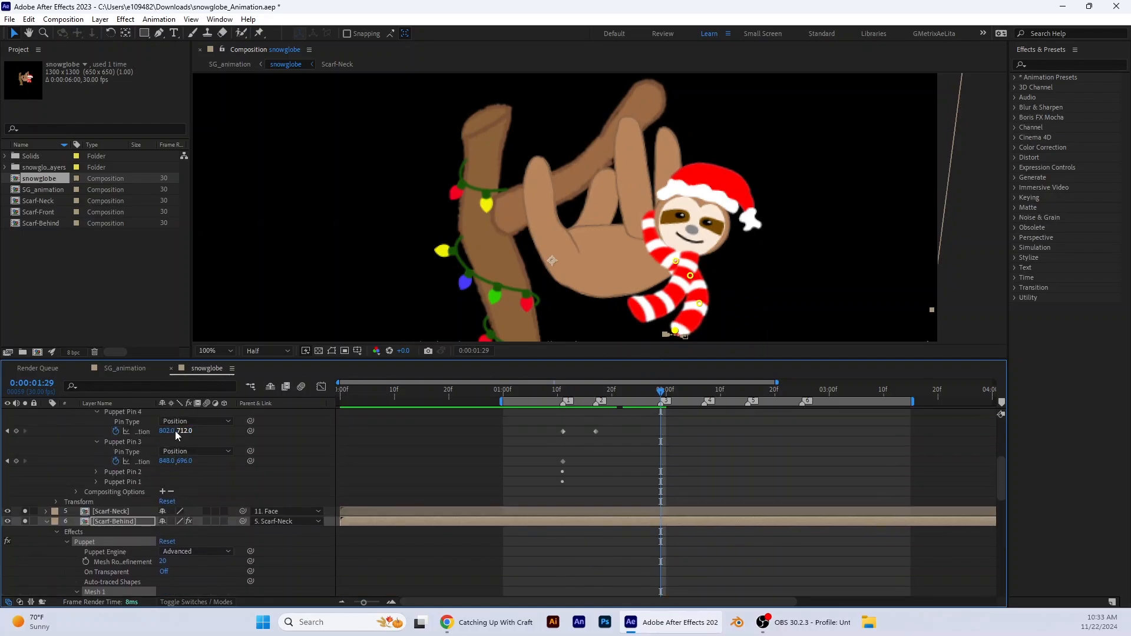
mouse_move(170, 431)
left_mouse_down()
mouse_move(190, 434)
mouse_move(178, 463)
mouse_move(175, 439)
left_mouse_up()
At 0:00:01:29, keyframe Scarf-Behind's Puppet Pin 4 at 855, 722 and Puppet Pin 3 at 894, 690
scroll(211, 540, "down", 1)
scroll(210, 540, "down", 2)
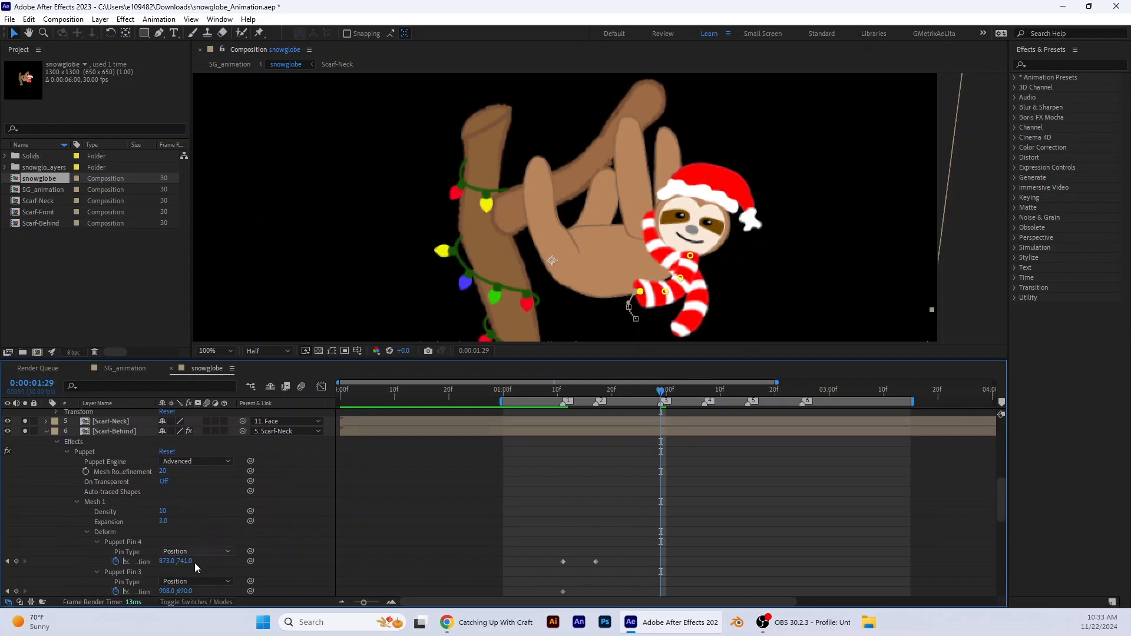
left_click_drag(188, 563, 162, 561)
left_click(207, 568)
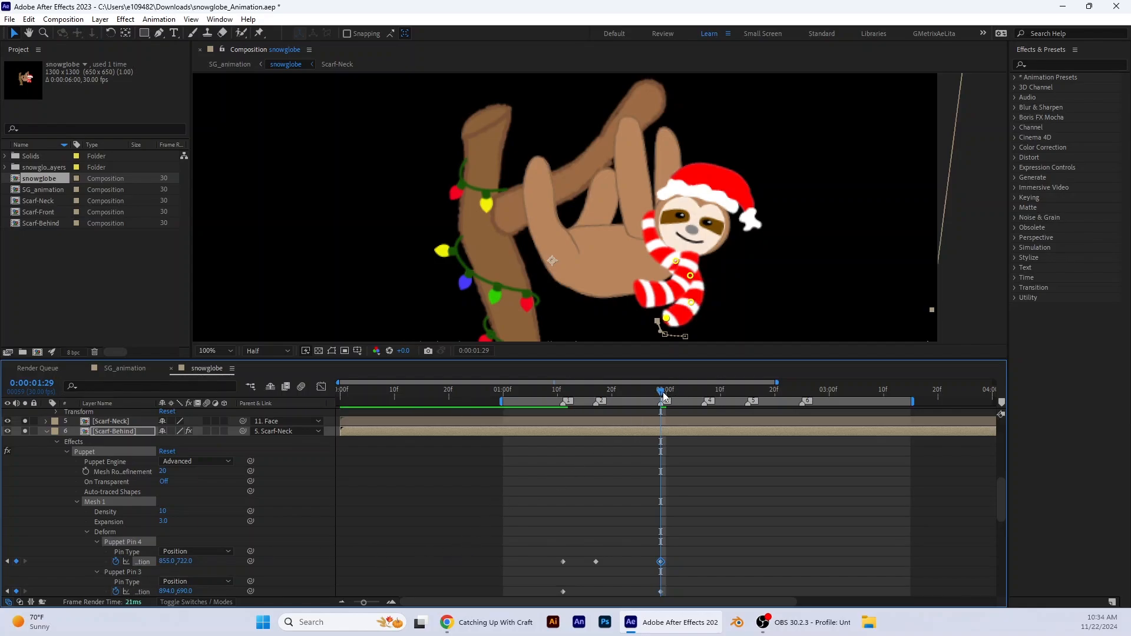
At 0:00:02:07, swing Scarf-Behind's Puppet Pin 4 away from the body and keyframe Puppet Pin 3 at 905, 689
left_click_drag(662, 393, 706, 440)
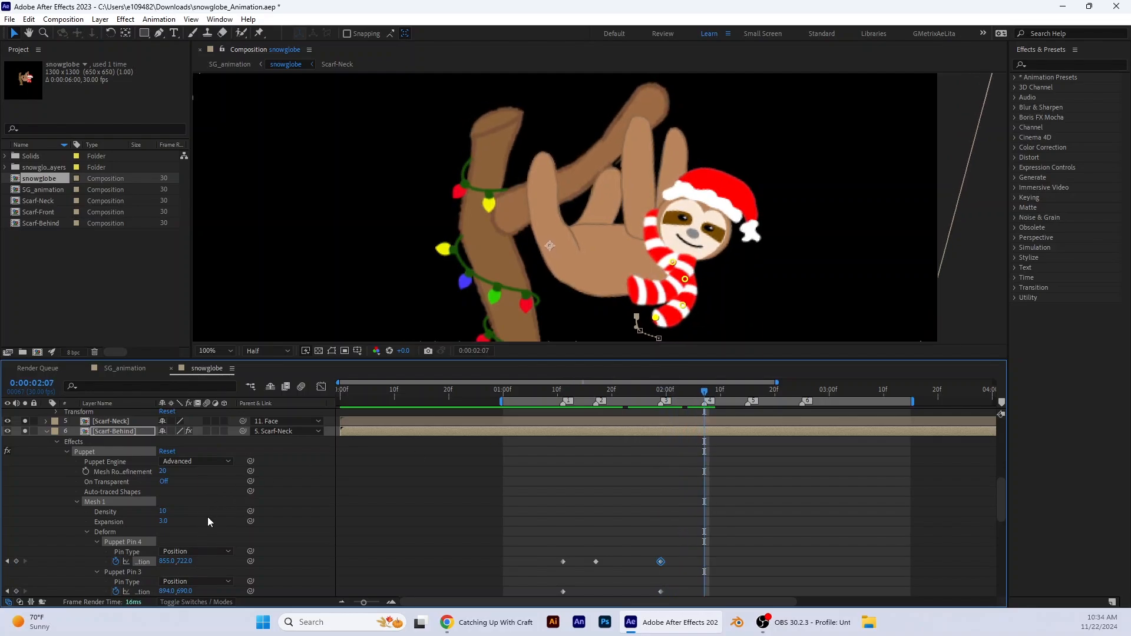
scroll(204, 515, "down", 2)
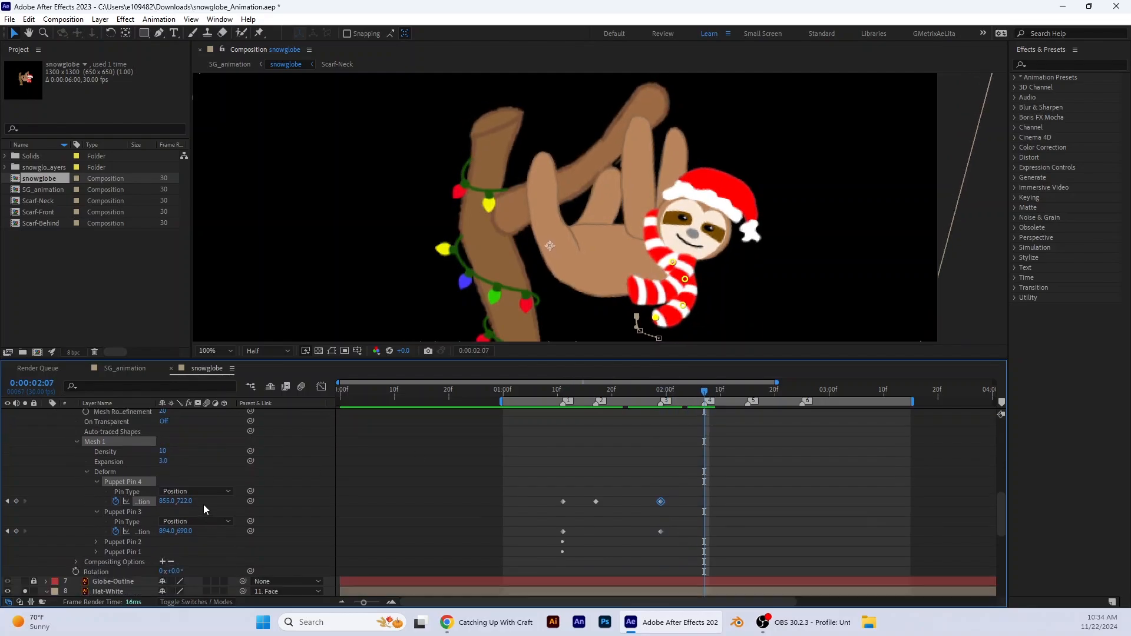
left_click_drag(187, 501, 181, 506)
key("ctrl+z")
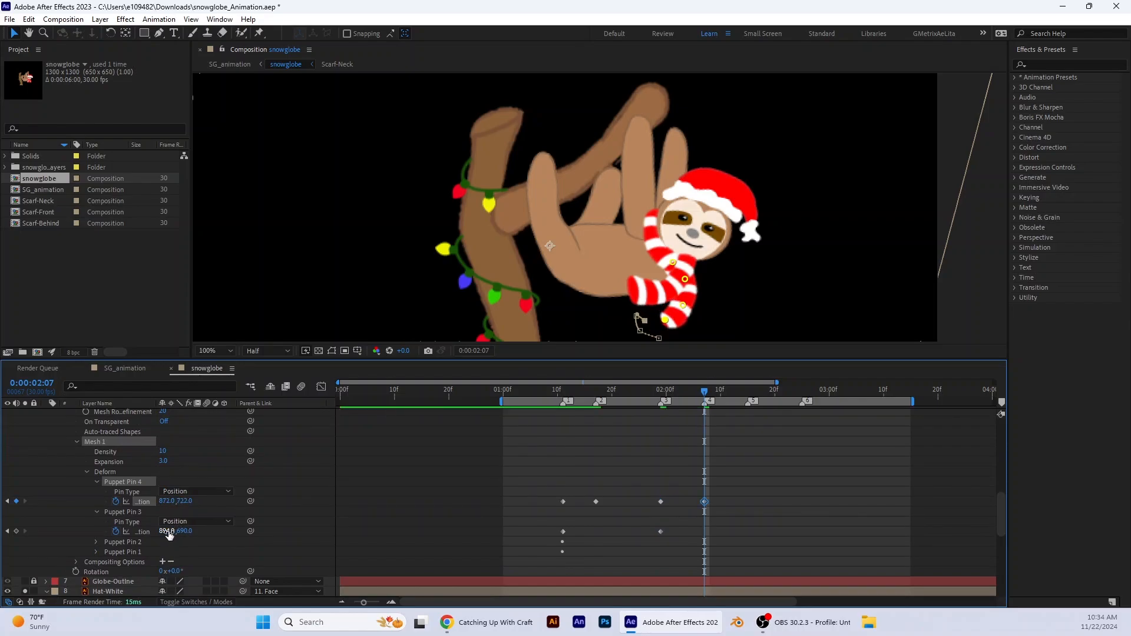
left_click_drag(683, 305, 669, 327)
Adjust Scarf-Front's lower pins at 0:00:01:17, and at 0:00:02:07 keyframe Puppet Pin 4 at 827, 719 and Puppet Pin 3 at 852, 691
scroll(153, 471, "up", 5)
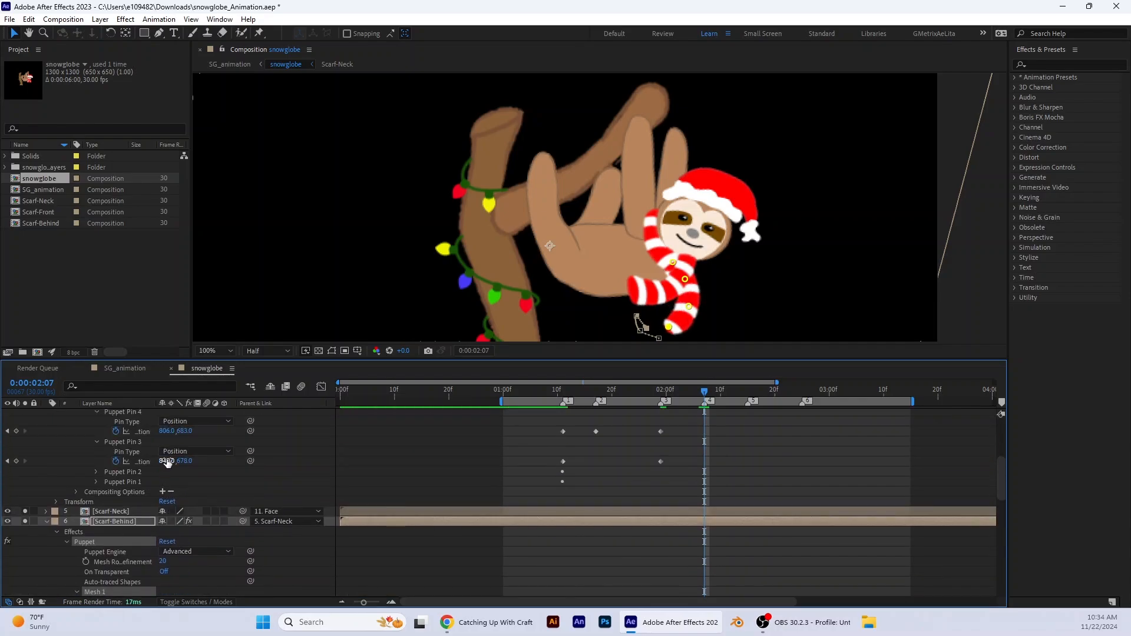
mouse_move(168, 433)
left_mouse_down()
mouse_move(197, 432)
mouse_move(193, 462)
mouse_move(165, 458)
mouse_move(194, 435)
mouse_move(162, 435)
mouse_move(172, 435)
left_mouse_up()
key("ctrl+z")
left_click_drag(594, 397, 705, 427)
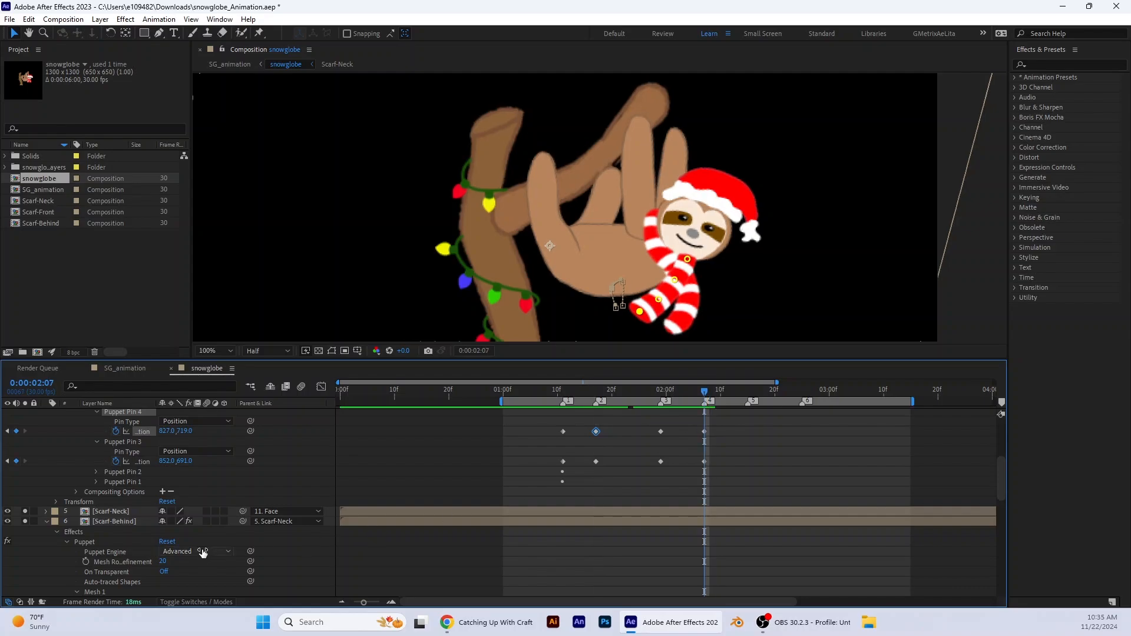
Set Scarf-Behind's Puppet Pin 4 position to 899, 732 at 0:00:02:07
scroll(207, 550, "down", 3)
scroll(181, 580, "down", 1)
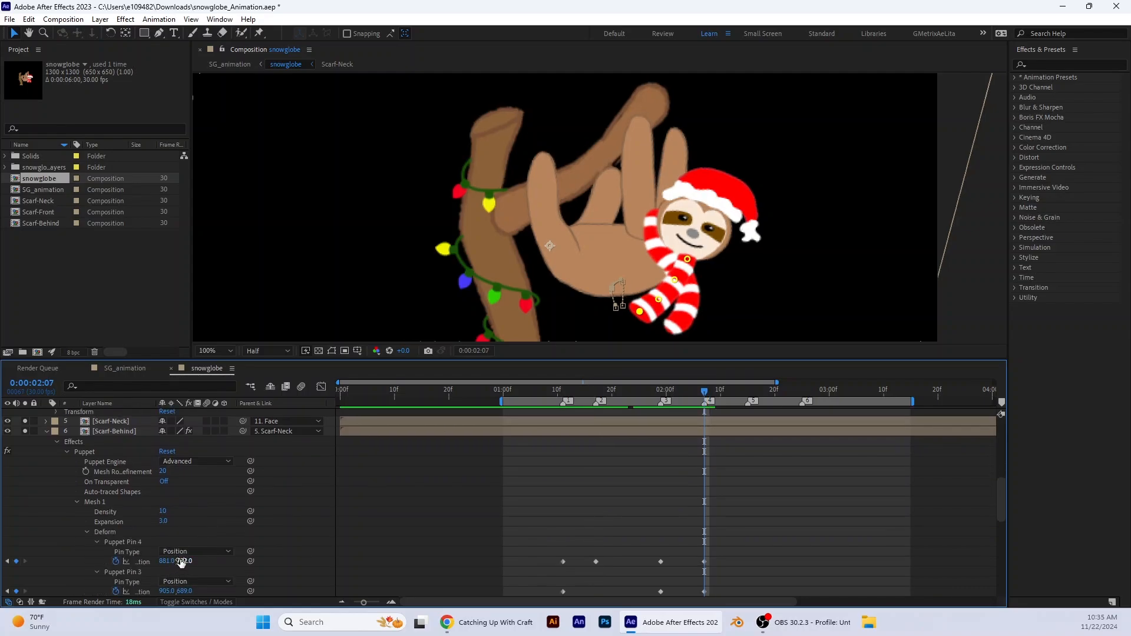
left_click_drag(169, 564, 181, 564)
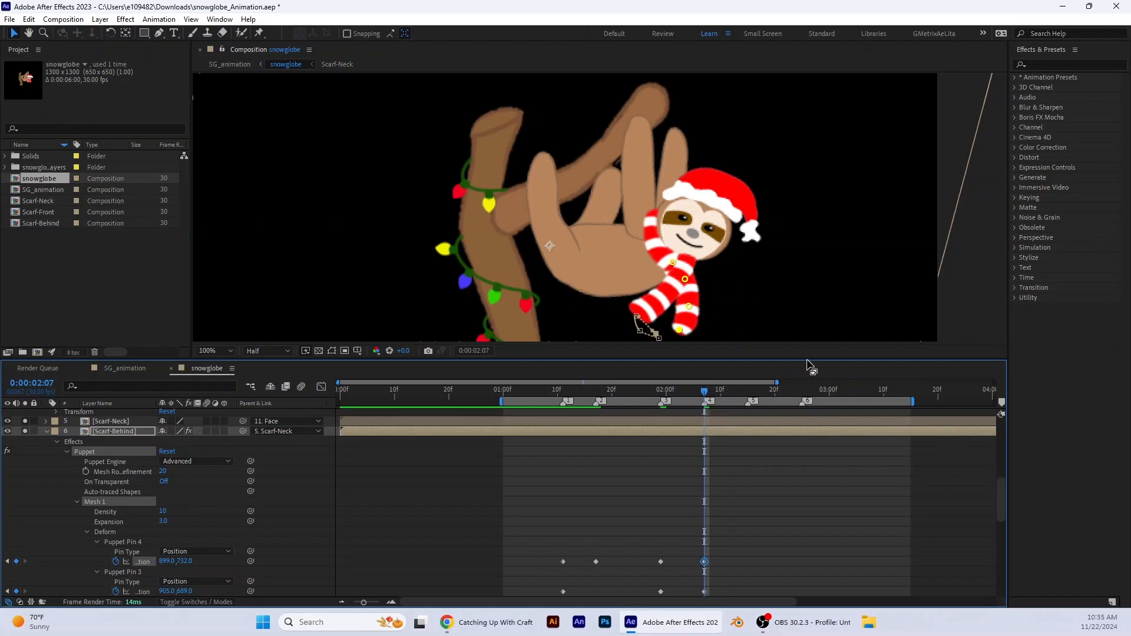
Move Scarf-Behind's last Puppet Pin 4 and Puppet Pin 3 keyframes from 0:00:02:07 to marker 5 at 0:00:02:15
left_click_drag(806, 361, 806, 283)
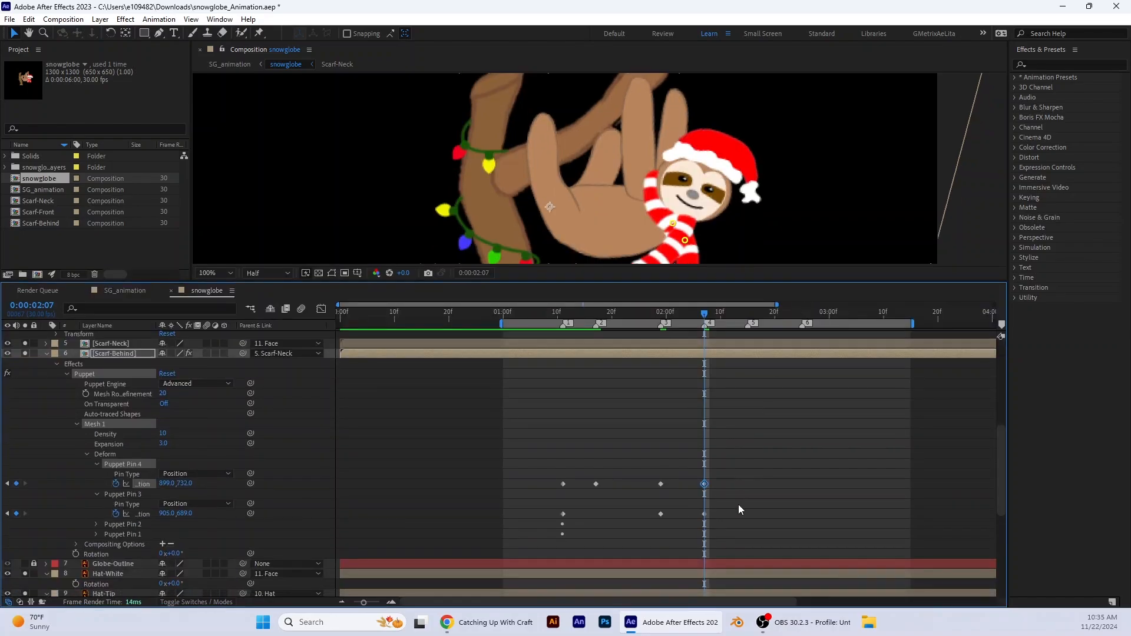
left_click(737, 482)
left_click_drag(709, 316, 650, 313)
left_click(704, 484)
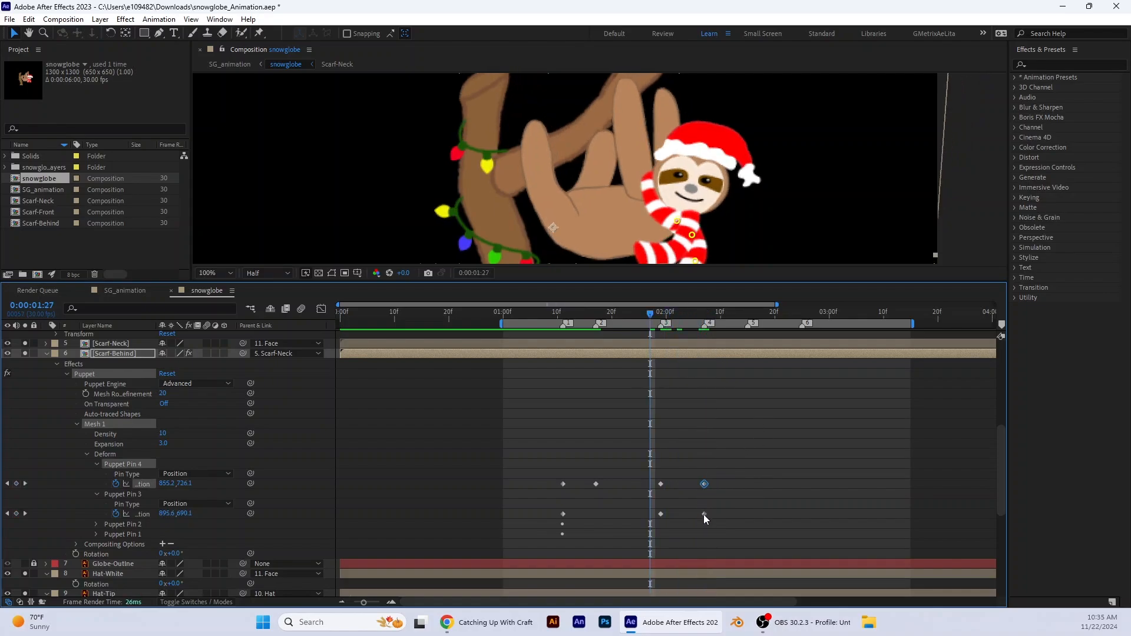
left_click(704, 514, "shift")
left_click_drag(711, 485, 764, 494)
left_click_drag(651, 315, 749, 334)
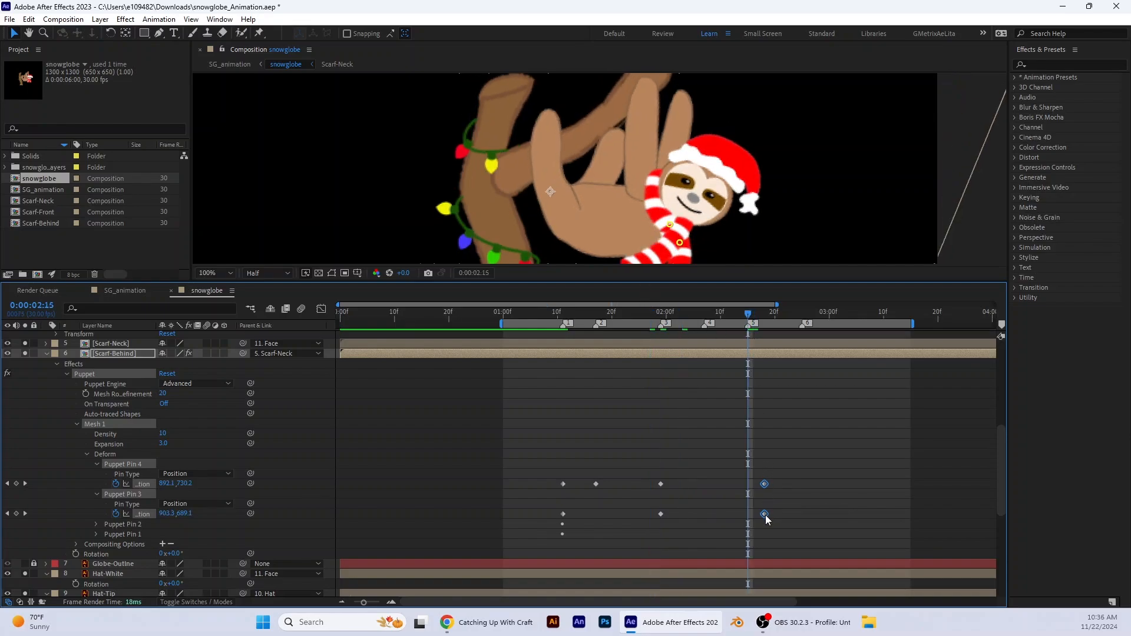
left_click_drag(764, 483, 747, 514)
Move Scarf-Front's last Puppet Pin 3 and Puppet Pin 4 keyframes to 0:00:02:15
scroll(708, 465, "up", 3)
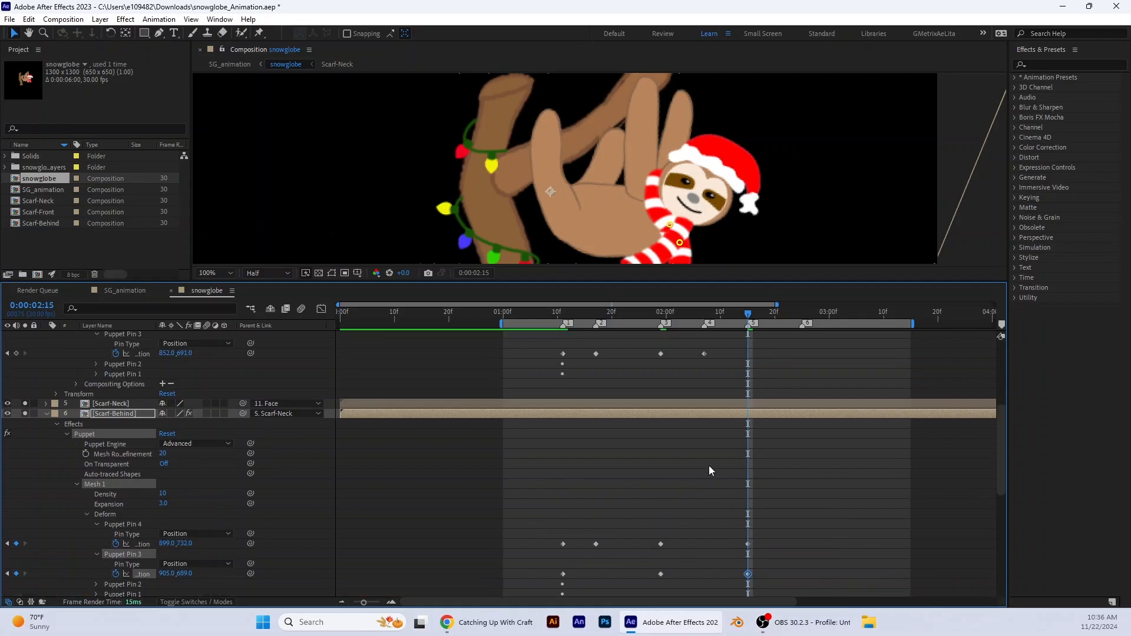
left_click_drag(704, 354, 748, 362)
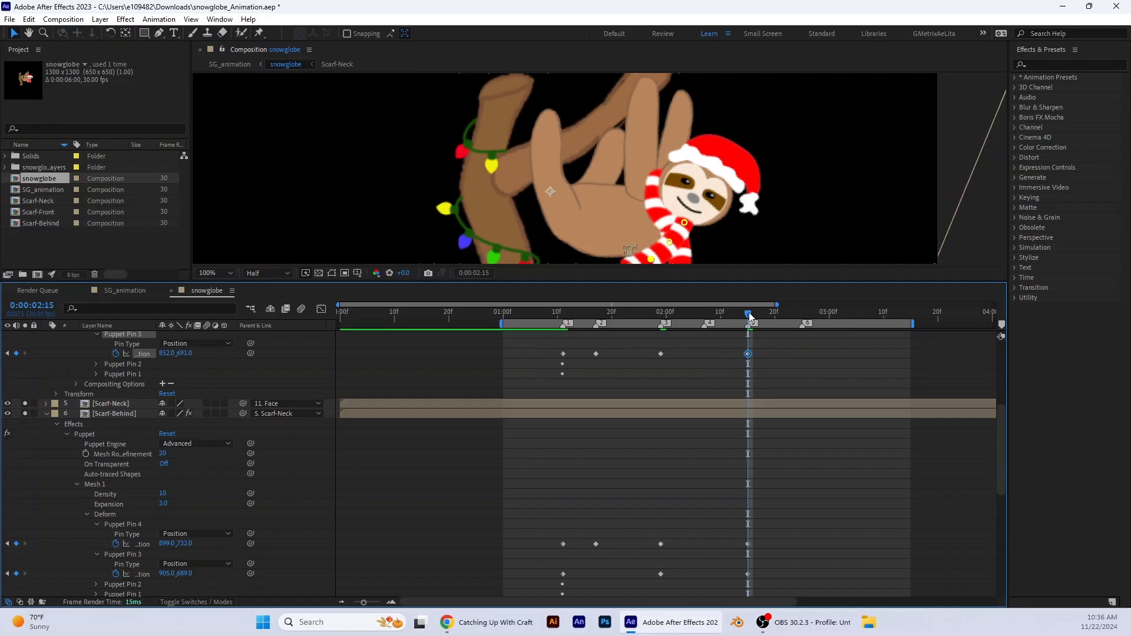
scroll(660, 384, "down", 1)
scroll(663, 385, "up", 3)
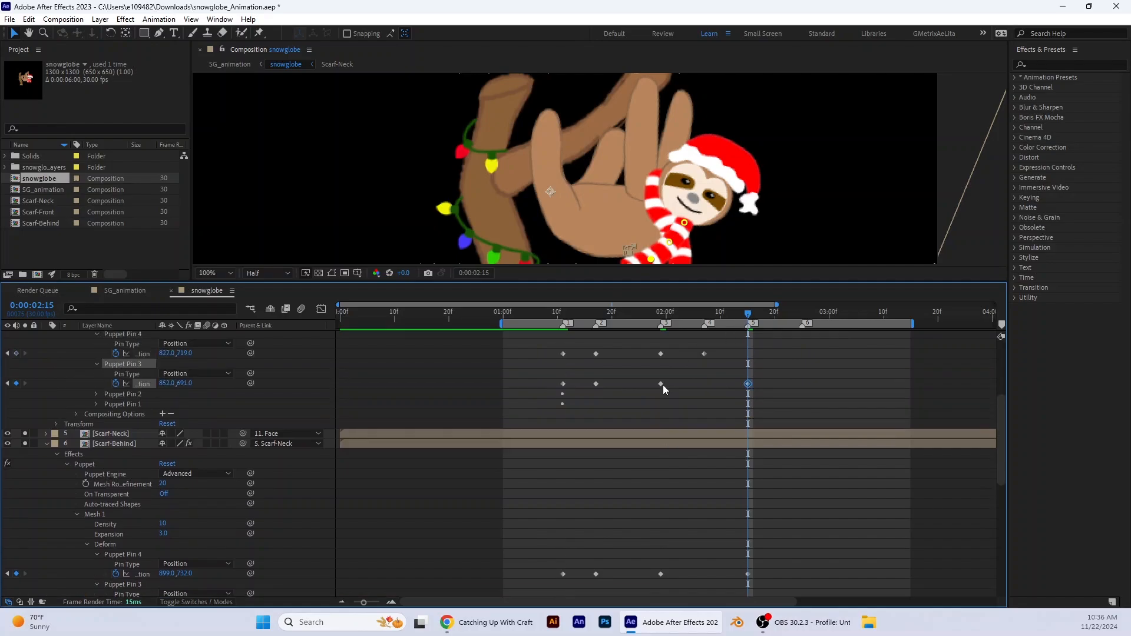
left_click_drag(704, 384, 749, 384)
Play back the scarf animation from 0:00:01:11 to check the swing timing
left_click_drag(750, 325, 565, 334)
key("space")
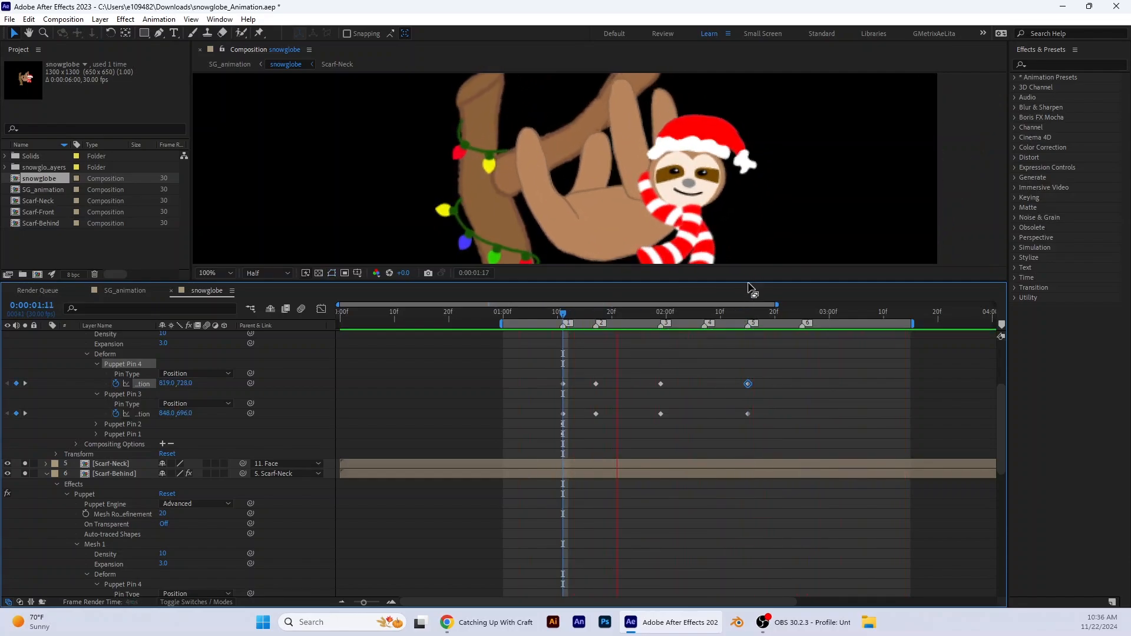
left_click_drag(752, 284, 766, 319)
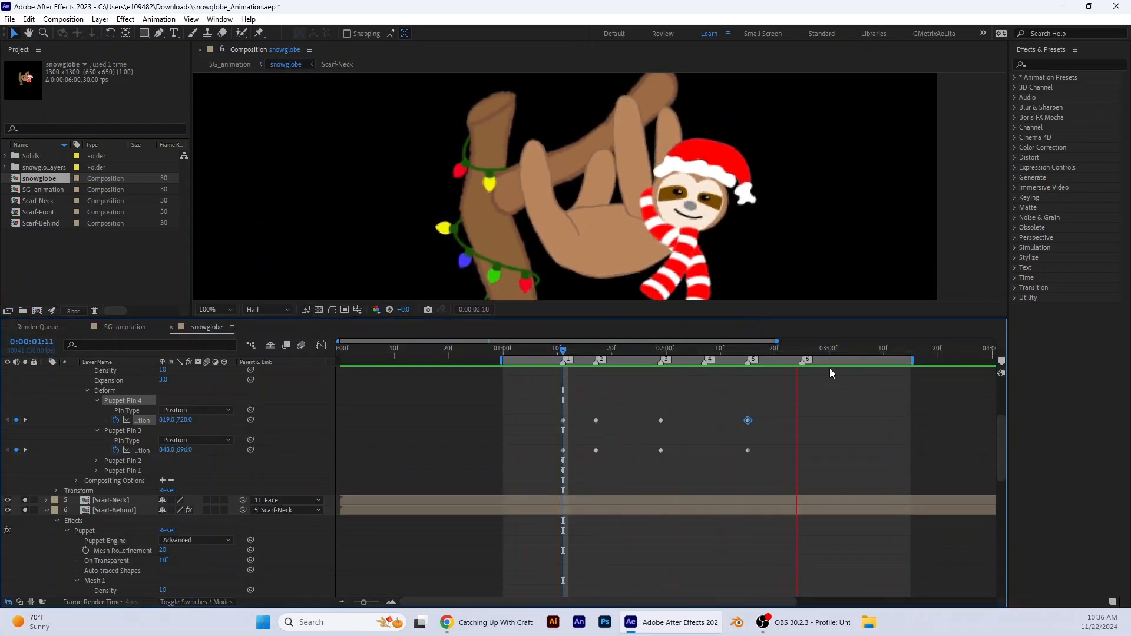
key("space")
Copy Scarf-Front's first Puppet Pin 4 and Puppet Pin 3 keyframes from 0:00:01:11 to marker 6 at 0:00:02:25
left_click_drag(791, 350, 802, 350)
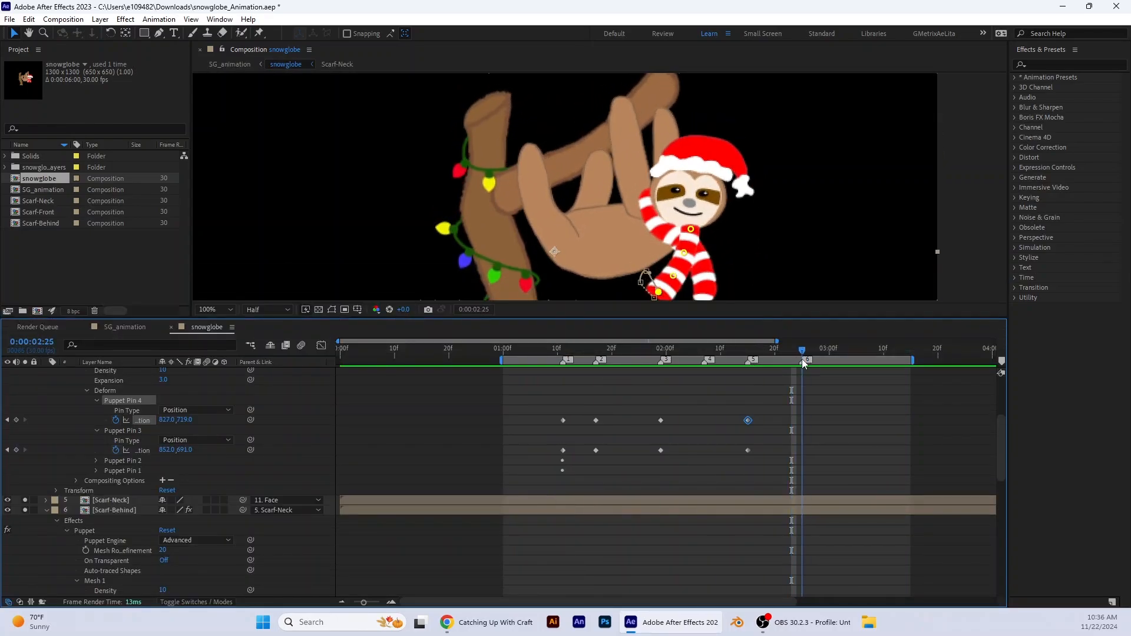
left_click(563, 450)
left_click(563, 421, "shift")
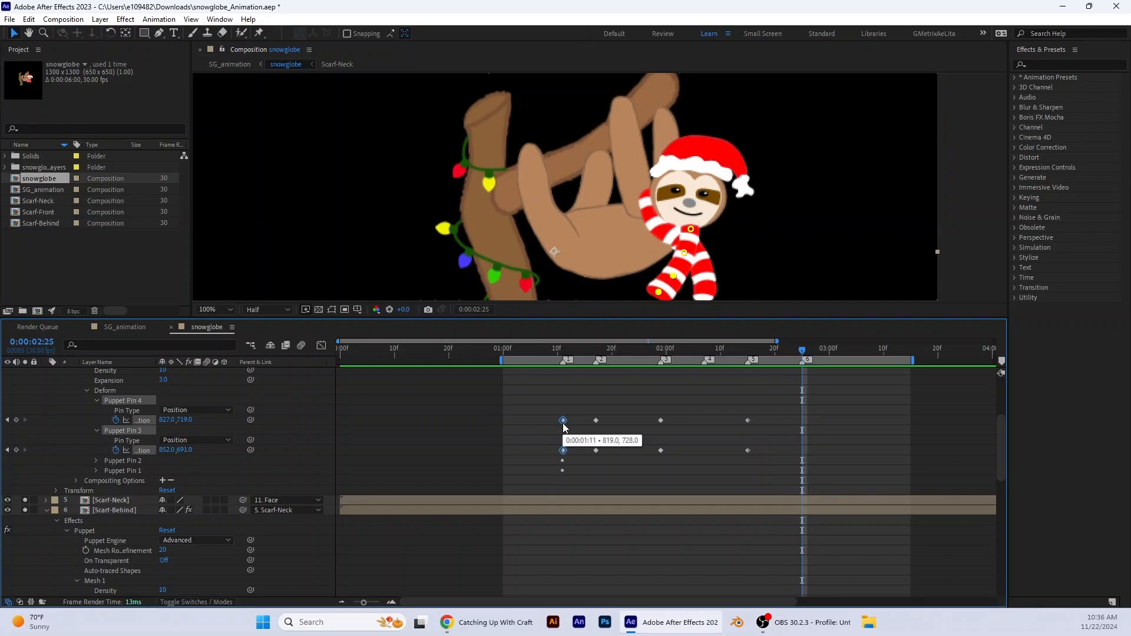
key("ctrl+v")
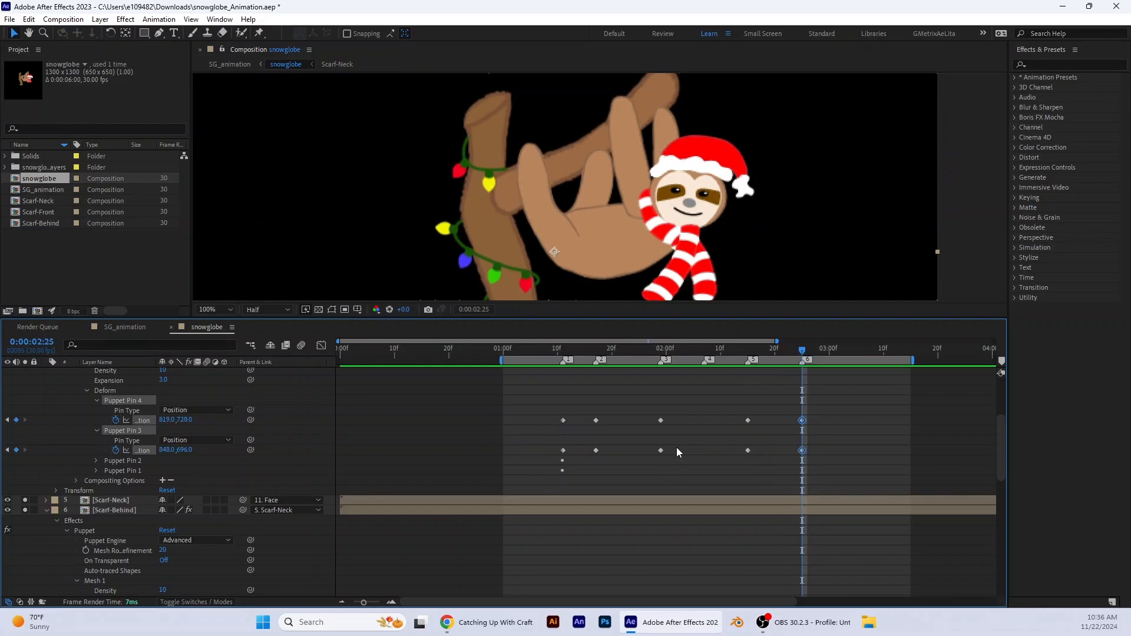
Copy Scarf-Behind's first Puppet Pin 4 and Puppet Pin 3 keyframes from 0:00:01:11 to 0:00:02:25
scroll(677, 447, "down", 3)
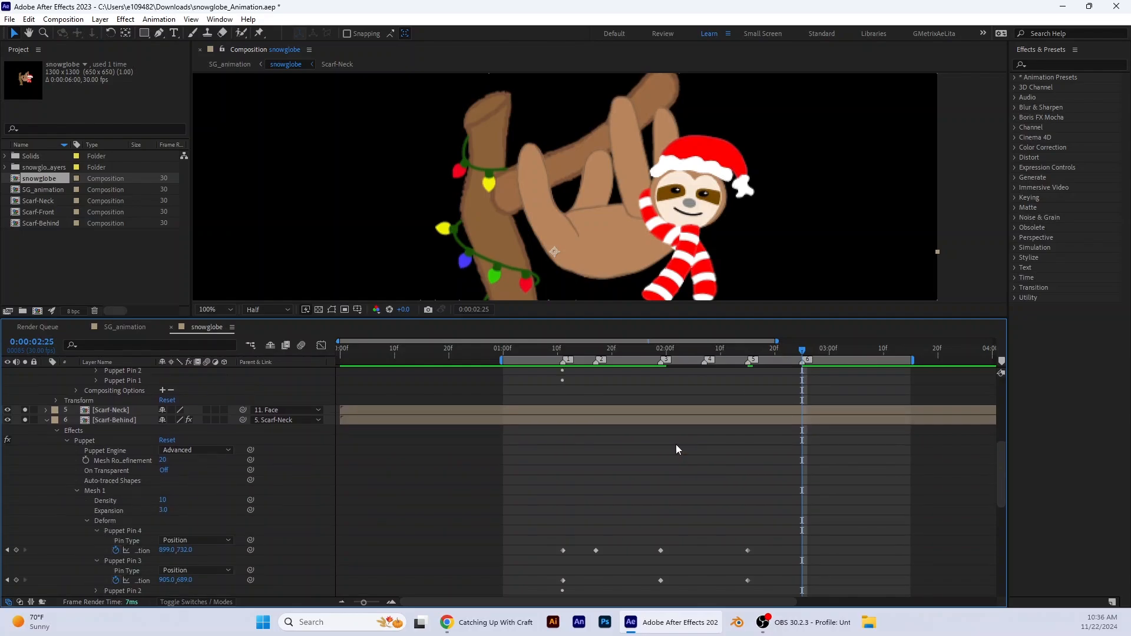
scroll(677, 449, "down", 1)
left_click(563, 522)
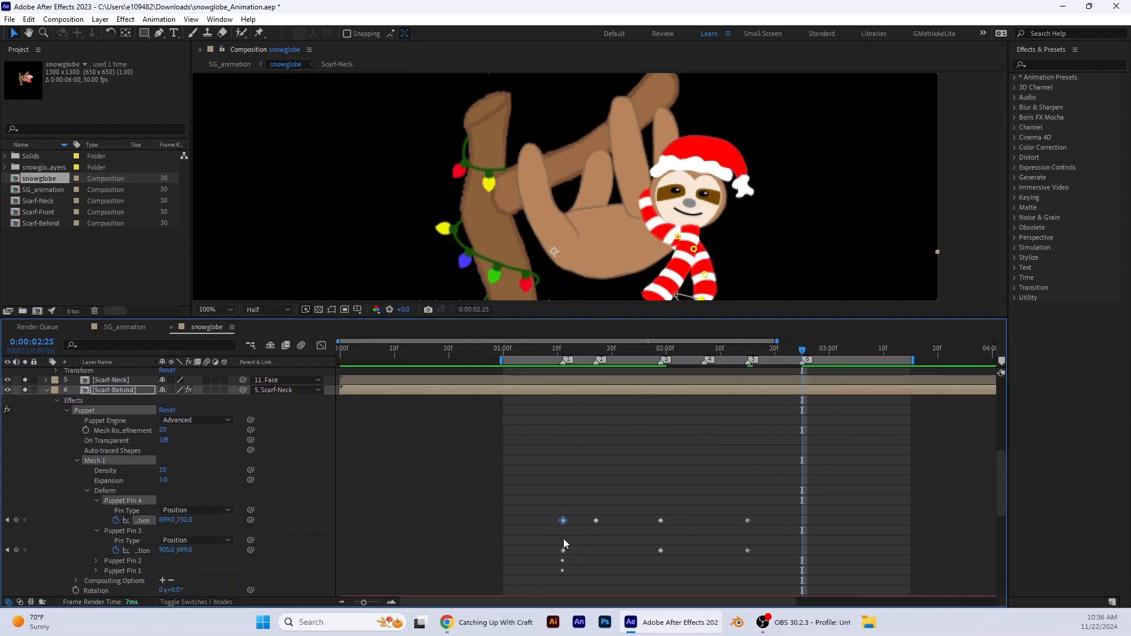
left_click(562, 551, "shift")
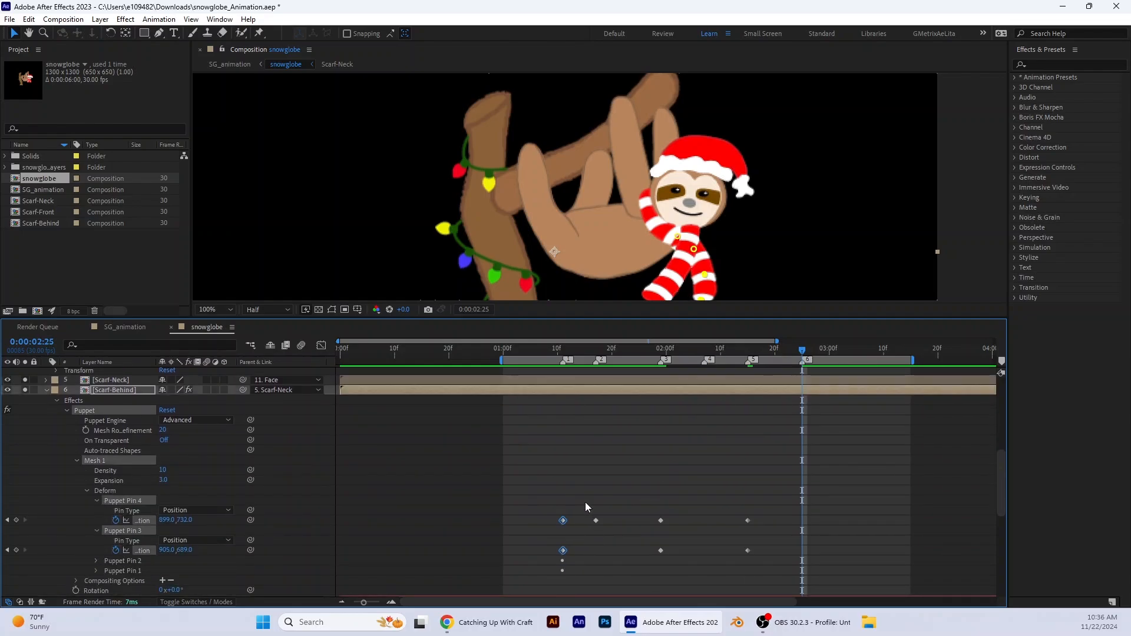
key("ctrl+v")
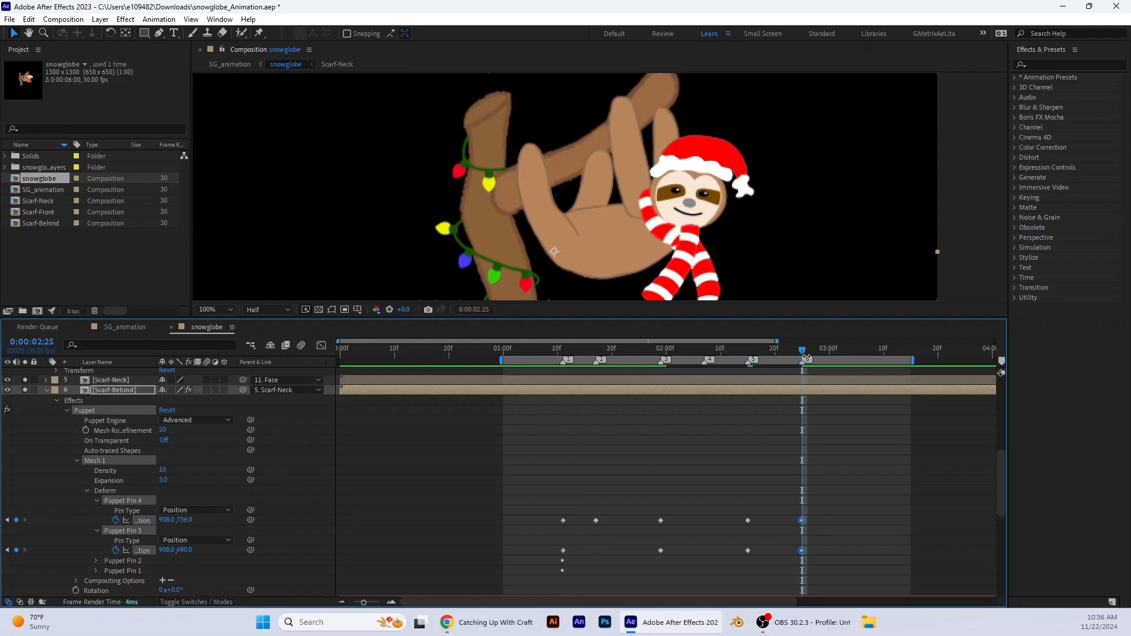
Preview the finished swing from 0:00:01:08 with the whole composition in view
left_click_drag(799, 354, 547, 370)
scroll(802, 228, "down", 2)
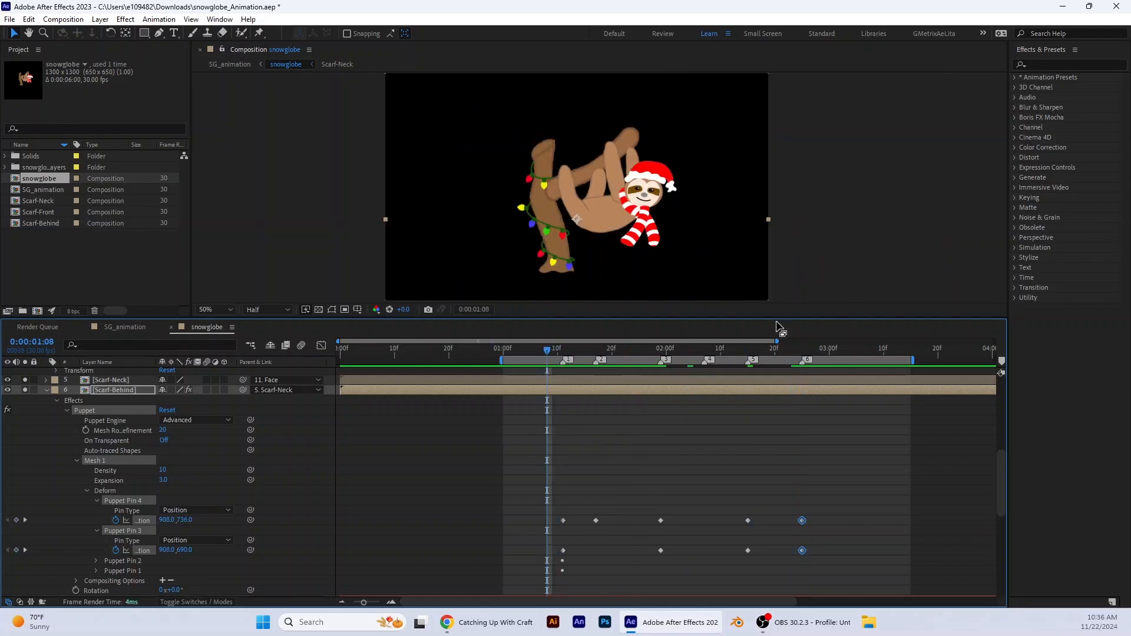
left_click_drag(783, 318, 776, 370)
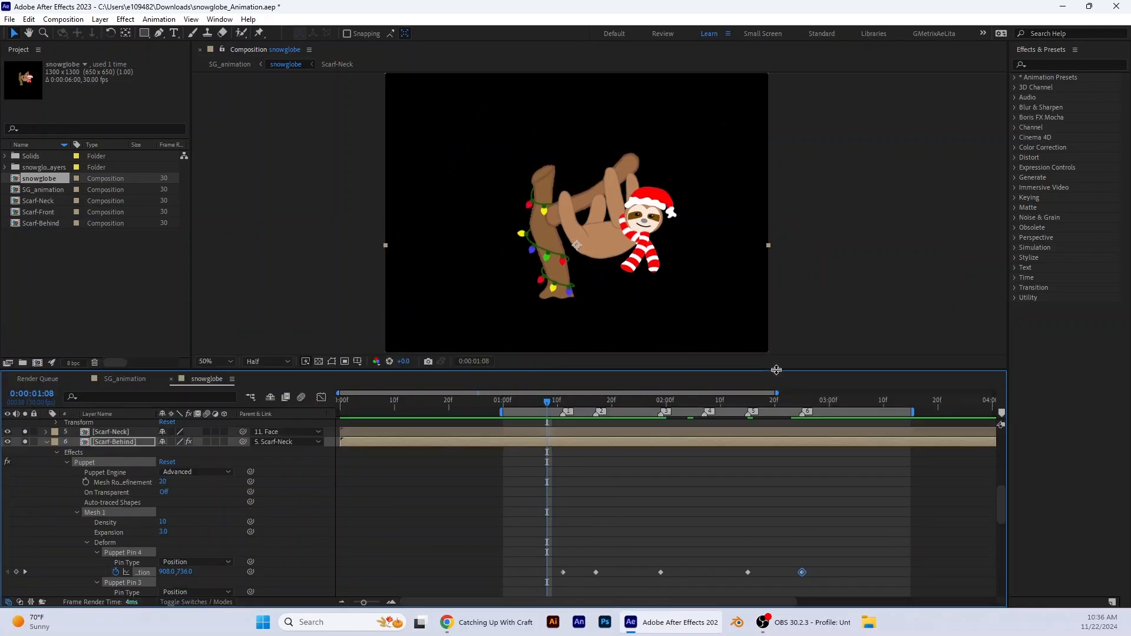
key("space")
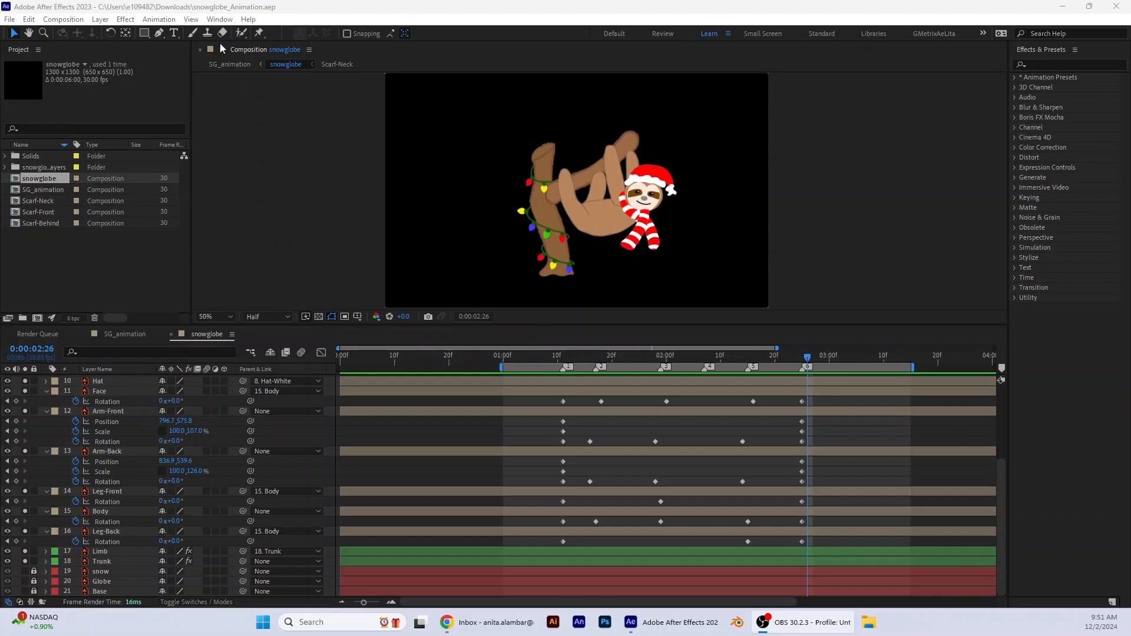
Add a null object layer to the snowglobe composition
left_click(100, 20)
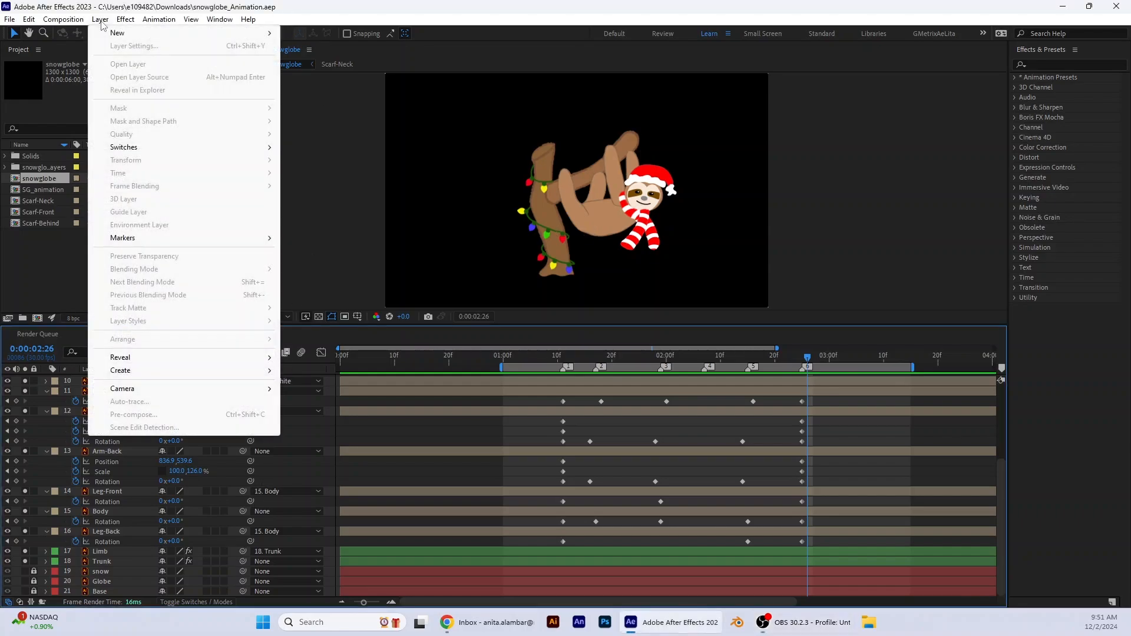
mouse_move(122, 35)
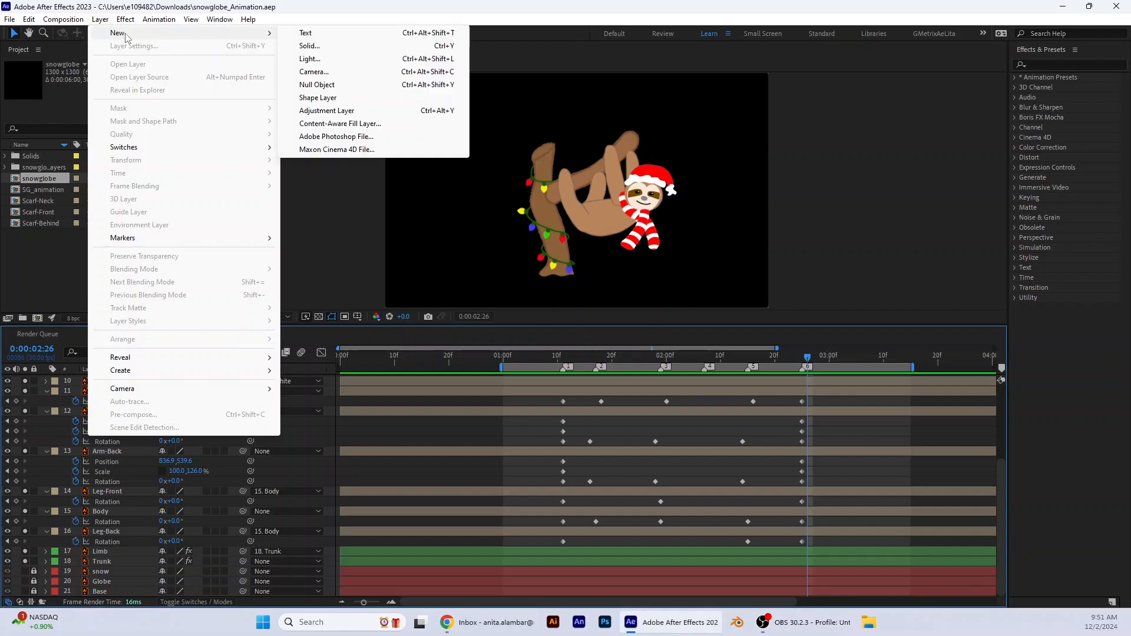
left_click(318, 86)
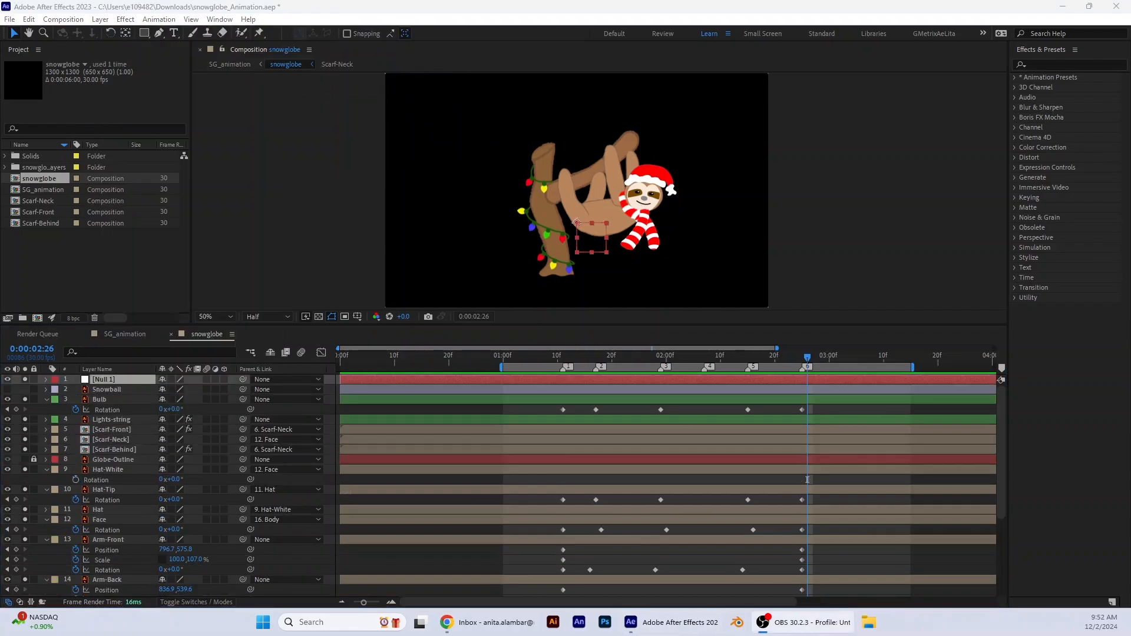
Turn off solo for all sloth and decoration layers, leaving only Arm-Back, Leg-Back, Limb and Trunk soloed
left_click_drag(24, 380, 25, 543)
scroll(26, 544, "down", 3)
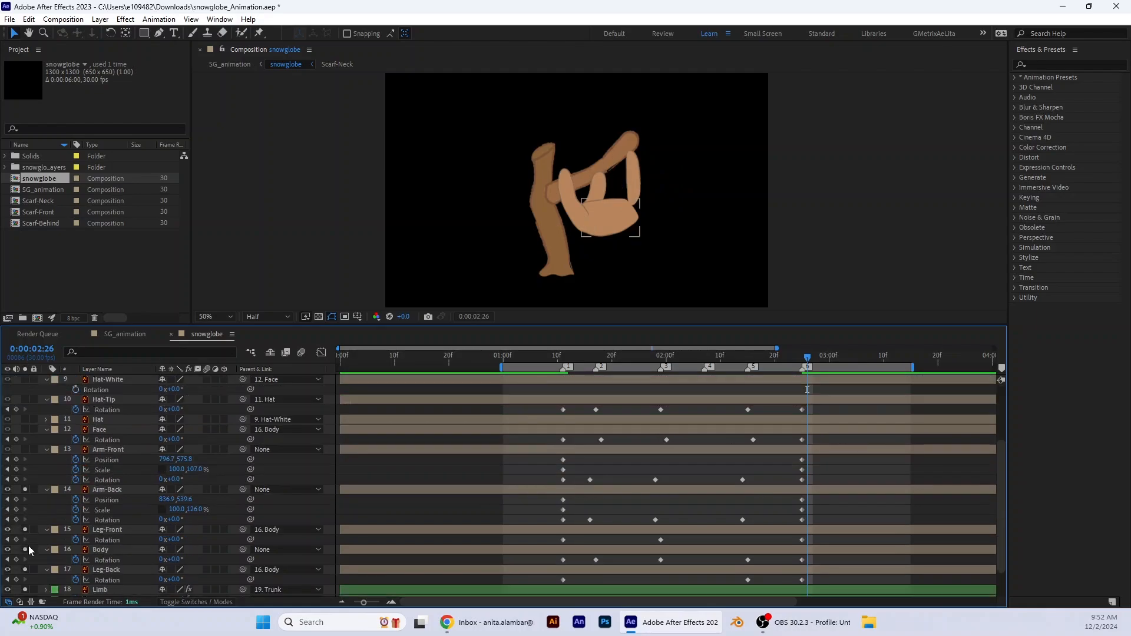
left_click(26, 530)
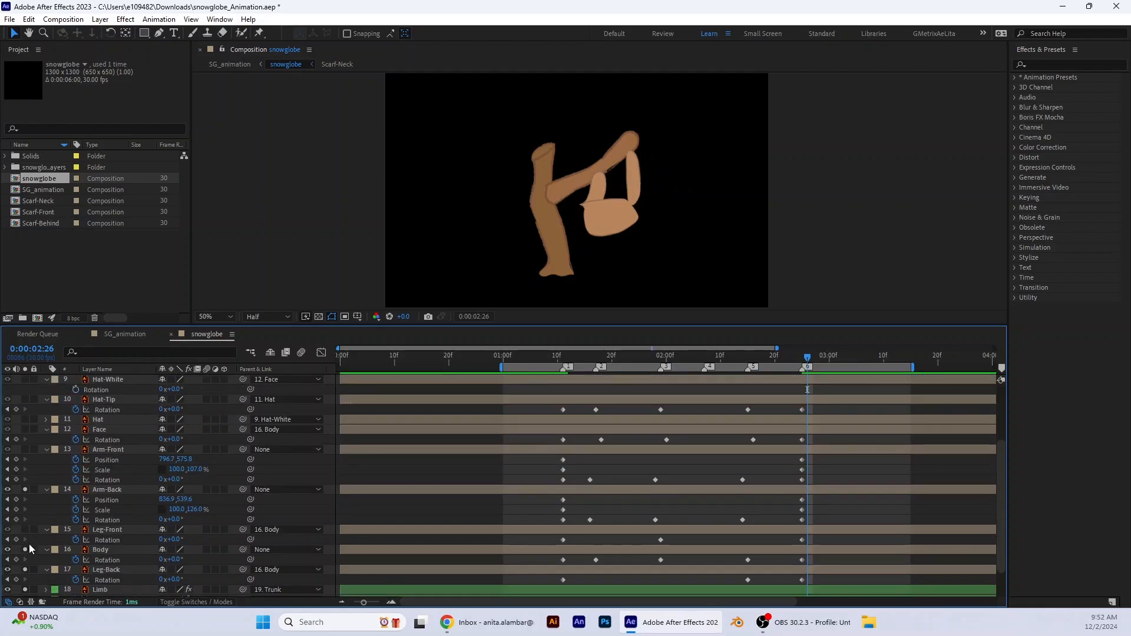
left_click(26, 550)
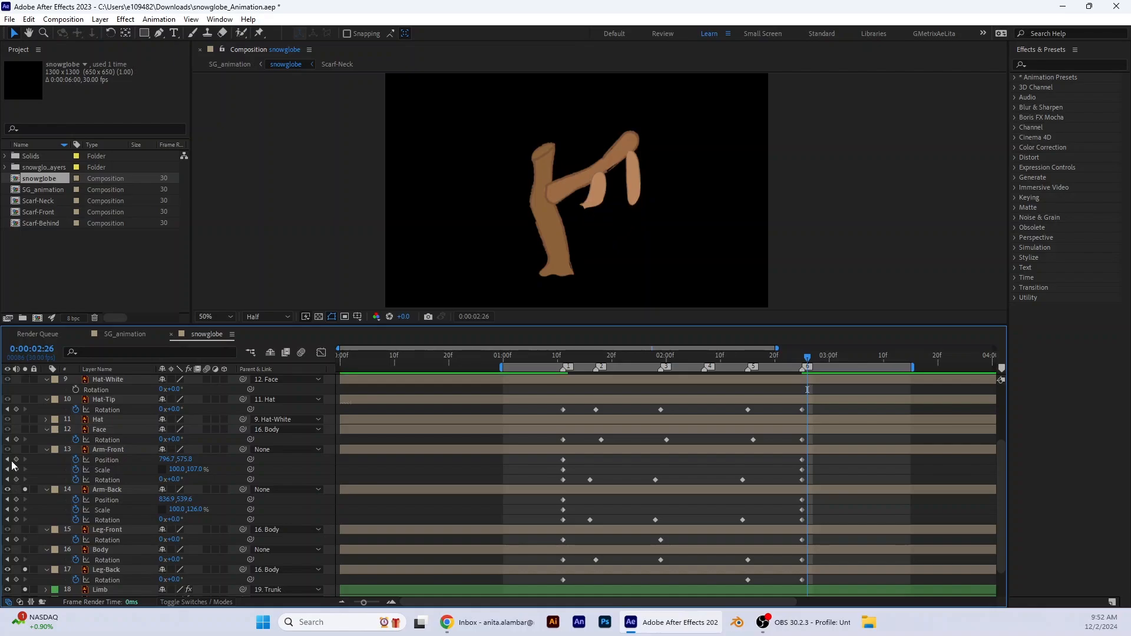
Collapse the expanded keyframe properties of the Arm-Front, Face, Hat-Tip and Hat-White layers
left_click(114, 450)
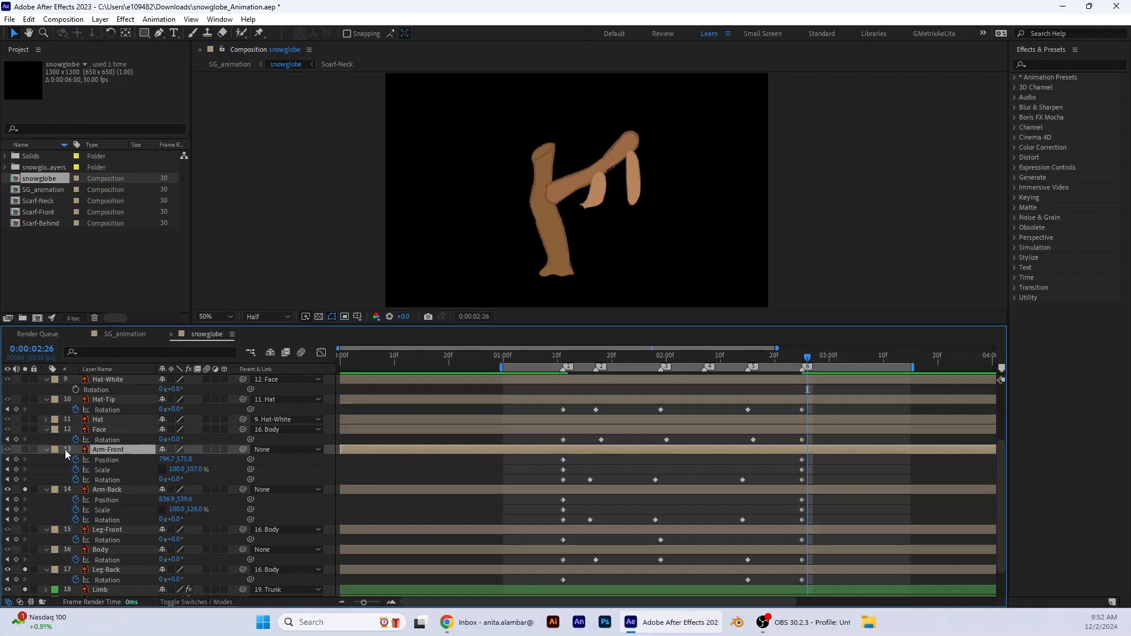
left_click(46, 449)
left_click(46, 430)
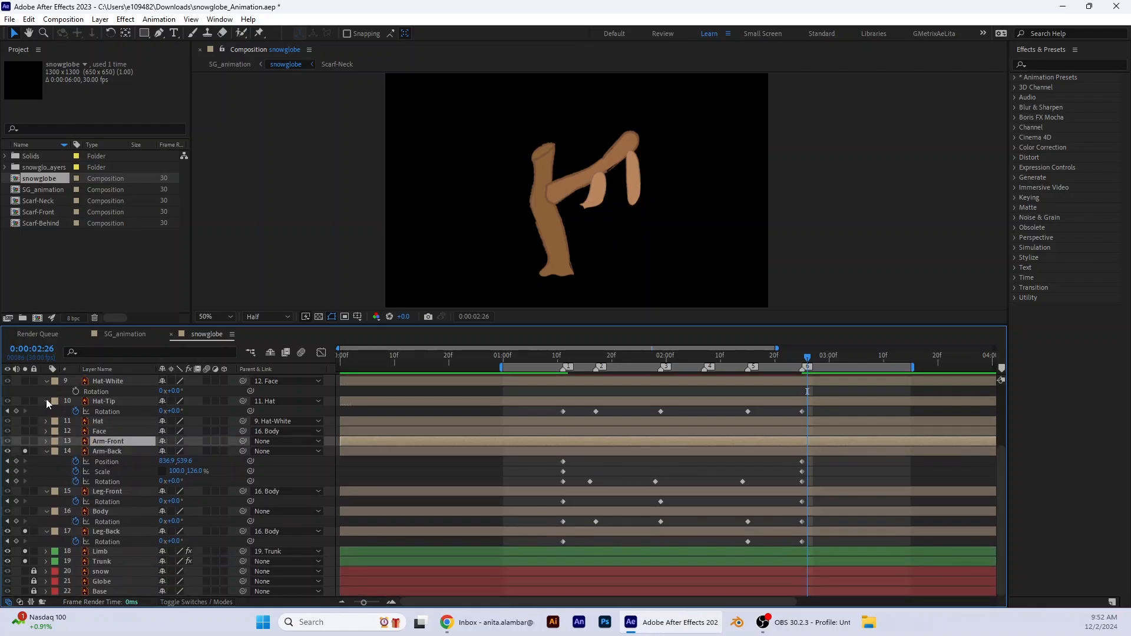
left_click(46, 399)
left_click(45, 381)
left_click(47, 383)
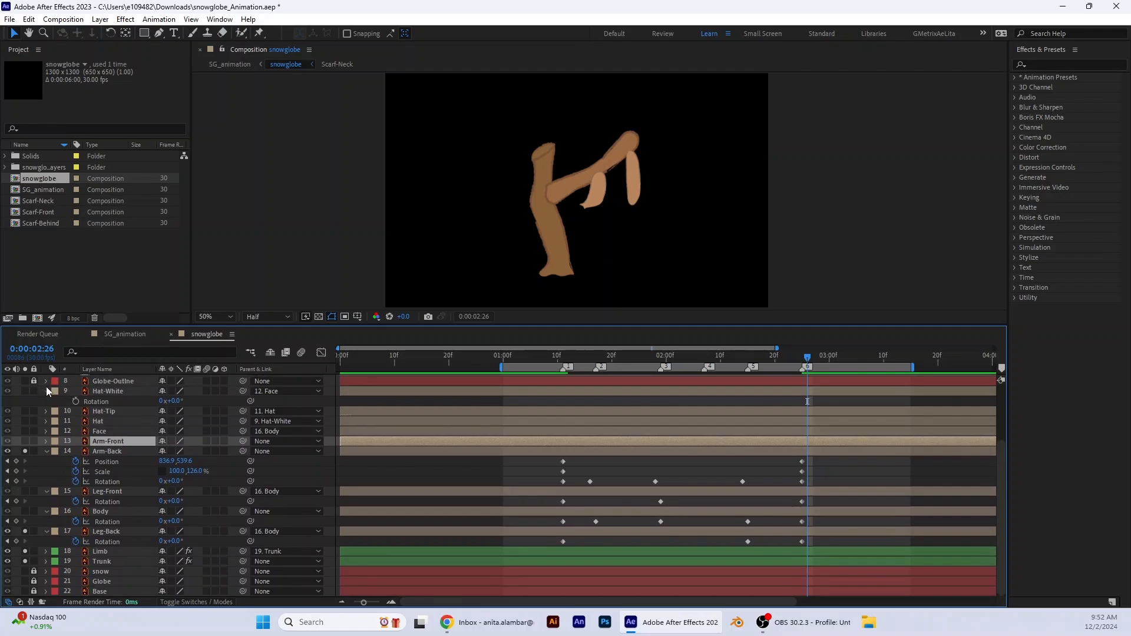
left_click(45, 390)
left_click(46, 451)
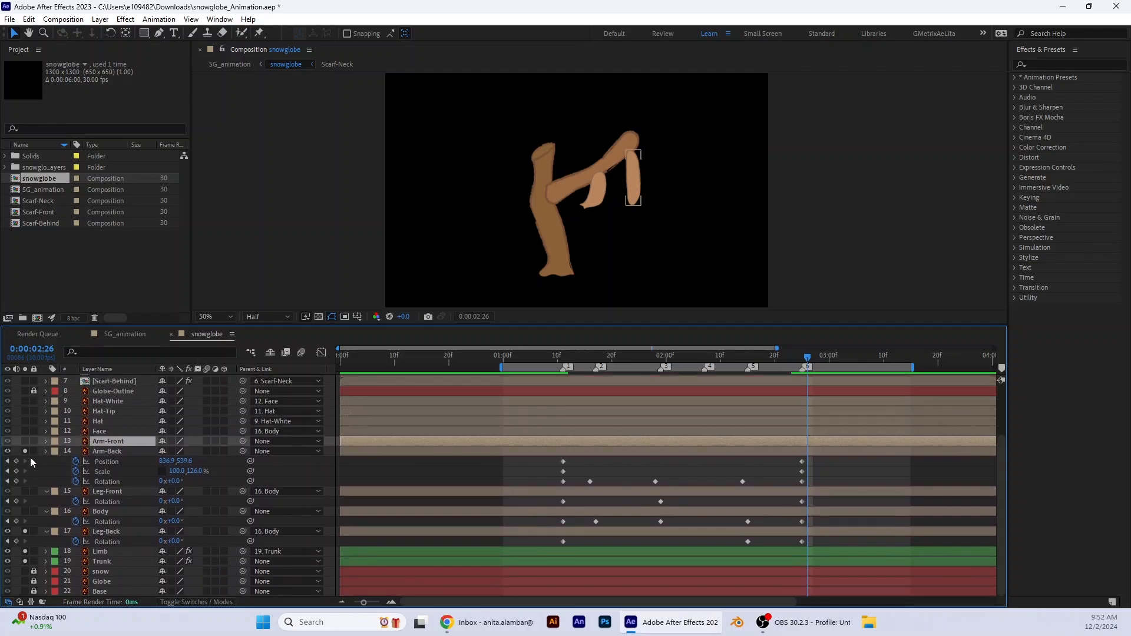
Collapse the keyframe properties of Arm-Back, Leg-Front, Body and Leg-Back, and turn off solo for all remaining soloed layers
left_click(48, 512)
left_click(46, 502)
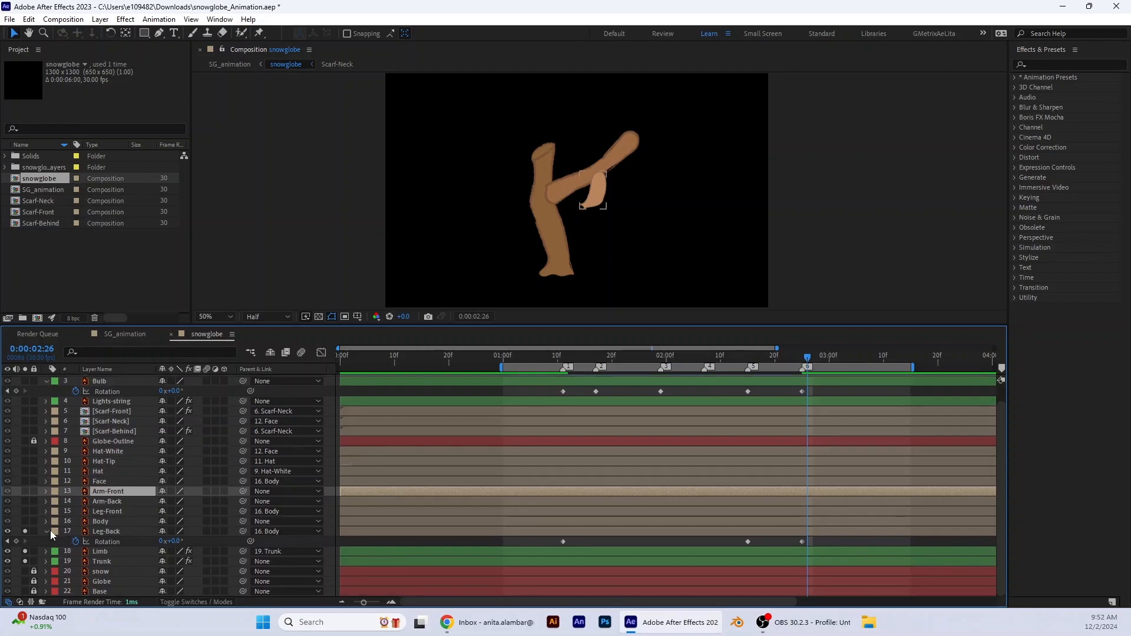
left_click(47, 531)
left_click(25, 541)
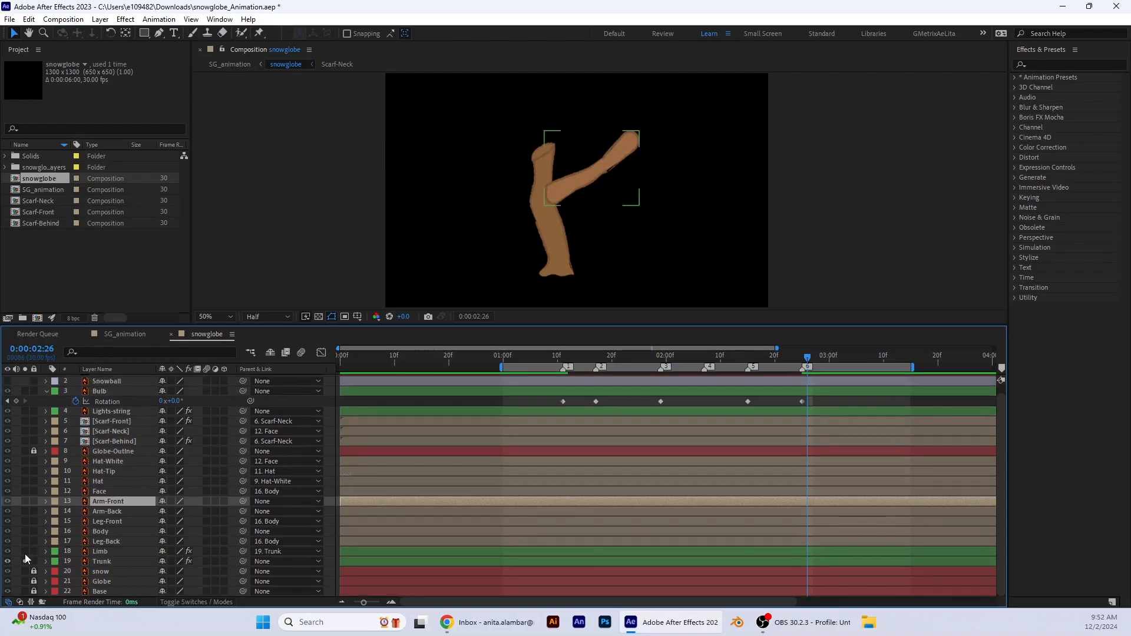
left_click(24, 552)
left_click(25, 562)
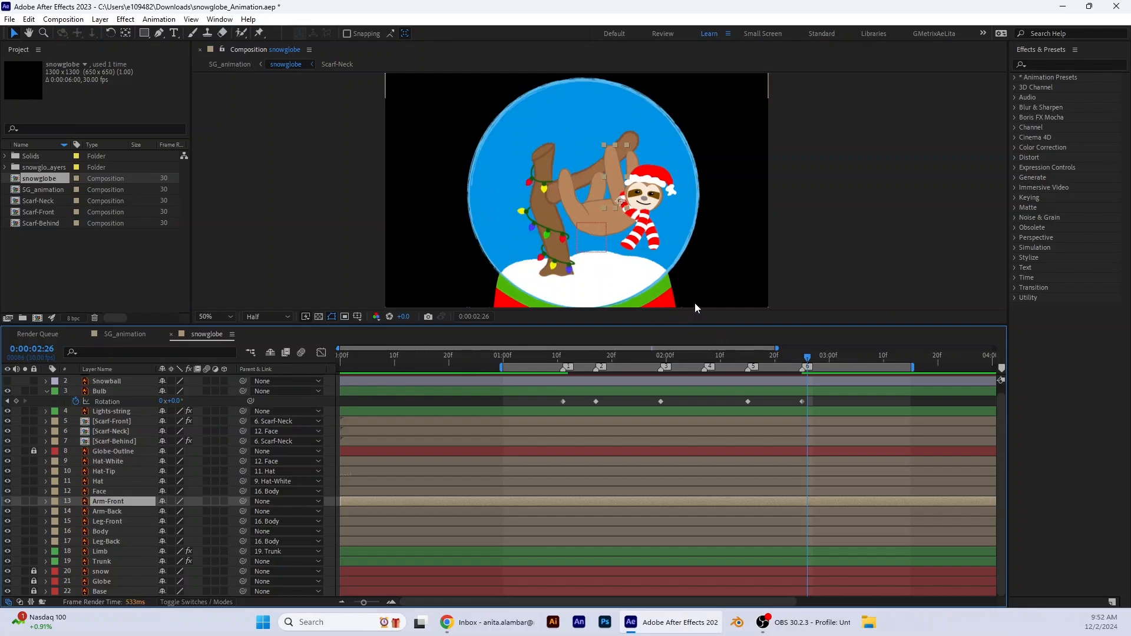
Enlarge the composition view and move the null to about 692, 932, where the glass globe meets its base
left_click_drag(688, 325, 665, 436)
key("ctrl+alt+shift+y")
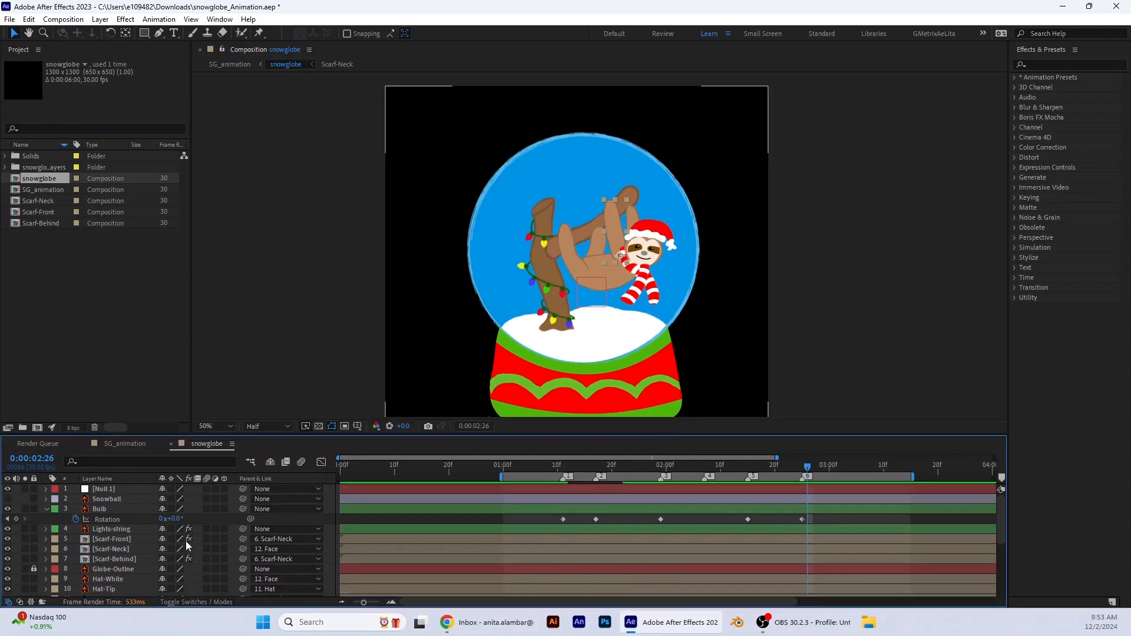
left_click(583, 292)
left_click_drag(582, 292, 589, 361)
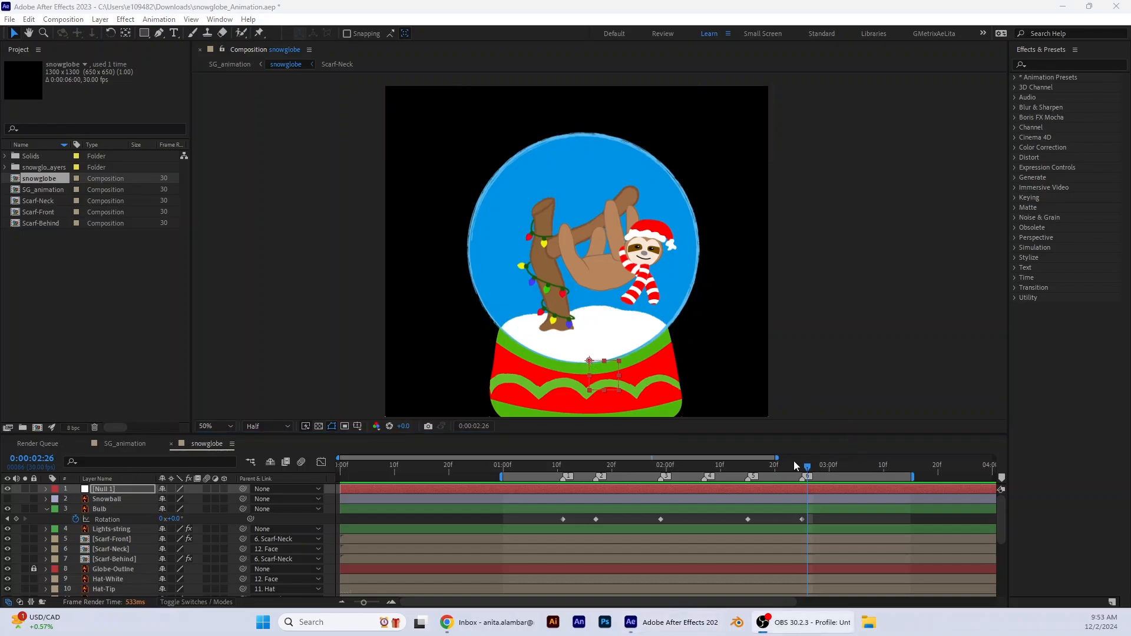
Set the null's first Position keyframe at 0:00:01:11, on marker 1
left_click_drag(808, 473, 565, 477)
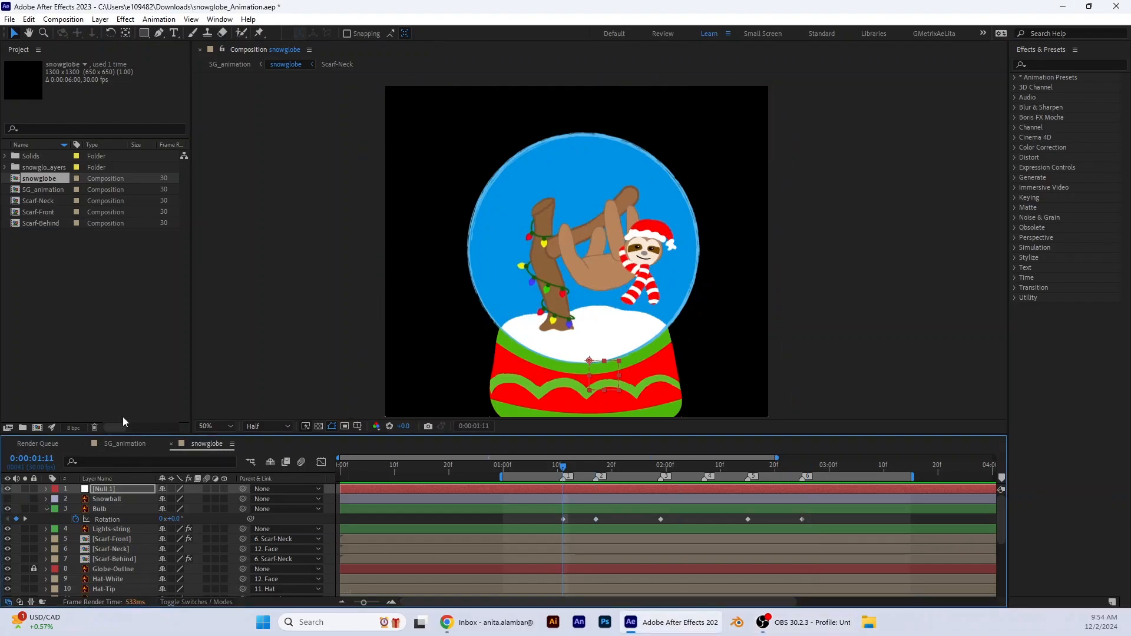
key("p")
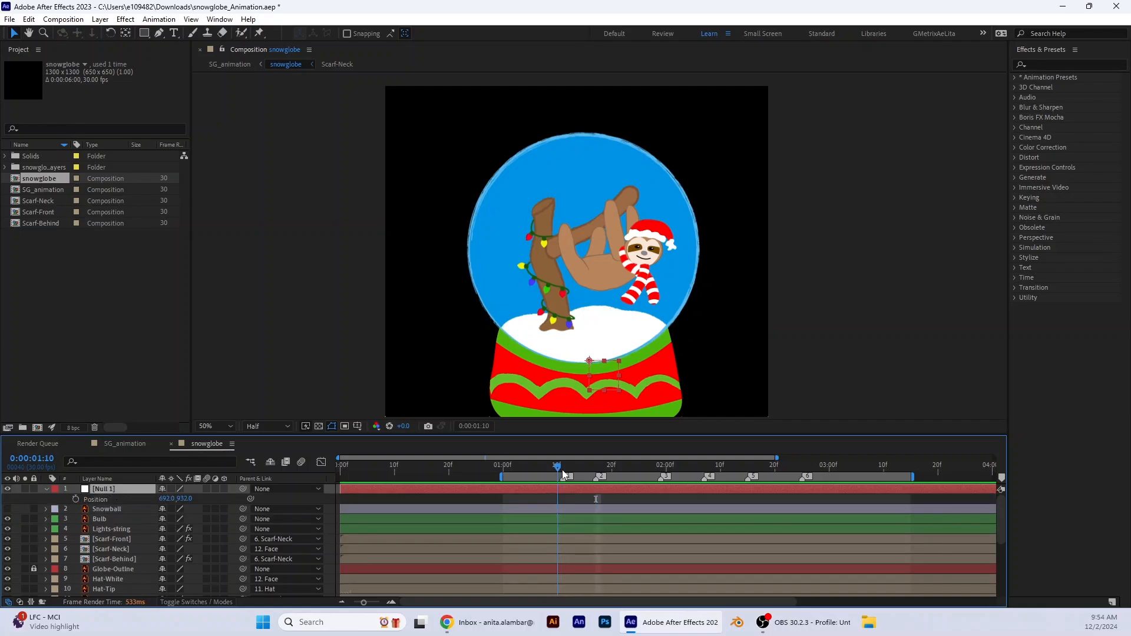
left_click_drag(558, 470, 563, 470)
left_click(76, 499)
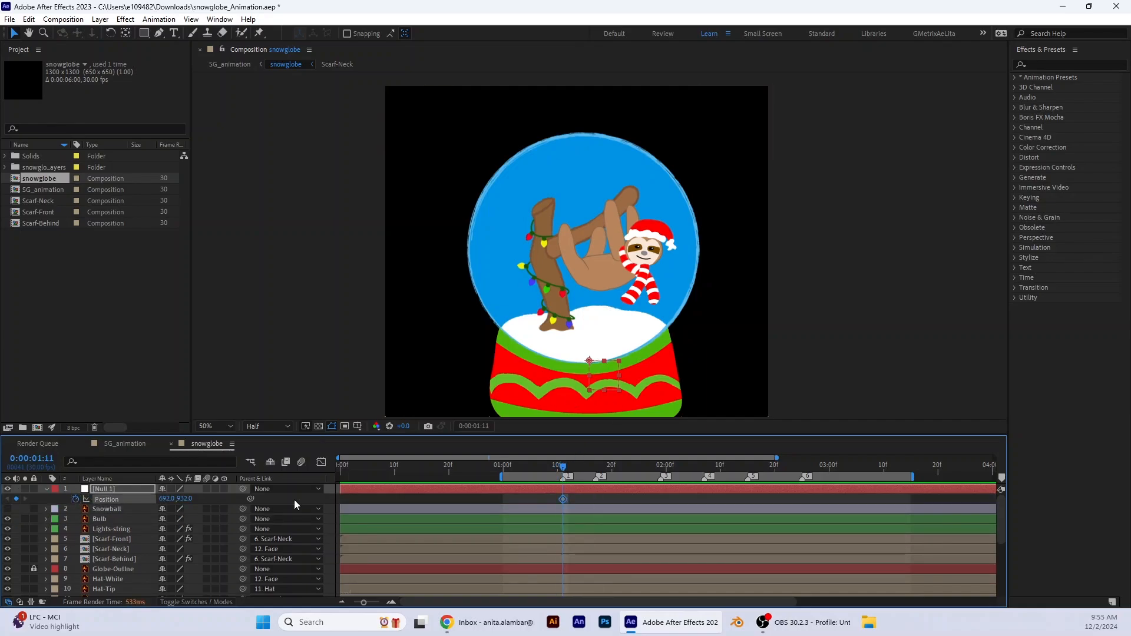
Keyframe the null's position at about 330, 700 at 0:00:01:17 and about 842, 240 at 0:00:01:29
left_click_drag(563, 467, 596, 468)
left_click_drag(590, 366, 482, 292)
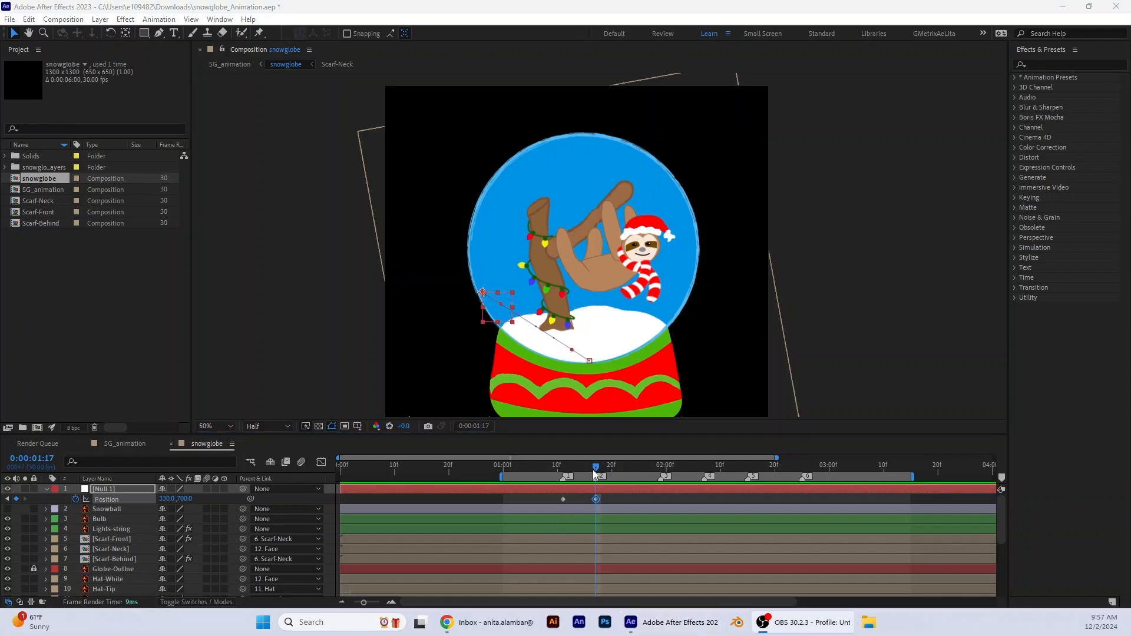
left_click_drag(597, 469, 660, 470)
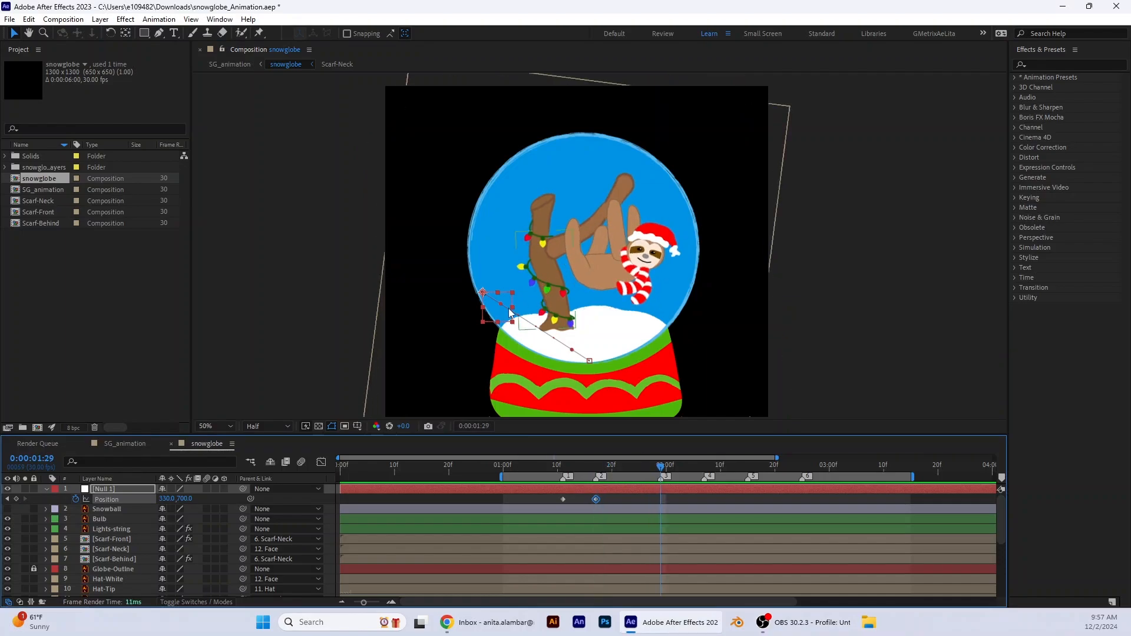
left_click_drag(483, 293, 632, 158)
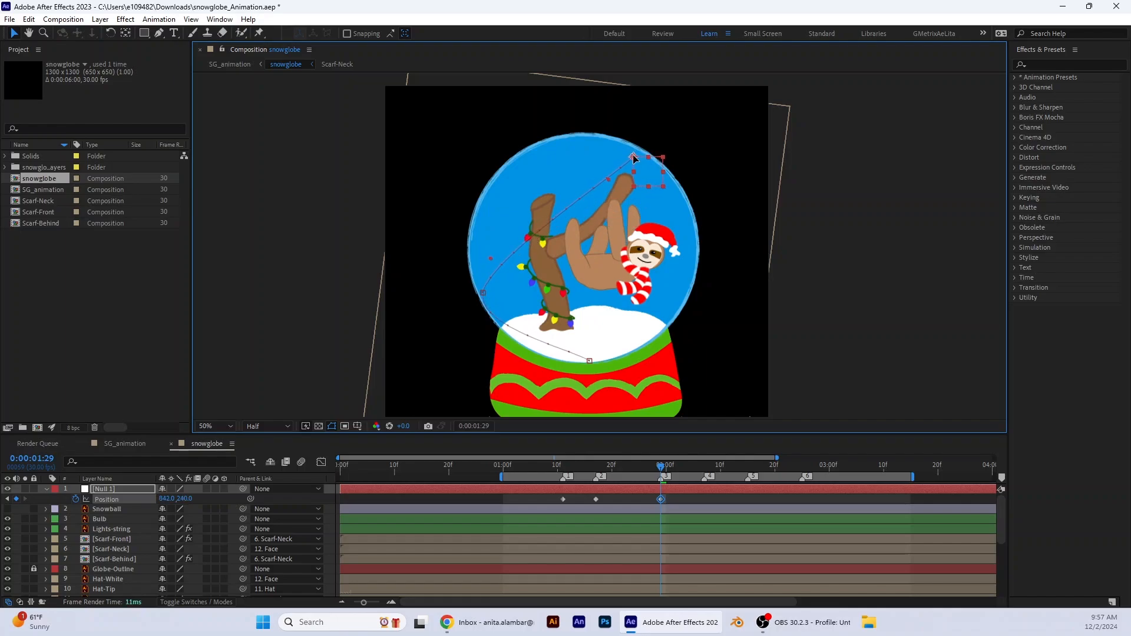
Keyframe the null's position at about 1018, 684 at 0:00:02:15, and copy its first Position keyframe to 0:00:02:25
left_click_drag(660, 466, 746, 482)
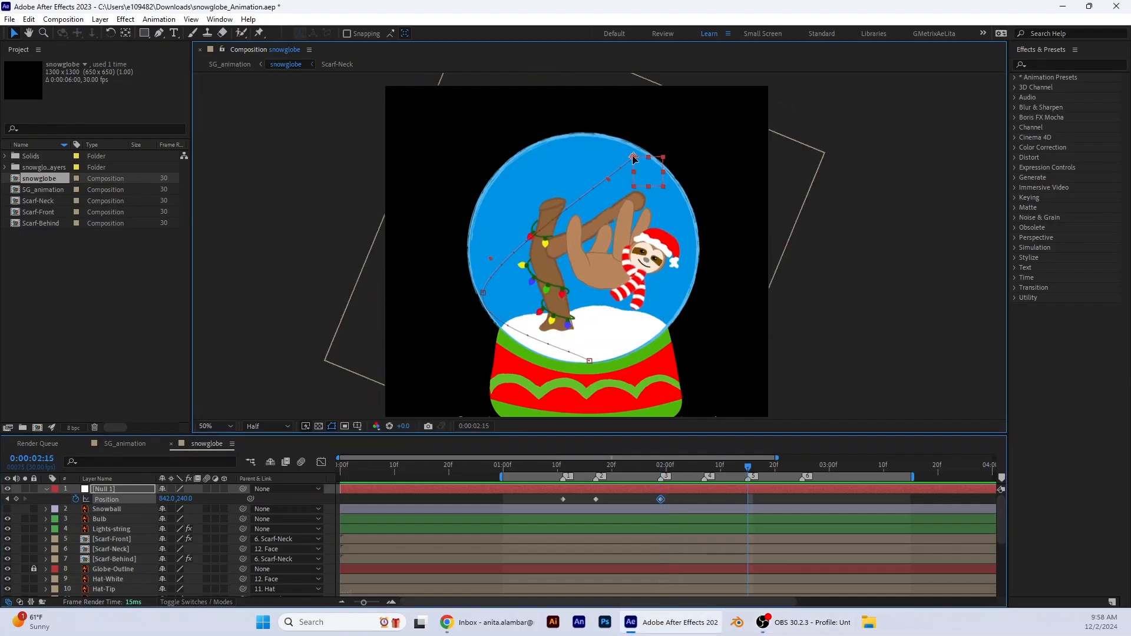
left_click_drag(632, 161, 685, 289)
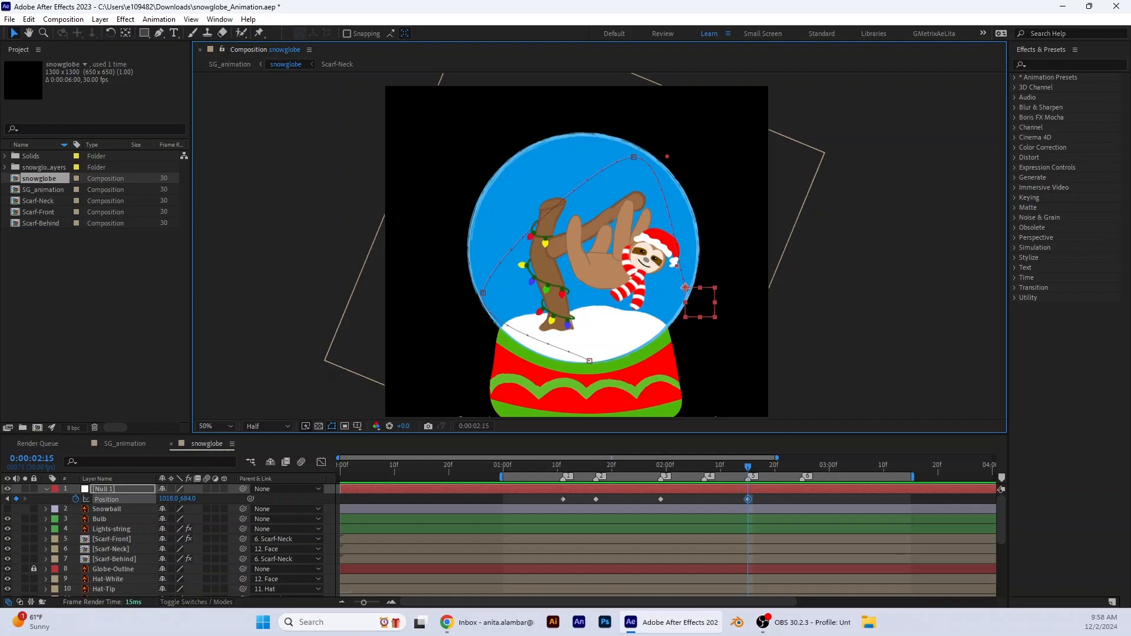
left_click_drag(748, 468, 804, 476)
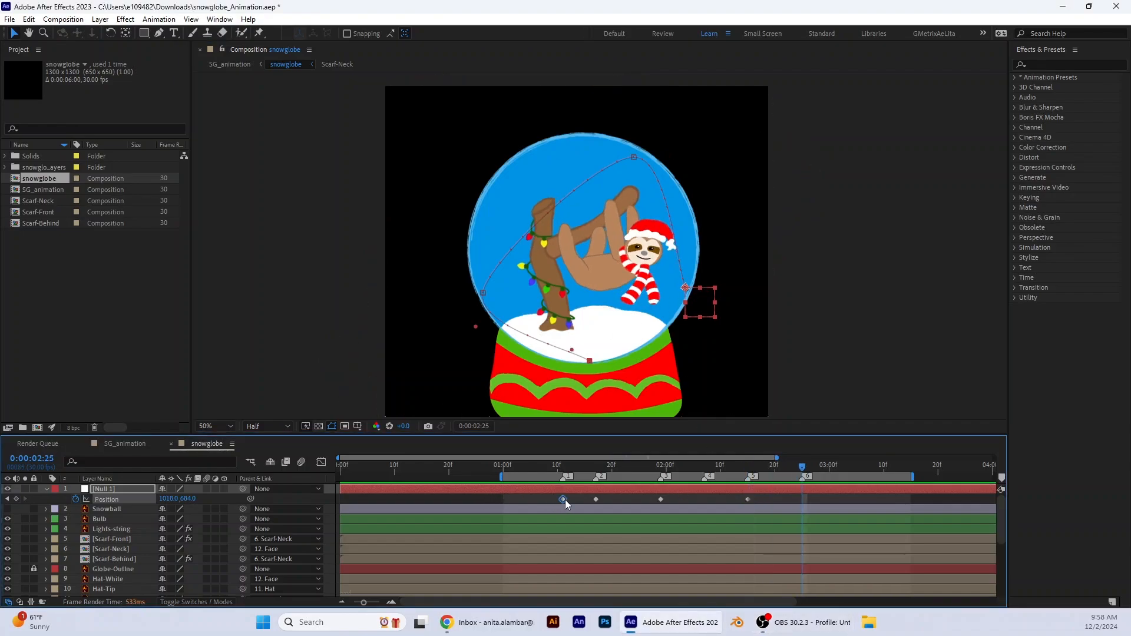
key("ctrl+v")
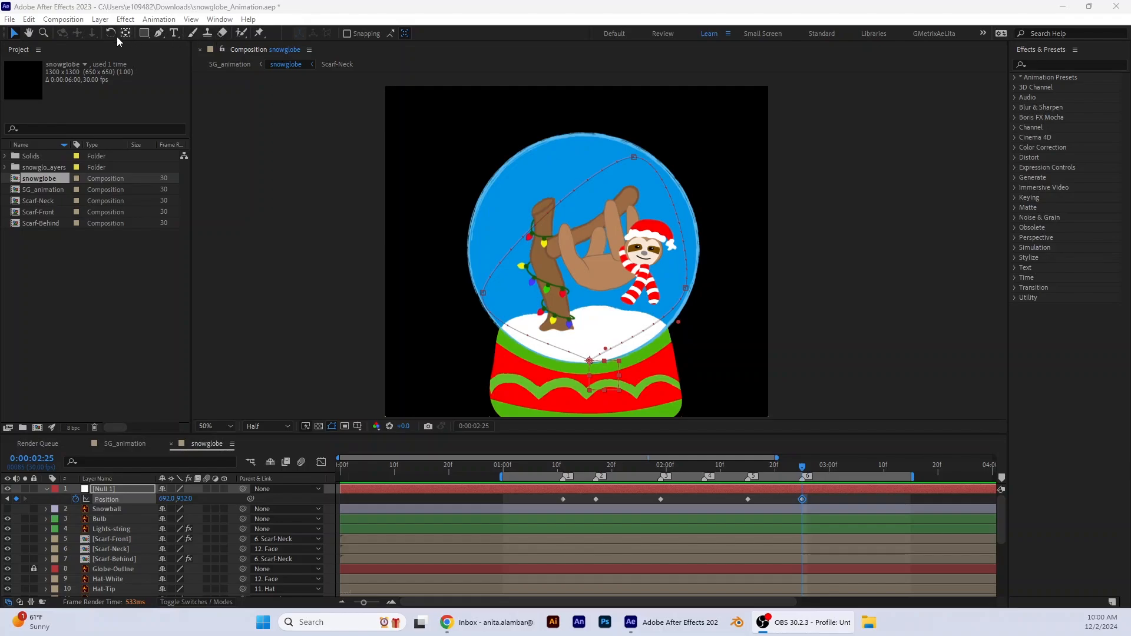
Reshape the null's motion path at its topmost keyframe with the Convert Vertex tool to follow the globe's upper curve
left_click(159, 34)
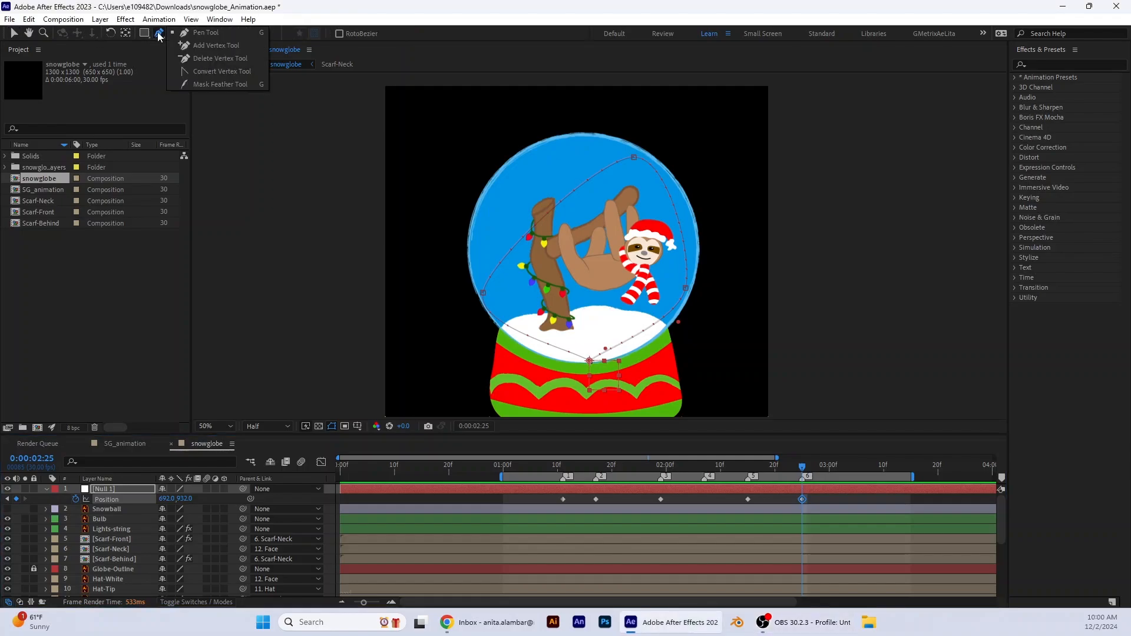
left_click(238, 73)
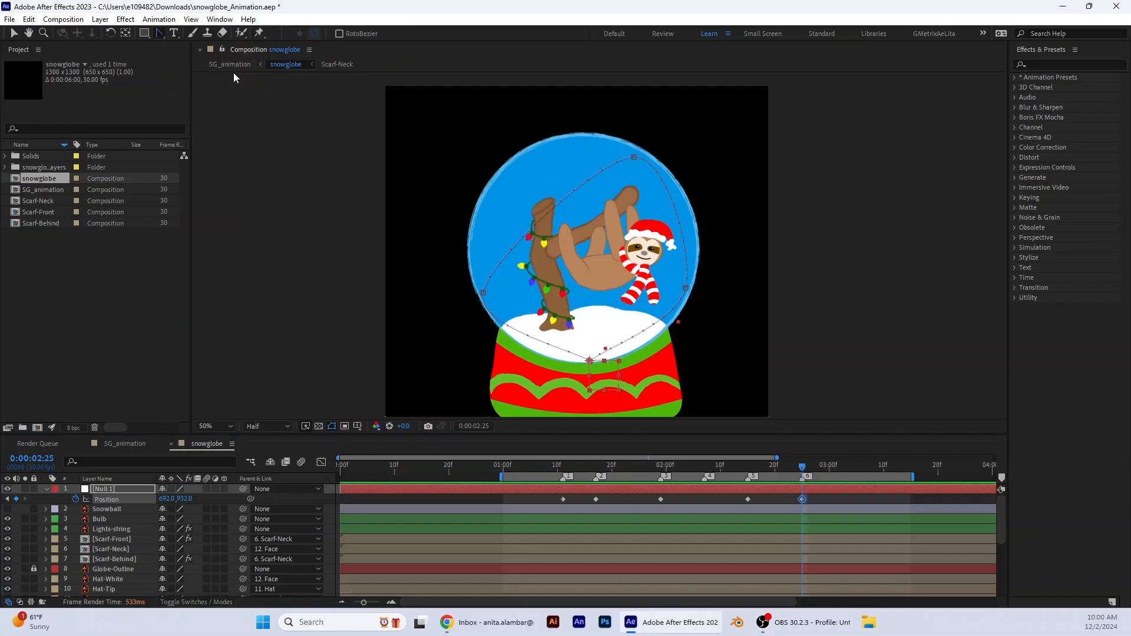
scroll(649, 249, "up", 2)
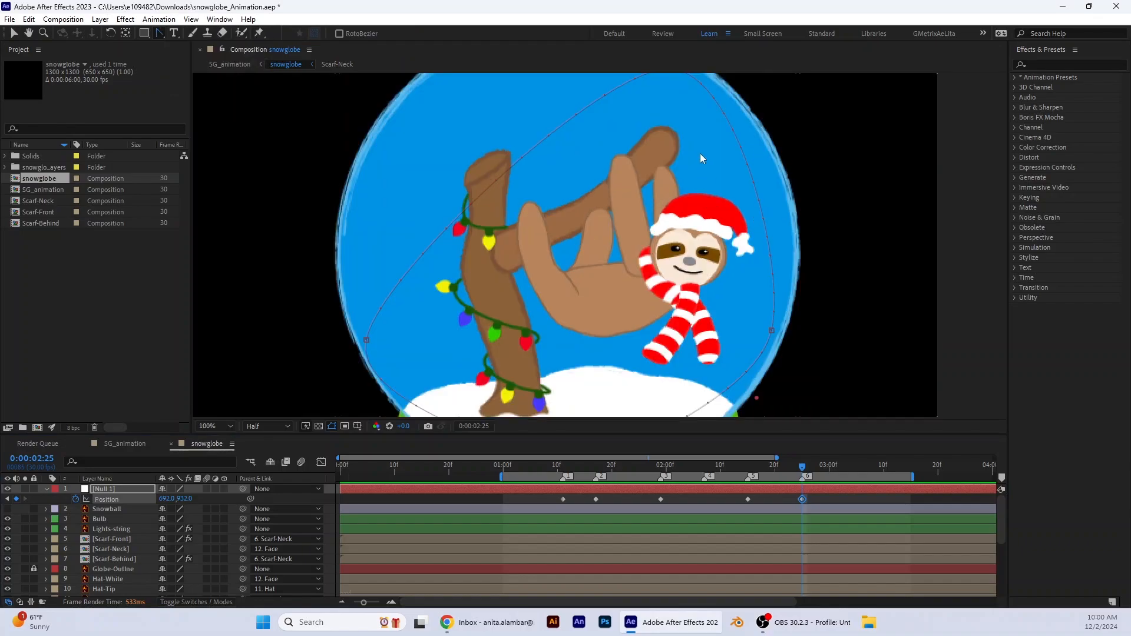
scroll(699, 162, "down", 2)
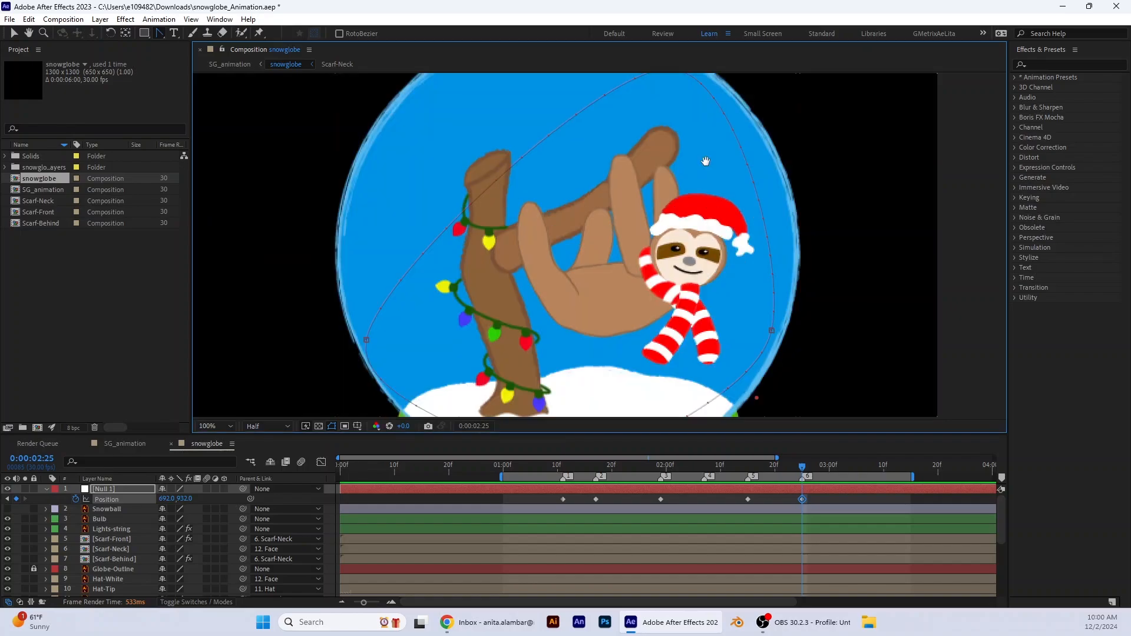
scroll(706, 161, "up", 5)
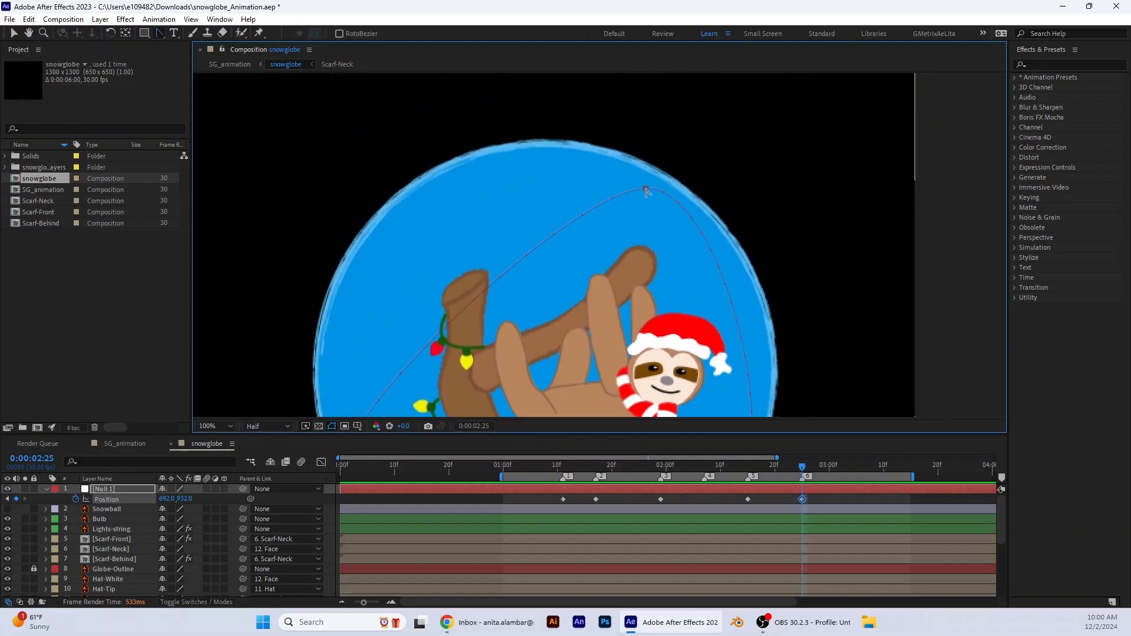
left_click(646, 189, "ctrl")
left_click_drag(647, 188, 760, 226)
key("ctrl+z")
key("ctrl+z")
left_click_drag(527, 155, 446, 109)
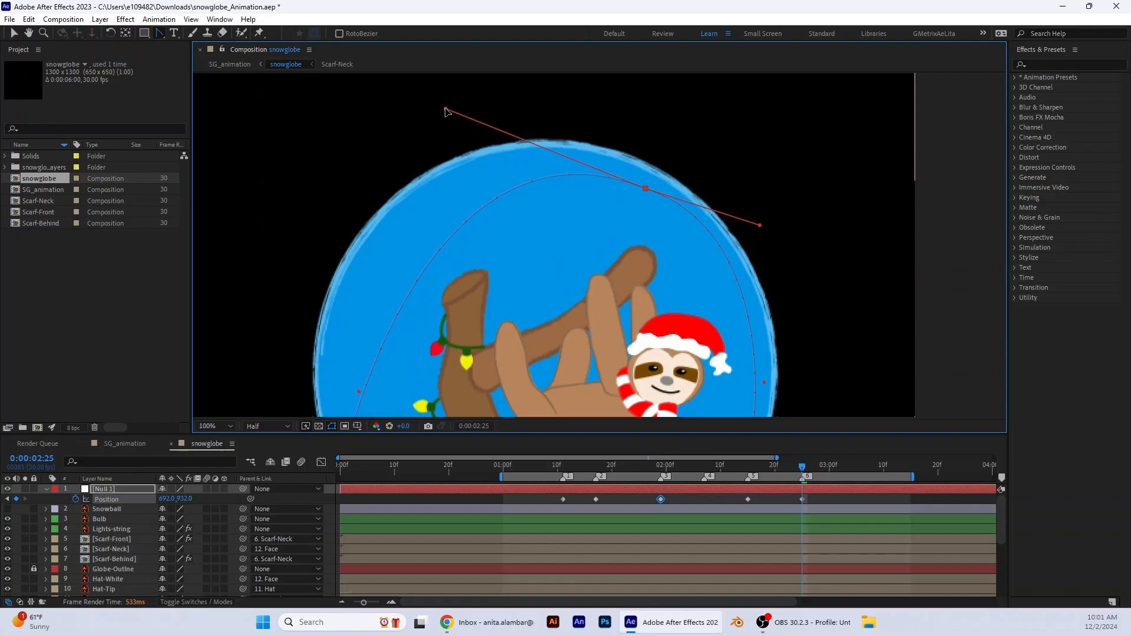
key("comma")
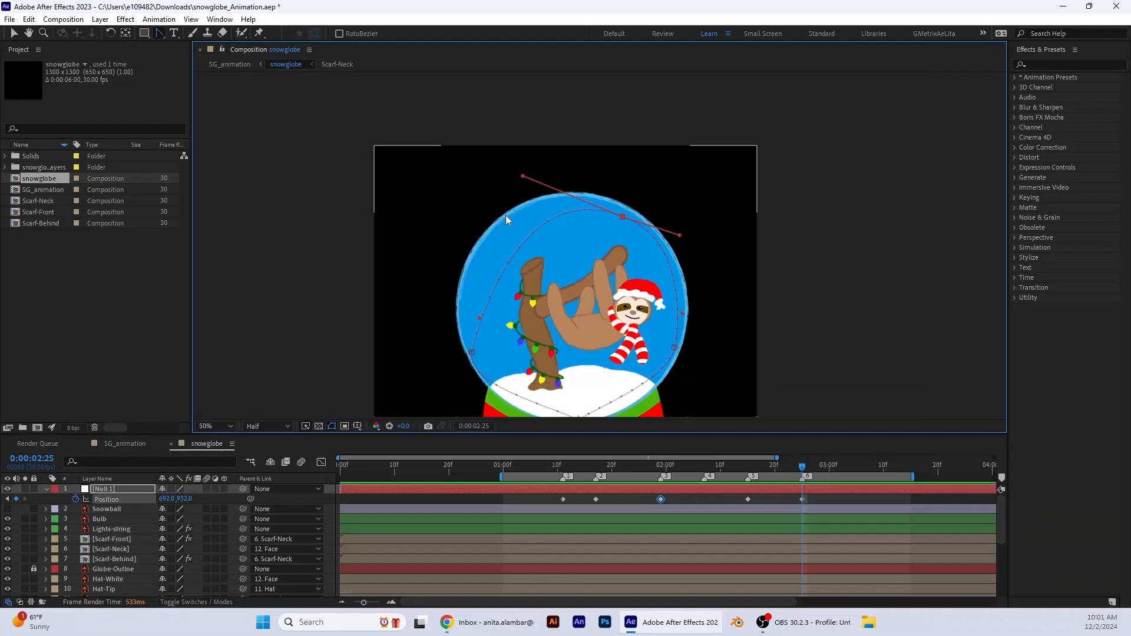
Bend the null's motion path at its lower-left and lower-right keyframes to follow the globe's rounded outline
left_click_drag(473, 354, 454, 254)
left_click_drag(720, 338, 683, 265)
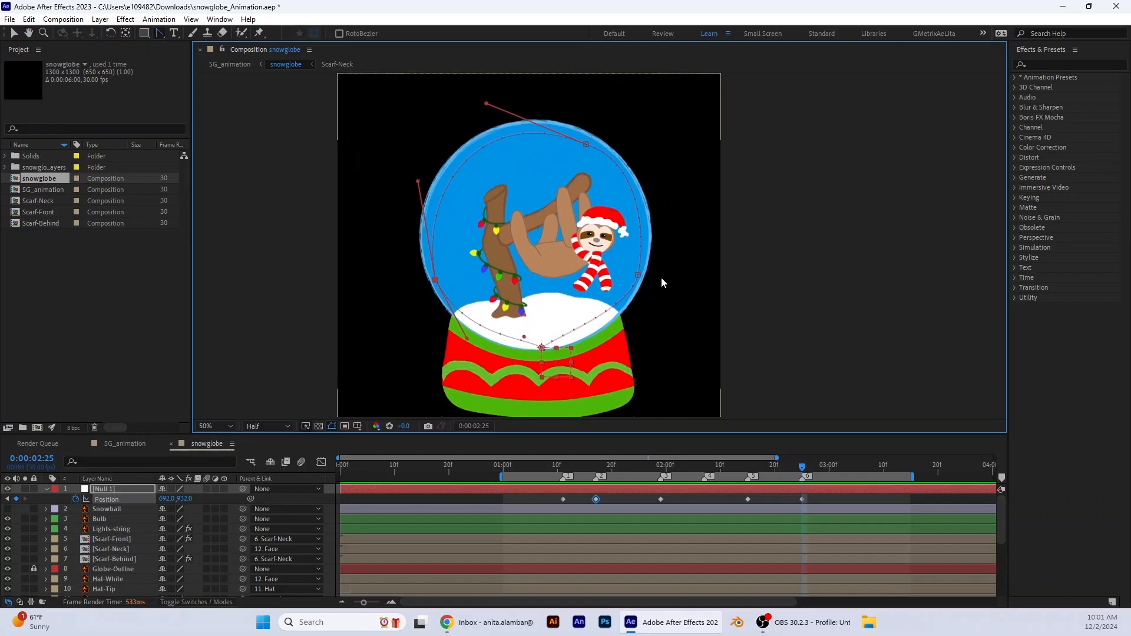
left_click(542, 348)
key("ctrl+z")
left_click_drag(542, 349, 548, 347)
scroll(548, 350, "up", 2)
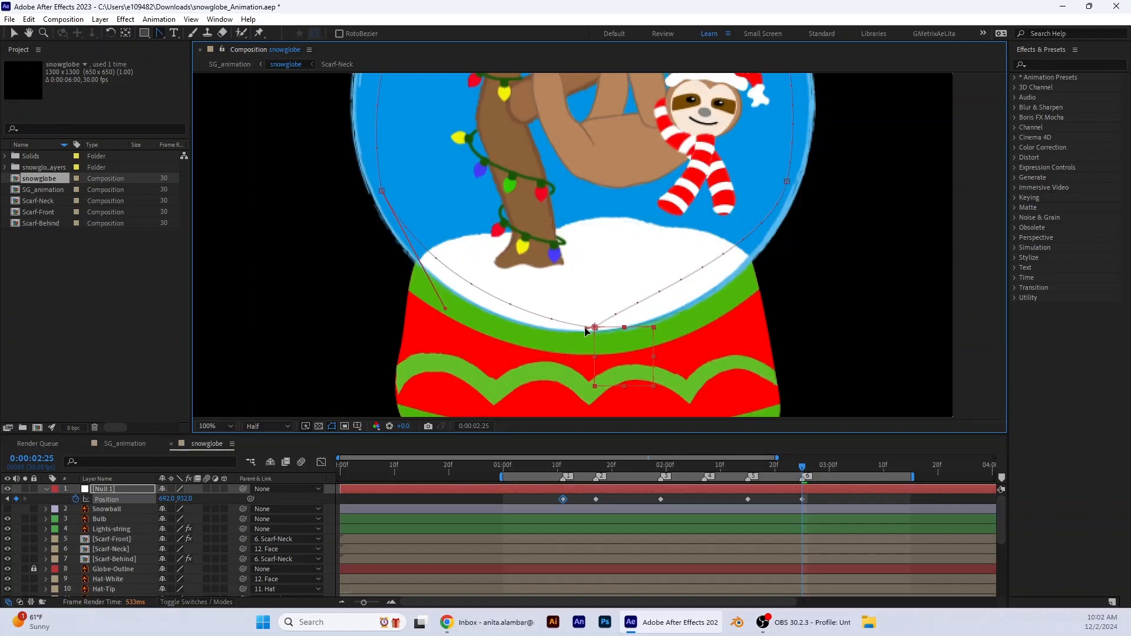
left_click(787, 186)
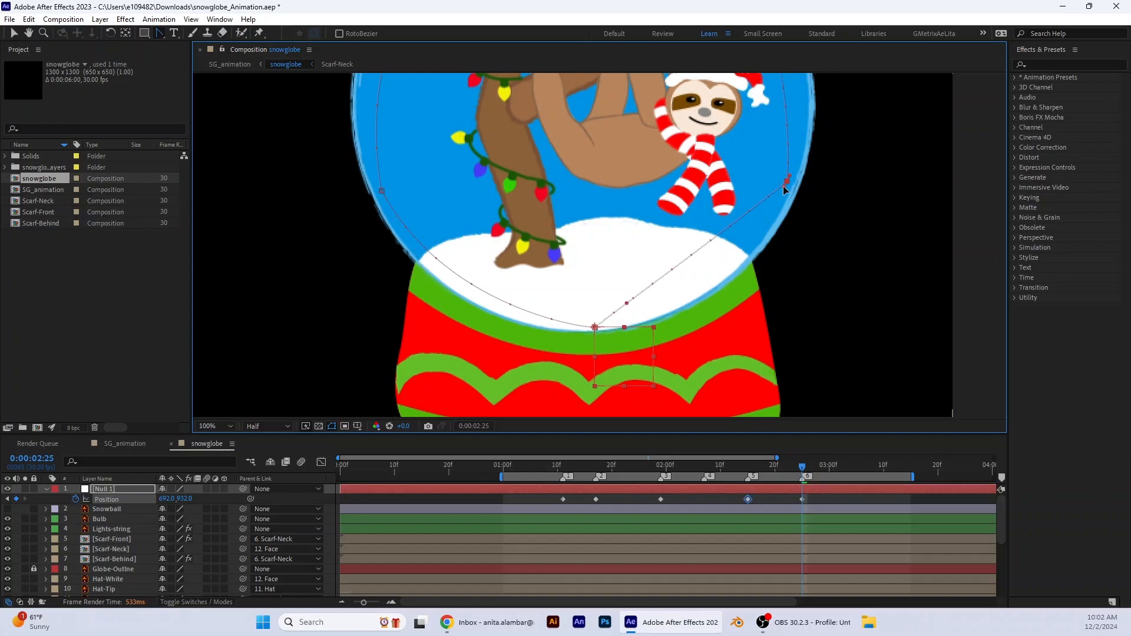
left_click_drag(785, 190, 723, 303)
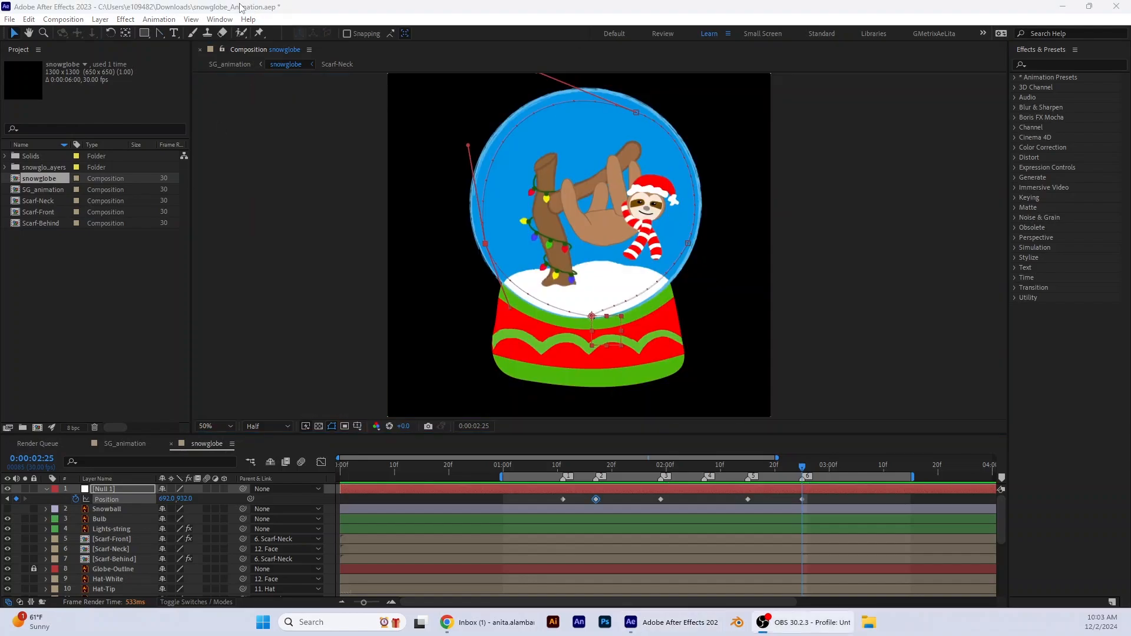
Create a black solid layer (000000) named "particles" in the snowglobe composition
left_click(99, 20)
mouse_move(127, 33)
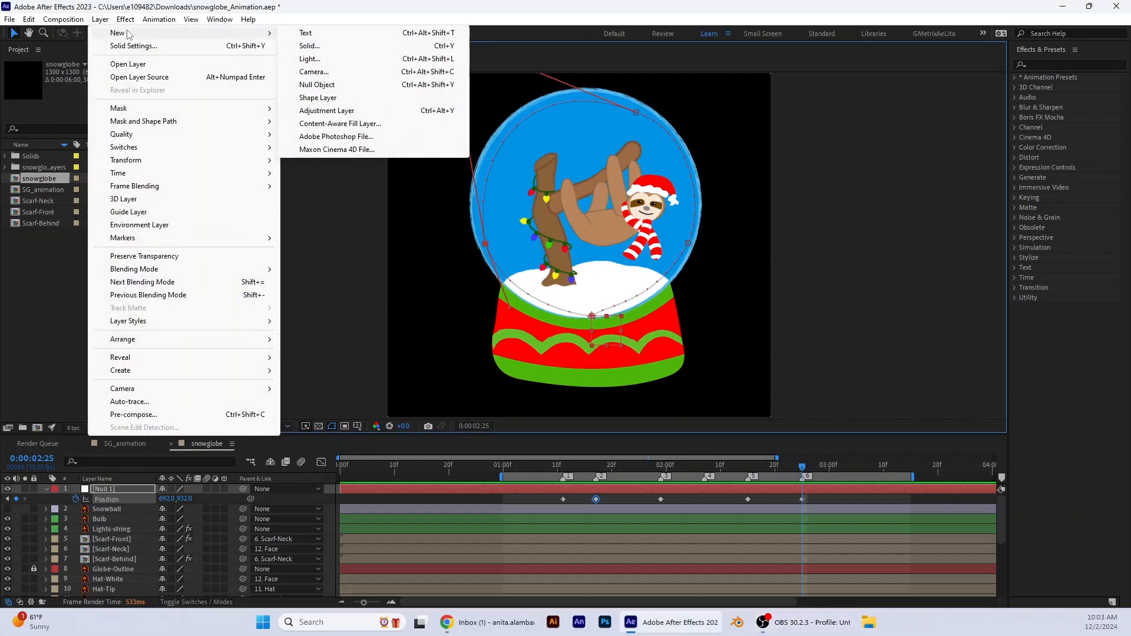
left_click(333, 47)
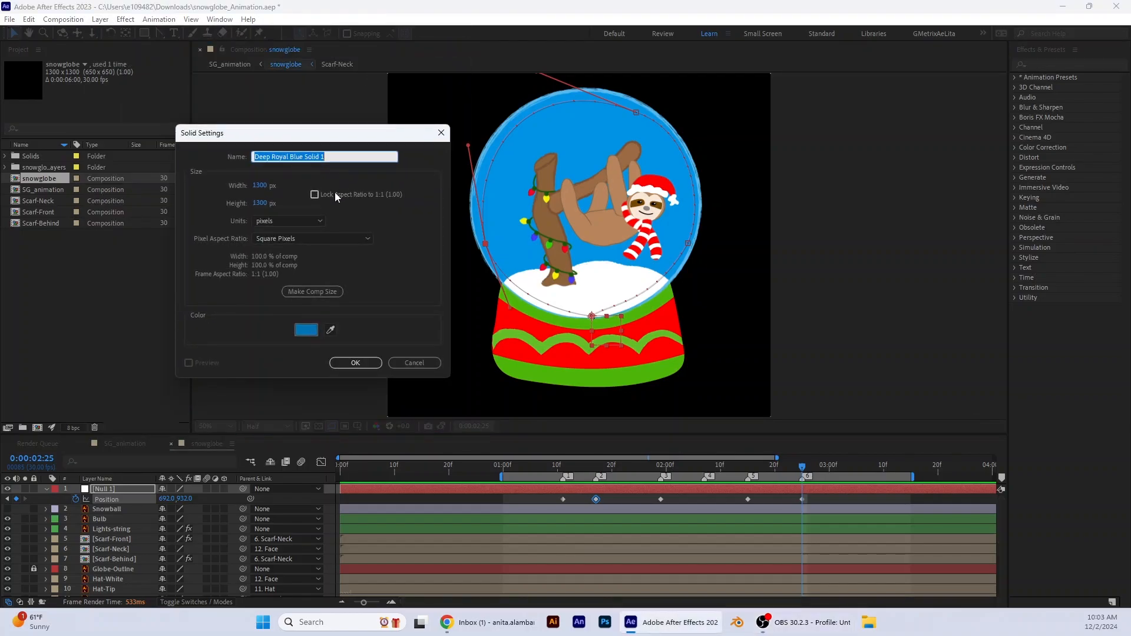
left_click(305, 329)
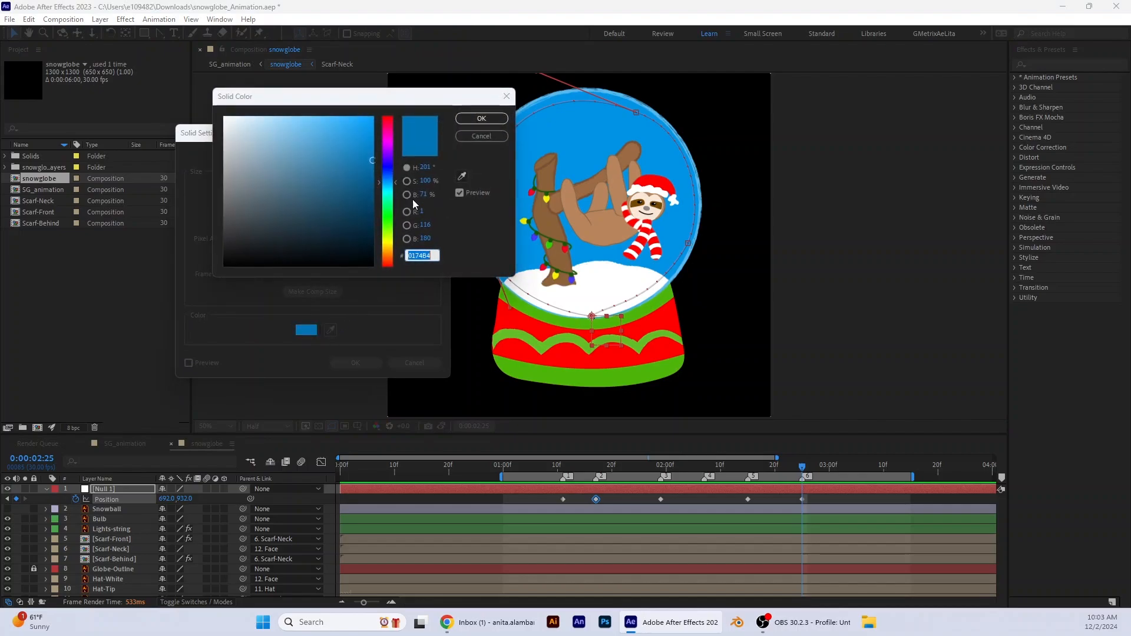
type("000000")
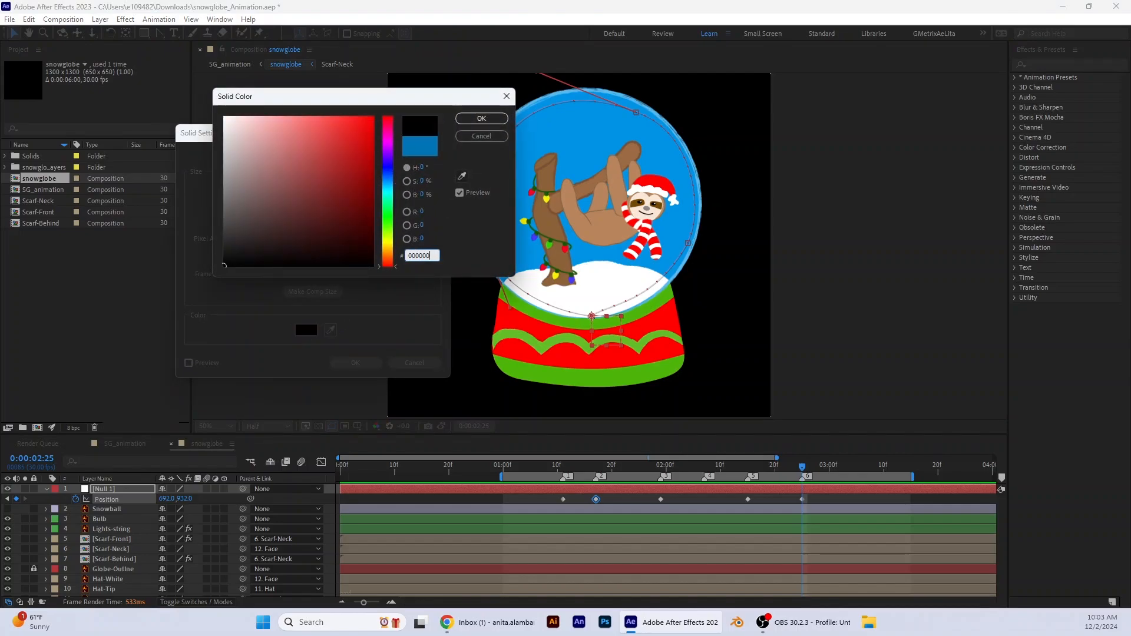
left_click(481, 118)
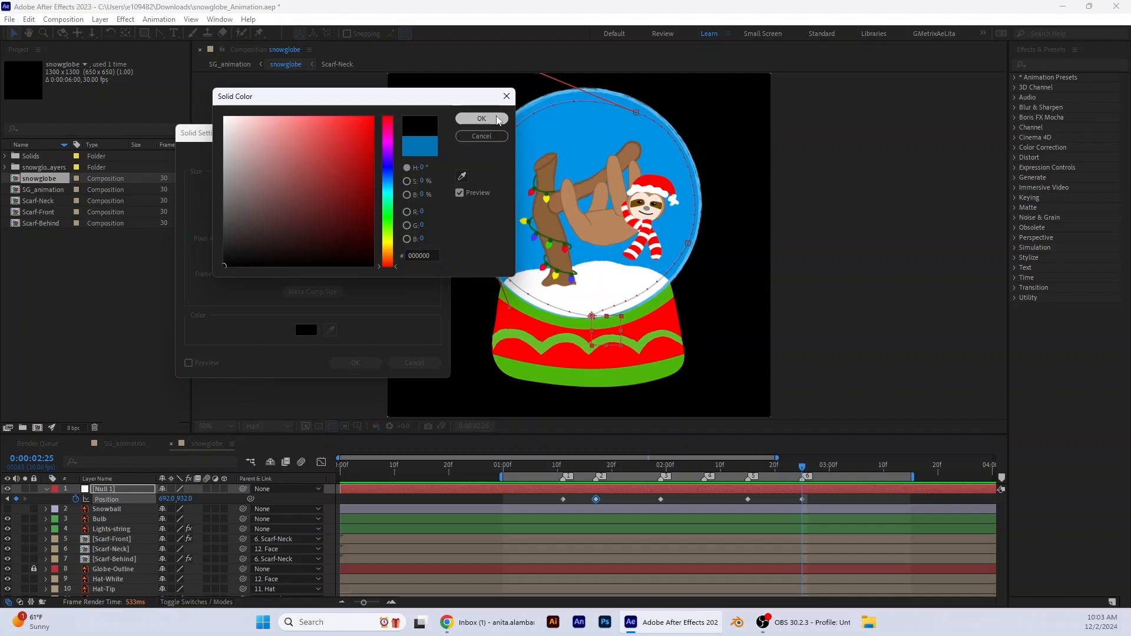
left_click(310, 154)
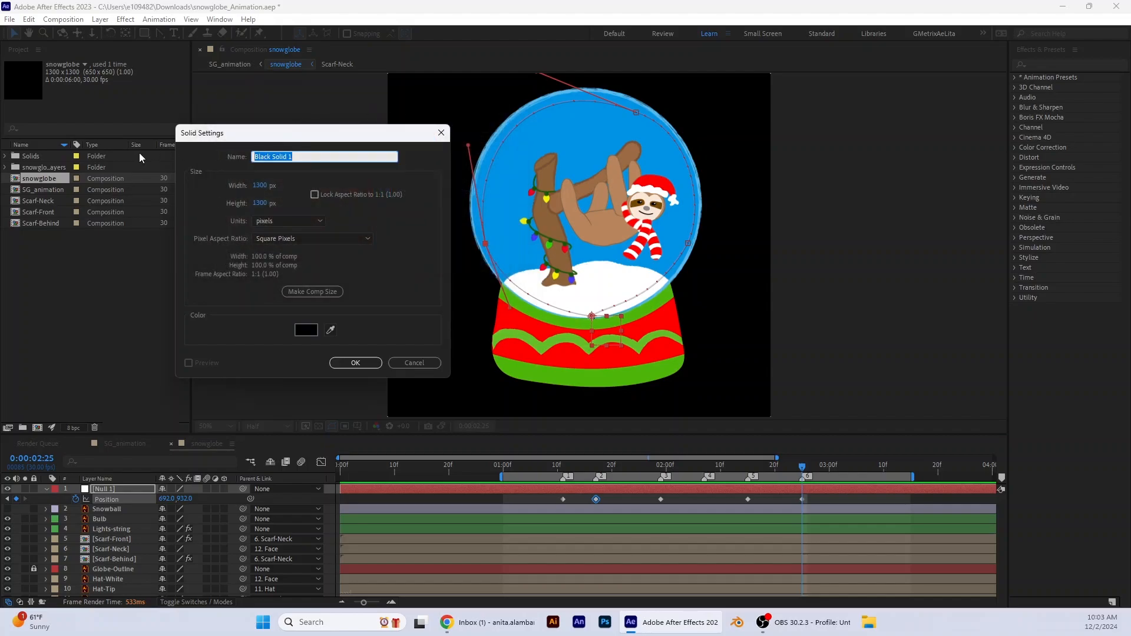
type("P")
left_click(350, 363)
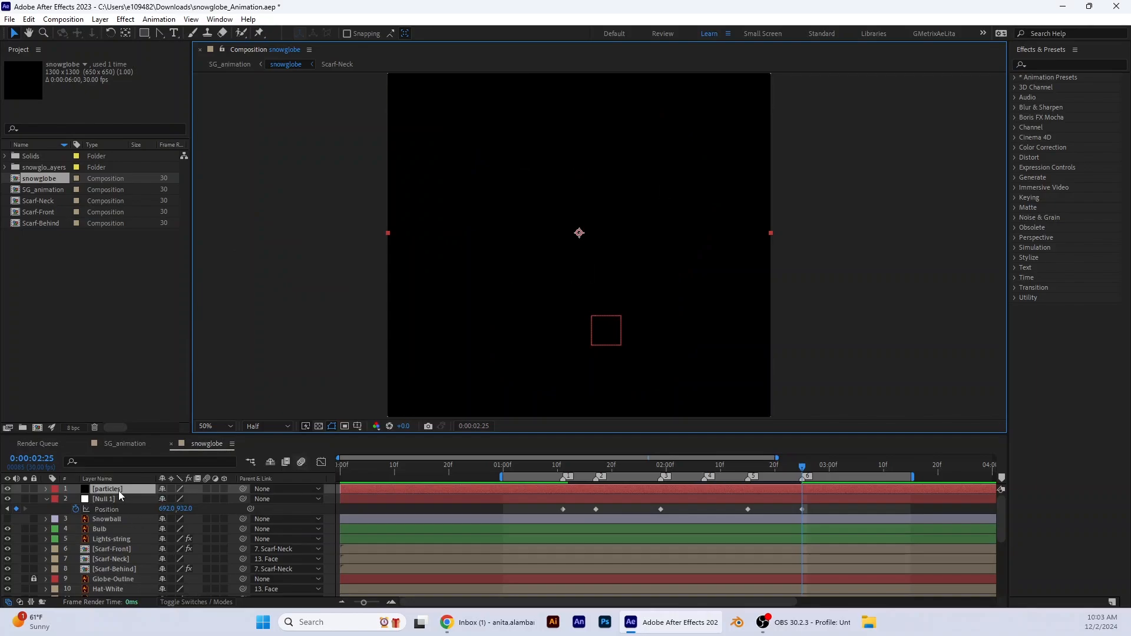
Unlock the Globe-Outline layer and move it directly below Null 1, above Snowball
left_click(113, 578)
mouse_move(112, 579)
left_mouse_down()
mouse_move(101, 511)
mouse_move(97, 577)
left_mouse_up()
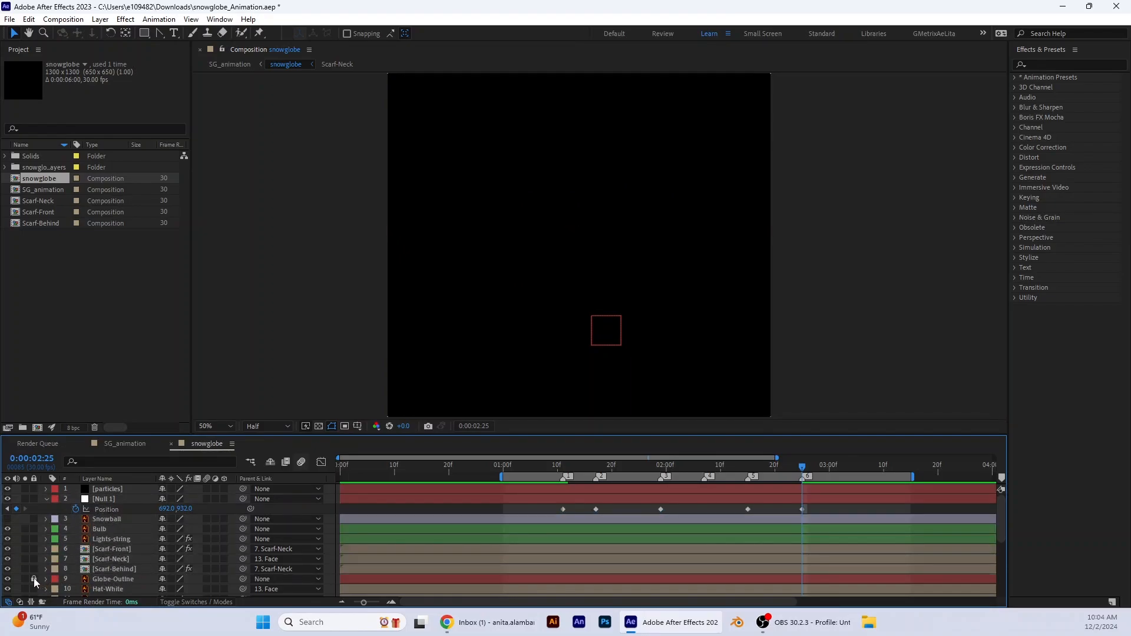
left_click(34, 578)
left_click(107, 578)
left_click_drag(107, 577, 121, 520)
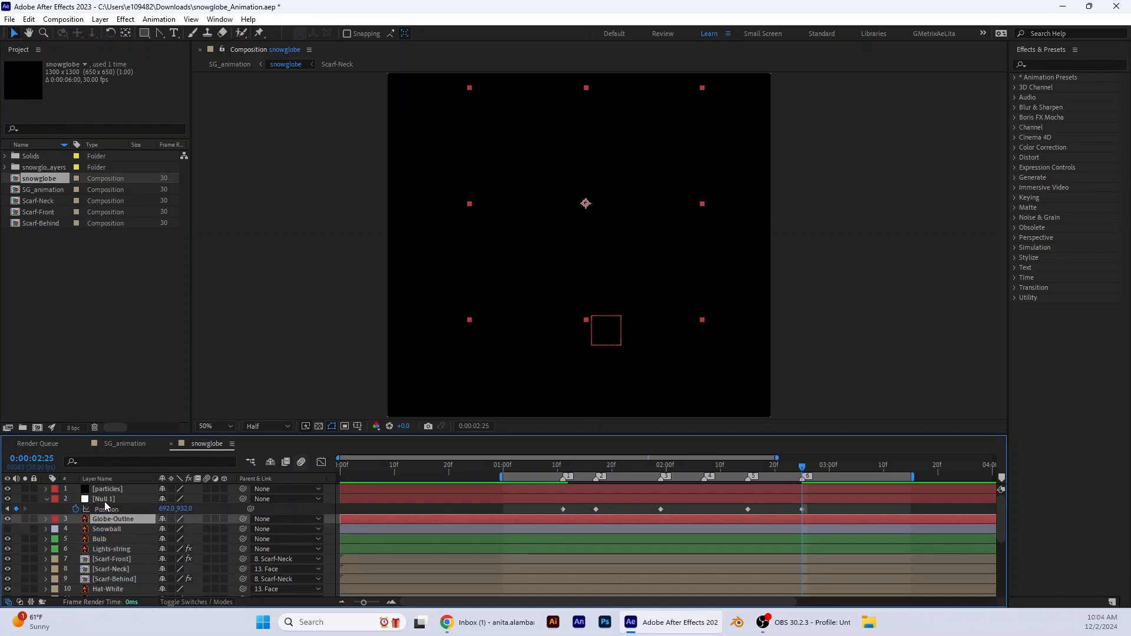
Lock the Globe-Outline layer and move the particles layer directly below it, above Snowball
left_click(19, 518)
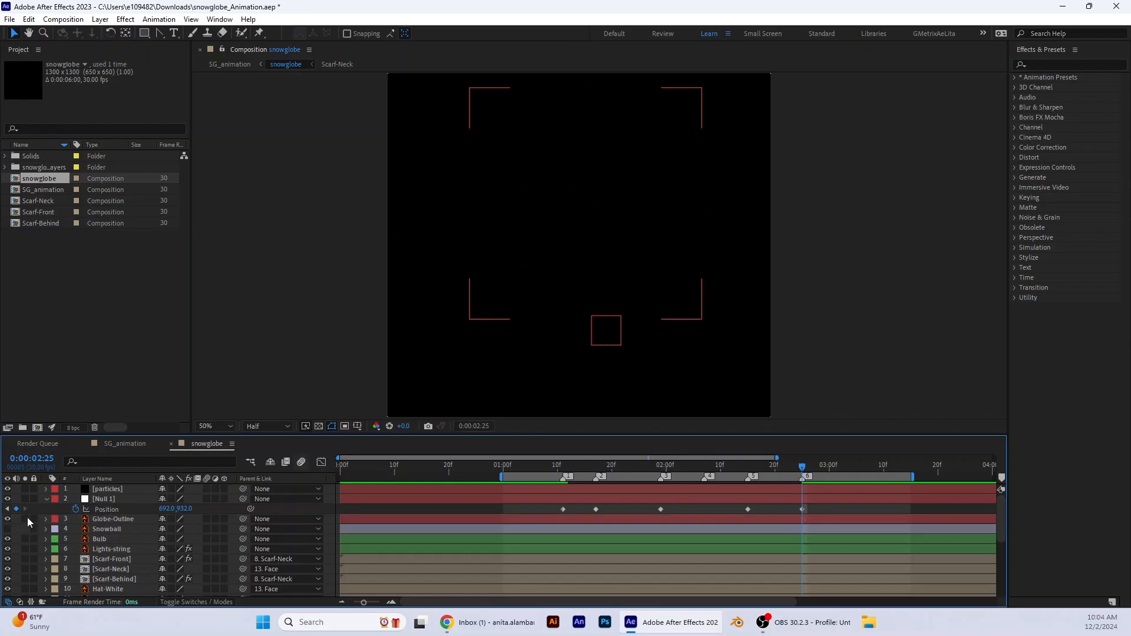
left_click(32, 519)
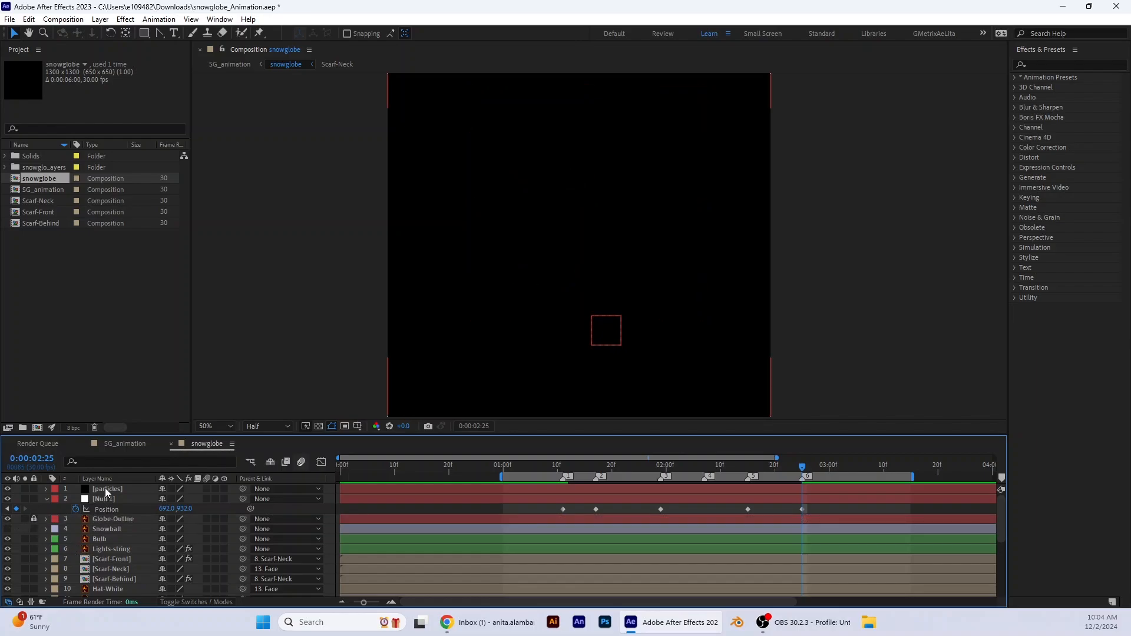
left_click(117, 487)
left_click_drag(112, 490, 110, 528)
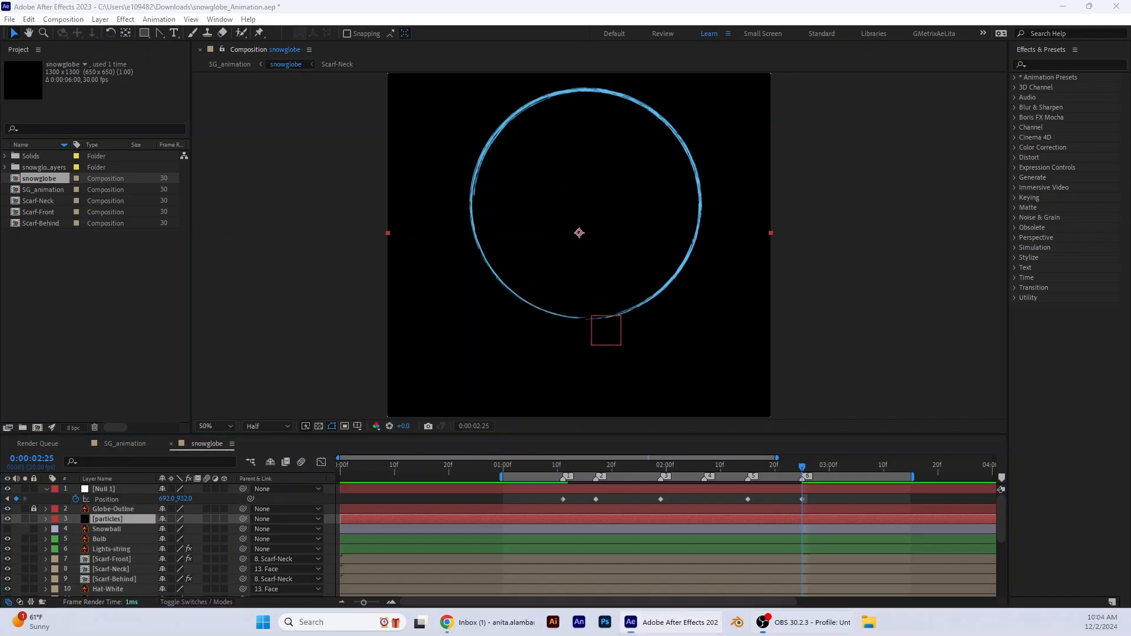
Find the Particle Playground effect and apply it to the particles layer
left_click(115, 519)
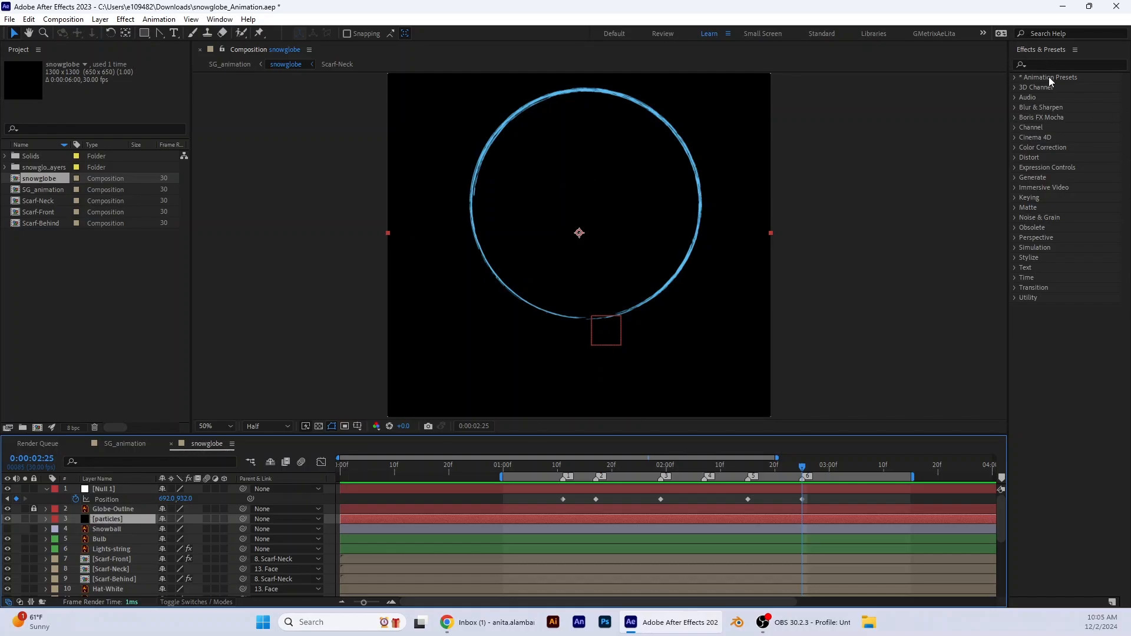
left_click(220, 20)
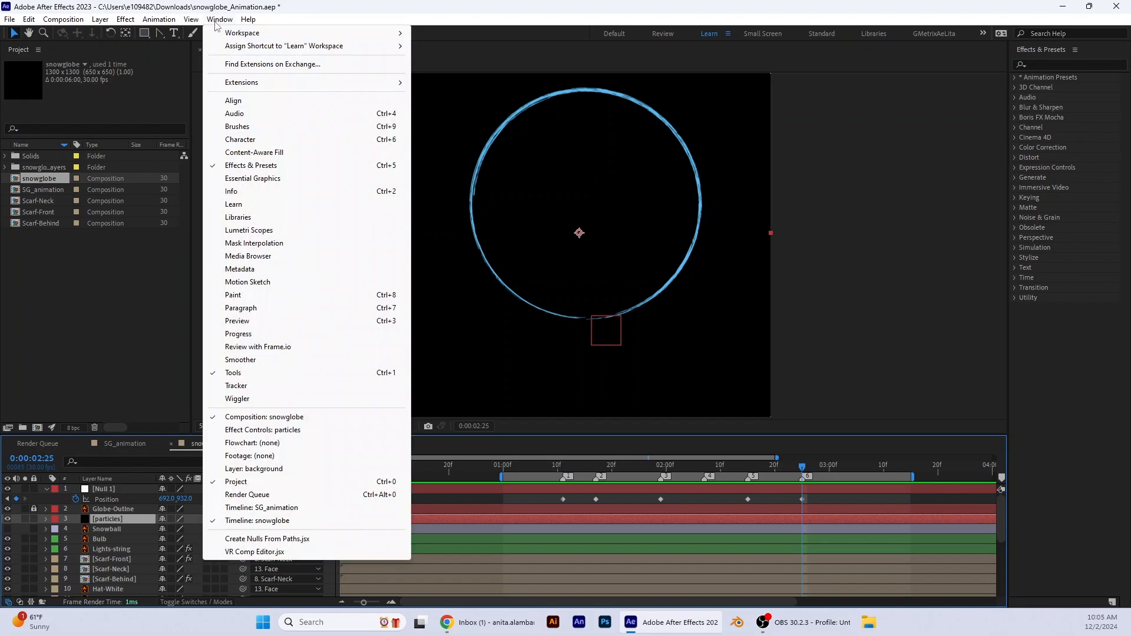
left_click(259, 171)
left_click(220, 19)
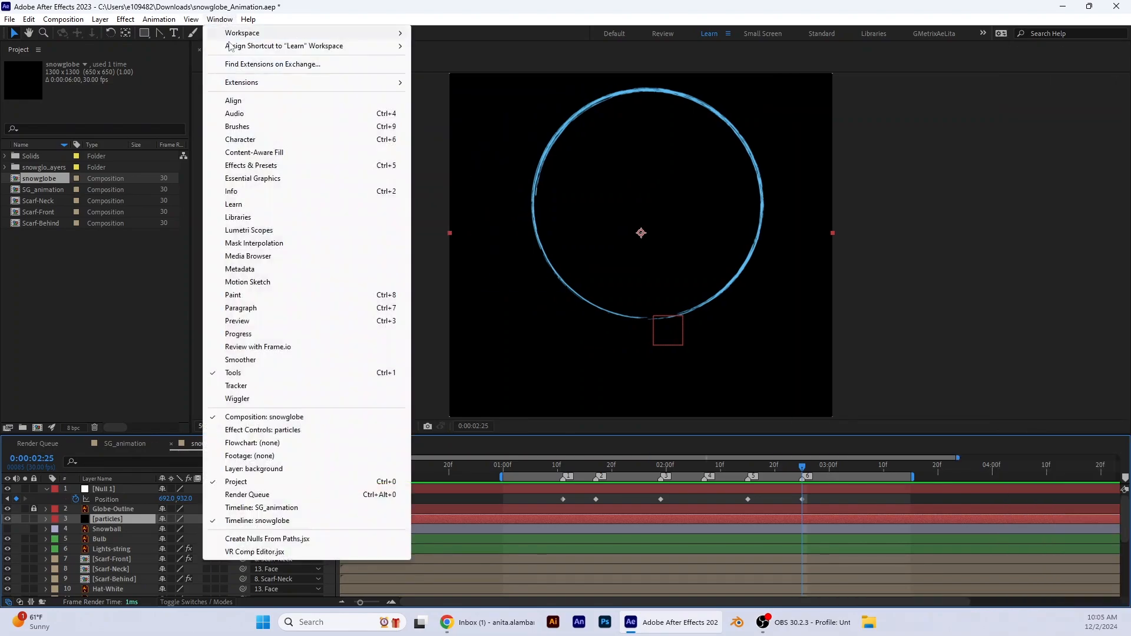
left_click(257, 169)
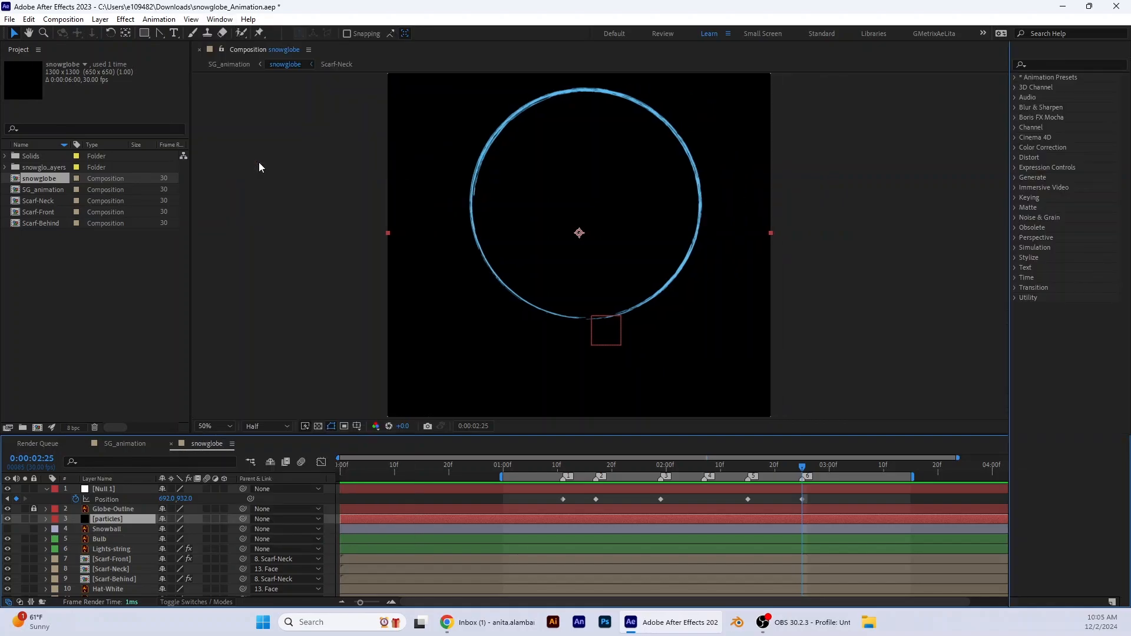
left_click(1068, 66)
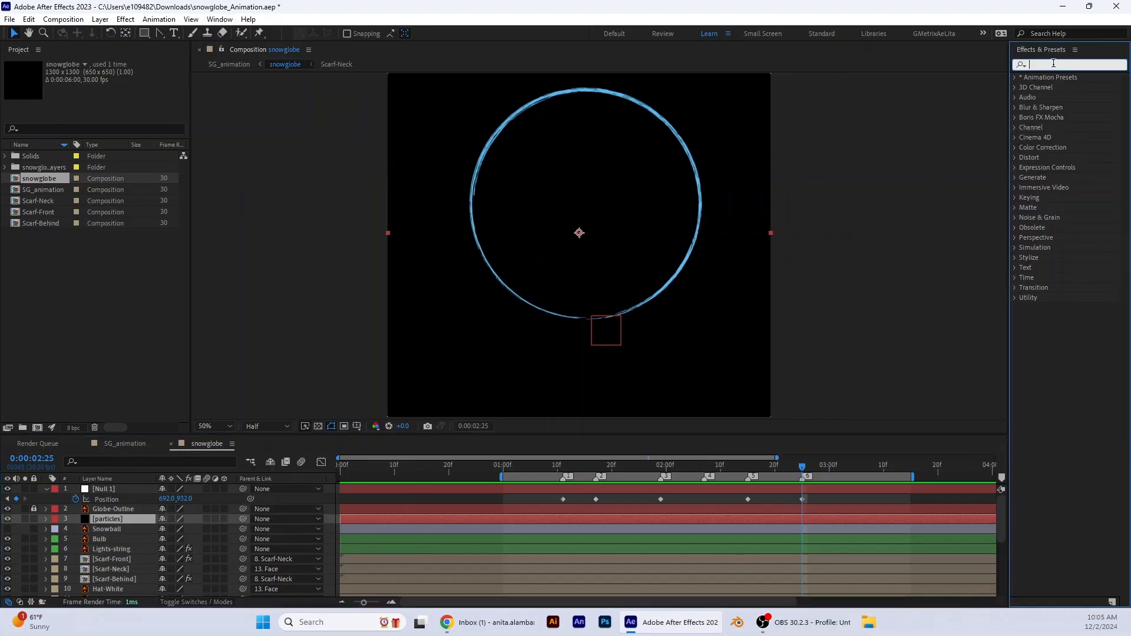
type("parti")
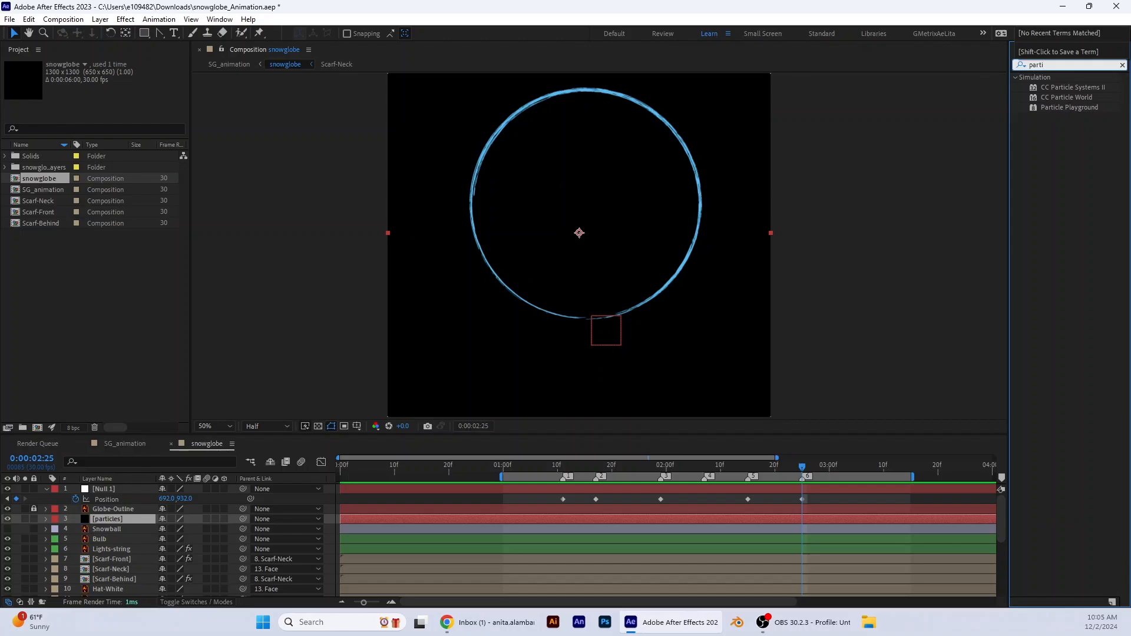
left_click(1079, 108)
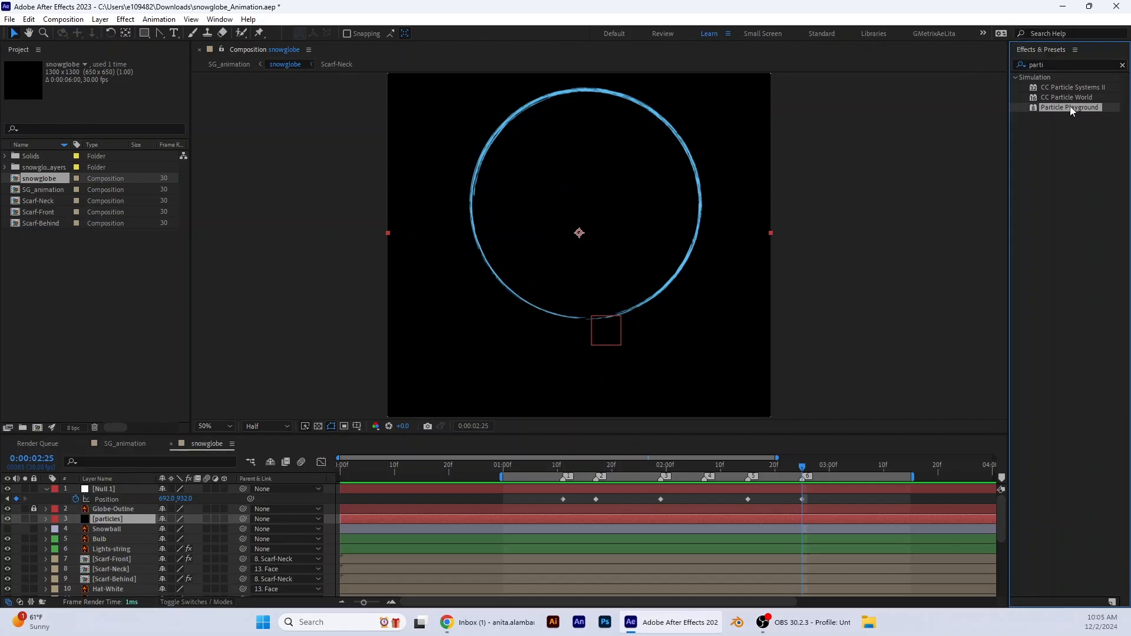
double_click(1069, 107)
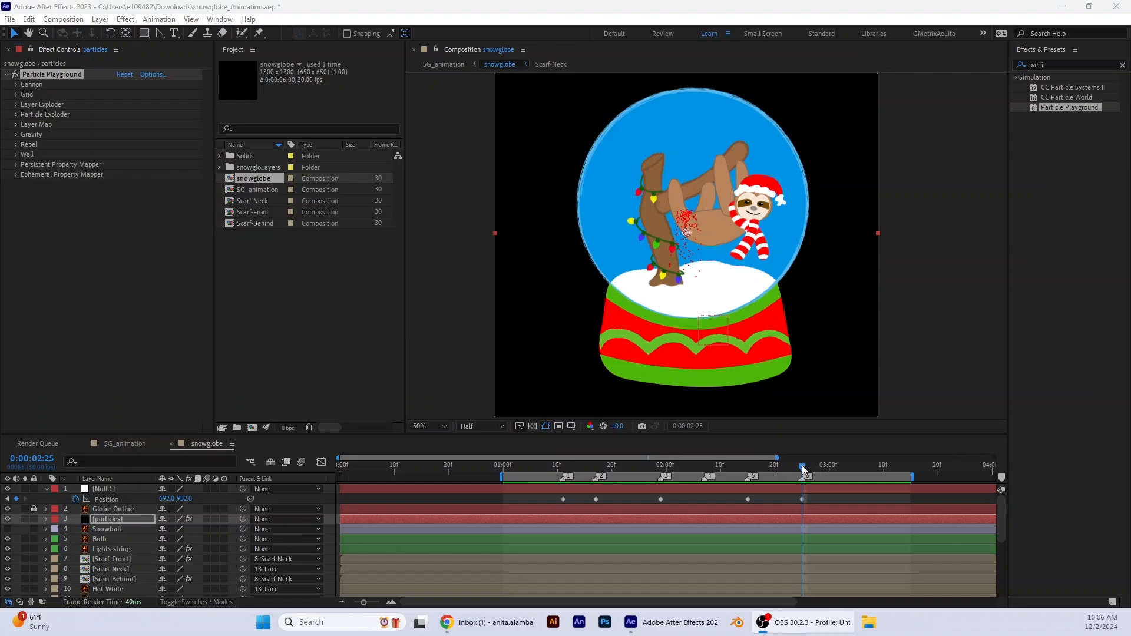
At 0:00:01:11, link the Particle Playground Cannon Position on the particles layer to Null 1's Position with an expression
mouse_move(802, 466)
left_mouse_down()
mouse_move(508, 470)
mouse_move(806, 476)
mouse_move(560, 486)
left_mouse_up()
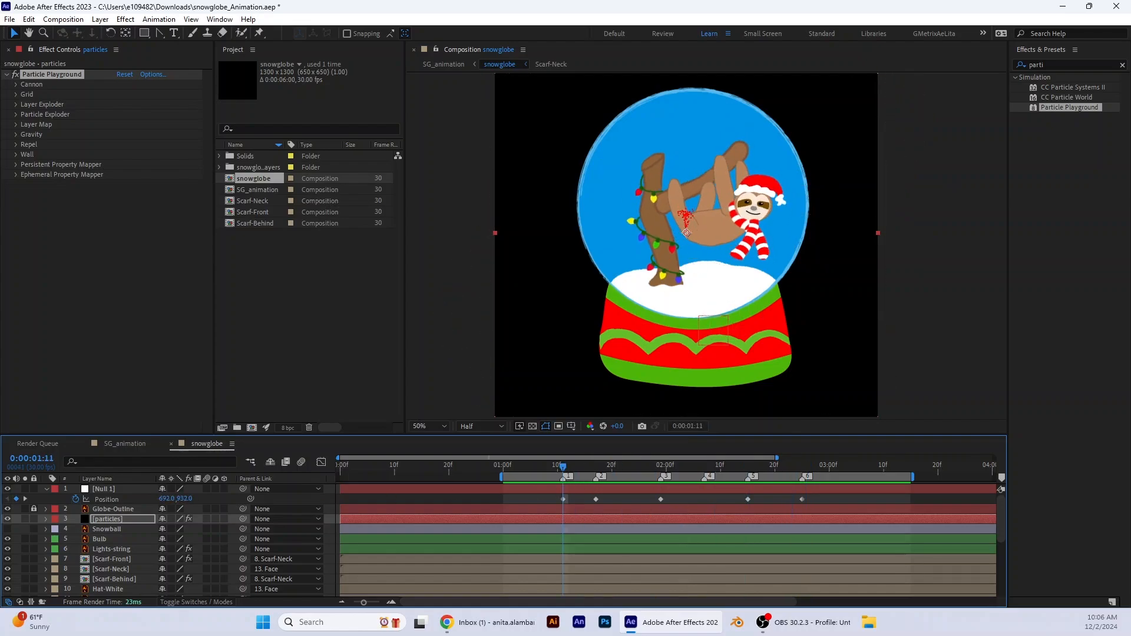
left_click(45, 518)
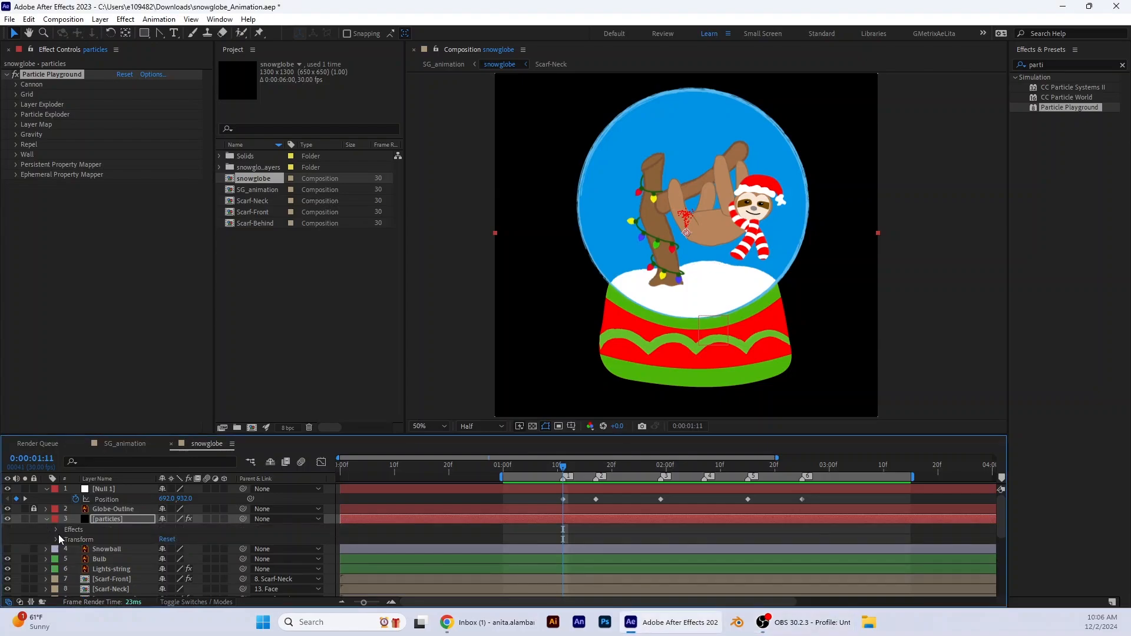
left_click(56, 530)
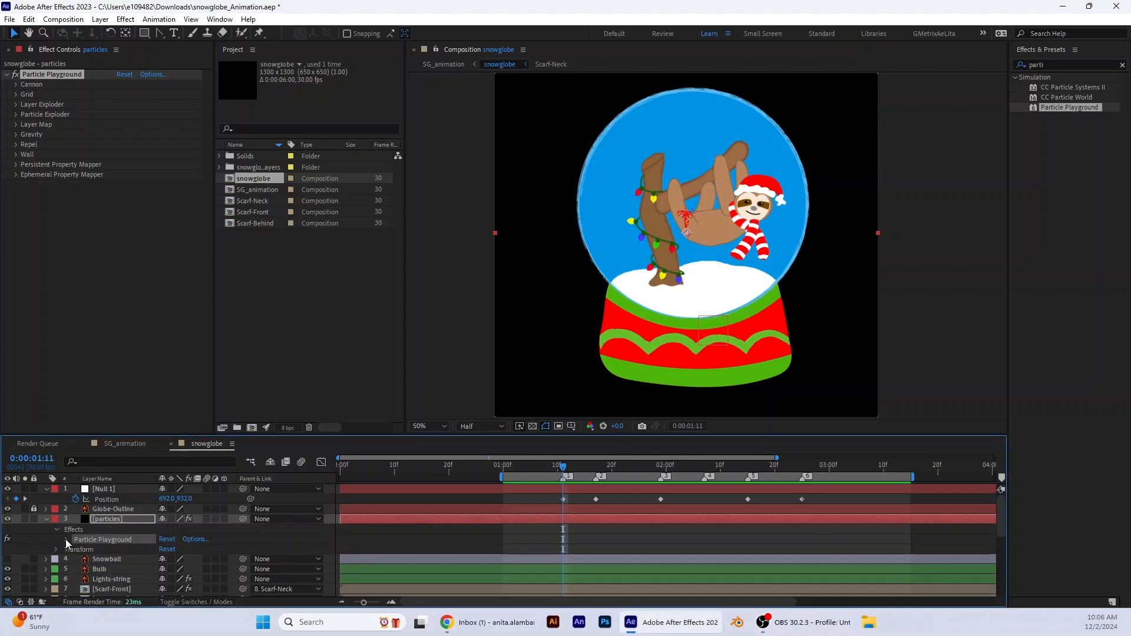
left_click(66, 540)
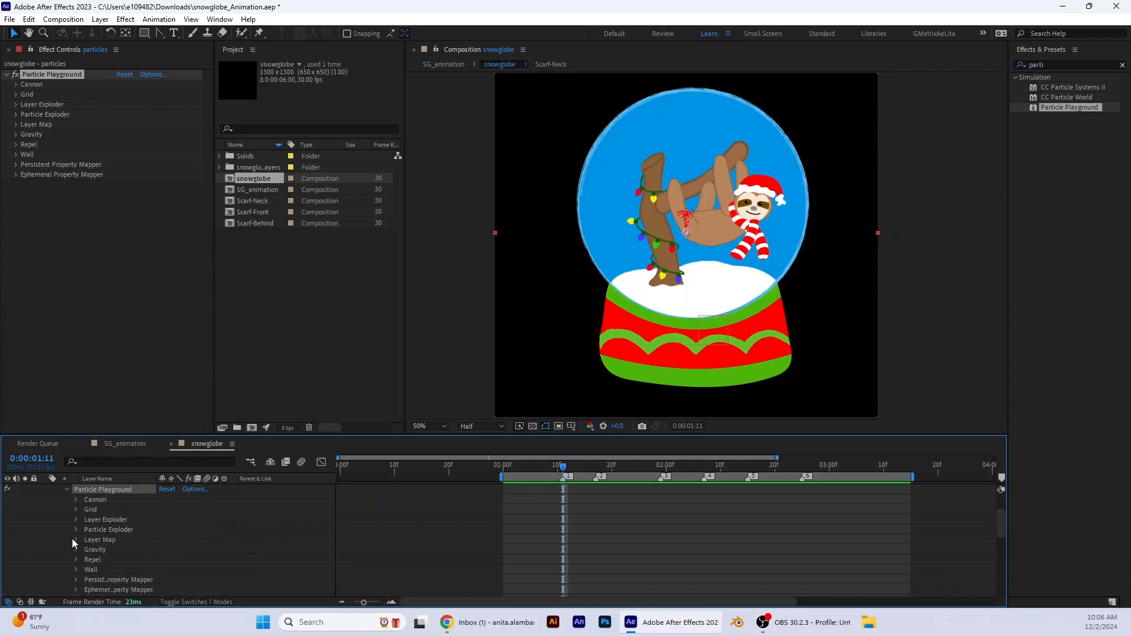
left_click(76, 500)
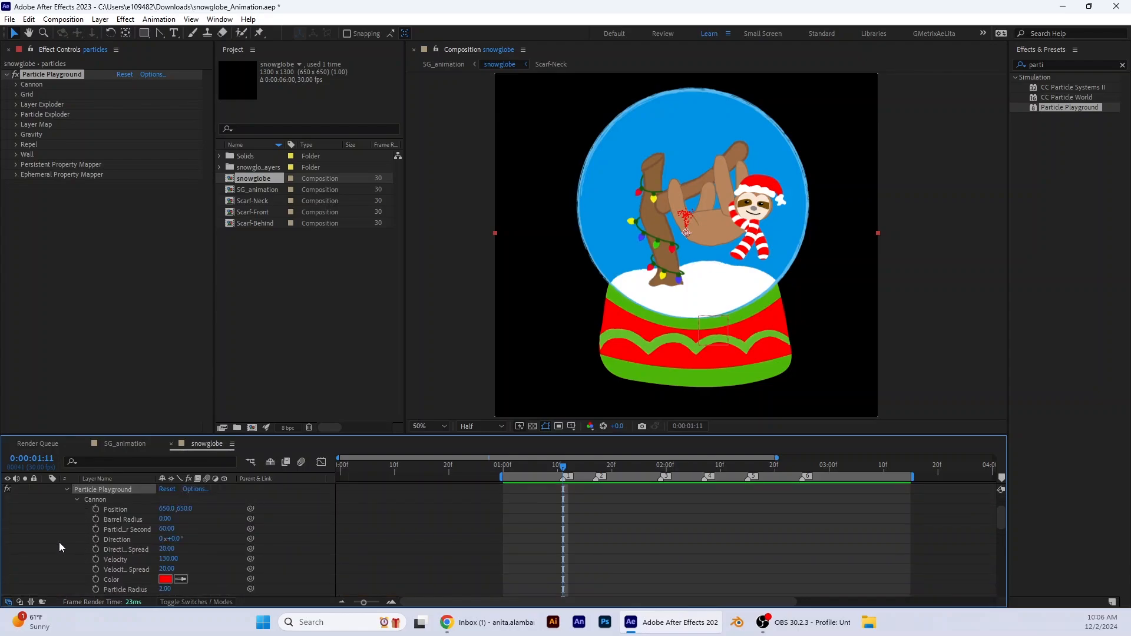
scroll(59, 542, "up", 1)
scroll(59, 542, "up", 1)
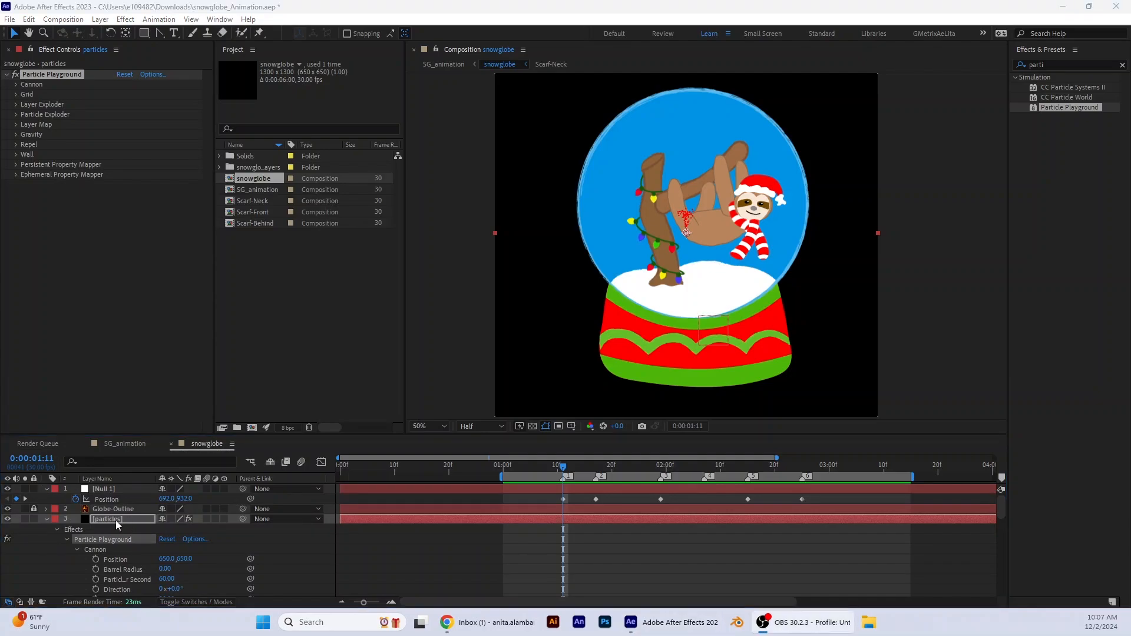
left_click(96, 560, "alt")
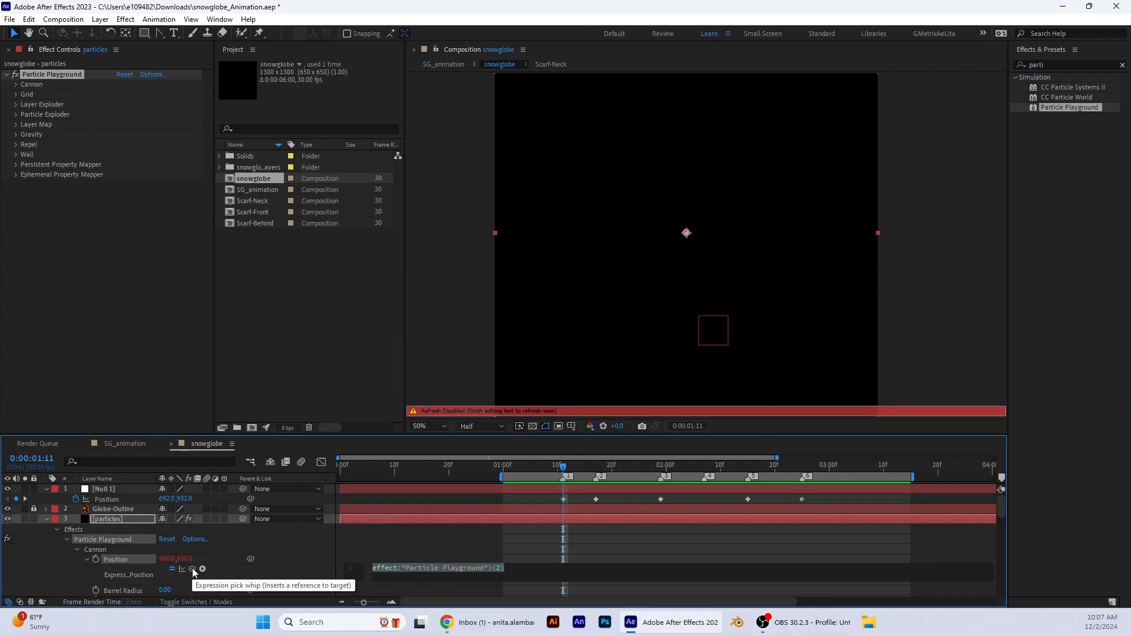
left_click_drag(192, 568, 98, 500)
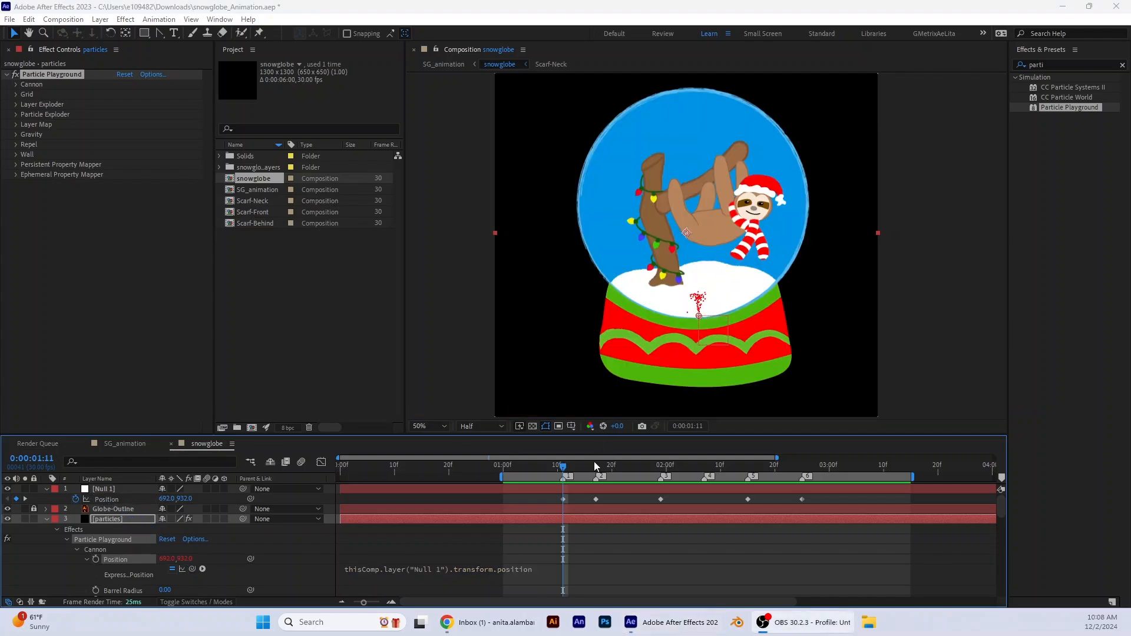
Preview the particles following the null from 0:00:01:11 and return the time indicator to that frame
left_click(564, 470)
key("space")
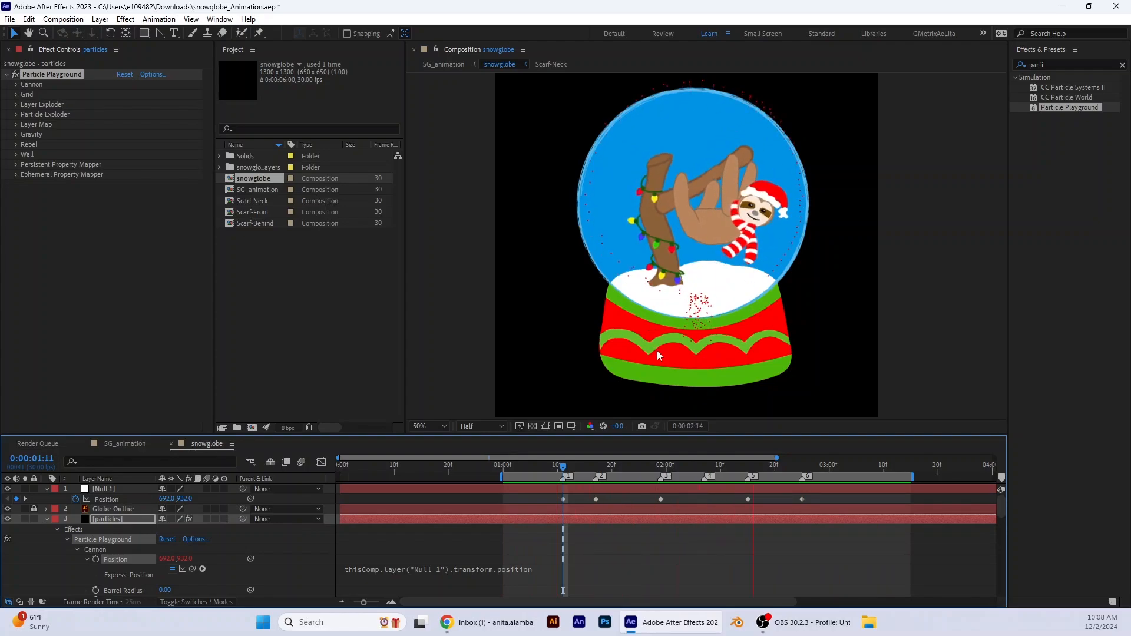
key("space")
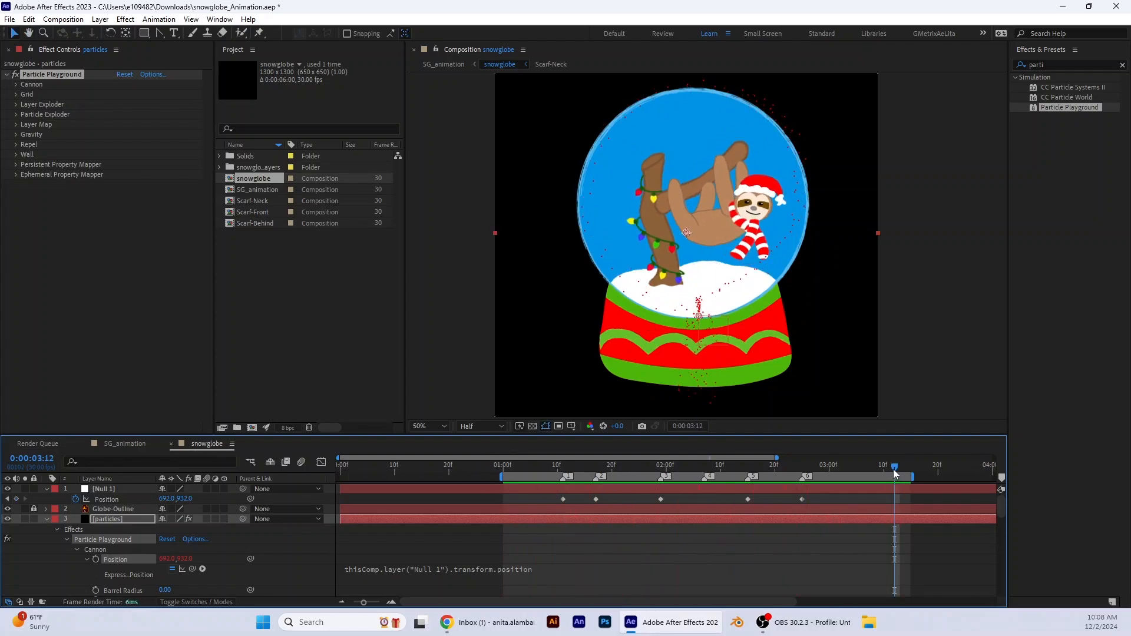
left_click_drag(895, 473, 564, 490)
Set the Particle Playground Cannon color to white (FFFFFF)
left_click(16, 84)
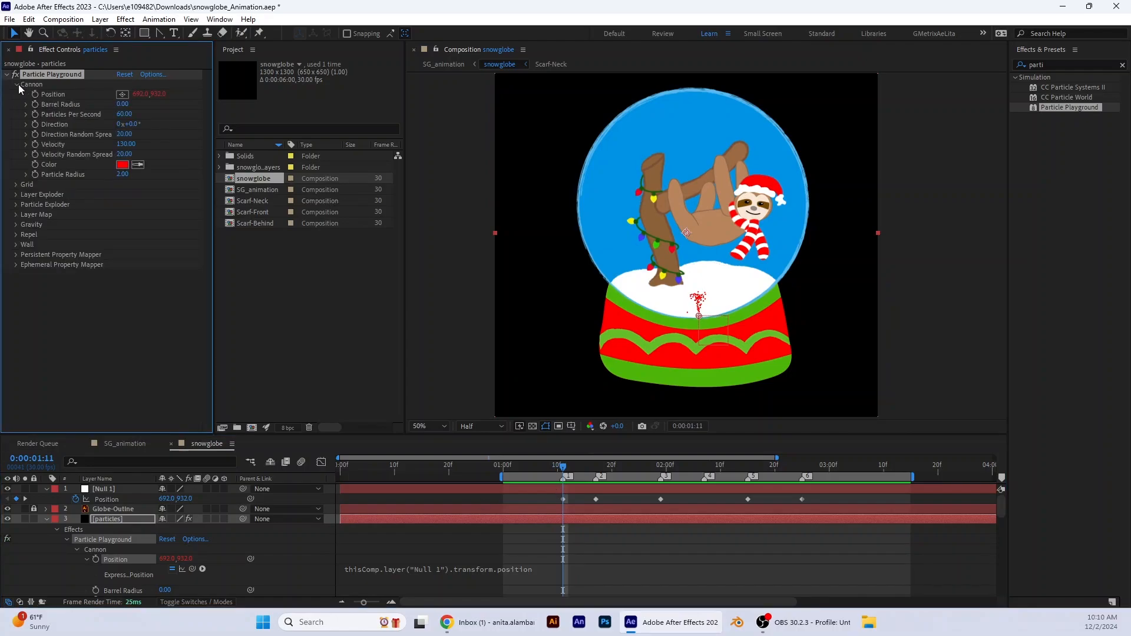
left_click(123, 164)
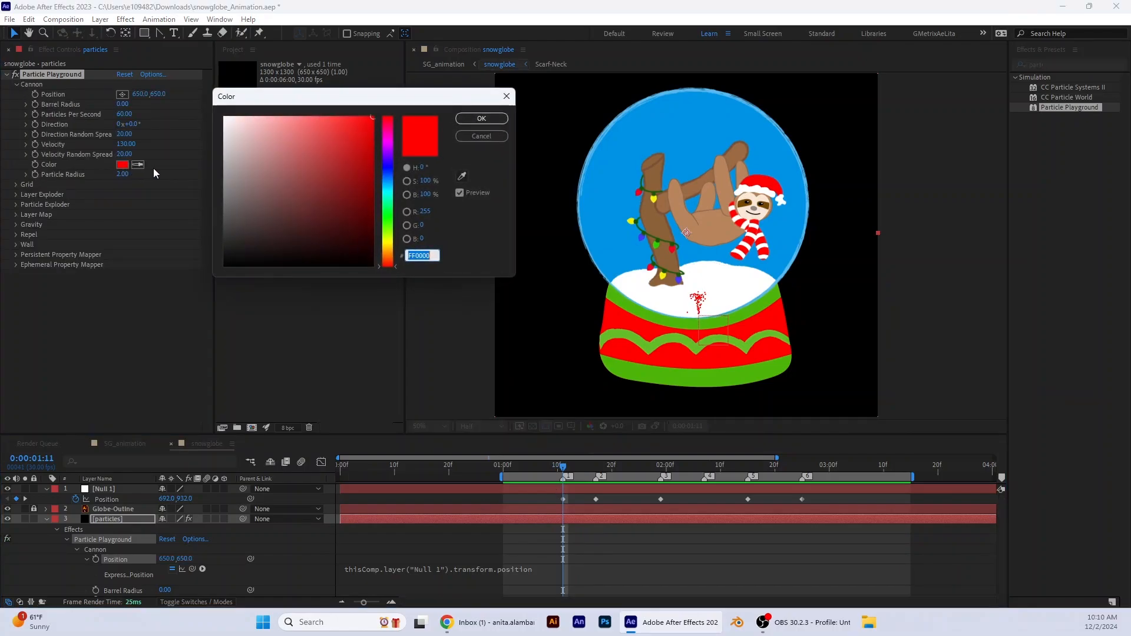
left_click(226, 120)
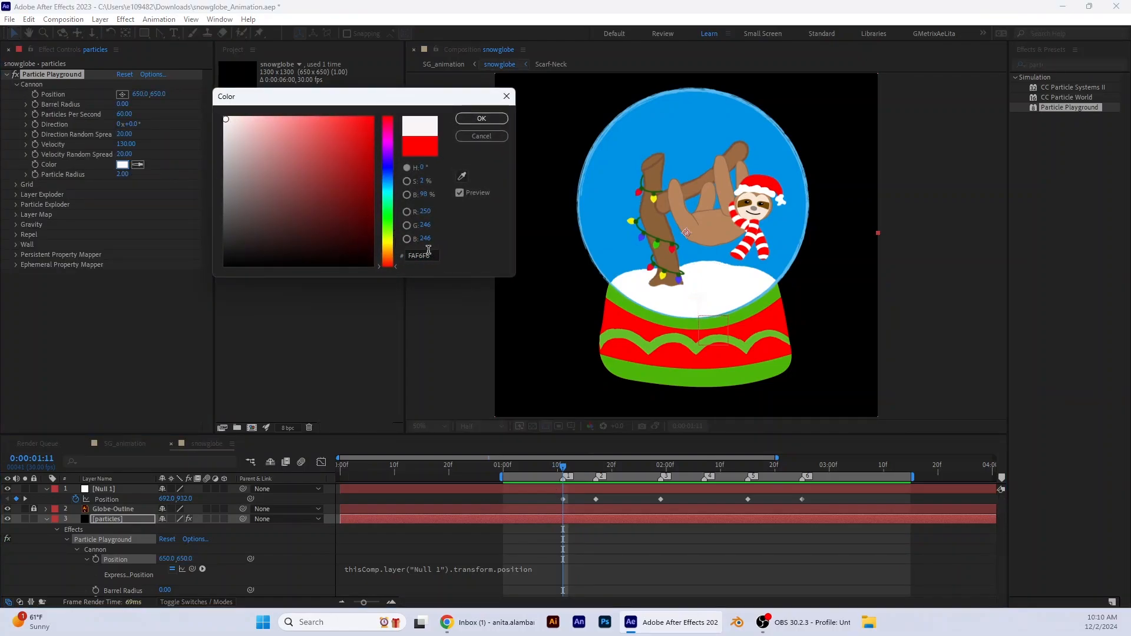
type("000FFF")
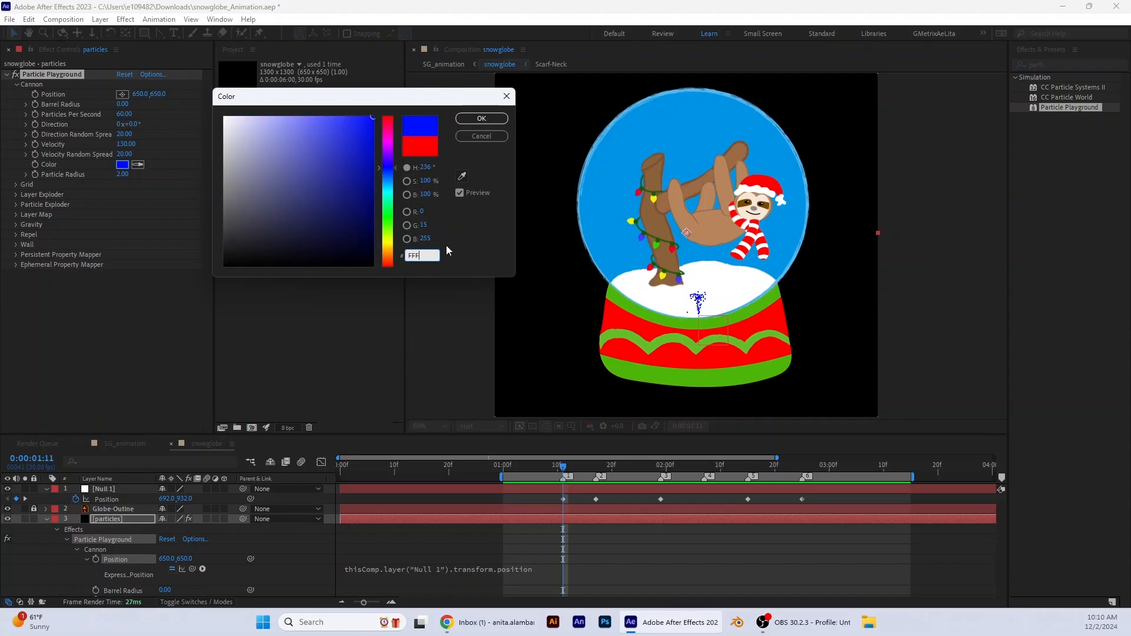
type("FFF")
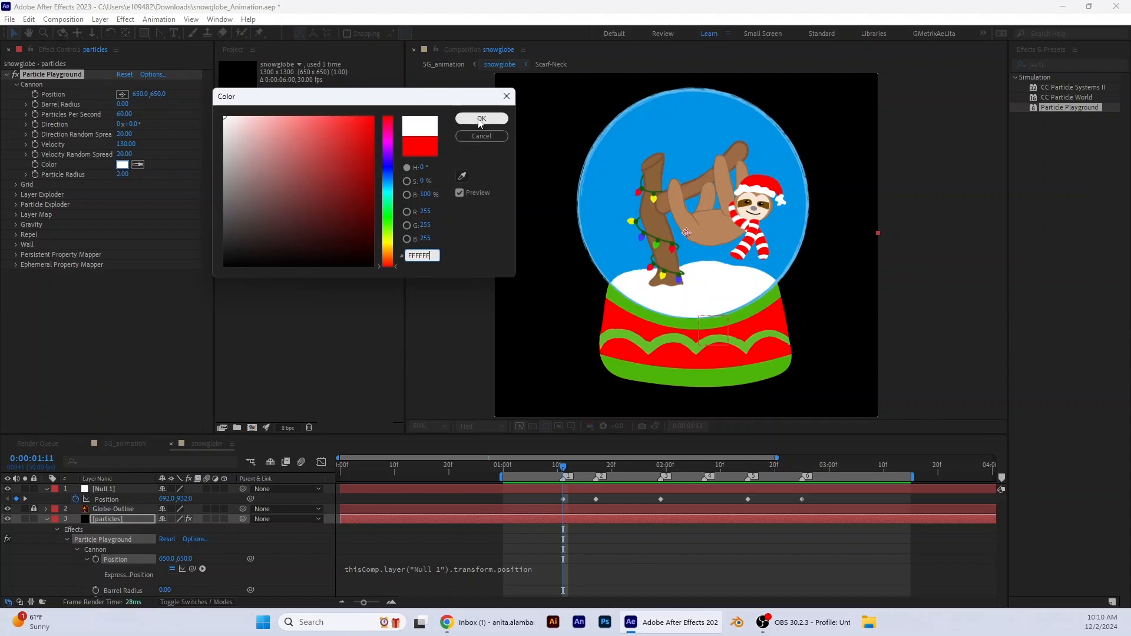
left_click(481, 119)
Play back the recolored particles from 0:00:01:11 and bring the time indicator back to marker 1
left_click(564, 469)
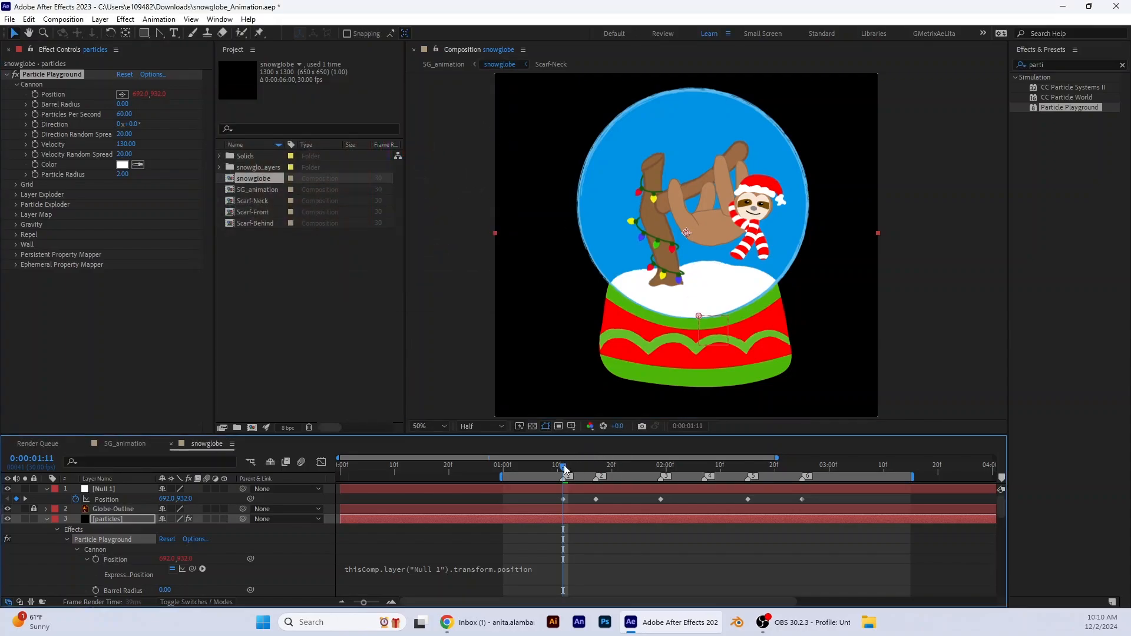
key("space")
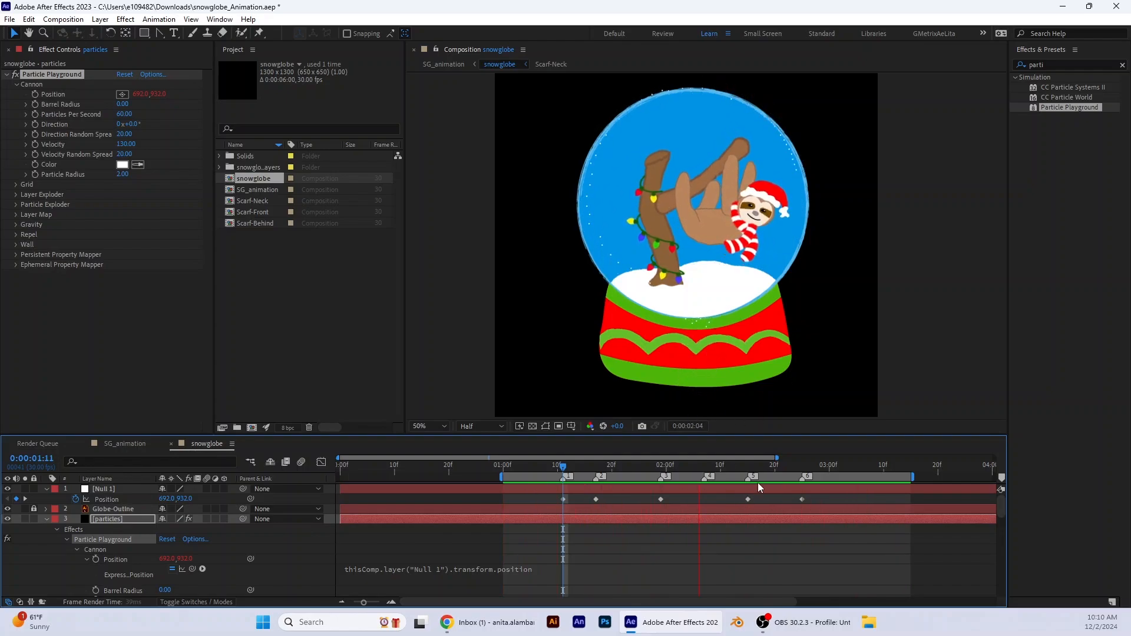
left_click(779, 470)
left_click_drag(776, 470, 567, 485)
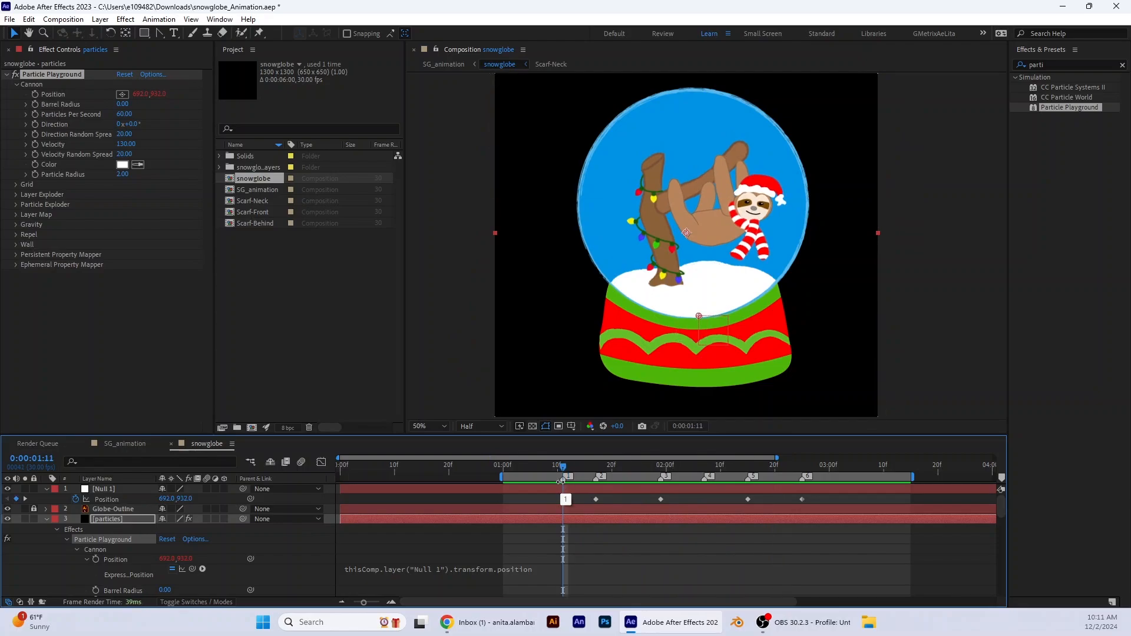
Draw a closed, curved Pen tool shape tracing the inside of the globe, with anchor points at its top, both sides and bottom
left_click(462, 376)
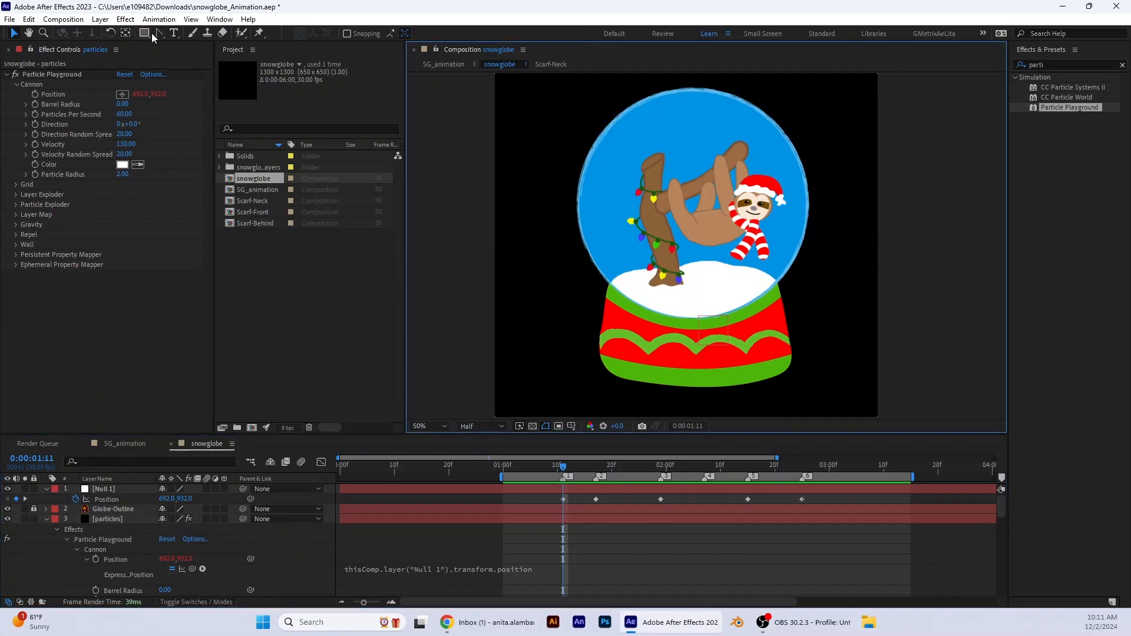
left_click_drag(159, 33, 195, 36)
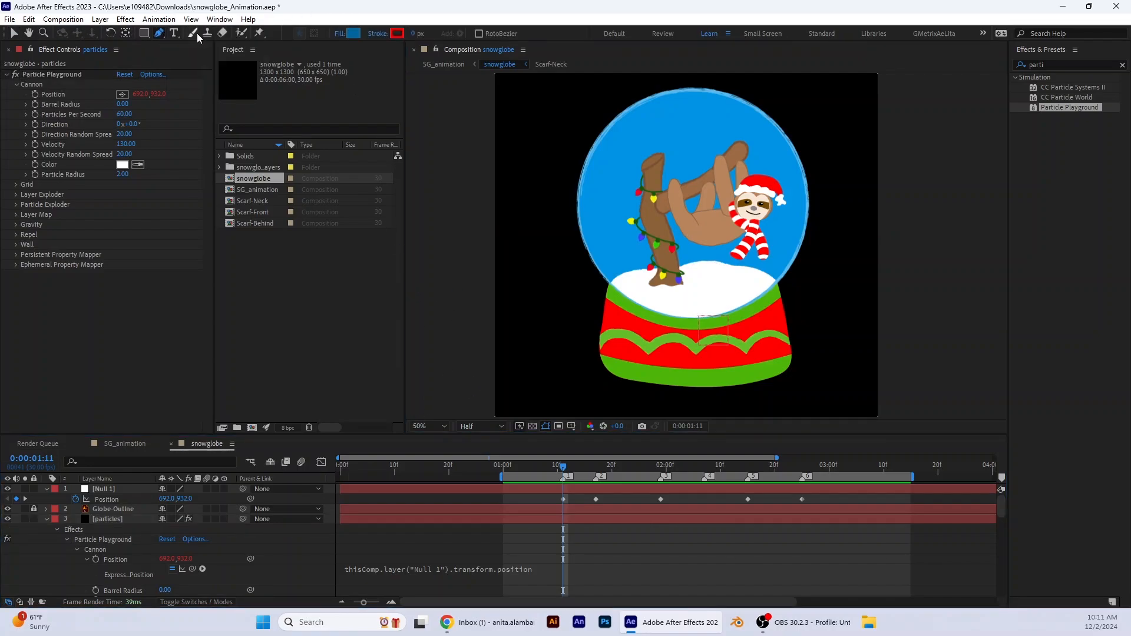
left_click(691, 96)
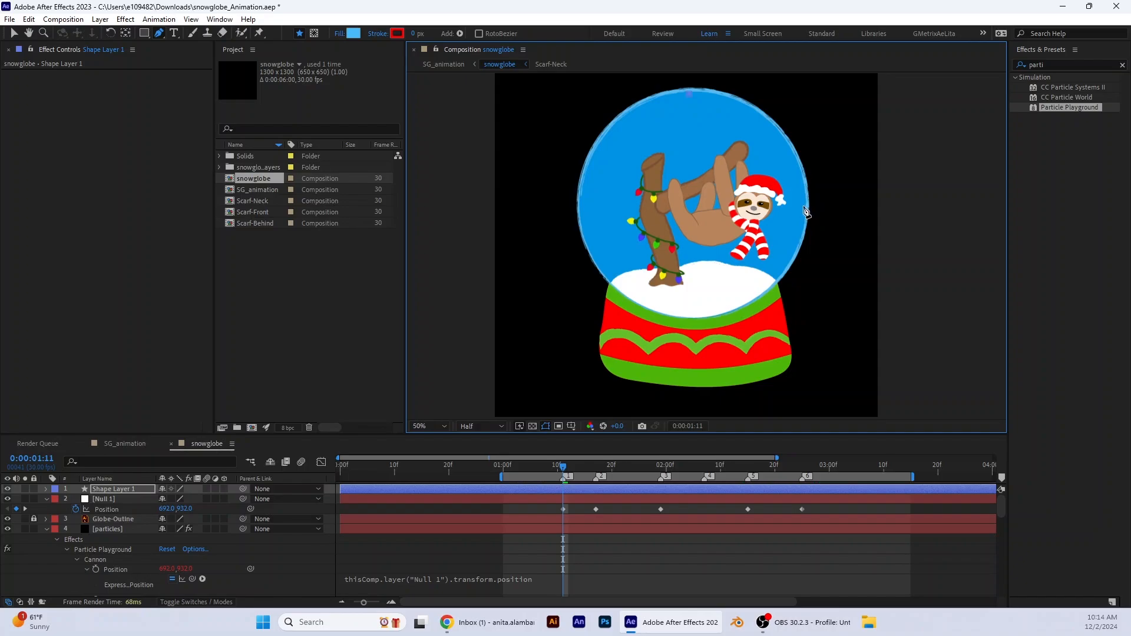
left_click_drag(805, 208, 802, 306)
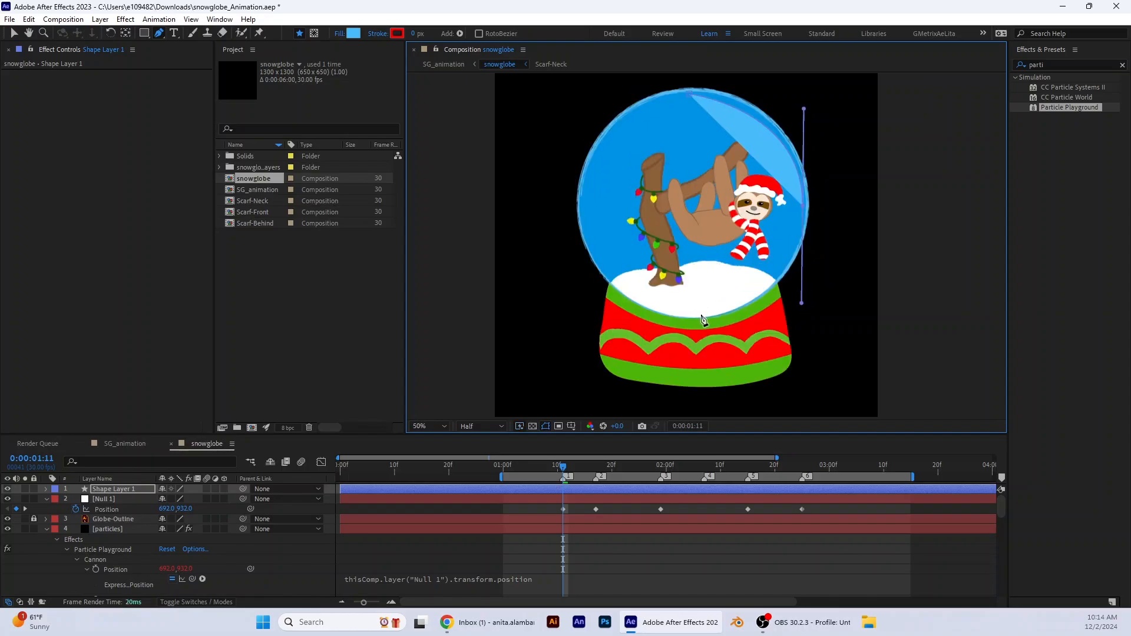
left_click(703, 317)
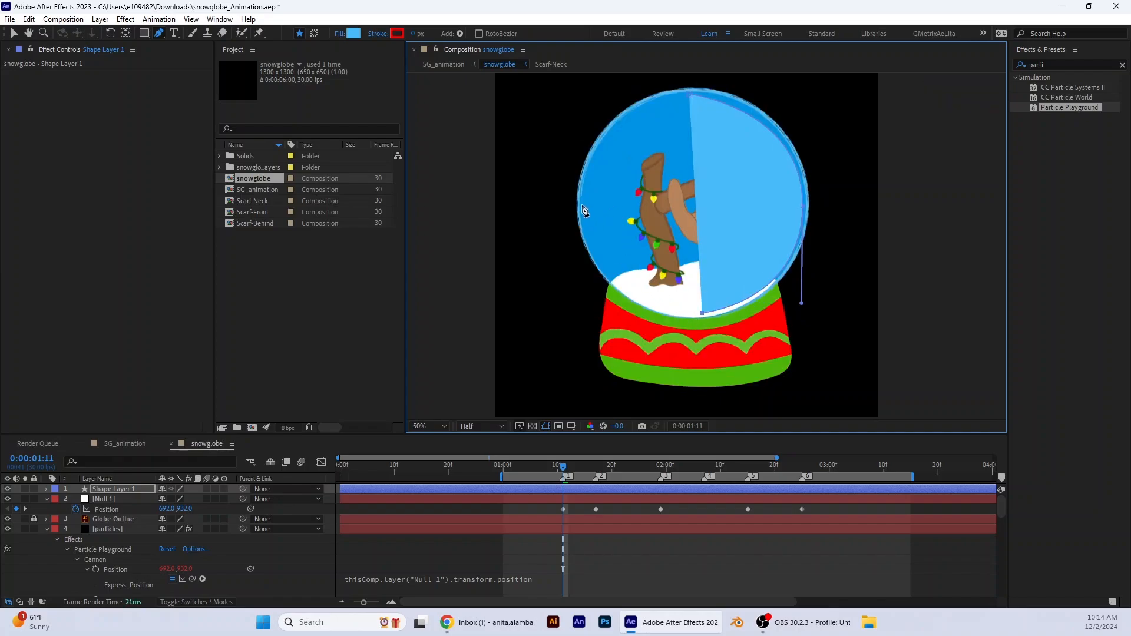
left_click_drag(583, 207, 583, 106)
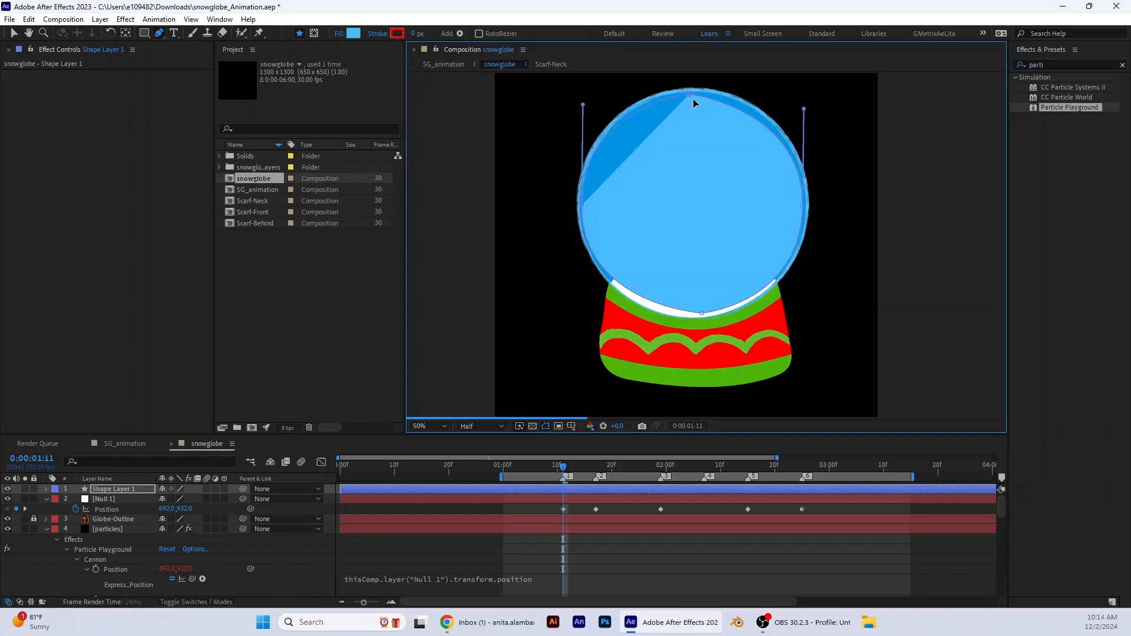
left_click(691, 96)
Adjust the traced shape's bottom, top and left anchor points and curve handles to fit the inner edge of the globe
left_click(14, 33)
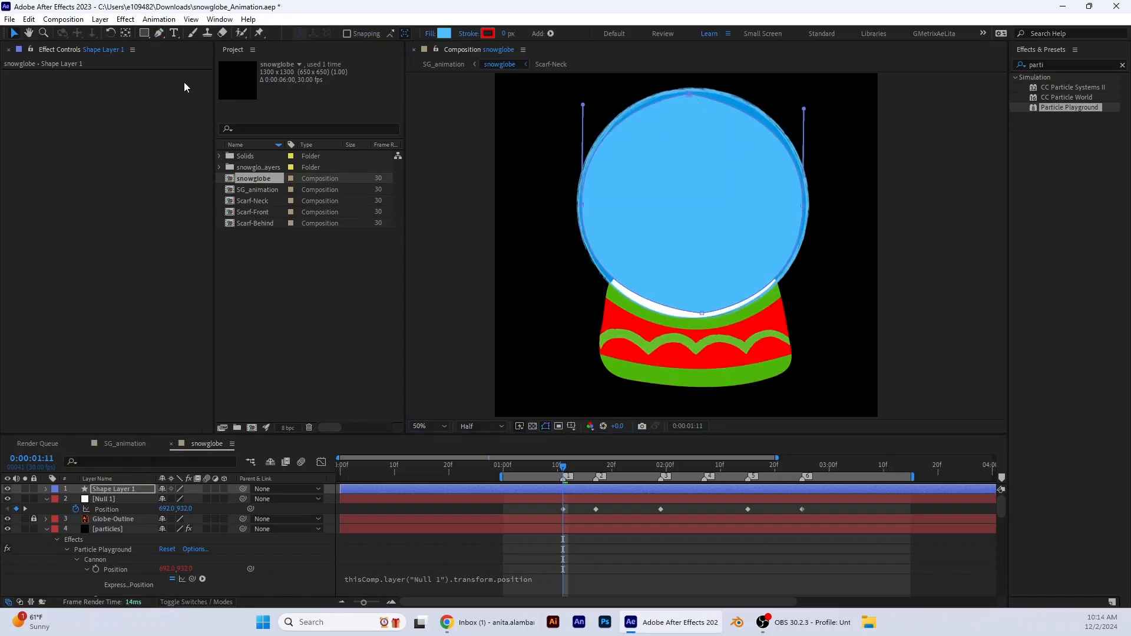
left_click_drag(703, 315, 696, 314)
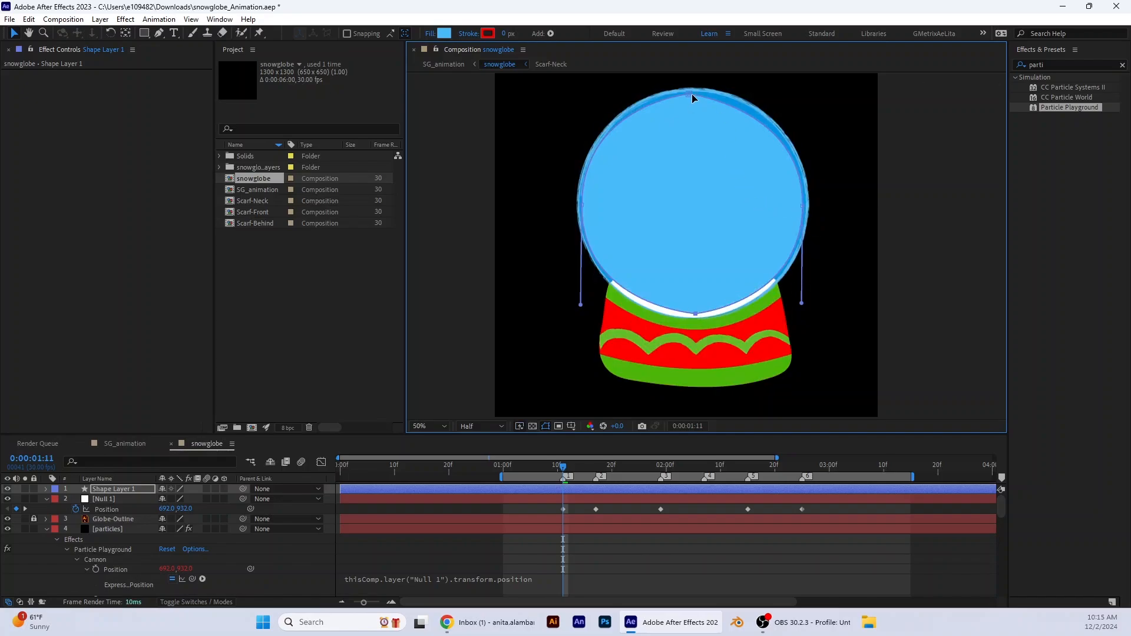
left_click_drag(691, 94, 695, 93)
left_click_drag(583, 104, 590, 93)
left_click(582, 205)
mouse_move(576, 305)
left_mouse_down()
mouse_move(588, 307)
mouse_move(585, 298)
left_mouse_up()
left_click_drag(695, 314, 715, 310)
Smooth the traced shape's top anchor point and shift its right and bottom points to match the globe's outline
left_click(160, 34)
left_click_drag(693, 93, 712, 93)
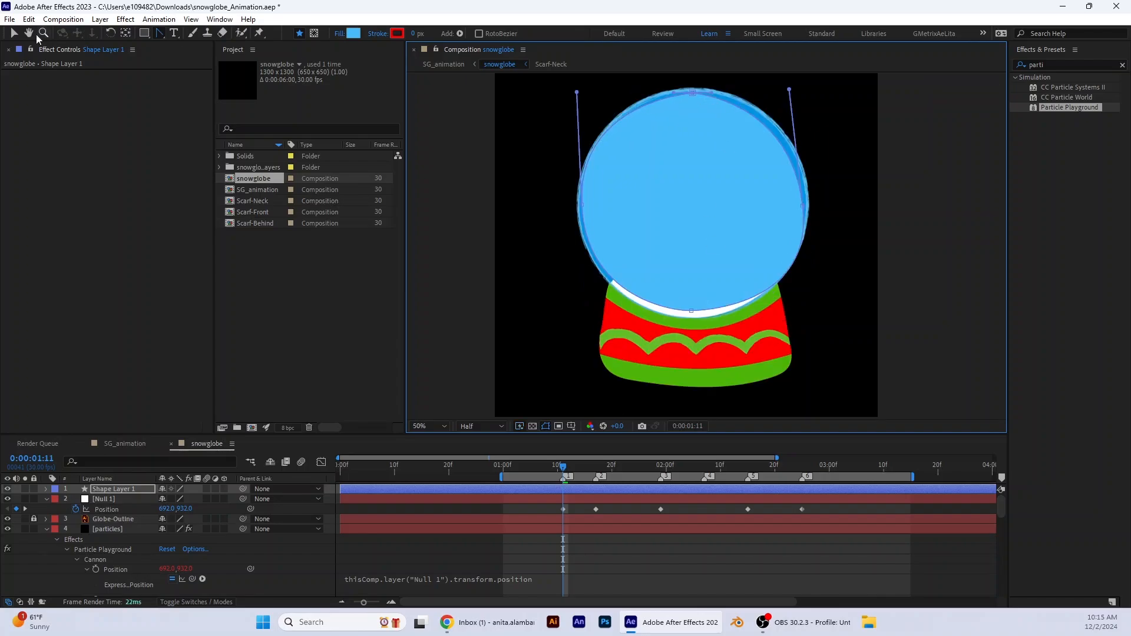
left_click(15, 34)
left_click_drag(803, 206, 803, 196)
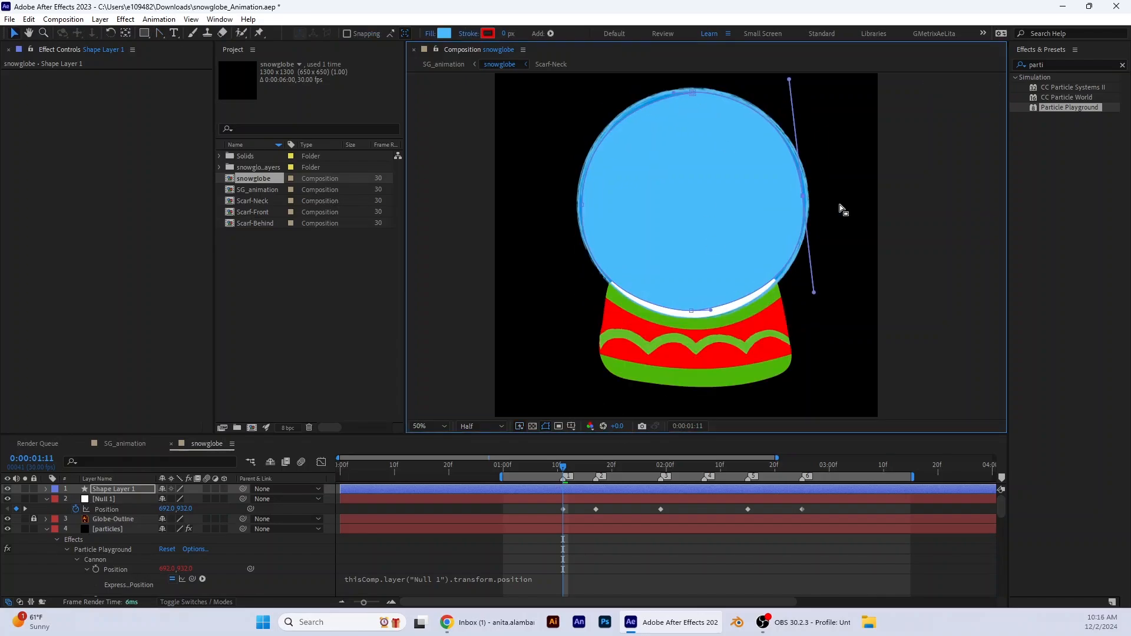
left_click_drag(692, 311, 695, 313)
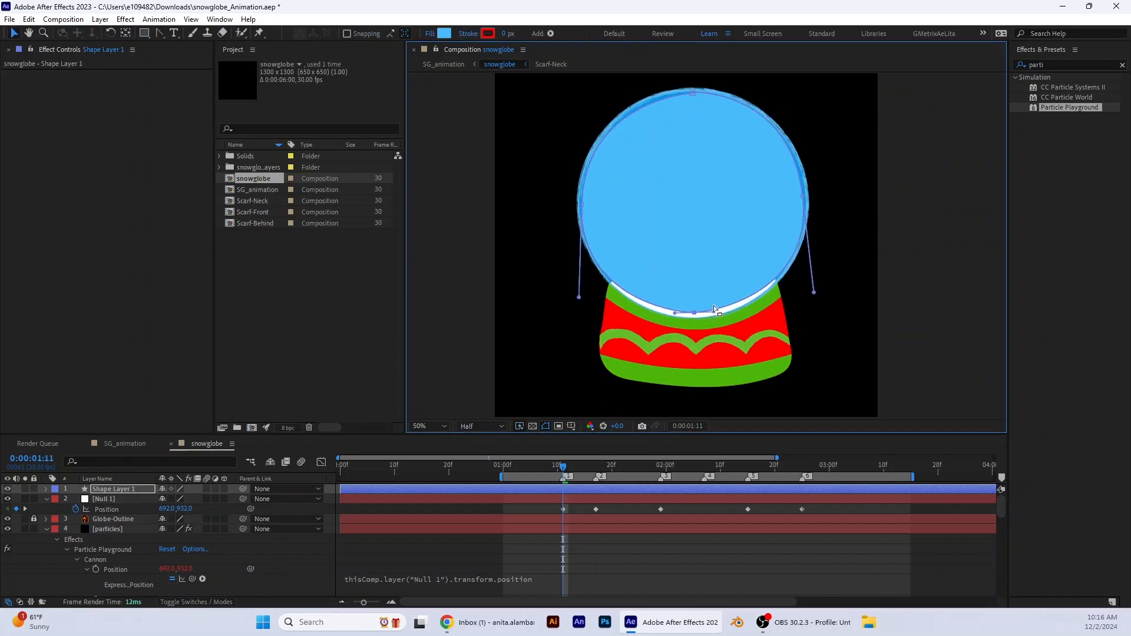
left_click_drag(695, 311, 696, 313)
left_click(692, 92)
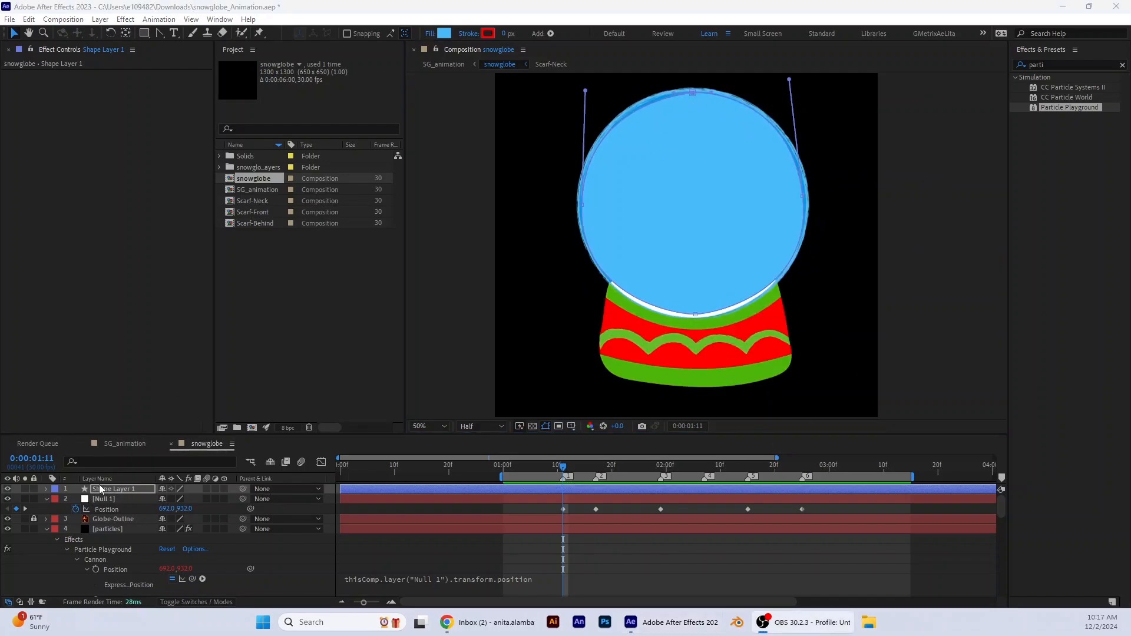
Move Shape Layer 1 below Globe-Outline, directly above the particles layer
left_click_drag(114, 486, 112, 521)
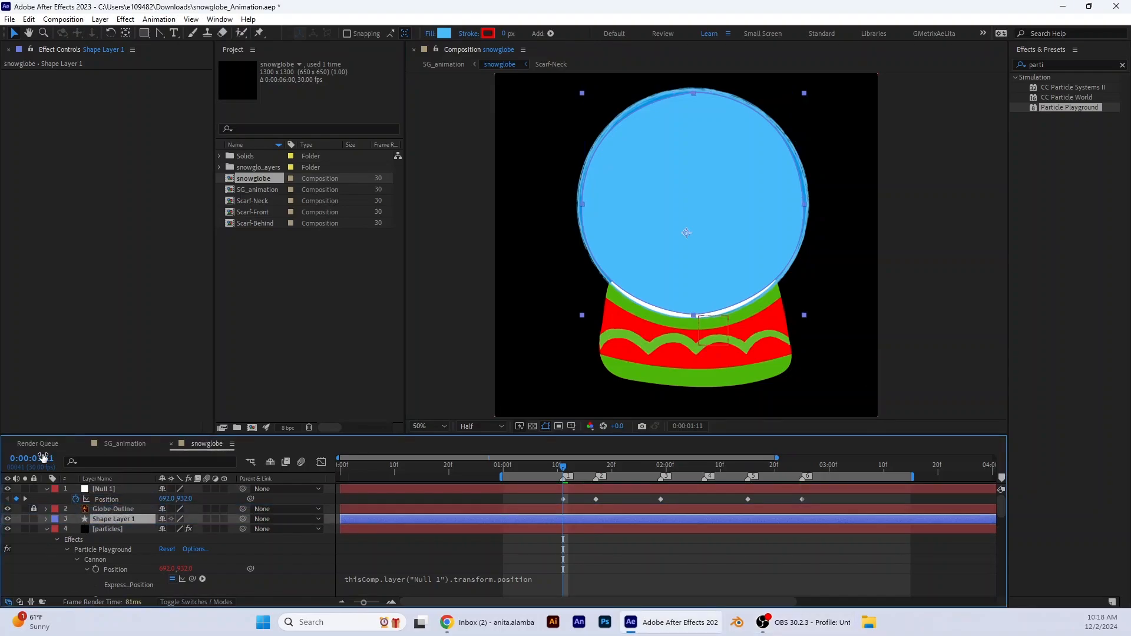
right_click(109, 518)
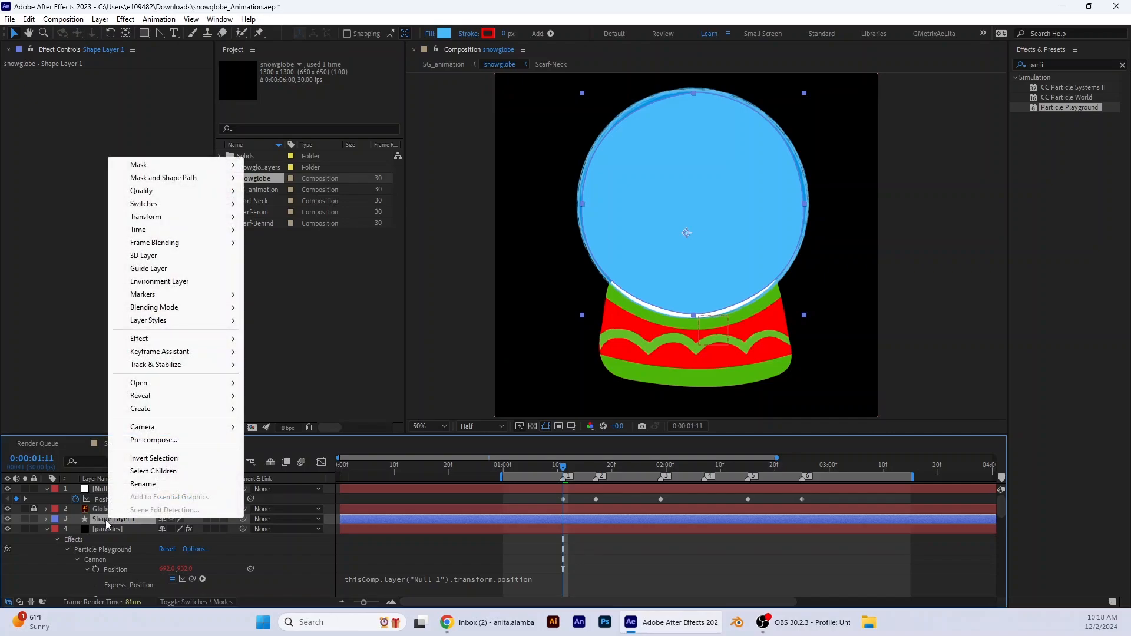
left_click(45, 571)
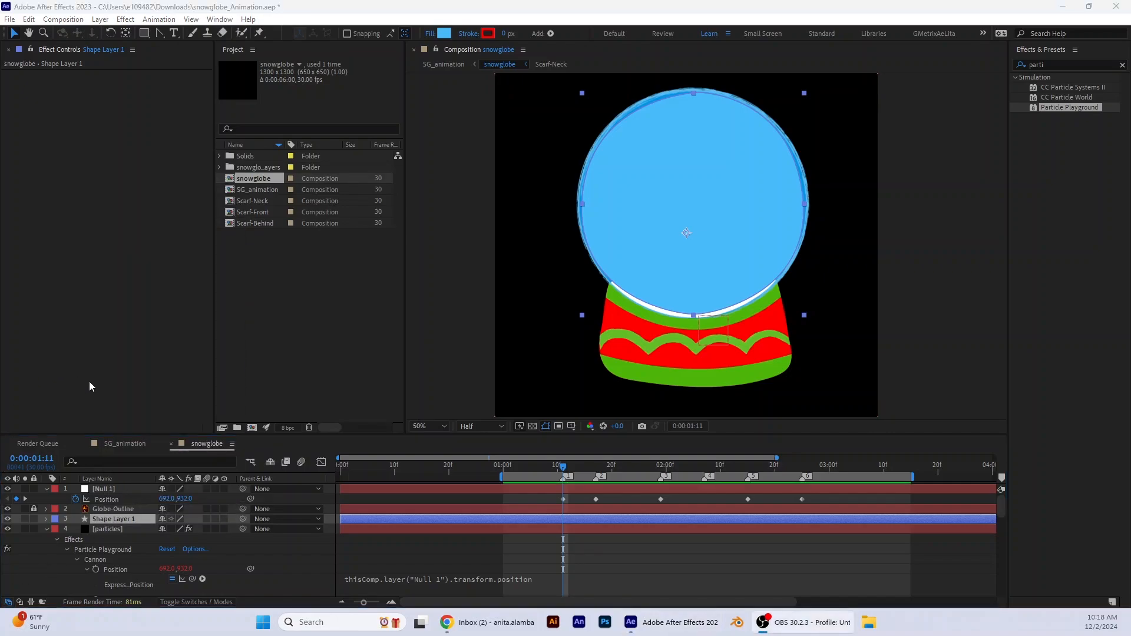
Show the Modes column in the timeline so the layers' track matte options are available
left_click(239, 468)
right_click(232, 475)
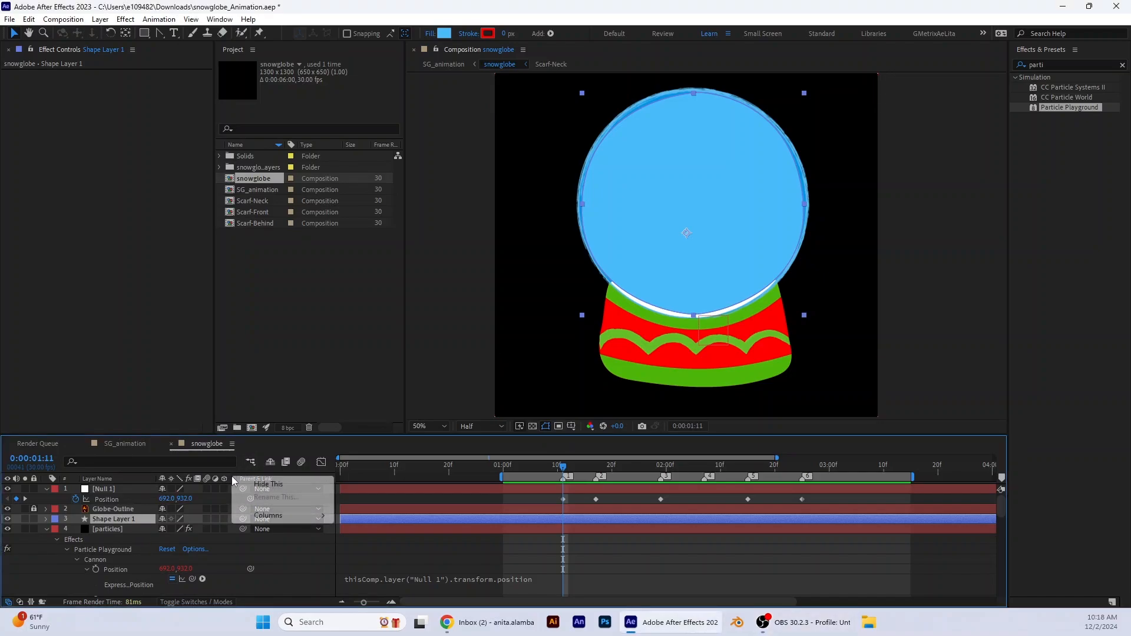
mouse_move(293, 516)
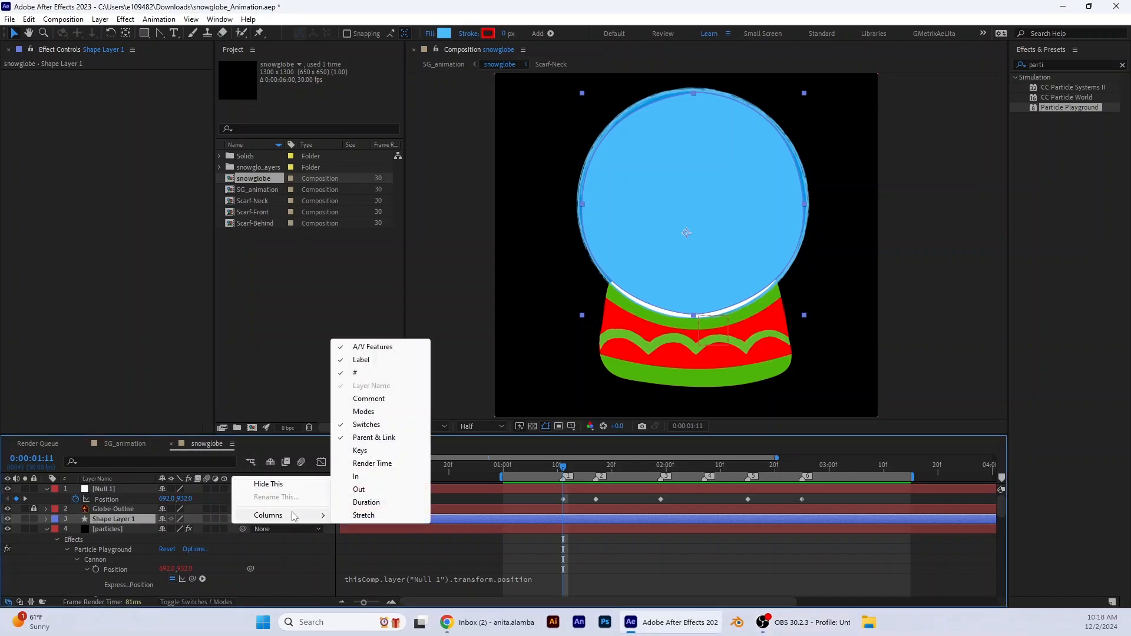
left_click(389, 412)
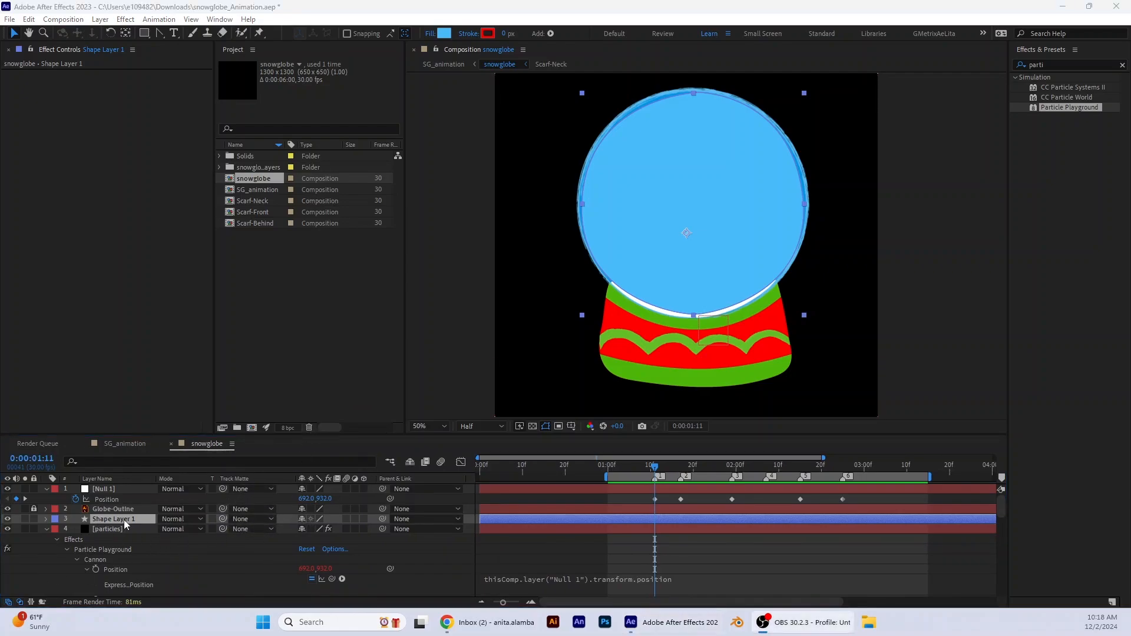
Set the particles layer's track matte to Shape Layer 1
left_click(271, 521)
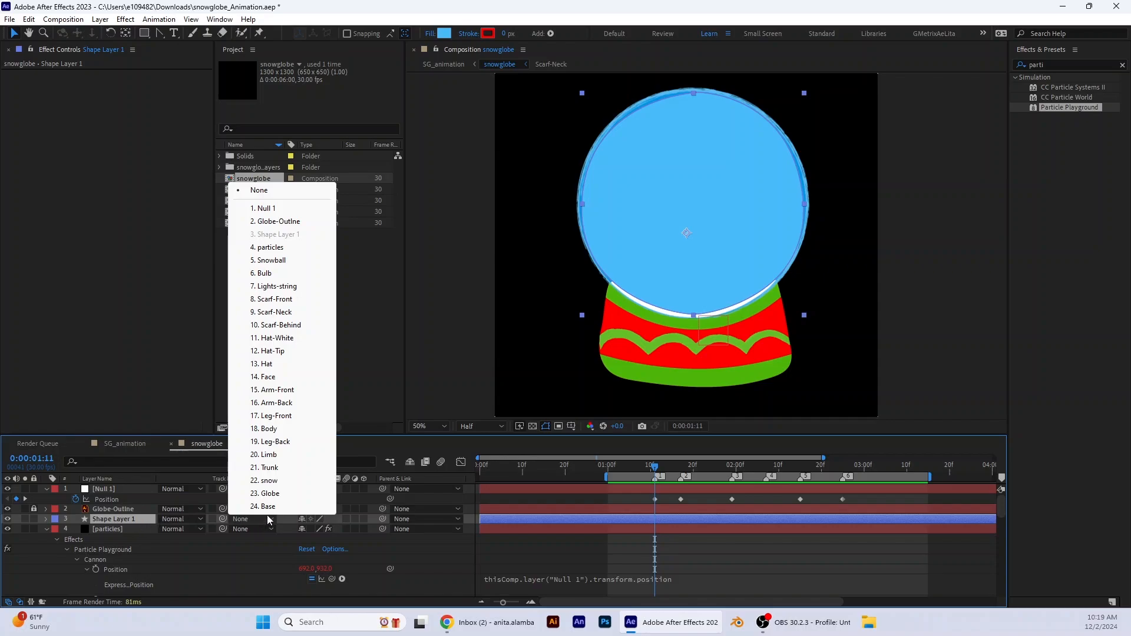
left_click(268, 529)
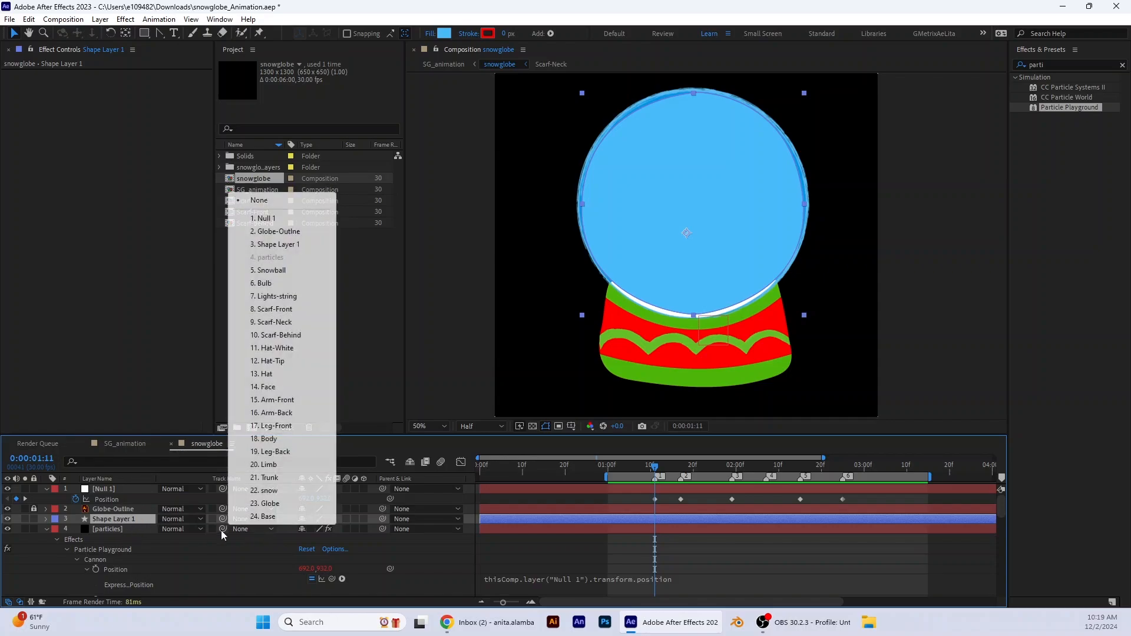
left_click(270, 529)
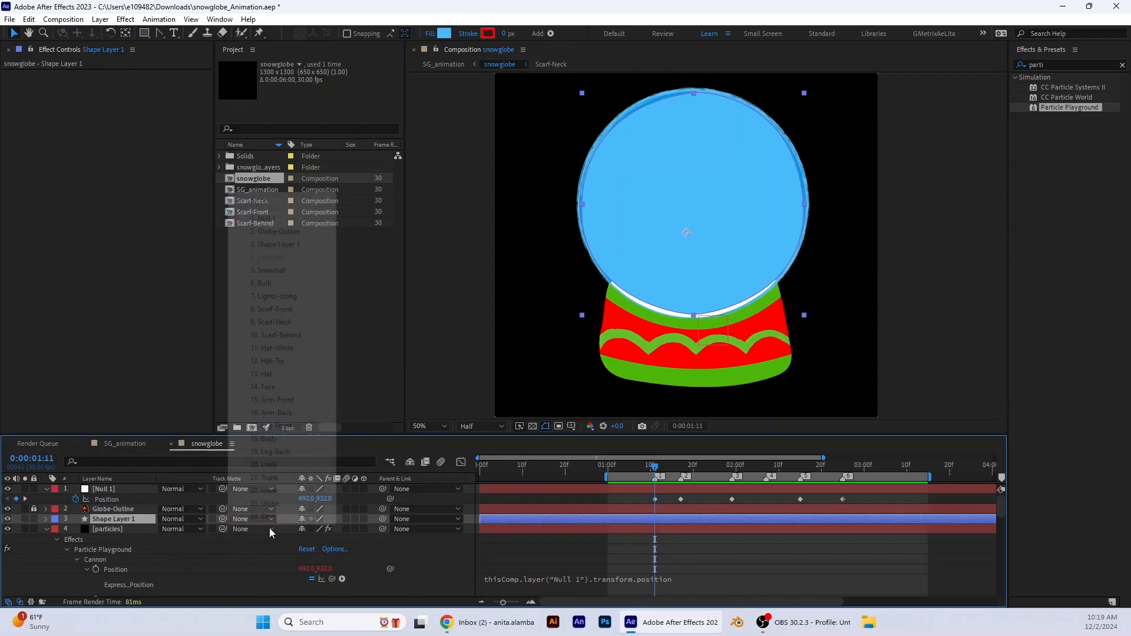
left_click(268, 529)
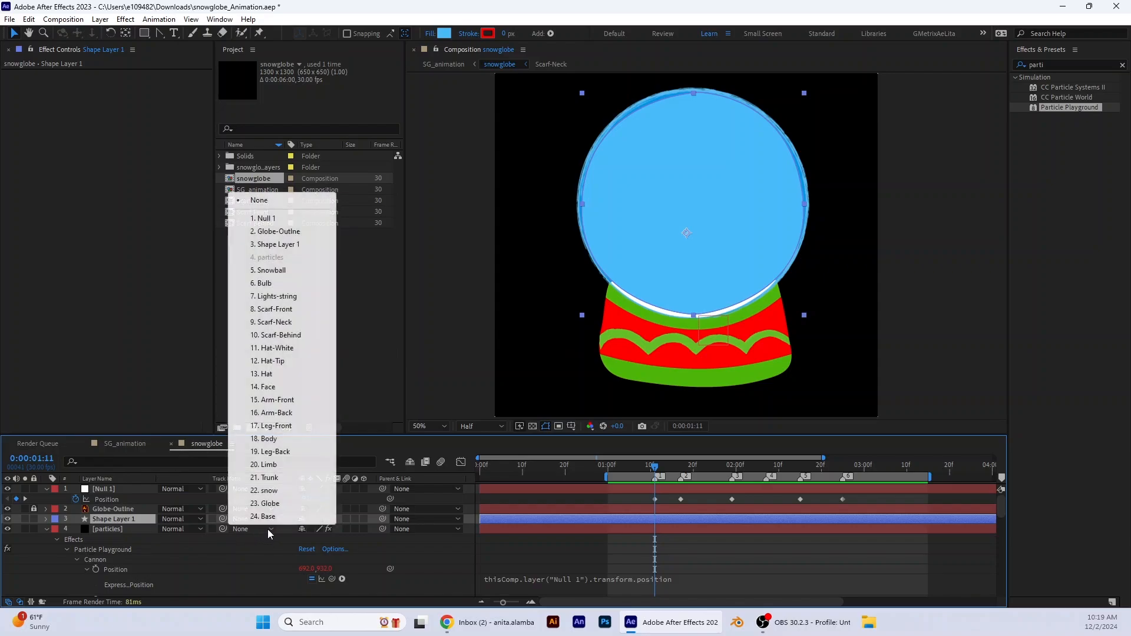
left_click(316, 245)
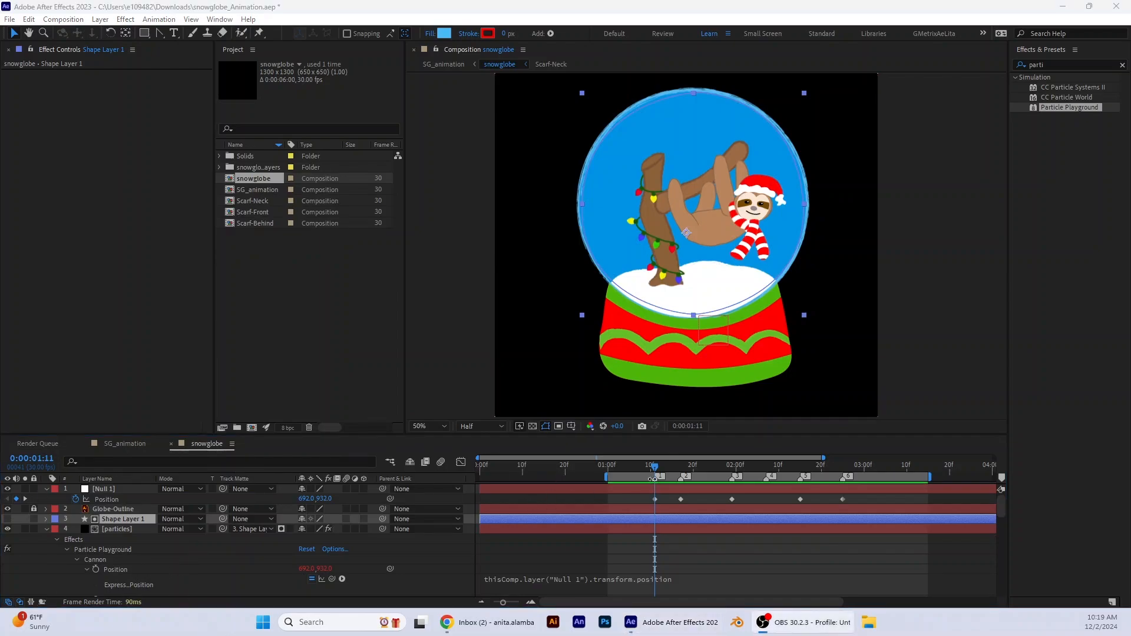
Preview the matted particles from 0:00:01:11 and return the time indicator to that frame
left_click(655, 465)
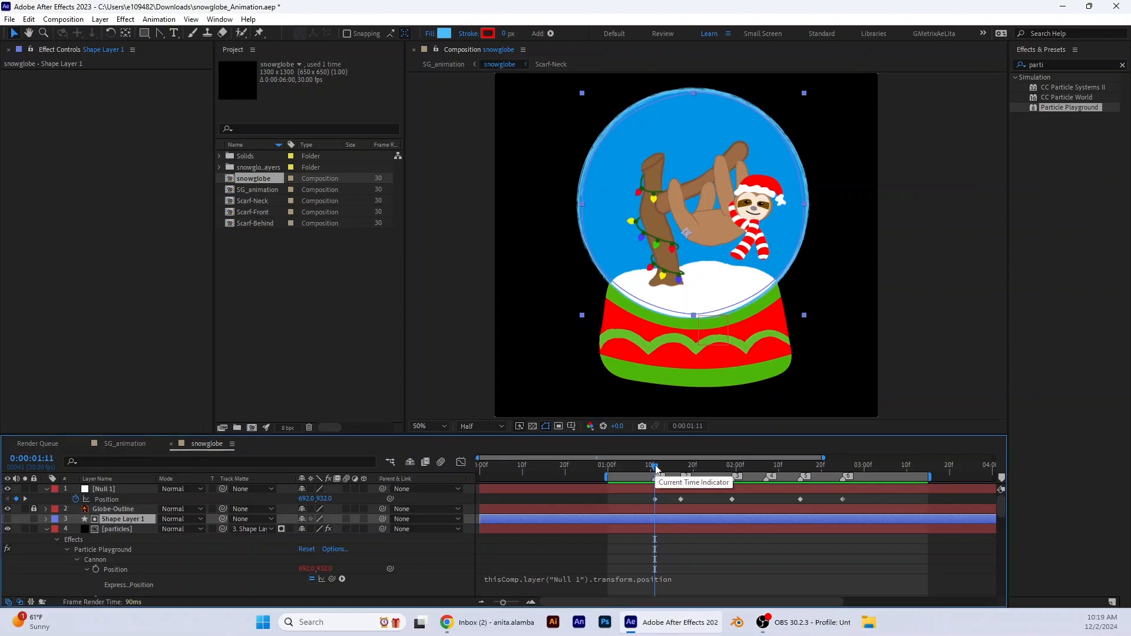
key("space")
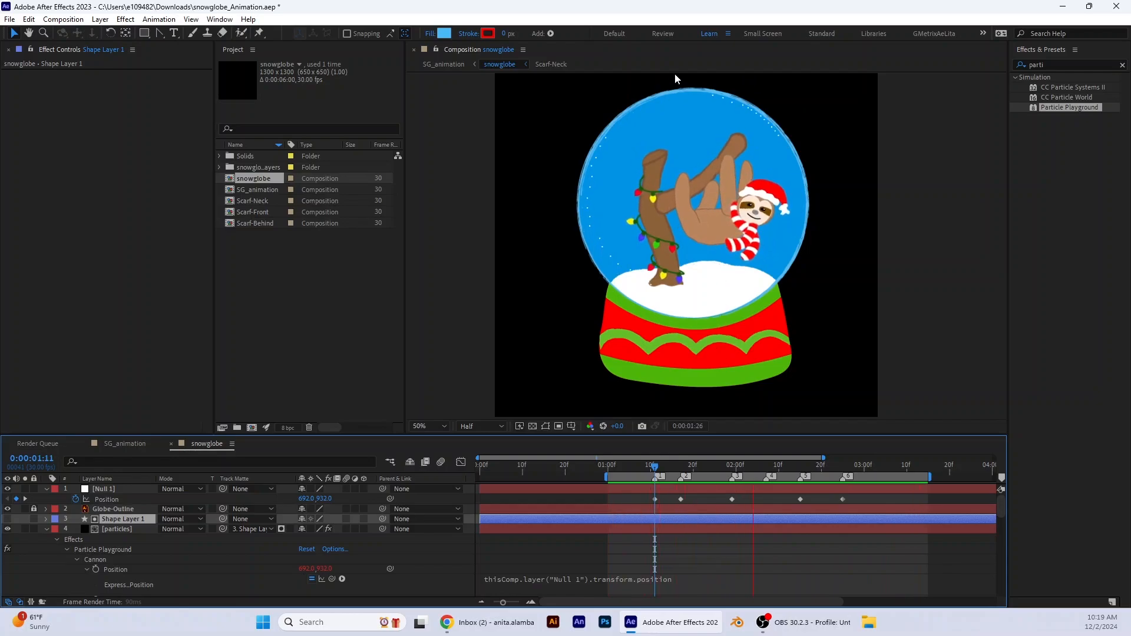
key("space")
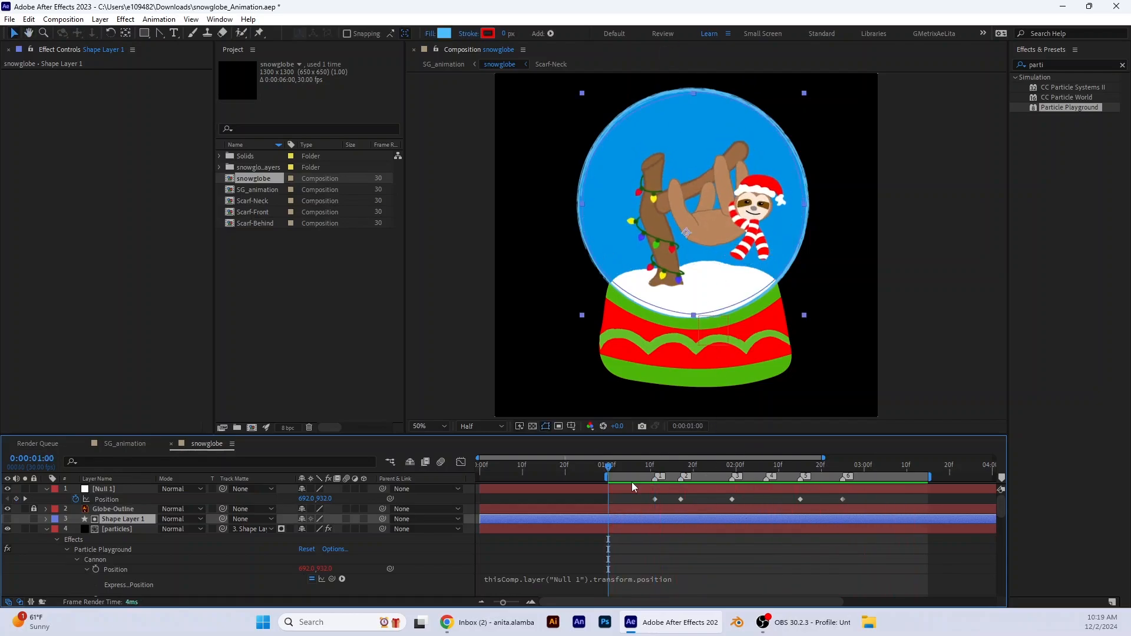
left_click_drag(608, 470, 654, 465)
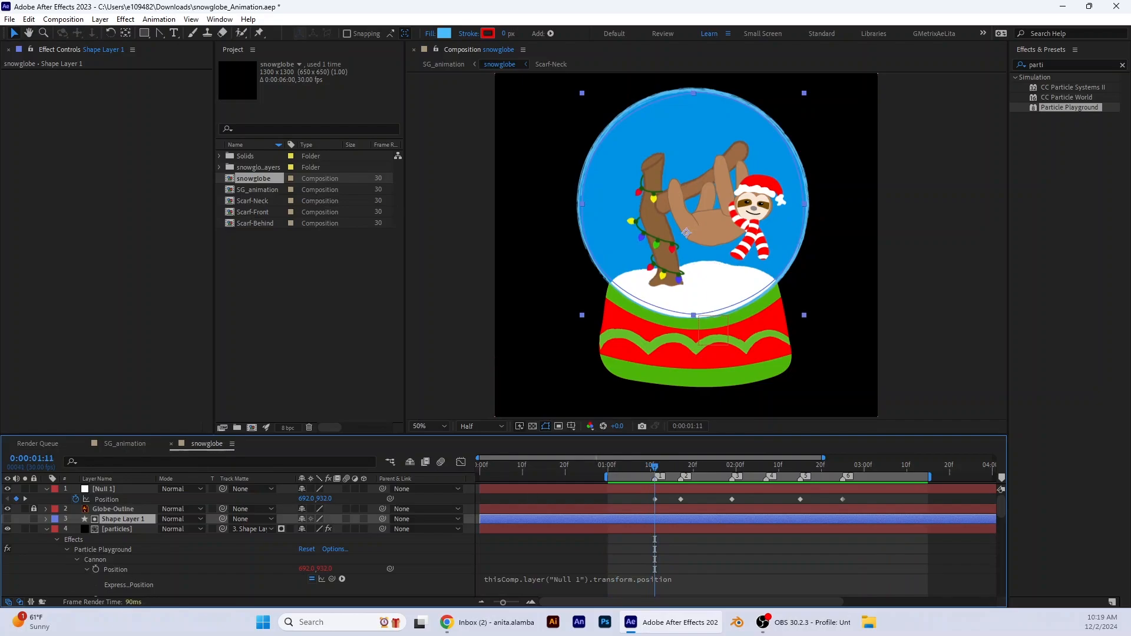
Pre-compose the Snowball layer as a new composition named Snowflake, leaving all attributes in snowglobe
scroll(112, 546, "down", 5)
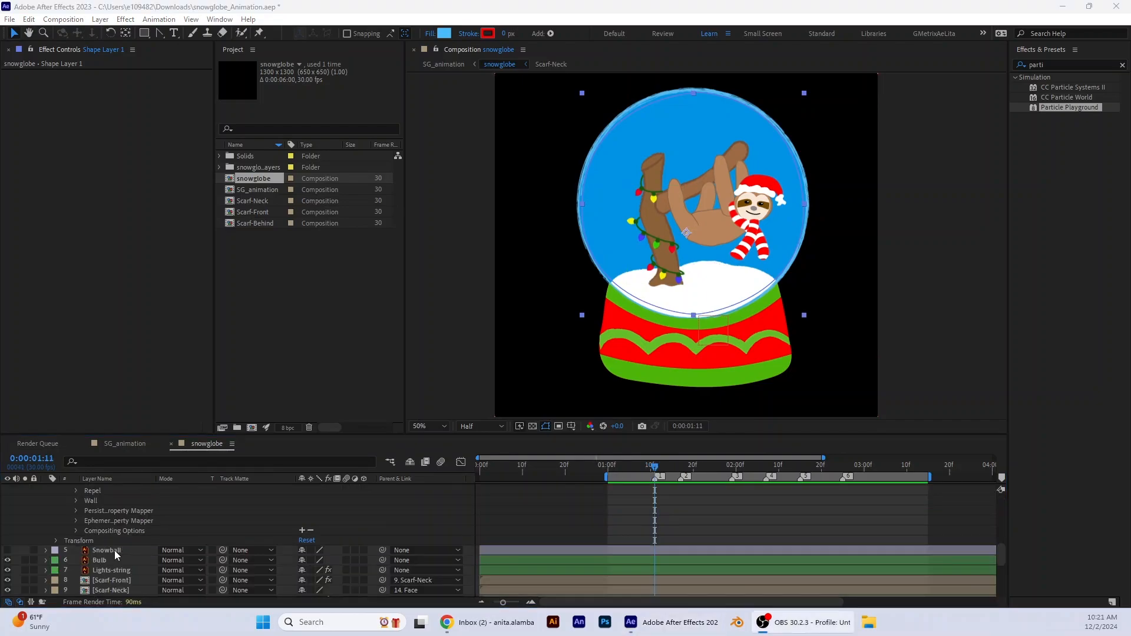
left_click(114, 550)
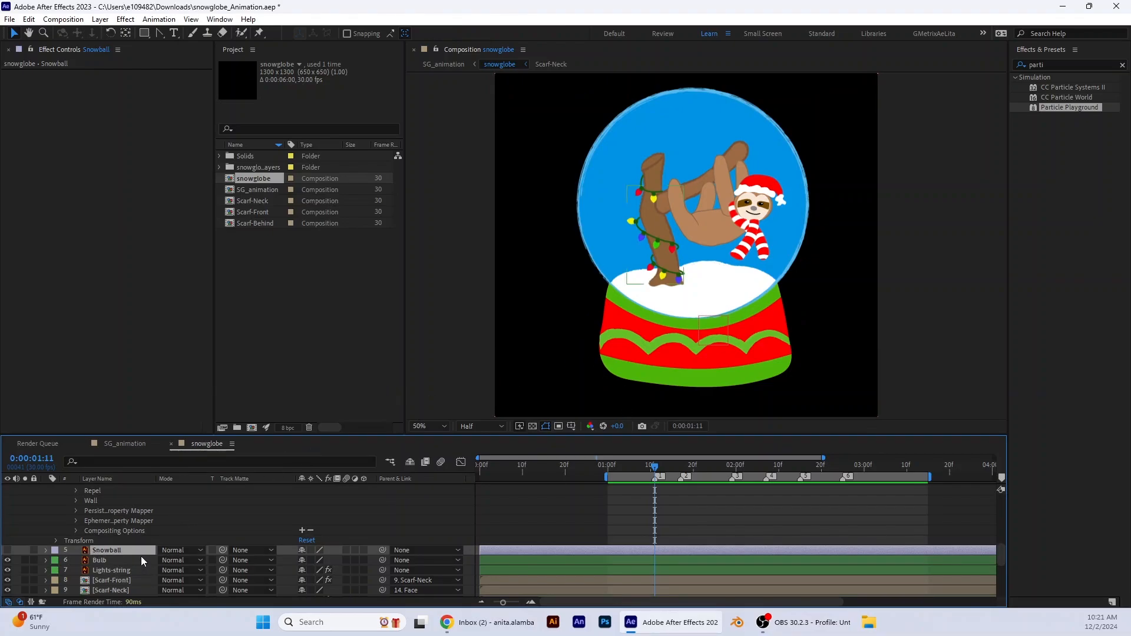
right_click(106, 551)
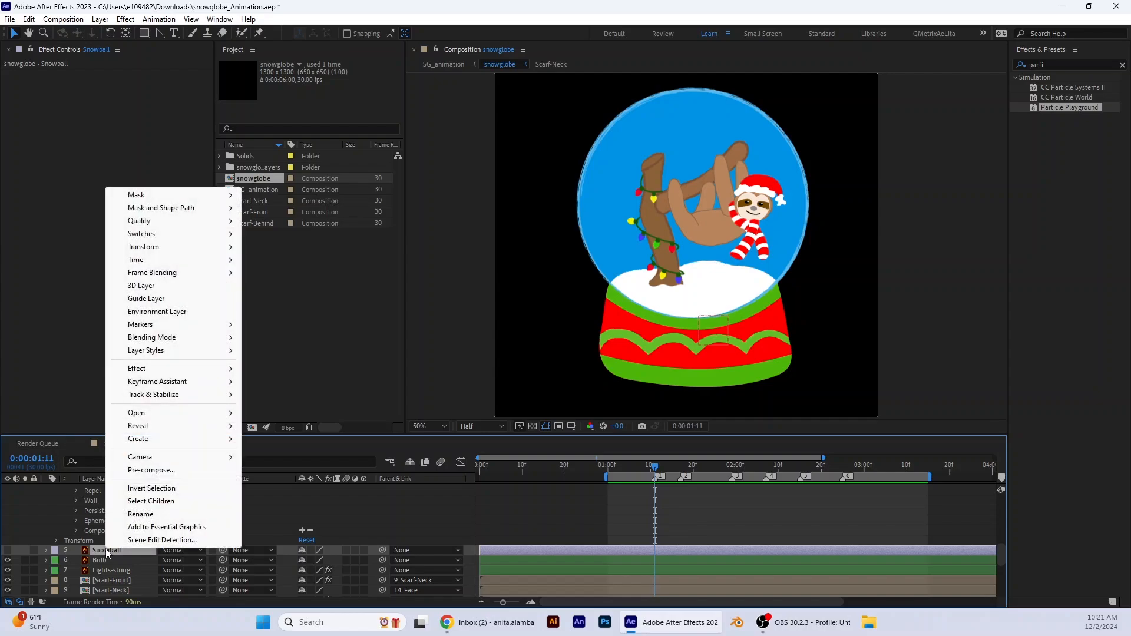
left_click(152, 470)
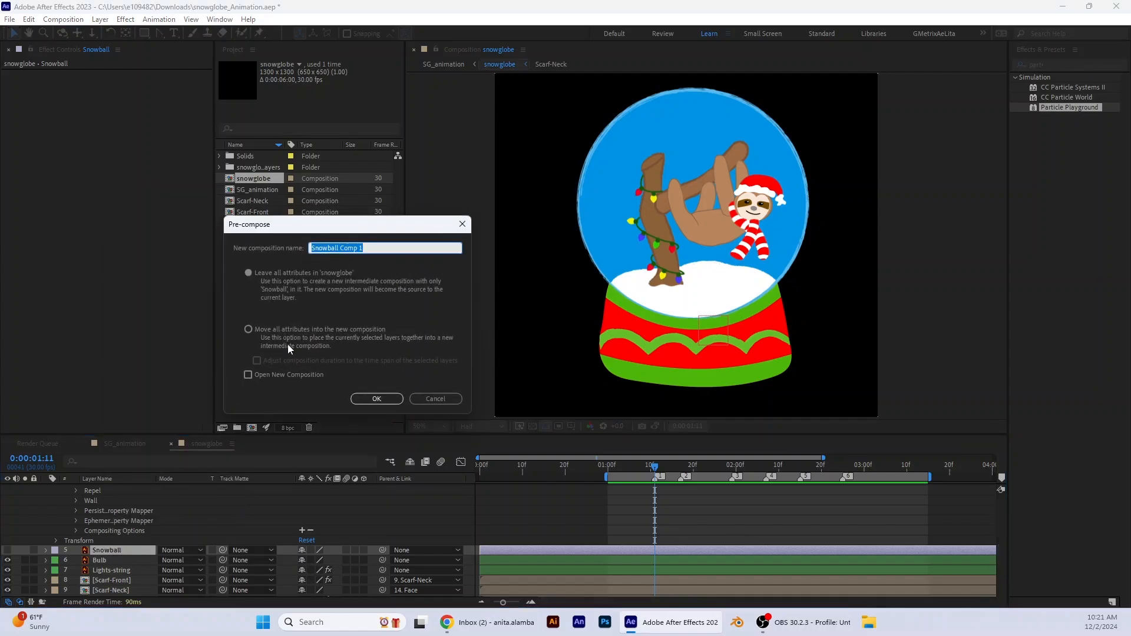
left_click_drag(353, 248, 386, 248)
key("BackSpace")
key("BackSpace")
key("BackSpace")
key("BackSpace")
key("BackSpace")
key("BackSpace")
type("flake")
key("alt+Tab")
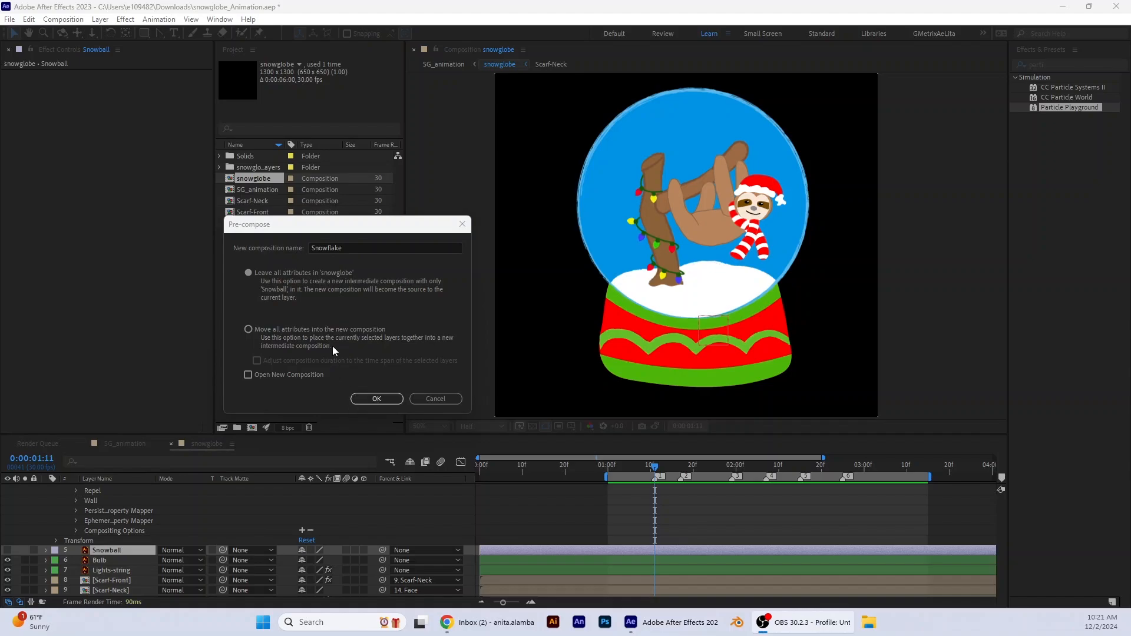
left_click(390, 399)
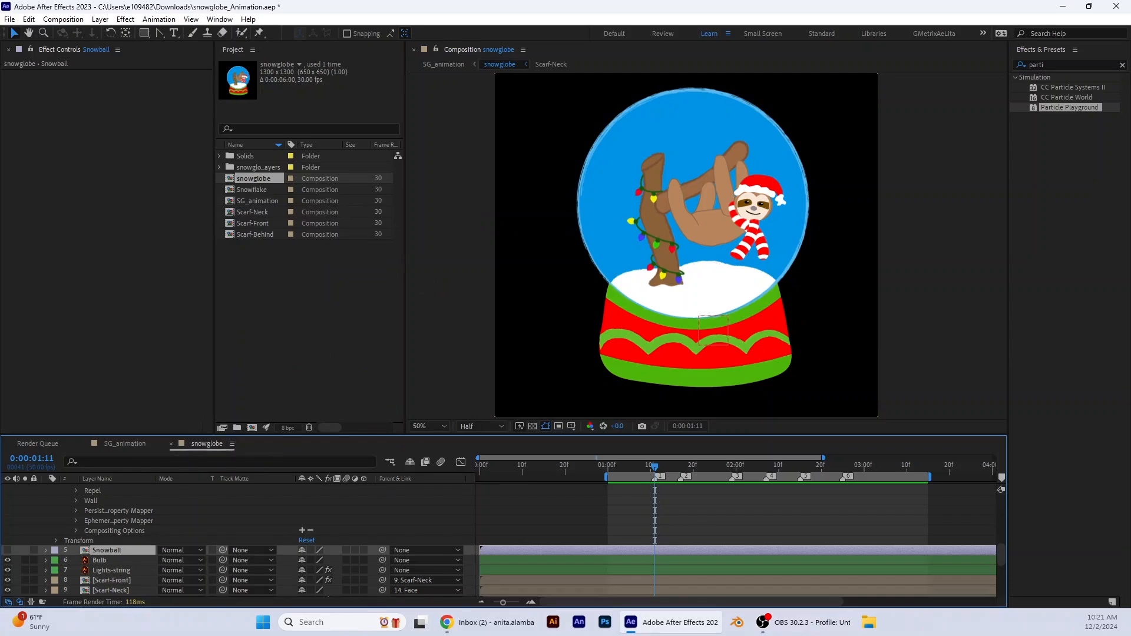
Collapse the particles layer's properties in the snowglobe timeline
scroll(108, 557, "up", 5)
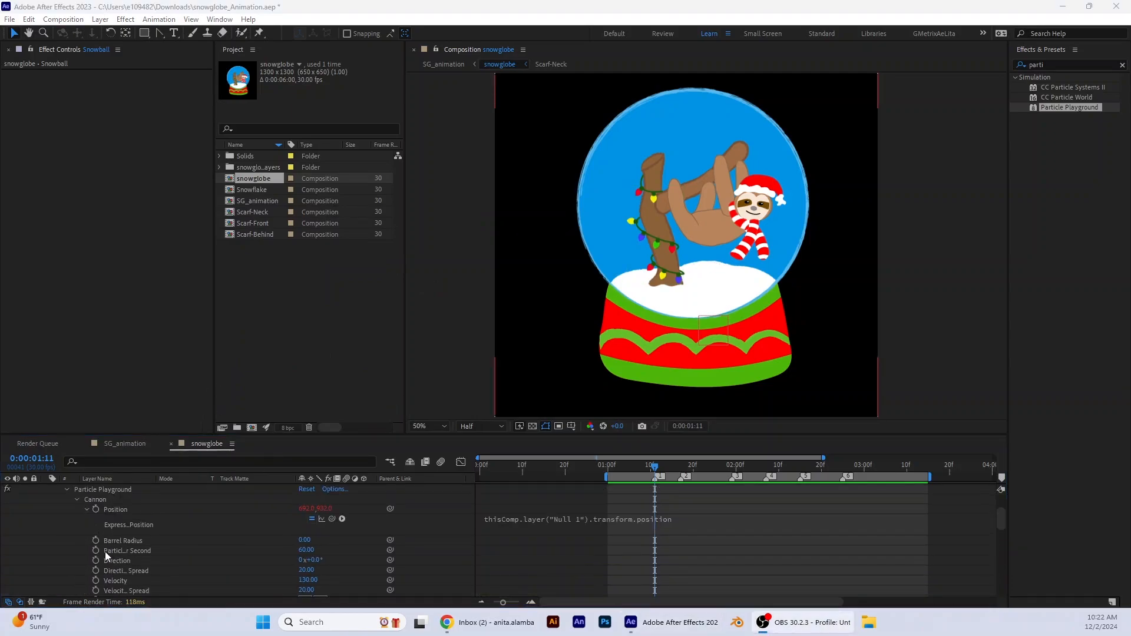
scroll(105, 551, "up", 3)
left_click(45, 528)
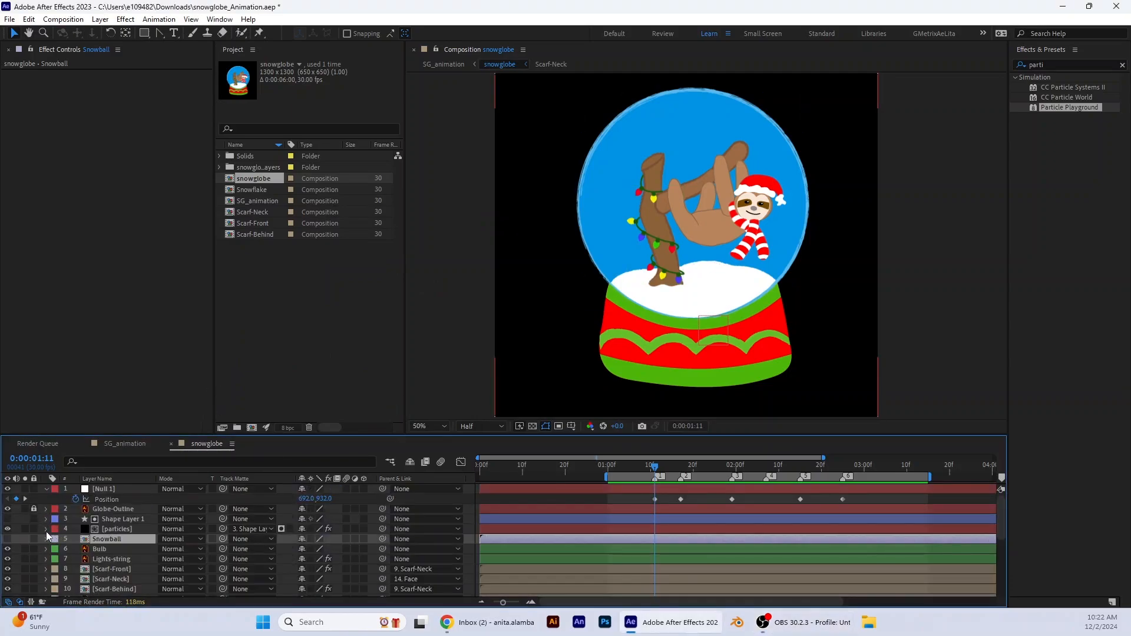
Set the Layer Map of the particles layer's Particle Playground effect to use the Snowball layer, and preview the particles
left_click(118, 529)
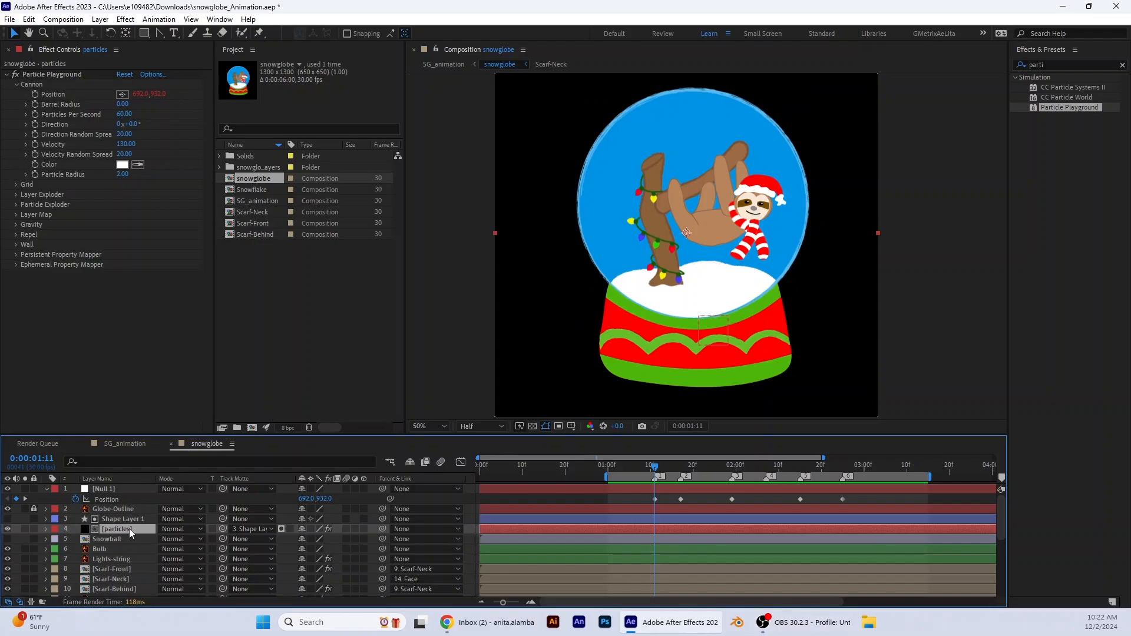
left_click(15, 215)
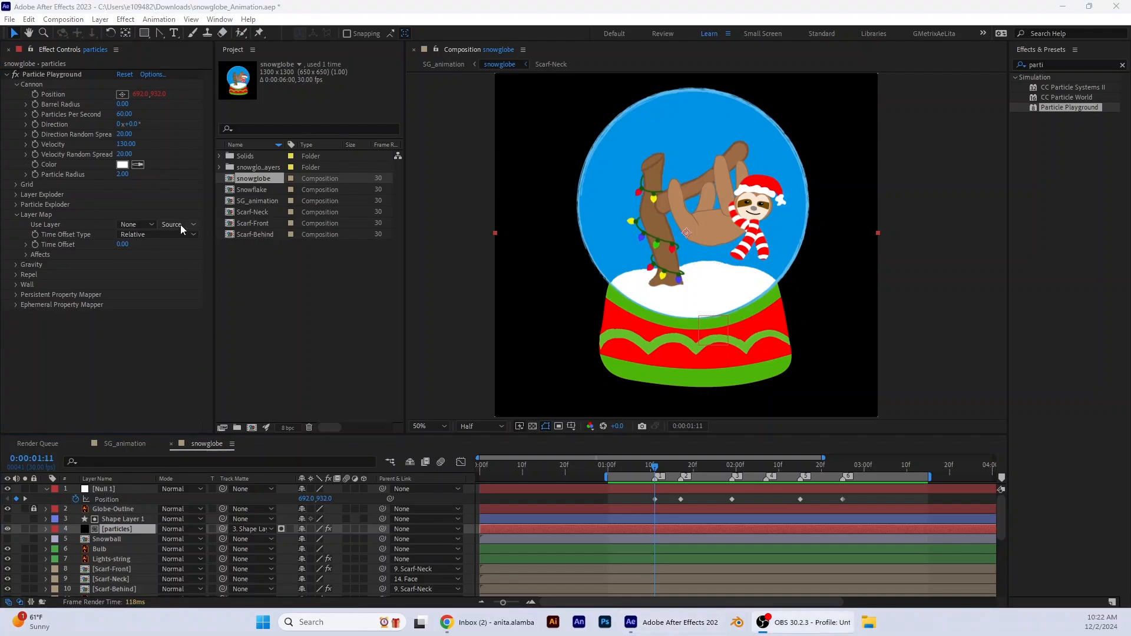
left_click(152, 225)
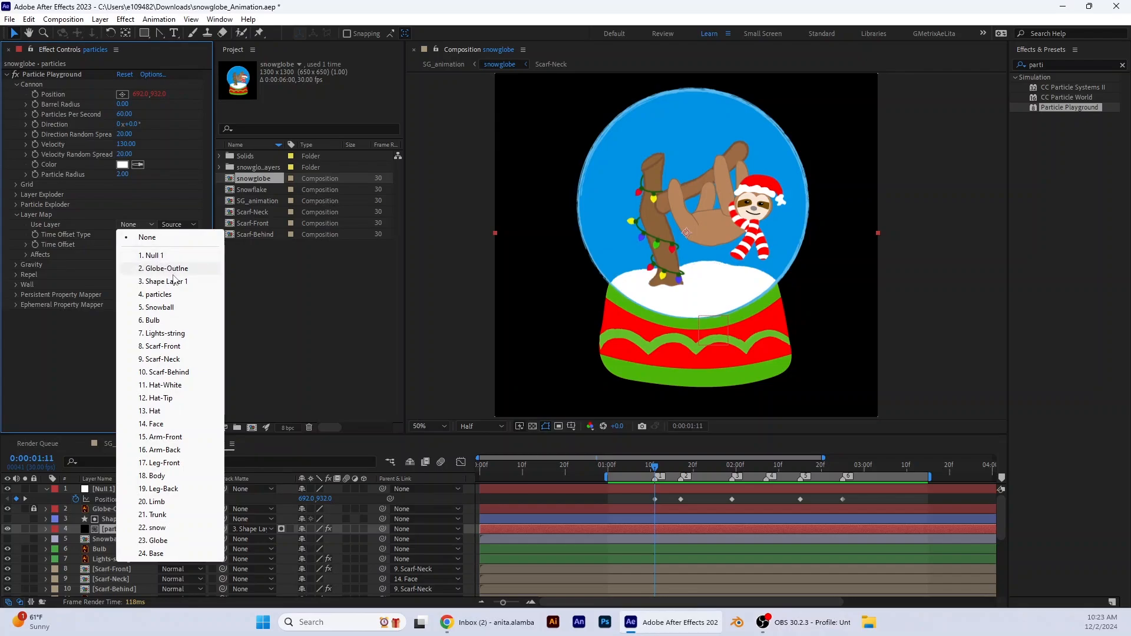
left_click(169, 309)
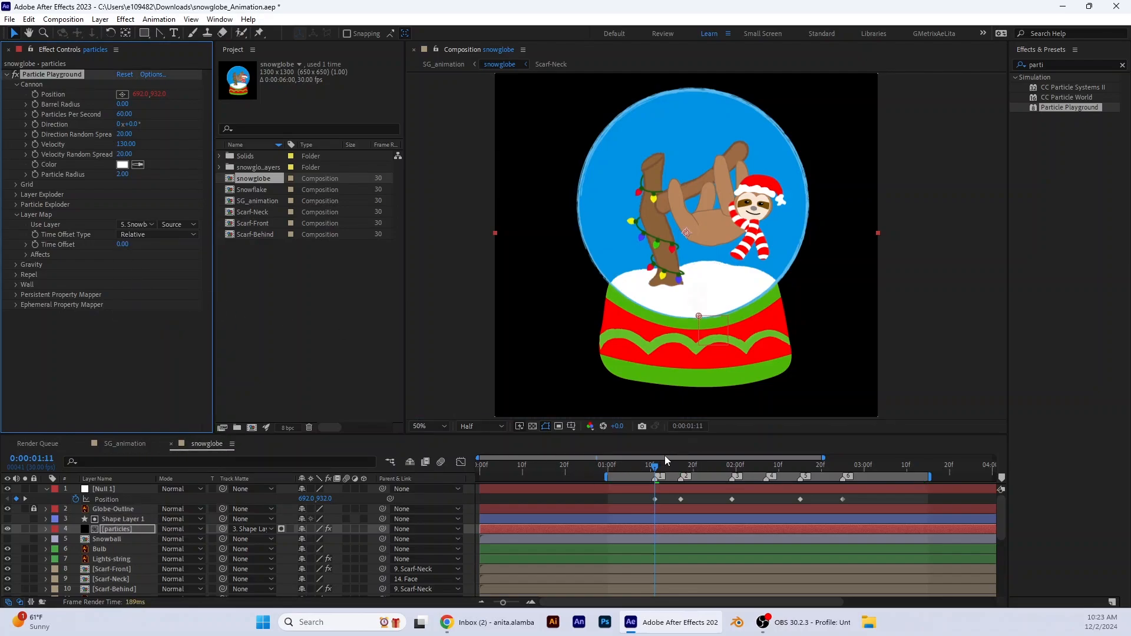
key("space")
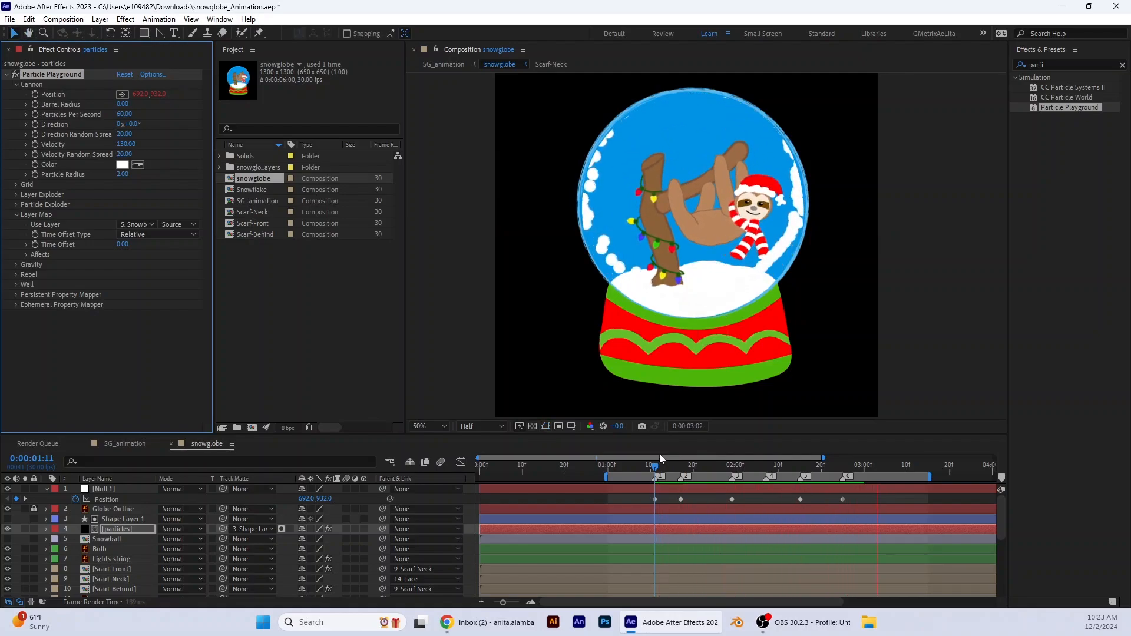
key("space")
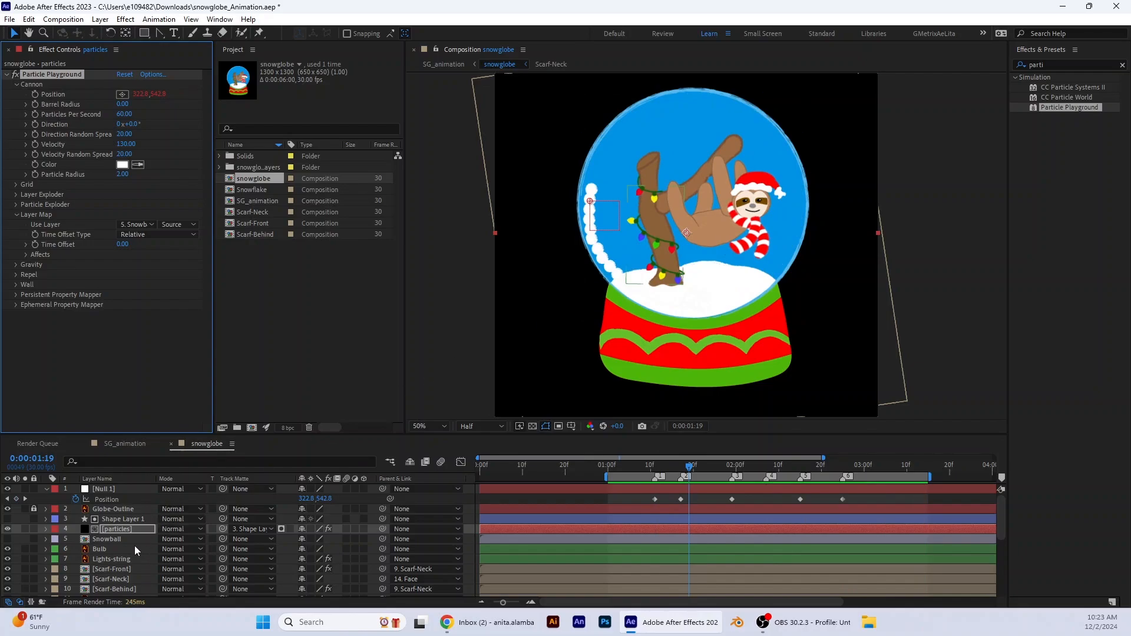
Open the Snowflake composition from the Snowball layer and set the snowball artwork's Scale to 75%
left_click(109, 539)
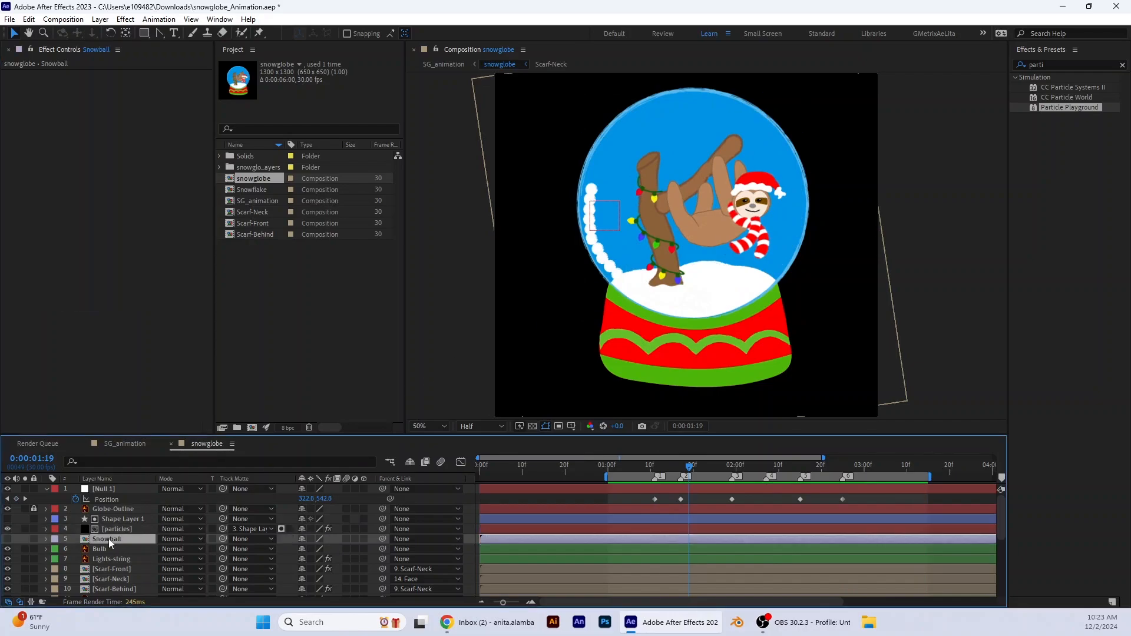
double_click(128, 539)
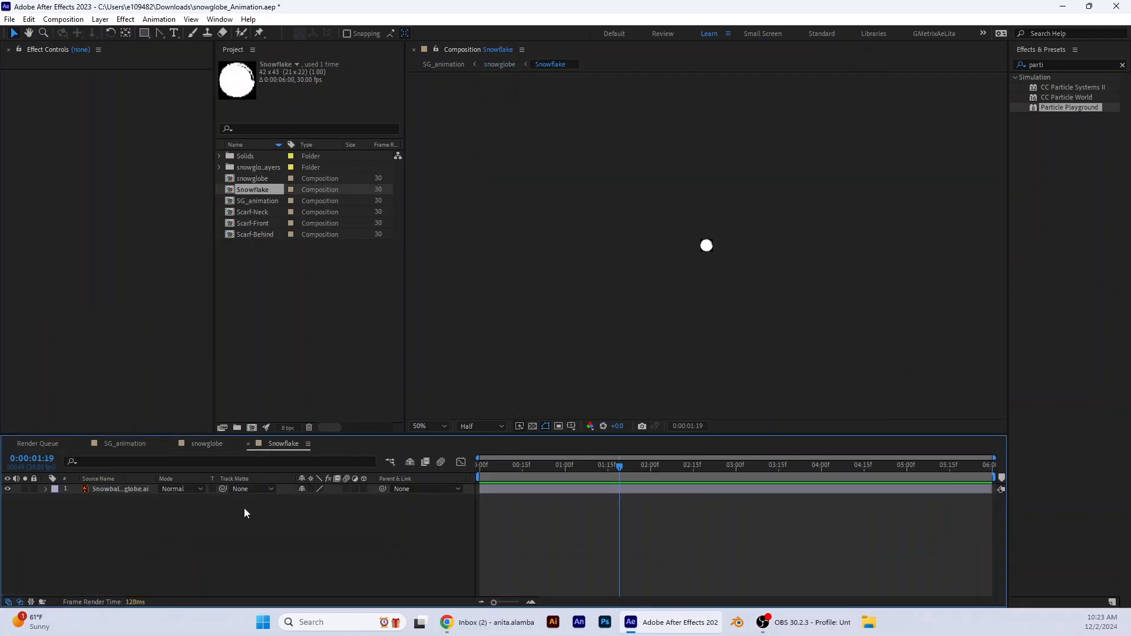
left_click(124, 490)
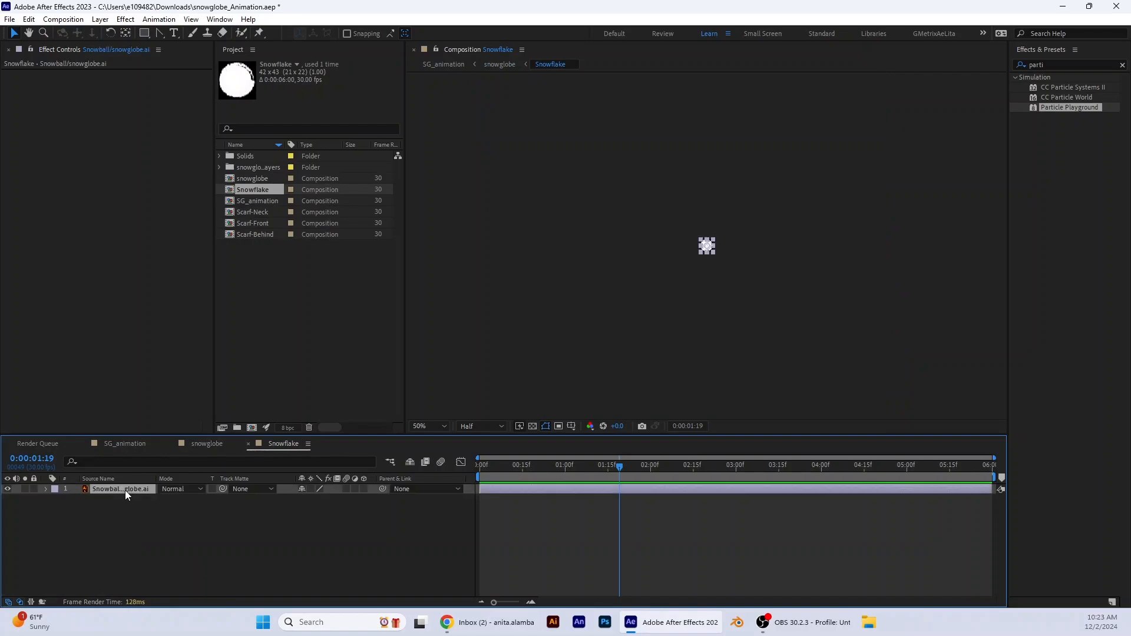
key("s")
left_click(320, 500)
type("75")
key("Return")
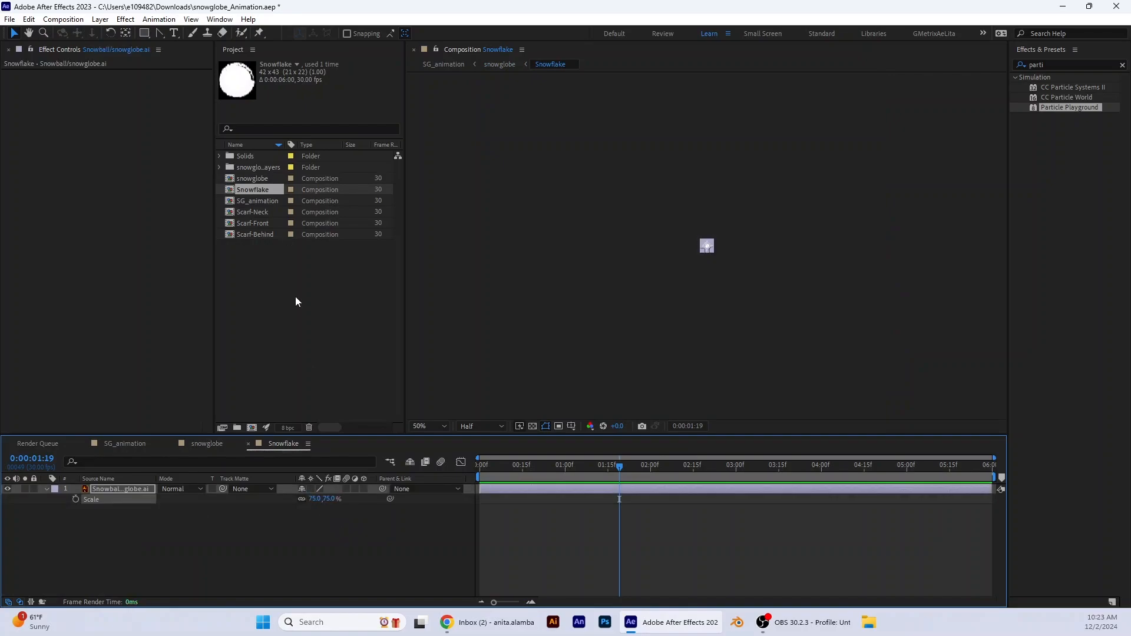
Return to the snowglobe composition and preview the resized particles from 0:00:01:11
left_click(206, 443)
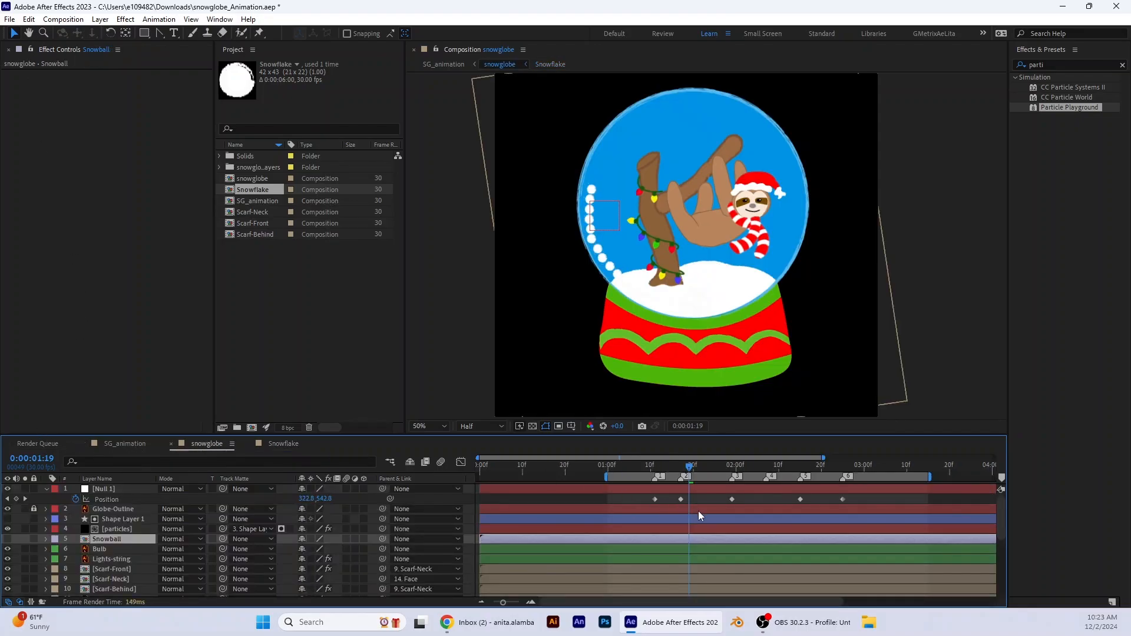
left_click_drag(693, 470, 655, 470)
key("space")
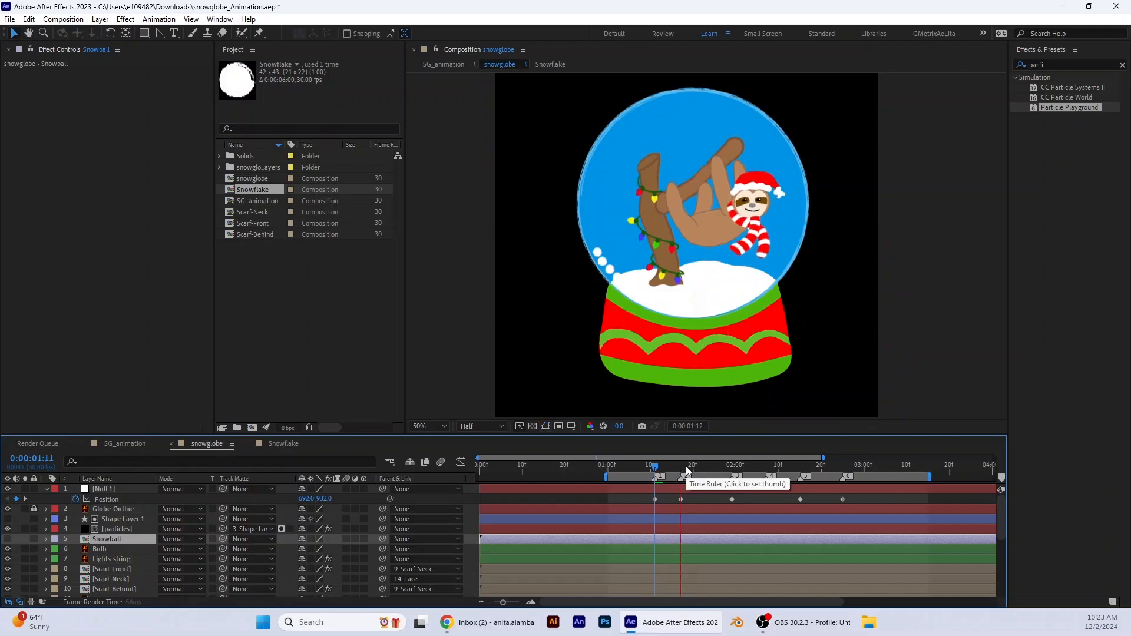
Reopen the Snowflake composition and reduce the snowball artwork's Scale to 65%
left_click(108, 539)
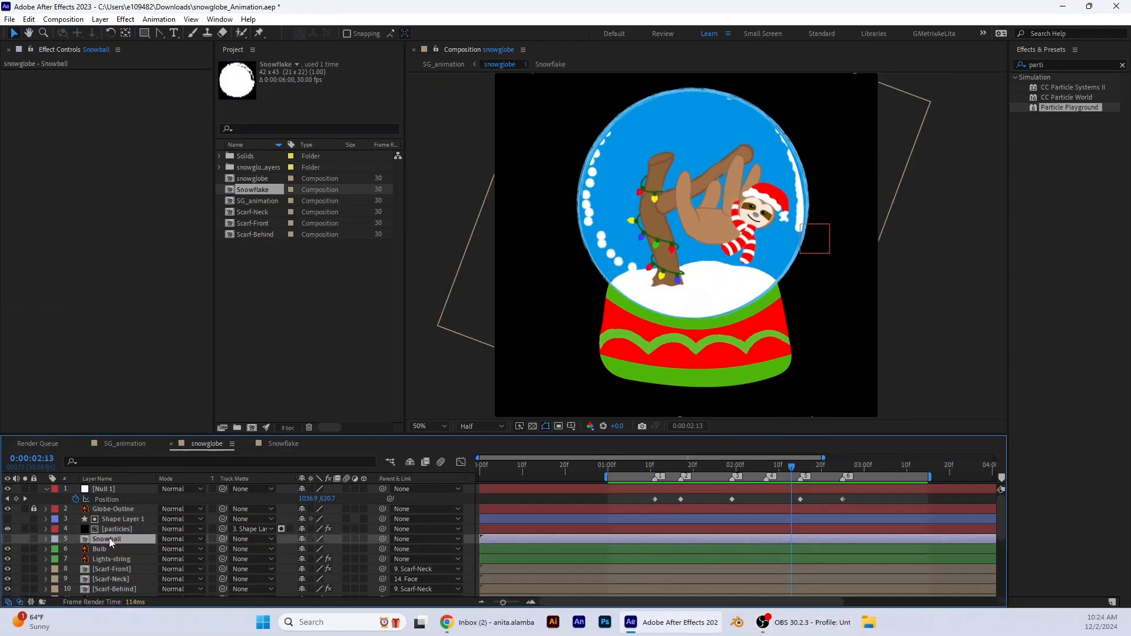
double_click(108, 538)
left_click(310, 501)
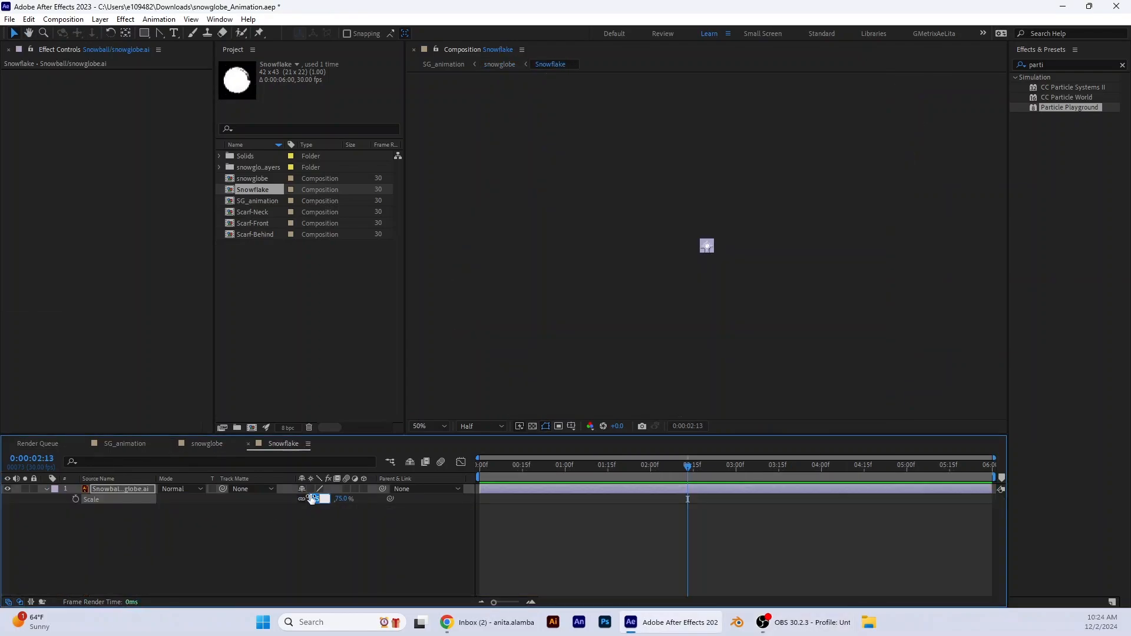
type("65")
key("Return")
Go back to the snowglobe composition and play the animation from 0:00:01:11 to check the smaller snowflakes
left_click(195, 443)
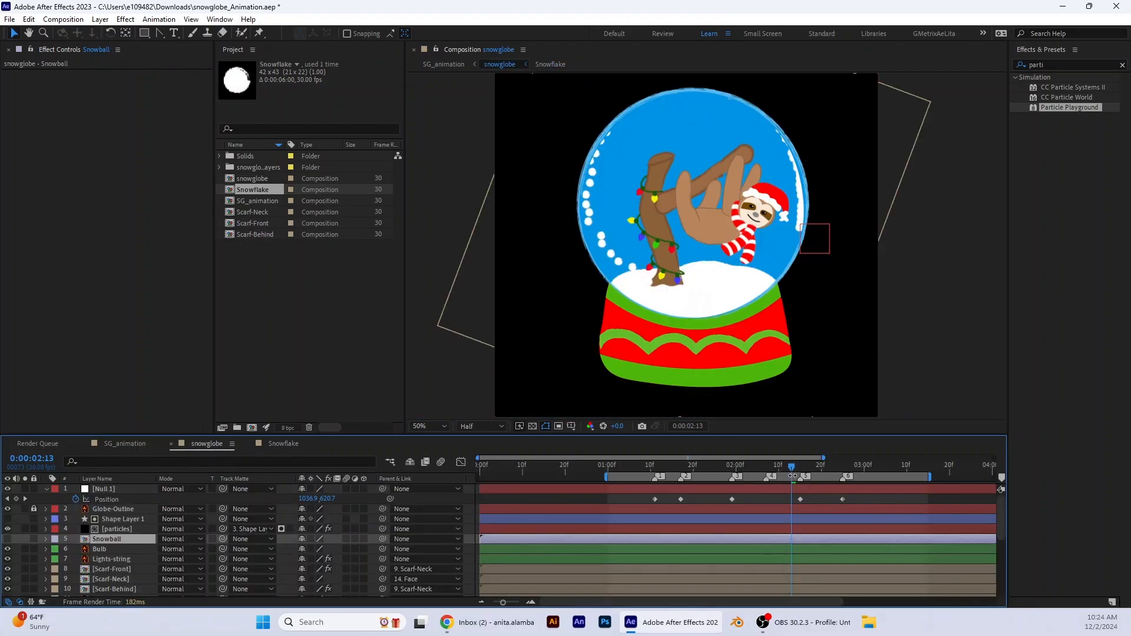
left_click_drag(793, 476, 655, 479)
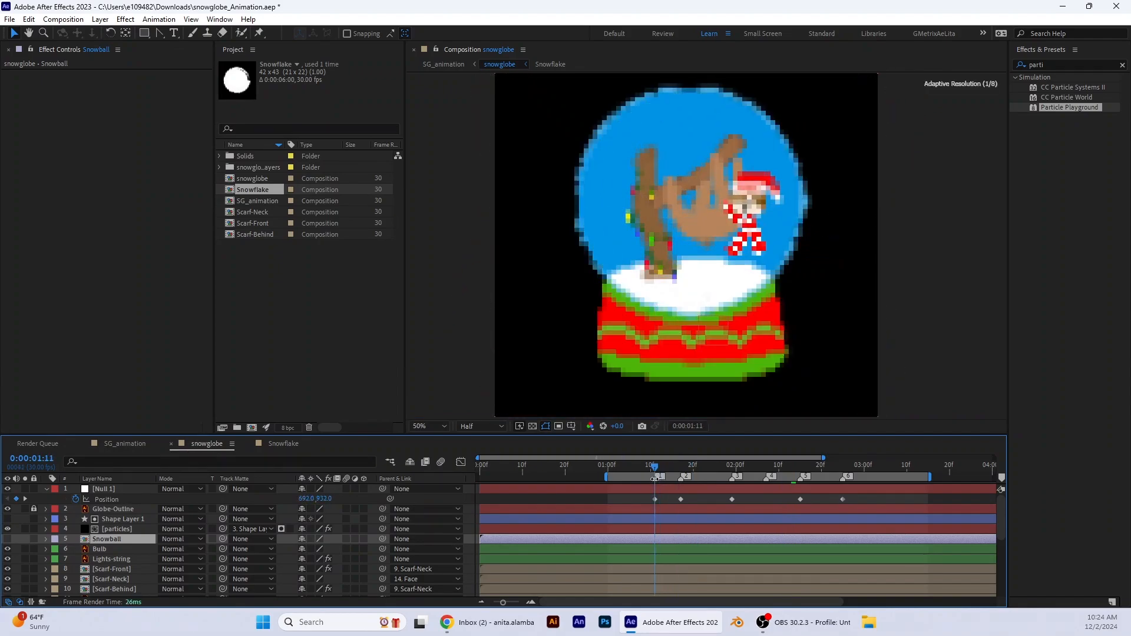
key("space")
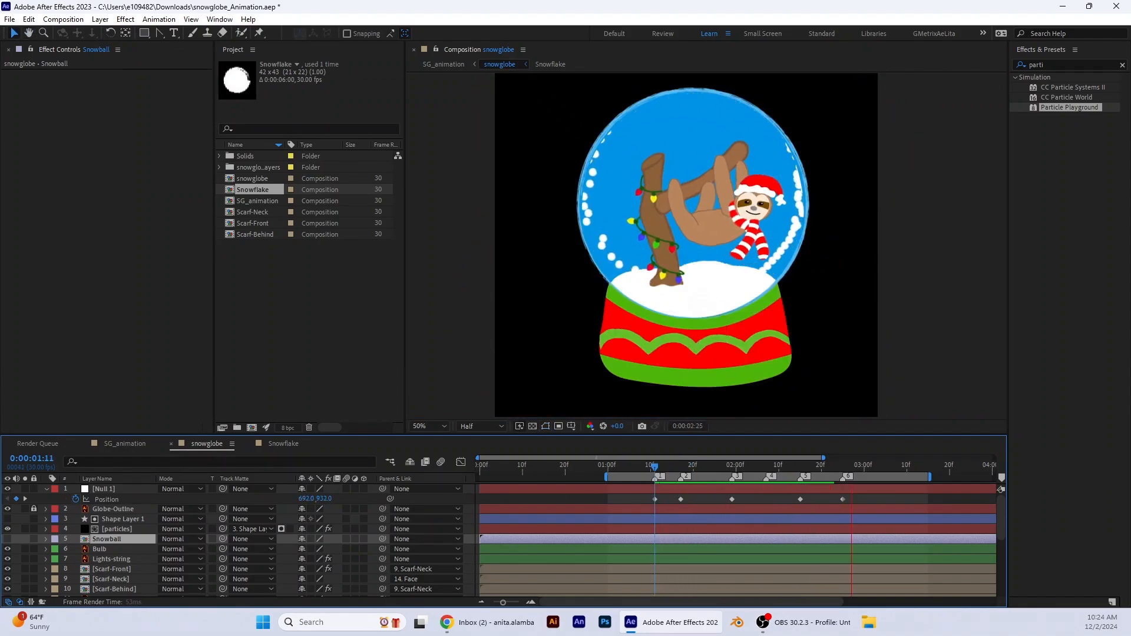
key("space")
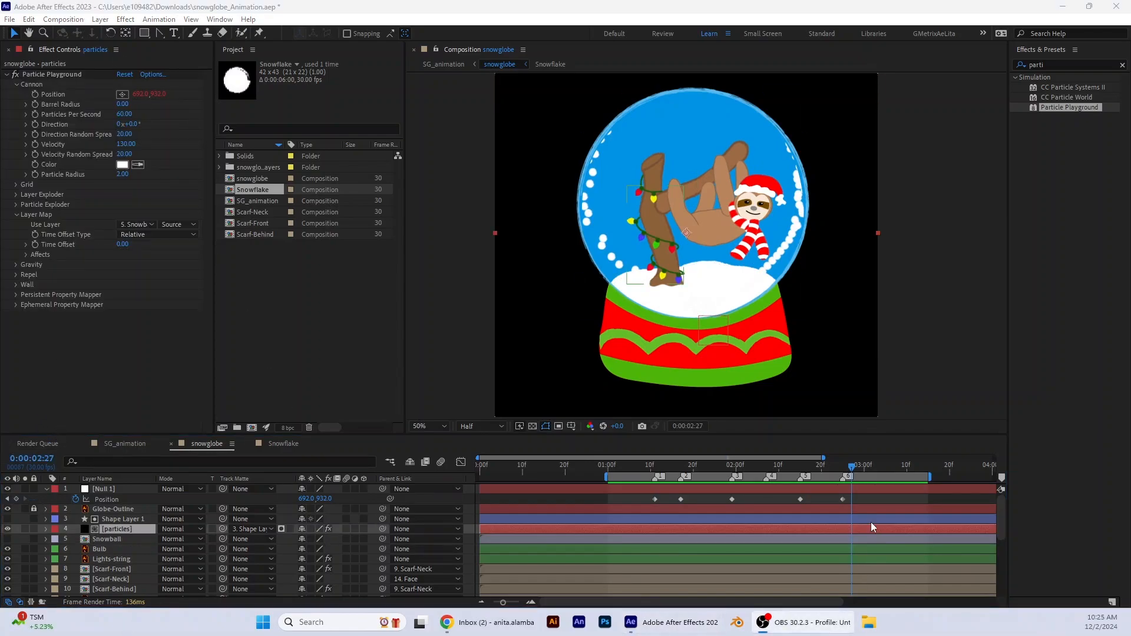
Set the particles layer's Cannon Direction Random Spread to 165 and Velocity Random Spread to 50, and check the result from 0:00:01:11
left_click_drag(852, 467, 655, 470)
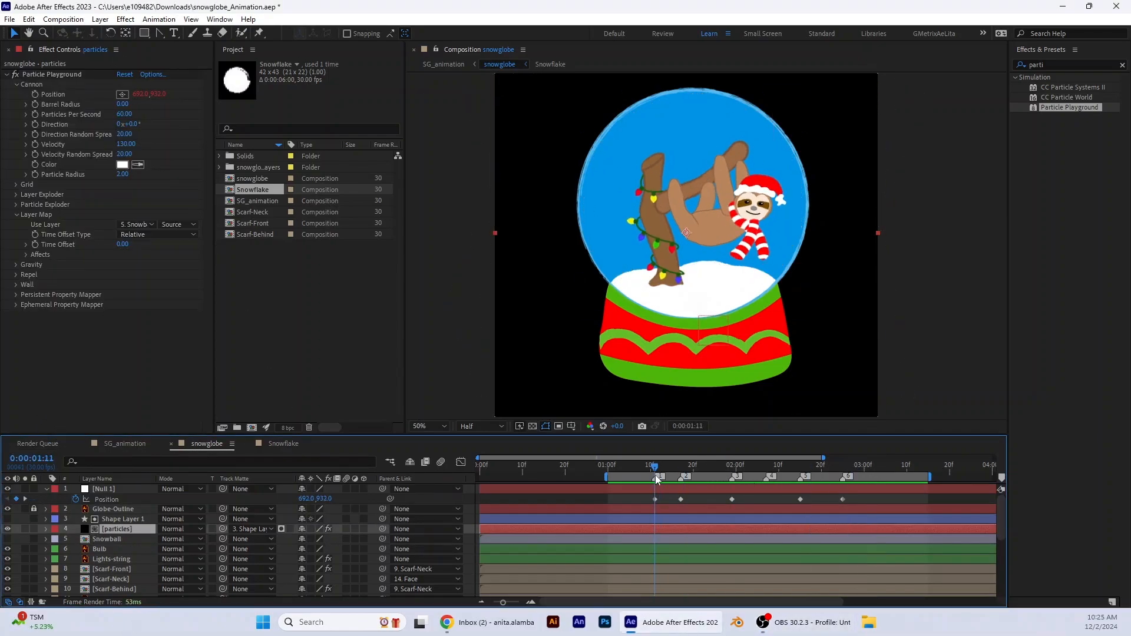
left_click(124, 134)
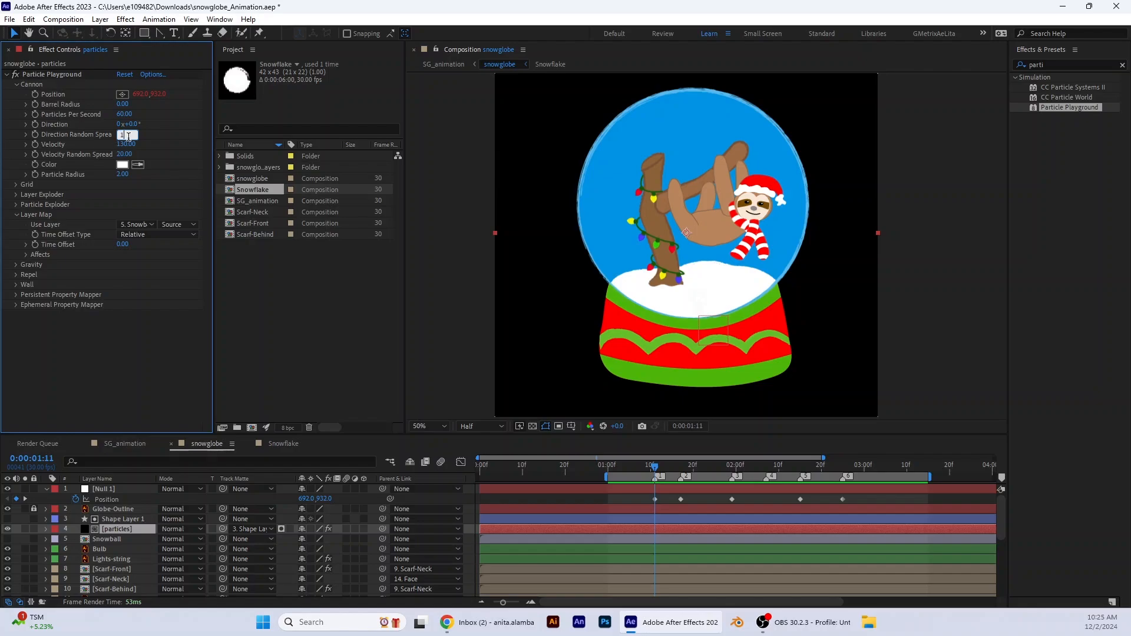
type("165")
key("Return")
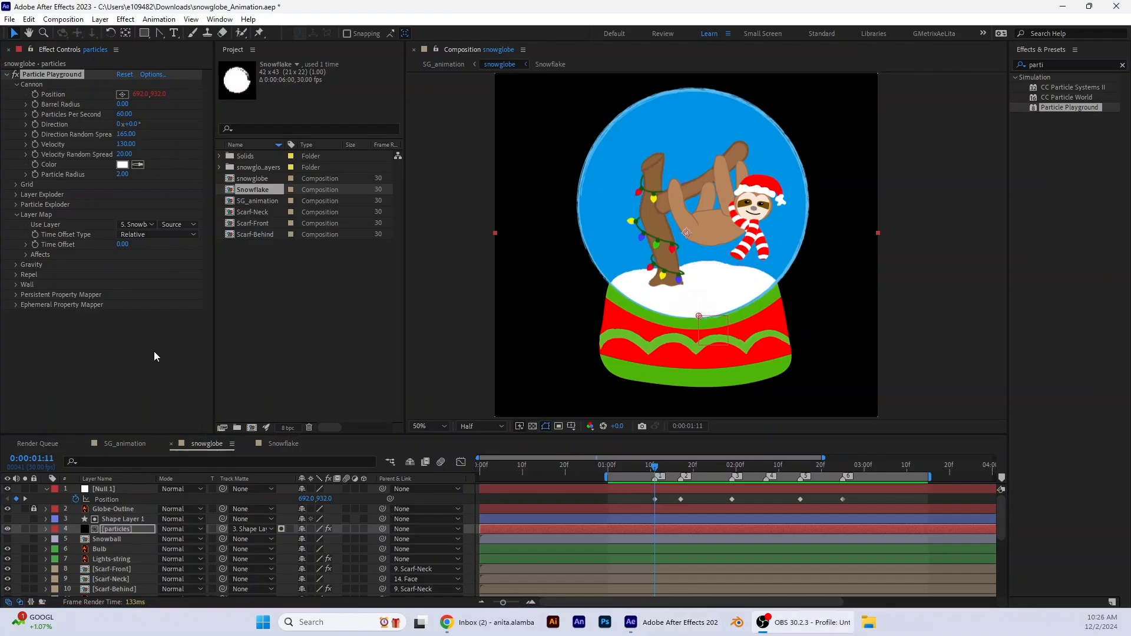
left_click(154, 355)
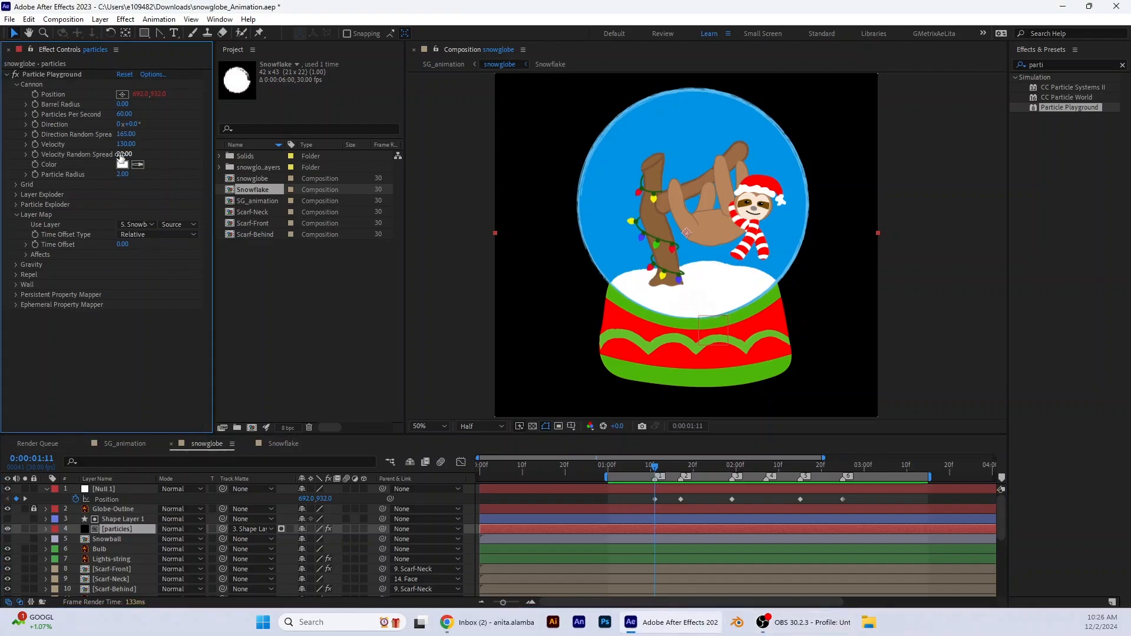
left_click(124, 154)
type("50")
key("Return")
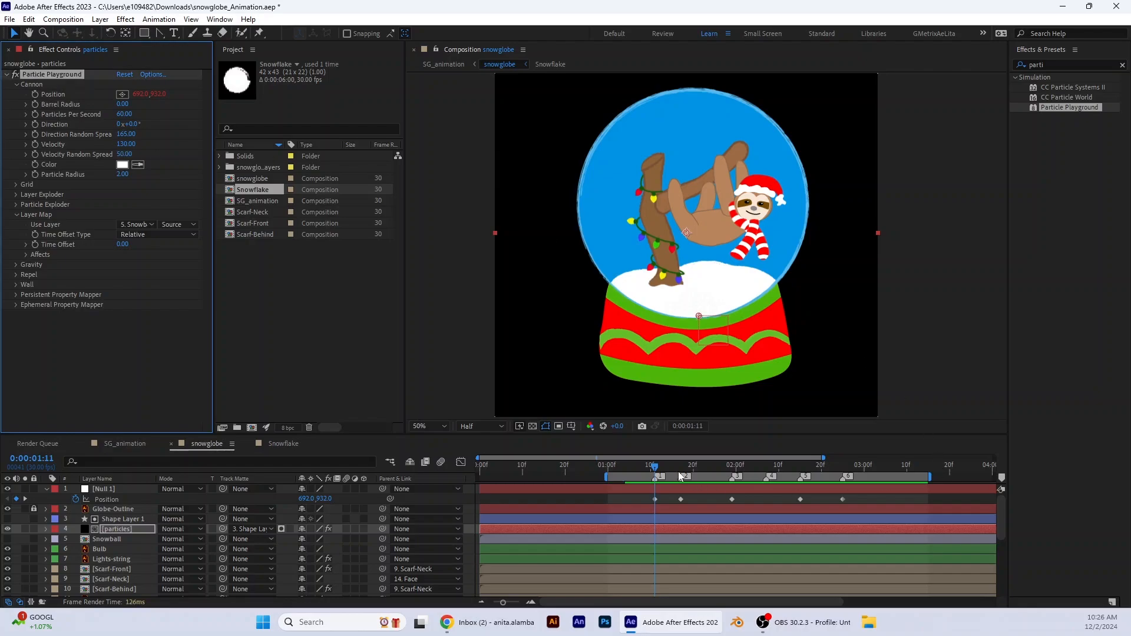
left_click(886, 467)
left_click(655, 467)
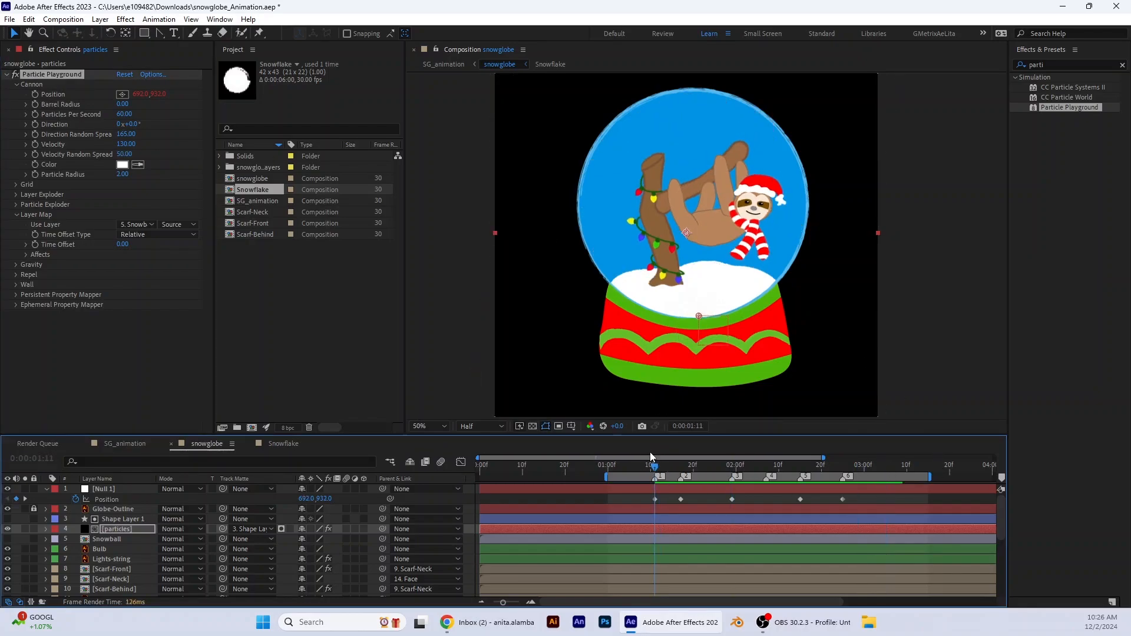
Set the Particle Exploder's Velocity Dispersion to 0 and the Repel Force Radius to 0 in the Particle Playground effect
left_click(15, 204)
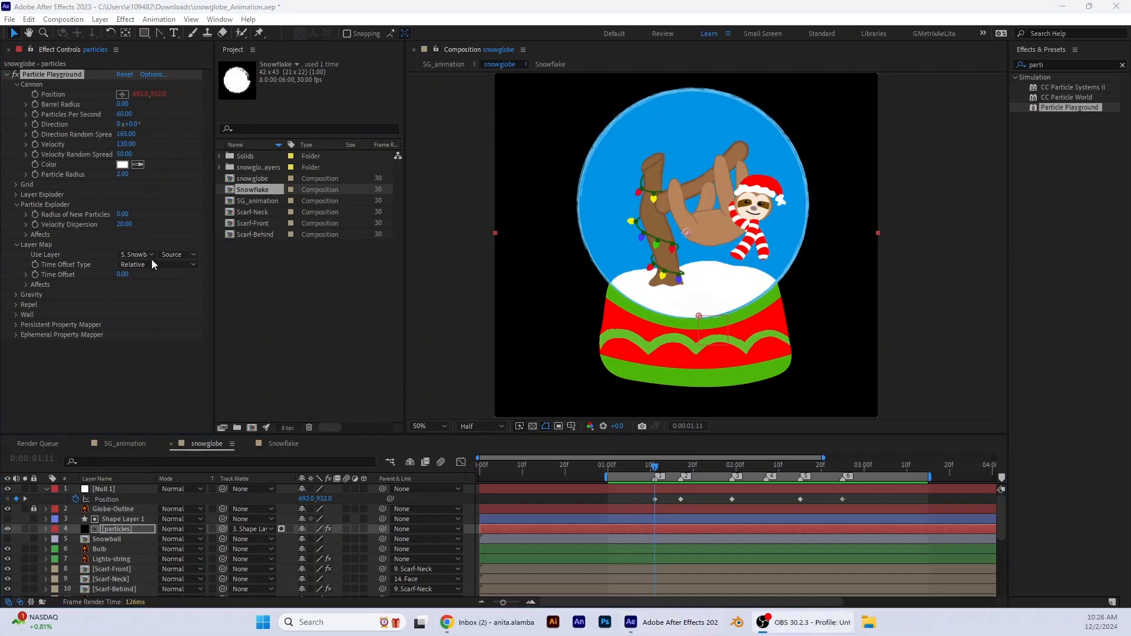
left_click(126, 225)
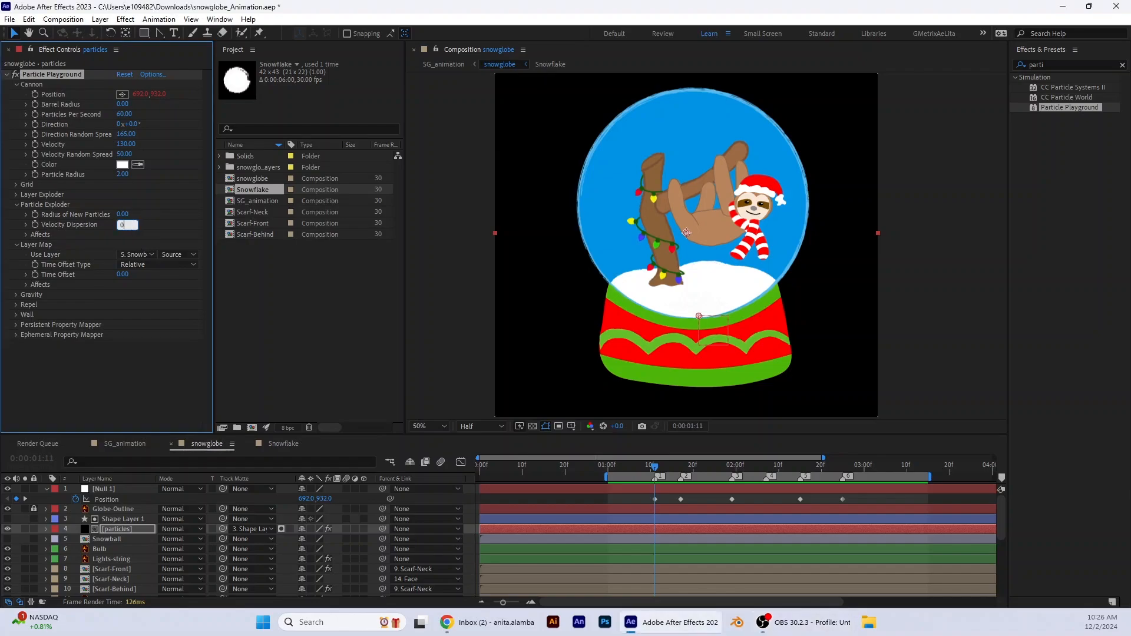
type("0")
key("Return")
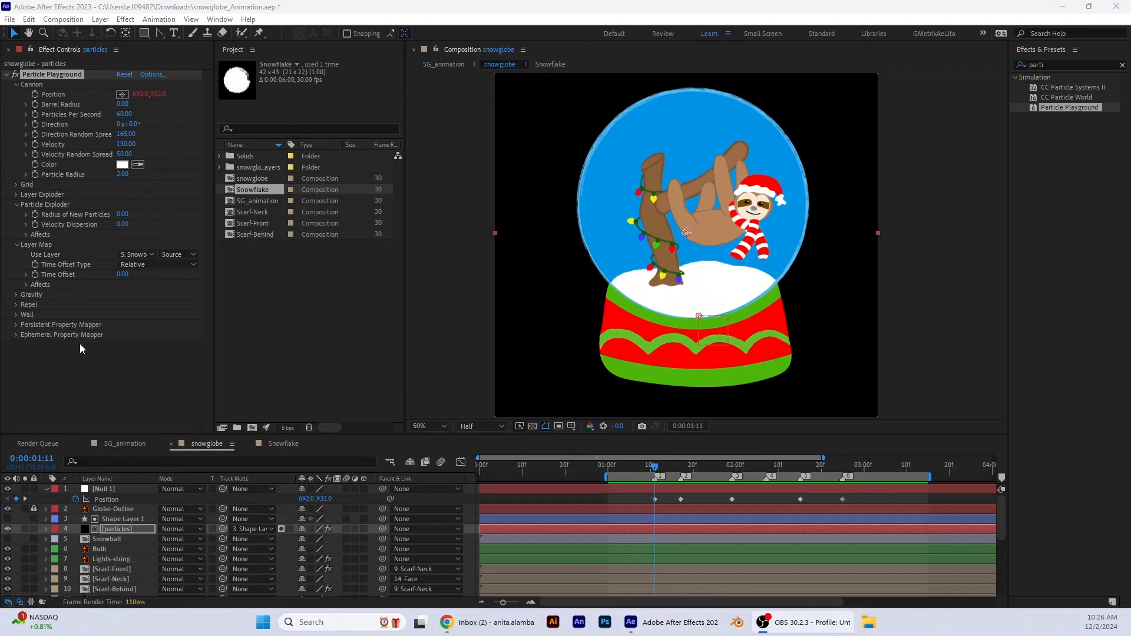
left_click(16, 305)
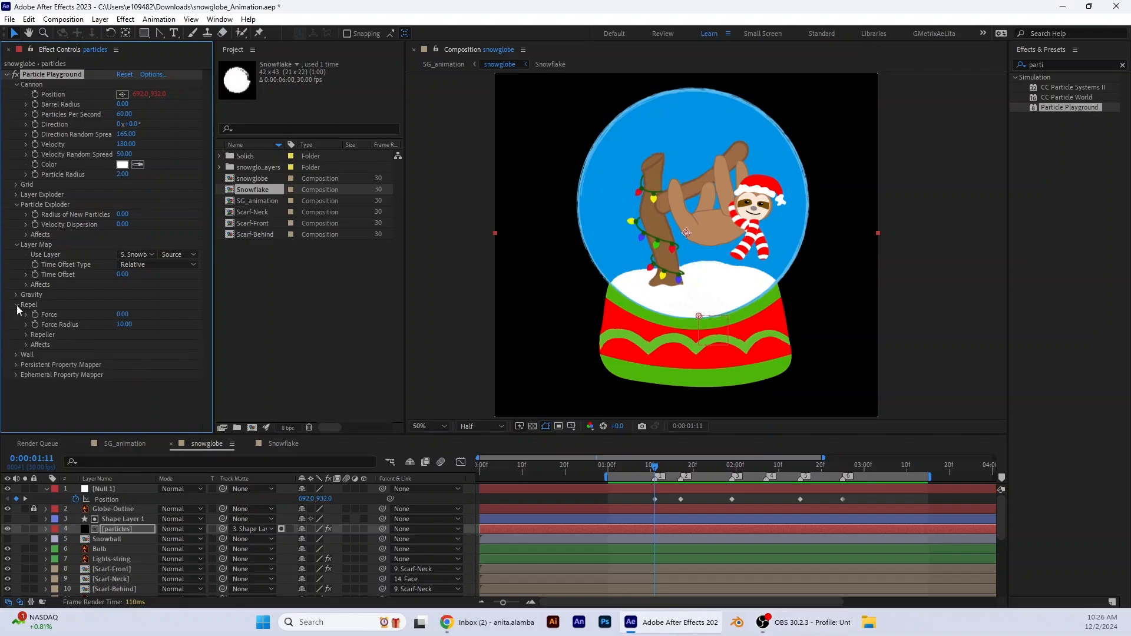
left_click(123, 324)
type("0")
key("Return")
Preview the adjusted particle spread from 0:00:01:11
left_click(653, 484)
key("space")
key("space")
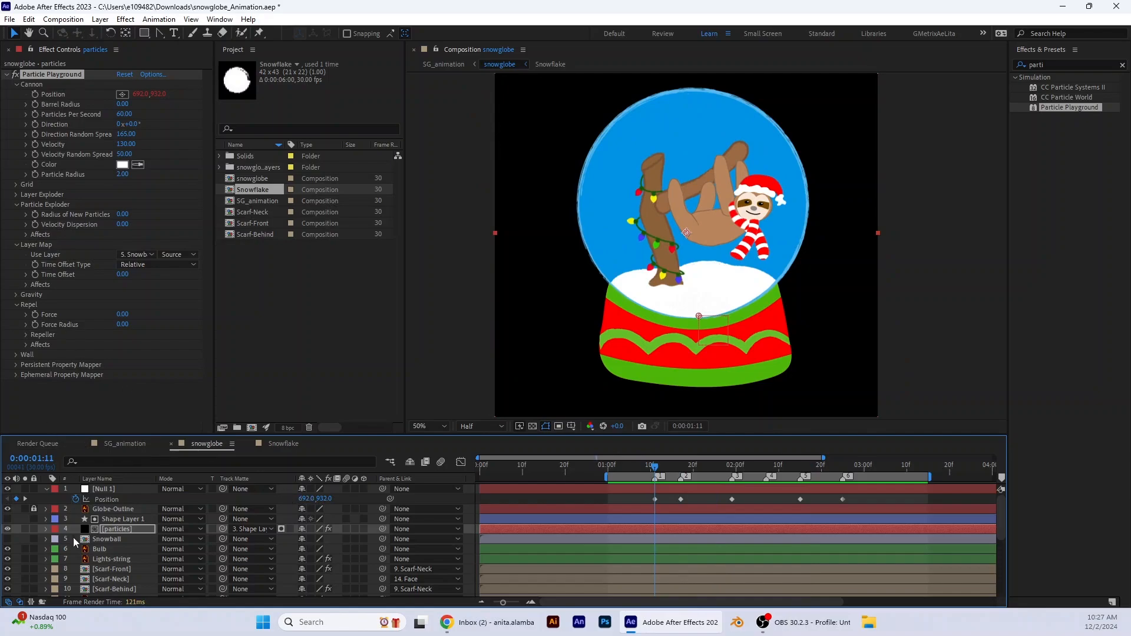
Expand the particles layer's Cannon properties in an enlarged timeline and keyframe Particles Per Second at 1000 at 0:00:00:25
left_click(45, 529)
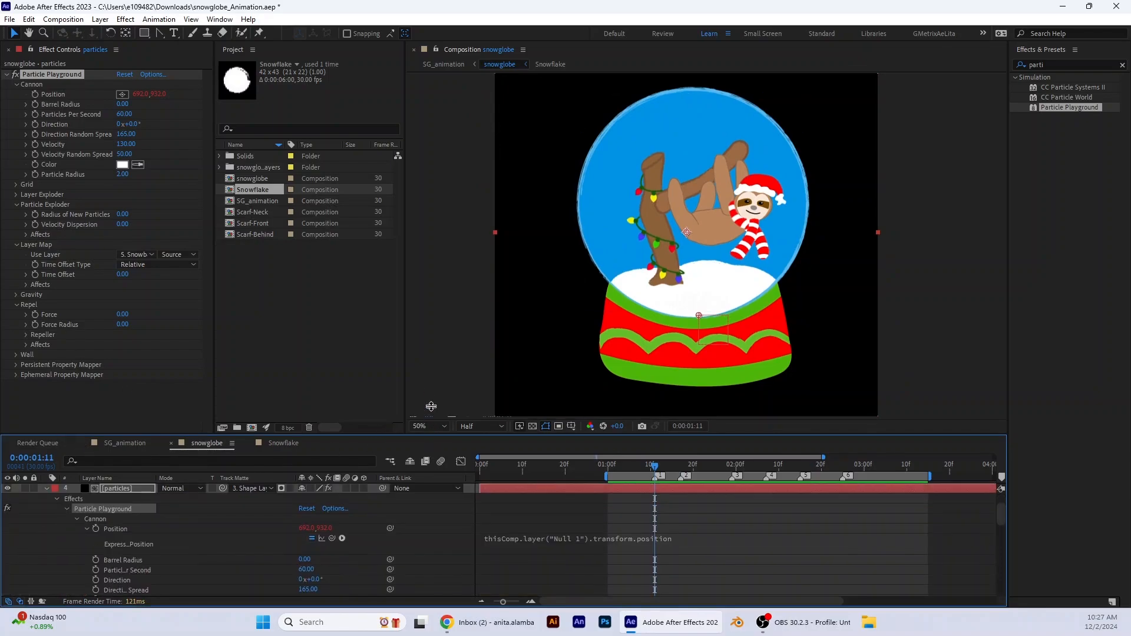
left_click_drag(428, 435, 432, 349)
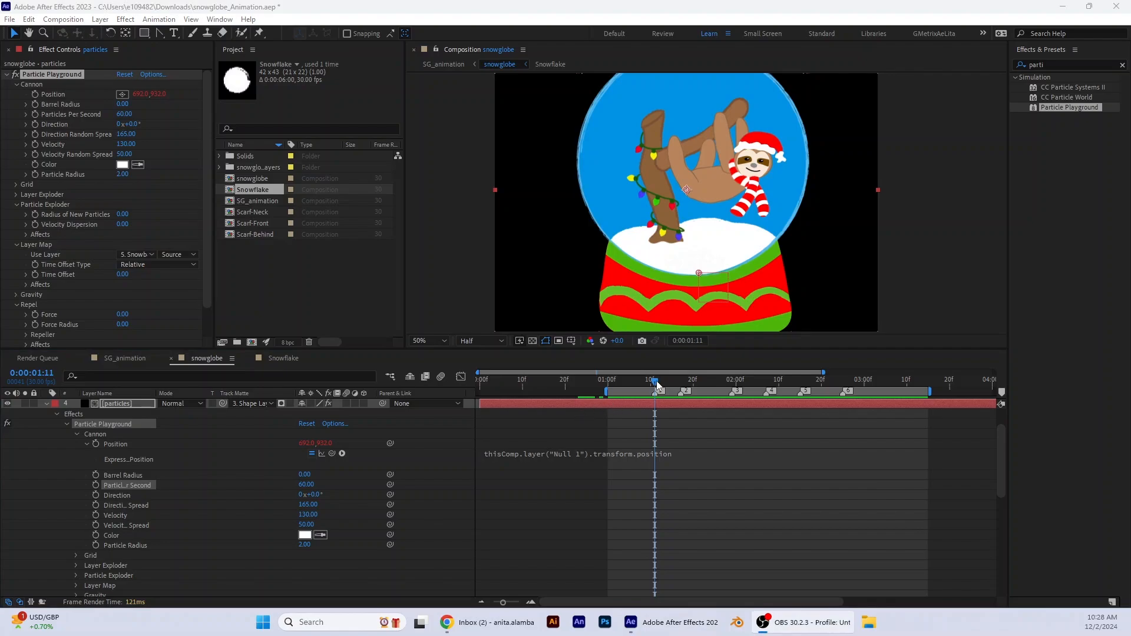
left_click_drag(656, 383, 588, 390)
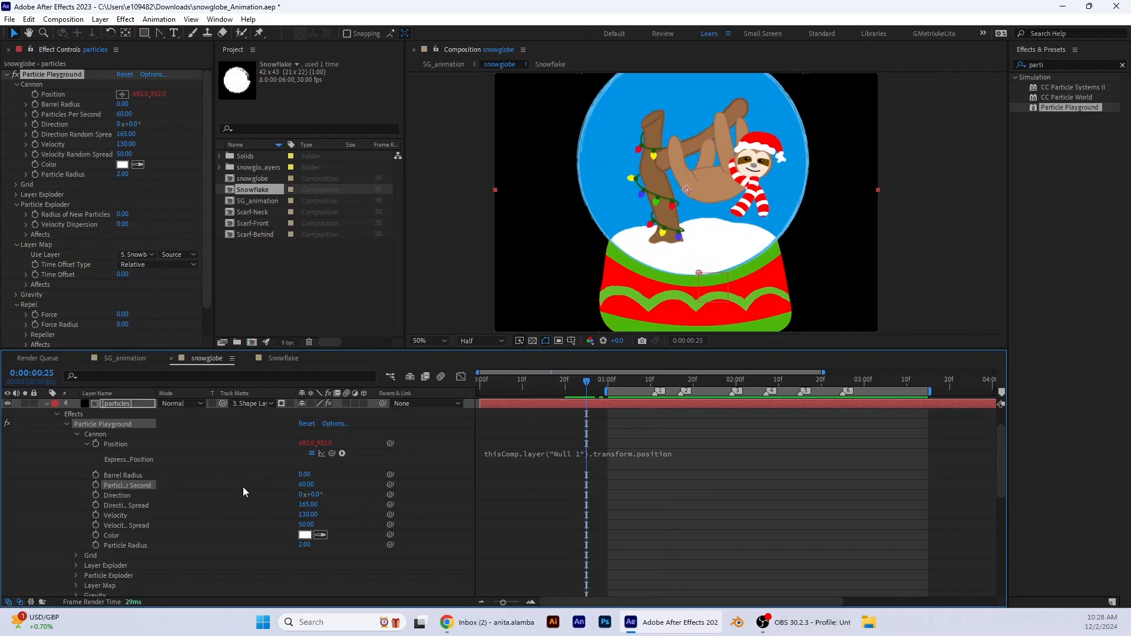
left_click(302, 485)
type("1000")
key("Return")
left_click(95, 485)
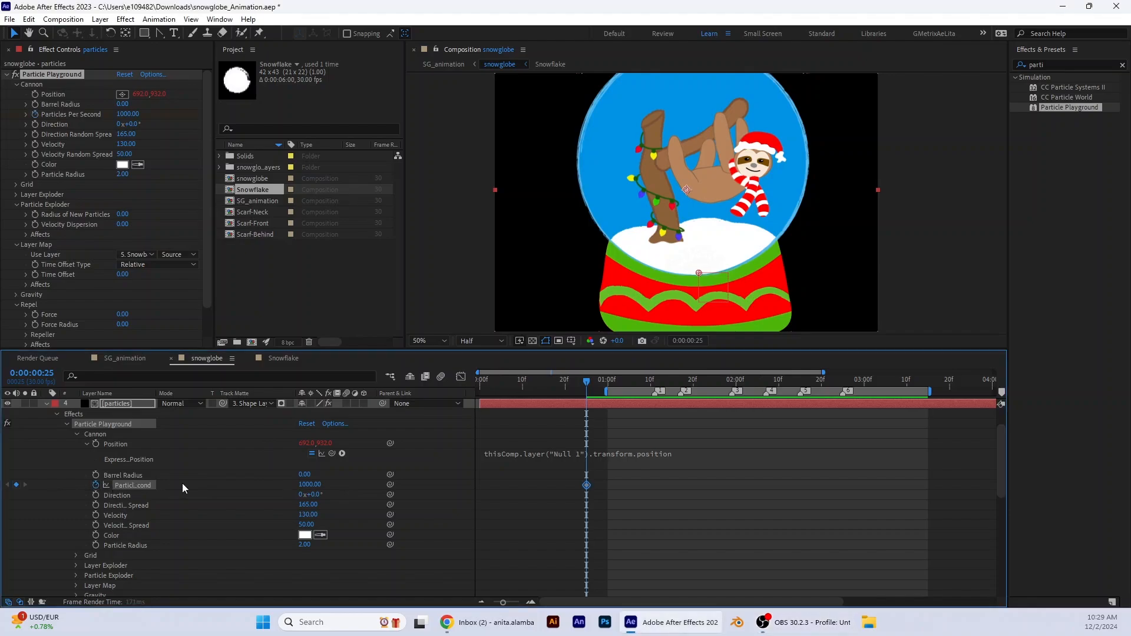
Add a Particles Per Second keyframe of 0 one frame further on, at 0:00:00:26
left_click(589, 384)
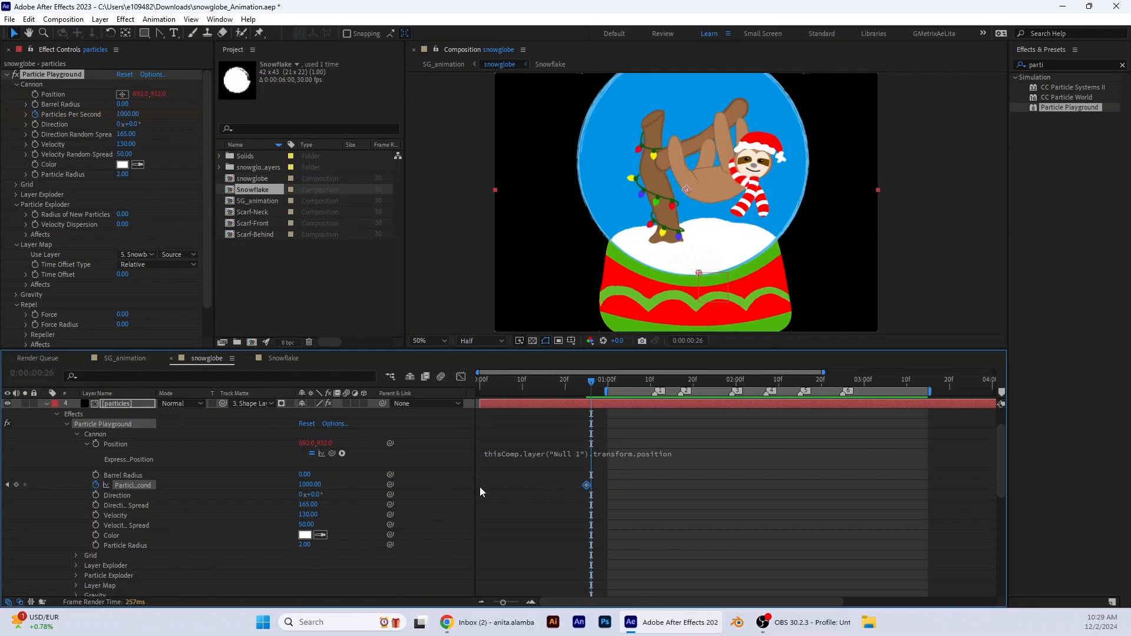
left_click(309, 484)
type("0")
key("Return")
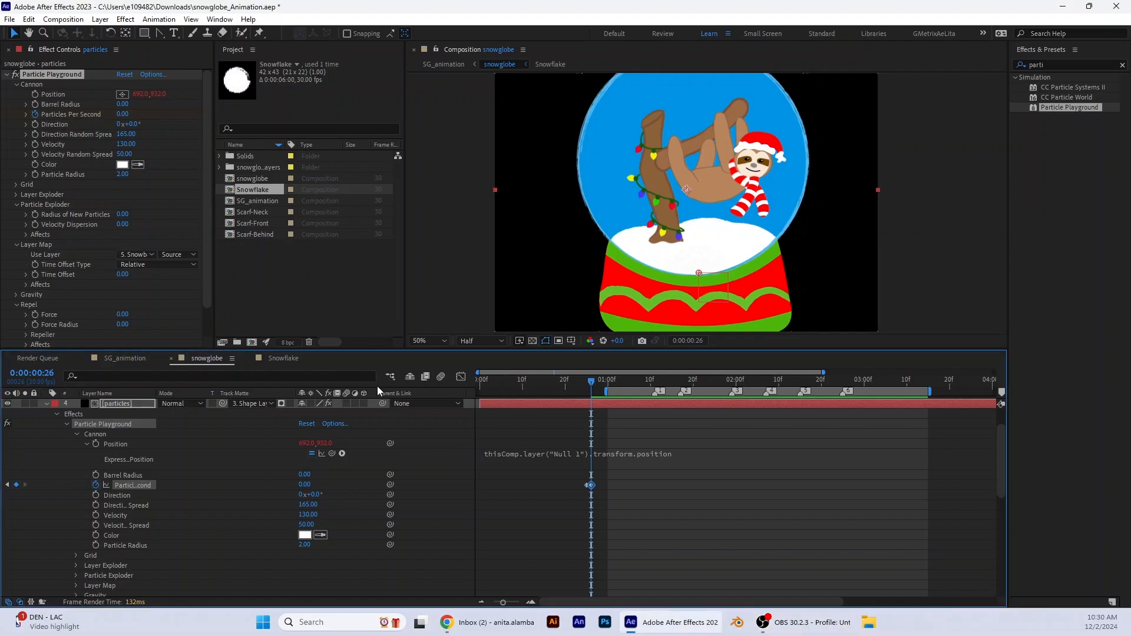
Hide the Modes column in the snowglobe composition's timeline
right_click(274, 392)
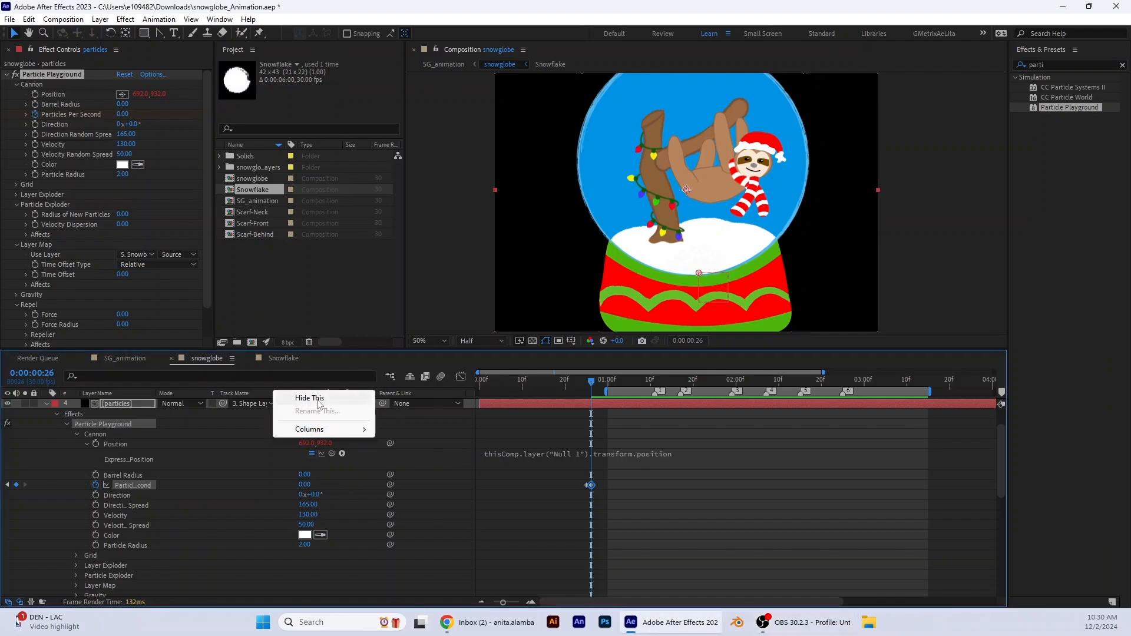
mouse_move(323, 430)
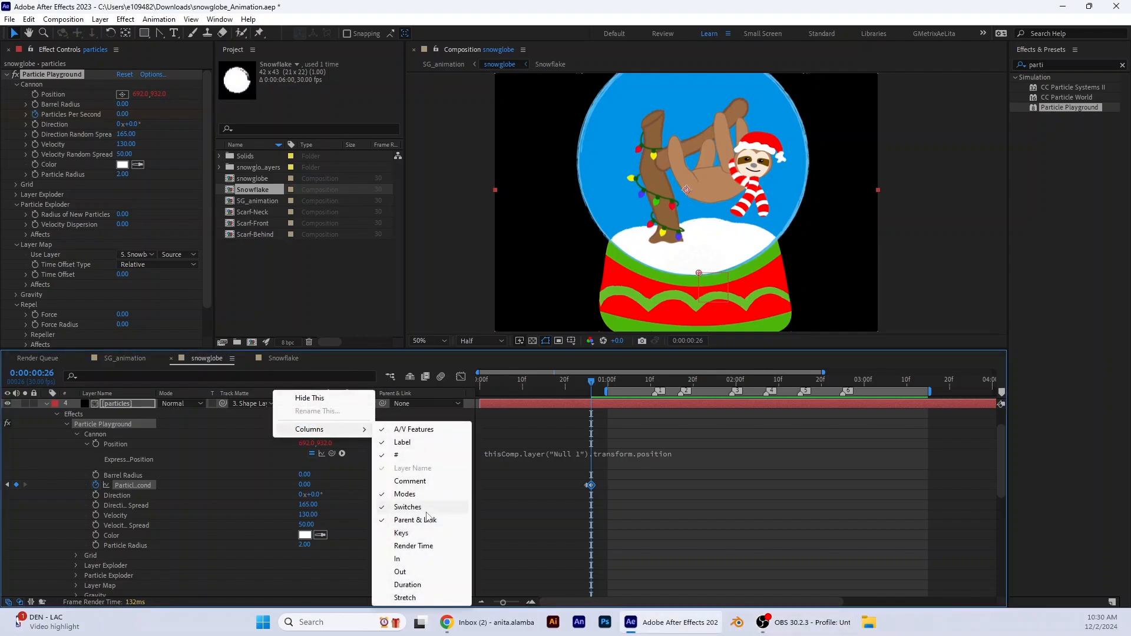
left_click(422, 494)
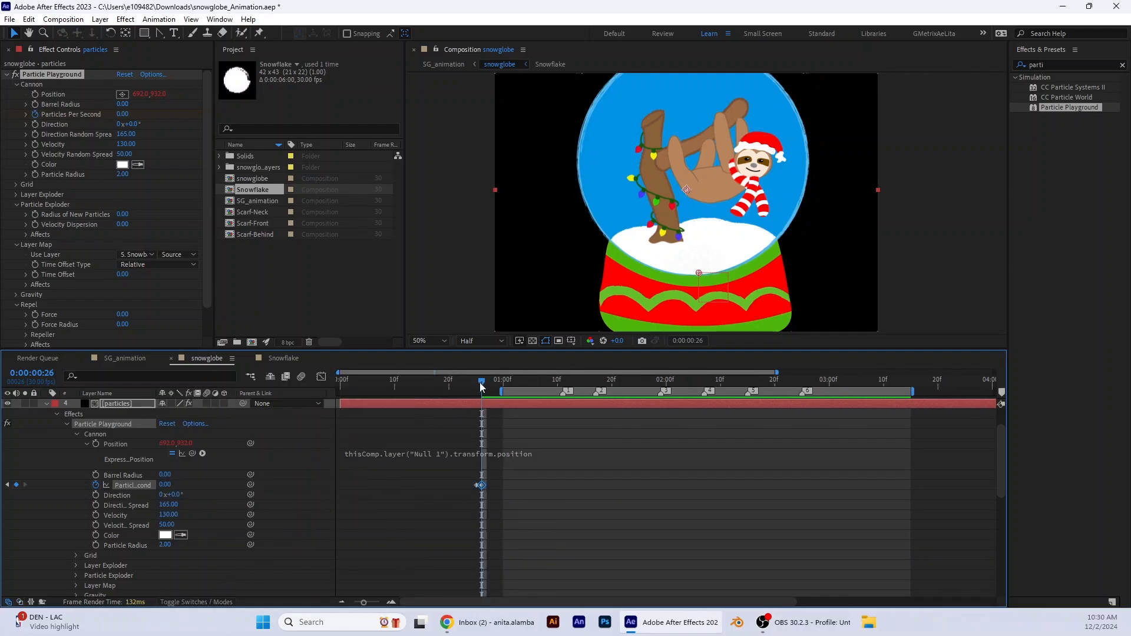
left_click_drag(481, 383, 543, 454)
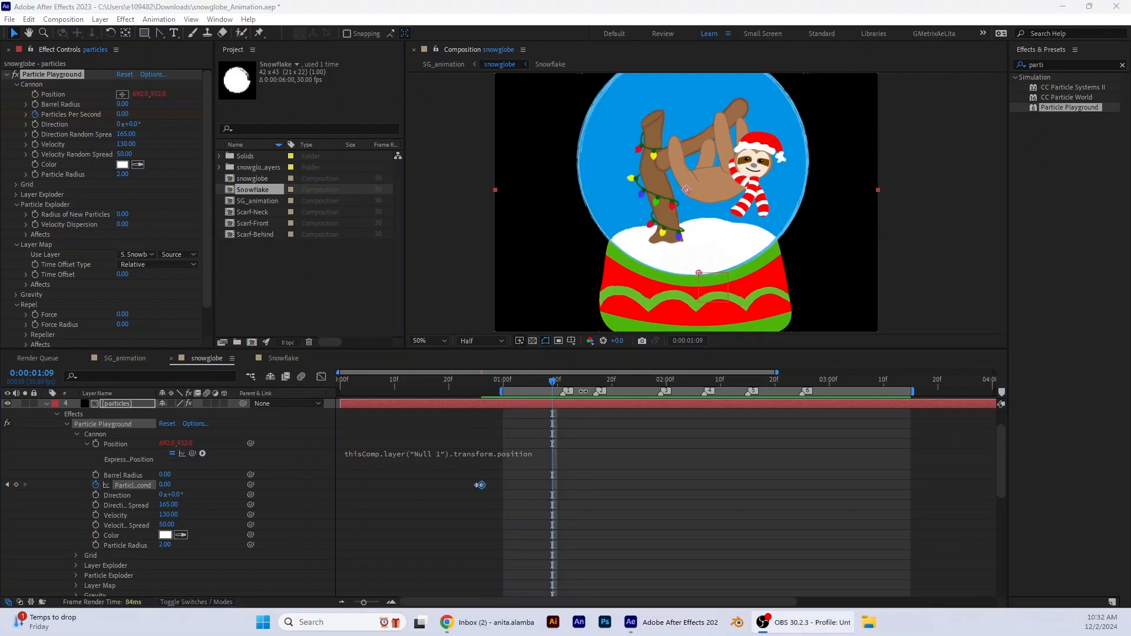
left_click(16, 484)
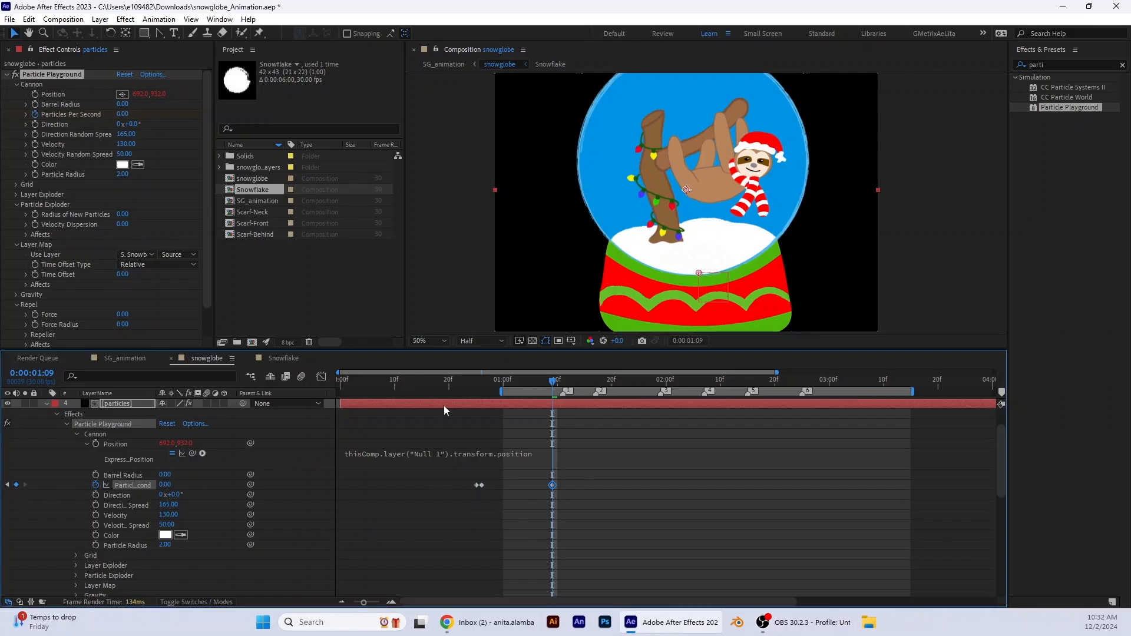
key("ctrl+z")
Keyframe Particles Per Second to hold at 0 at 0:00:01:11 and reach 800 at 0:00:01:17
left_click_drag(554, 385, 563, 387)
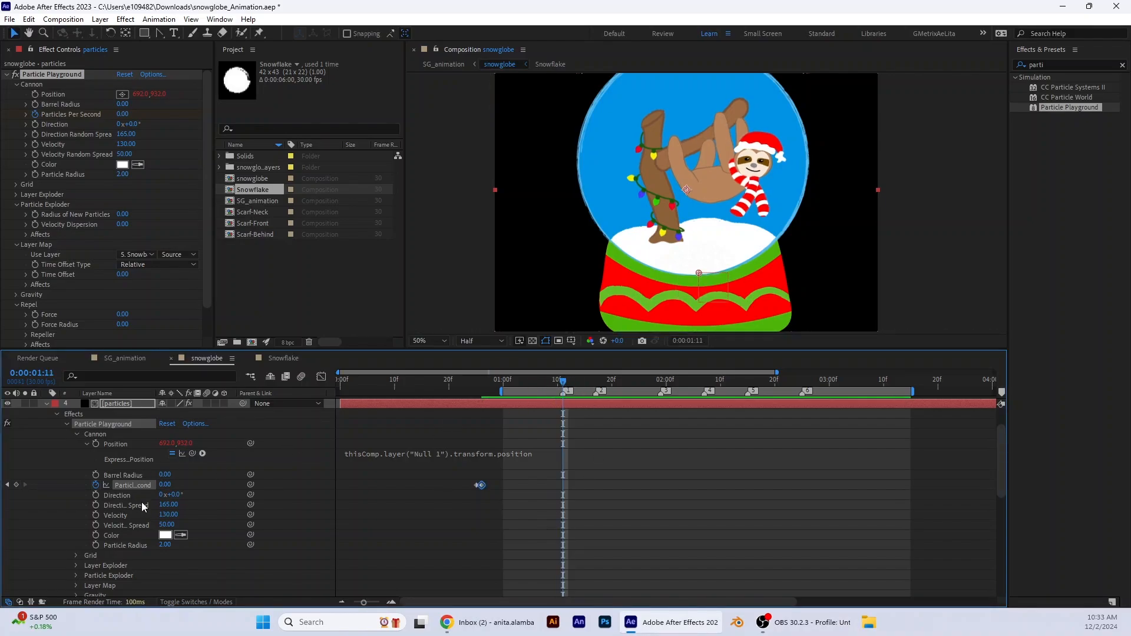
left_click(17, 486)
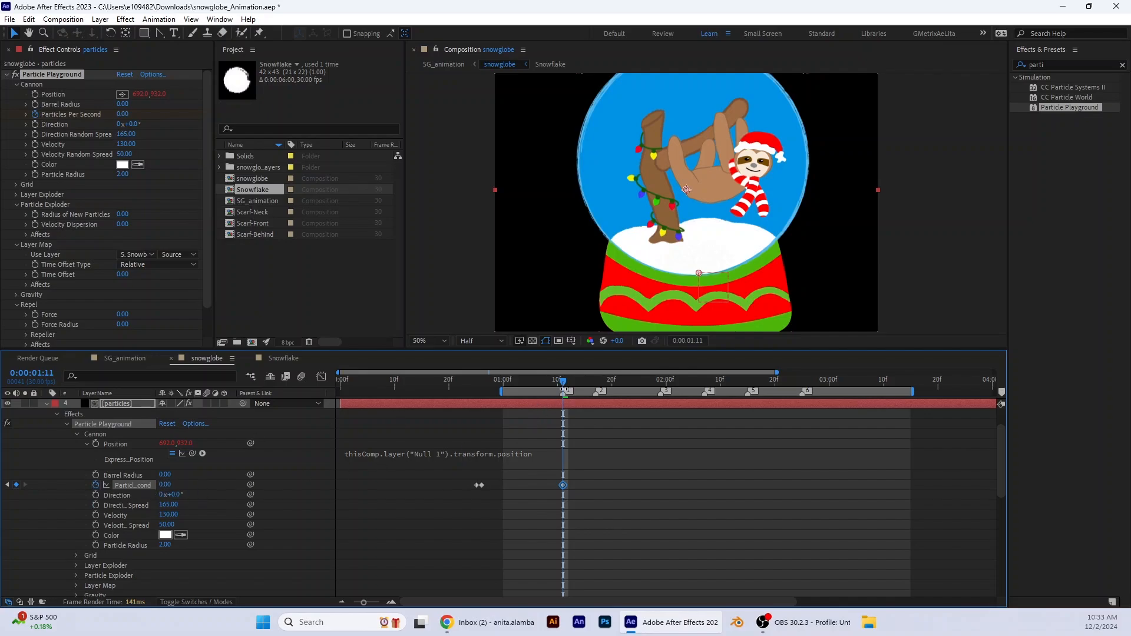
left_click_drag(567, 387, 599, 392)
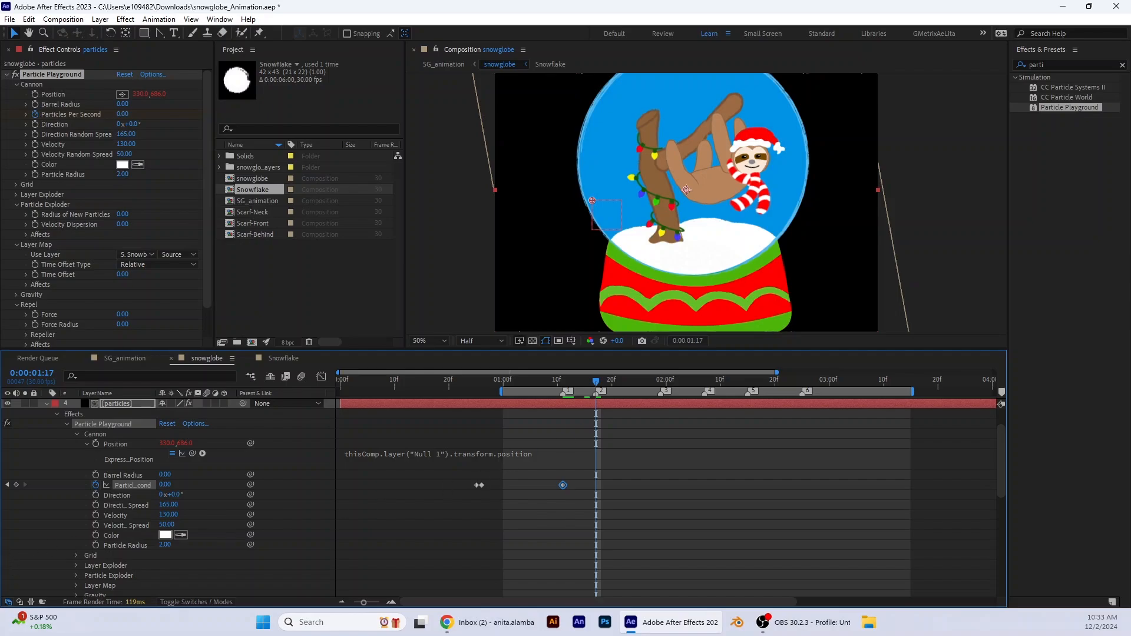
left_click(166, 485)
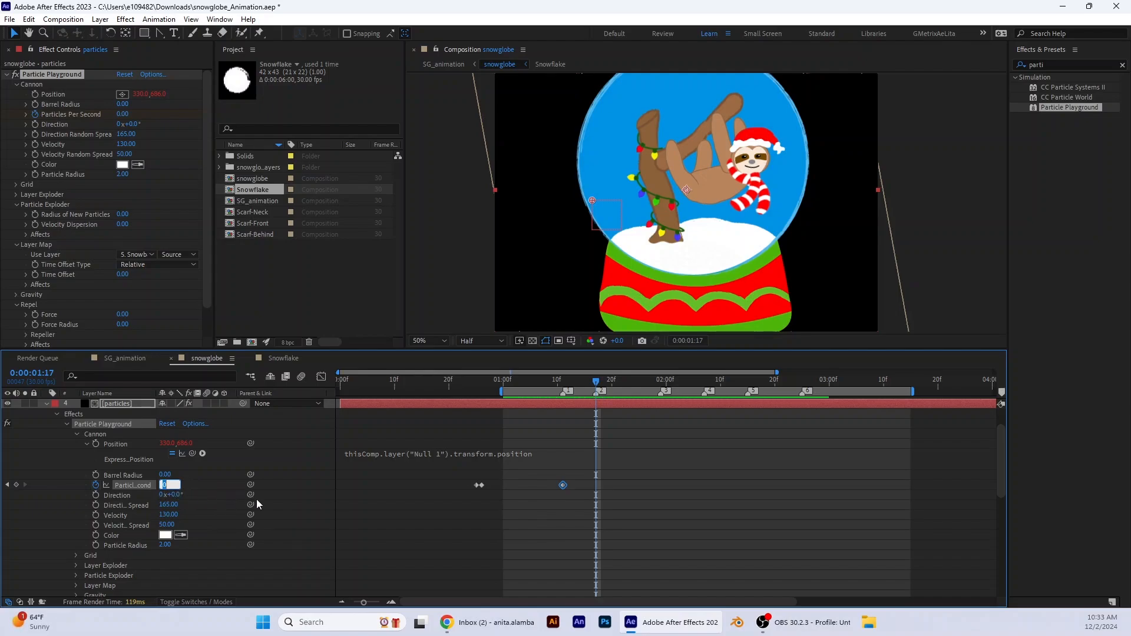
type("800")
key("Return")
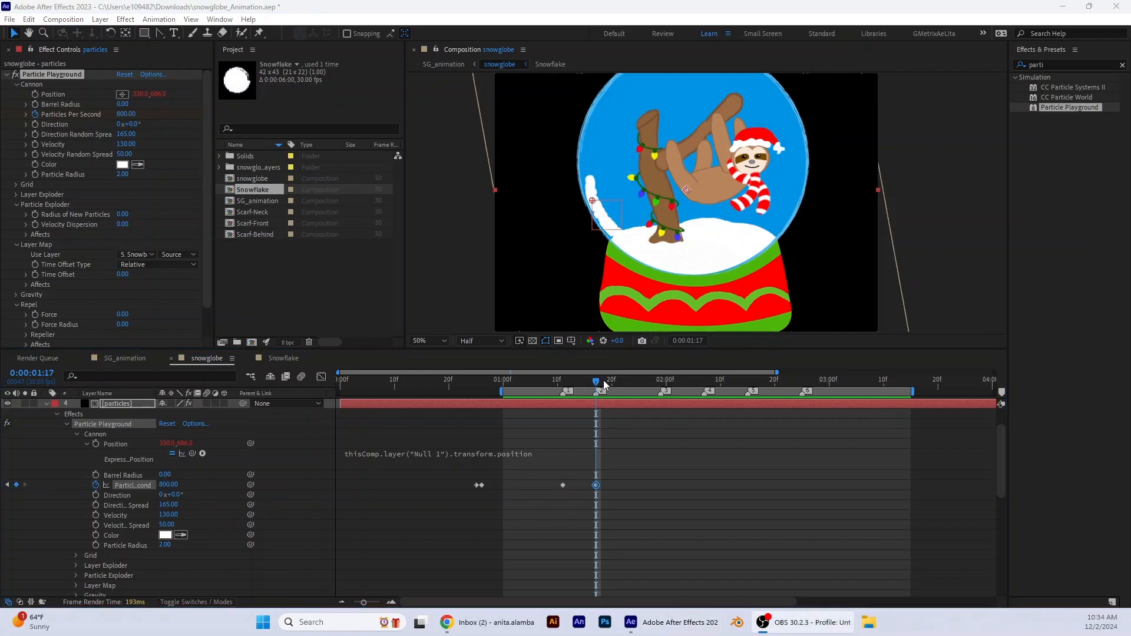
Add a Particles Per Second keyframe of 1000 at 0:00:01:29
left_click(662, 383)
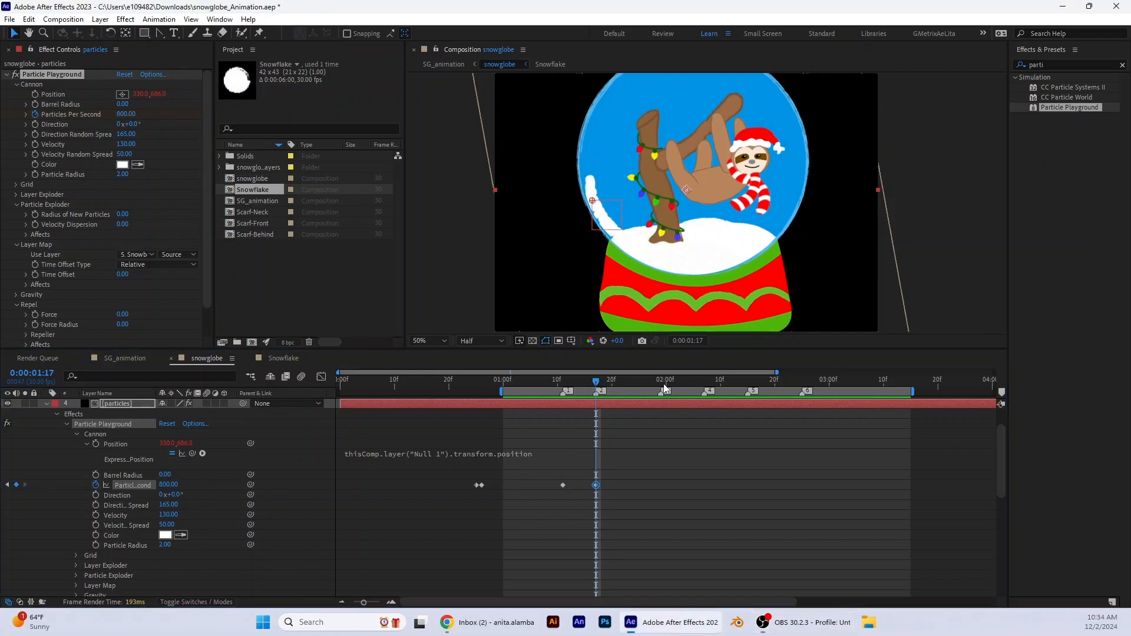
left_click(169, 485)
type("10")
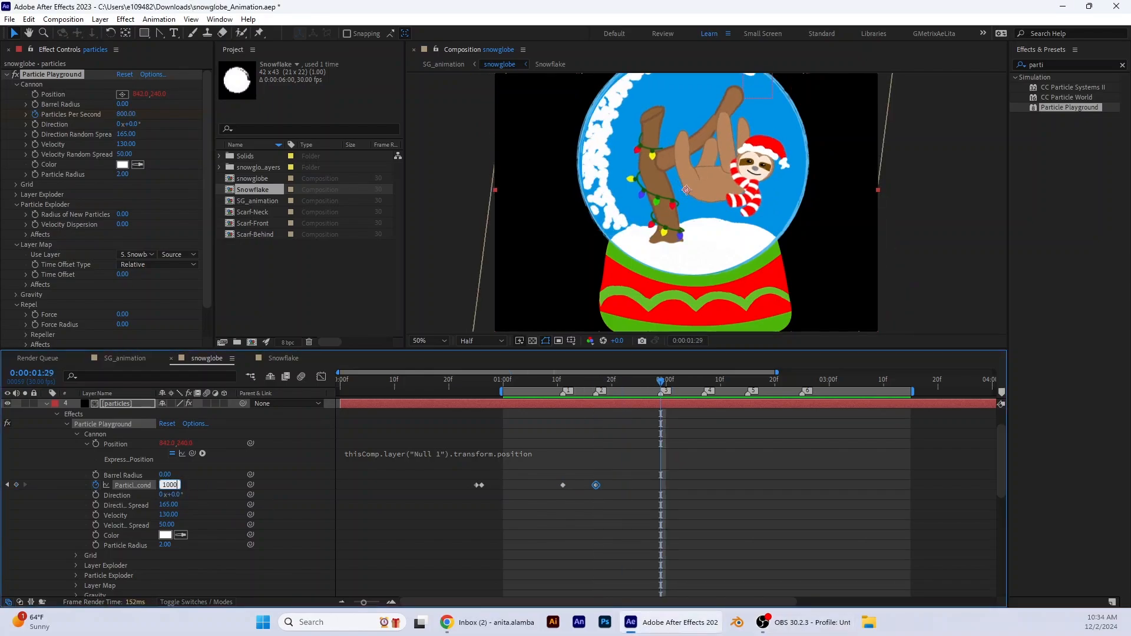
key("Return")
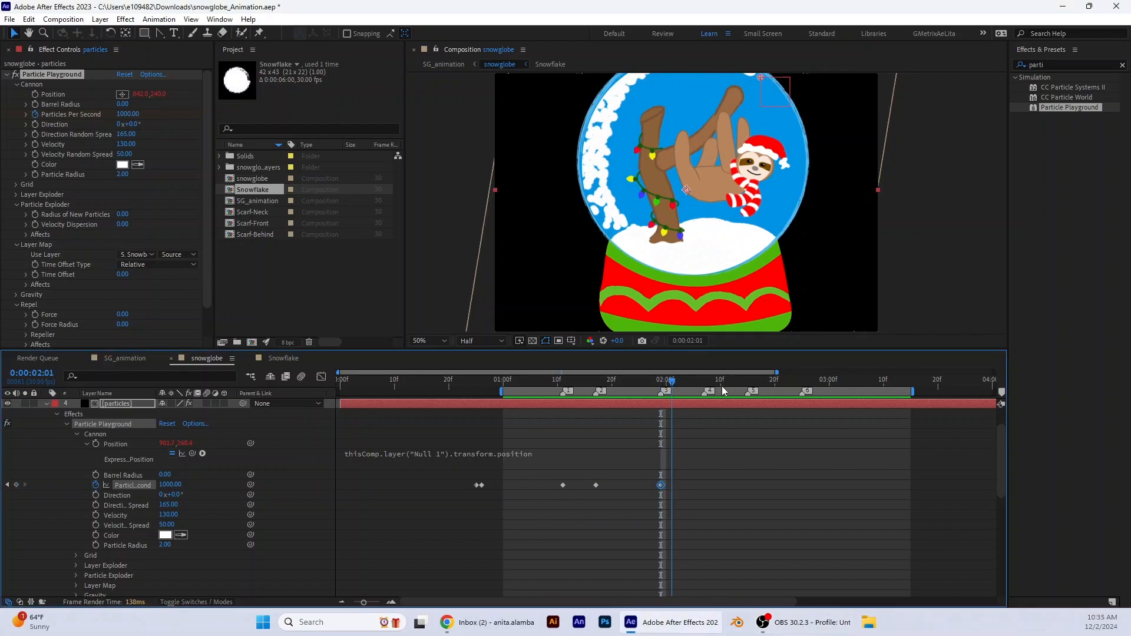
Add a Particles Per Second keyframe of 448 at 0:00:02:27
left_click_drag(661, 381, 813, 399)
left_click(806, 399)
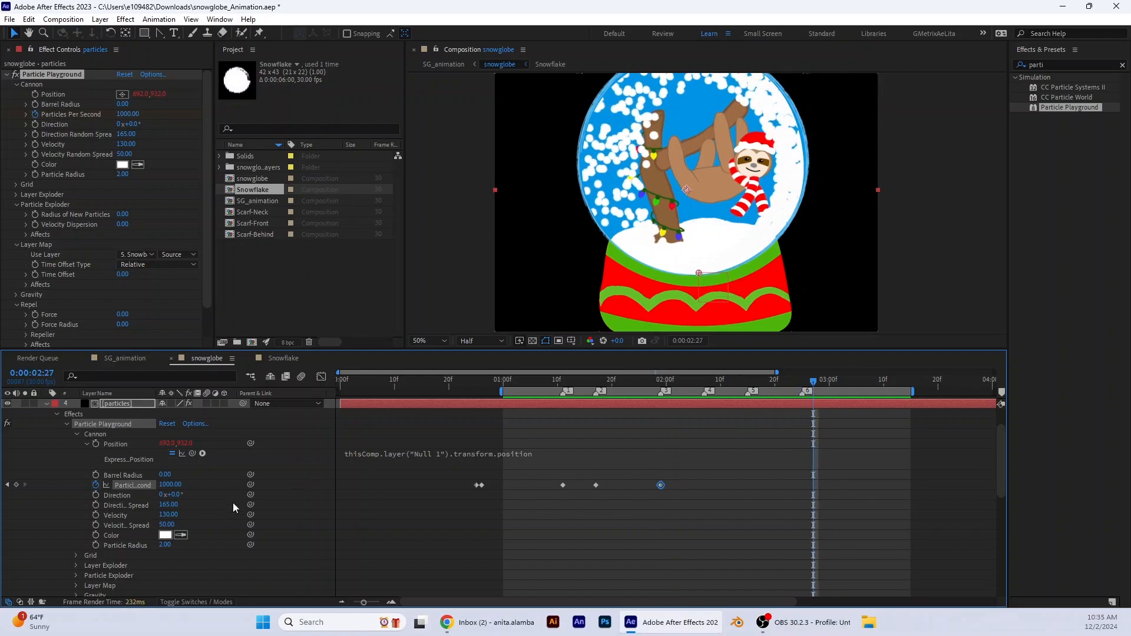
left_click(170, 485)
type("448")
key("Return")
Add a Particles Per Second keyframe of 1500 at 0:00:03:13
left_click_drag(816, 380, 903, 390)
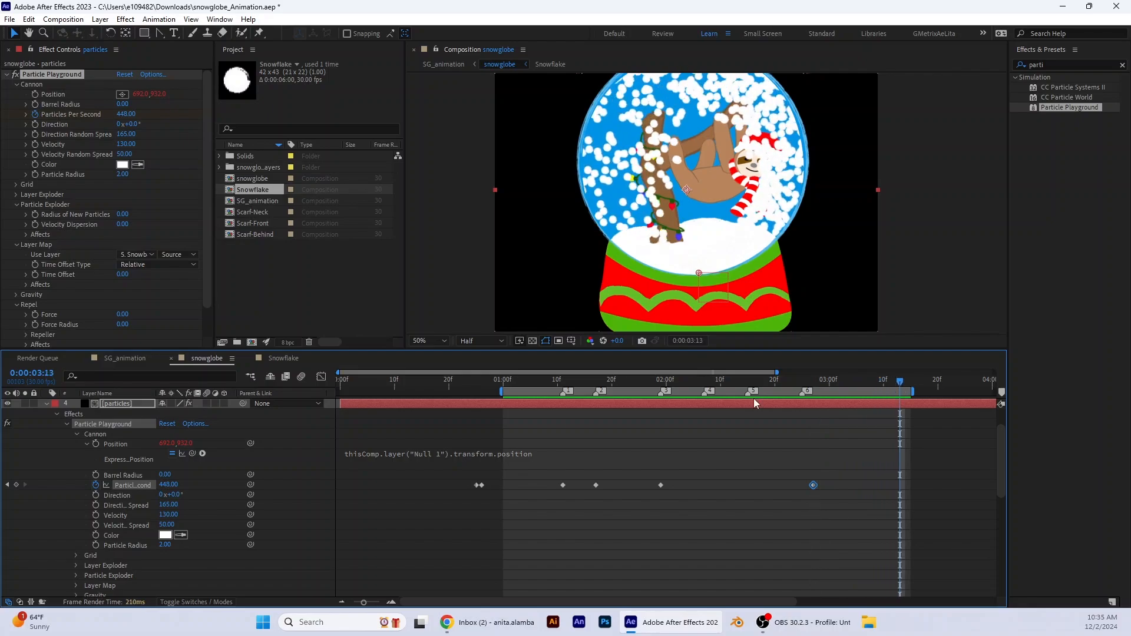
left_click(170, 484)
type("1500")
key("Return")
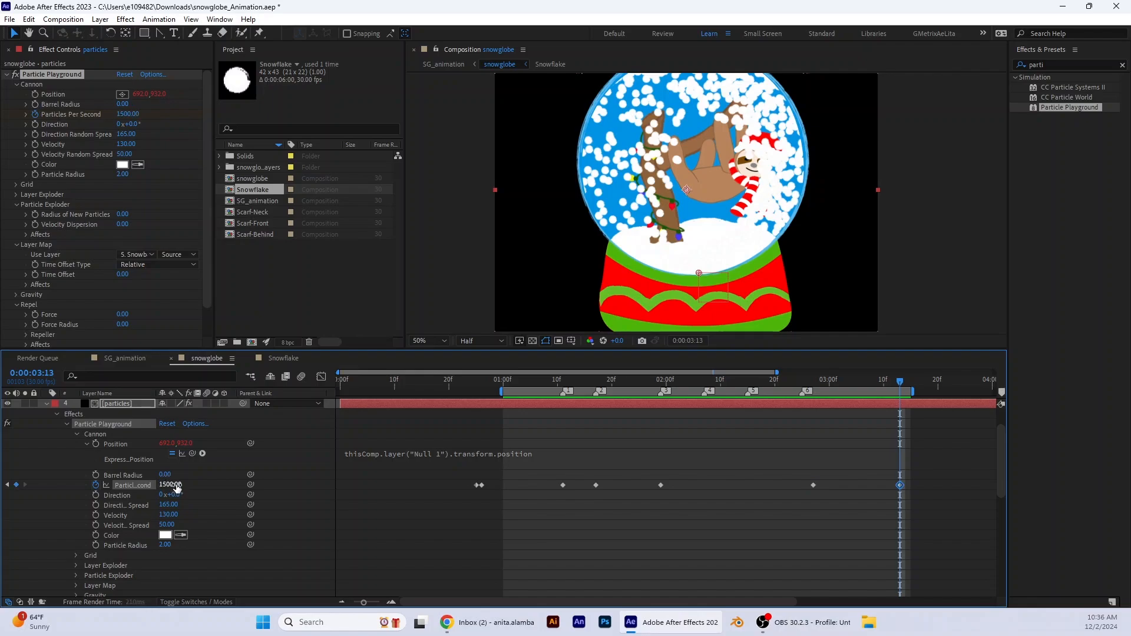
Stop the particle emission with a Particles Per Second keyframe of 0 at 0:00:03:14
left_click(900, 386)
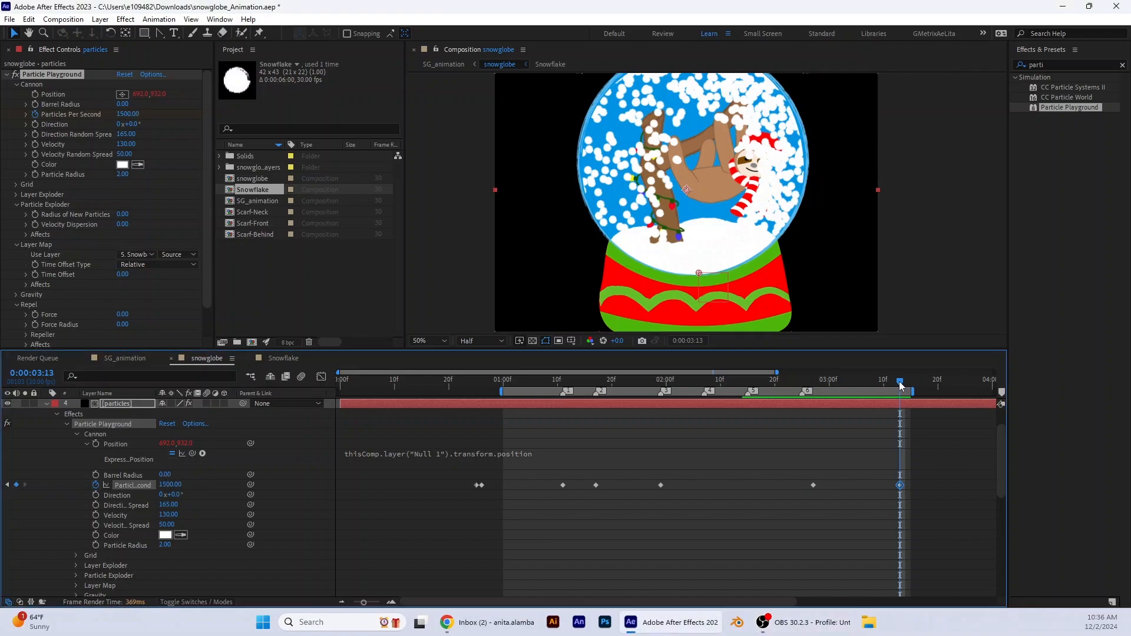
left_click_drag(900, 386, 905, 386)
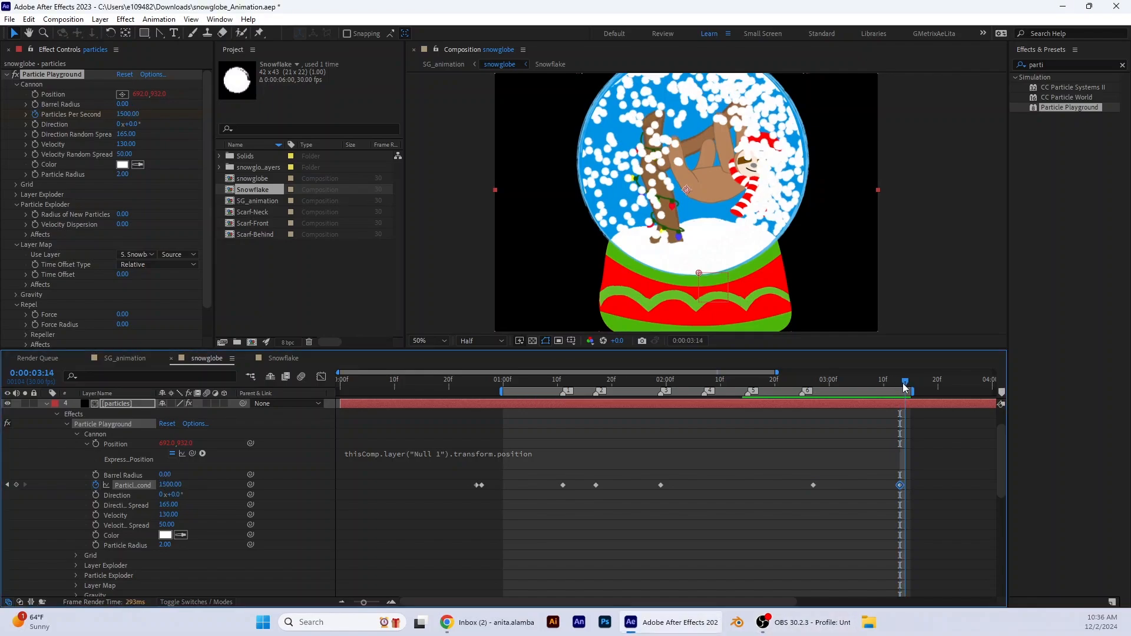
left_click(169, 485)
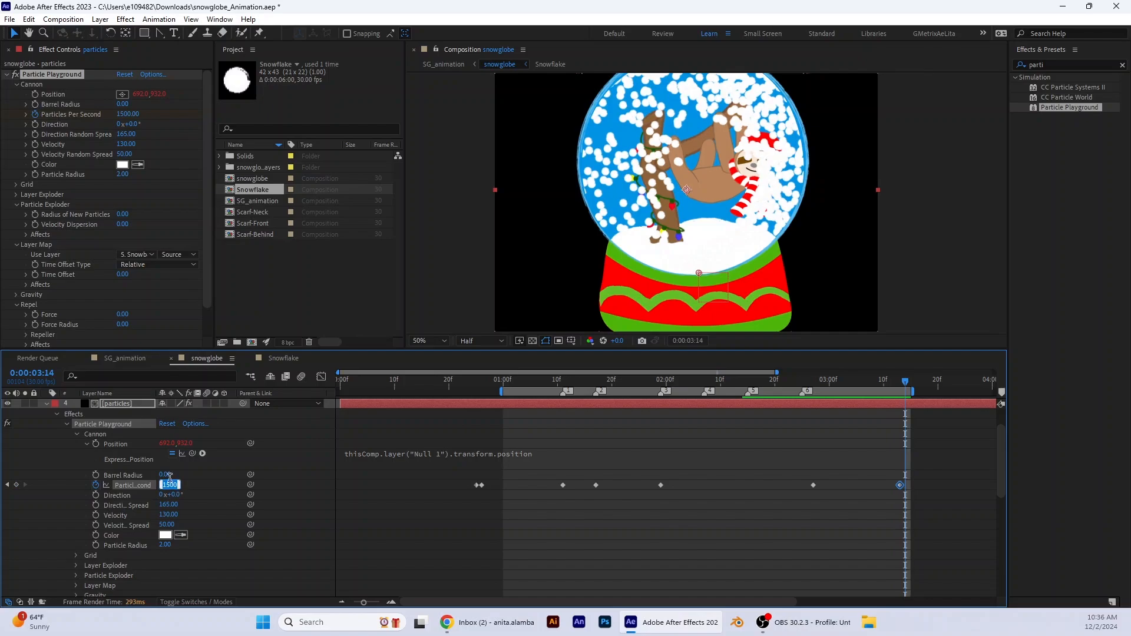
type("0")
key("Return")
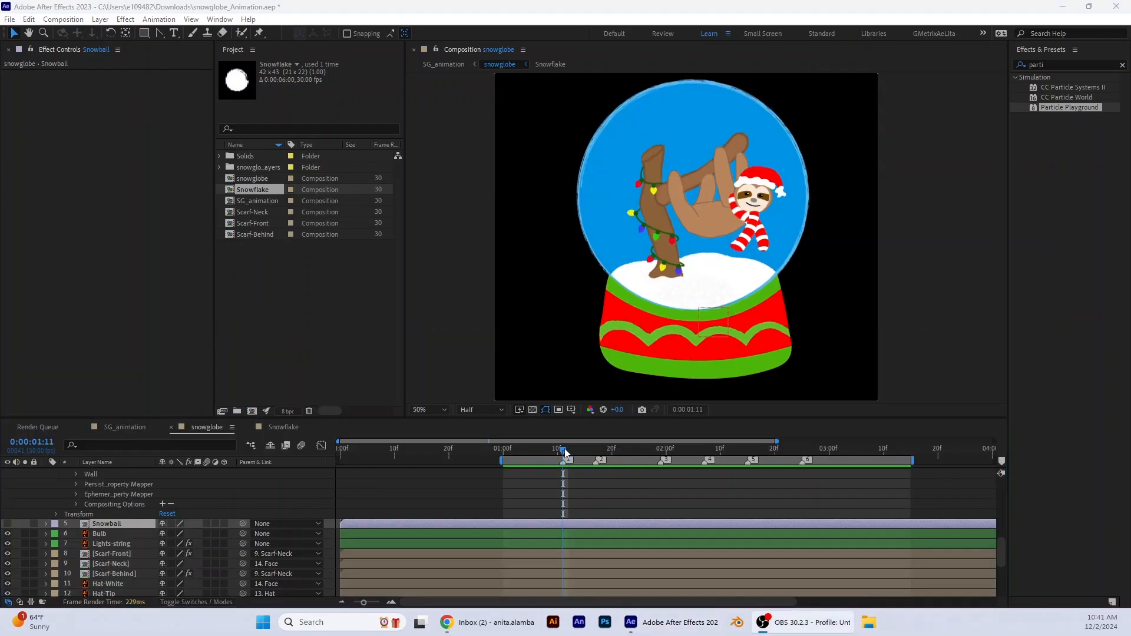
Set the Cannon's Barrel Radius to 195 at 0:00:01:04 and start keyframing it there
left_click_drag(564, 453, 525, 453)
scroll(112, 528, "up", 6)
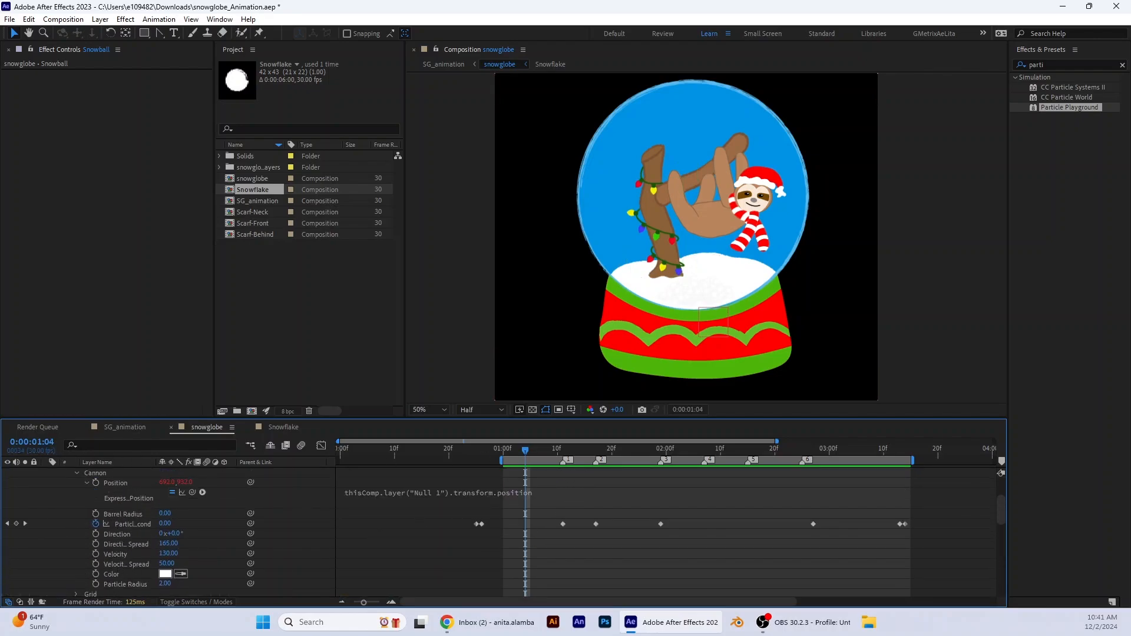
left_click(165, 515)
type("195")
key("Return")
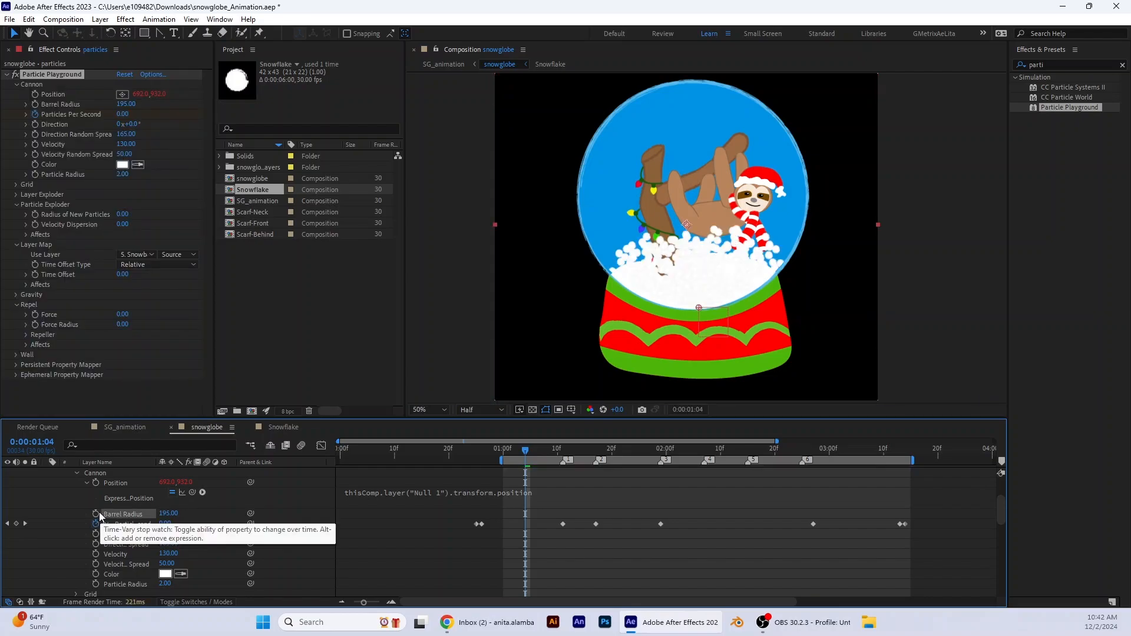
left_click(96, 514)
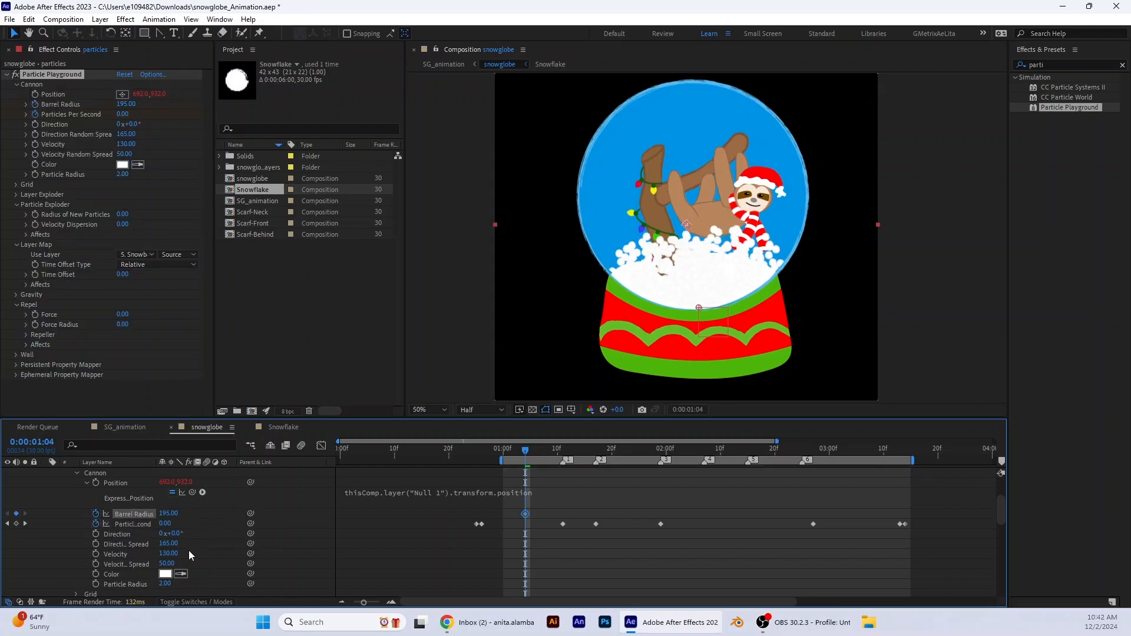
Keyframe Barrel Radius to hold at 195 at 0:00:01:22 and widen to 815 at 0:00:01:26
left_click_drag(525, 449, 621, 463)
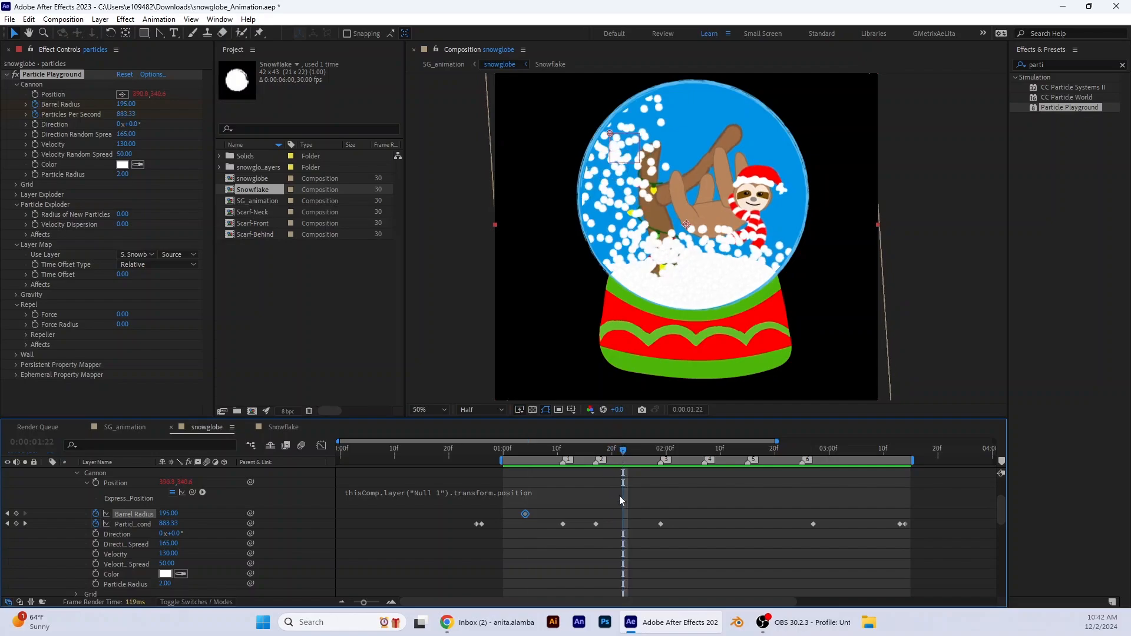
left_click(16, 514)
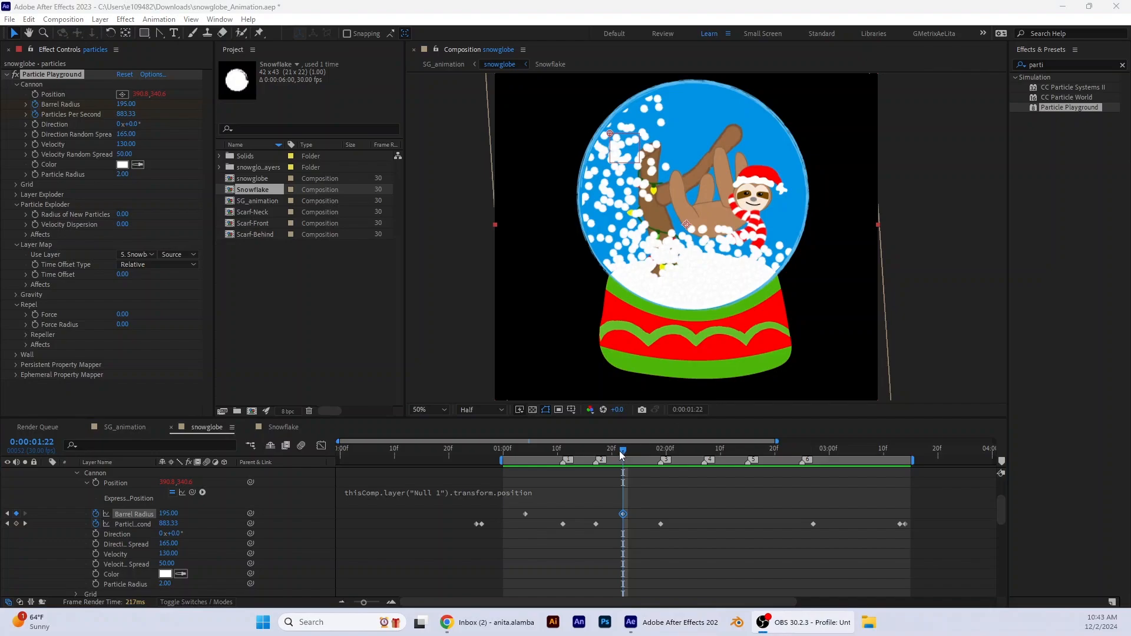
left_click(625, 454)
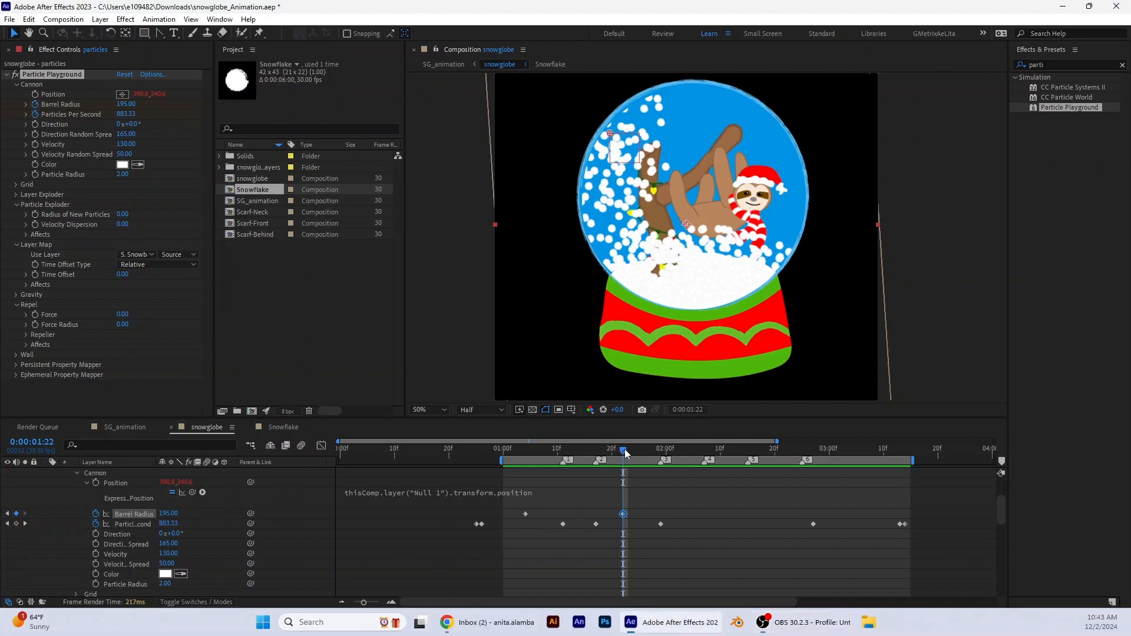
left_click_drag(626, 453, 643, 461)
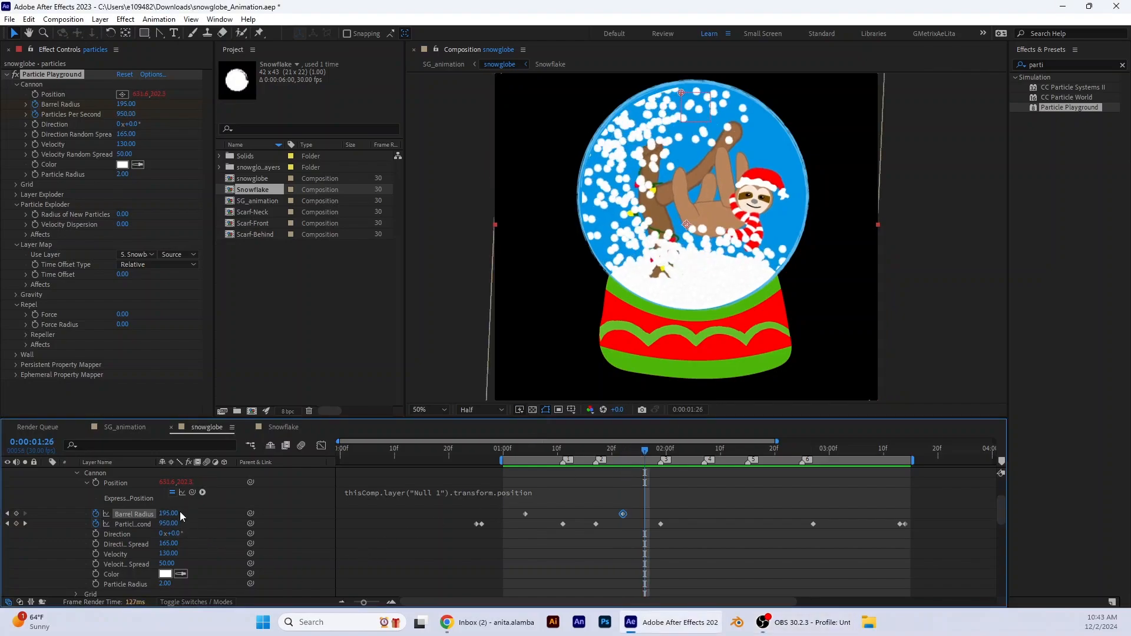
left_click(171, 513)
type("815")
key("Return")
Keyframe Barrel Radius to hold at 815 at 0:00:02:16 and return to 195 at 0:00:02:21
left_click_drag(645, 452, 755, 472)
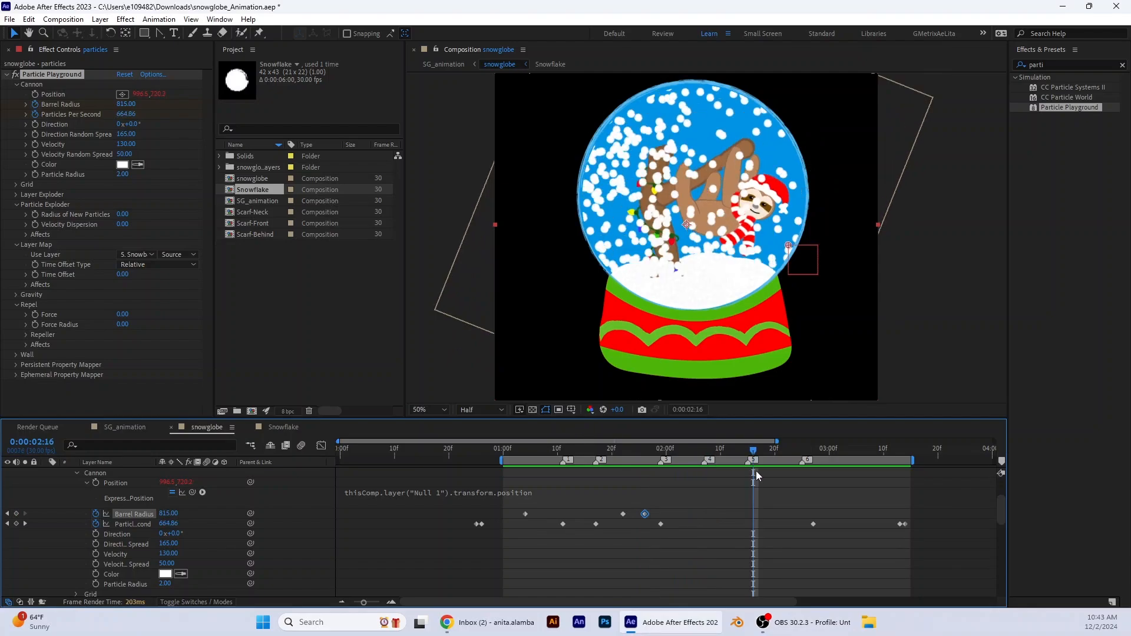
left_click(16, 515)
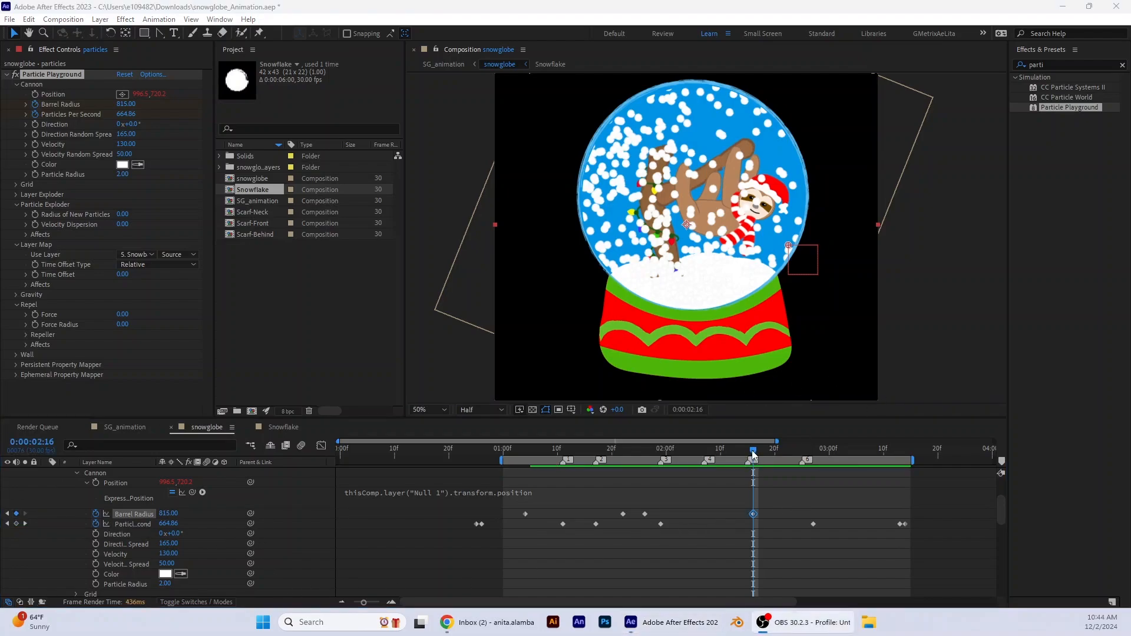
left_click_drag(753, 453, 780, 455)
left_click(168, 513)
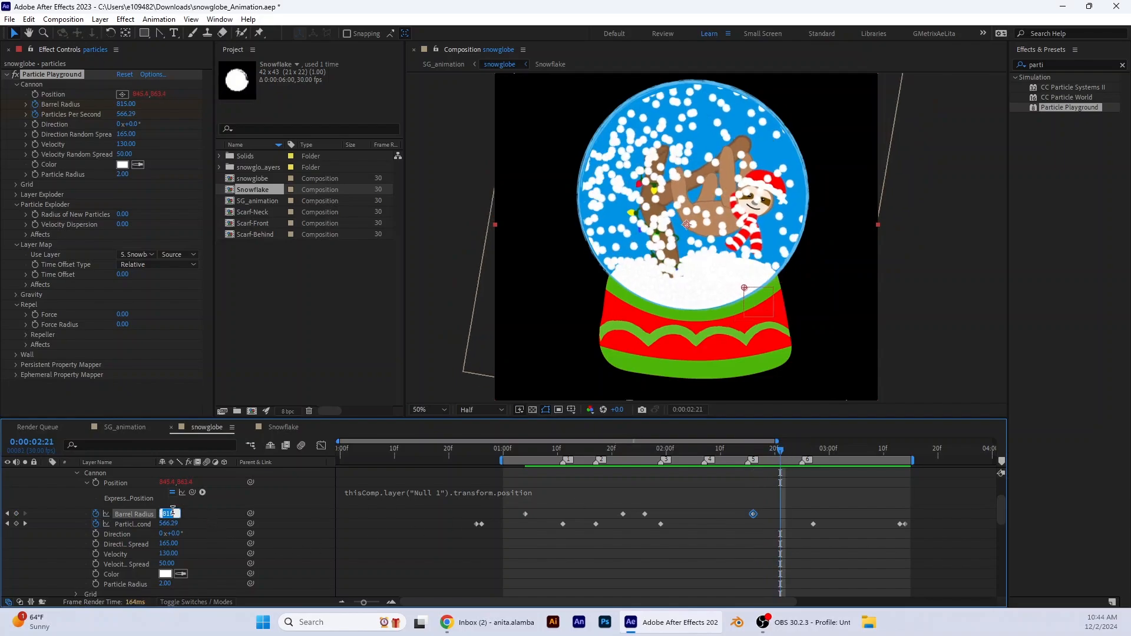
type("195")
key("Return")
Start keyframing the Cannon's Velocity at 0:00:01:14 with a value of 0
left_click(579, 451)
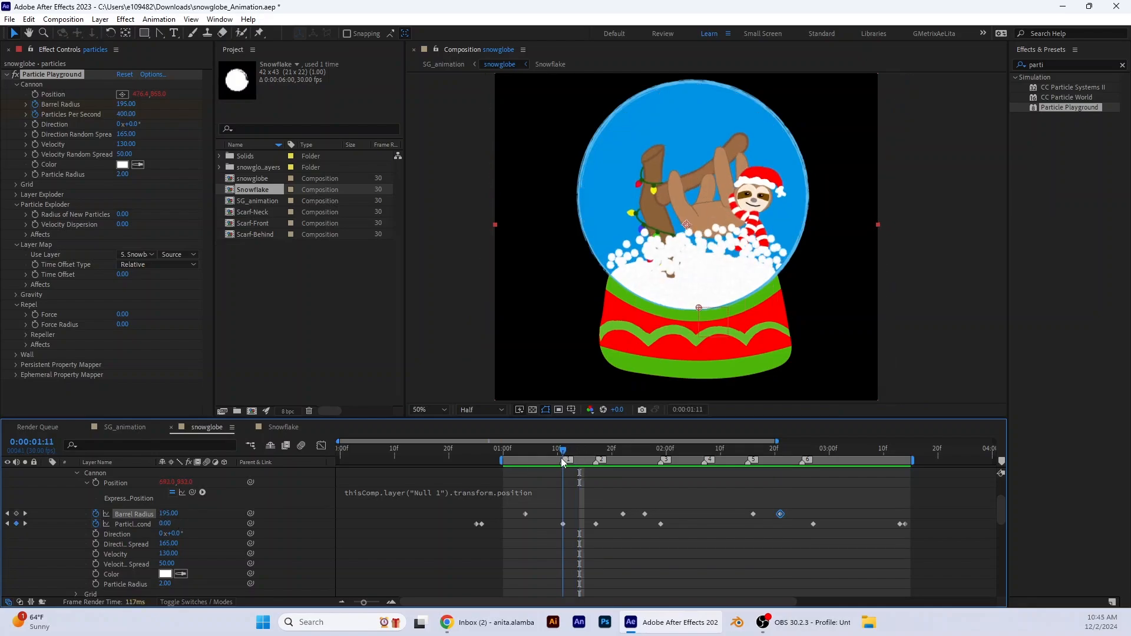
left_click_drag(560, 458, 580, 463)
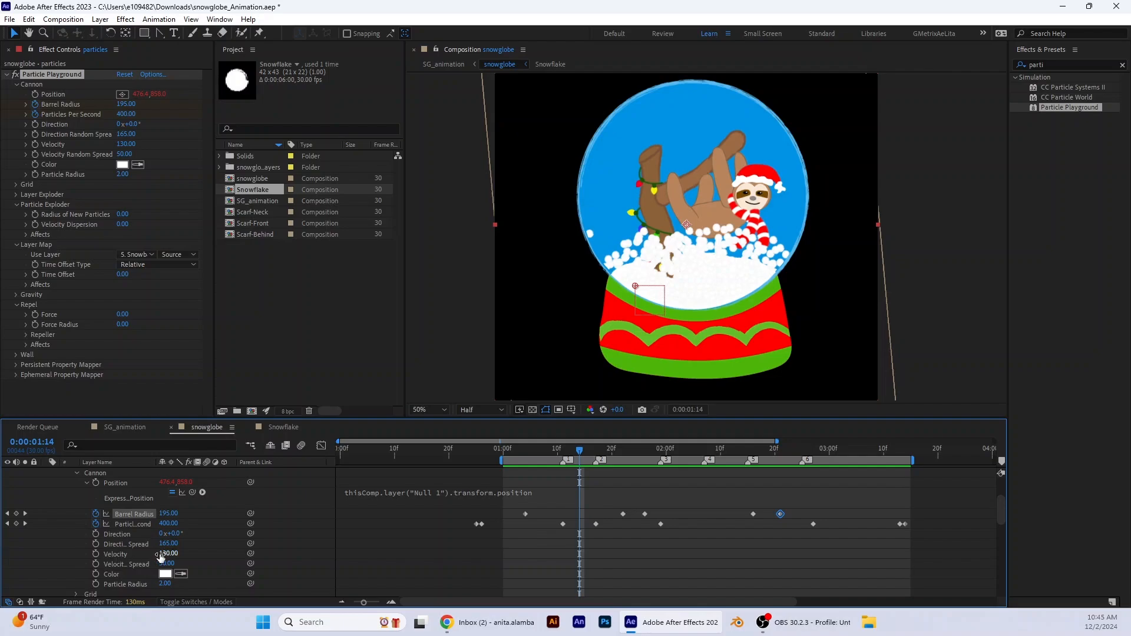
left_click(96, 554)
left_click(168, 554)
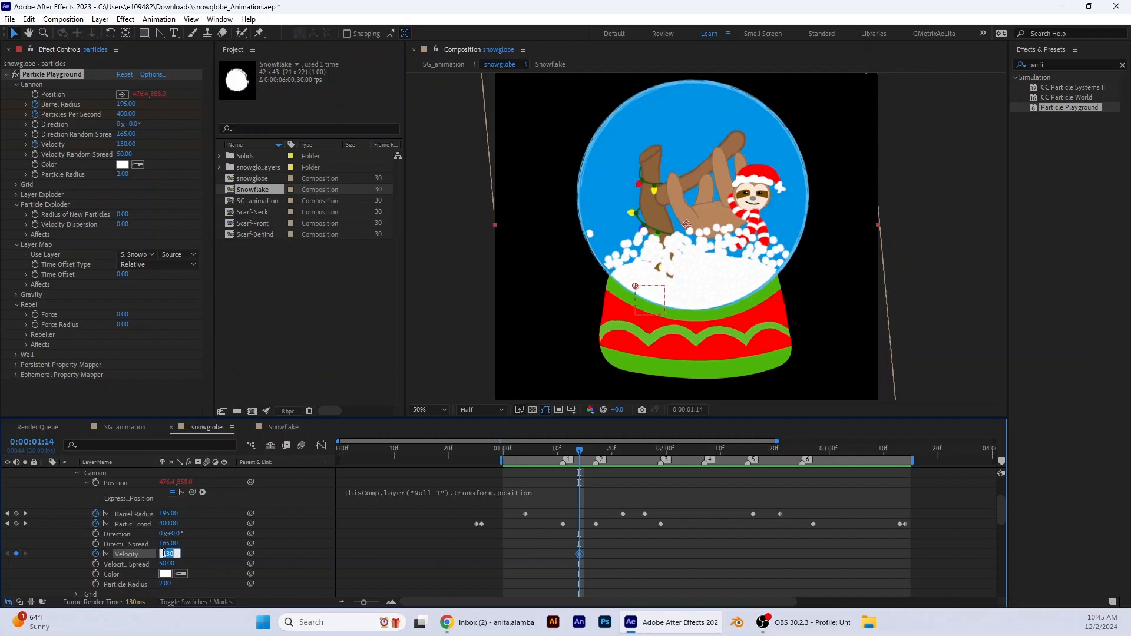
type("0")
Add a keyframe holding the Cannon's Velocity at 0 at 0:00:01:18
left_click(588, 451)
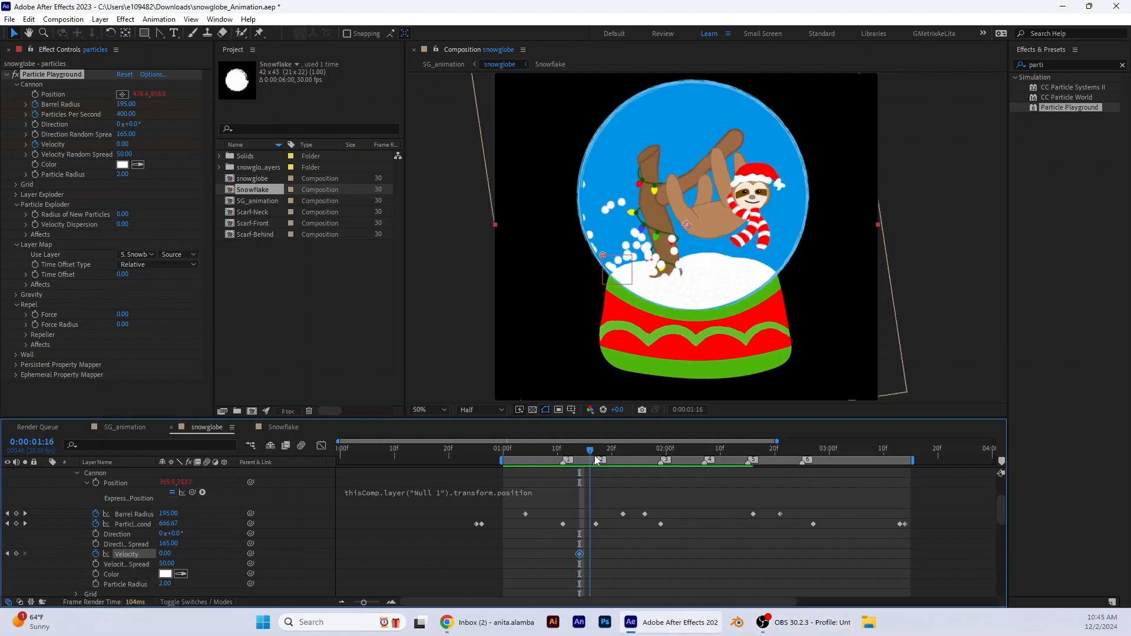
left_click(600, 454)
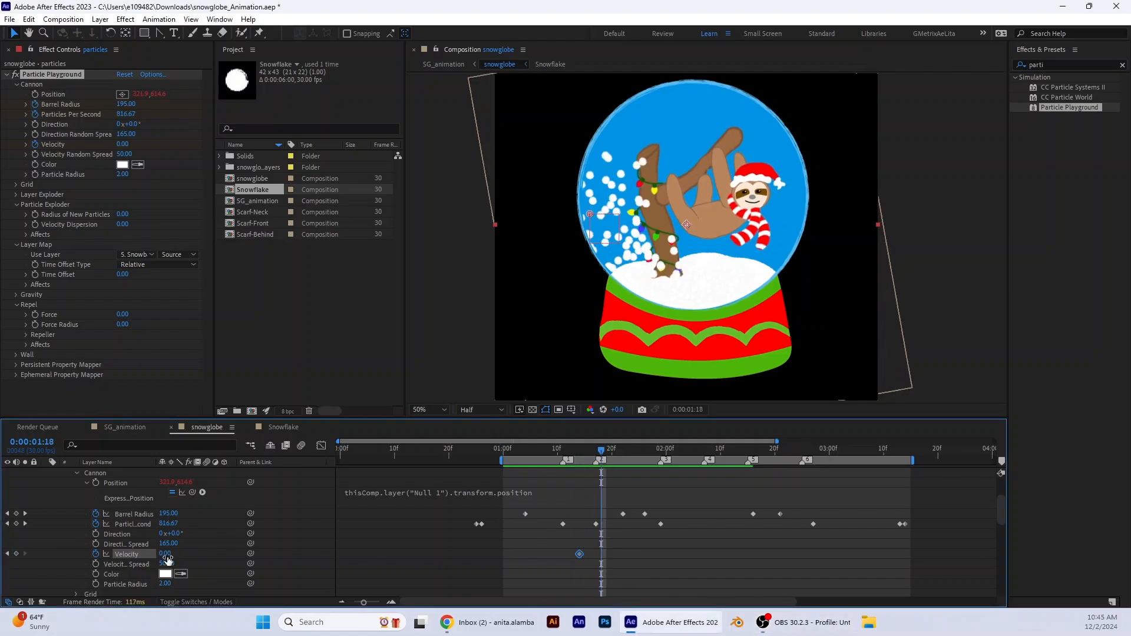
left_click(16, 554)
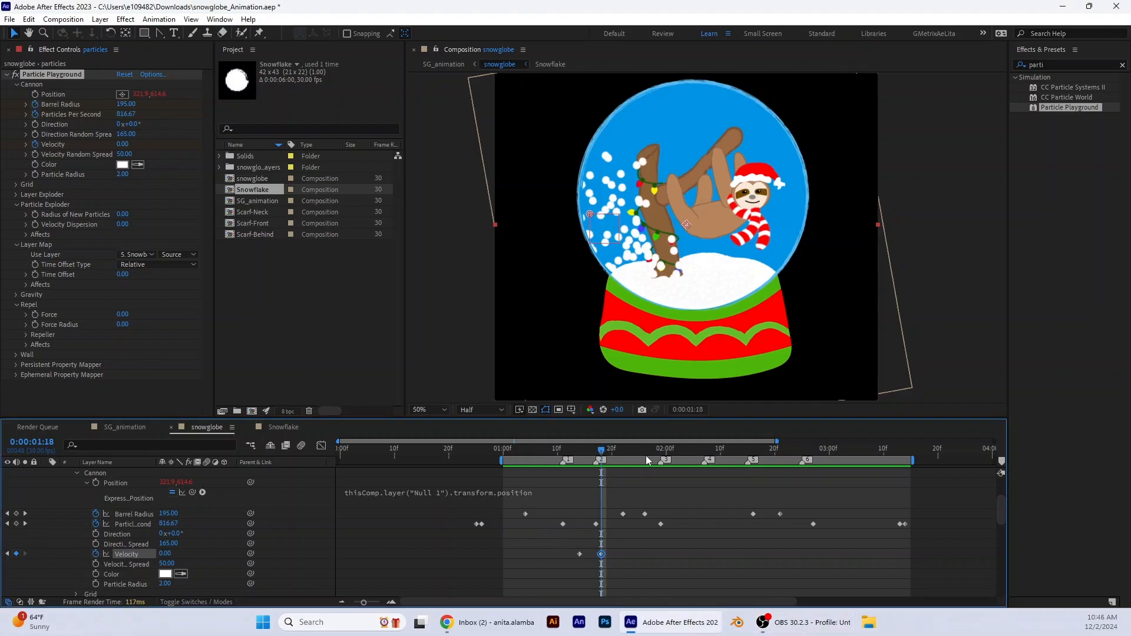
Keyframe the Cannon's Velocity to 10 at 0:00:02:14 and back to 0 at 0:00:02:20
key("space")
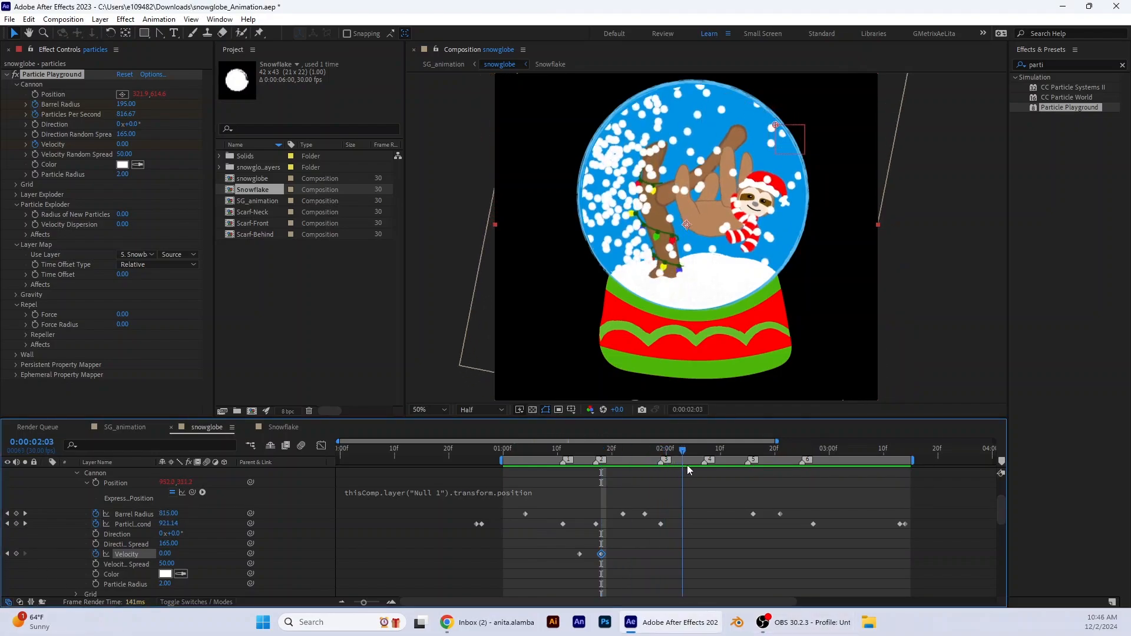
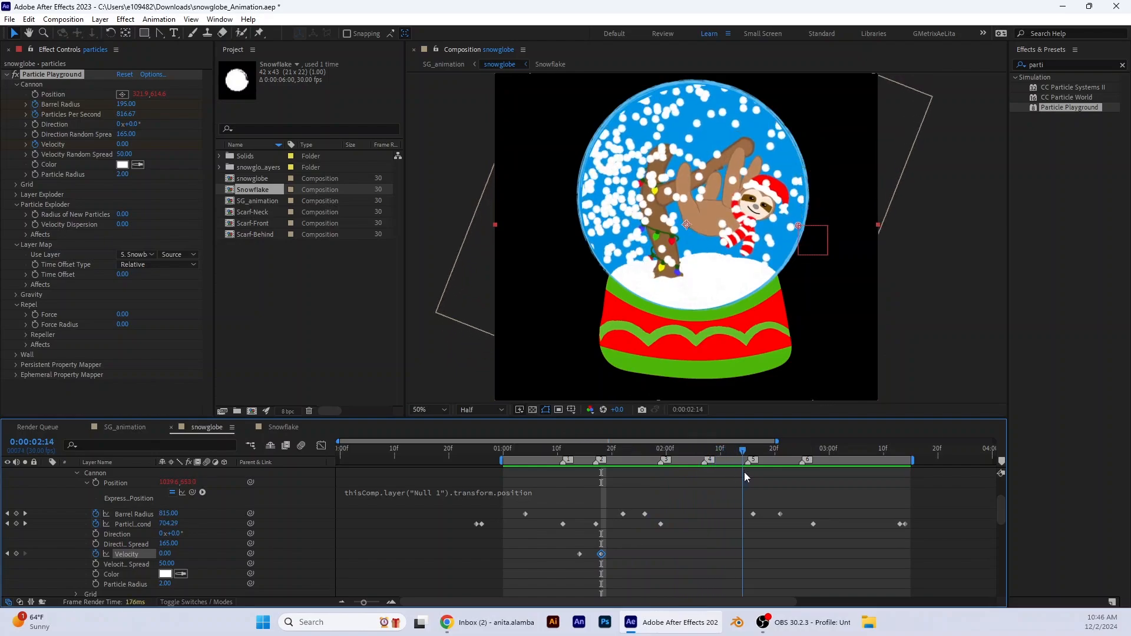
left_click(165, 554)
type("10")
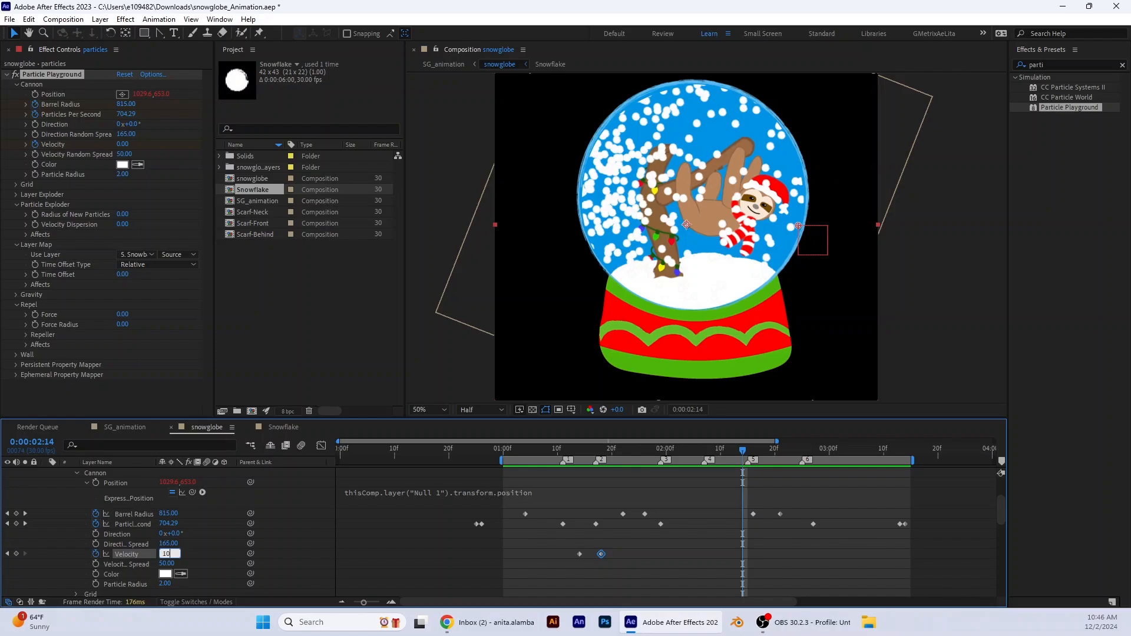
key("Return")
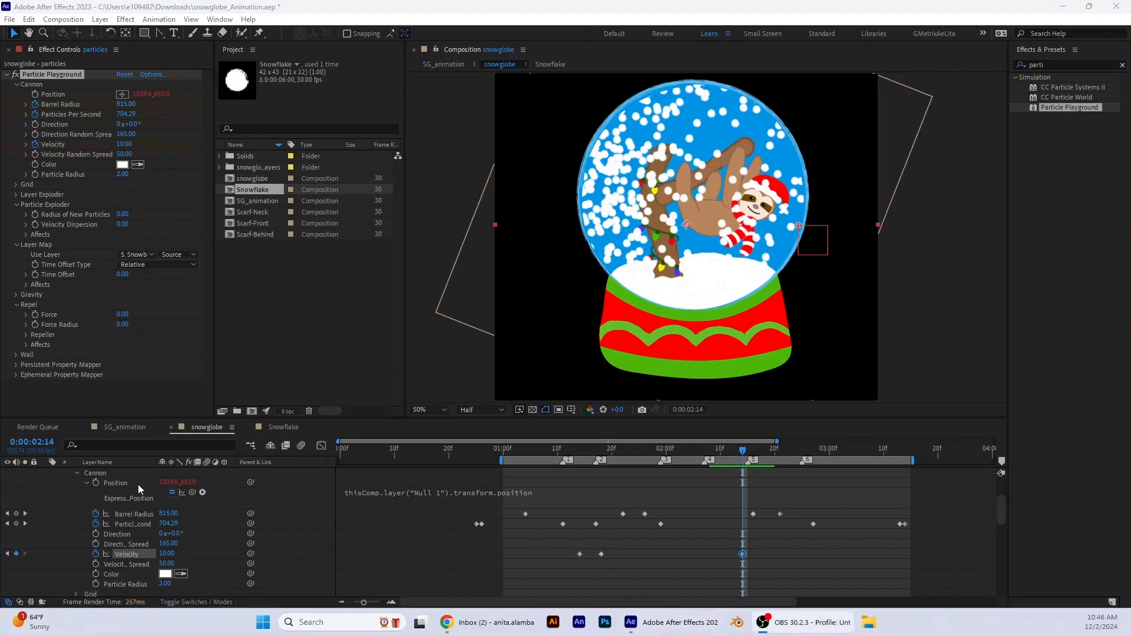
left_click_drag(747, 456, 779, 461)
left_click(166, 554)
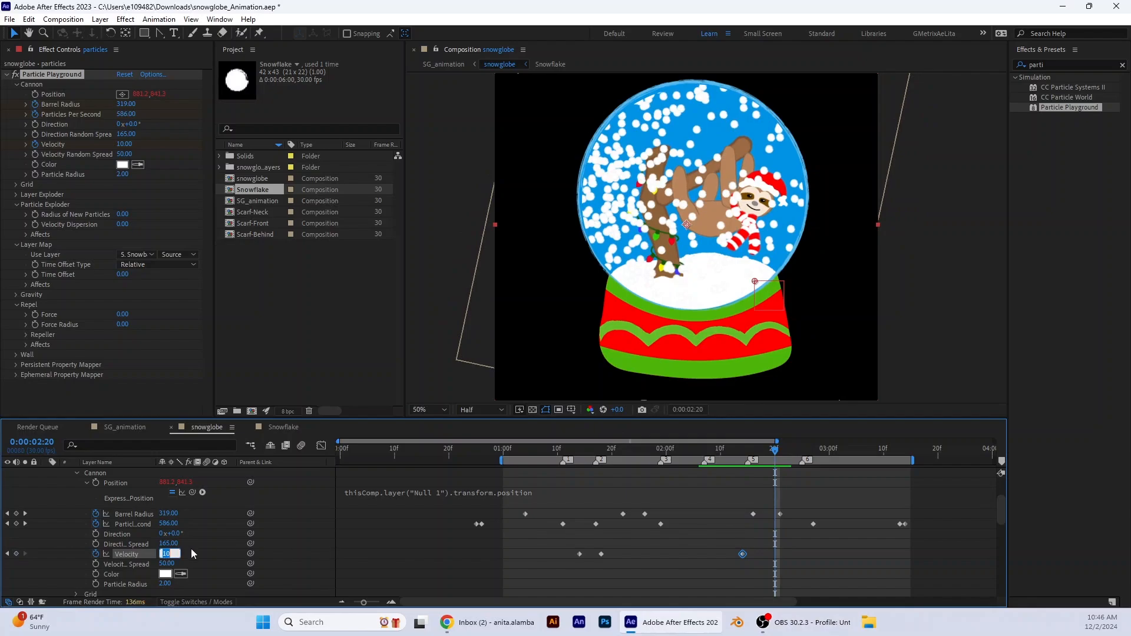
type("0")
key("Return")
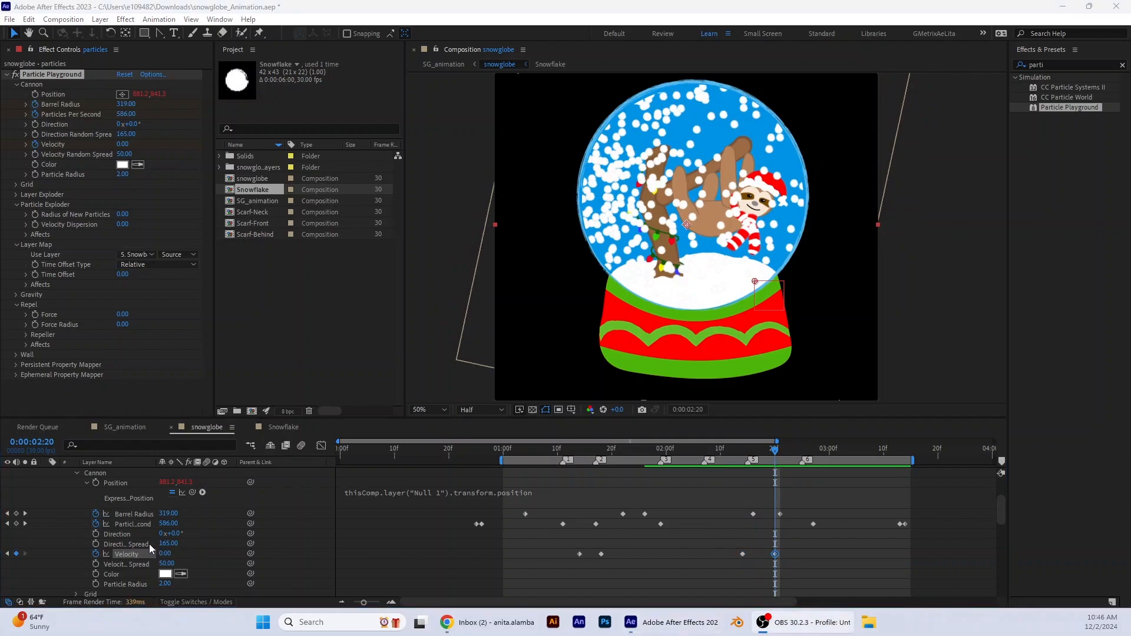
Reveal the Gravity settings of the particles layer's effect and save the project
scroll(149, 543, "down", 2)
scroll(117, 545, "down", 4)
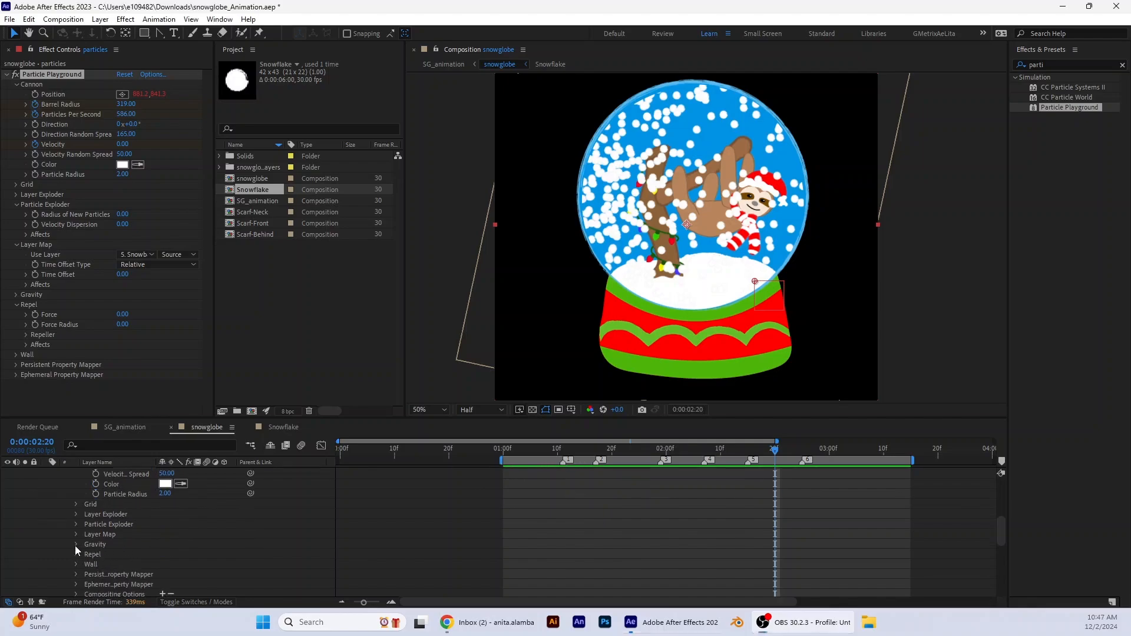
left_click(76, 545)
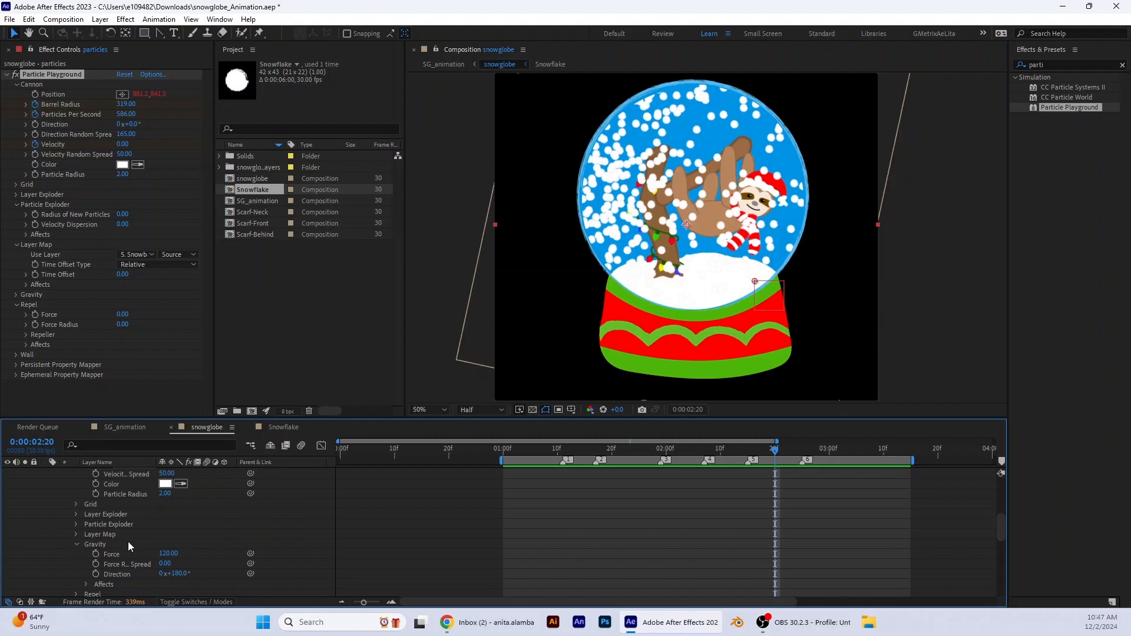
scroll(139, 531, "down", 2)
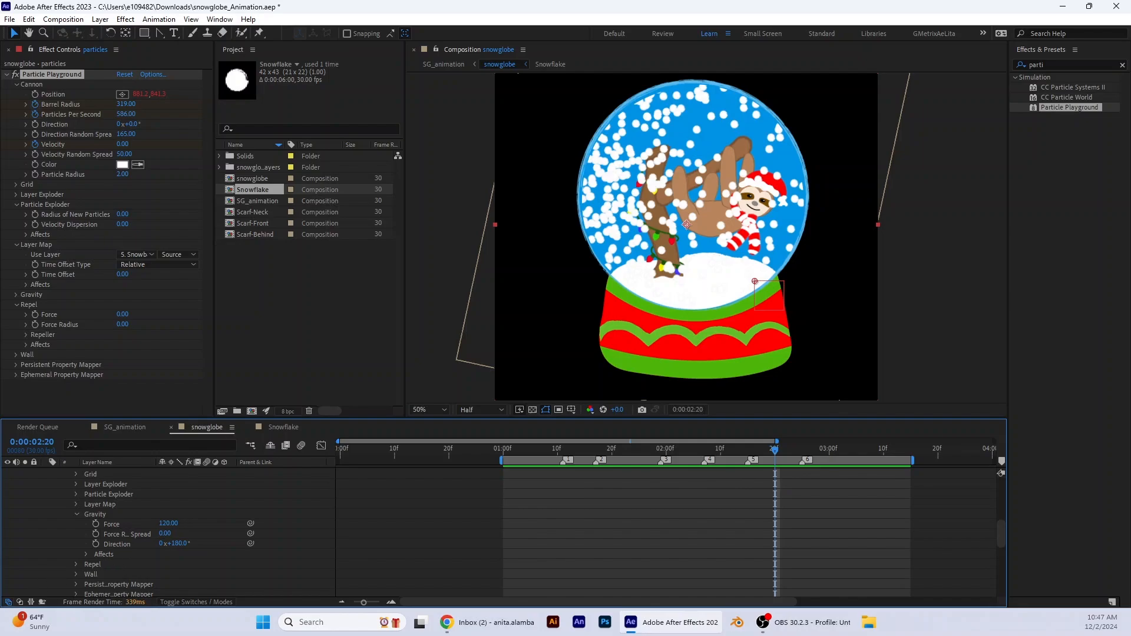
left_click(9, 19)
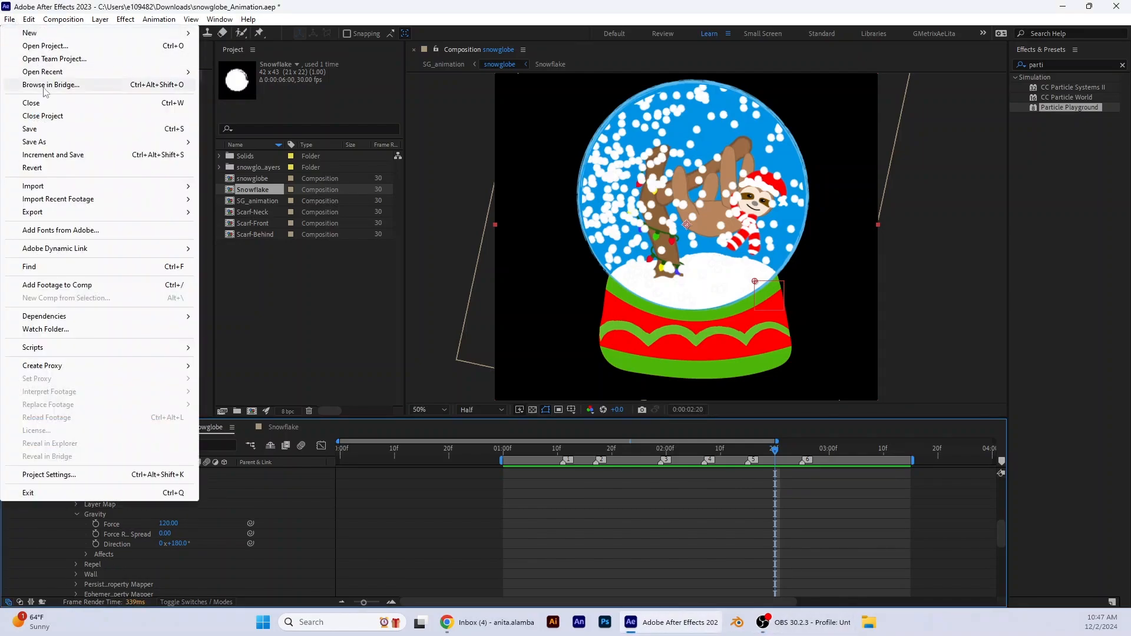
left_click(31, 129)
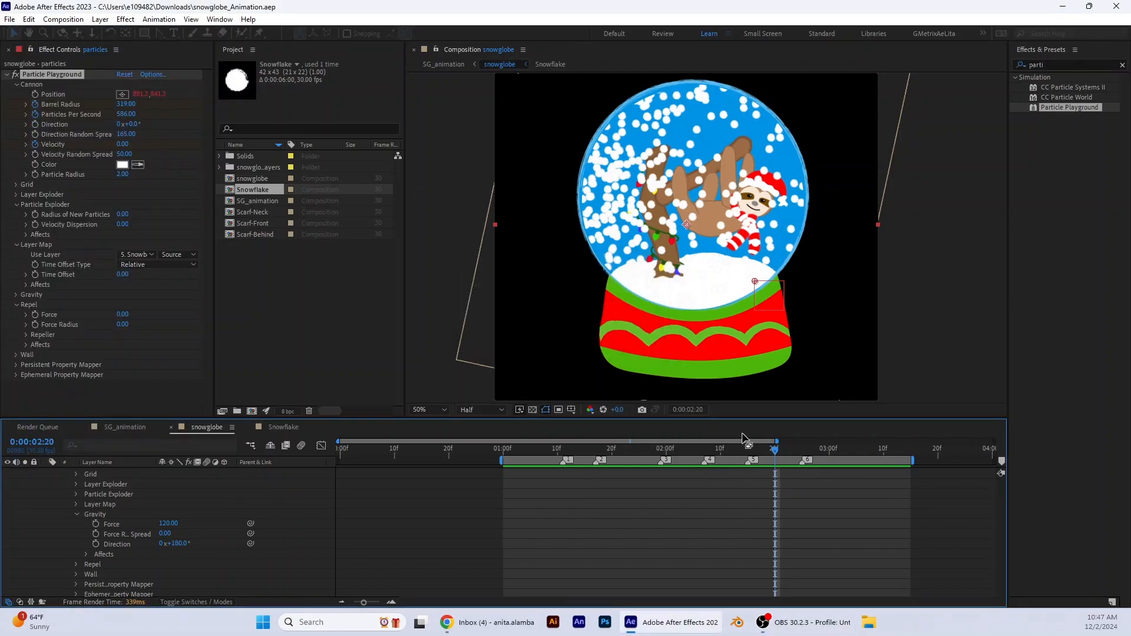
Set the Gravity Force to 450 at 0:00:01:04 and start keyframing it there
left_click_drag(775, 449, 522, 465)
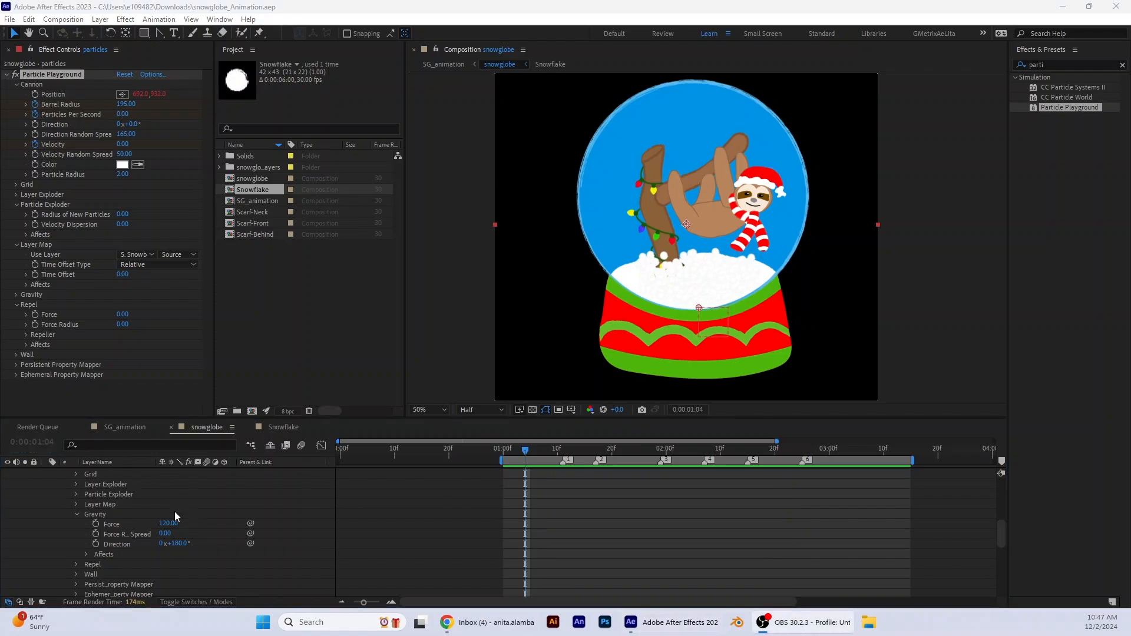
type("15")
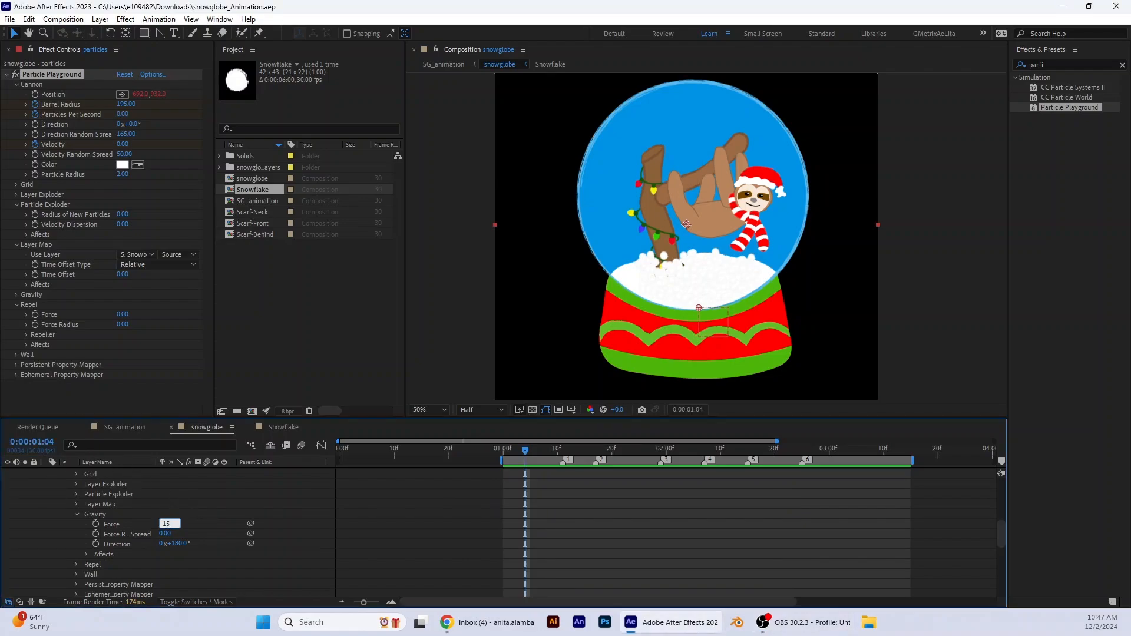
key("BackSpace")
key("BackSpace")
type("450")
key("Return")
left_click(95, 524)
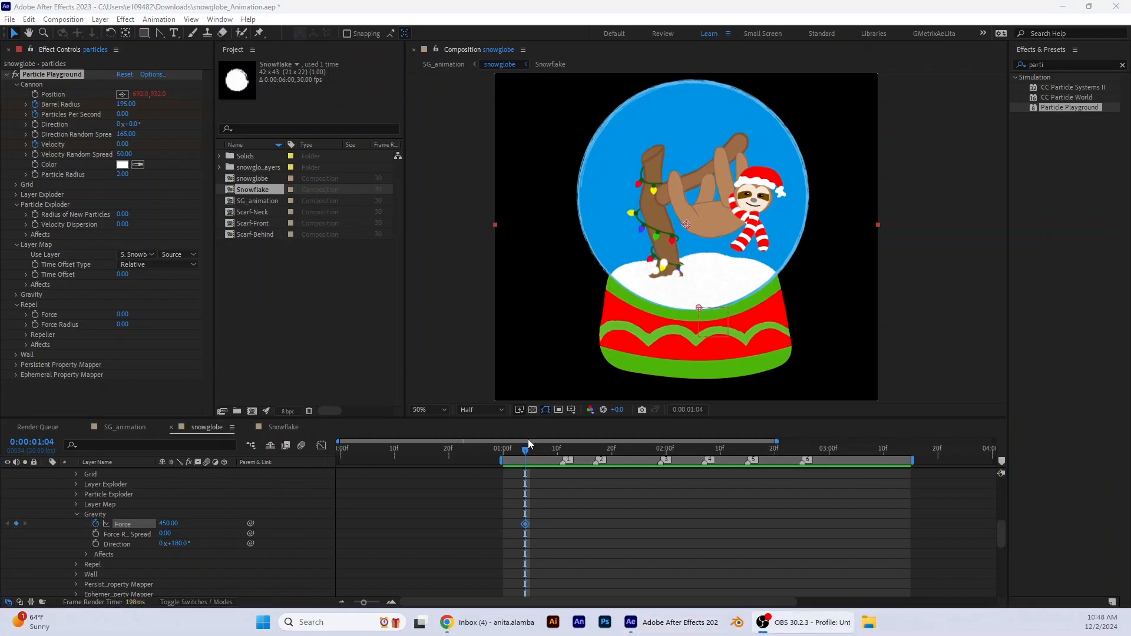
Keyframe the Gravity Force to 0 at 0:00:01:08 and to 520 at 0:00:01:22
left_click_drag(529, 443, 547, 460)
left_click(173, 523)
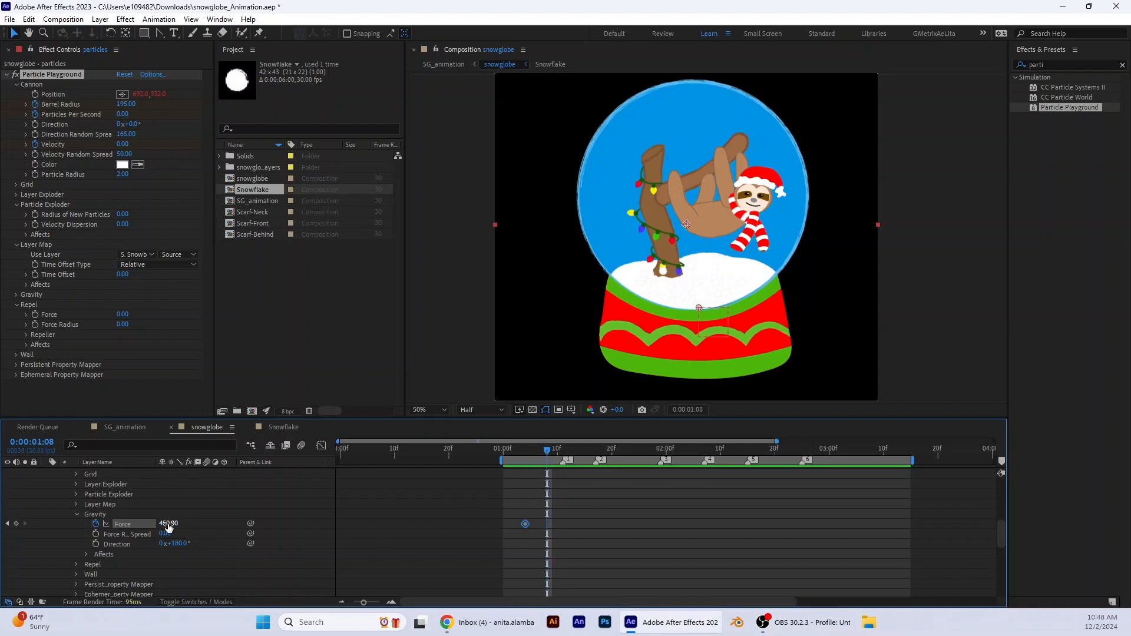
type("0")
key("Return")
left_click_drag(546, 450, 621, 464)
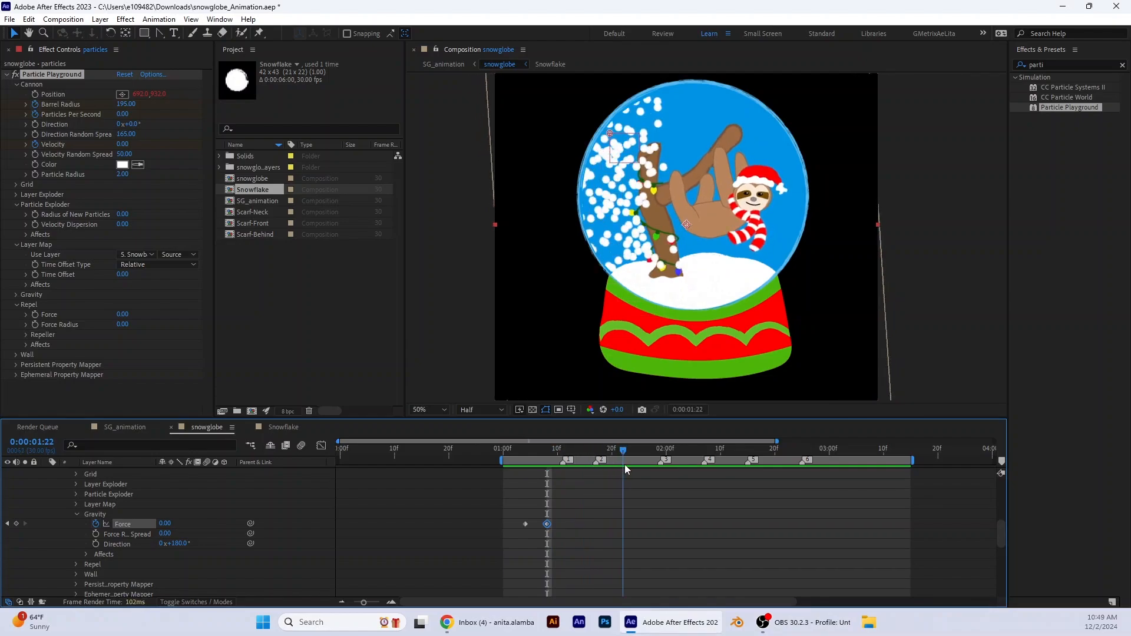
left_click(168, 525)
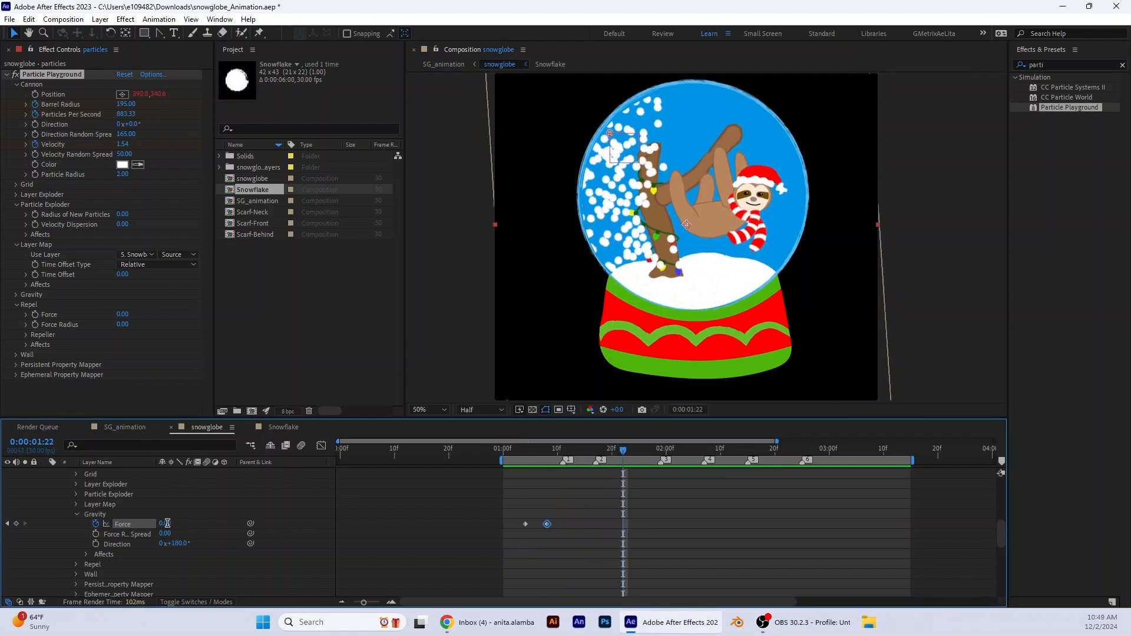
type("520")
key("Return")
Keyframe the Gravity Force to hold at 520 at 0:00:02:09 and drop to 0 at 0:00:02:17
left_click_drag(652, 451, 715, 468)
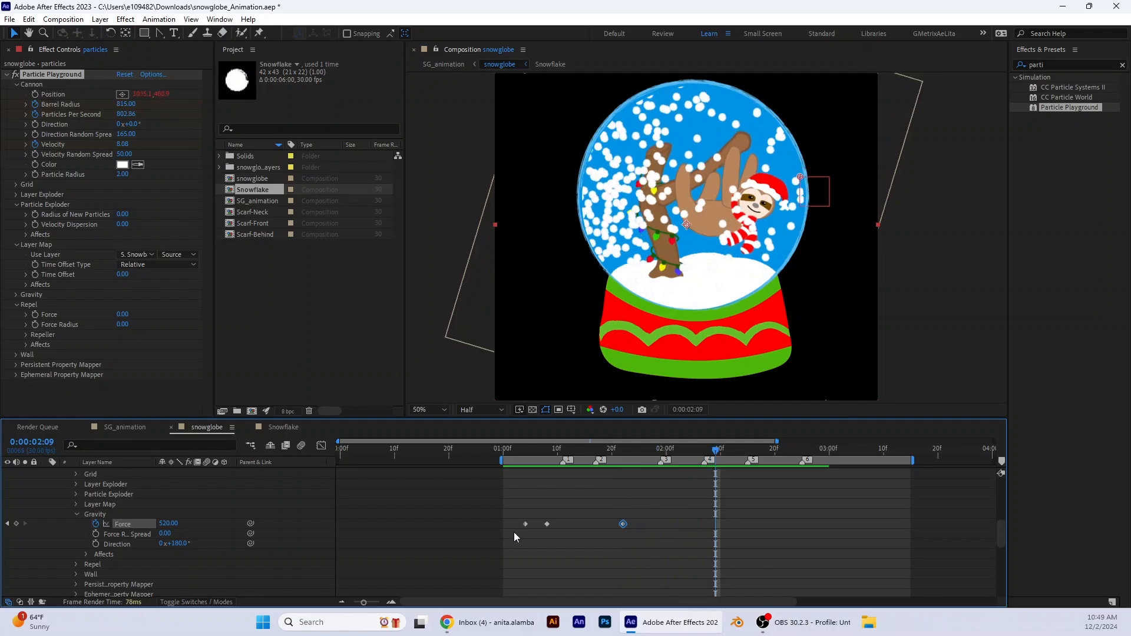
left_click(16, 523)
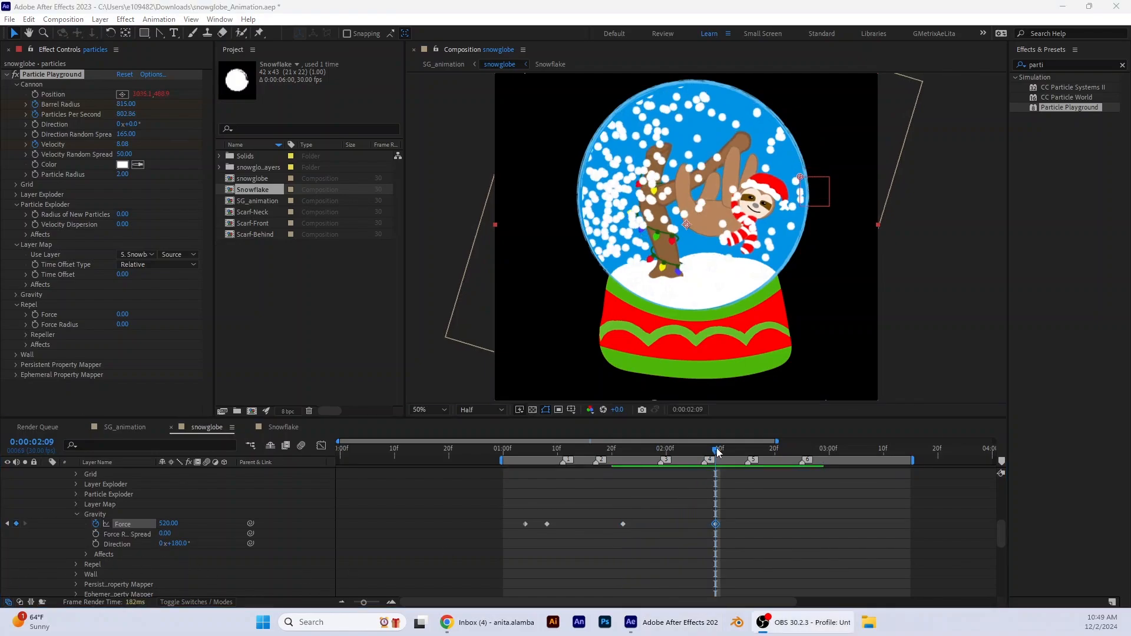
left_click_drag(716, 451, 758, 457)
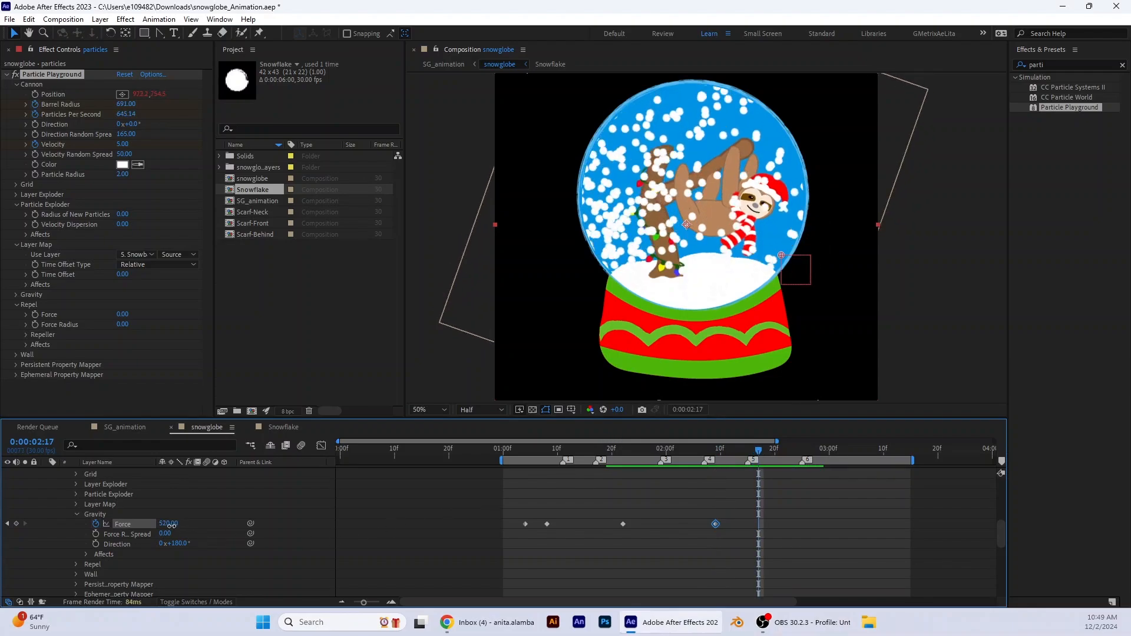
left_click(168, 523)
type("0")
key("Return")
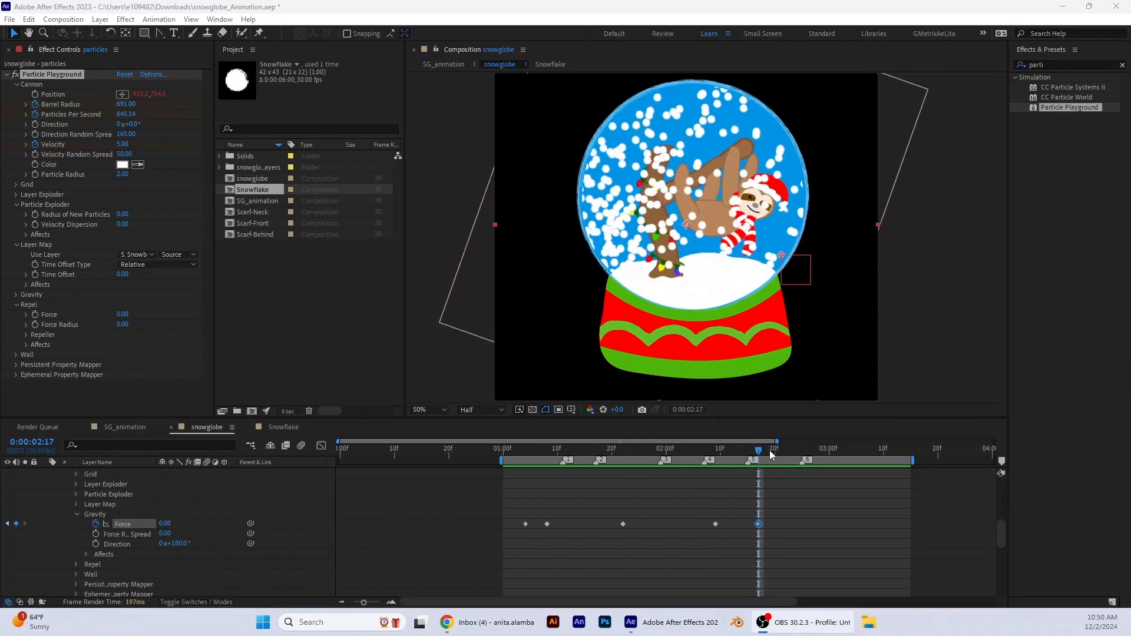
Keyframe the Gravity Force to 2500 at 0:00:02:21
left_click(770, 451)
left_click_drag(772, 453, 781, 452)
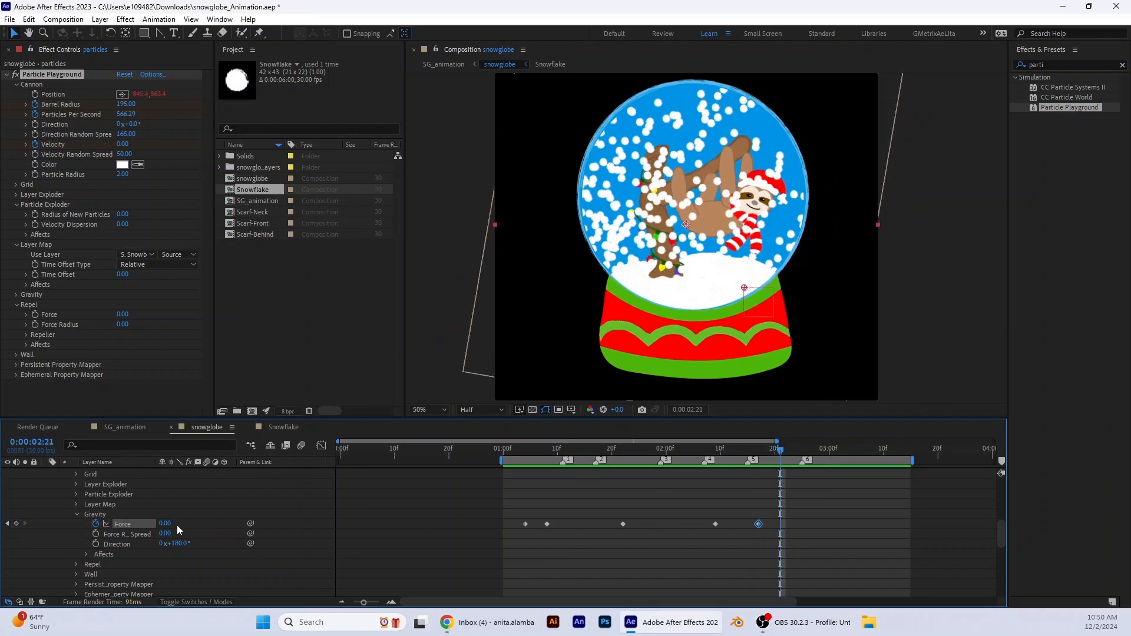
left_click(167, 522)
type("2500")
key("Return")
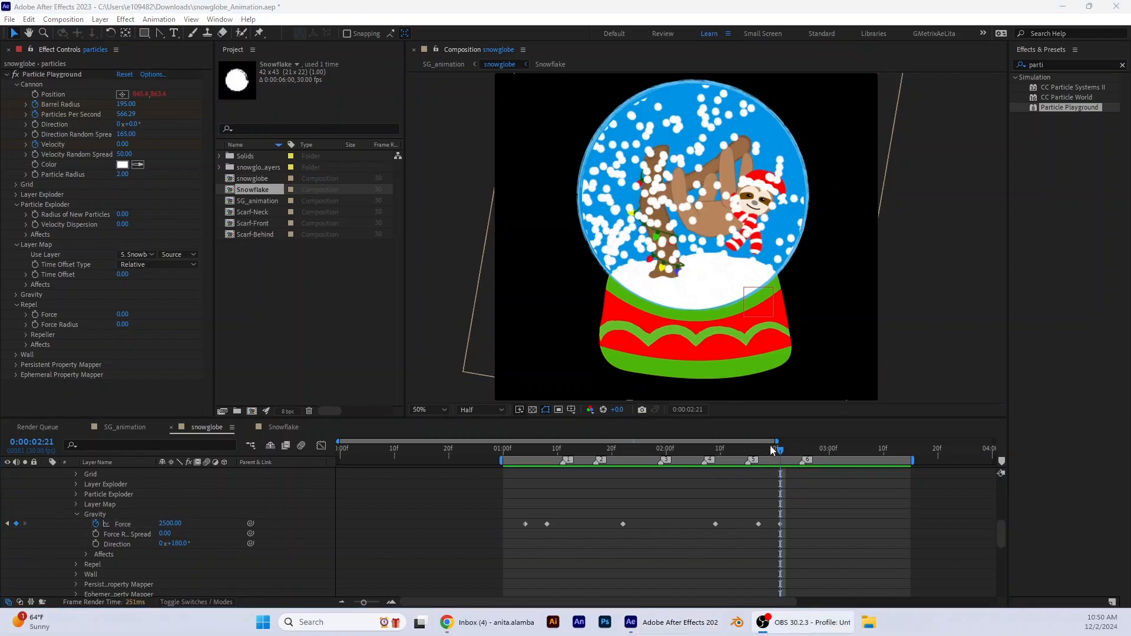
Keyframe the Gravity Force to 2100 at 0:00:02:29 and preview the snow animation
left_click_drag(772, 451, 824, 453)
left_click(170, 523)
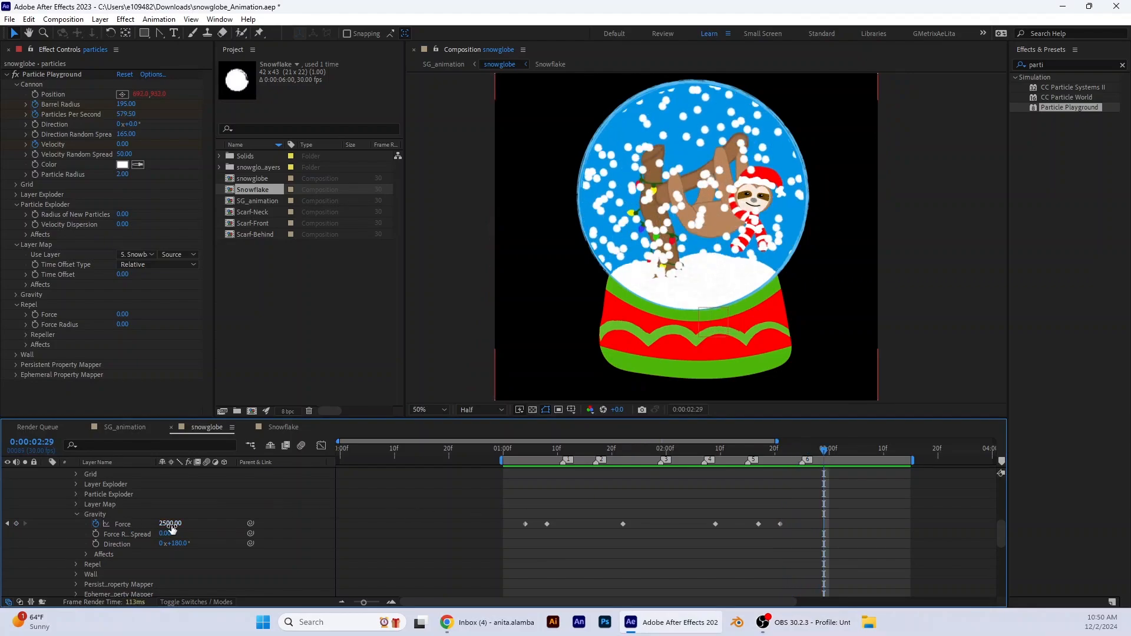
type("31")
key("Return")
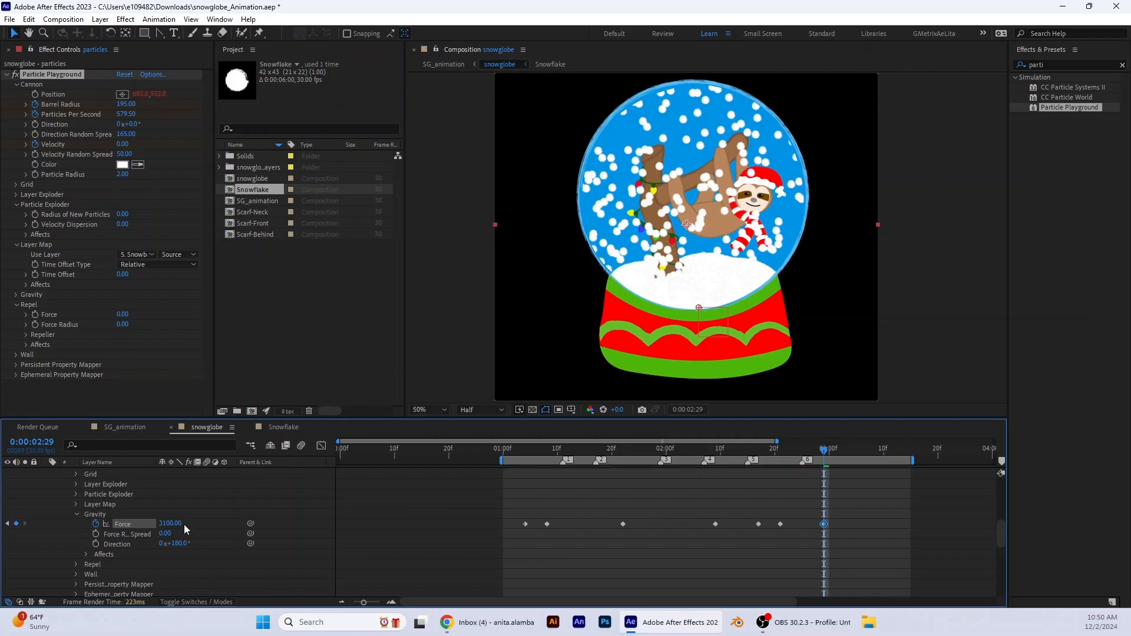
key("space")
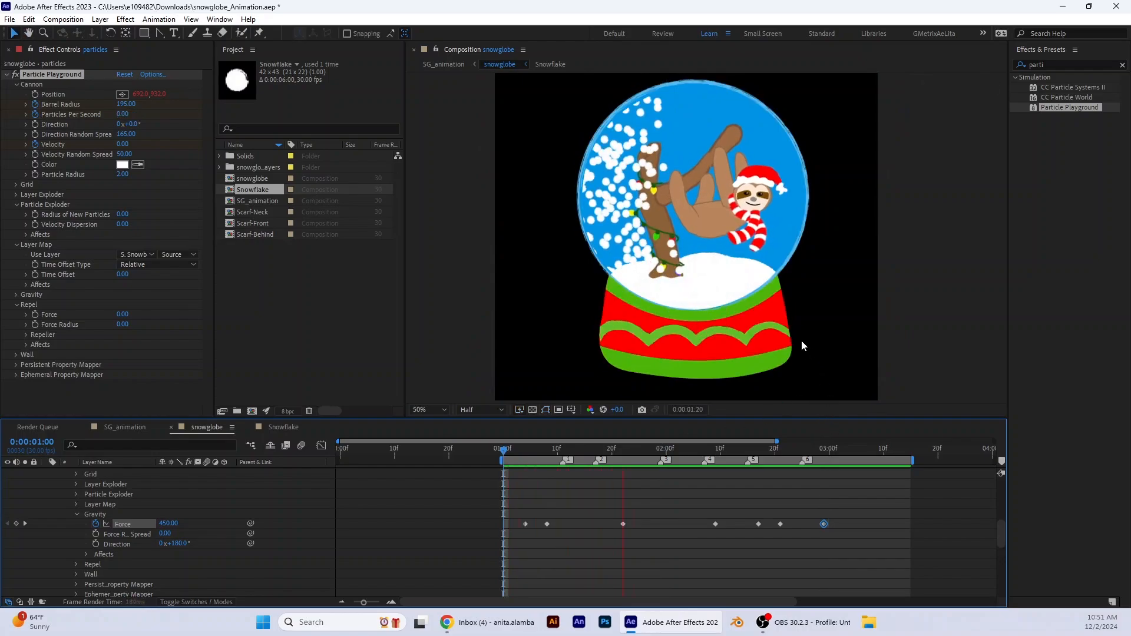
key("space")
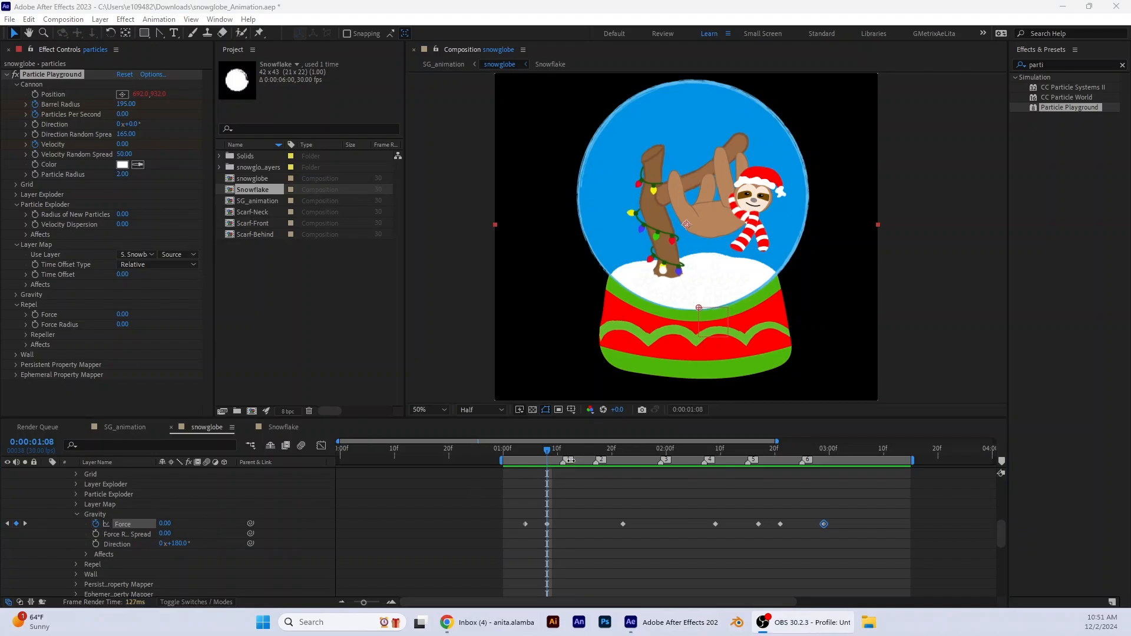
Start keyframing Gravity's Force Random Spread at 0 at 0:00:01:15 and raise it to 0.4 at 0:00:01:17
left_click_drag(548, 452, 589, 457)
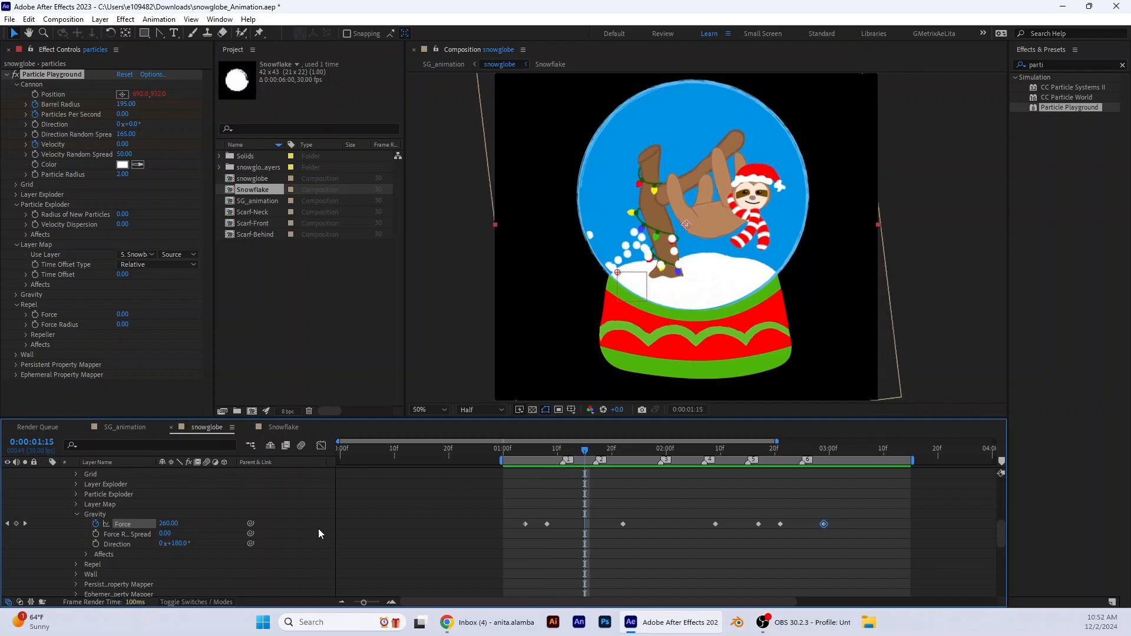
left_click(96, 535)
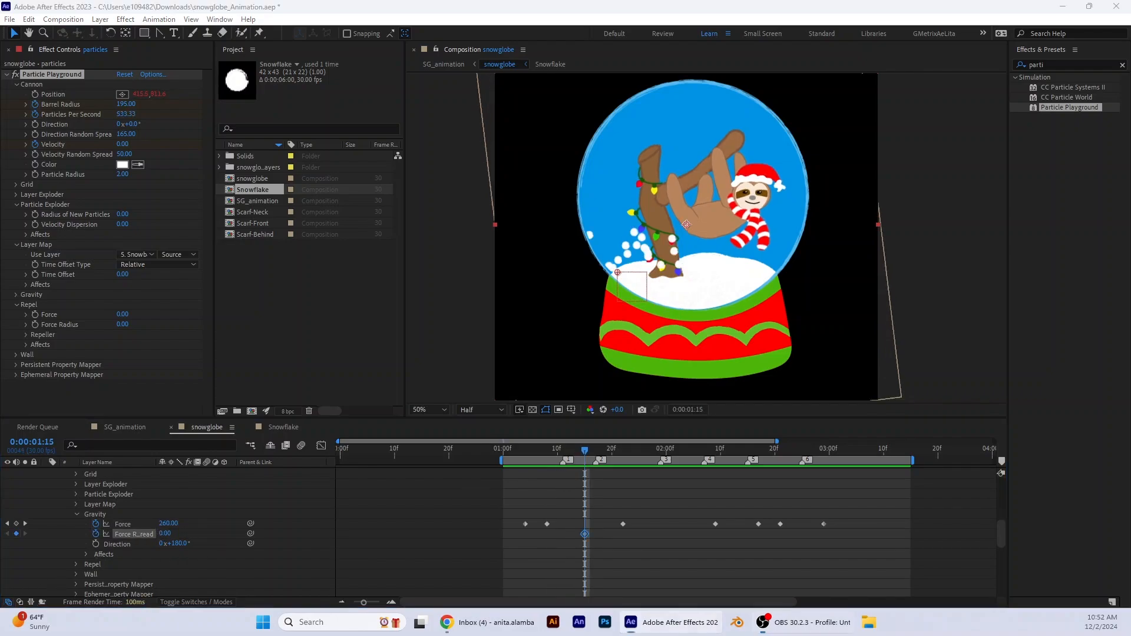
left_click_drag(586, 453, 596, 453)
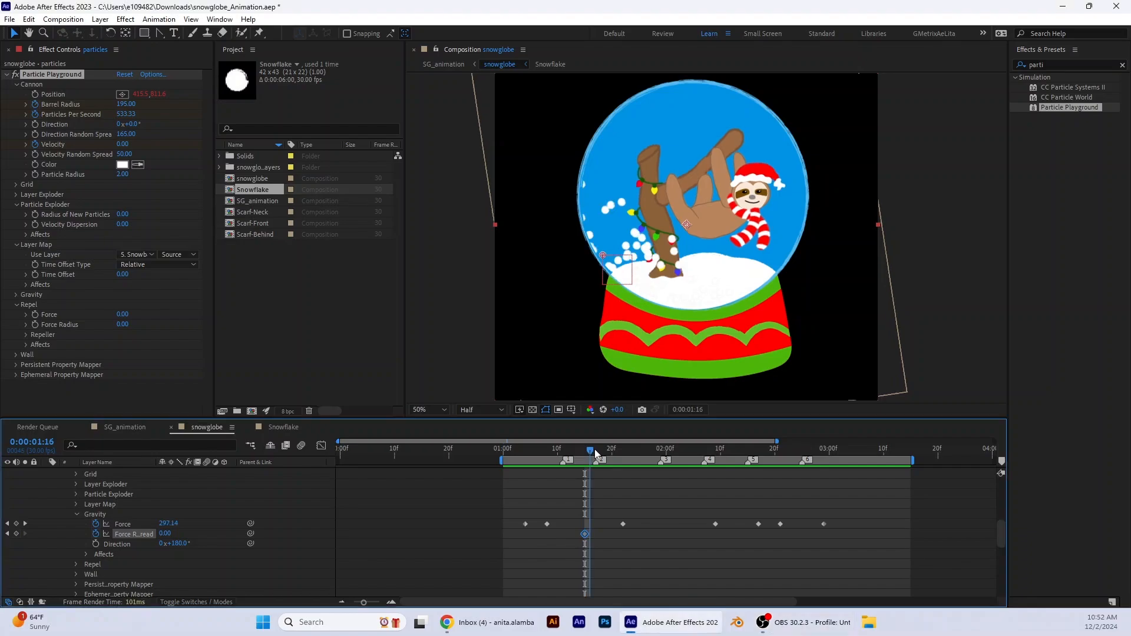
left_click(168, 533)
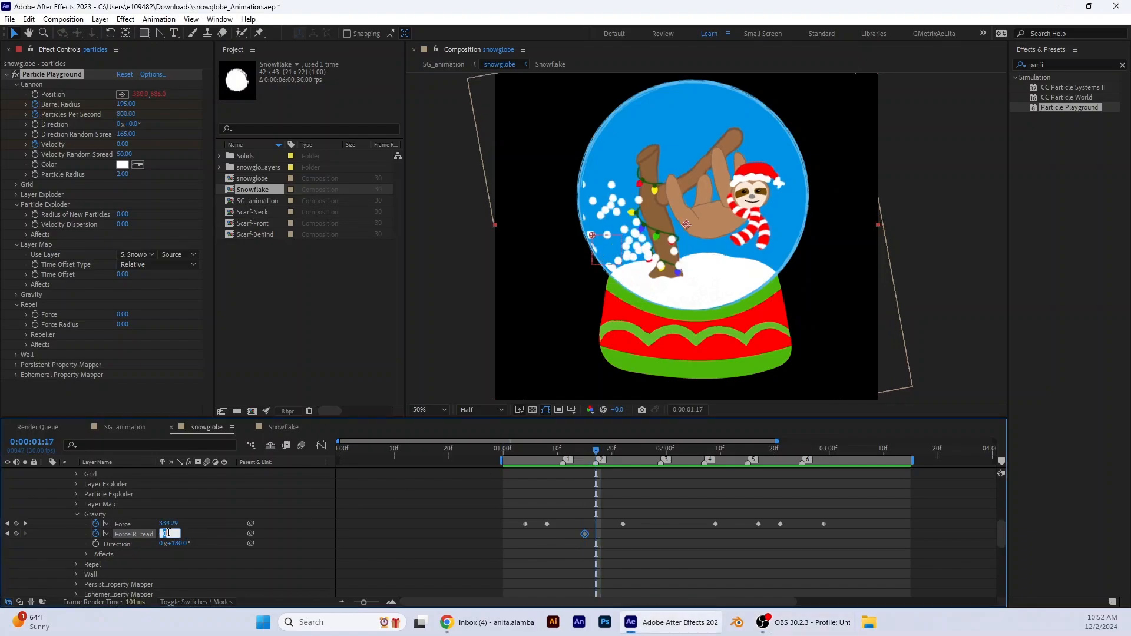
type("0.4")
key("Return")
left_click_drag(596, 453, 655, 465)
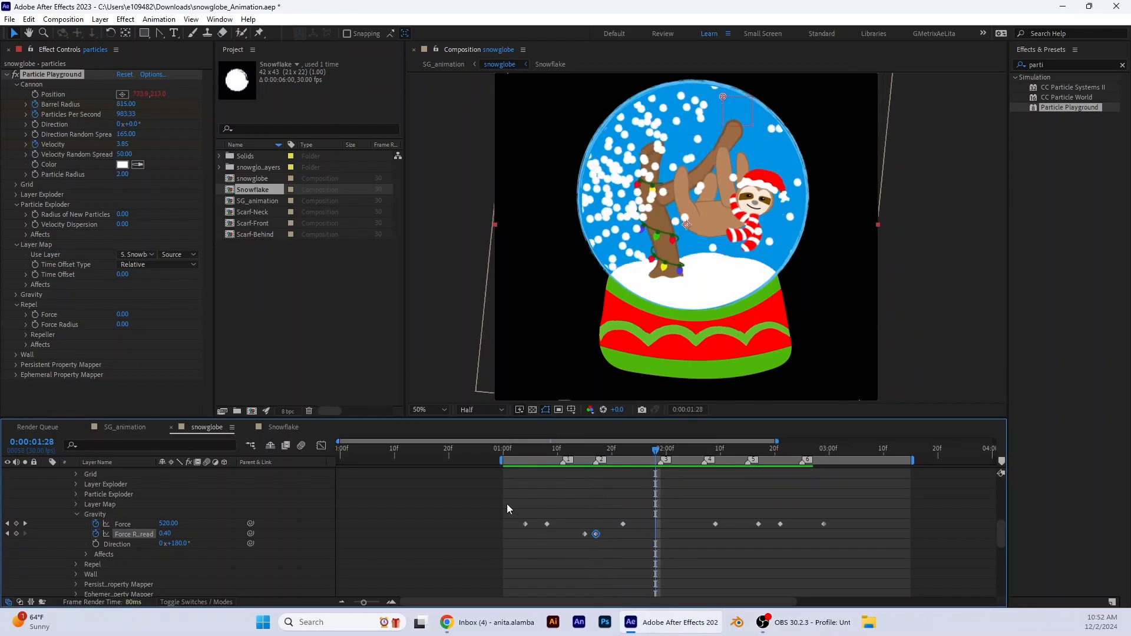
Keyframe Gravity's Force Random Spread to 0.7 at 0:00:01:28 and down to 0 at 0:00:02:01
left_click(165, 534)
type("0.7")
key("Return")
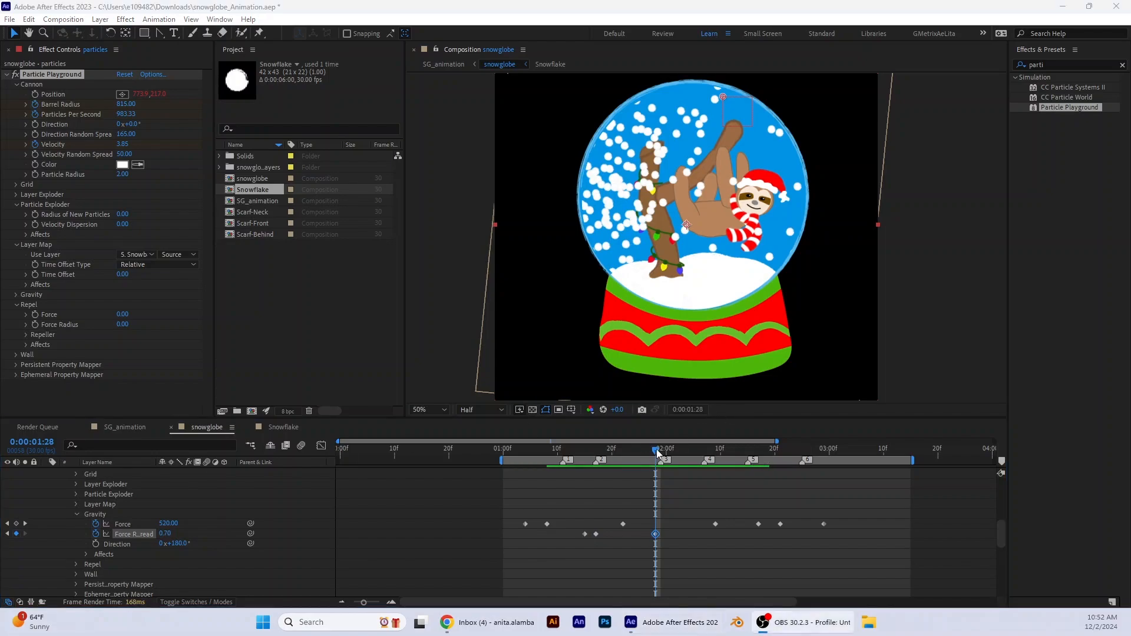
left_click_drag(653, 449, 672, 449)
left_click(166, 534)
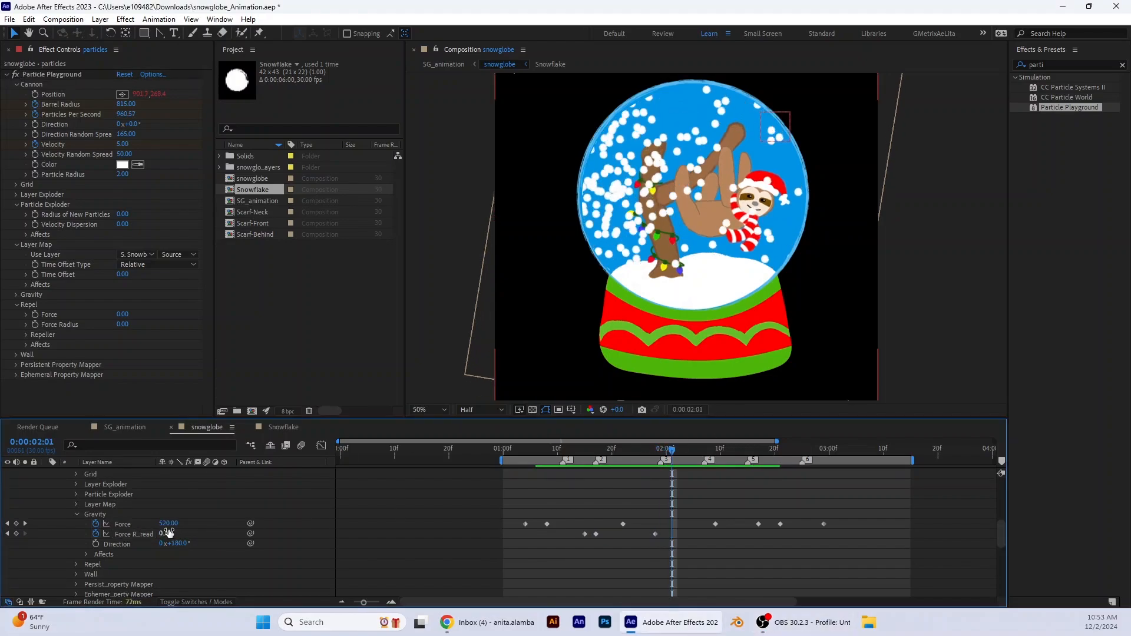
type("0")
key("Return")
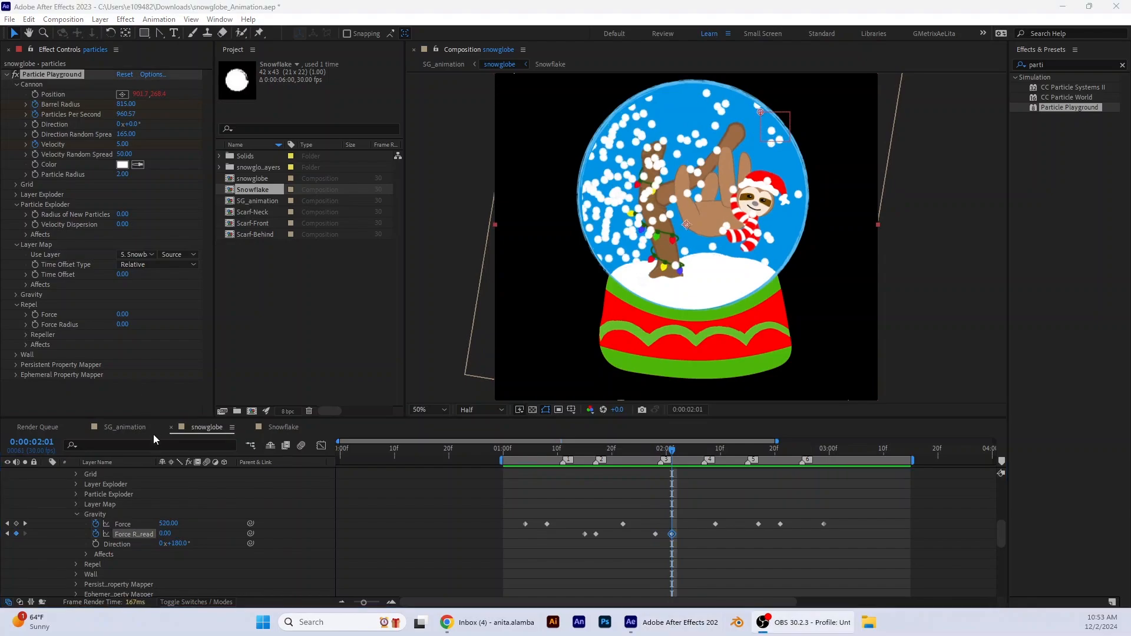
Preview the full snow globe animation in the SG_animation composition, starting from 0:00:00:29
left_click(113, 426)
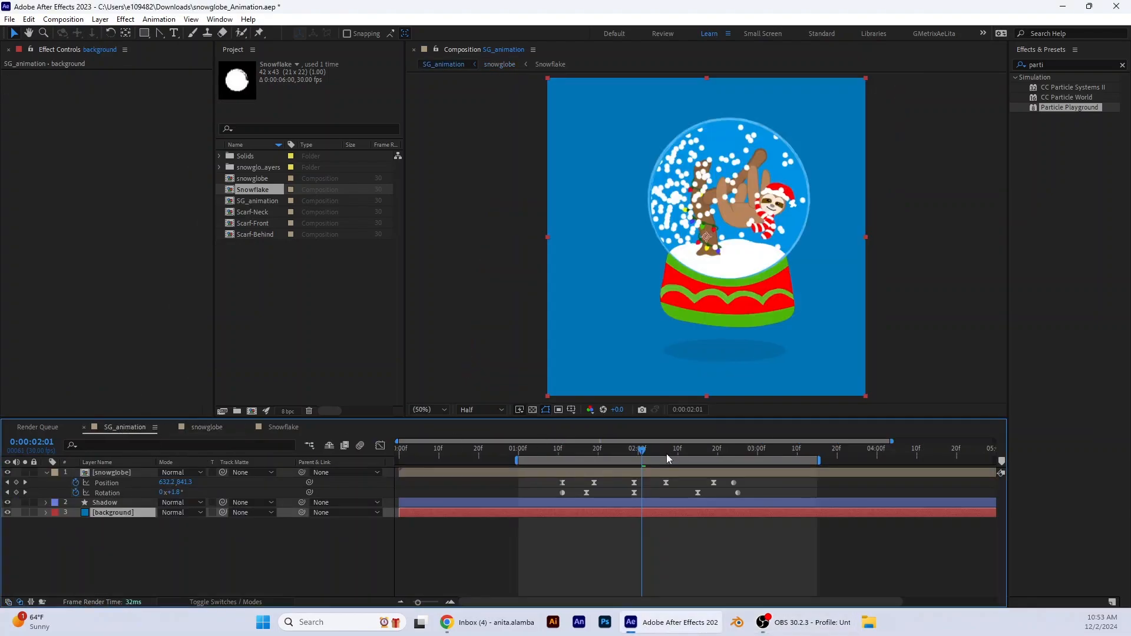
left_click_drag(642, 450, 514, 459)
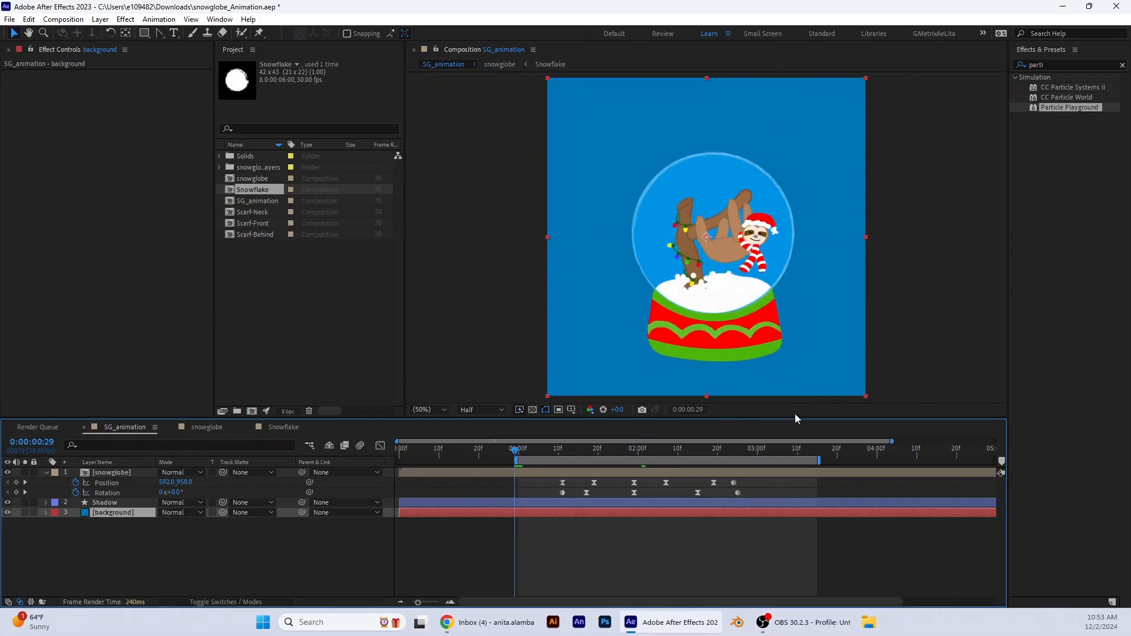
key("space")
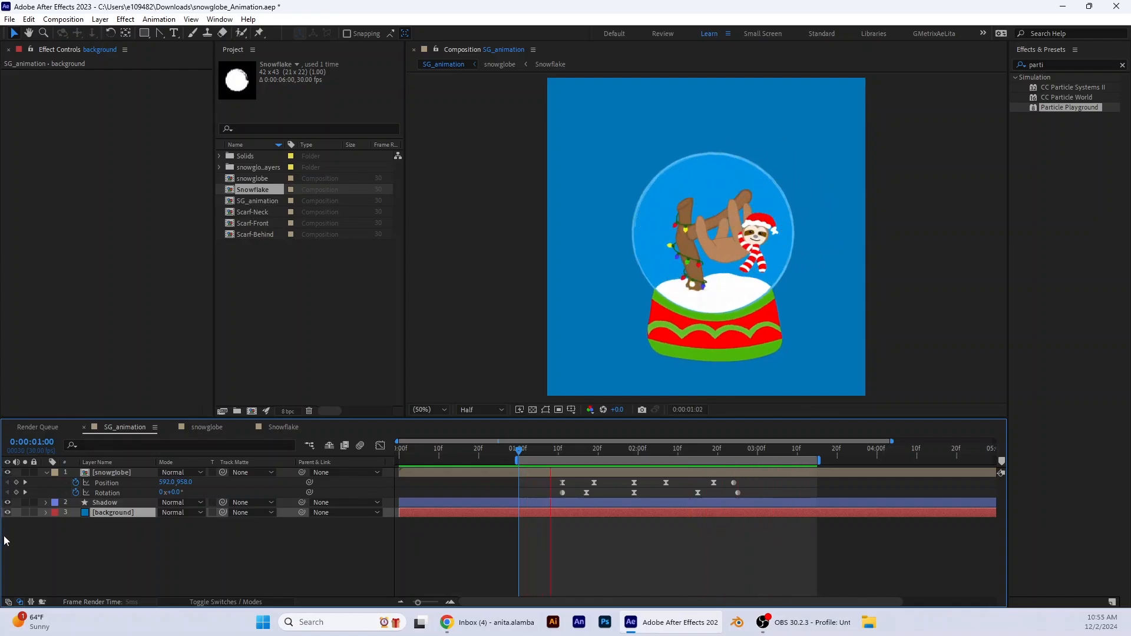
key("space")
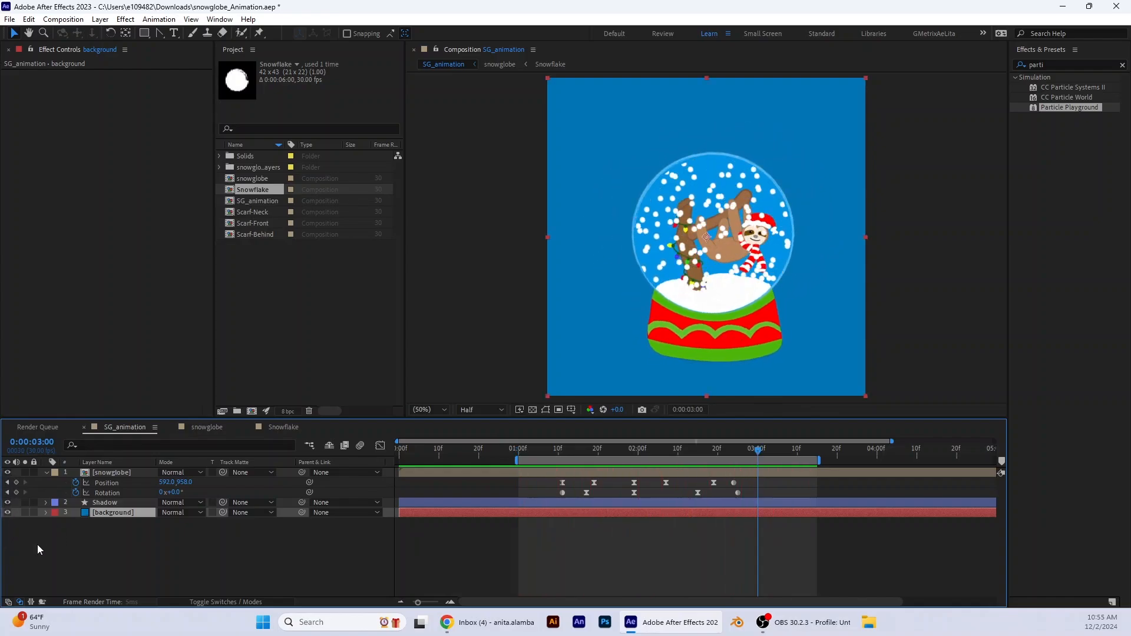
left_click(803, 622)
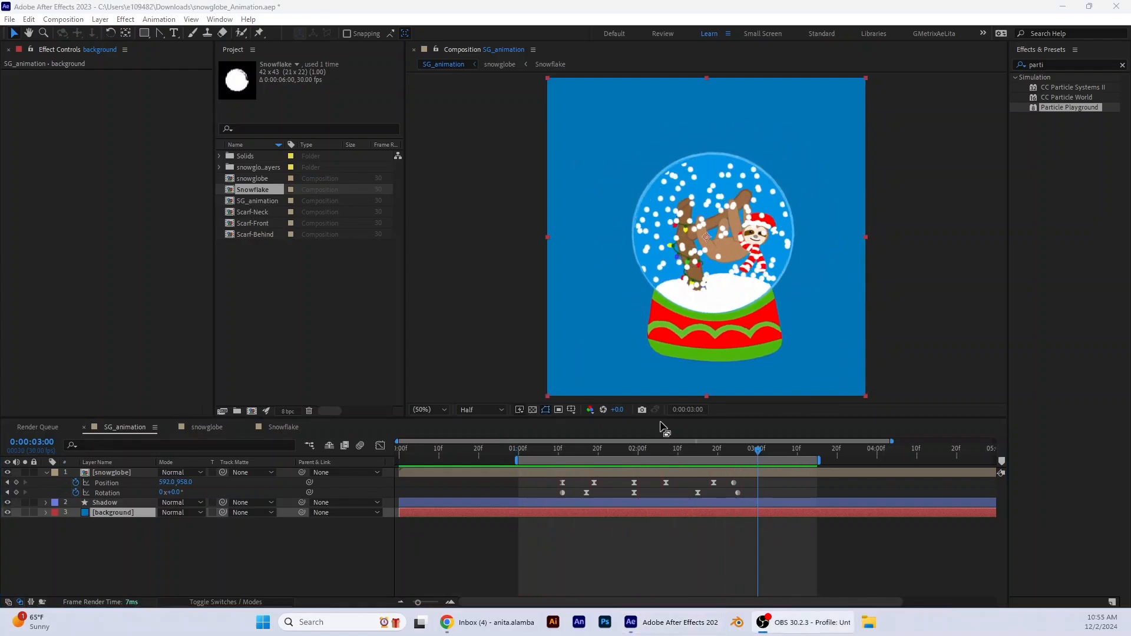
Trim the SG_animation composition to its work area and play it back from the start
right_click(615, 463)
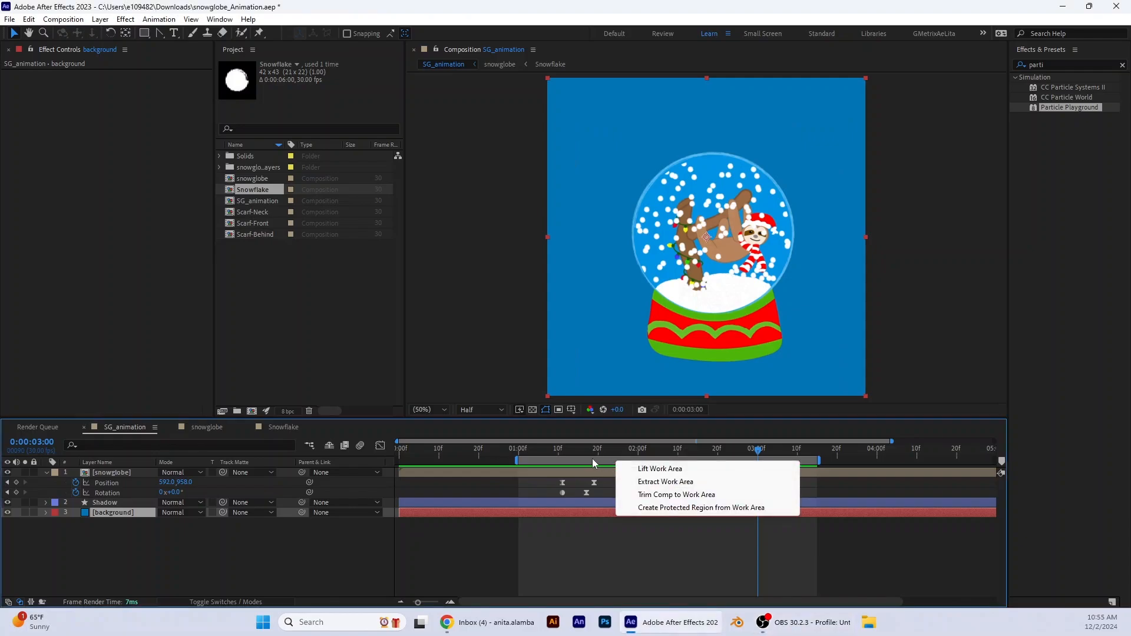
left_click(676, 496)
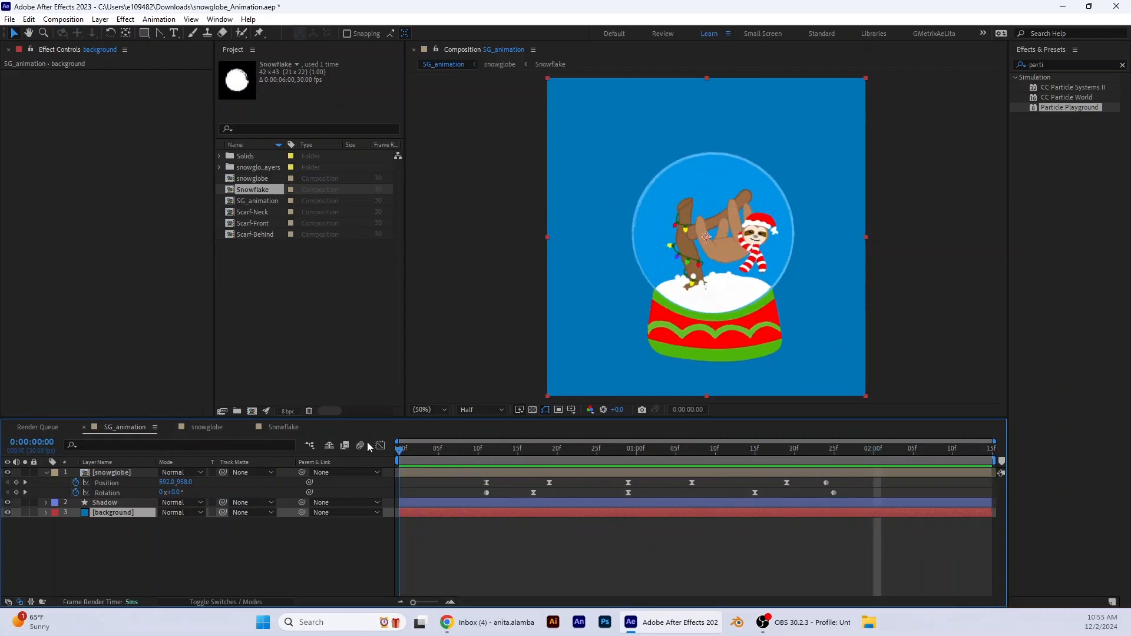
key("Home")
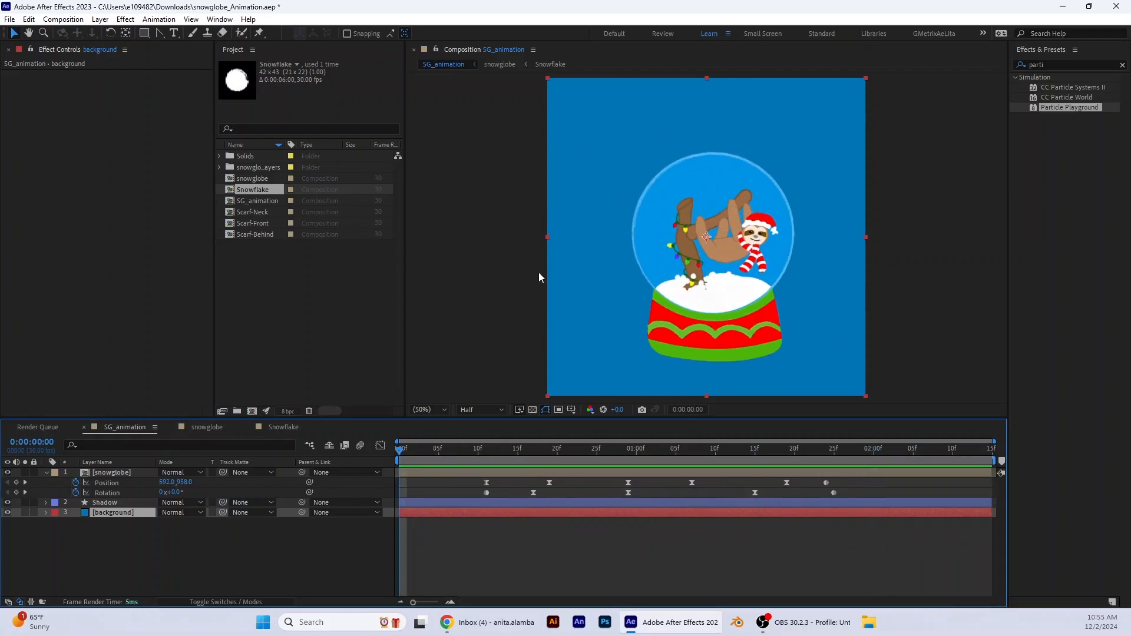
key("space")
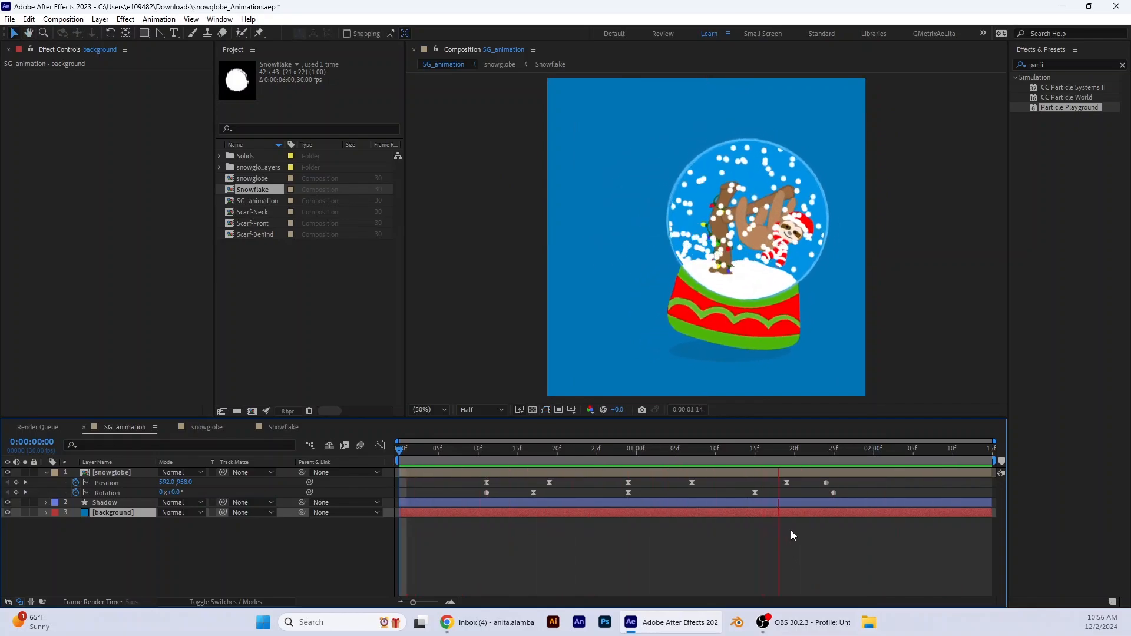
key("space")
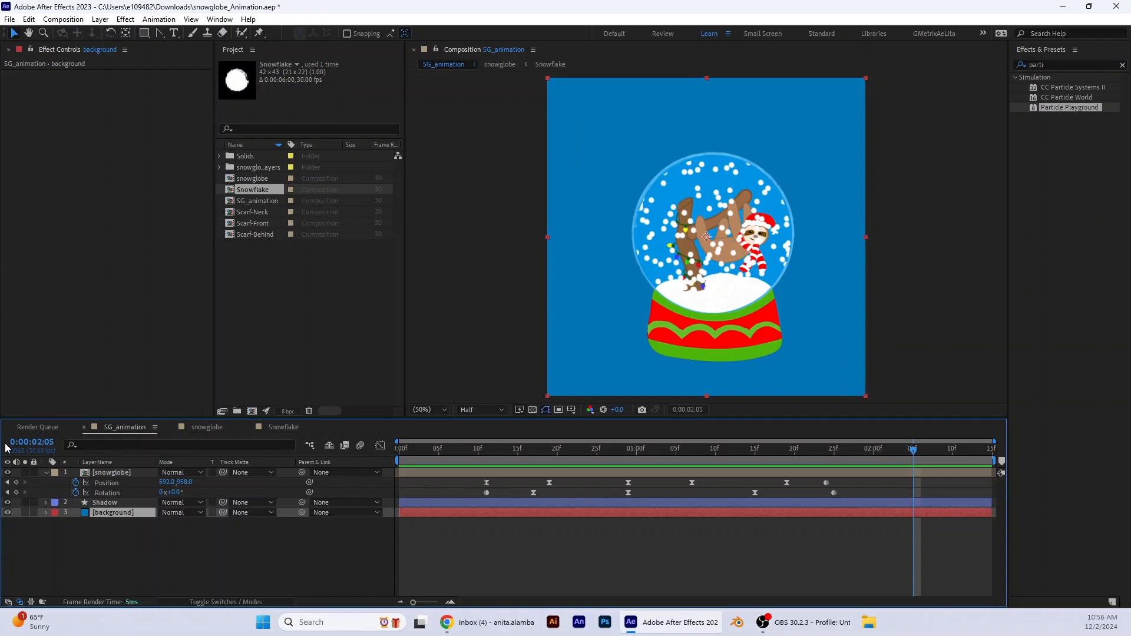
Close the Effect Controls panel and scrub the SG_animation timeline back to 0:00:00:12
key("alt+Tab")
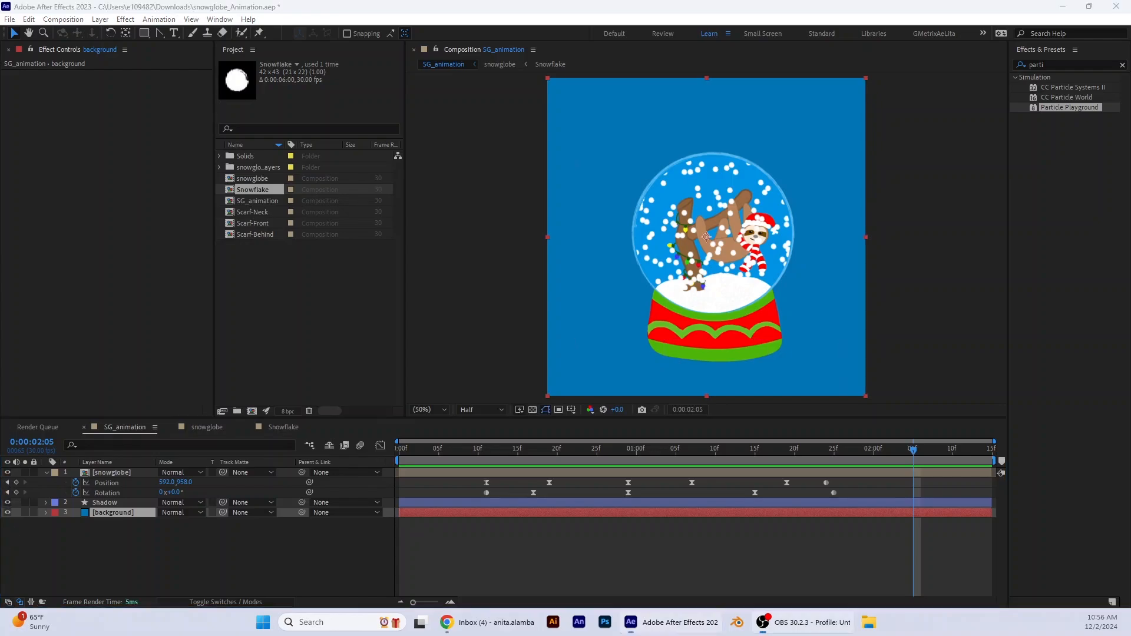
left_click(8, 51)
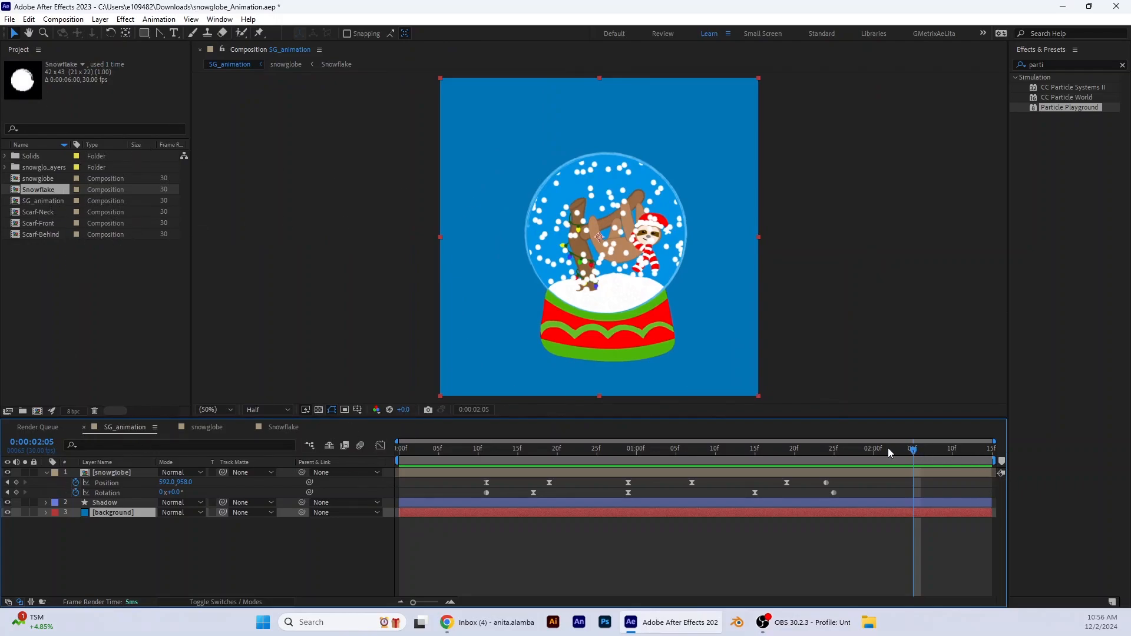
left_click_drag(889, 452, 494, 451)
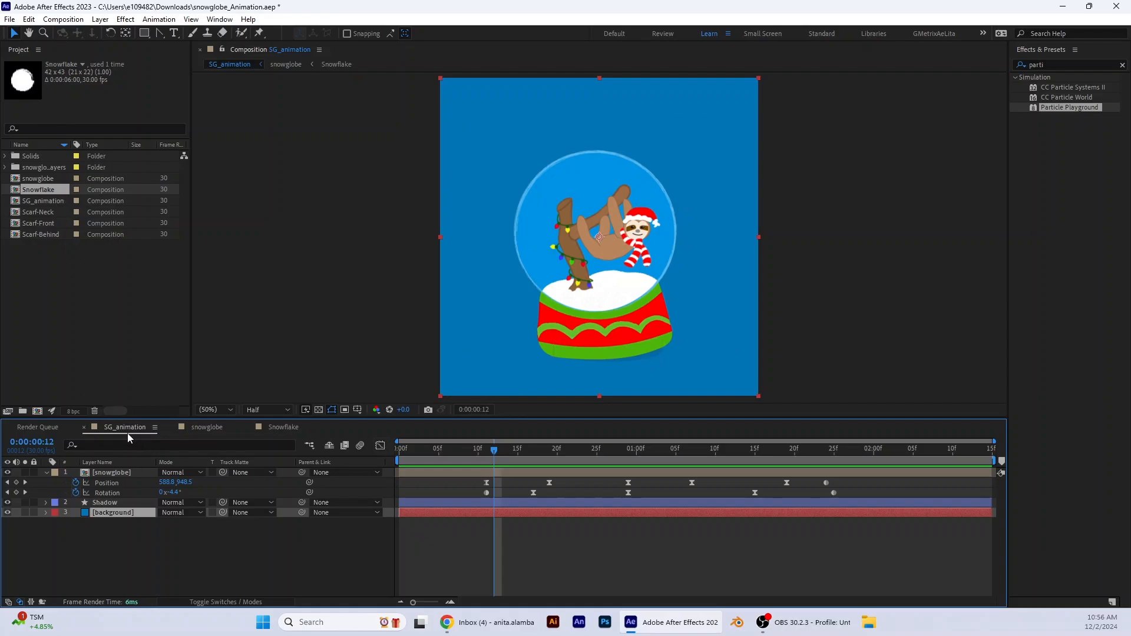
Create a new composition from the SG_animation composition in the project
left_click(42, 200)
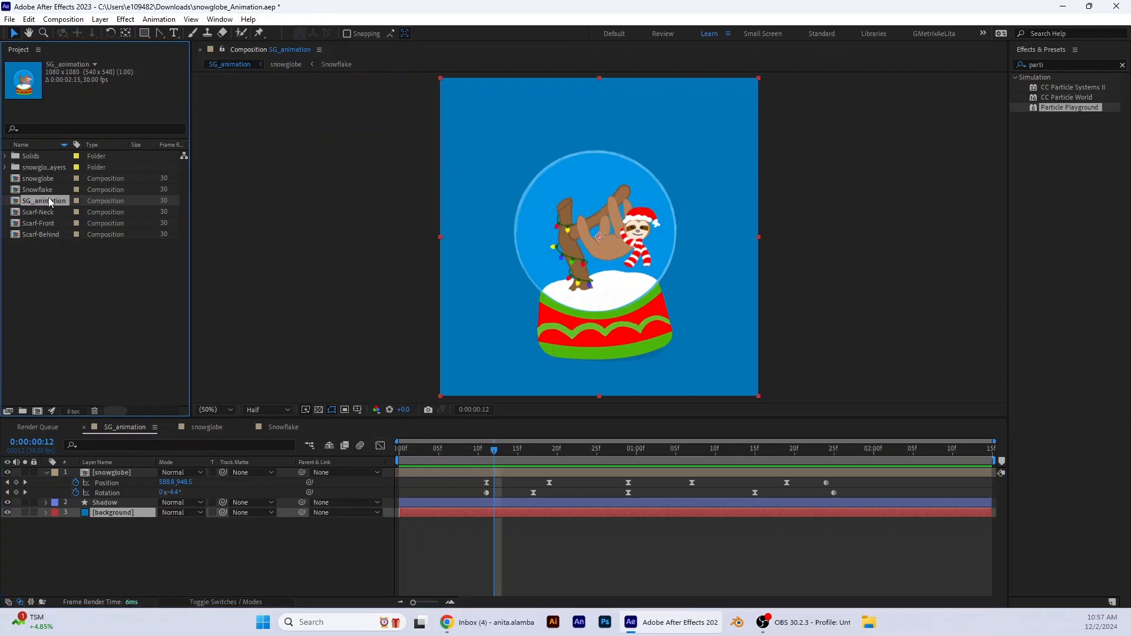
left_click_drag(47, 198, 38, 340)
left_click_drag(35, 411, 35, 411)
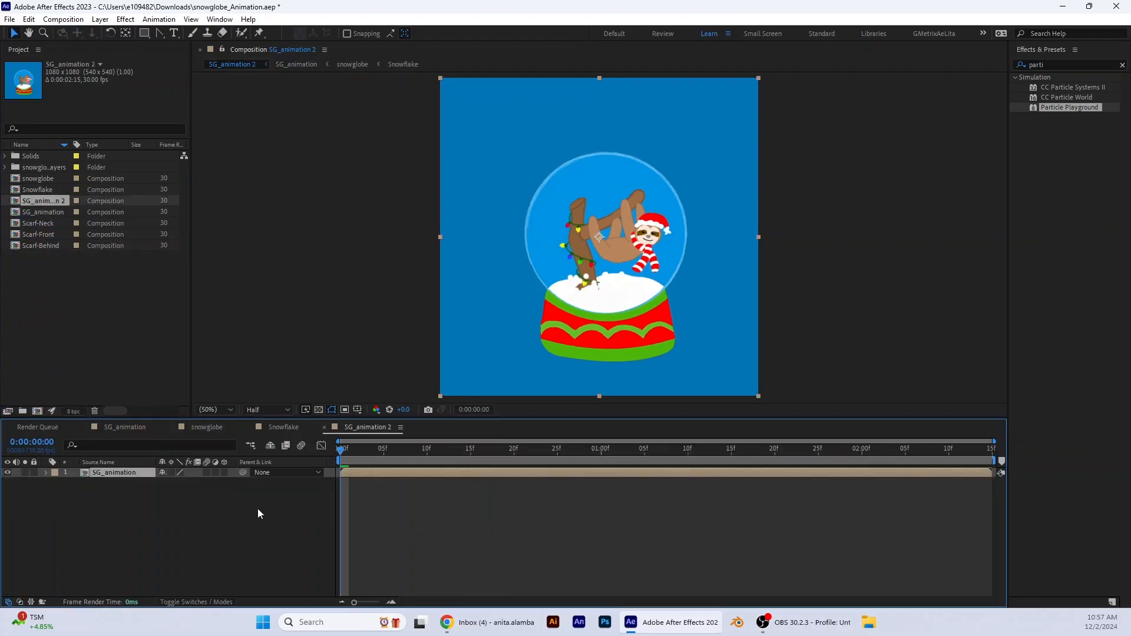
Set the duration of the SG_animation 2 composition to 0:00:08:00
left_click(63, 19)
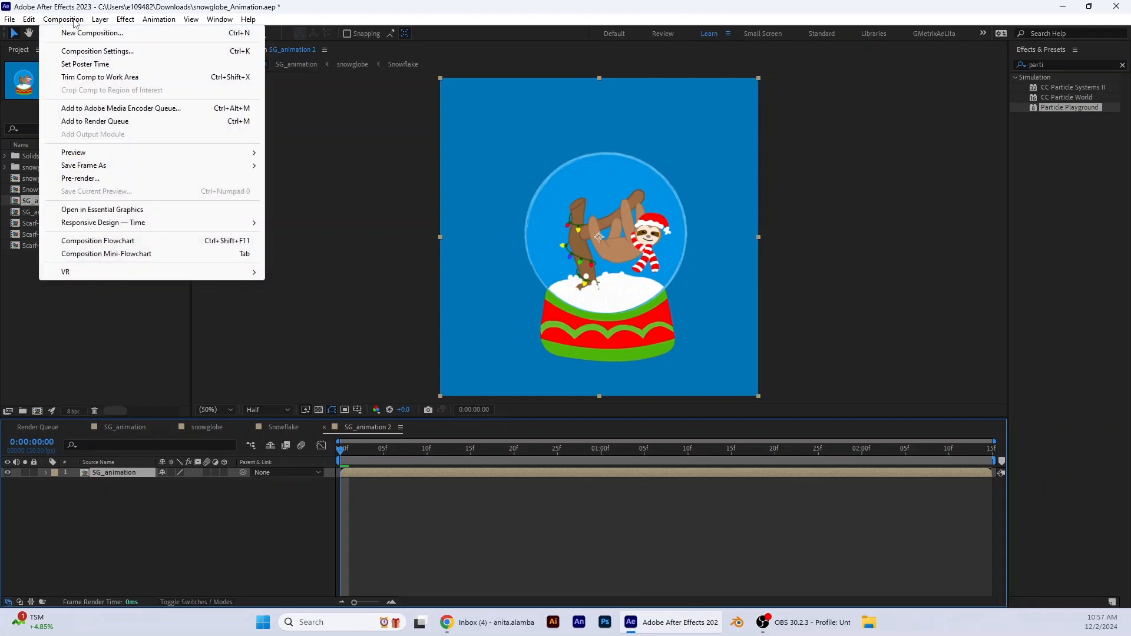
left_click(74, 52)
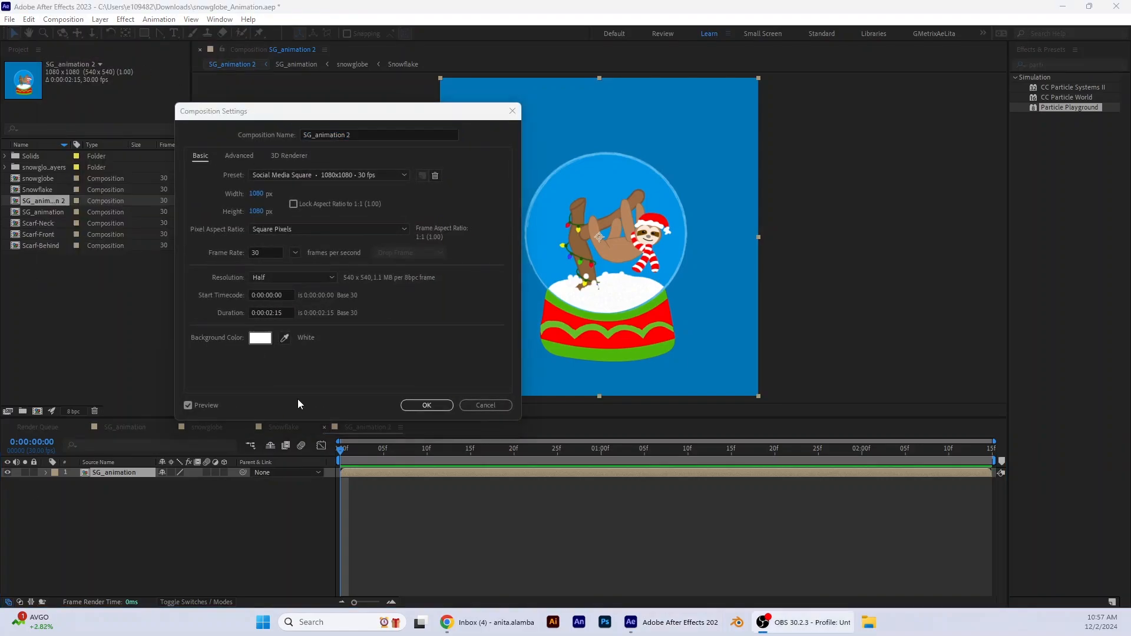
left_click(271, 313)
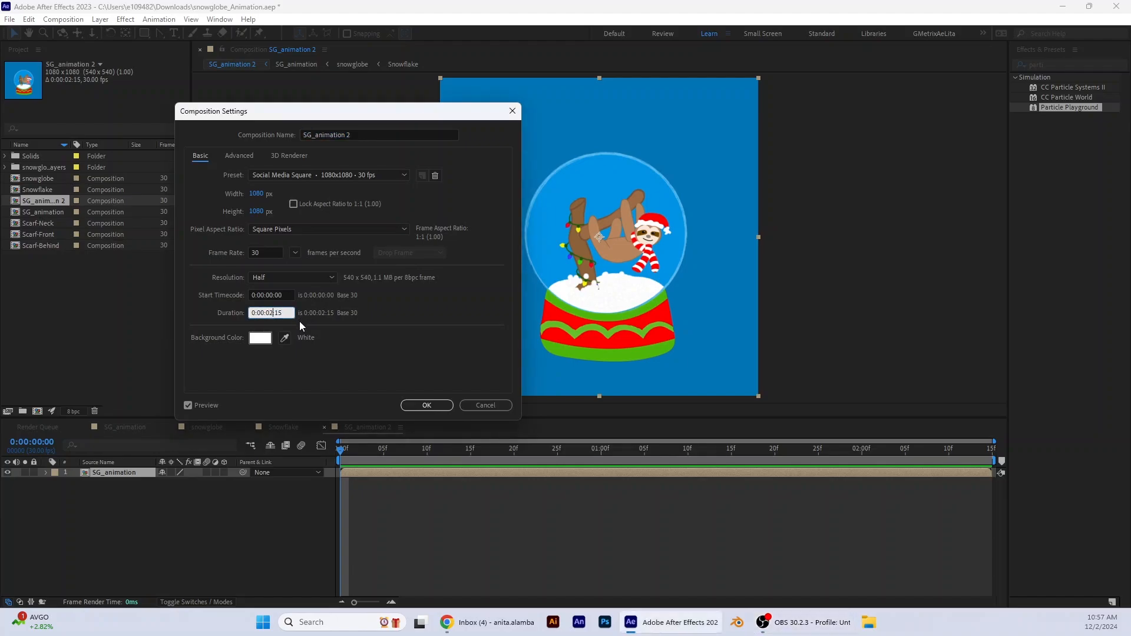
type("700")
key("Tab")
left_click(271, 312)
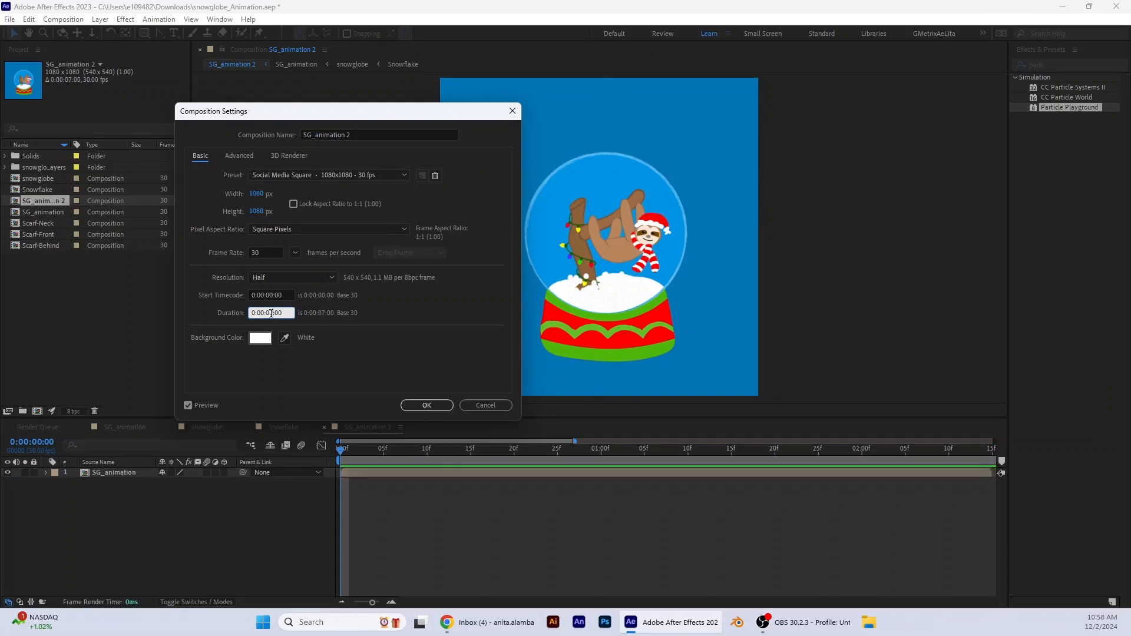
left_click_drag(270, 313, 274, 321)
left_click(425, 406)
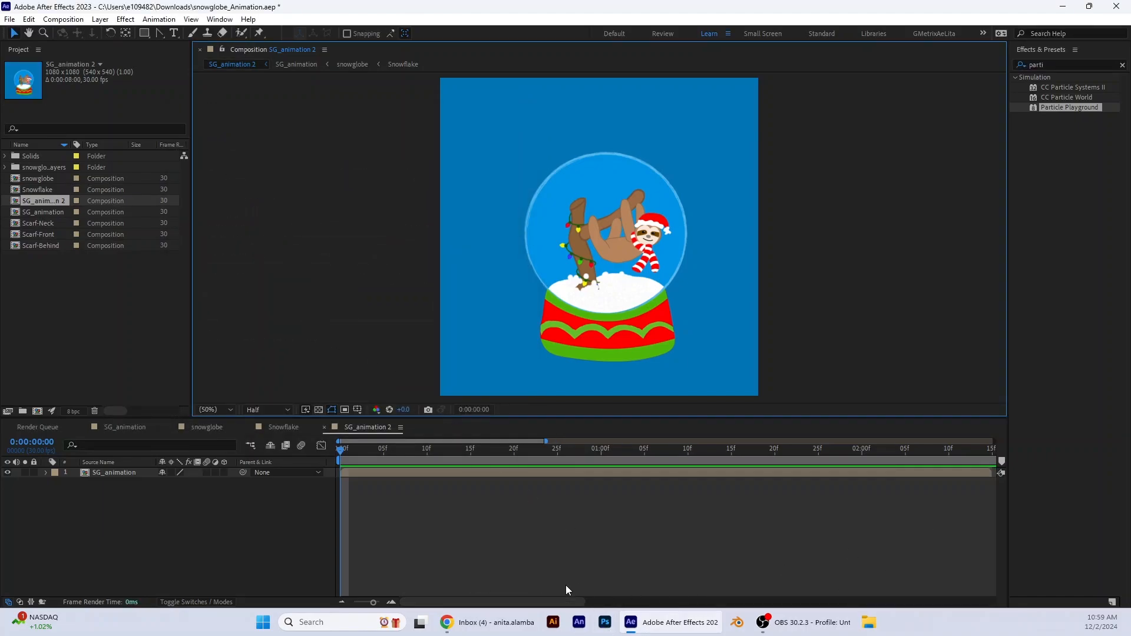
Duplicate the SG_animation layer and shift the copy to start at 0:00:02:15, right after the first layer ends
left_click(581, 593)
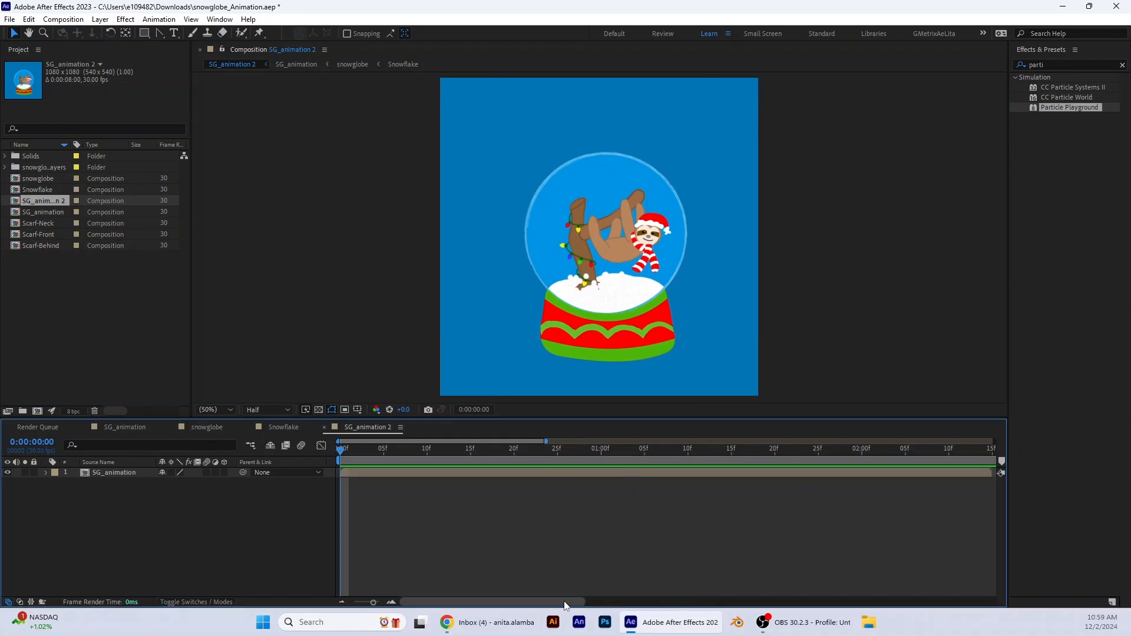
left_click_drag(373, 603, 353, 603)
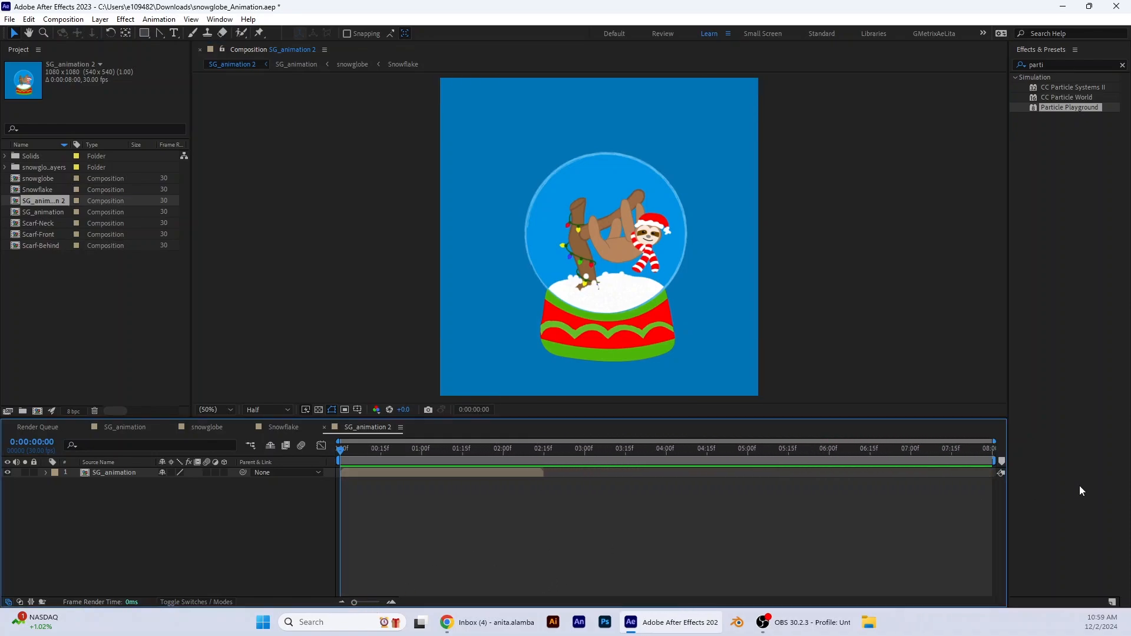
left_click(479, 473)
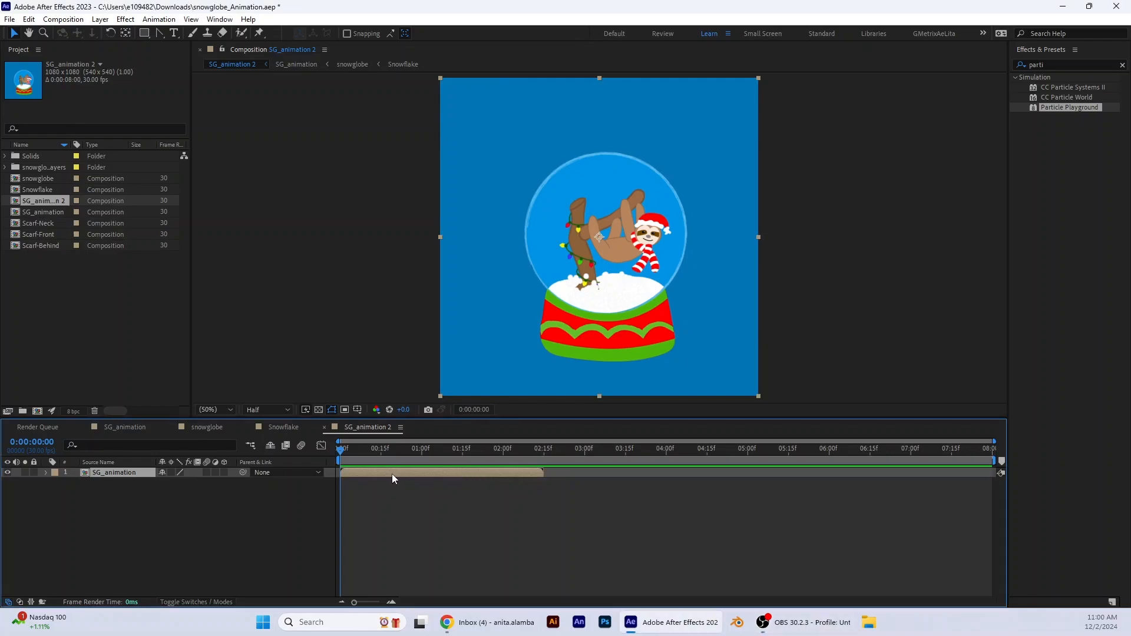
key("ctrl+d")
left_click_drag(379, 483, 584, 490)
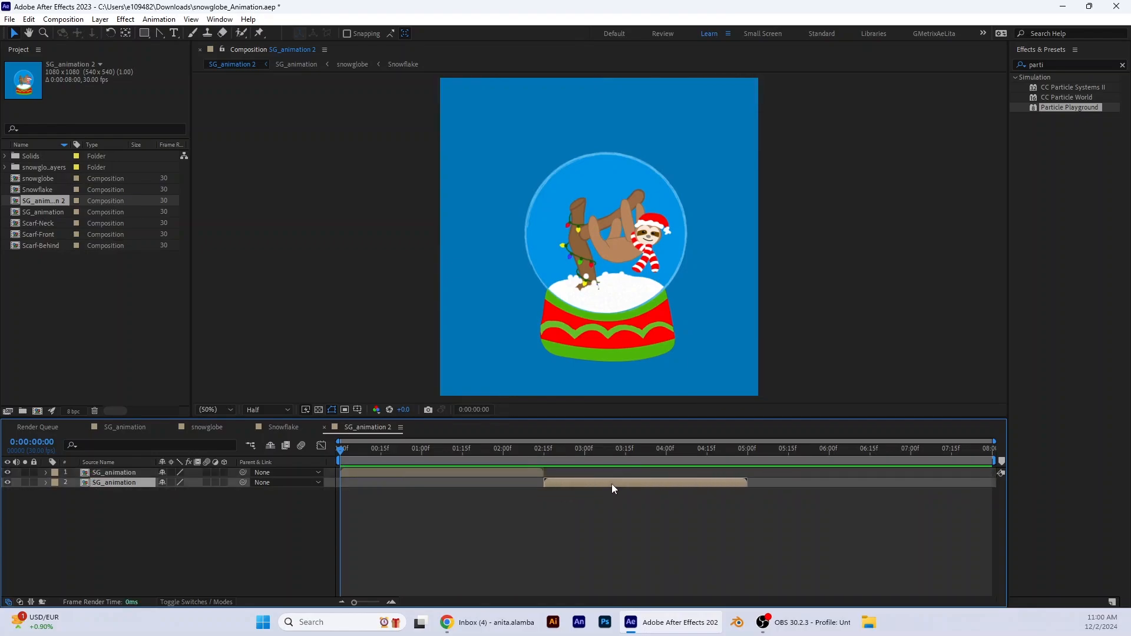
Duplicate the second SG_animation layer and shift the third copy to start at 0:00:05:00, right after the second ends
key("ctrl+d")
left_click_drag(578, 493, 687, 496)
key("ctrl+z")
left_click(603, 513)
left_click(586, 490)
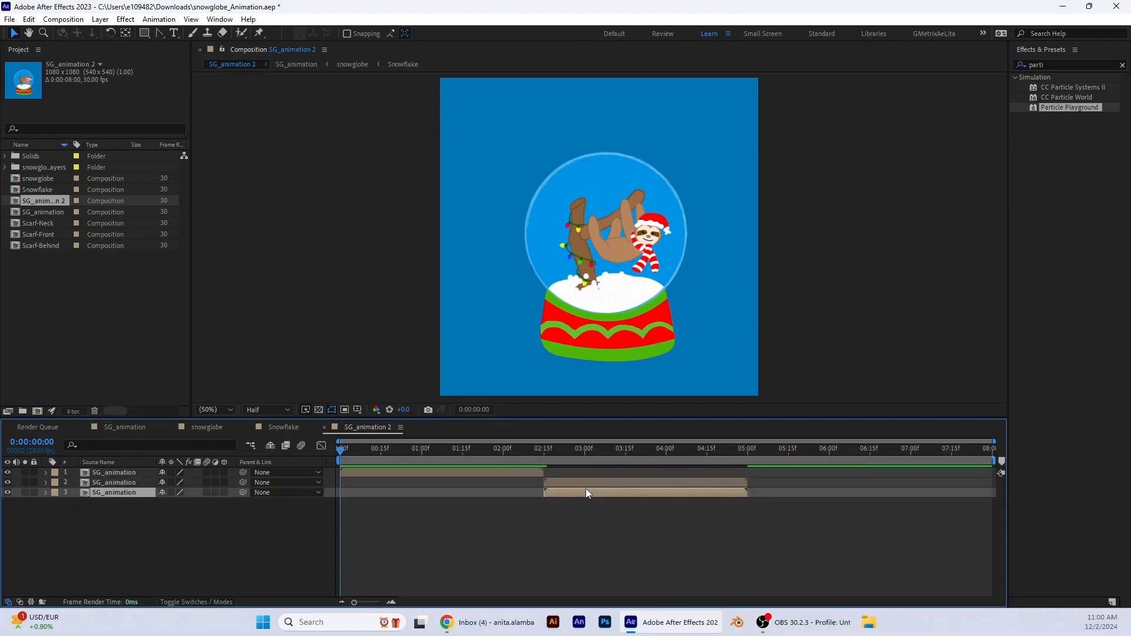
left_click_drag(570, 496, 773, 498)
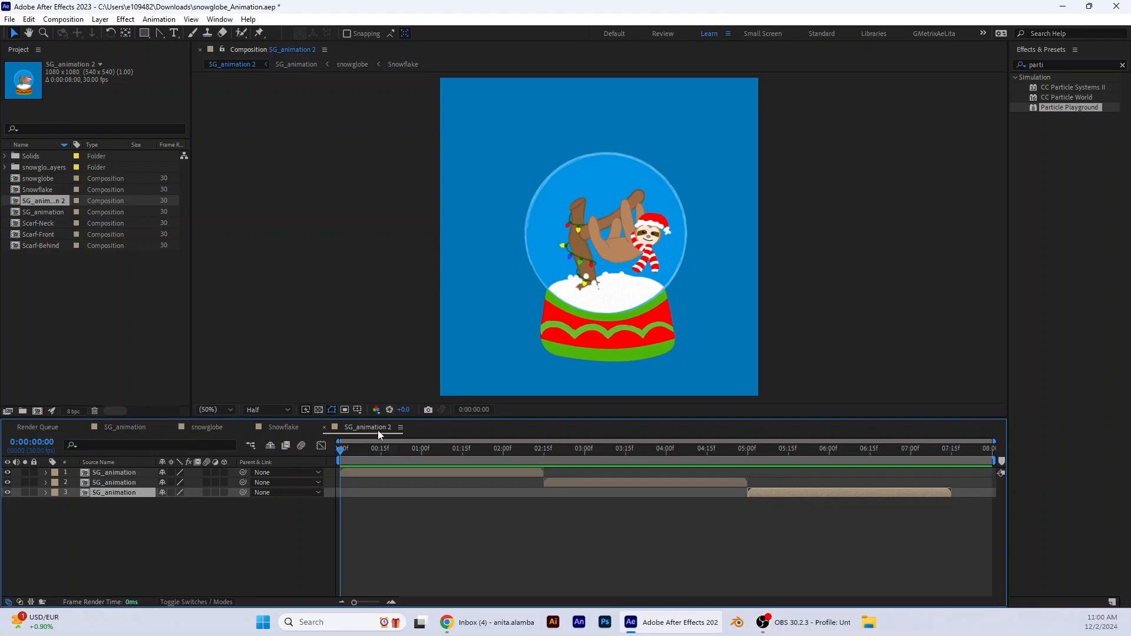
Play the three chained layers and move the playhead to the end of the third one at 0:00:07:15
key("space")
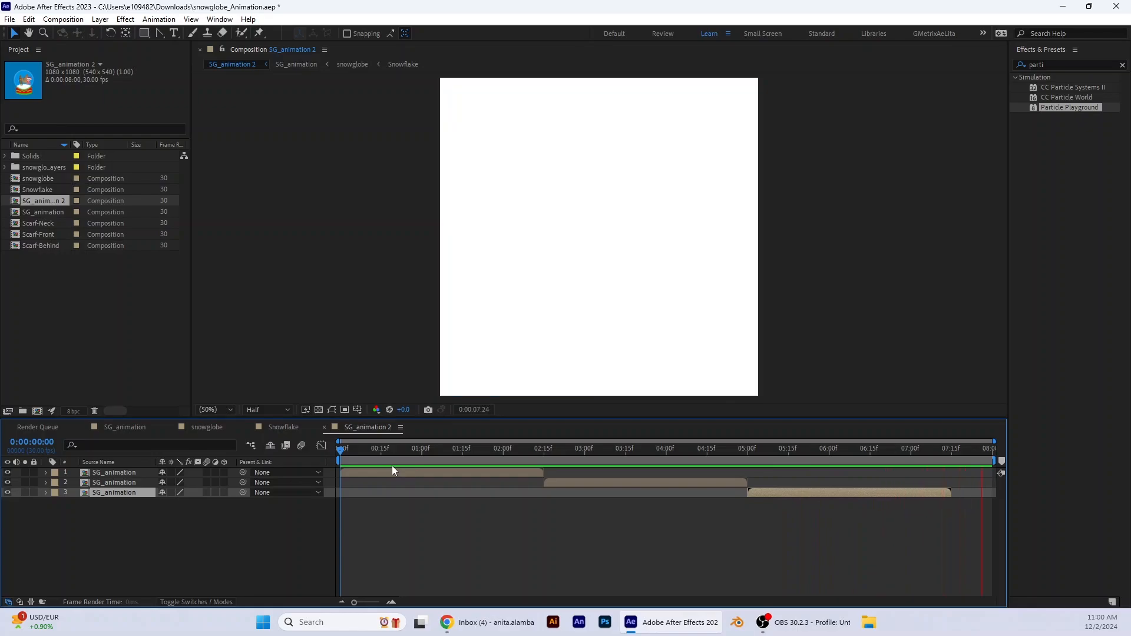
key("space")
left_click_drag(393, 451, 953, 501)
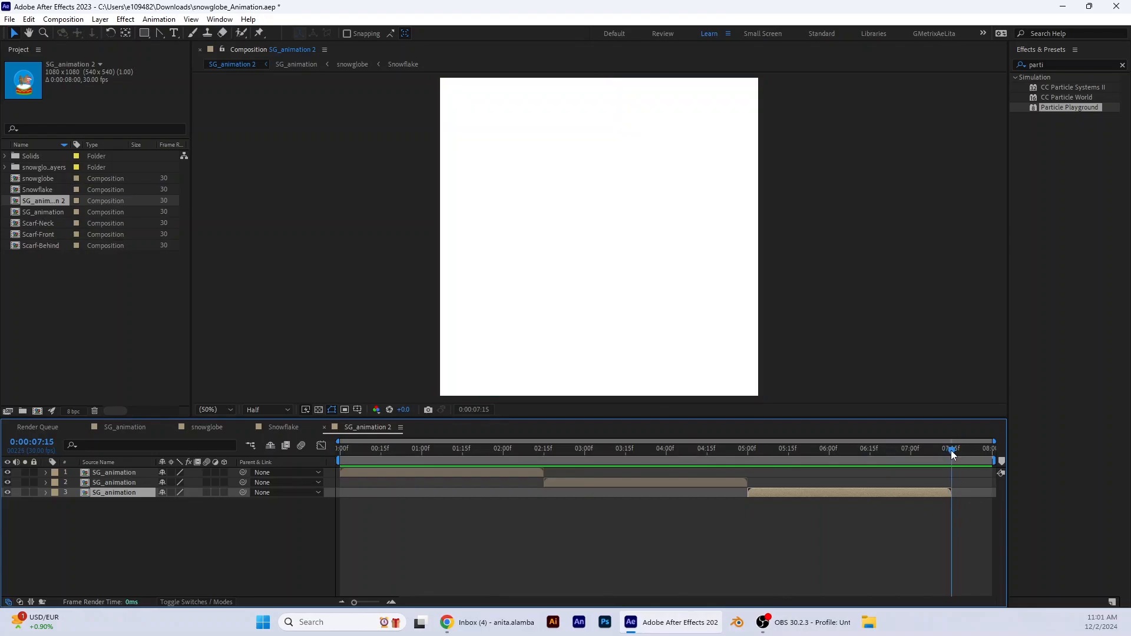
Shorten the SG_animation 2 composition's duration to 0:00:07:15 to match the end of the third layer
left_click(63, 19)
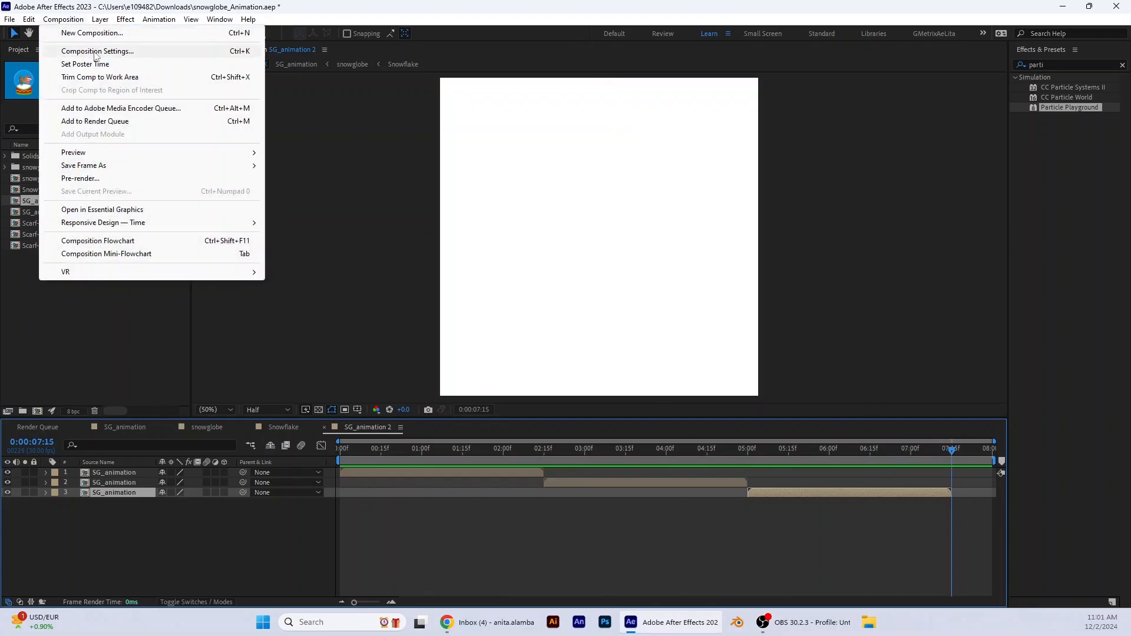
left_click(96, 53)
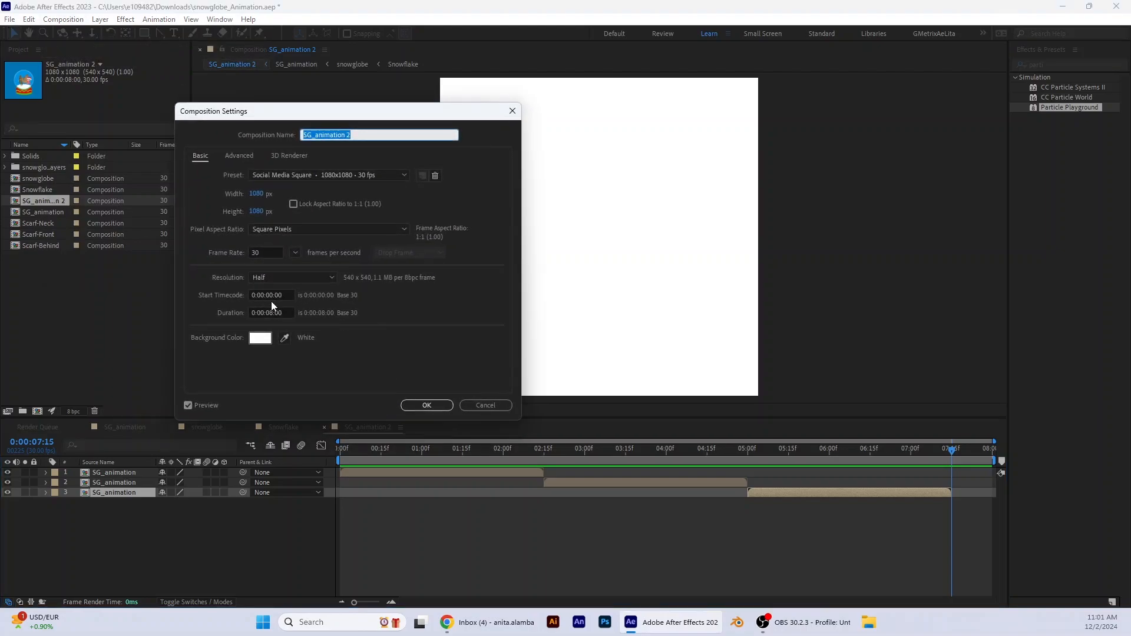
left_click(271, 311)
key("BackSpace")
type("7")
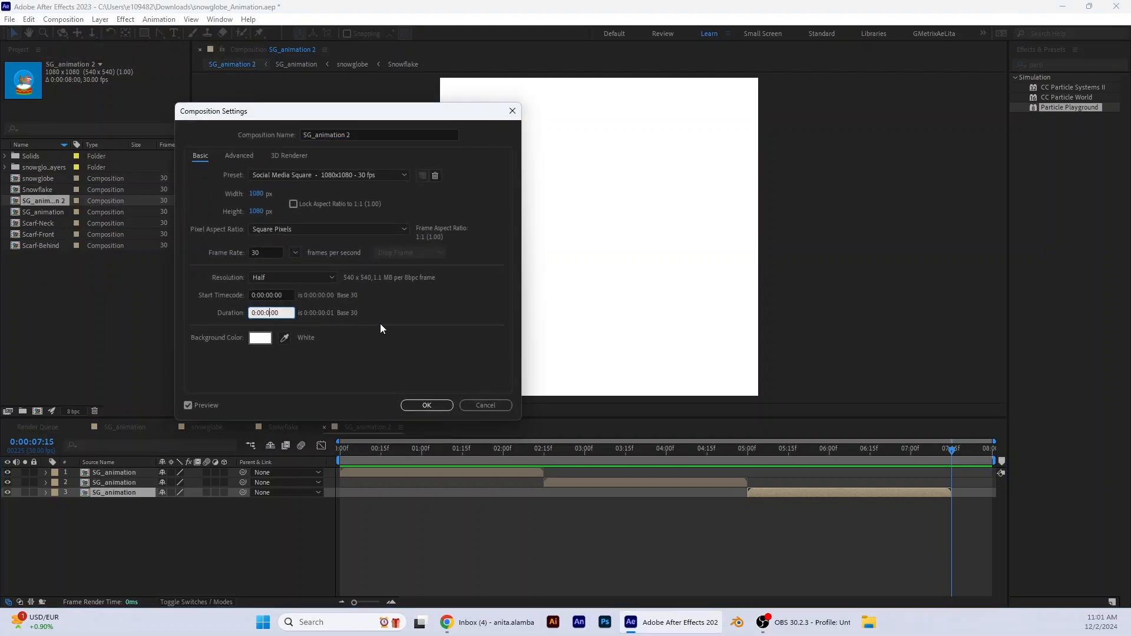
left_click(287, 310)
left_click(425, 410)
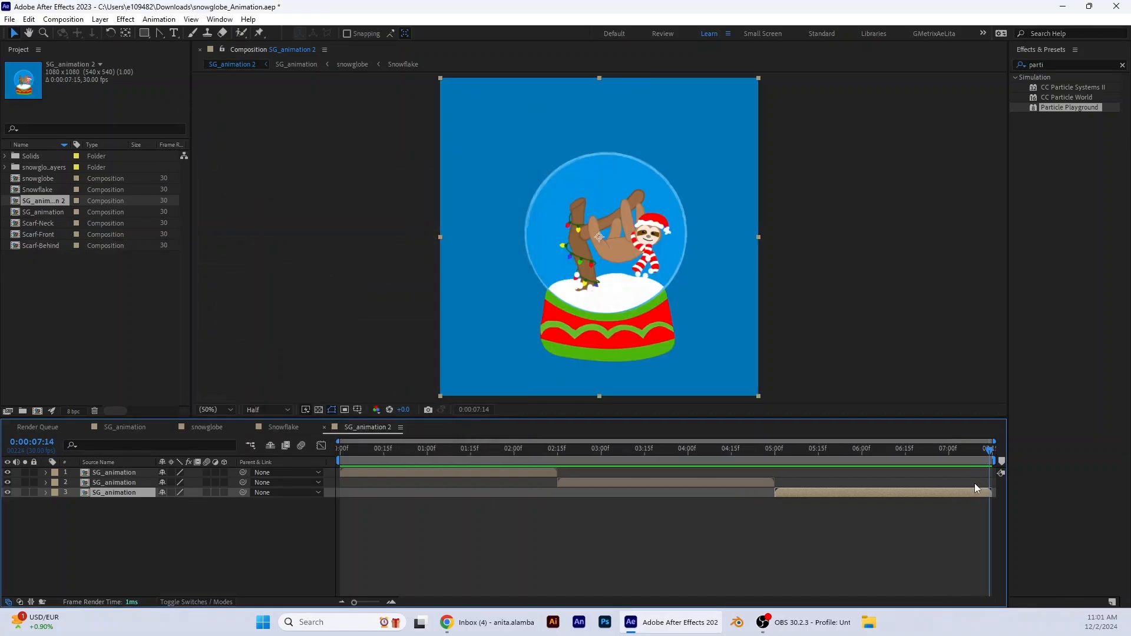
Preview the SG_animation 2 composition from its first frame
left_click_drag(990, 452, 344, 457)
key("space")
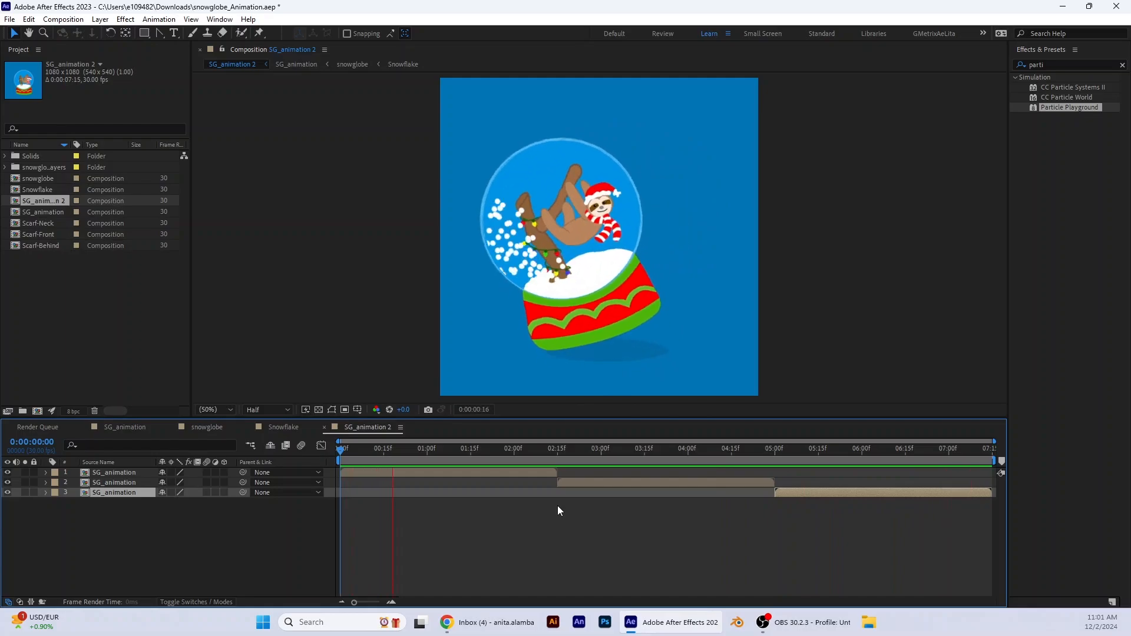
key("space")
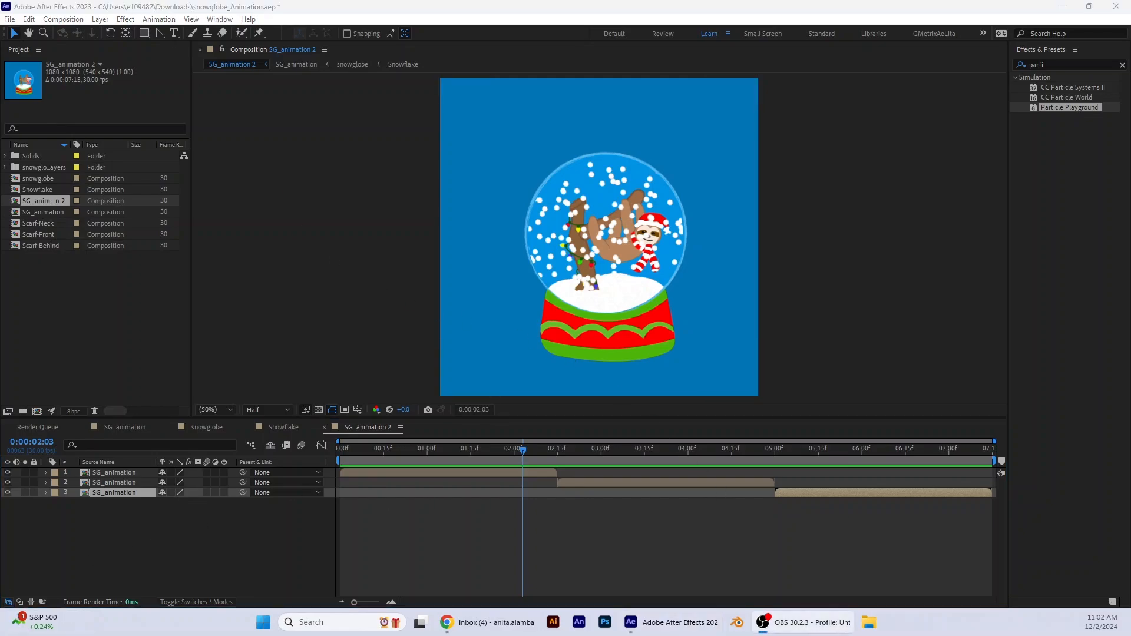
Export the SG_animation 2 composition to the Adobe Media Encoder queue
left_click(12, 18)
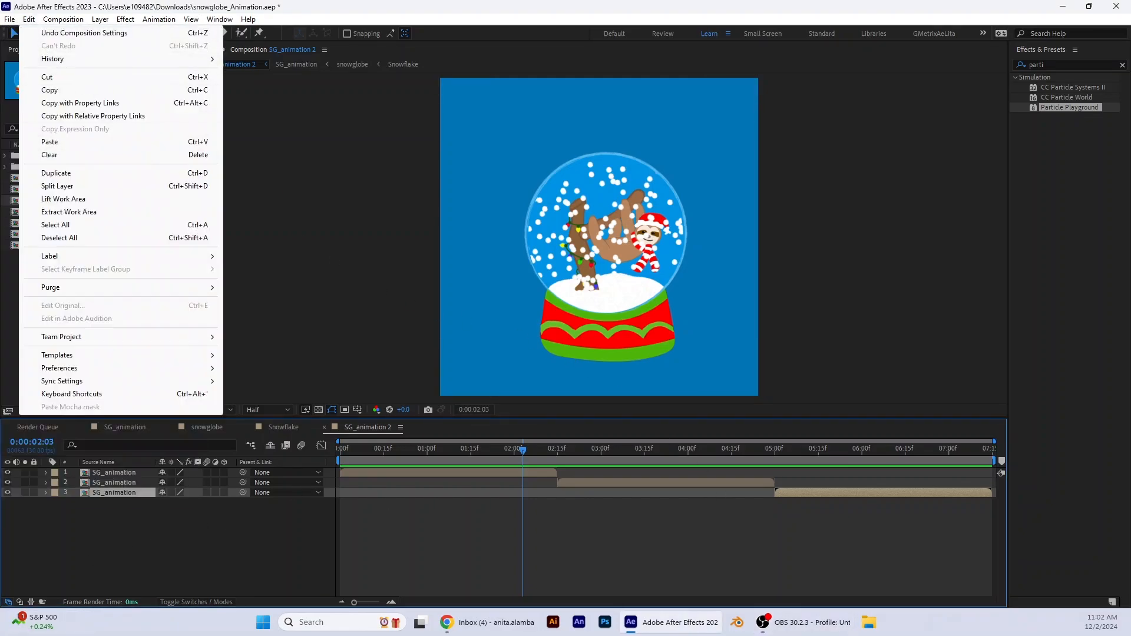
mouse_move(59, 212)
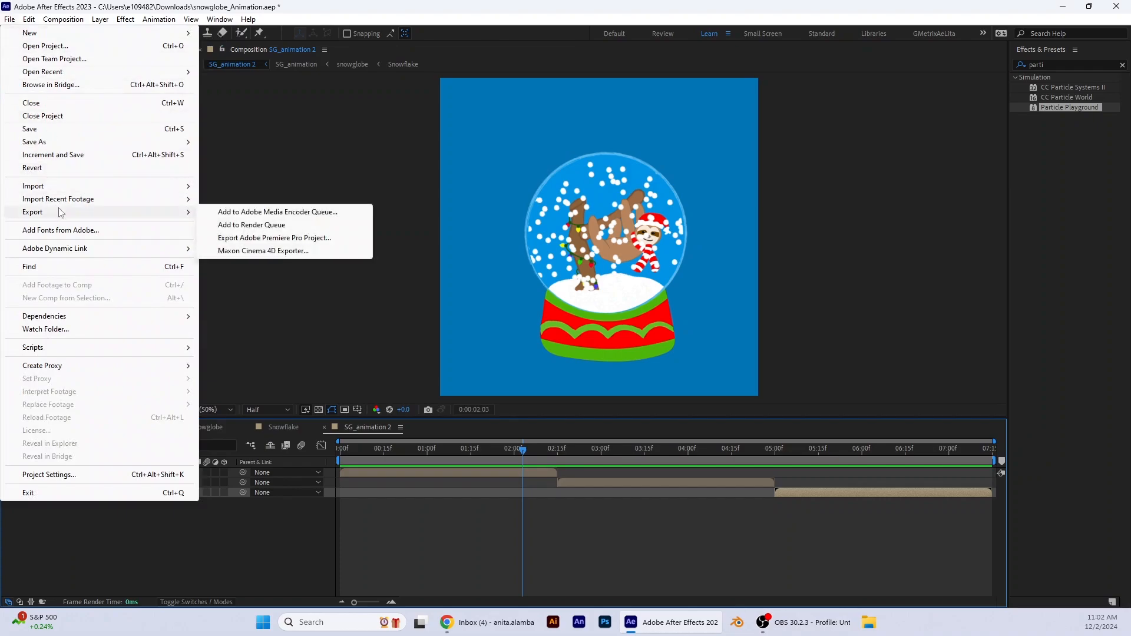
left_click(265, 216)
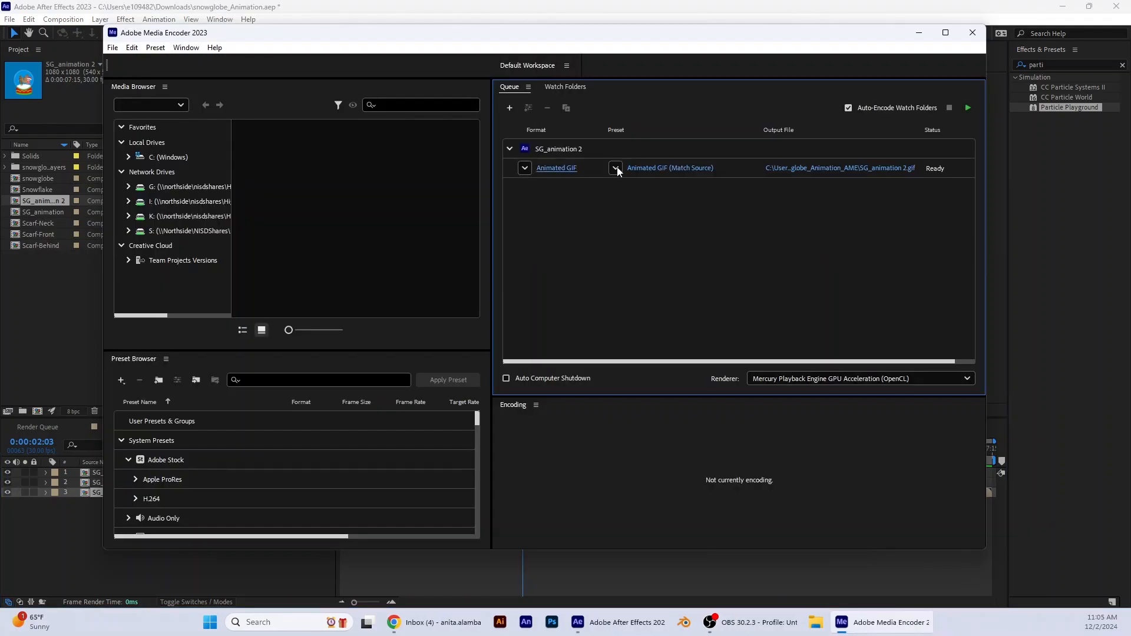
Set the queued SG_animation 2 output to H.264 format with the Match Source - High bitrate preset
left_click(527, 169)
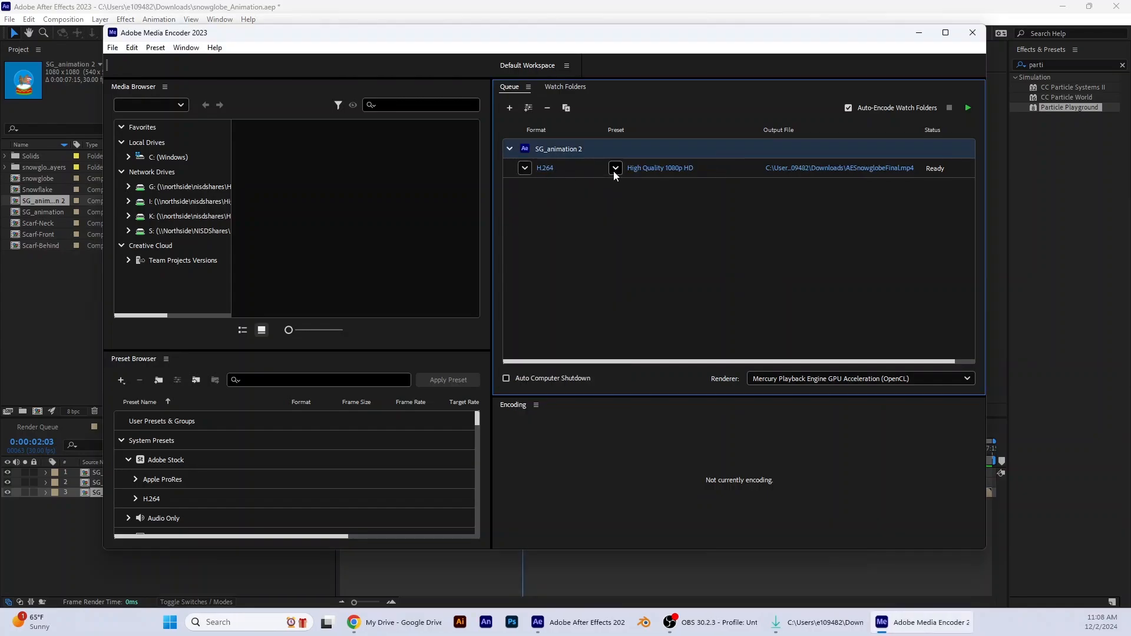
left_click(615, 169)
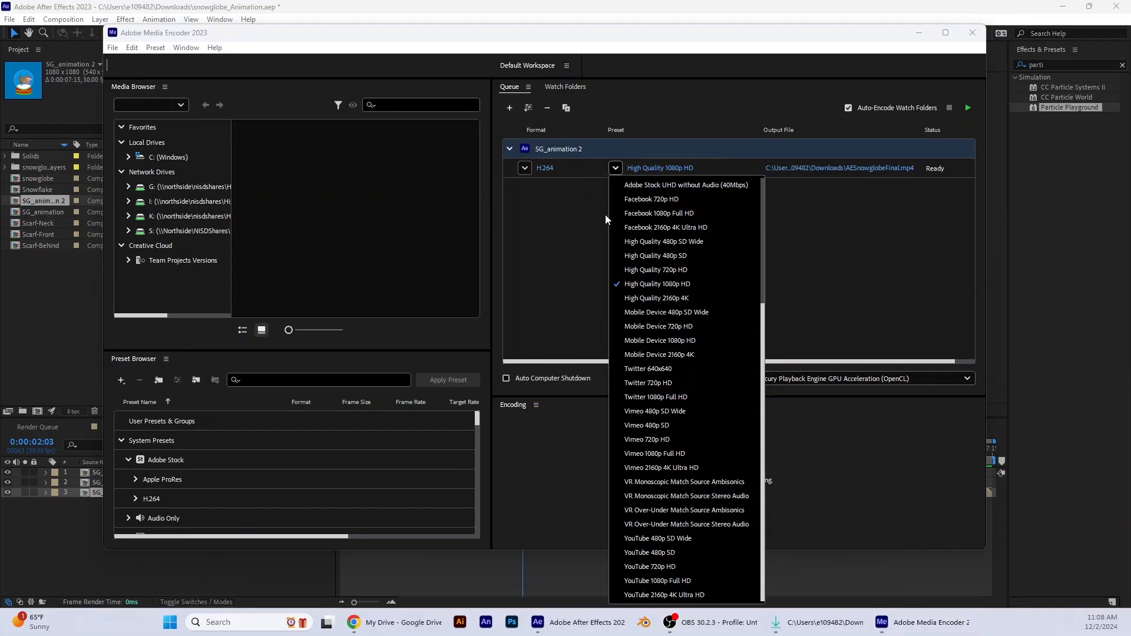
scroll(705, 254, "up", 5)
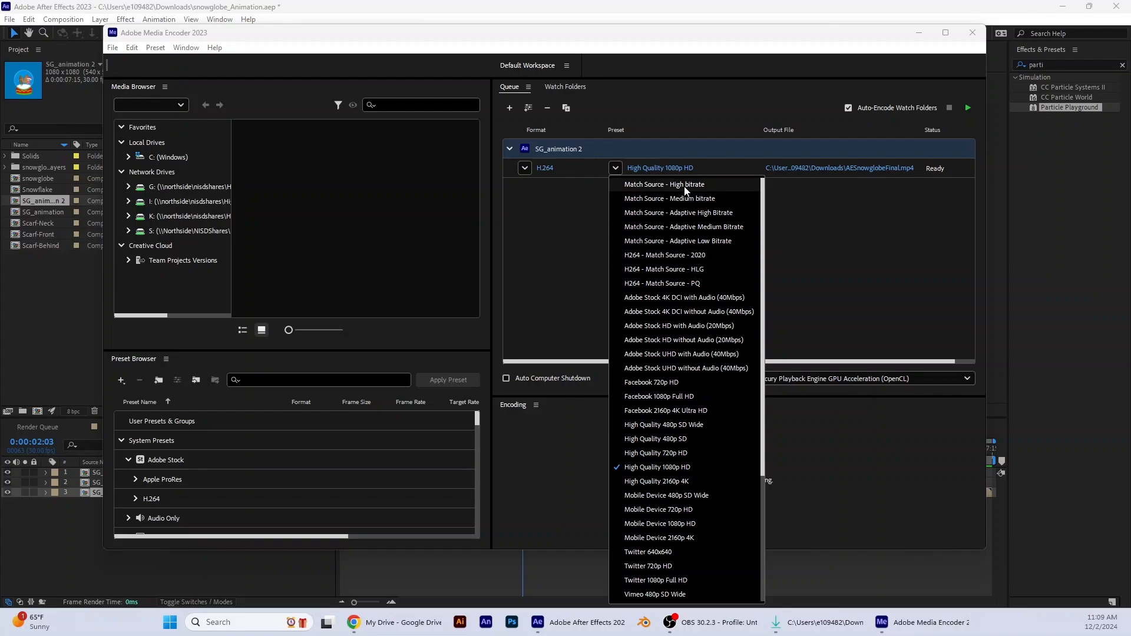
left_click(685, 186)
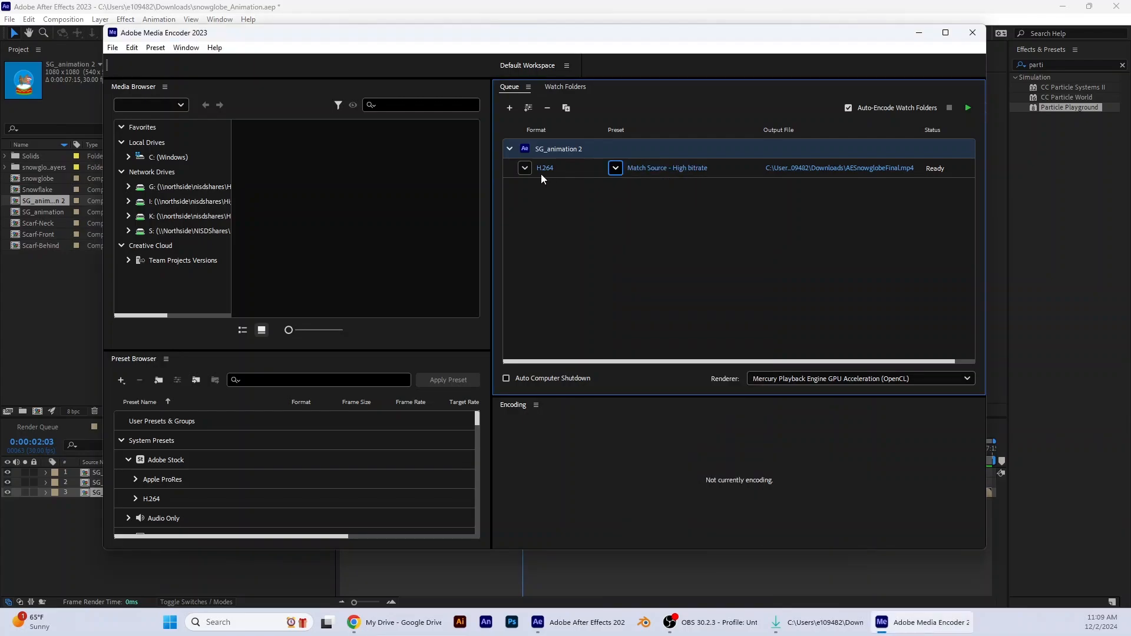
Set the output file to AESnowglobeFinal.mp4 in the Downloads folder, replacing the existing file
left_click(866, 169)
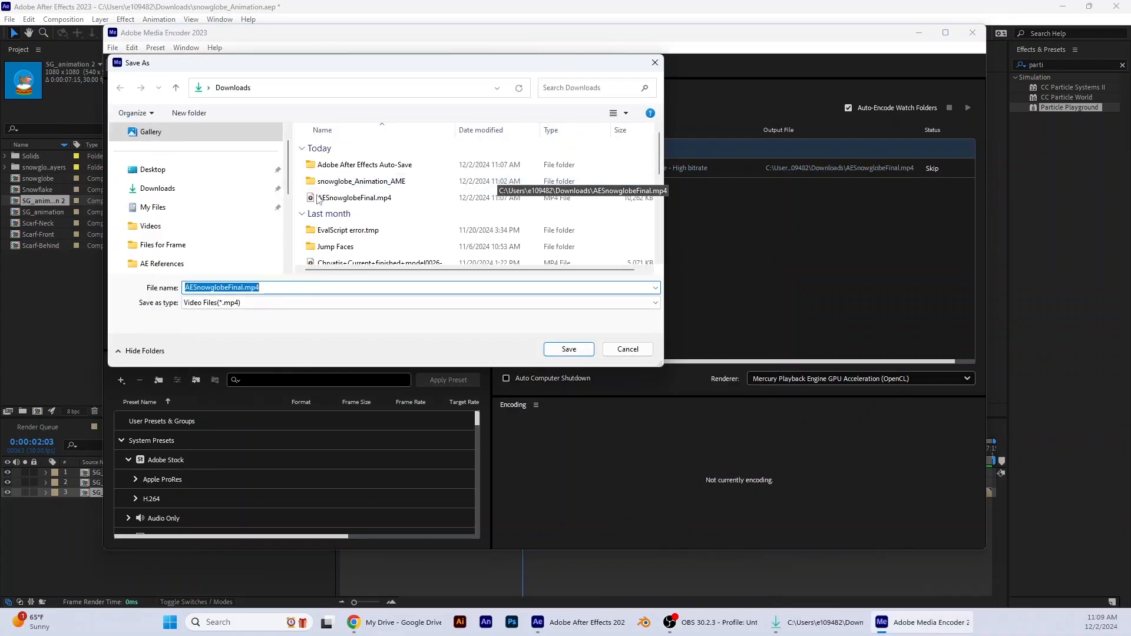
left_click(172, 189)
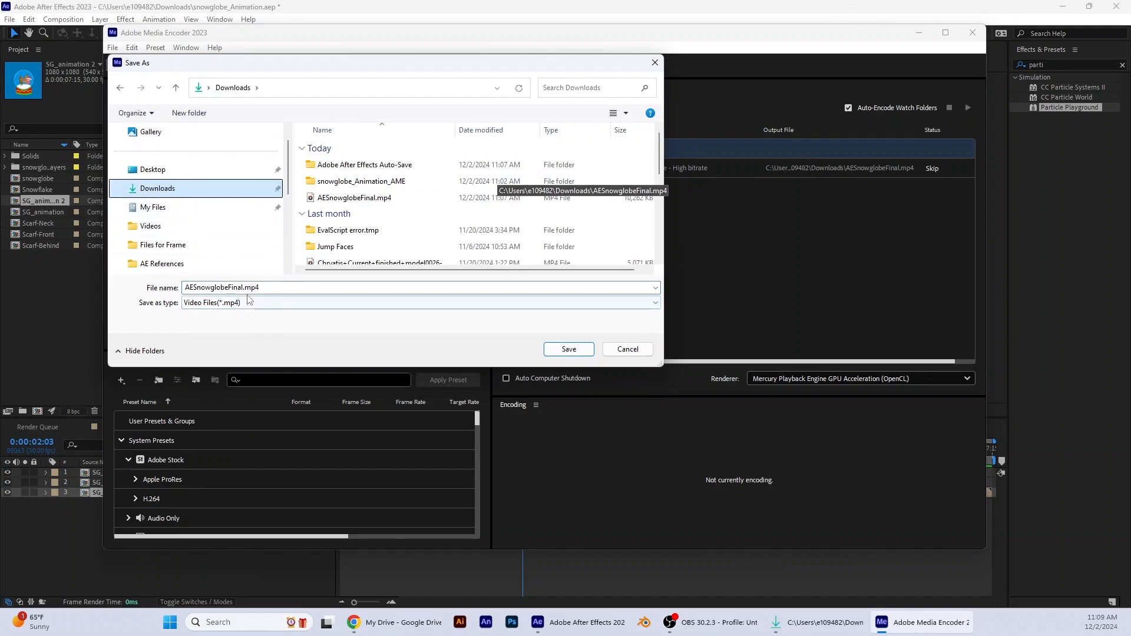
left_click(569, 348)
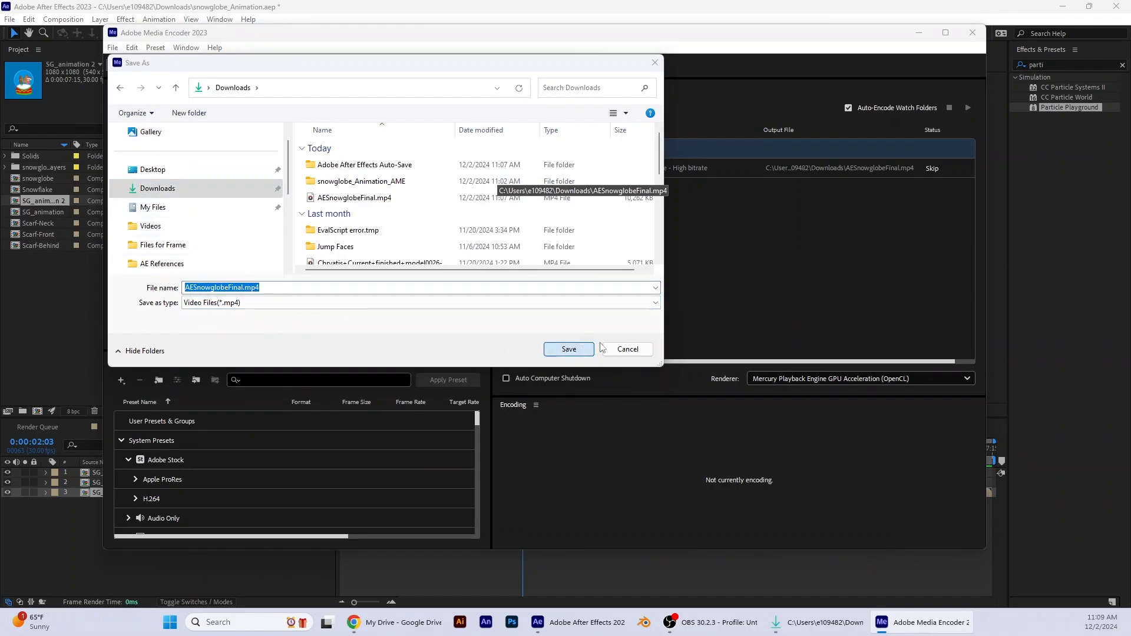
left_click(452, 259)
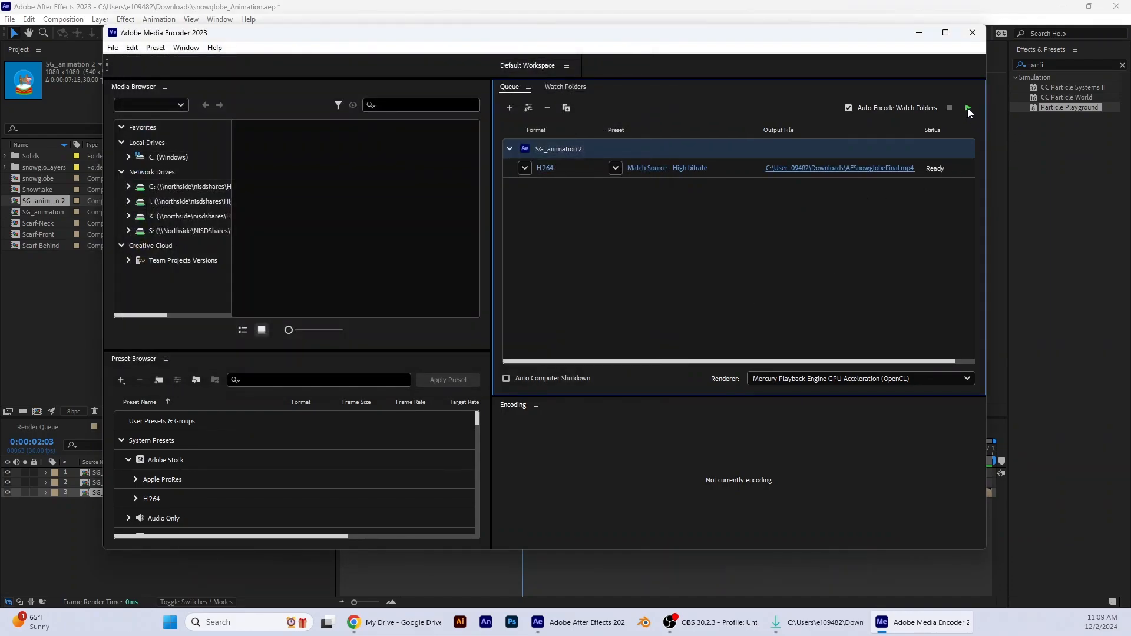
Encode the queued composition and play the exported AESnowglobeFinal.mp4 from the Downloads folder
left_click(967, 108)
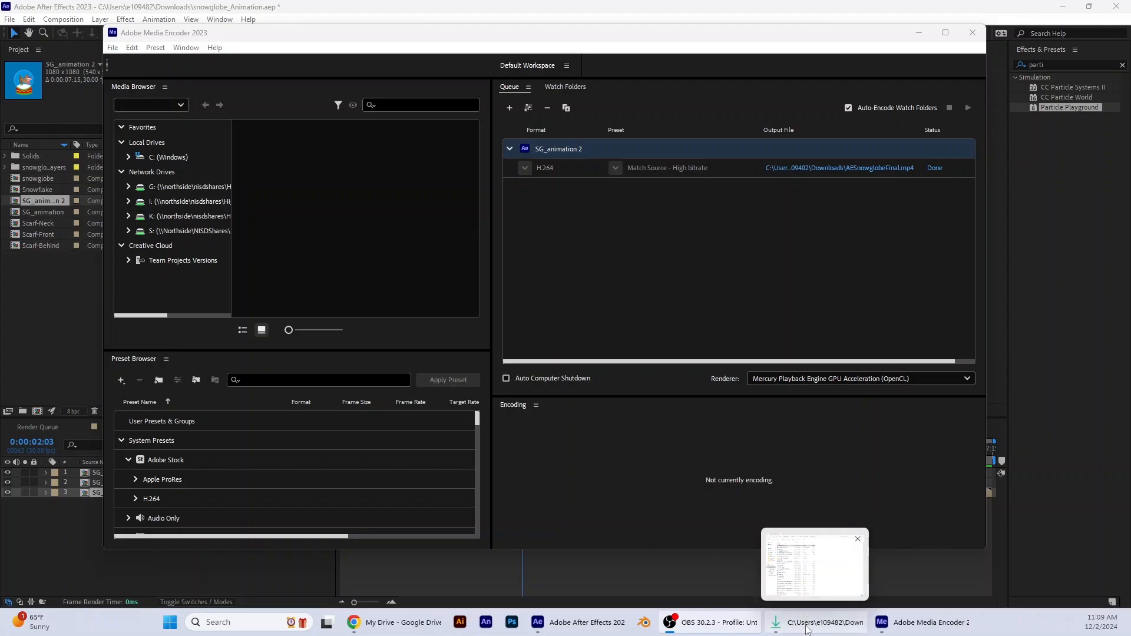
left_click(804, 171)
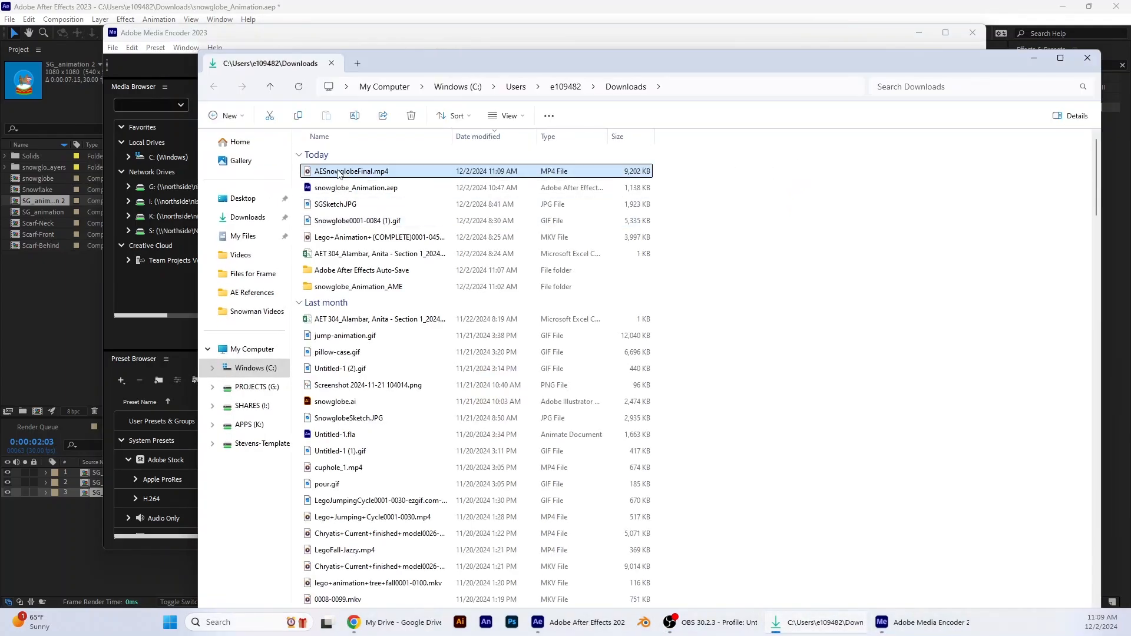
double_click(338, 171)
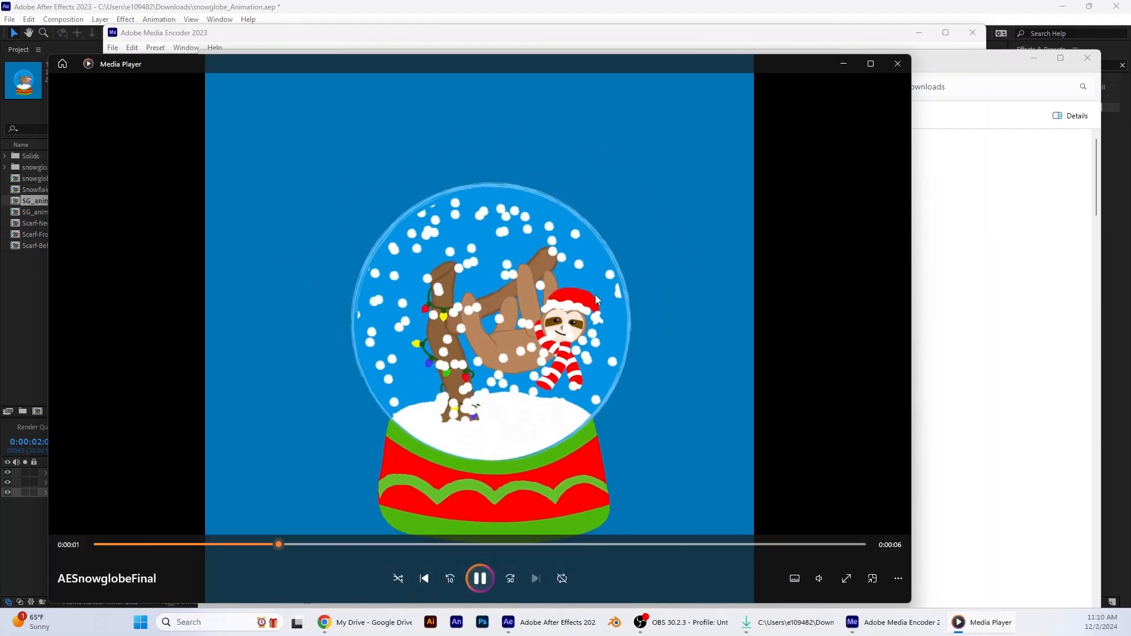